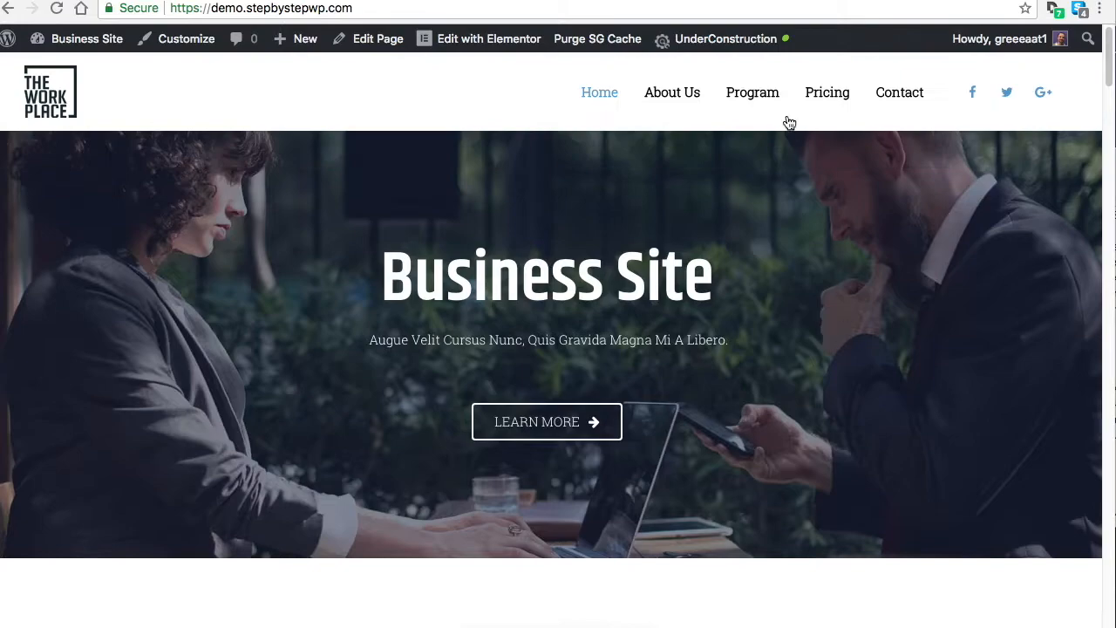
Look through the demo business site's About Us, Program and Home pages.
{"action": "left_click", "coordinate": [672, 100]}
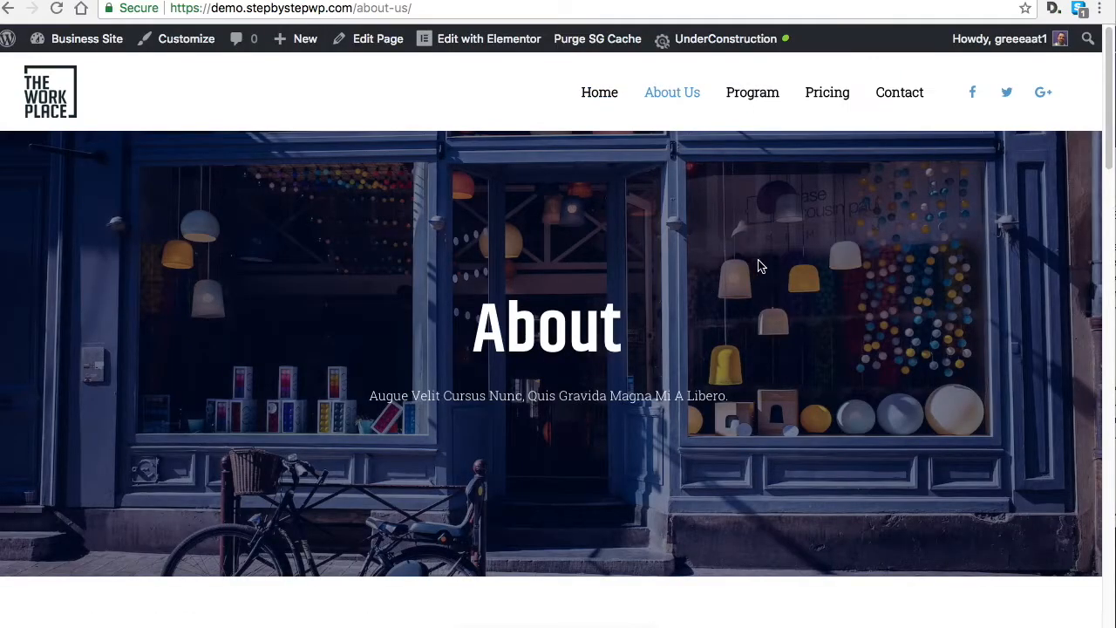
{"action": "left_click", "coordinate": [764, 99]}
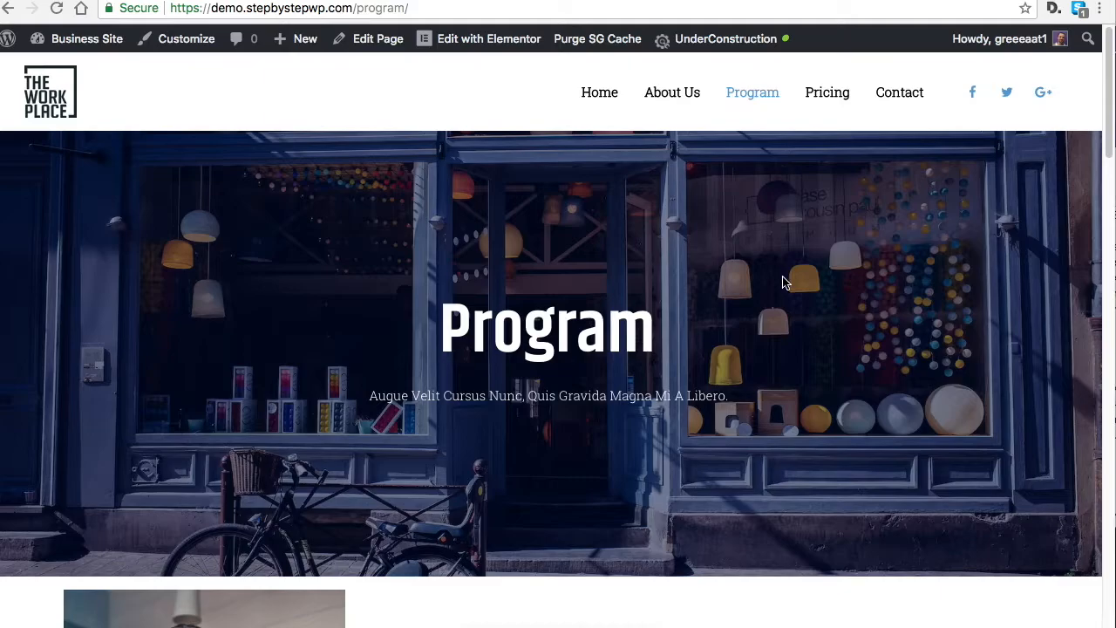
{"action": "scroll", "coordinate": [791, 299], "scroll_direction": "down", "scroll_amount": 4}
{"action": "scroll", "coordinate": [795, 301], "scroll_direction": "down", "scroll_amount": 3}
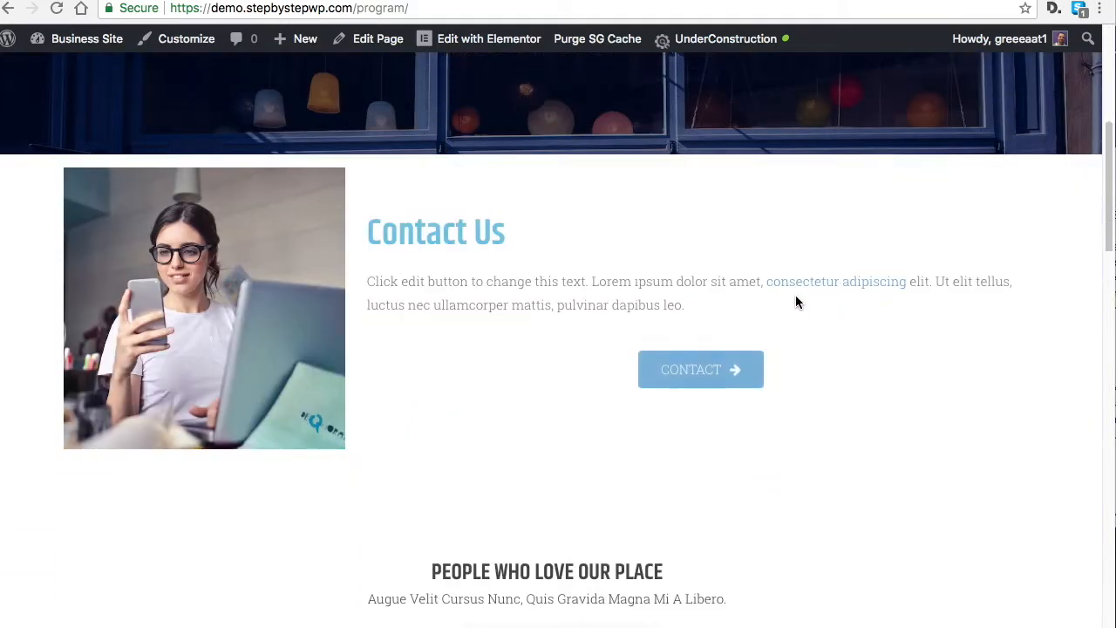
{"action": "scroll", "coordinate": [812, 341], "scroll_direction": "up", "scroll_amount": 5}
{"action": "scroll", "coordinate": [812, 342], "scroll_direction": "up", "scroll_amount": 3}
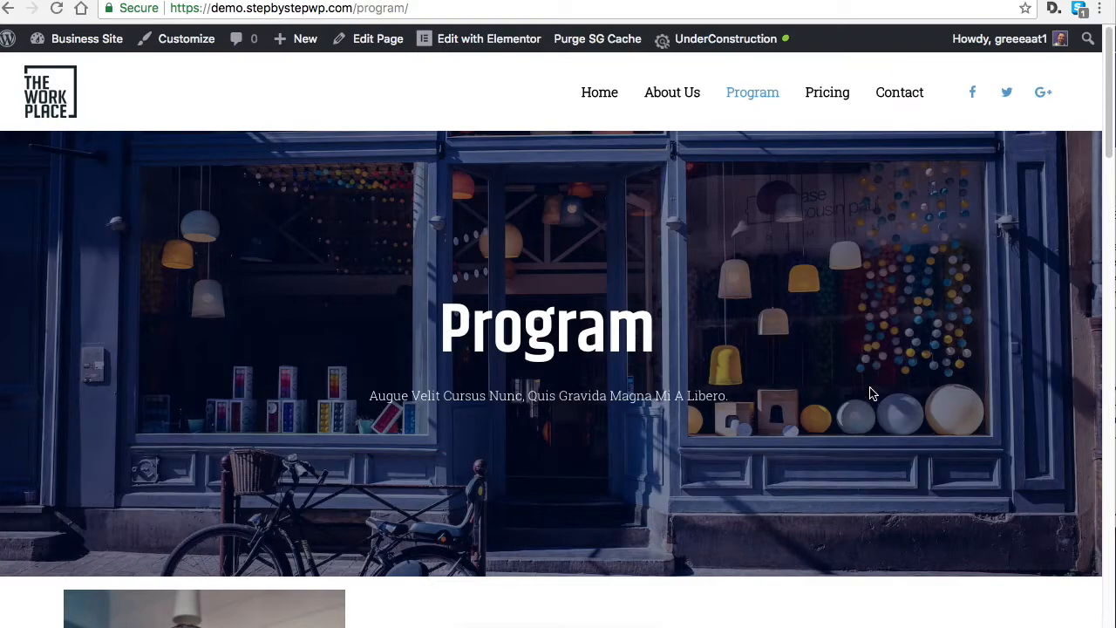
{"action": "left_click", "coordinate": [607, 100]}
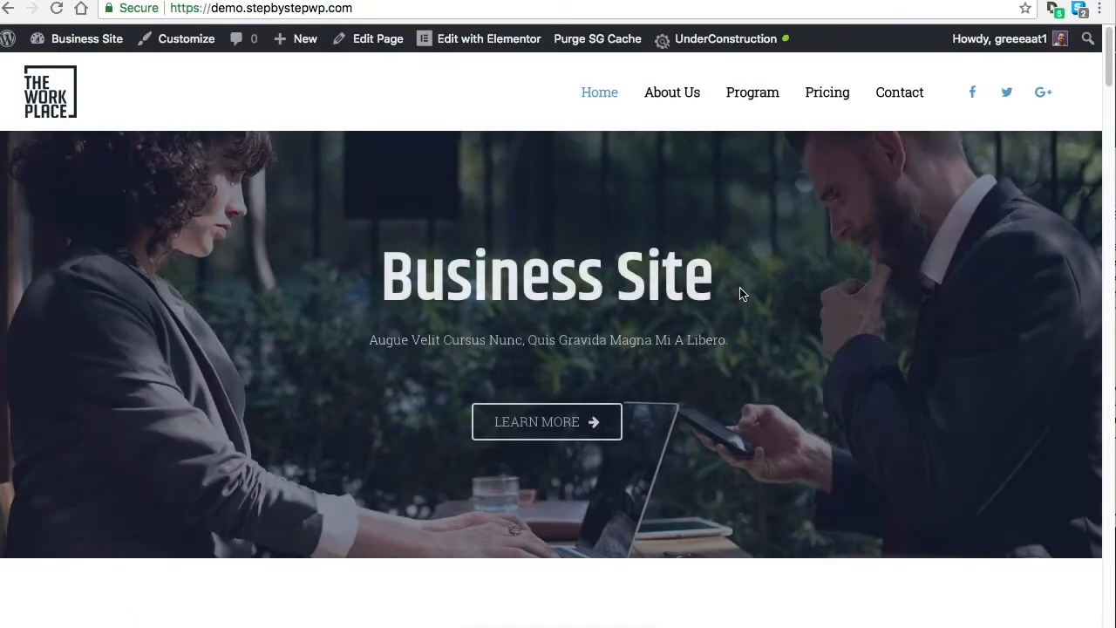
{"action": "scroll", "coordinate": [561, 323], "scroll_direction": "down", "scroll_amount": 1}
{"action": "scroll", "coordinate": [575, 349], "scroll_direction": "down", "scroll_amount": 1}
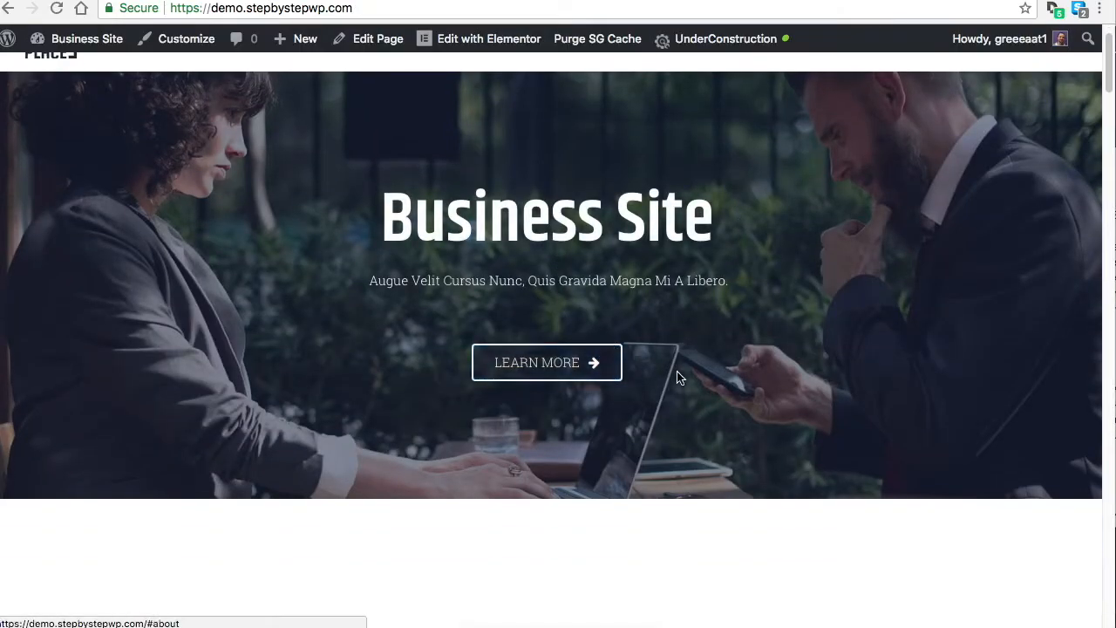
{"action": "scroll", "coordinate": [731, 399], "scroll_direction": "up", "scroll_amount": 2}
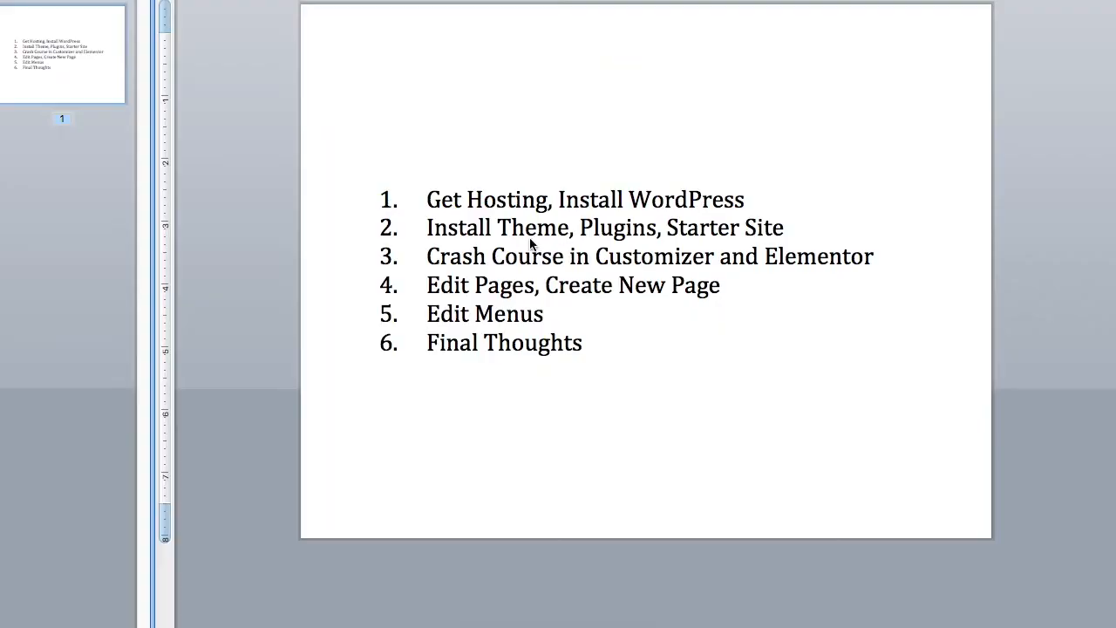
Highlight the outline item "Get Hosting, Install WordPress" on the presentation slide.
{"action": "left_click", "coordinate": [427, 199]}
{"action": "left_click_drag", "start_coordinate": [428, 198], "coordinate": [756, 199]}
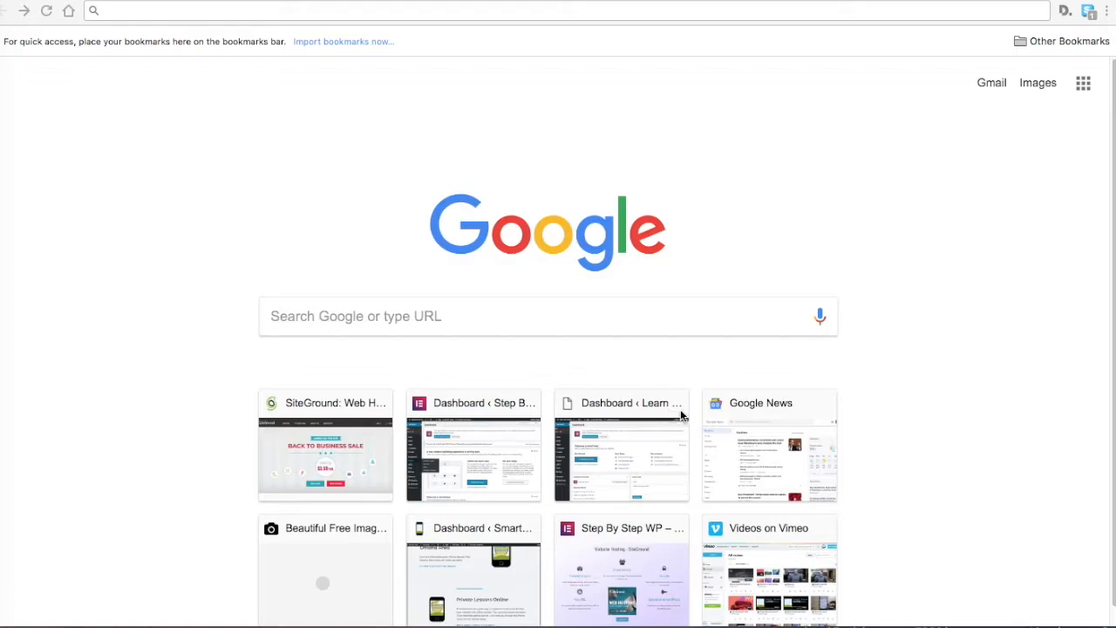
Switch to the browser, open stepbystepwp.com and find the Website Hosting - SiteGround section on its home page.
{"action": "left_click", "coordinate": [222, 10]}
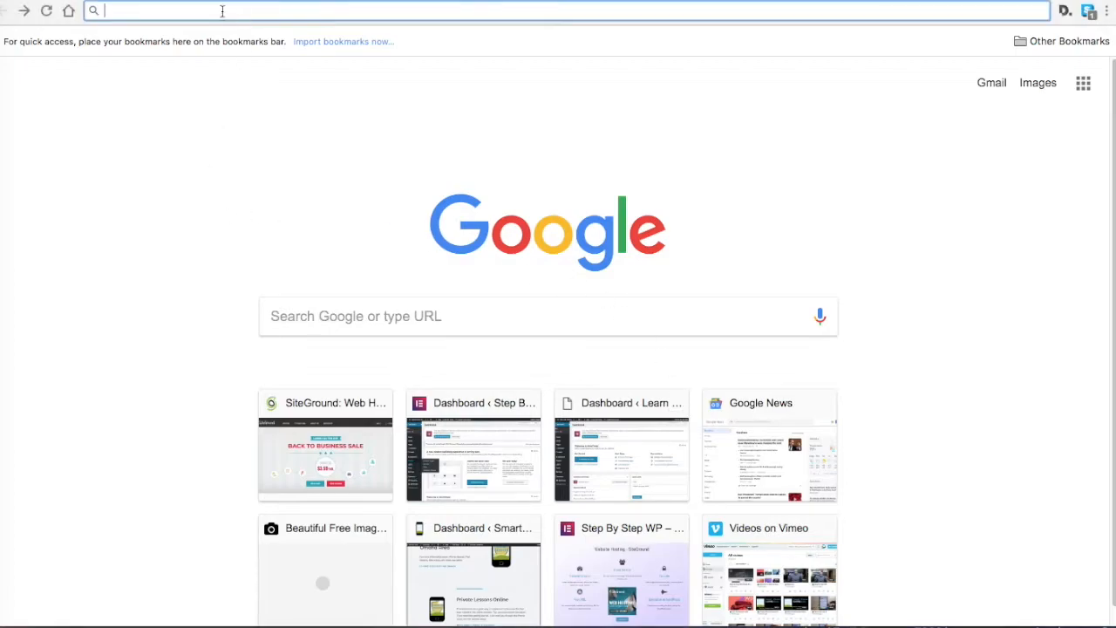
{"action": "type", "text": "stepbystepwp.com"}
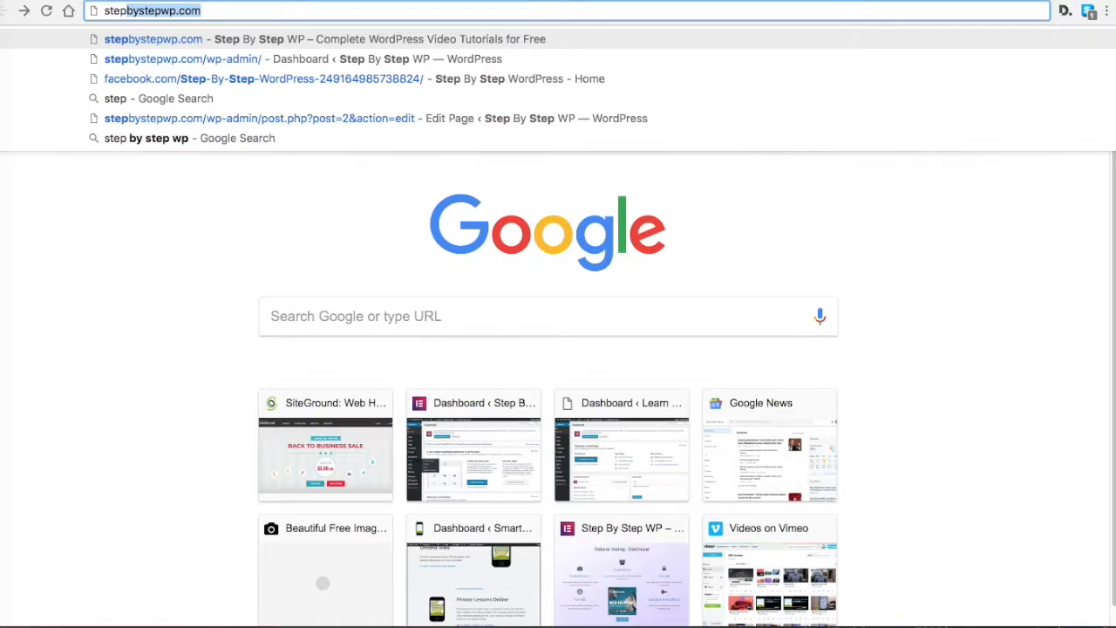
{"action": "key", "text": "Right"}
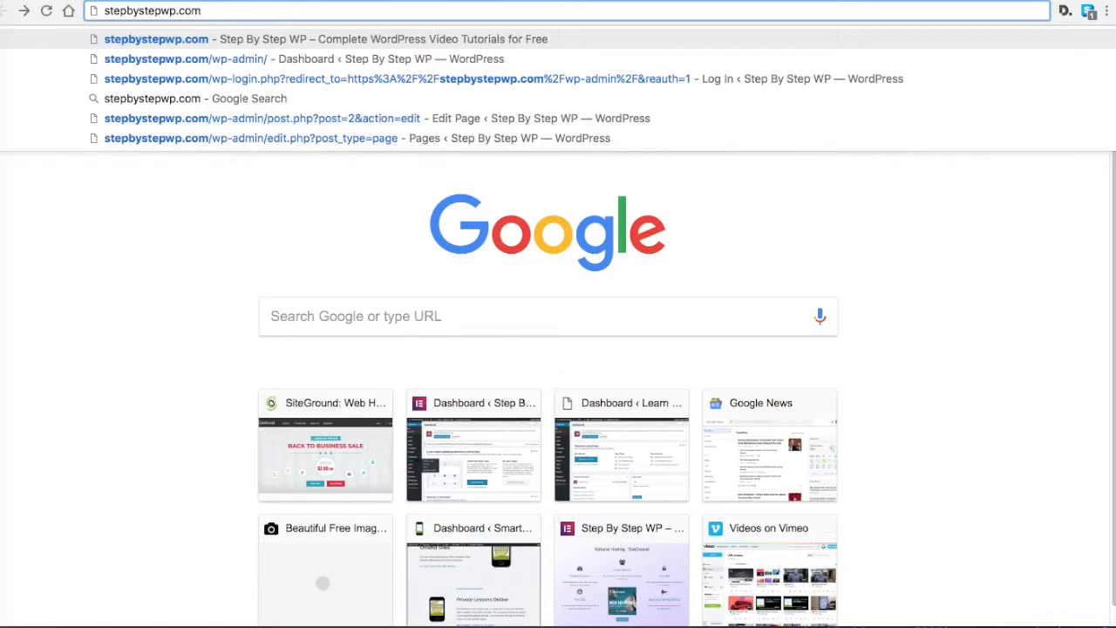
{"action": "key", "text": "Return"}
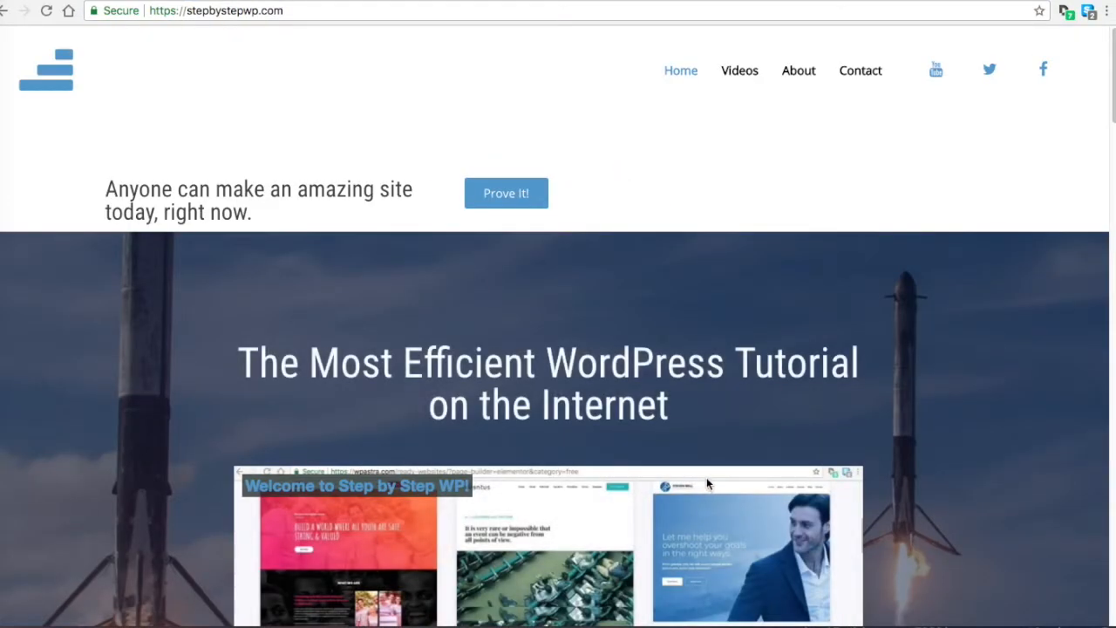
{"action": "scroll", "coordinate": [706, 477], "scroll_direction": "down", "scroll_amount": 7}
{"action": "scroll", "coordinate": [706, 480], "scroll_direction": "down", "scroll_amount": 13}
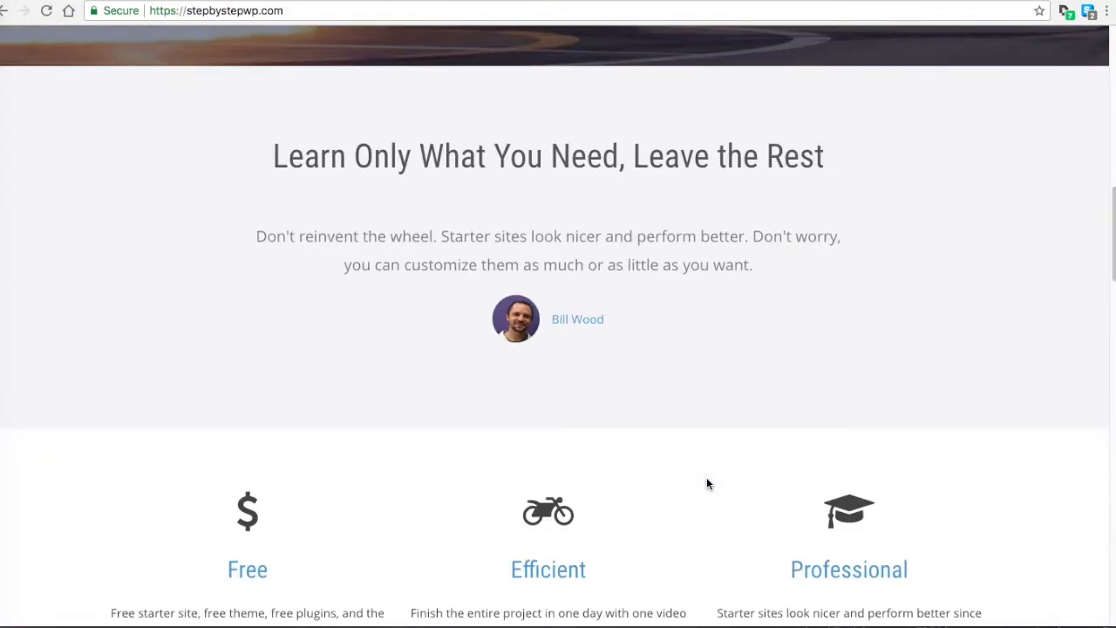
{"action": "scroll", "coordinate": [708, 484], "scroll_direction": "down", "scroll_amount": 10}
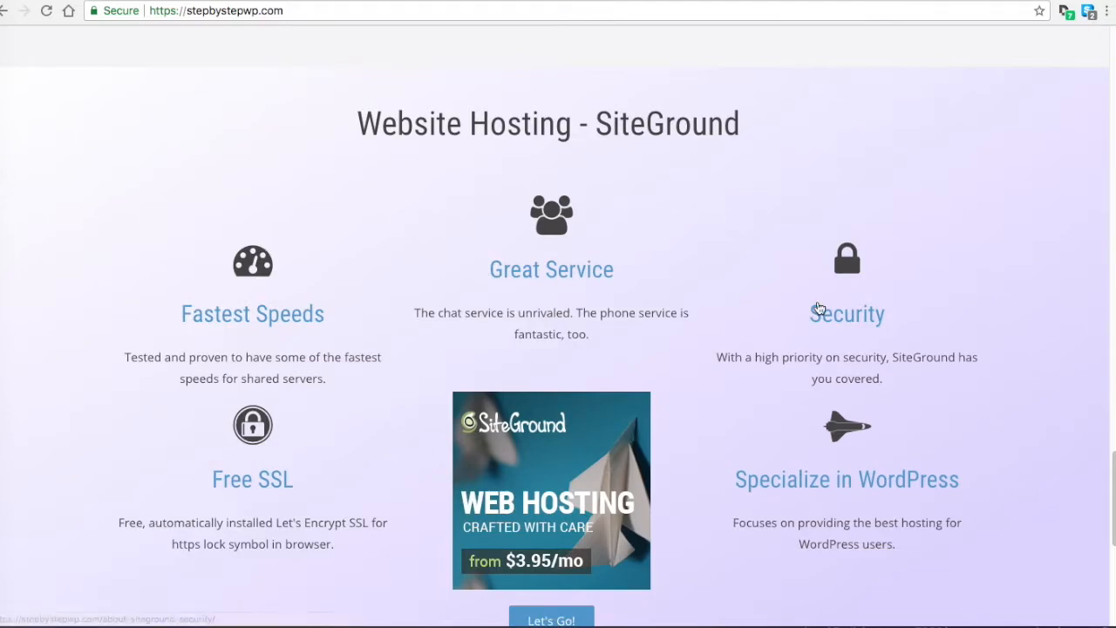
{"action": "left_click_drag", "start_coordinate": [596, 123], "coordinate": [797, 157]}
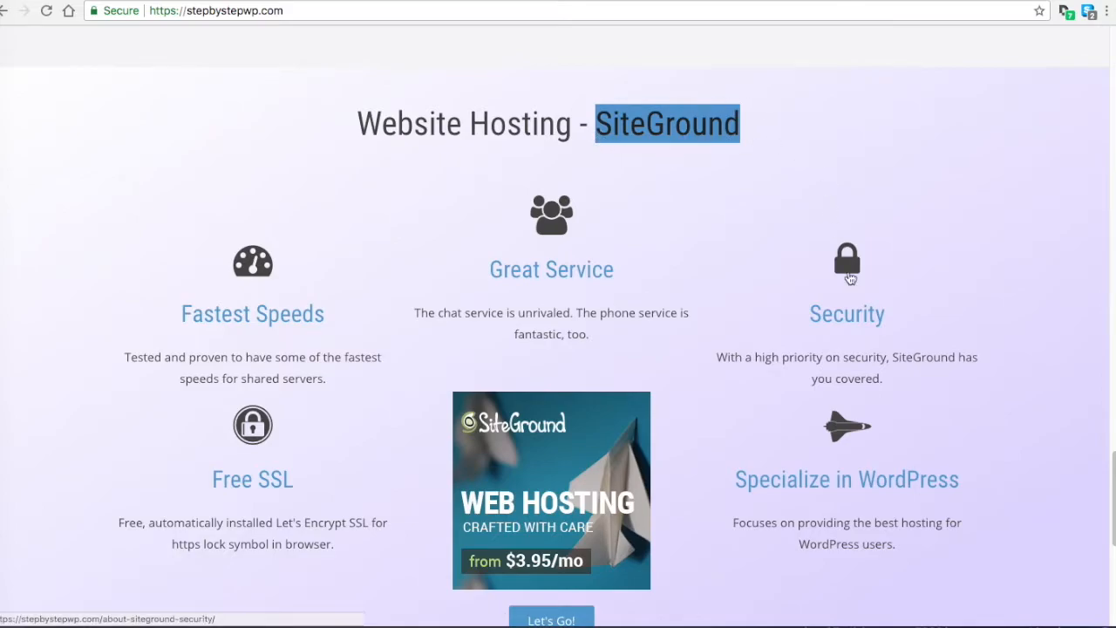
{"action": "left_click", "coordinate": [844, 135]}
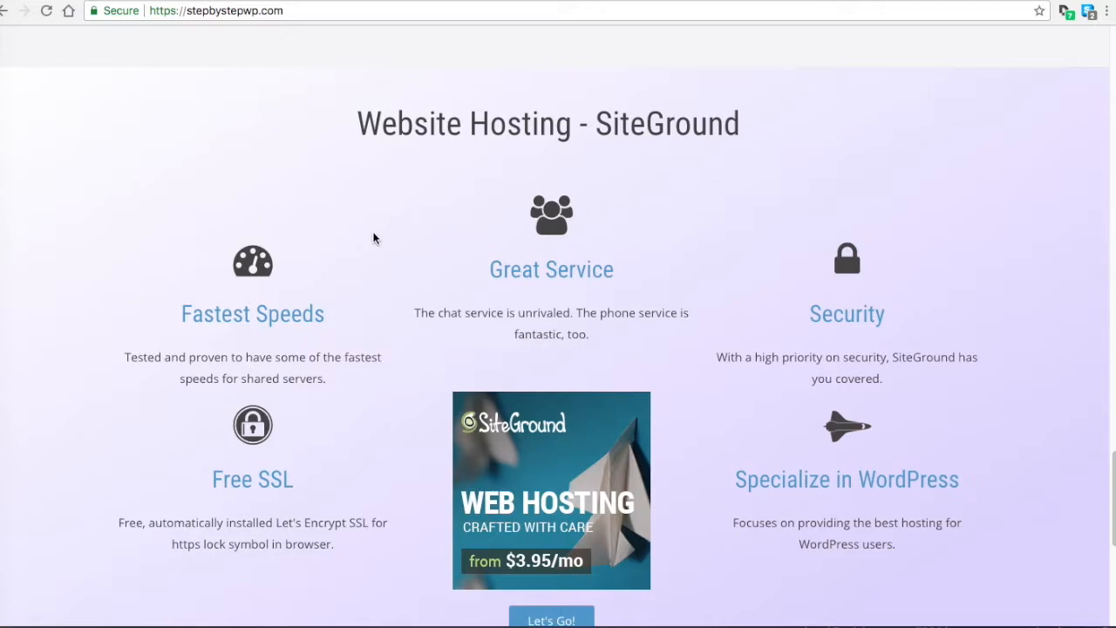
Review the page load speed comparison behind Fastest Speeds, and return to the hosting features to read about Free SSL.
{"action": "left_click", "coordinate": [280, 315]}
{"action": "scroll", "coordinate": [728, 314], "scroll_direction": "down", "scroll_amount": 1}
{"action": "scroll", "coordinate": [731, 316], "scroll_direction": "down", "scroll_amount": 6}
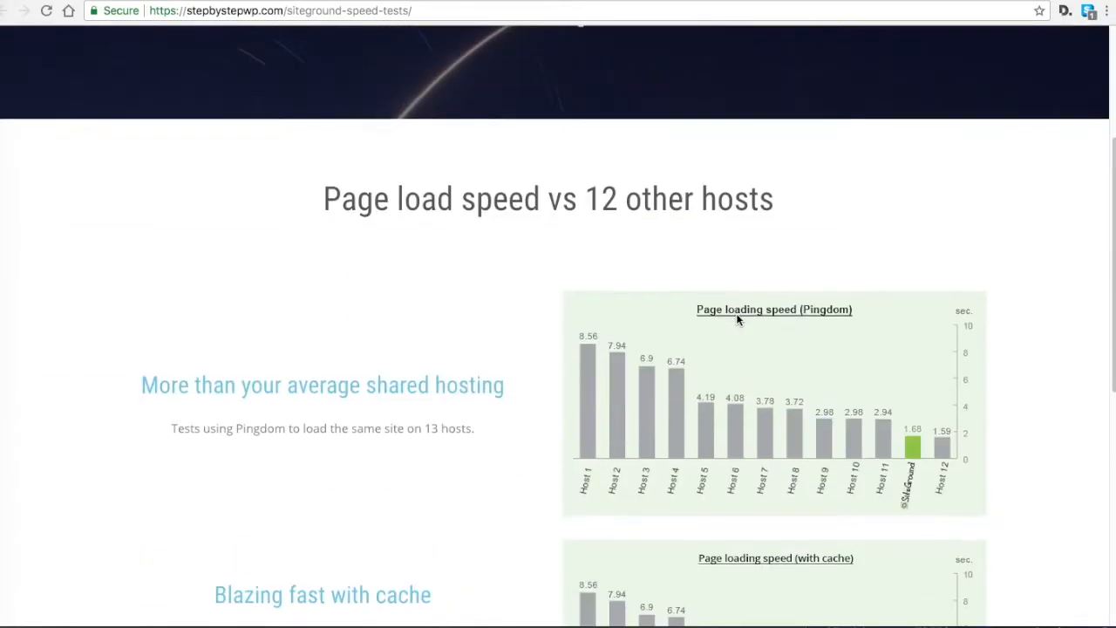
{"action": "scroll", "coordinate": [741, 314], "scroll_direction": "up", "scroll_amount": 4}
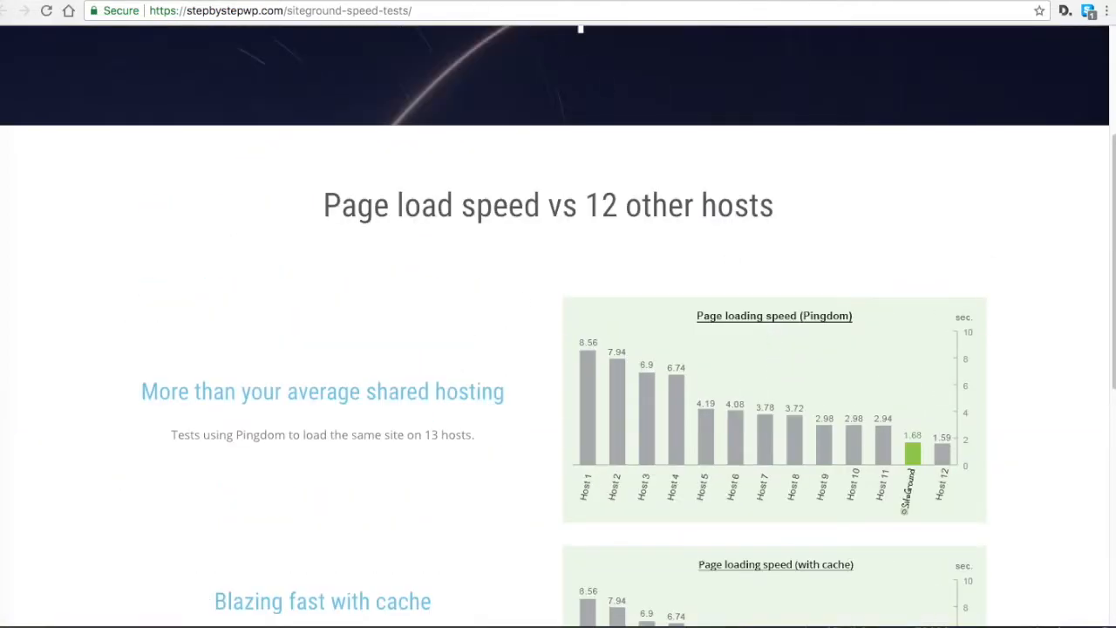
{"action": "left_click", "coordinate": [409, 2]}
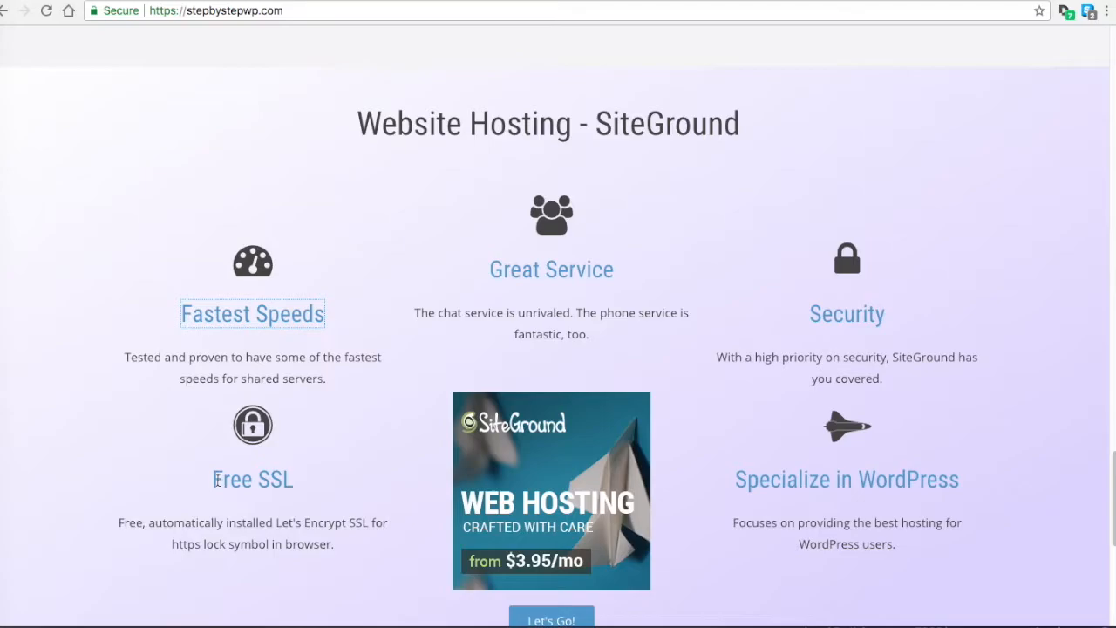
{"action": "left_click_drag", "start_coordinate": [214, 481], "coordinate": [294, 482]}
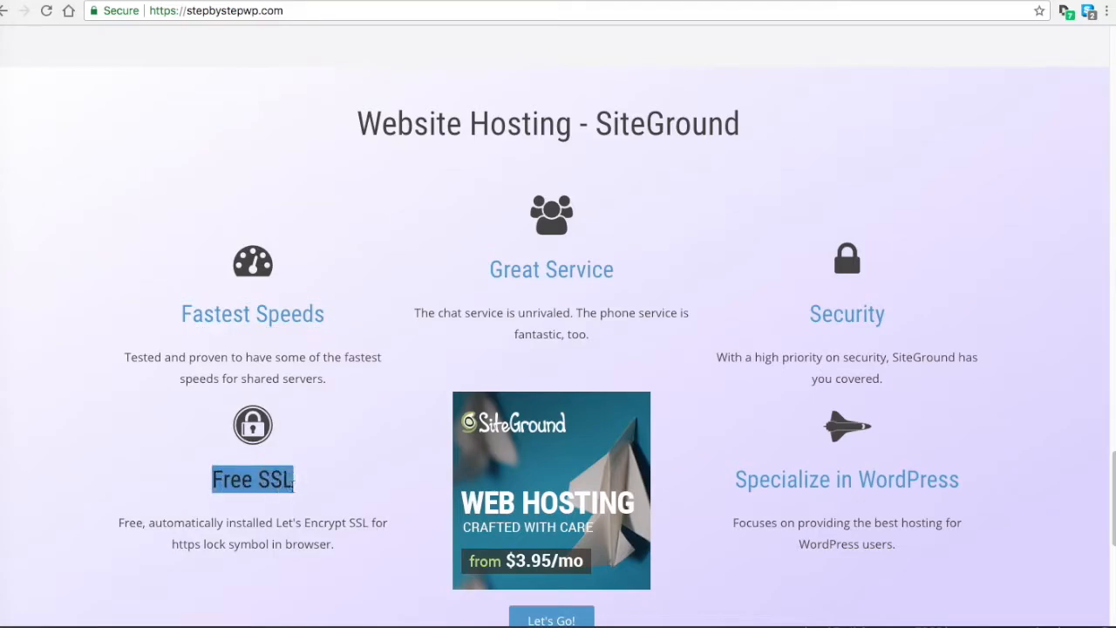
{"action": "left_click", "coordinate": [311, 488]}
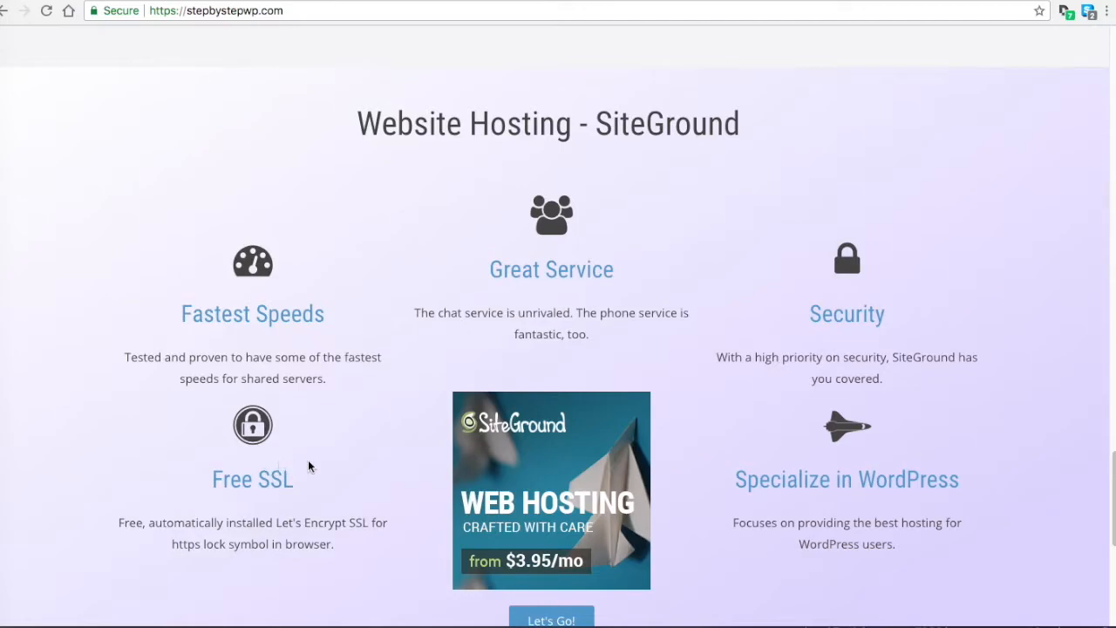
Go to SiteGround through the web hosting banner and open its shared Web Hosting plans.
{"action": "scroll", "coordinate": [898, 449], "scroll_direction": "down", "scroll_amount": 2}
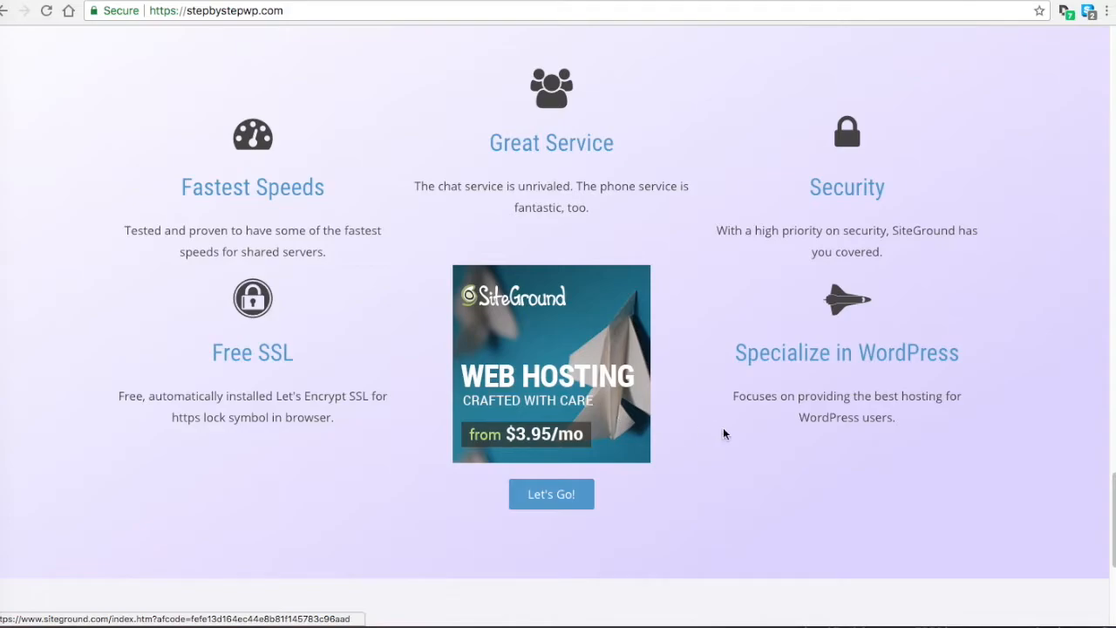
{"action": "left_click", "coordinate": [575, 382]}
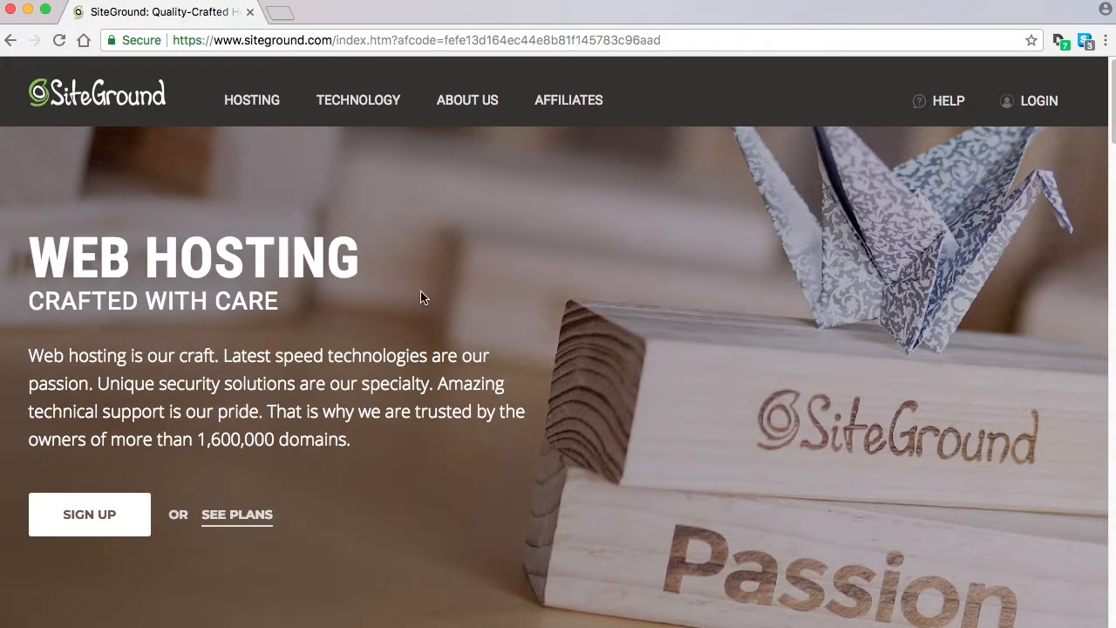
{"action": "scroll", "coordinate": [503, 245], "scroll_direction": "down", "scroll_amount": 10}
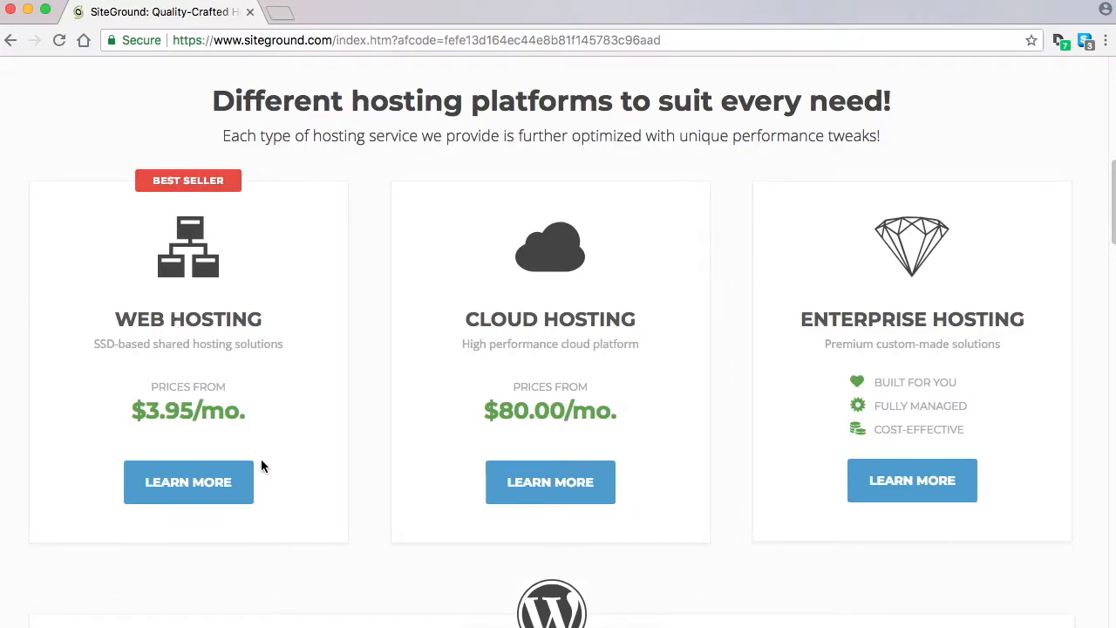
{"action": "left_click", "coordinate": [217, 499]}
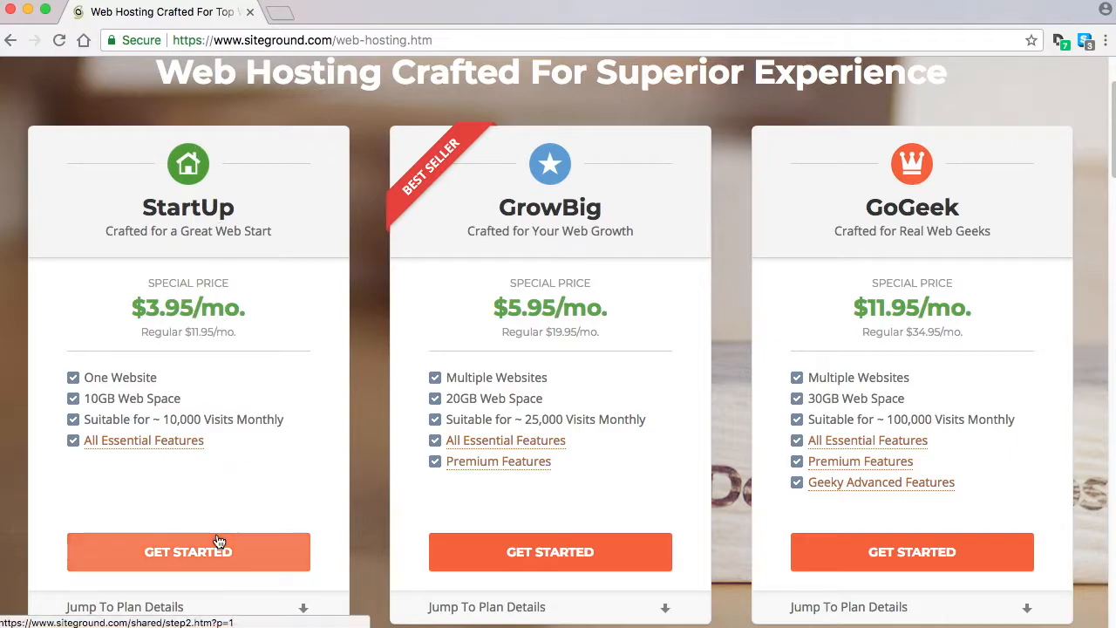
Compare the hosting plans and start an order for the StartUp plan.
{"action": "scroll", "coordinate": [229, 540], "scroll_direction": "down", "scroll_amount": 1}
{"action": "scroll", "coordinate": [229, 541], "scroll_direction": "down", "scroll_amount": 2}
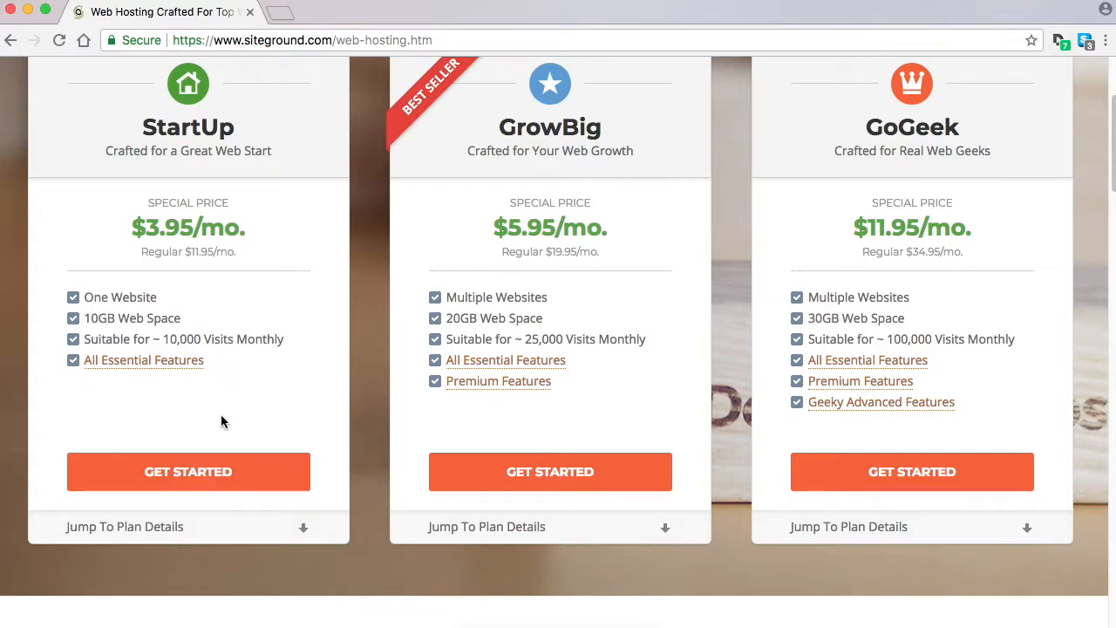
{"action": "left_click", "coordinate": [218, 473]}
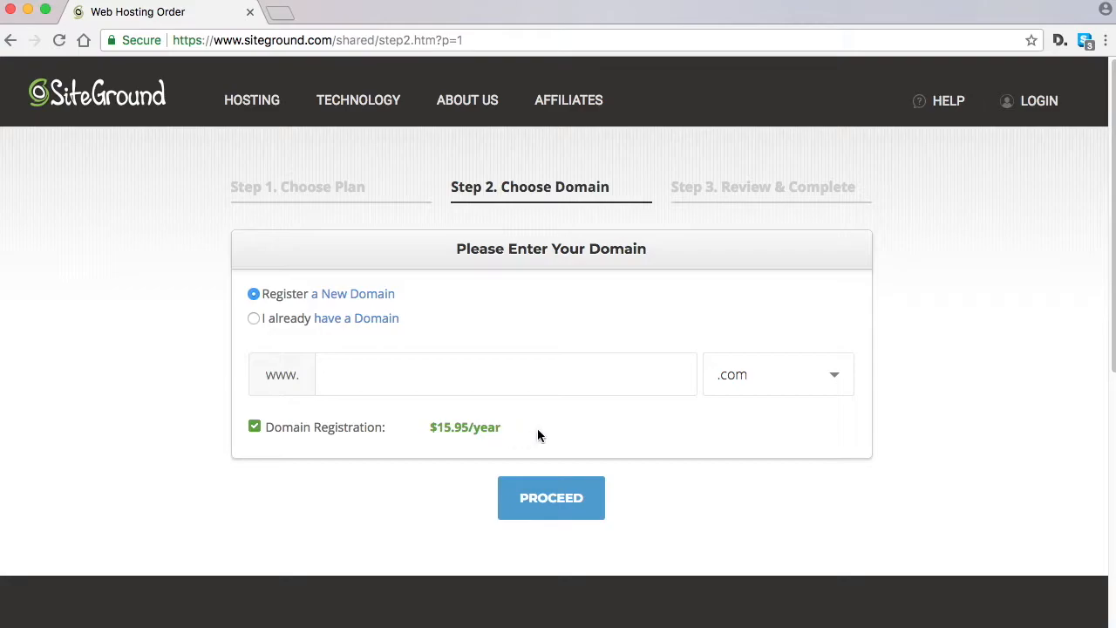
Choose learnwpomaha.com as the new domain to register and continue to the order review.
{"action": "left_click", "coordinate": [370, 388]}
{"action": "type", "text": "learnwpomaha"}
{"action": "left_click", "coordinate": [562, 504]}
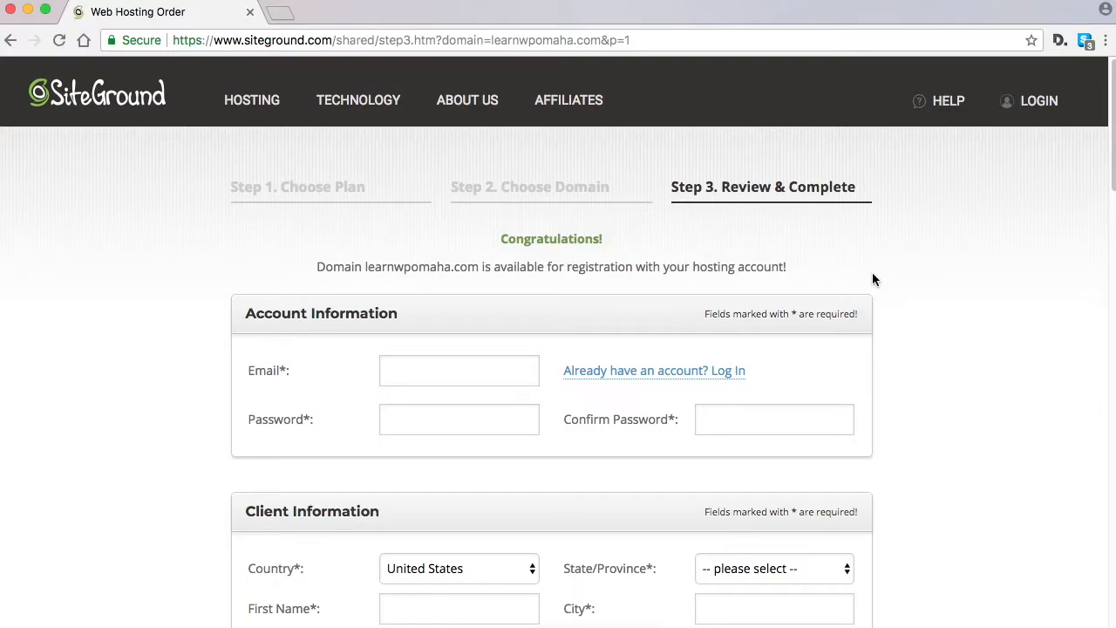
Review the order form's account, client and purchase information, including the hosting period, extra services and total.
{"action": "scroll", "coordinate": [954, 282], "scroll_direction": "down", "scroll_amount": 1}
{"action": "scroll", "coordinate": [948, 416], "scroll_direction": "down", "scroll_amount": 5}
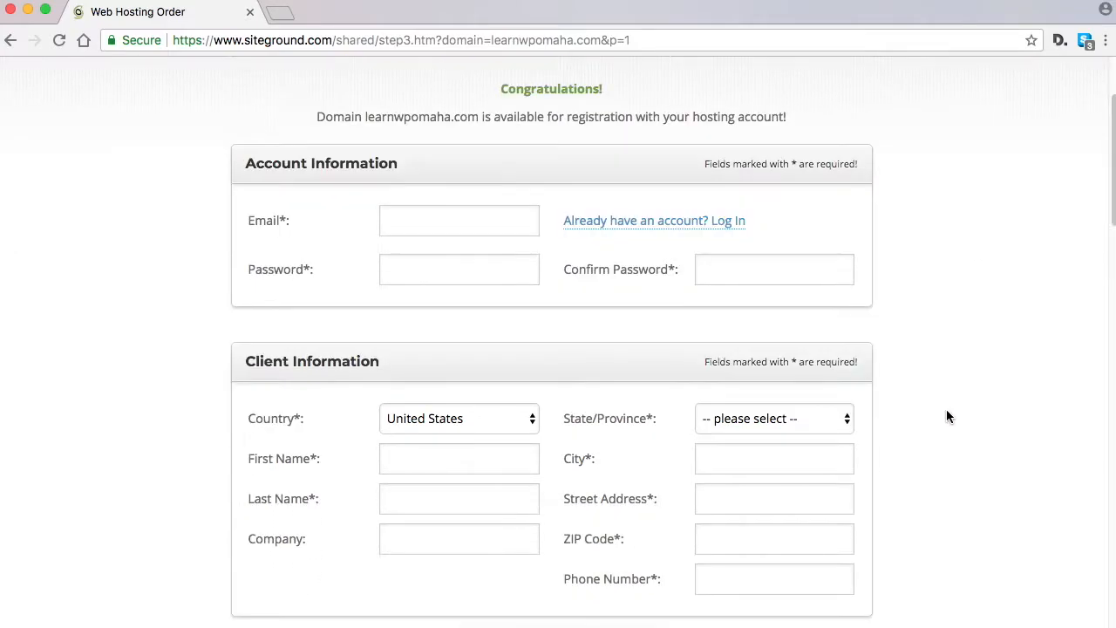
{"action": "scroll", "coordinate": [948, 416], "scroll_direction": "up", "scroll_amount": 2}
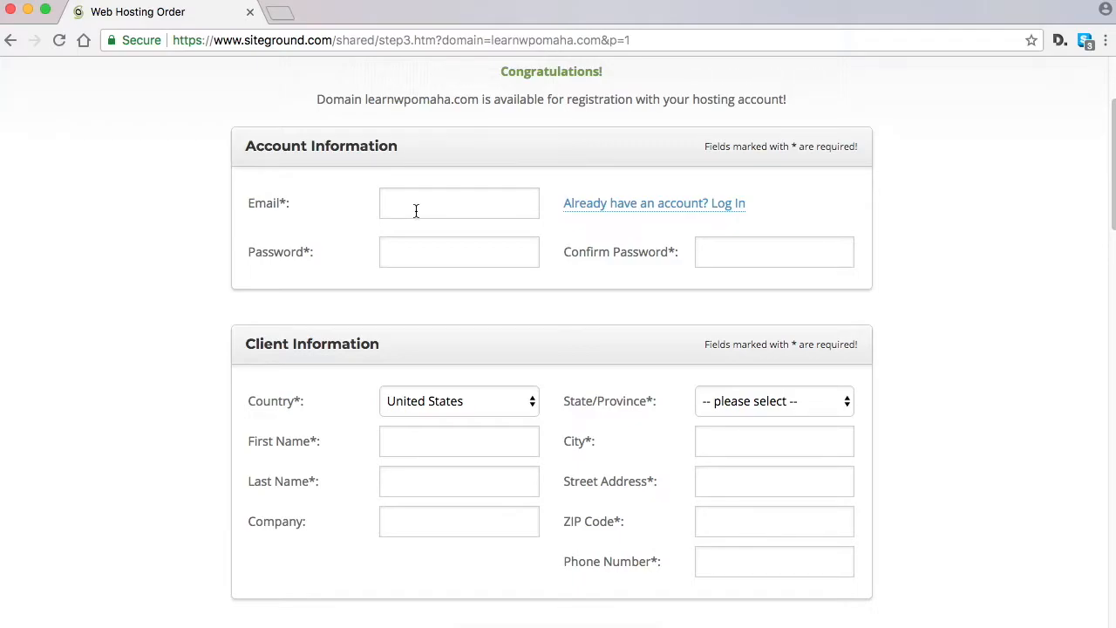
{"action": "scroll", "coordinate": [934, 410], "scroll_direction": "down", "scroll_amount": 10}
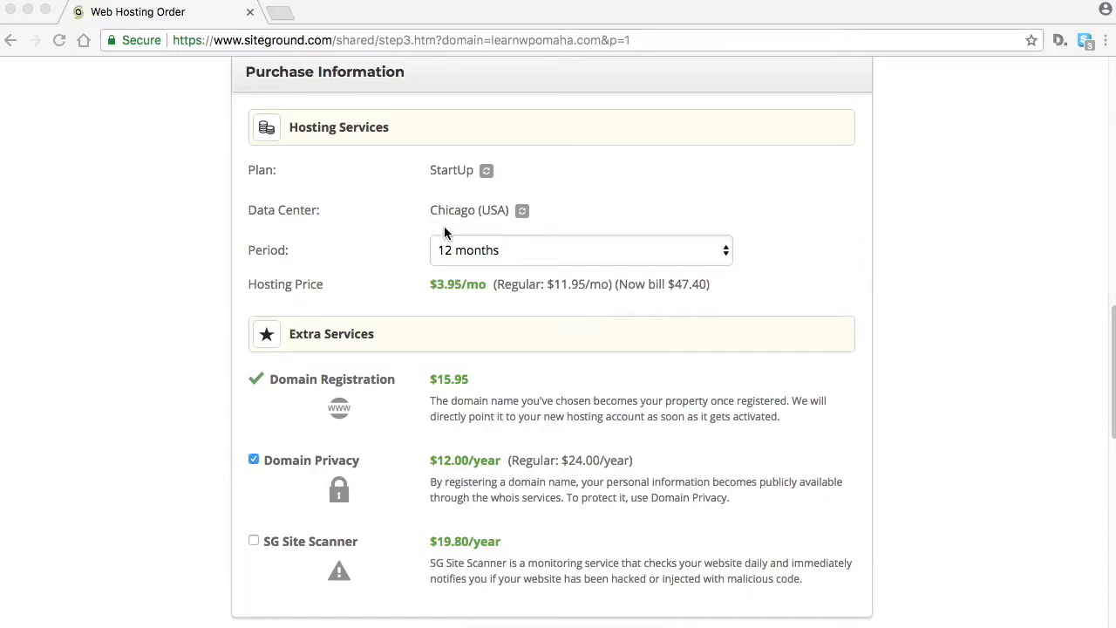
{"action": "scroll", "coordinate": [251, 480], "scroll_direction": "down", "scroll_amount": 2}
{"action": "scroll", "coordinate": [682, 434], "scroll_direction": "down", "scroll_amount": 1}
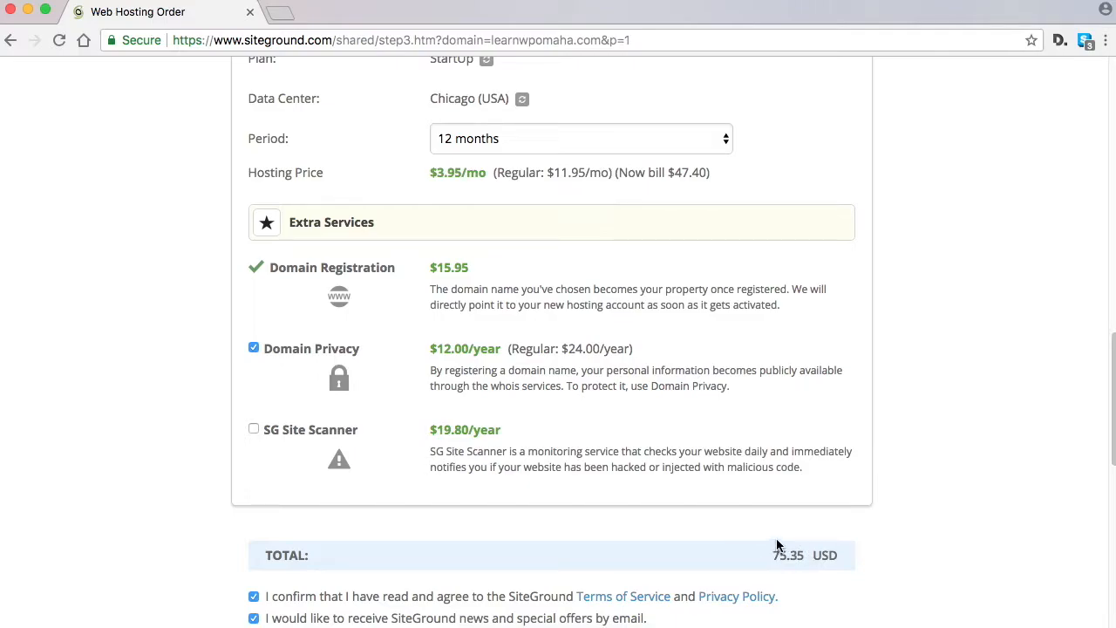
{"action": "scroll", "coordinate": [758, 482], "scroll_direction": "down", "scroll_amount": 2}
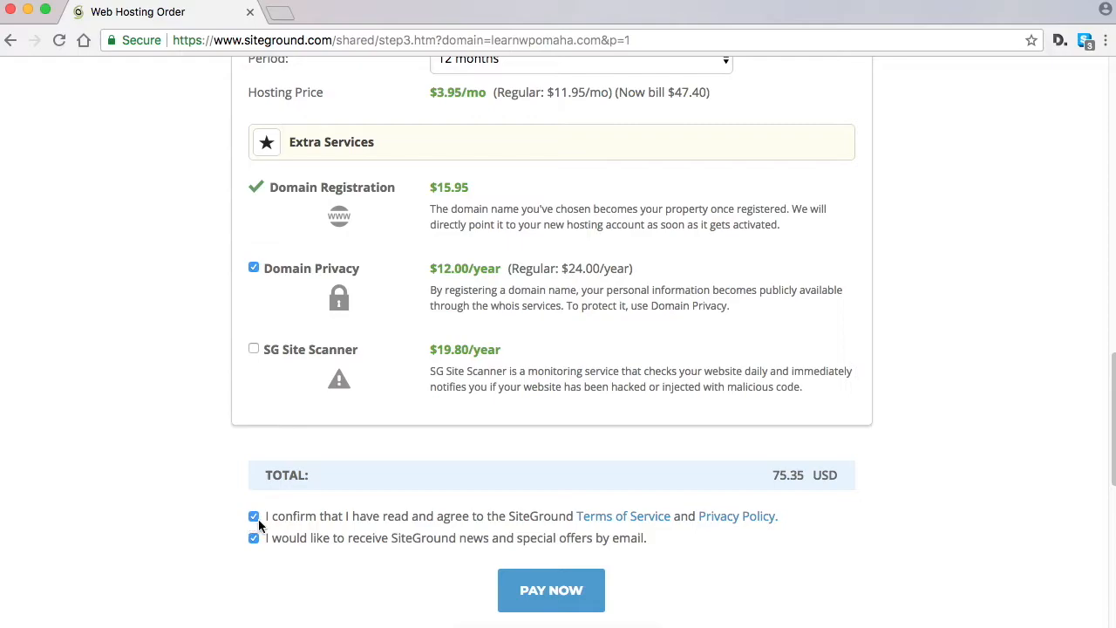
Submit the hosting order for payment and proceed to the SiteGround customer area.
{"action": "scroll", "coordinate": [610, 571], "scroll_direction": "down", "scroll_amount": 1}
{"action": "left_click", "coordinate": [558, 551]}
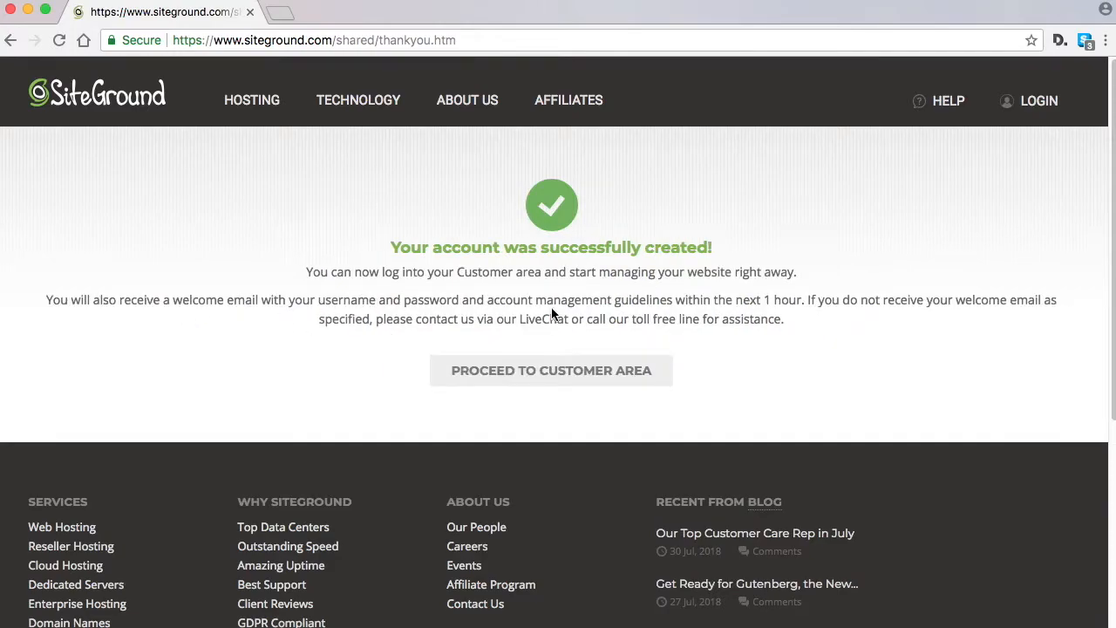
{"action": "left_click", "coordinate": [561, 374]}
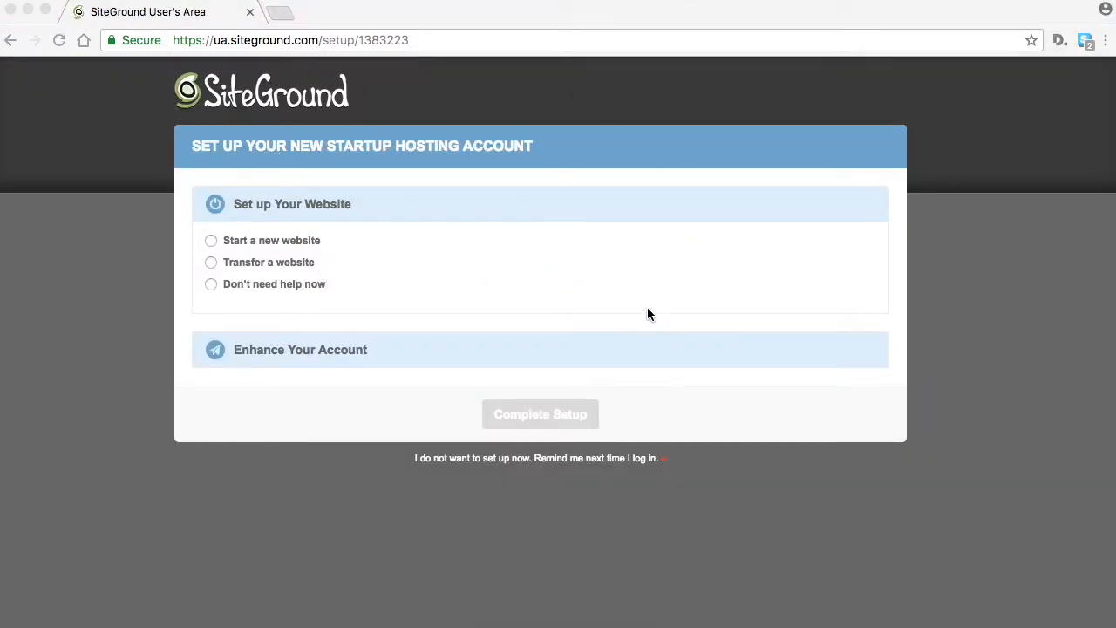
Request a new WordPress website for the hosting account, entering the admin email, username and password, and confirm the request.
{"action": "left_click", "coordinate": [213, 243]}
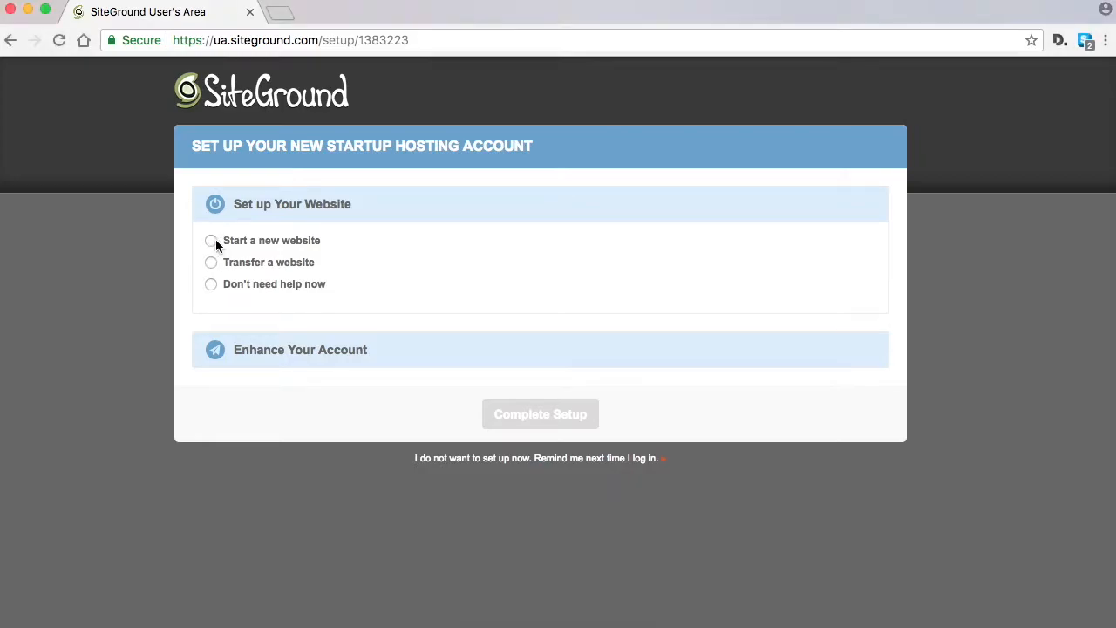
{"action": "left_click", "coordinate": [212, 241]}
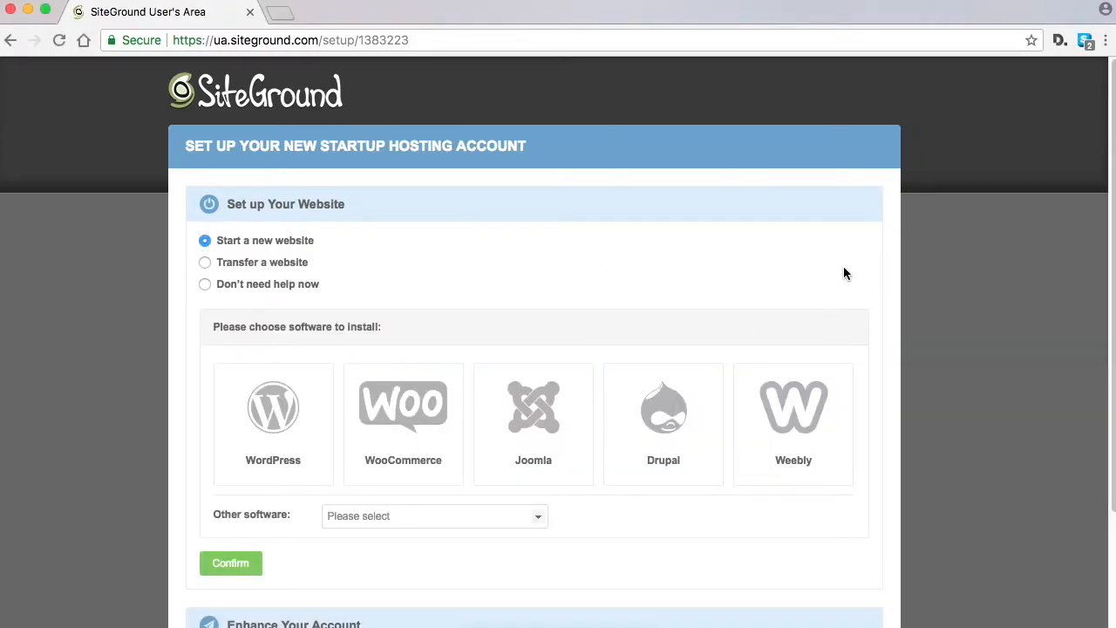
{"action": "left_click", "coordinate": [267, 420]}
{"action": "scroll", "coordinate": [862, 227], "scroll_direction": "down", "scroll_amount": 4}
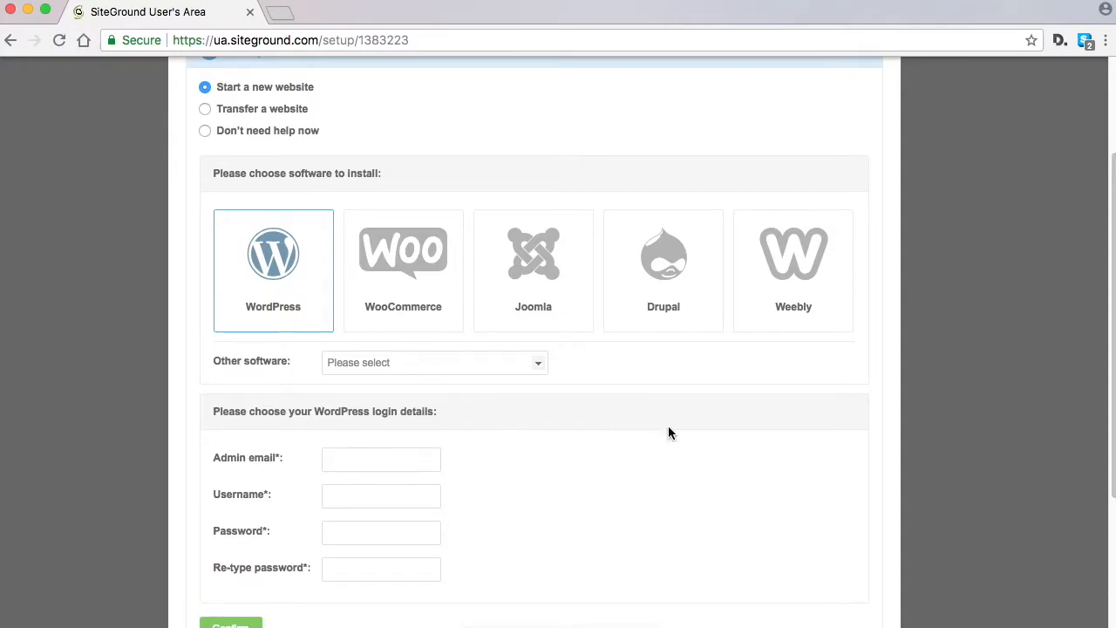
{"action": "scroll", "coordinate": [669, 426], "scroll_direction": "down", "scroll_amount": 2}
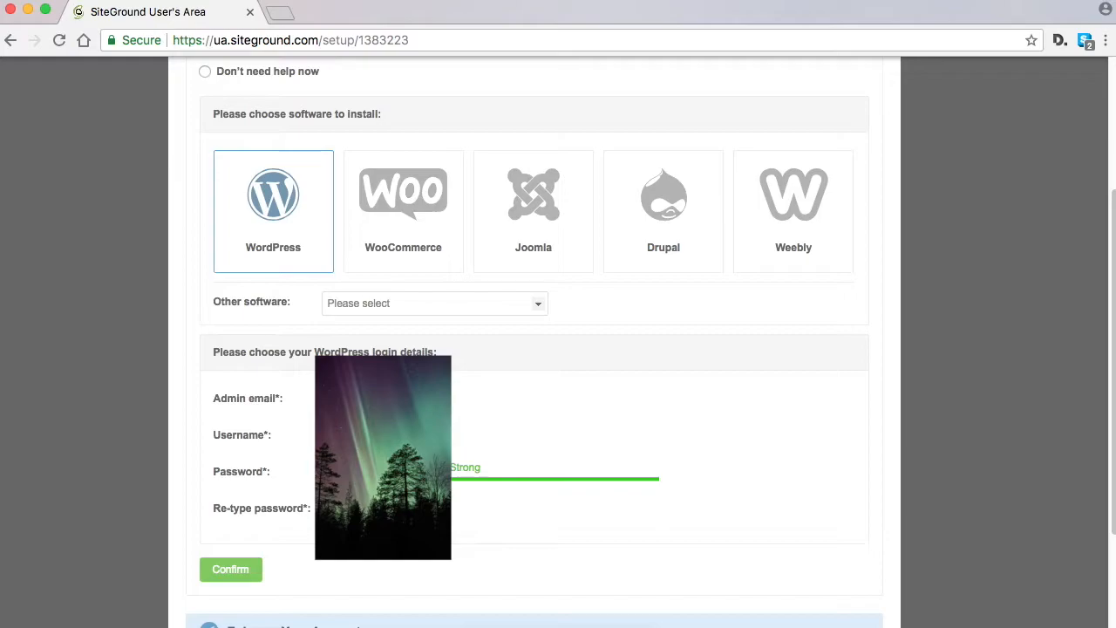
{"action": "left_click", "coordinate": [237, 575]}
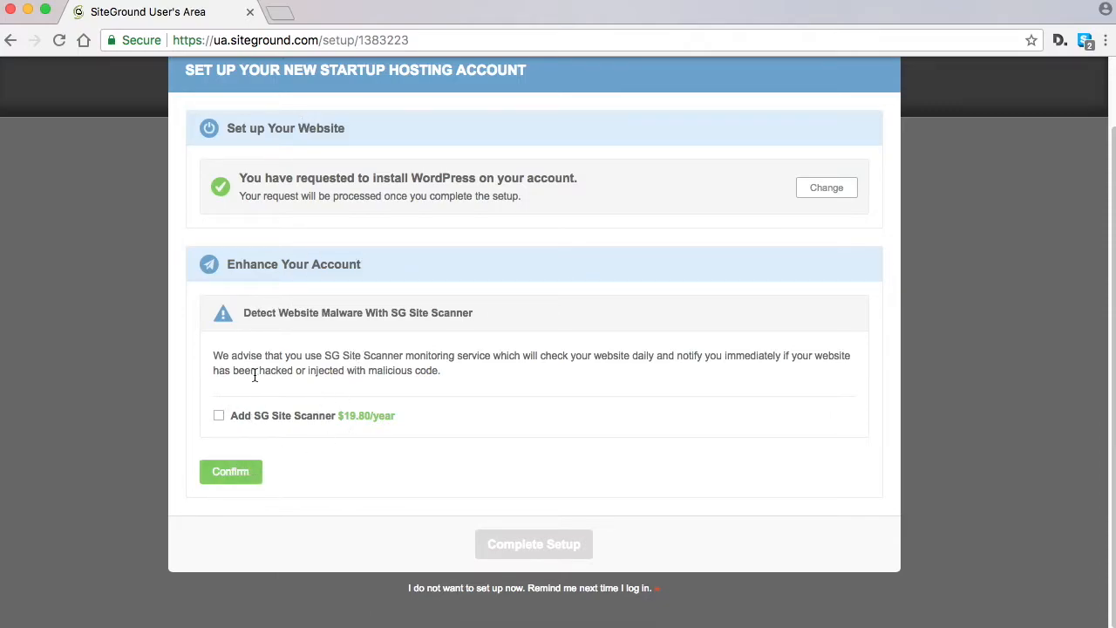
Complete the hosting setup without SG Site Scanner, agreeing to the terms, and go to the account management page in the customer area.
{"action": "left_click", "coordinate": [248, 478]}
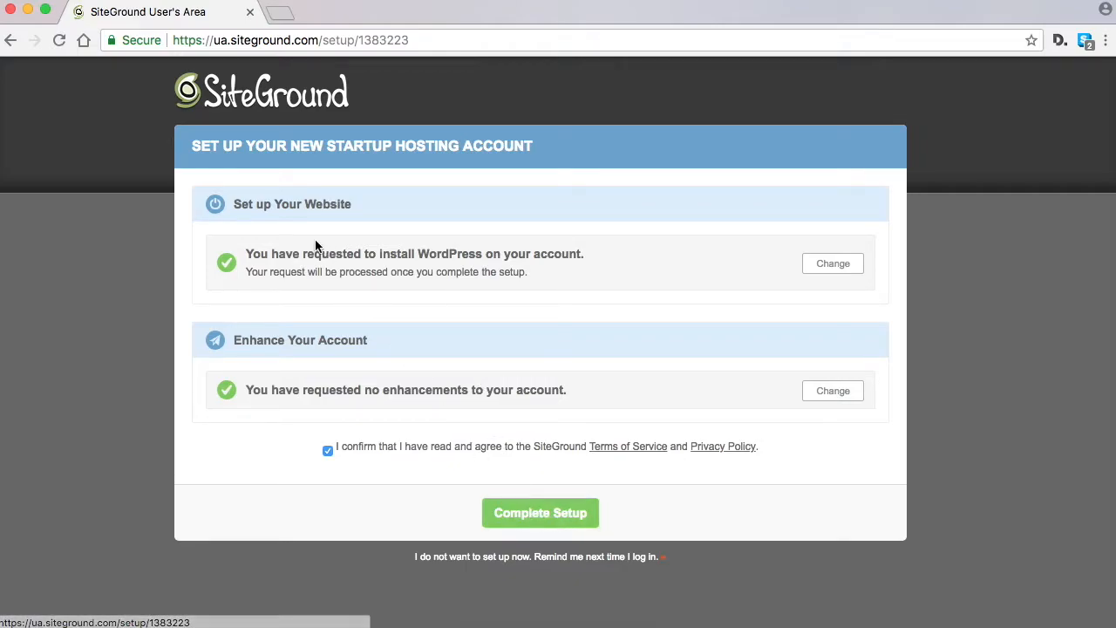
{"action": "left_click", "coordinate": [561, 513]}
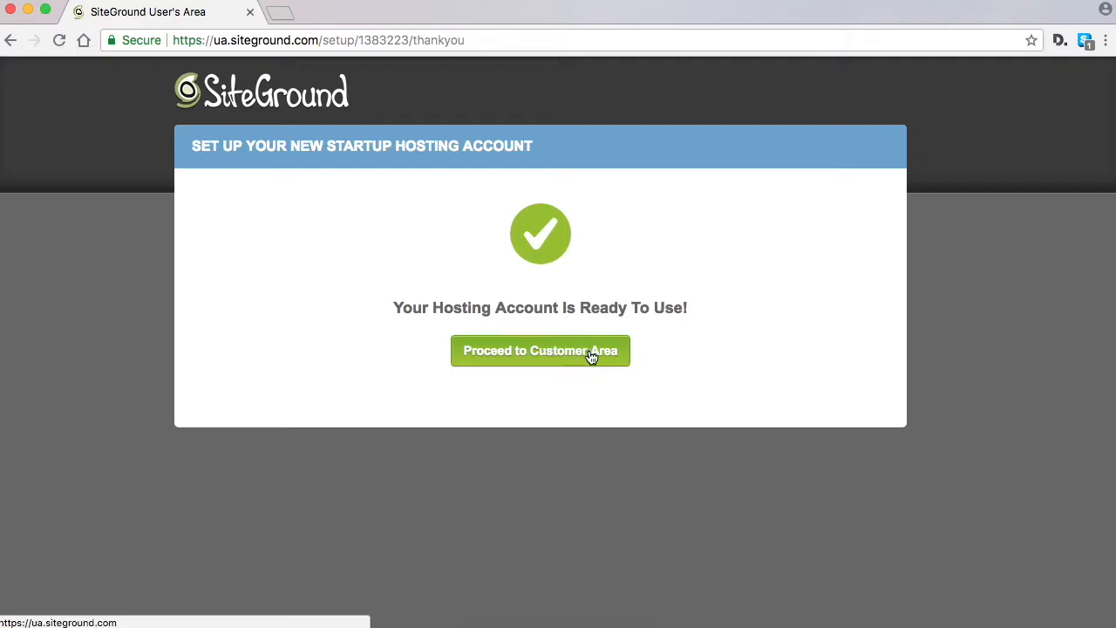
{"action": "left_click", "coordinate": [563, 354]}
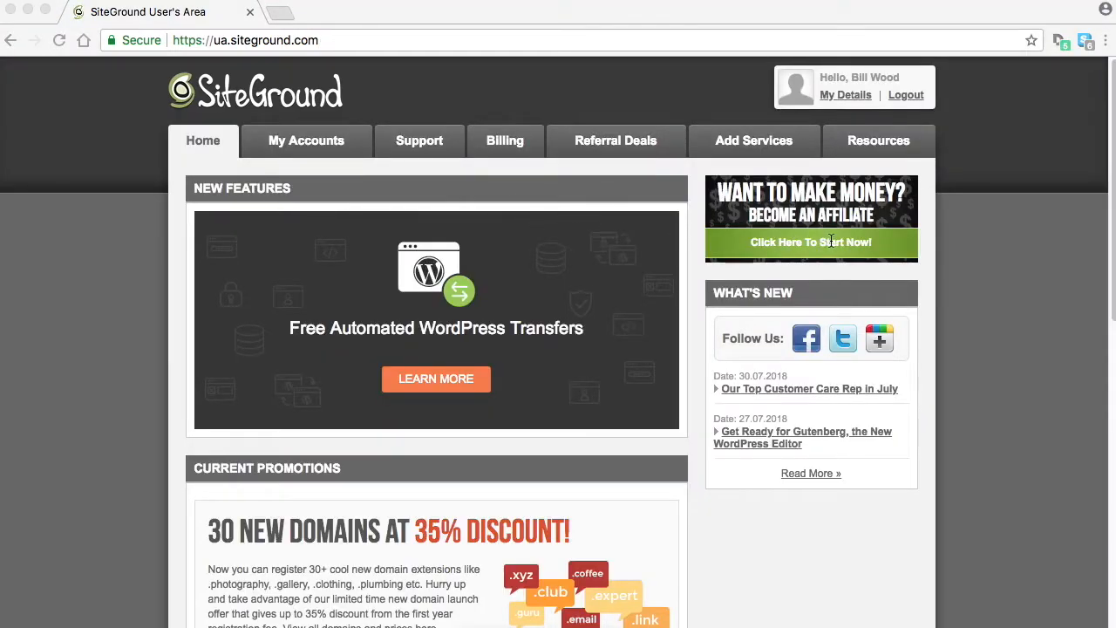
{"action": "left_click", "coordinate": [314, 146]}
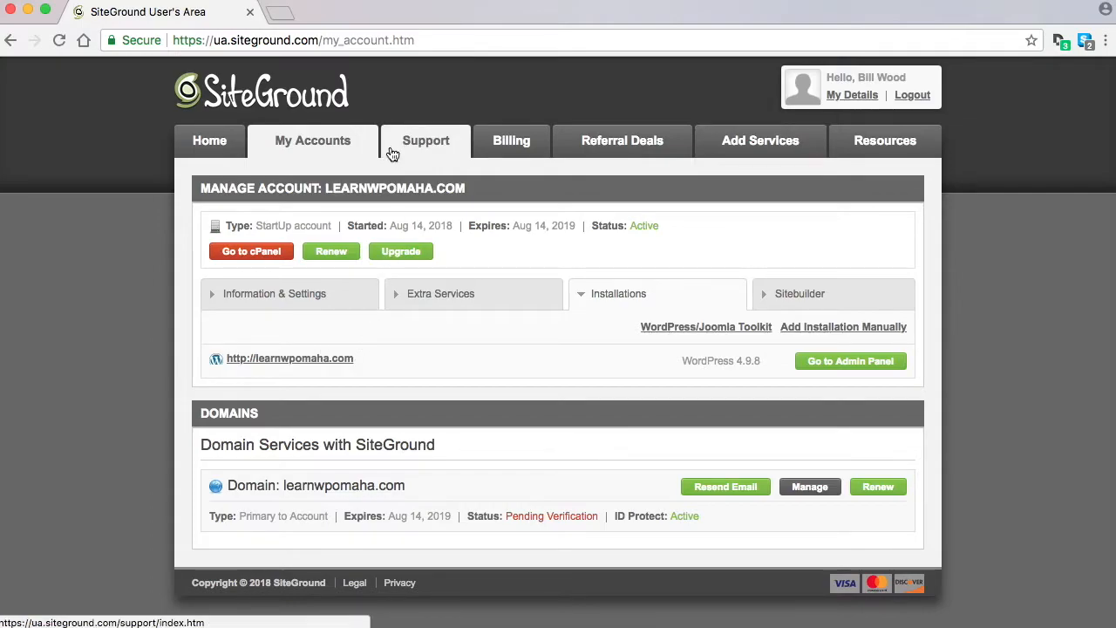
{"action": "left_click", "coordinate": [283, 12]}
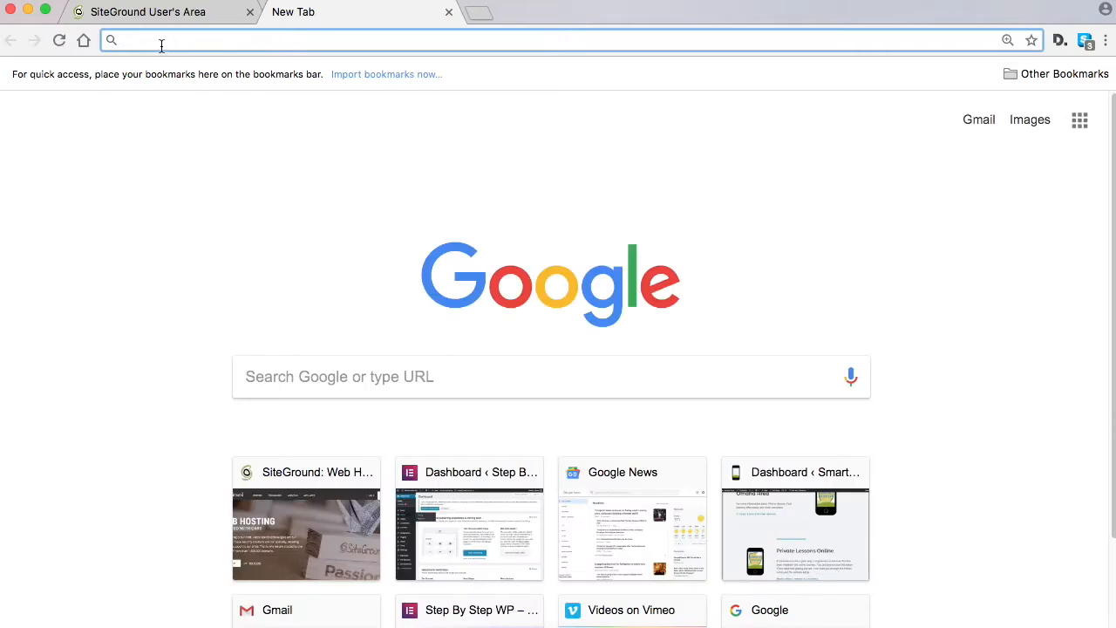
{"action": "type", "text": "learnwpomaha.com/wp-login.php"}
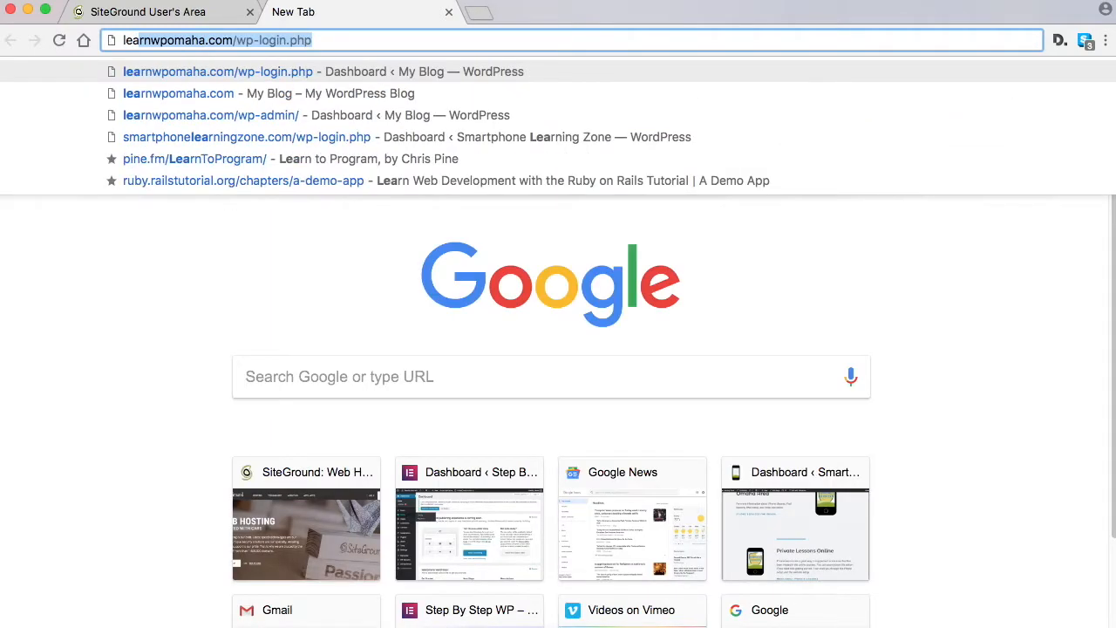
{"action": "left_click", "coordinate": [448, 11]}
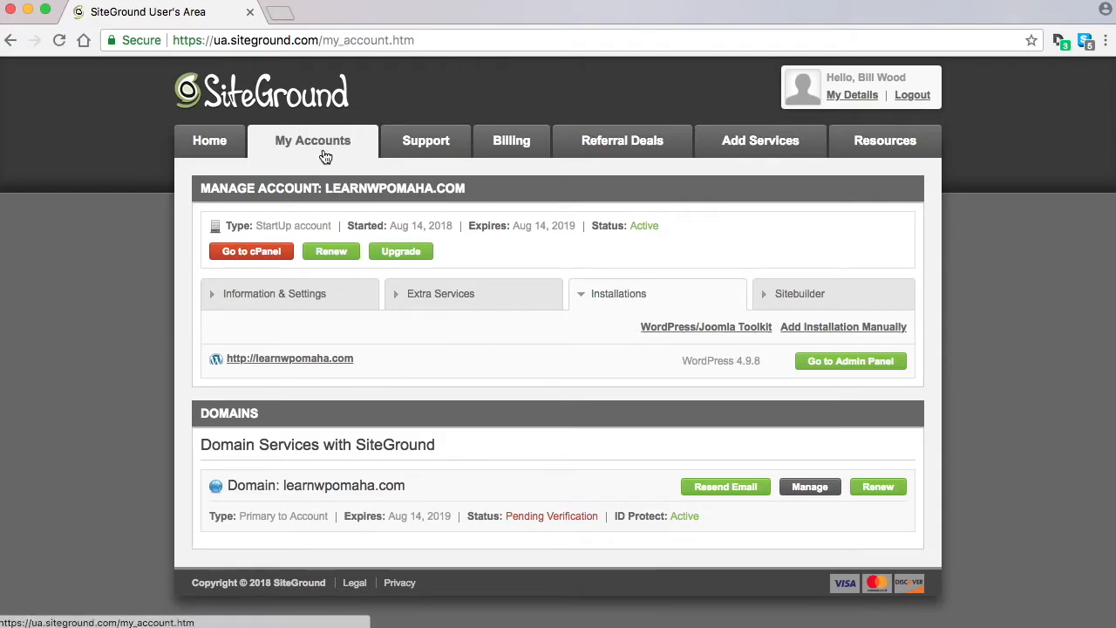
Visit the installed learnwpomaha.com site and examine the default home page's header, post and sidebar.
{"action": "left_click", "coordinate": [306, 361]}
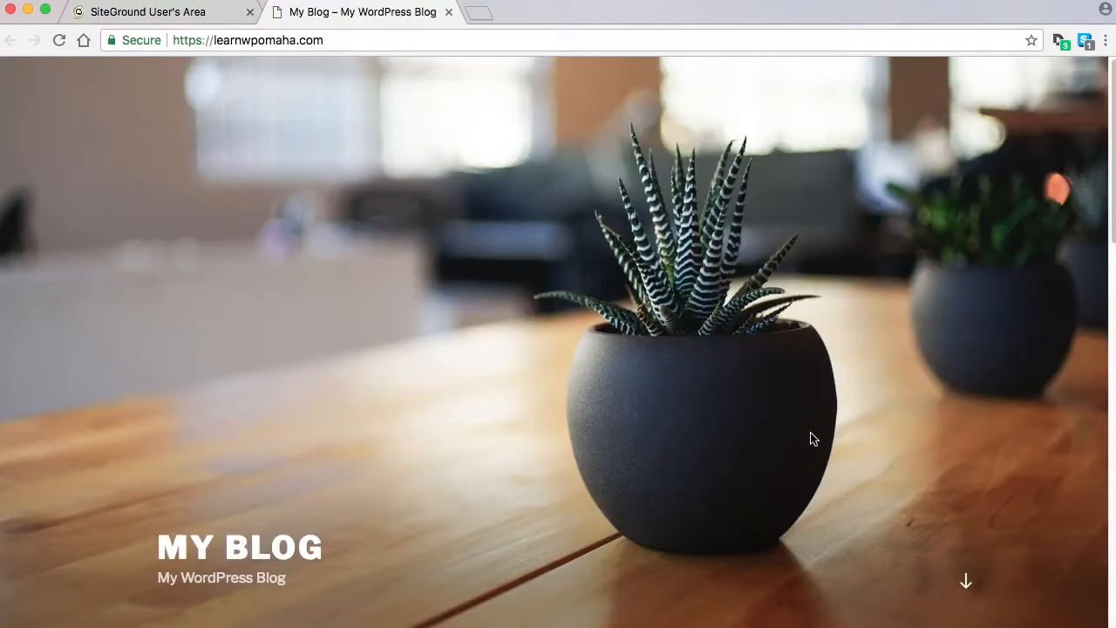
{"action": "scroll", "coordinate": [611, 379], "scroll_direction": "down", "scroll_amount": 2}
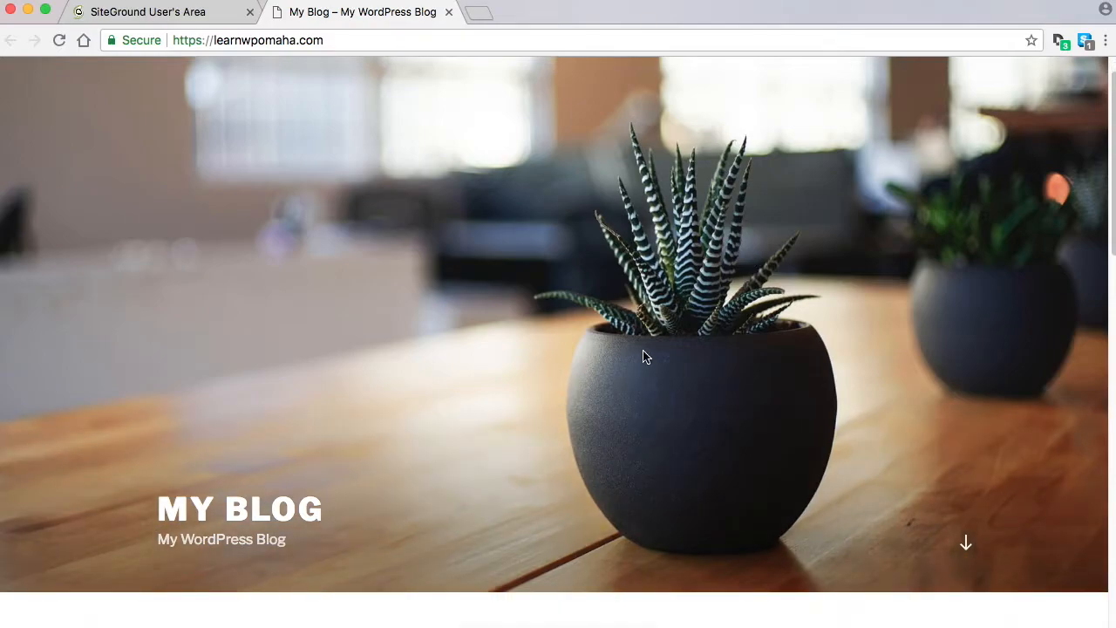
{"action": "scroll", "coordinate": [417, 325], "scroll_direction": "down", "scroll_amount": 10}
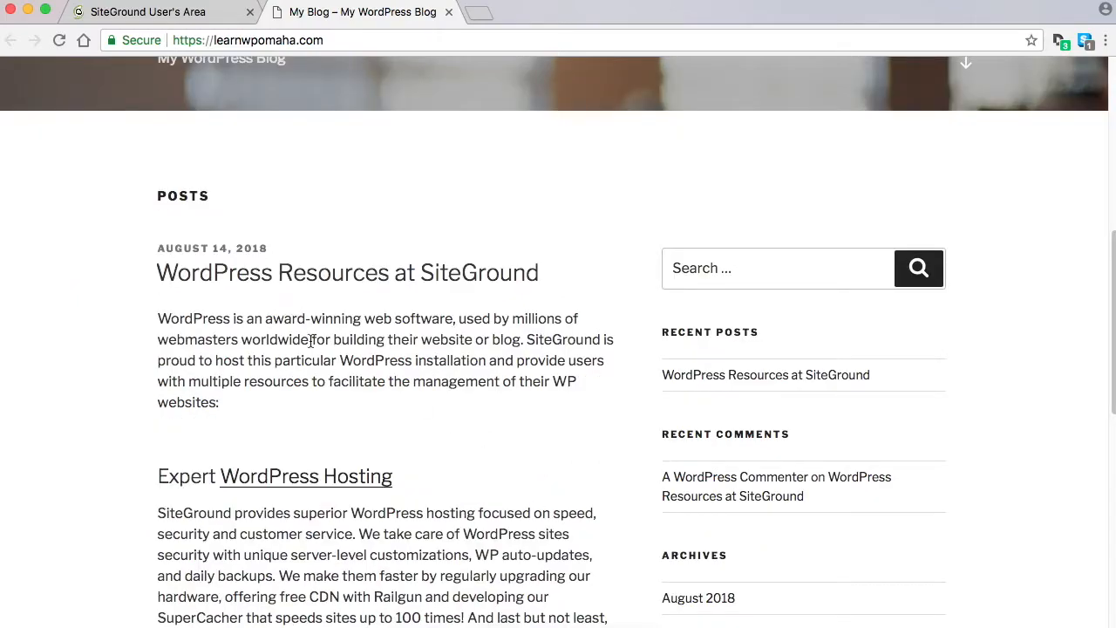
{"action": "scroll", "coordinate": [390, 372], "scroll_direction": "down", "scroll_amount": 1}
{"action": "scroll", "coordinate": [390, 372], "scroll_direction": "down", "scroll_amount": 2}
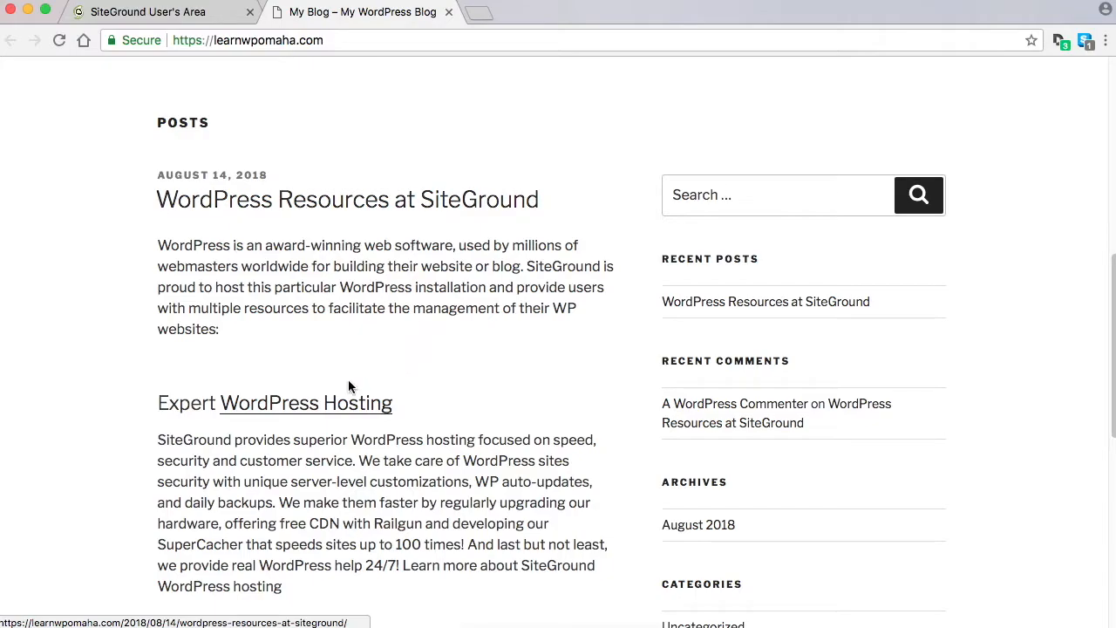
{"action": "scroll", "coordinate": [412, 440], "scroll_direction": "up", "scroll_amount": 8}
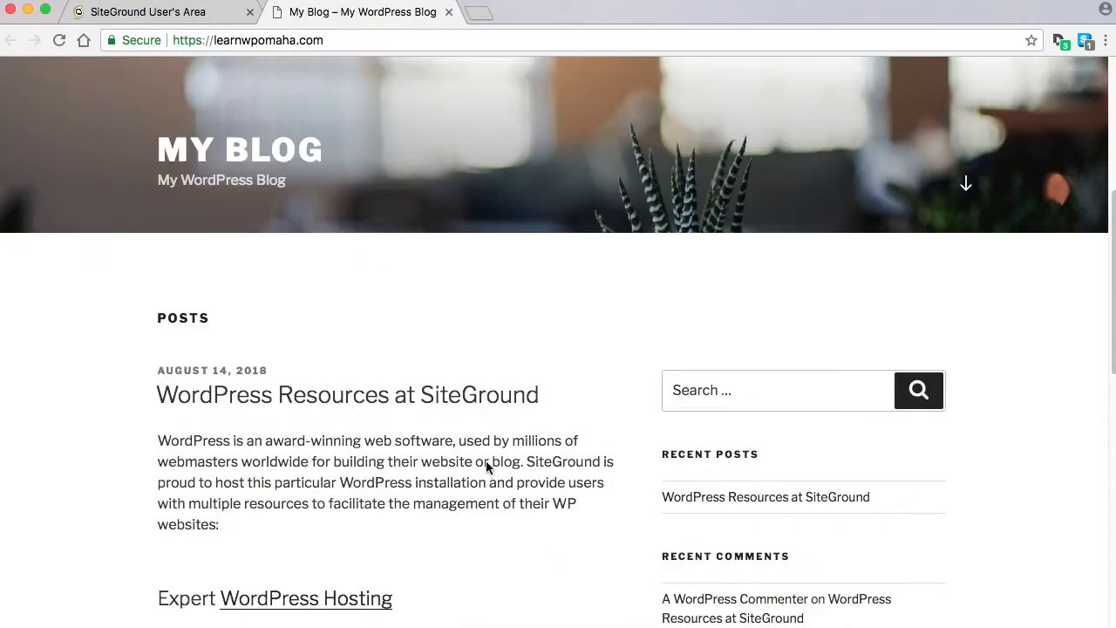
{"action": "scroll", "coordinate": [397, 412], "scroll_direction": "up", "scroll_amount": 6}
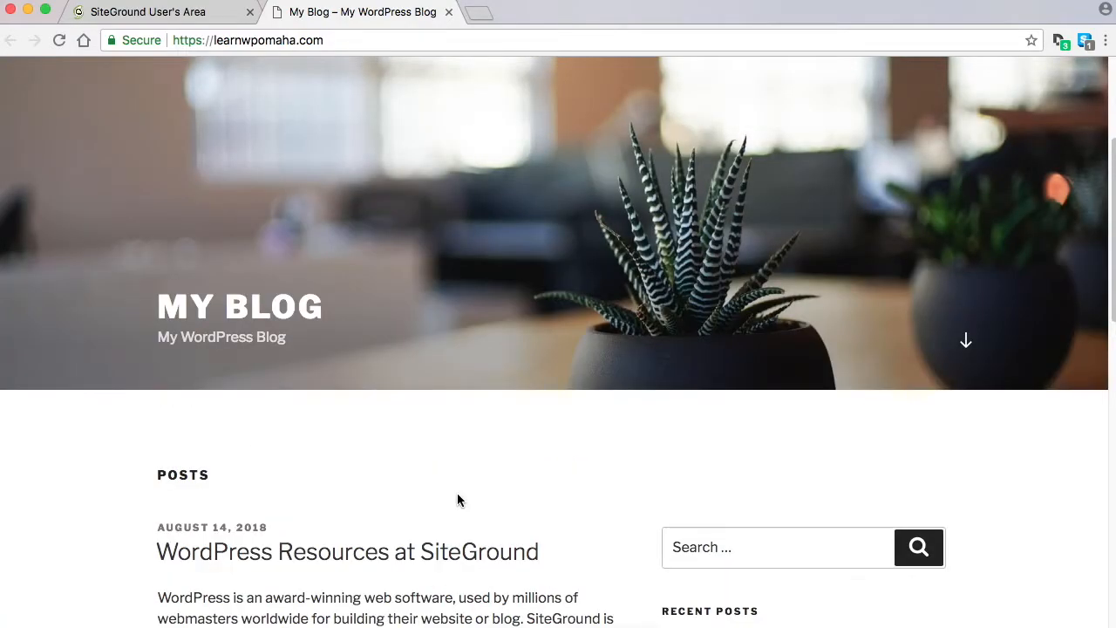
{"action": "scroll", "coordinate": [413, 506], "scroll_direction": "up", "scroll_amount": 5}
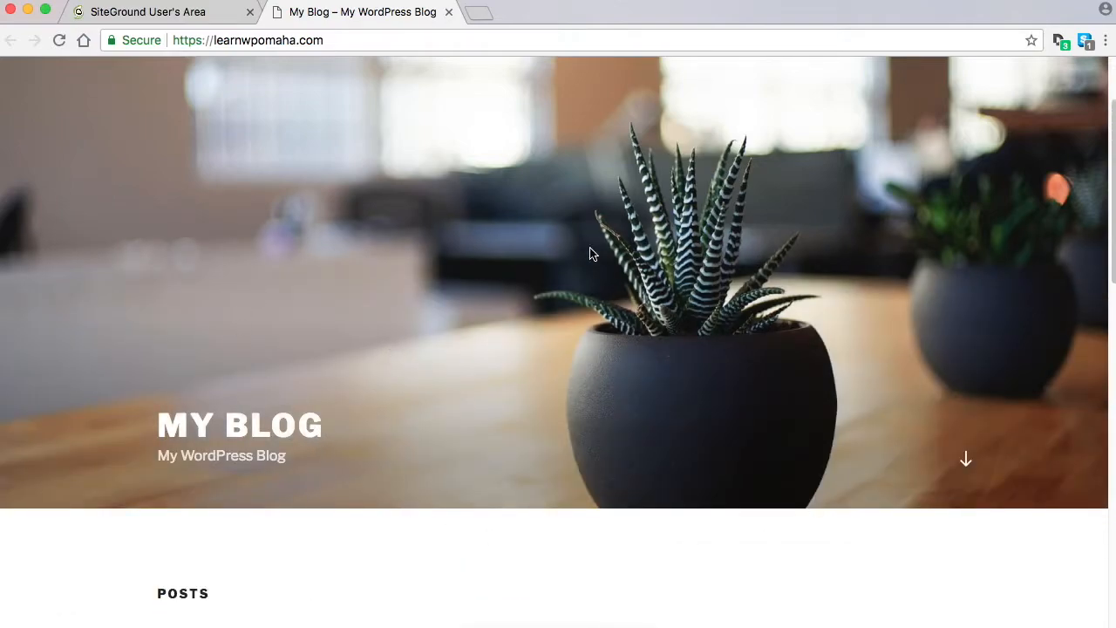
{"action": "scroll", "coordinate": [606, 389], "scroll_direction": "up", "scroll_amount": 3}
{"action": "scroll", "coordinate": [552, 265], "scroll_direction": "down", "scroll_amount": 8}
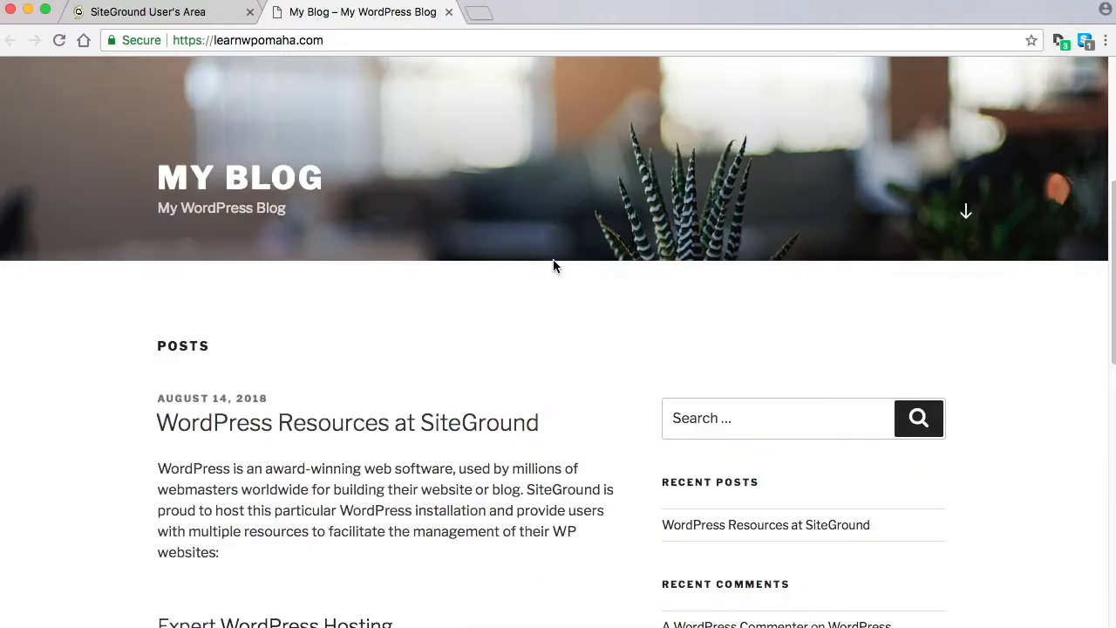
{"action": "scroll", "coordinate": [512, 288], "scroll_direction": "down", "scroll_amount": 10}
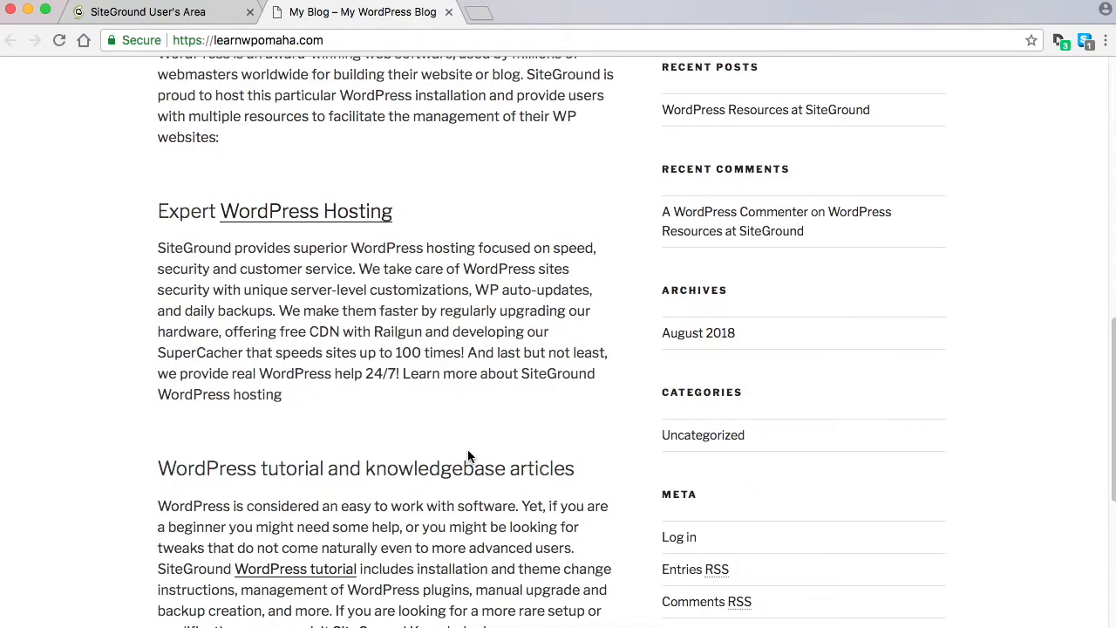
{"action": "scroll", "coordinate": [469, 451], "scroll_direction": "up", "scroll_amount": 18}
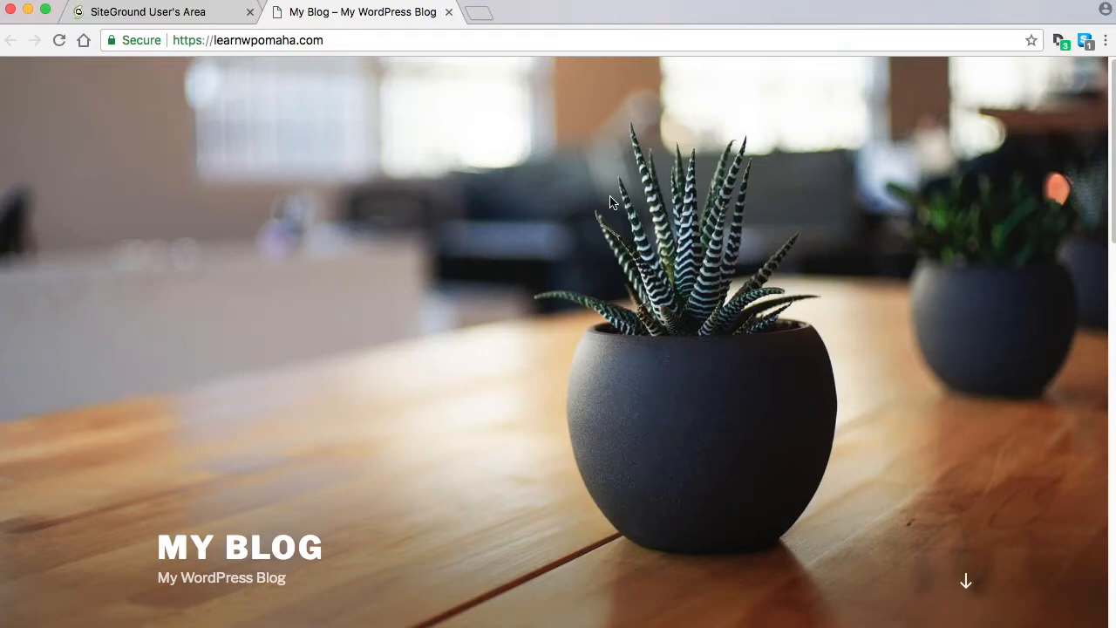
Go to learnwpomaha.com/wp-login.php and log in to WordPress with the admin login and password.
{"action": "left_click", "coordinate": [347, 40]}
{"action": "left_click", "coordinate": [356, 42]}
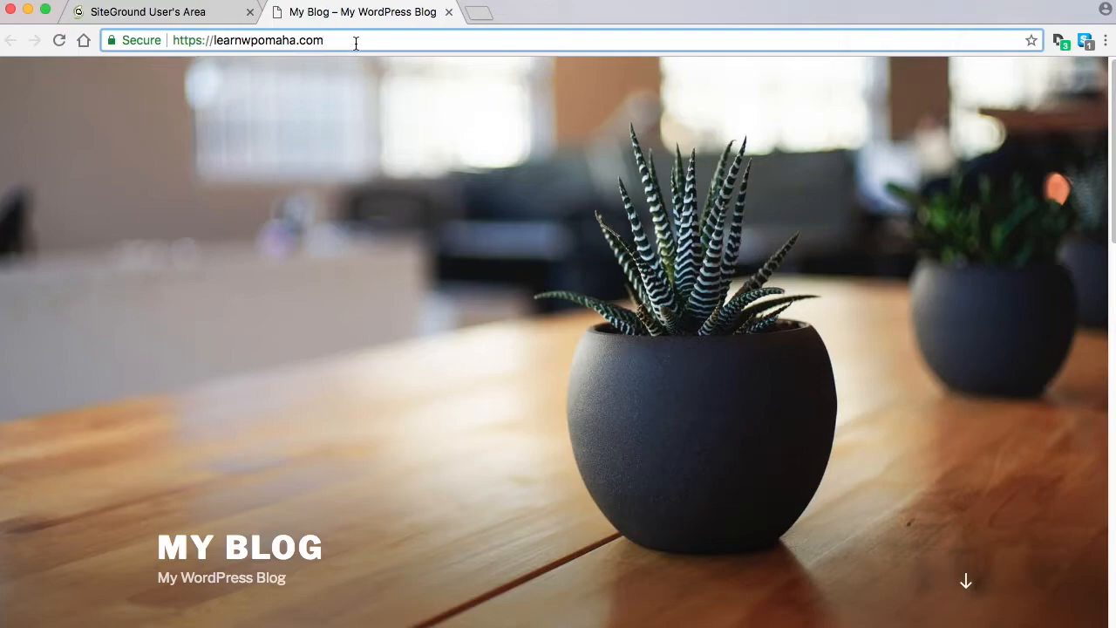
{"action": "type", "text": "/"}
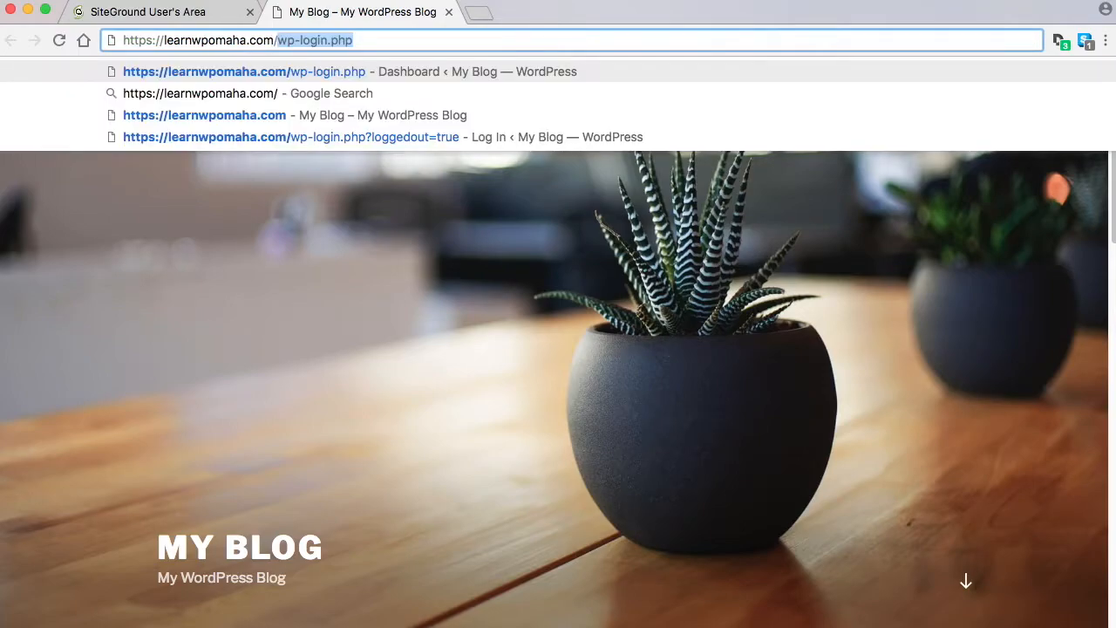
{"action": "type", "text": "wp"}
{"action": "type", "text": "-login"}
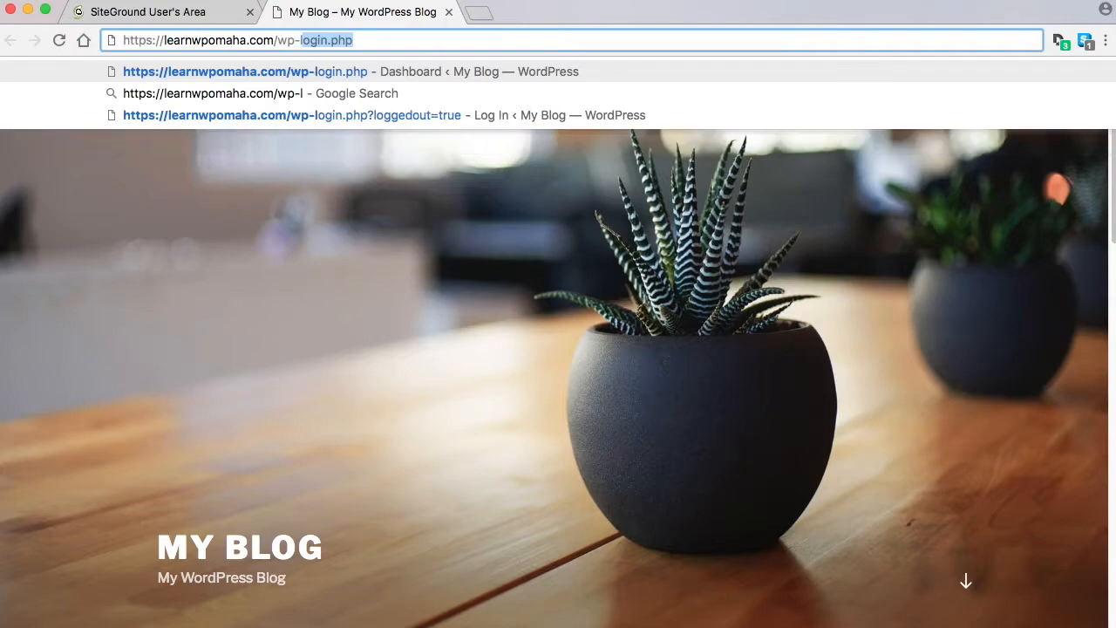
{"action": "type", "text": ".php"}
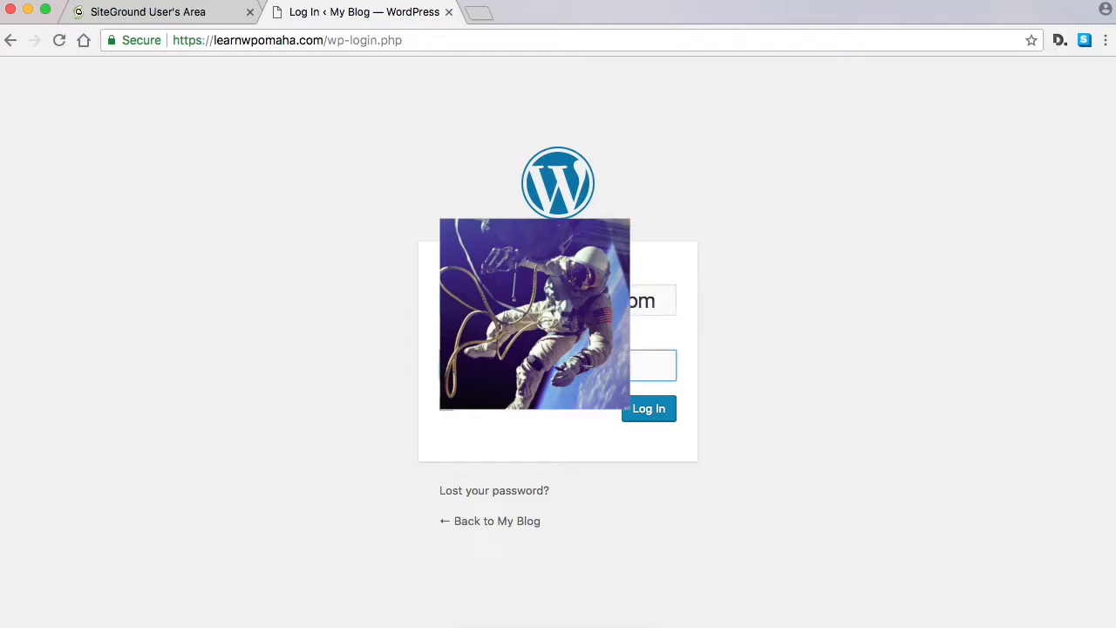
{"action": "key", "text": "Return"}
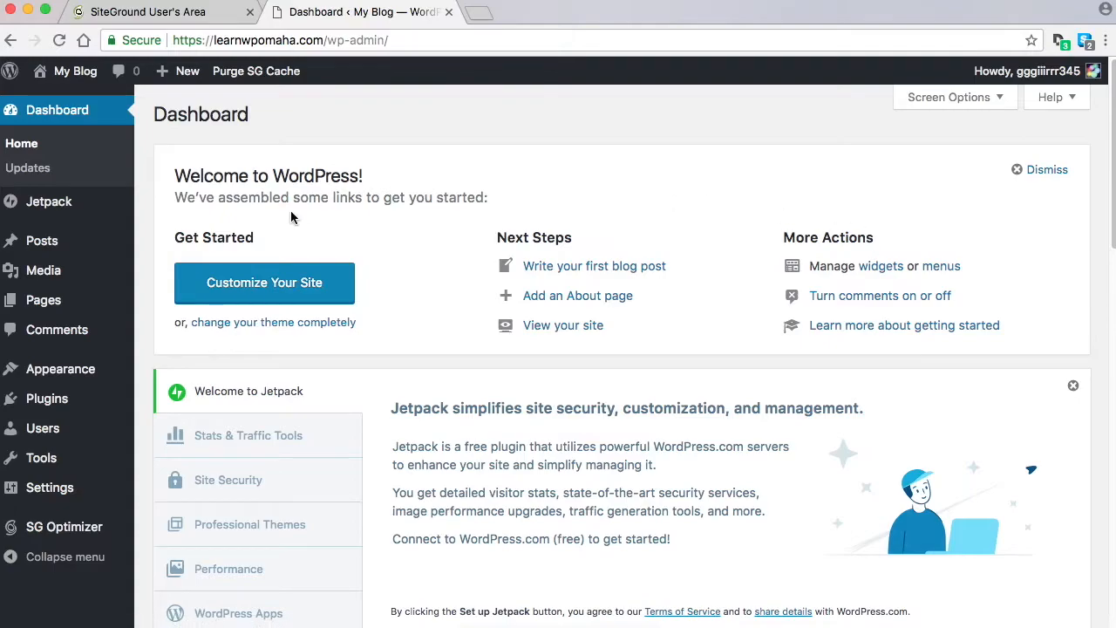
Move the default post "WordPress Resources at SiteGround" to the trash.
{"action": "mouse_move", "coordinate": [78, 286]}
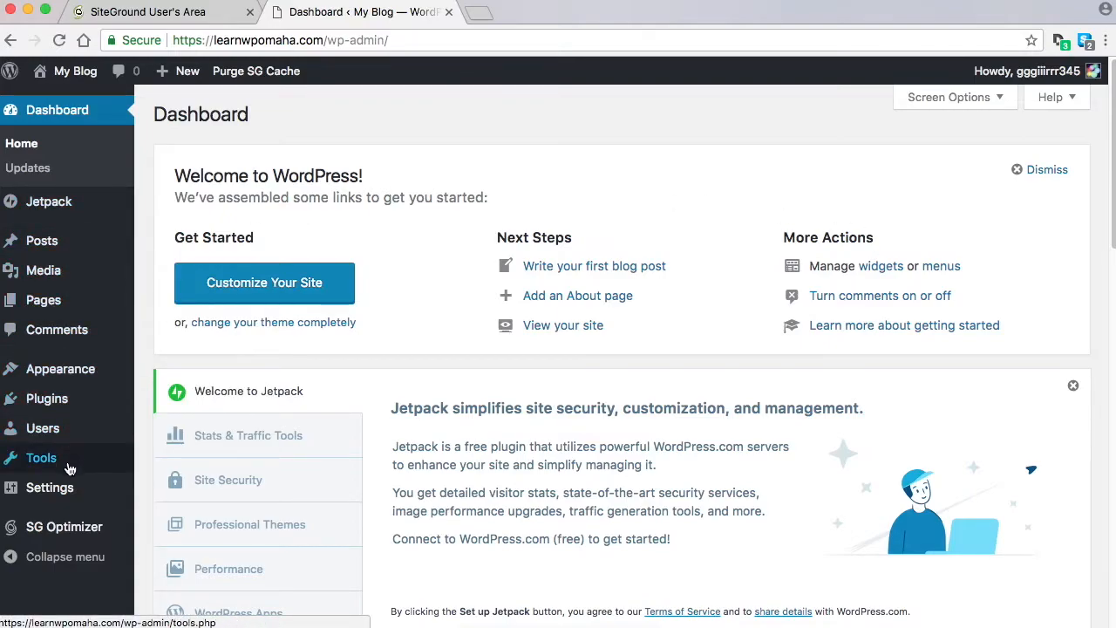
{"action": "mouse_move", "coordinate": [82, 528]}
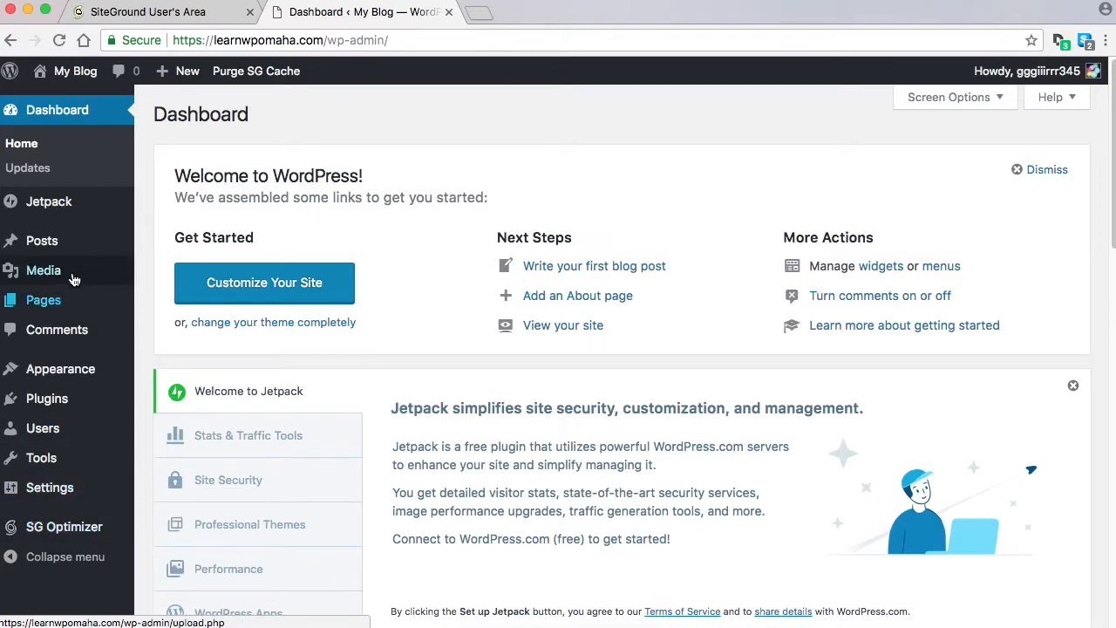
{"action": "mouse_move", "coordinate": [53, 246]}
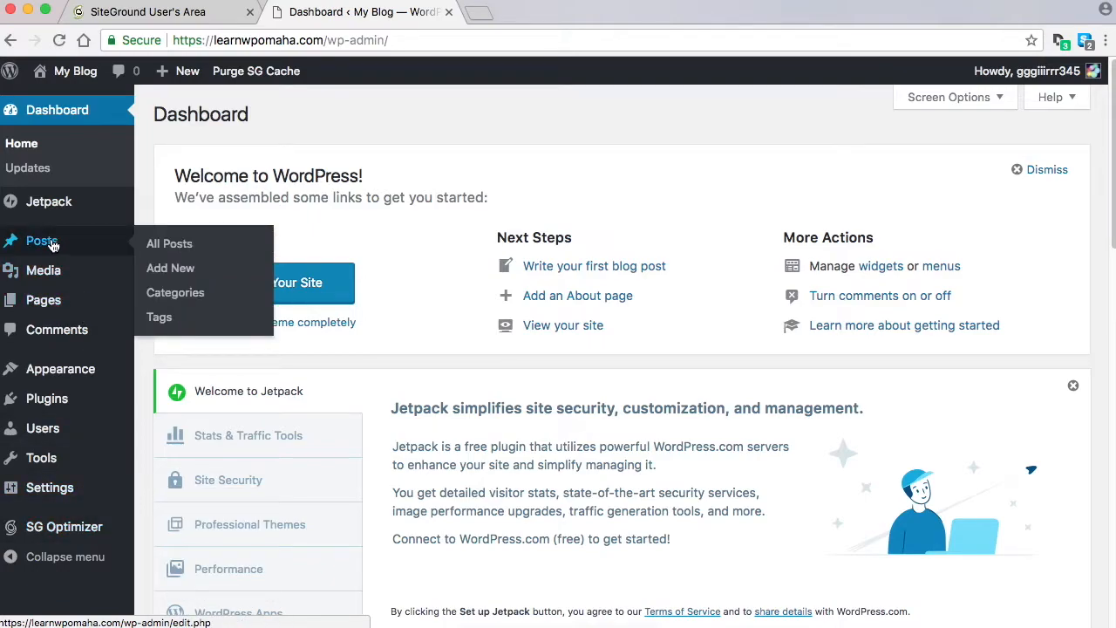
{"action": "left_click", "coordinate": [53, 245]}
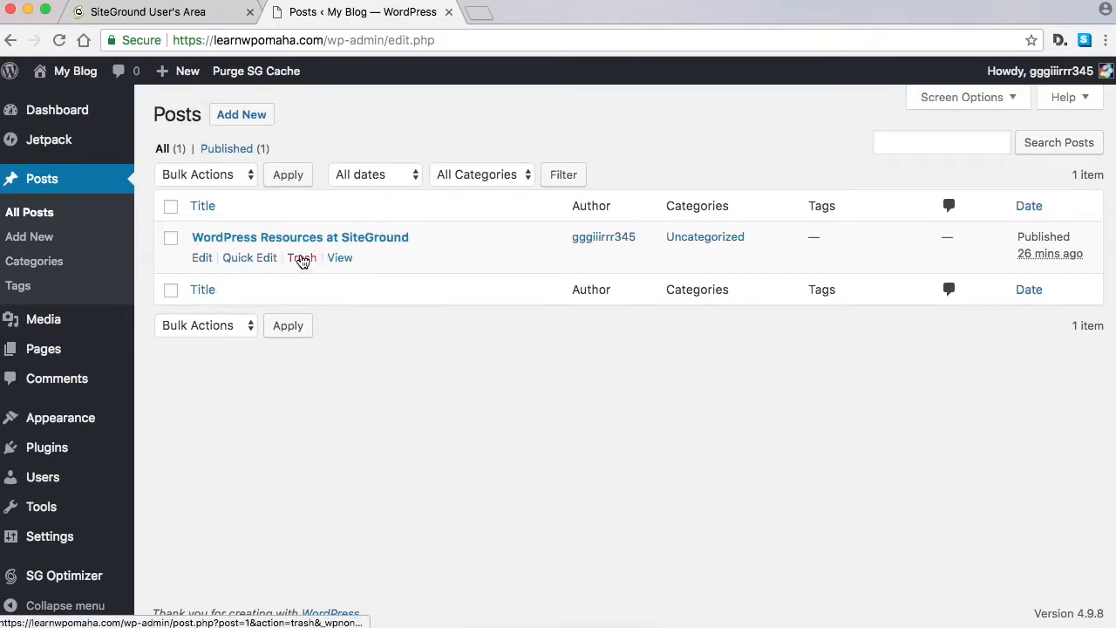
{"action": "left_click", "coordinate": [303, 260]}
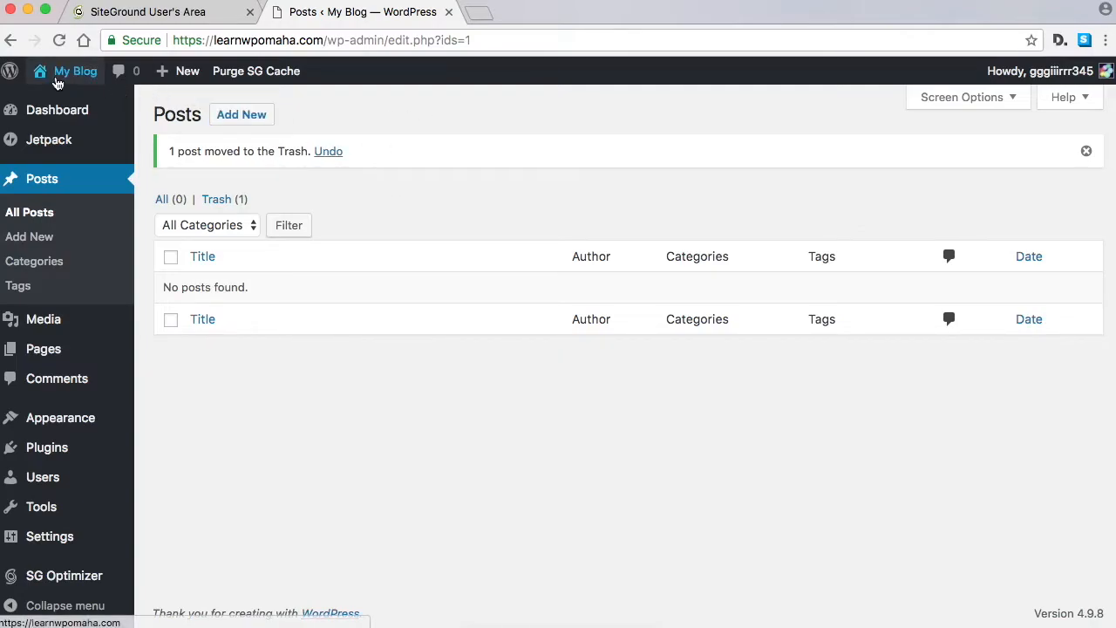
View the live site and check the posts section of its home page.
{"action": "mouse_move", "coordinate": [63, 77]}
{"action": "left_click", "coordinate": [68, 102]}
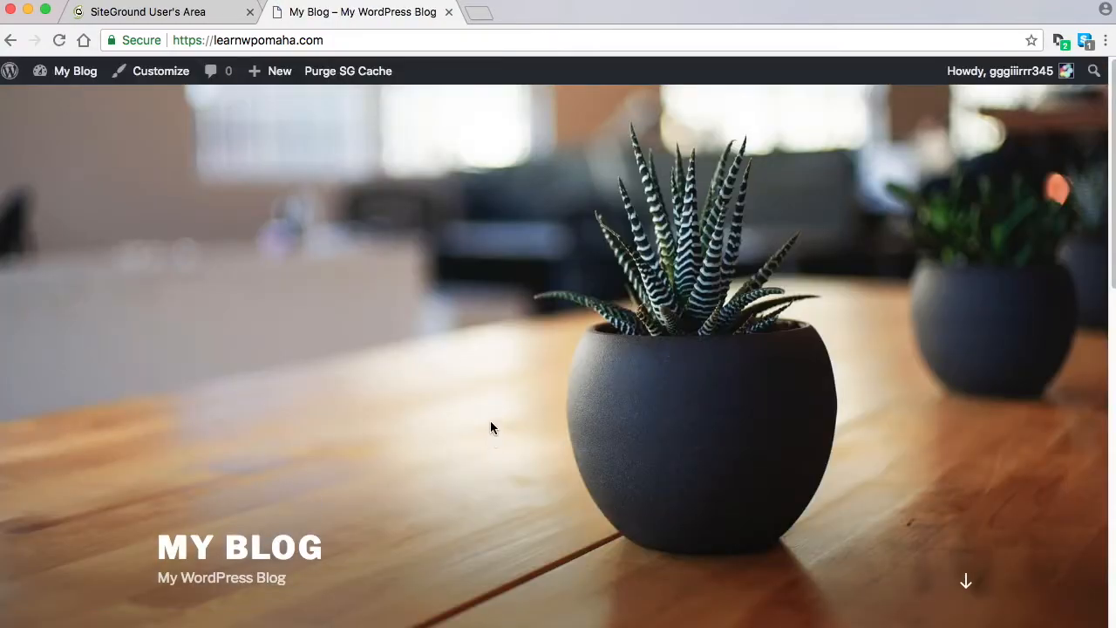
{"action": "scroll", "coordinate": [489, 418], "scroll_direction": "down", "scroll_amount": 5}
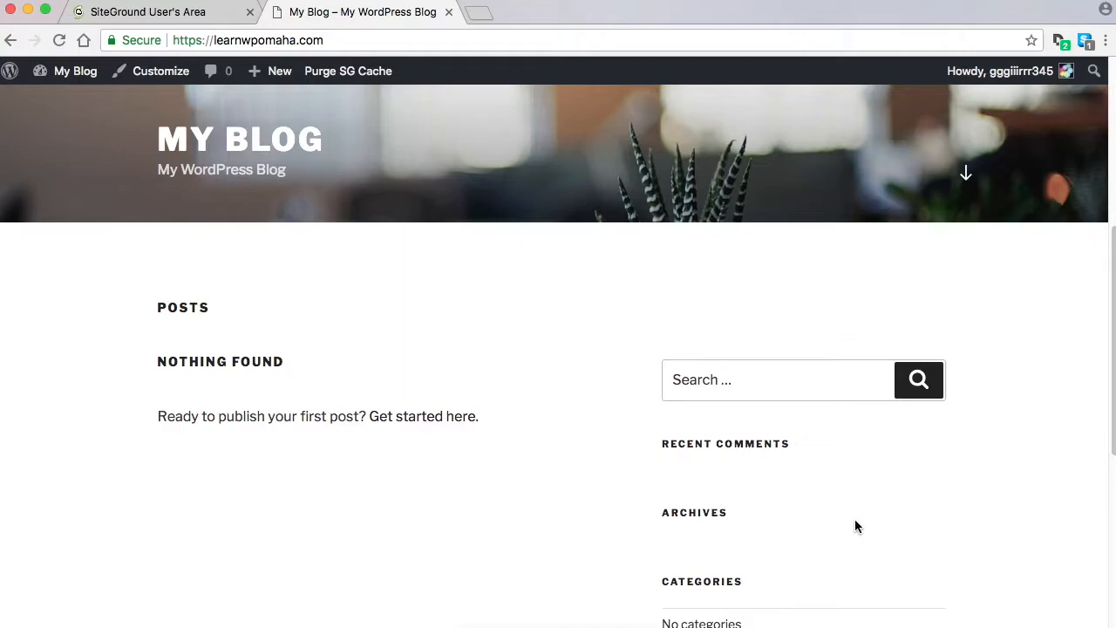
{"action": "scroll", "coordinate": [579, 516], "scroll_direction": "up", "scroll_amount": 3}
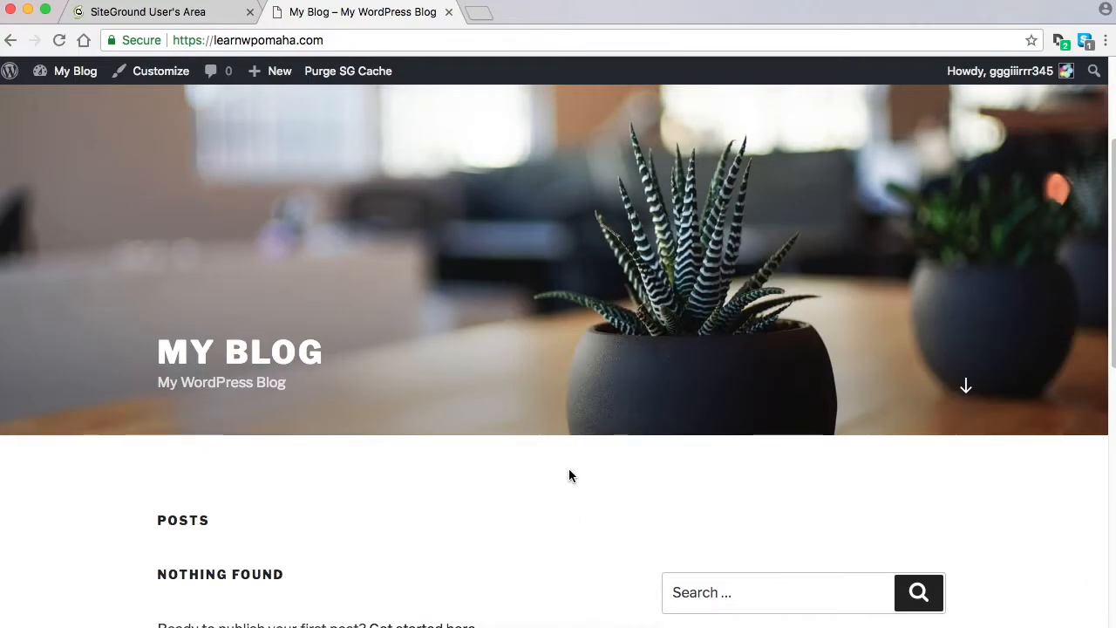
Look over the live home page's header image, posts section and sidebar.
{"action": "scroll", "coordinate": [723, 346], "scroll_direction": "up", "scroll_amount": 3}
{"action": "scroll", "coordinate": [567, 410], "scroll_direction": "down", "scroll_amount": 2}
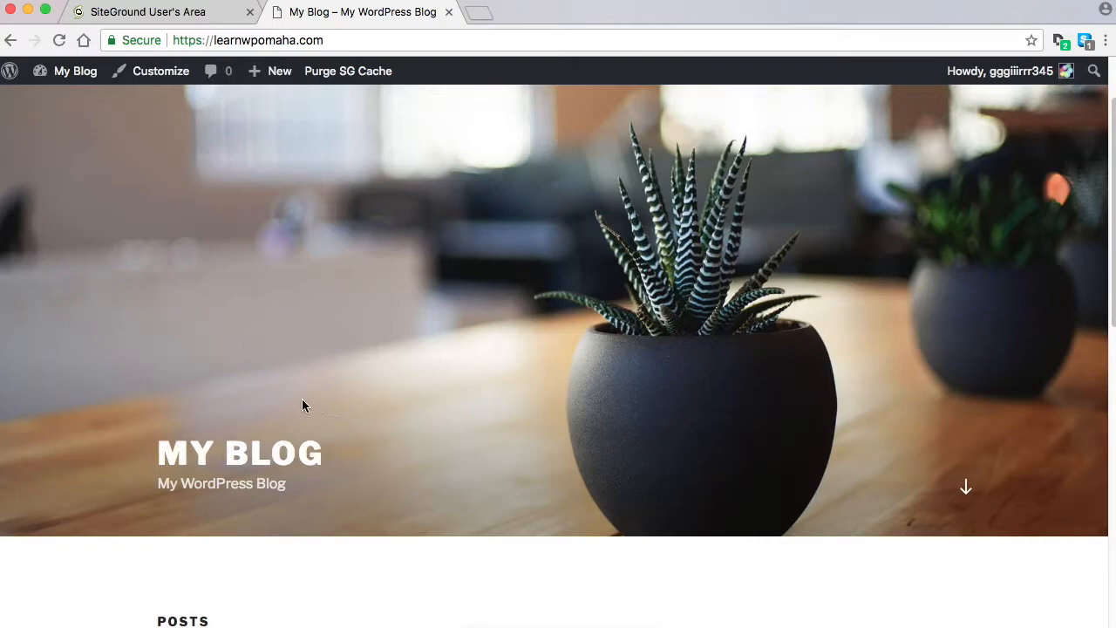
{"action": "scroll", "coordinate": [402, 388], "scroll_direction": "down", "scroll_amount": 2}
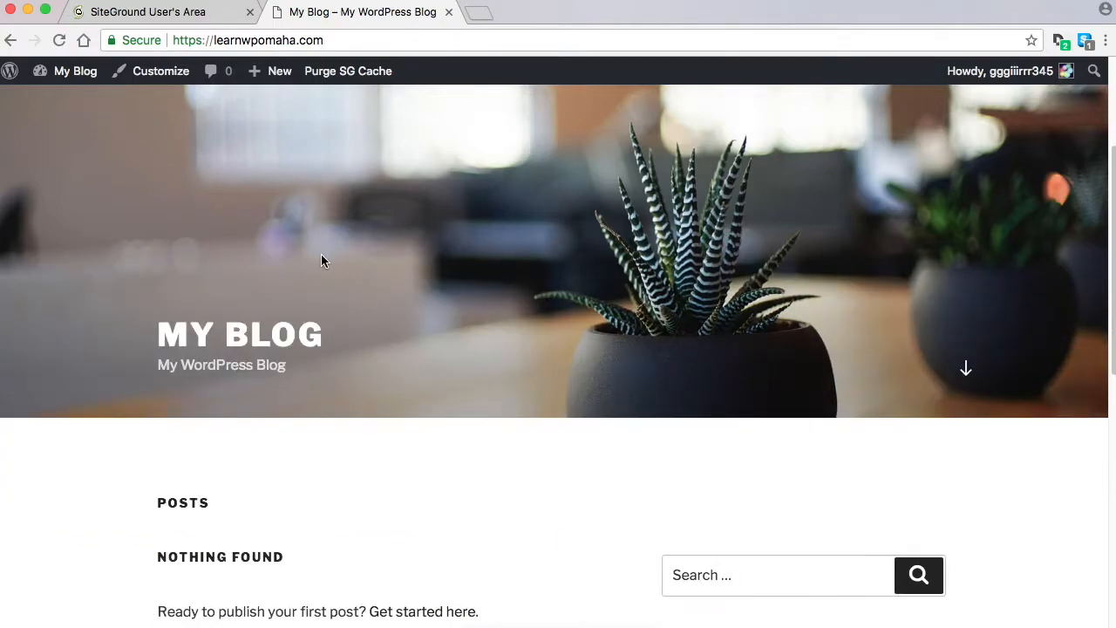
{"action": "scroll", "coordinate": [323, 257], "scroll_direction": "down", "scroll_amount": 2}
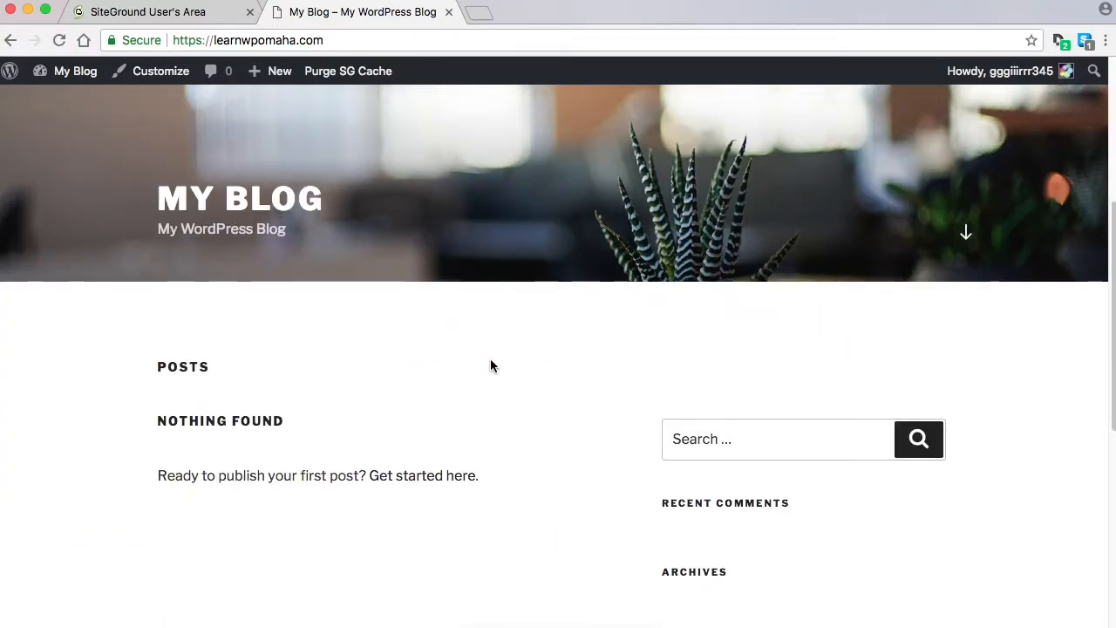
{"action": "scroll", "coordinate": [489, 371], "scroll_direction": "down", "scroll_amount": 2}
{"action": "scroll", "coordinate": [524, 305], "scroll_direction": "up", "scroll_amount": 3}
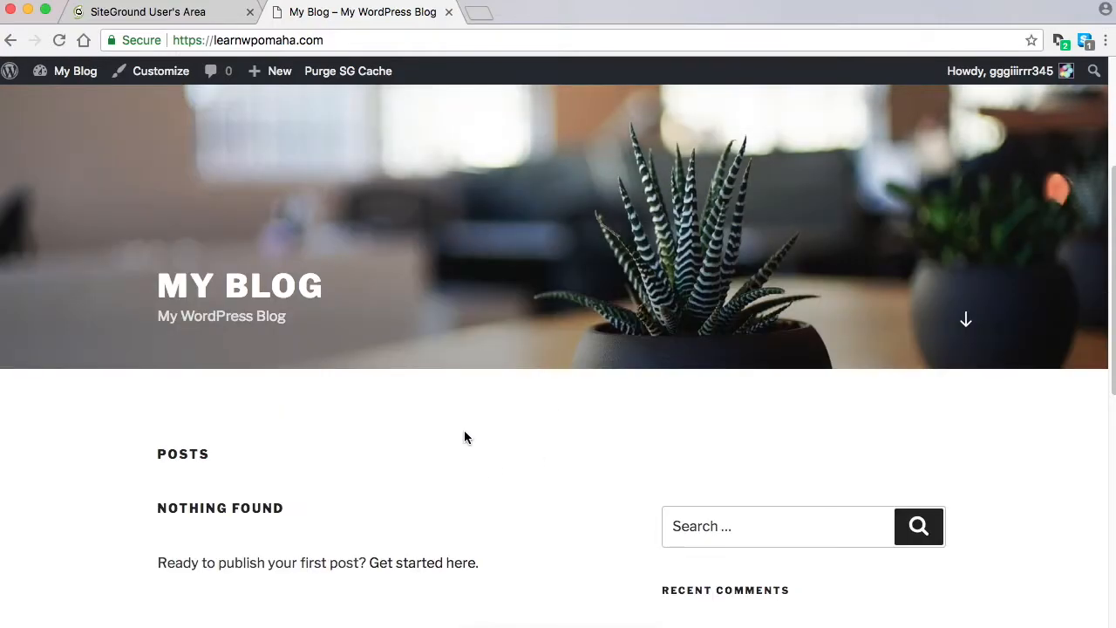
{"action": "scroll", "coordinate": [479, 432], "scroll_direction": "up", "scroll_amount": 4}
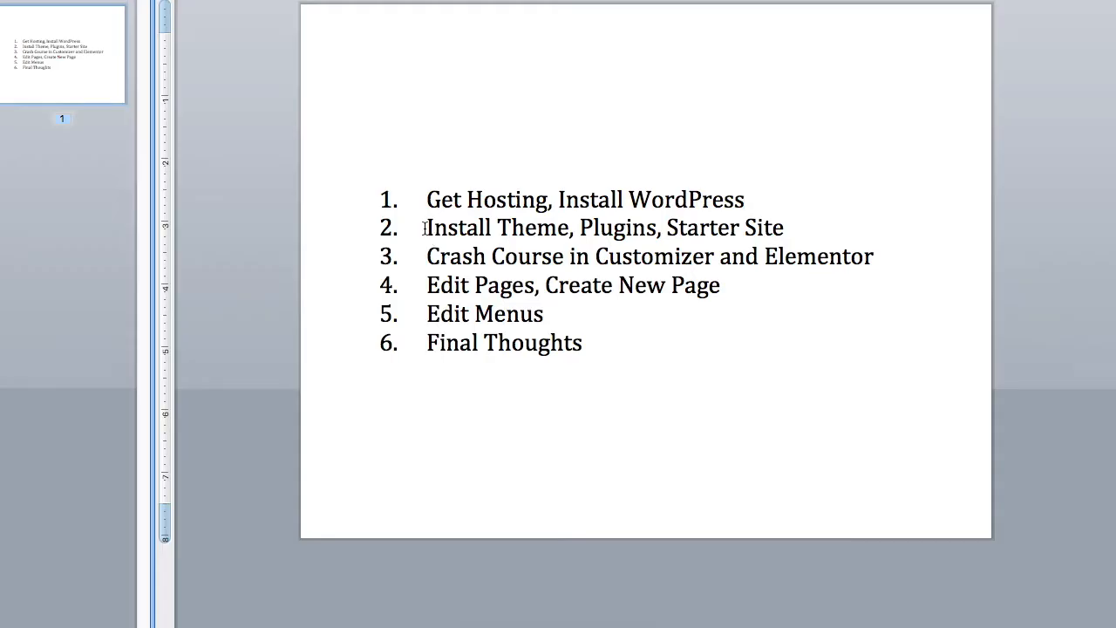
Highlight the second item, "Install Theme, Plugins, Starter Site", in the course outline slide.
{"action": "left_click_drag", "start_coordinate": [425, 228], "coordinate": [797, 230]}
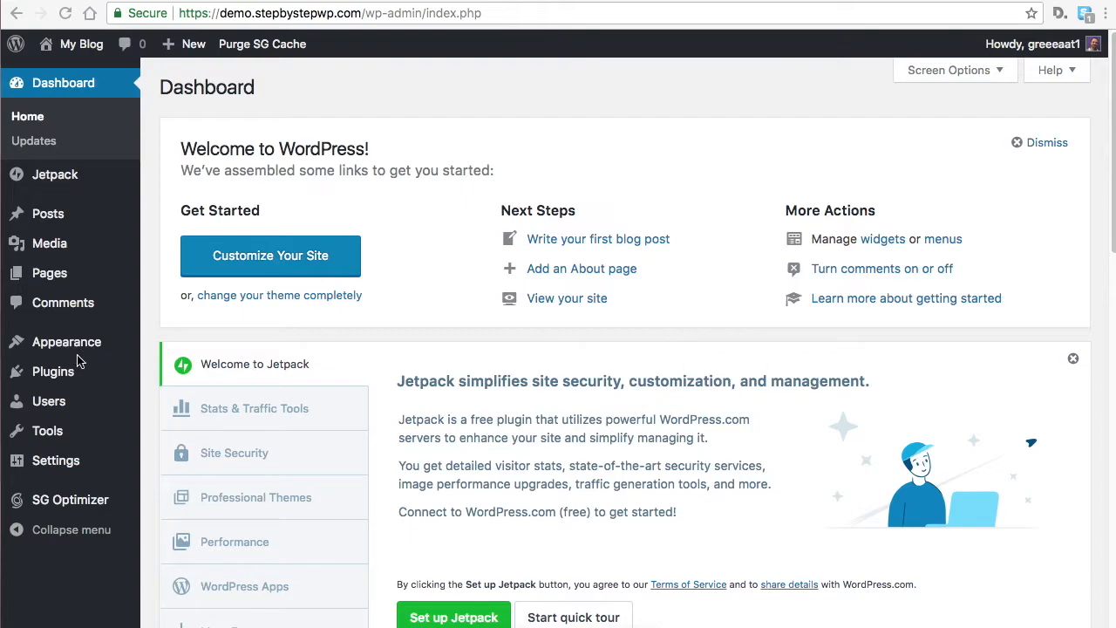
Search the WordPress theme directory for "astra", then install and activate the Astra theme.
{"action": "mouse_move", "coordinate": [50, 350]}
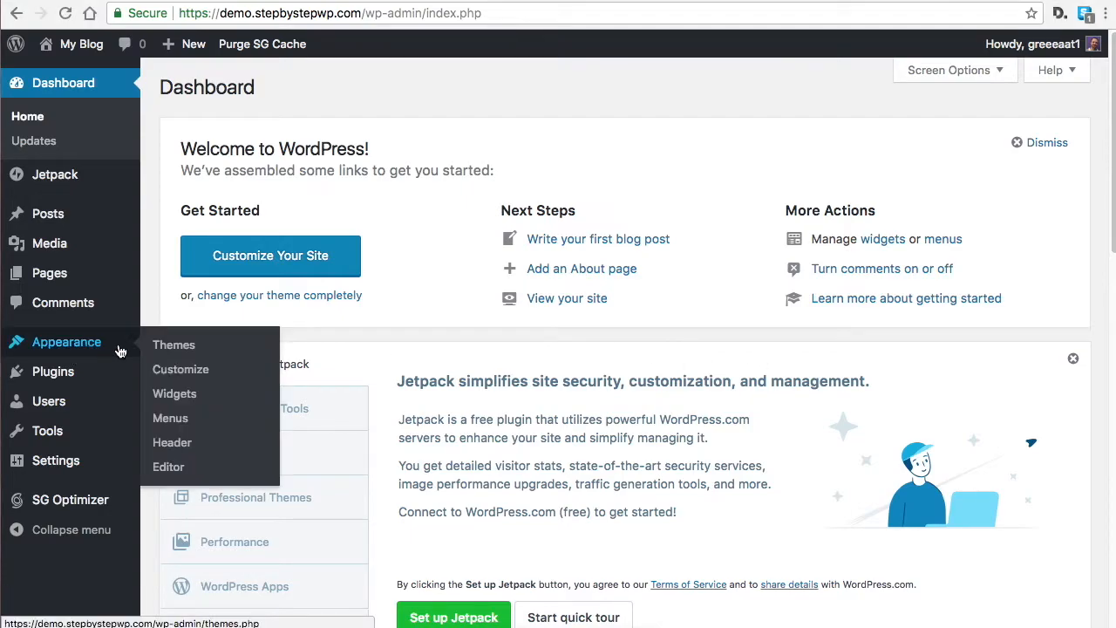
{"action": "left_click", "coordinate": [166, 346]}
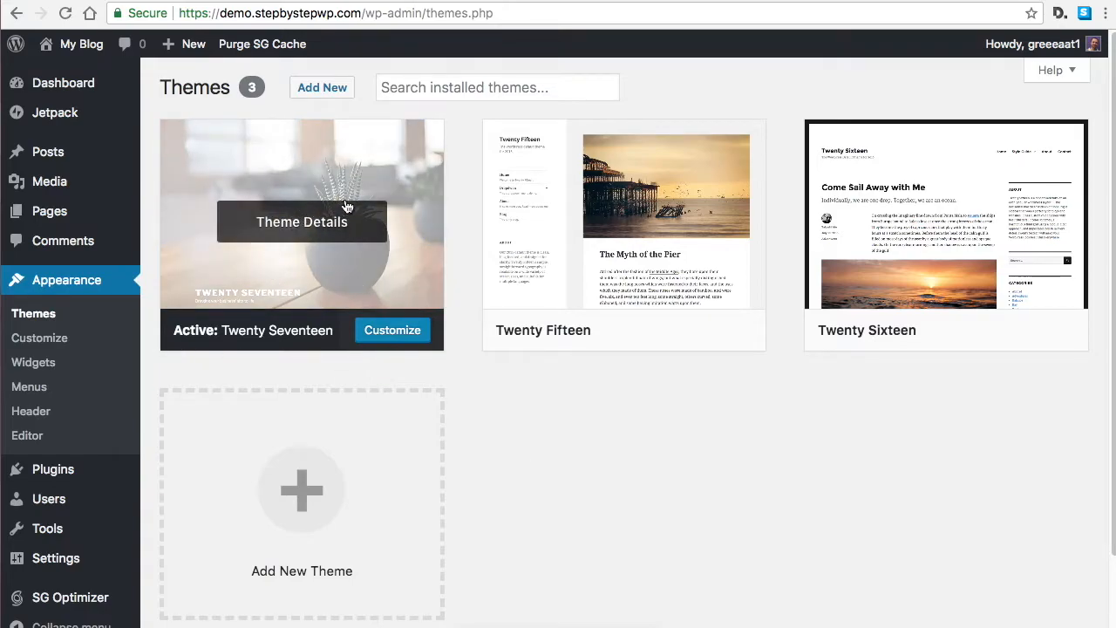
{"action": "left_click", "coordinate": [333, 91]}
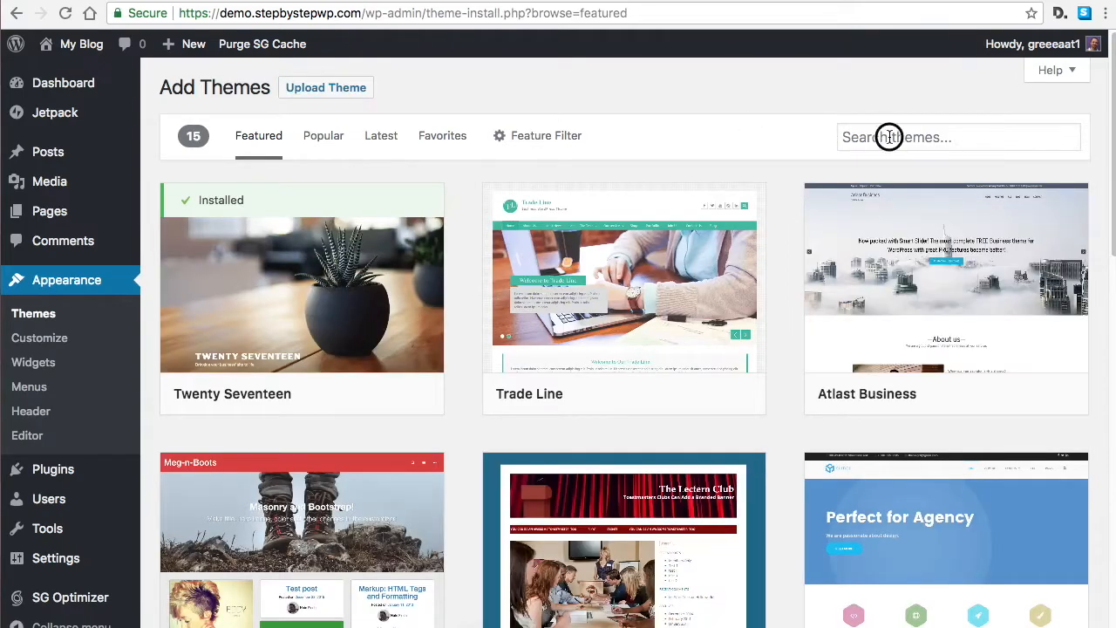
{"action": "left_click", "coordinate": [890, 137]}
{"action": "type", "text": "astra"}
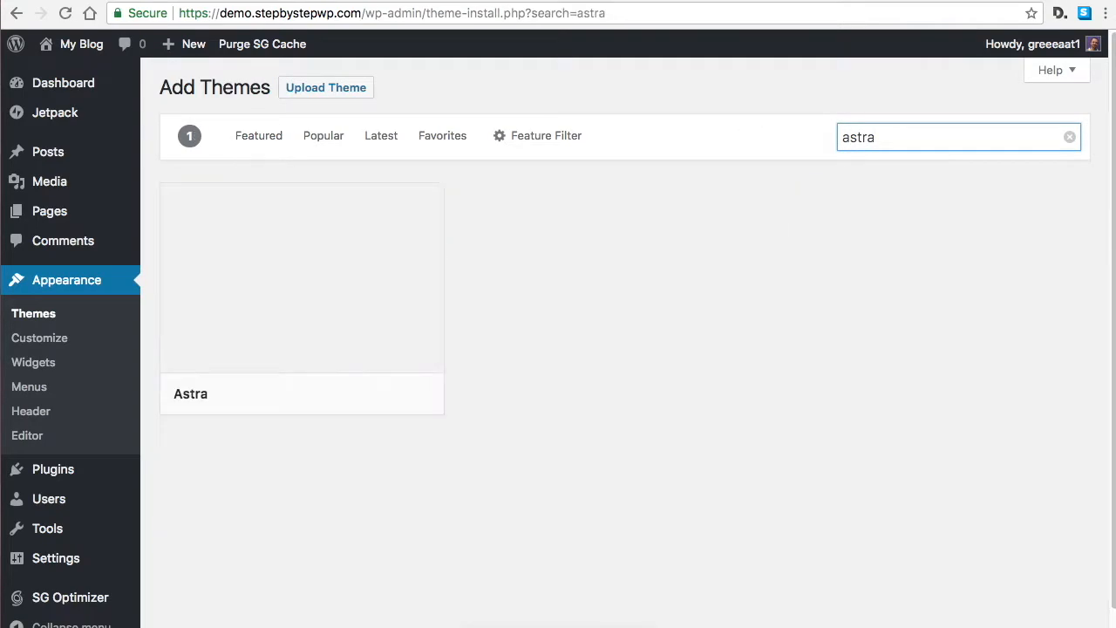
{"action": "left_click", "coordinate": [341, 392]}
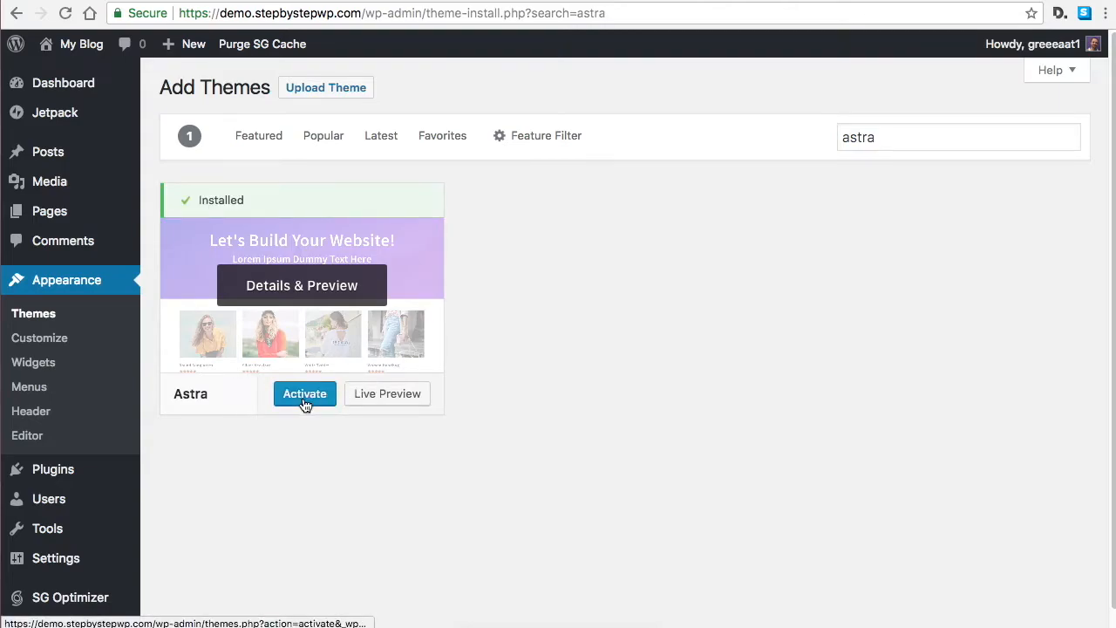
{"action": "left_click", "coordinate": [310, 397]}
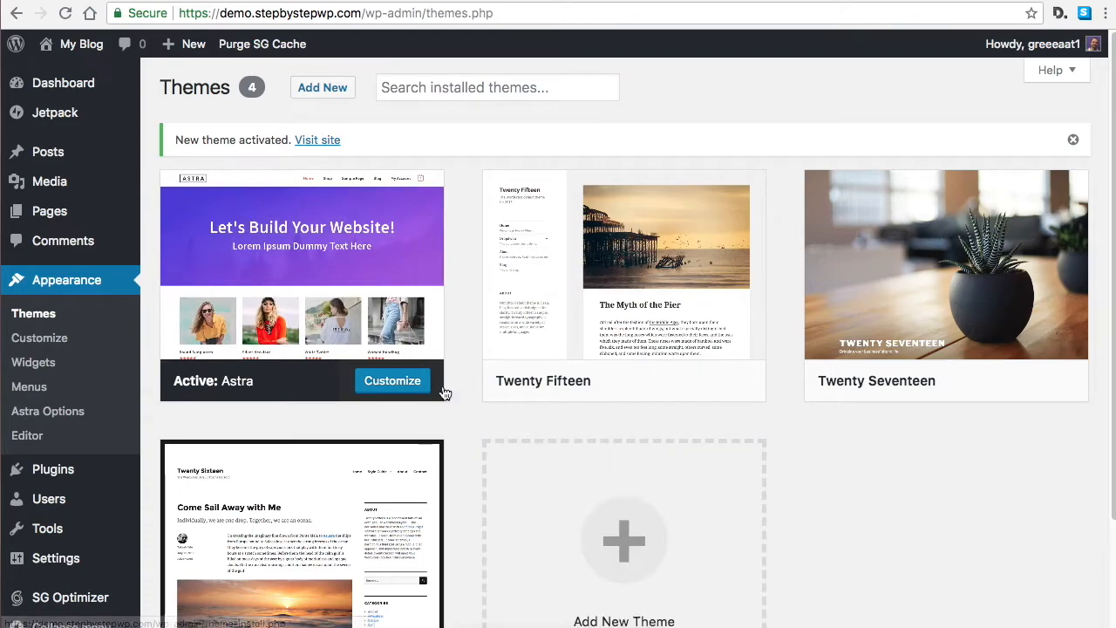
Visit the live site and examine its home page from header to footer with the Astra theme.
{"action": "mouse_move", "coordinate": [74, 43]}
{"action": "left_click", "coordinate": [61, 71]}
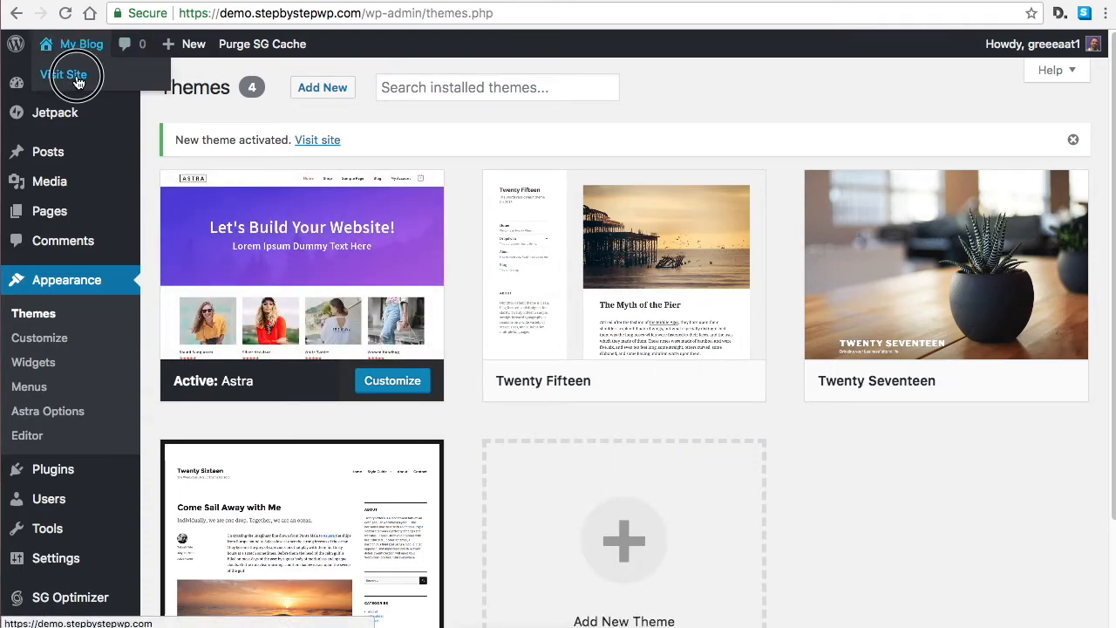
{"action": "scroll", "coordinate": [356, 340], "scroll_direction": "down", "scroll_amount": 3}
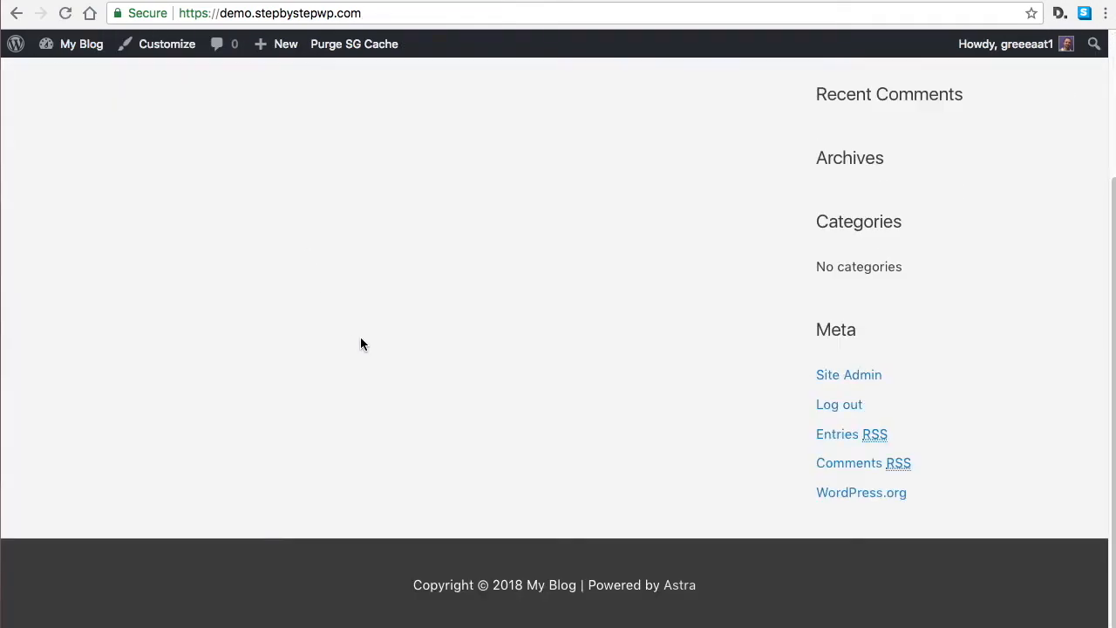
{"action": "scroll", "coordinate": [392, 366], "scroll_direction": "up", "scroll_amount": 3}
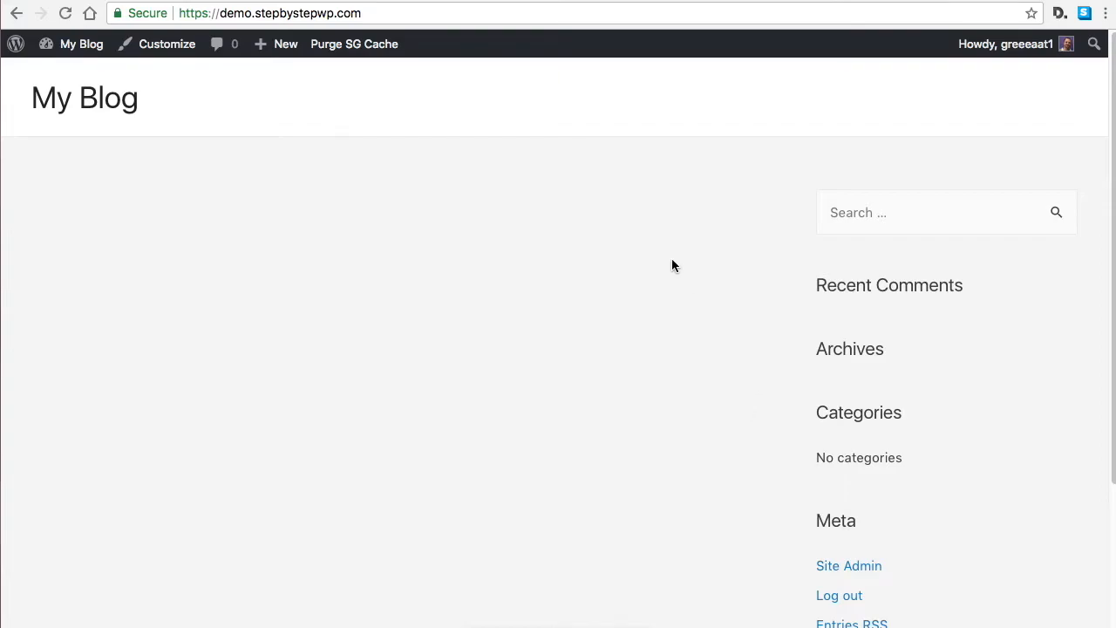
Return to the dashboard and delete the Akismet Anti-Spam and Hello Dolly plugins from the installed plugins.
{"action": "mouse_move", "coordinate": [67, 49]}
{"action": "left_click", "coordinate": [68, 84]}
{"action": "scroll", "coordinate": [145, 128], "scroll_direction": "down", "scroll_amount": 2}
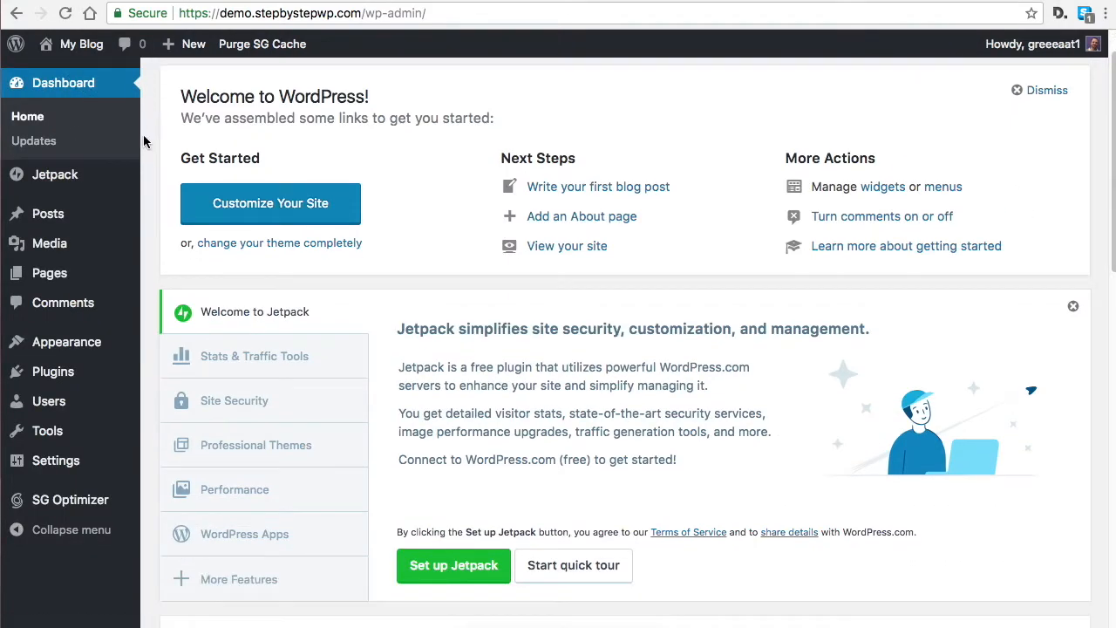
{"action": "left_click", "coordinate": [77, 375]}
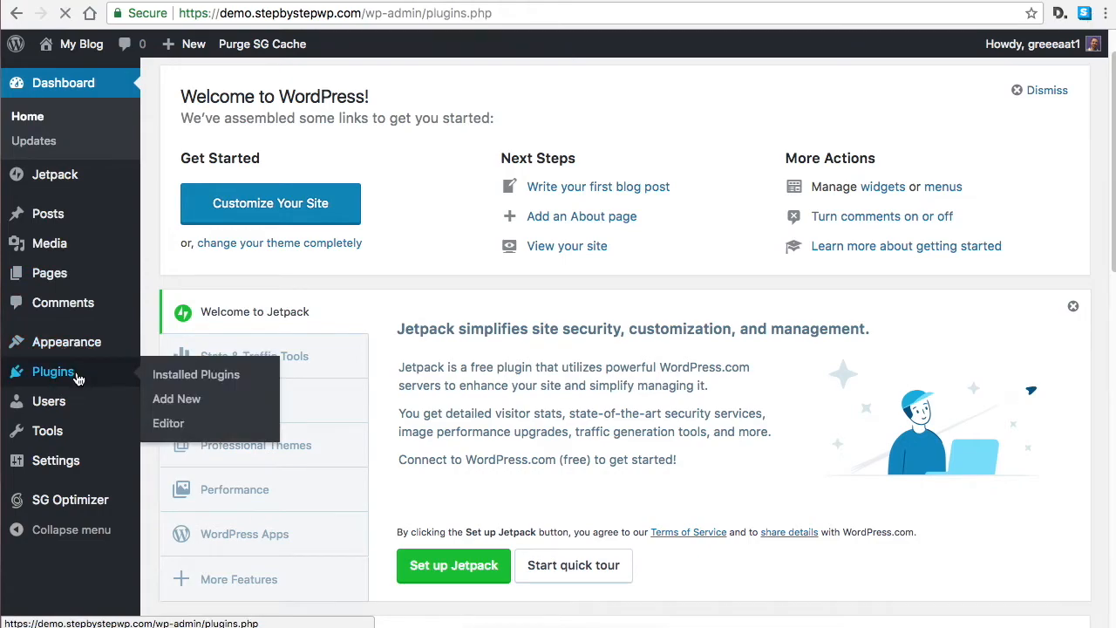
{"action": "scroll", "coordinate": [387, 279], "scroll_direction": "down", "scroll_amount": 5}
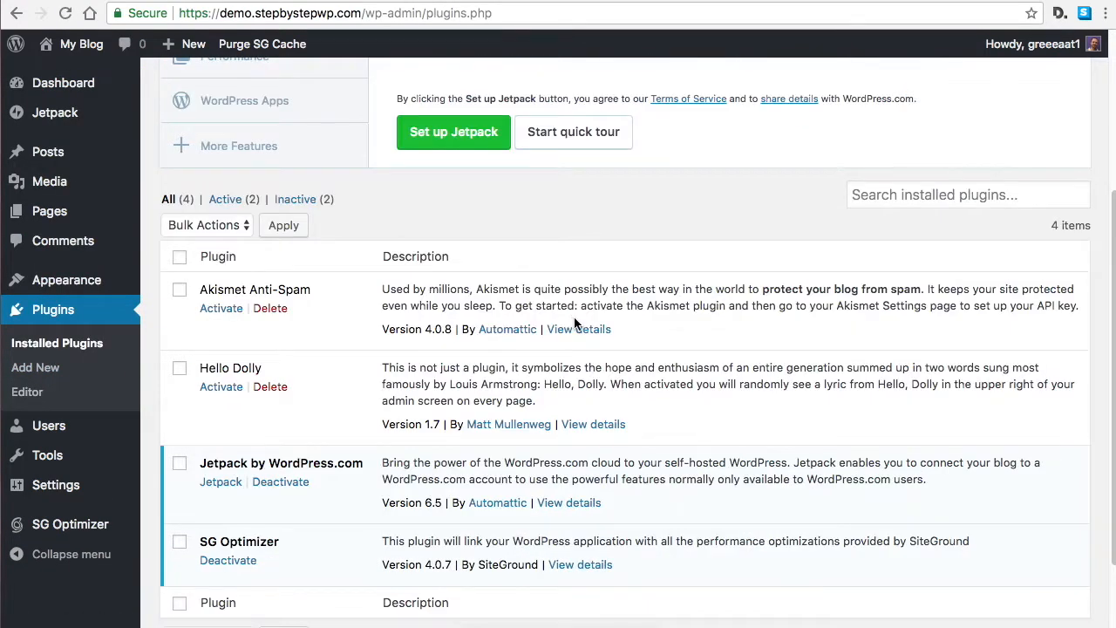
{"action": "left_click", "coordinate": [270, 308]}
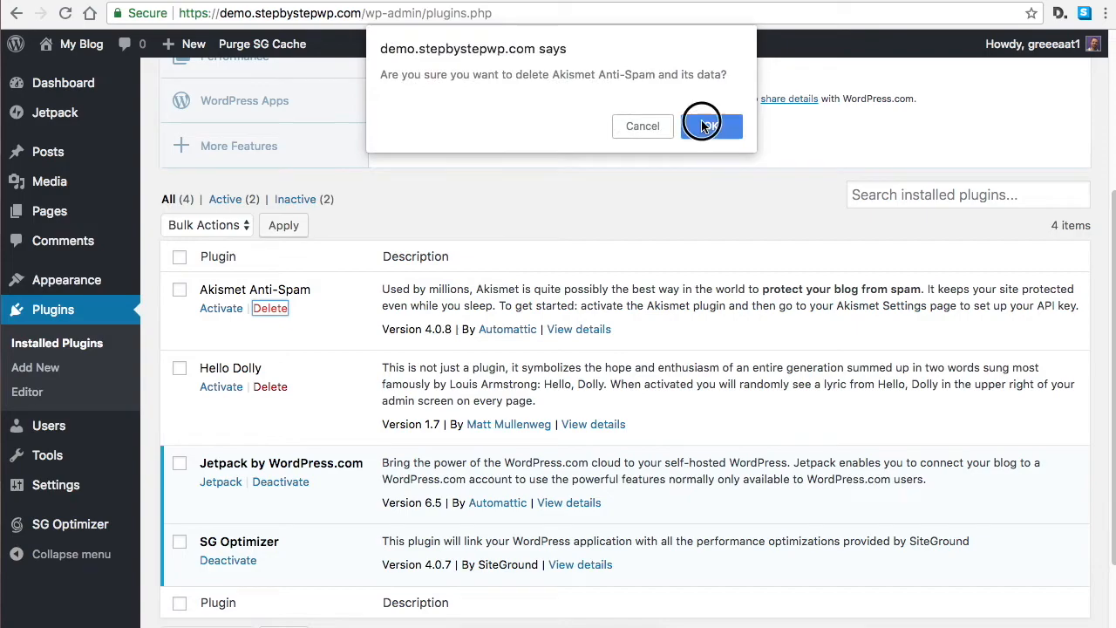
{"action": "left_click", "coordinate": [703, 125]}
{"action": "left_click", "coordinate": [269, 342]}
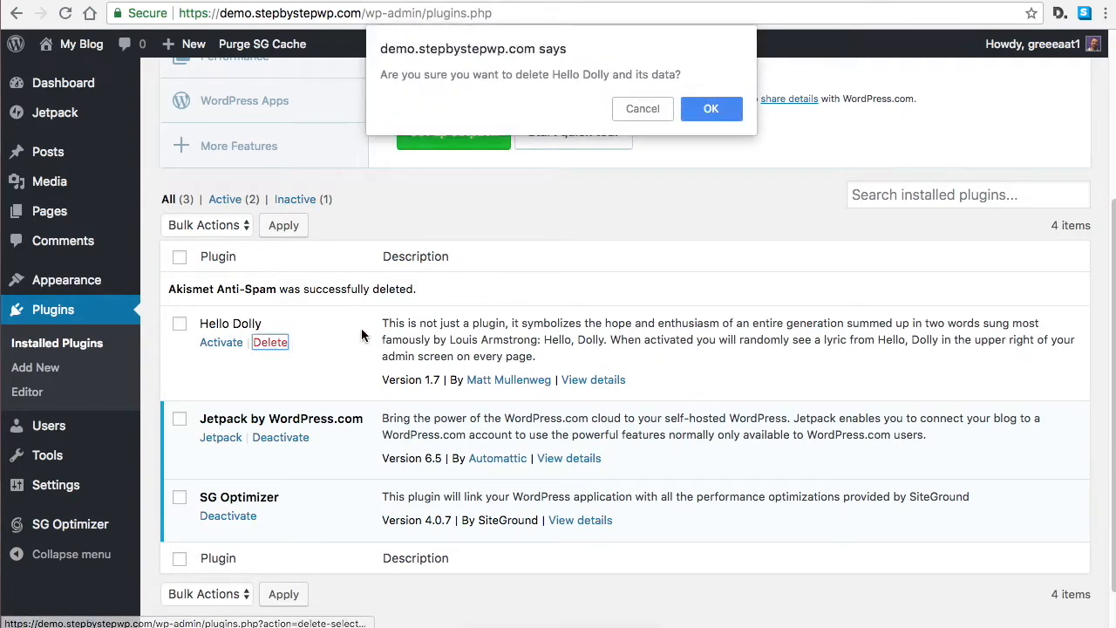
{"action": "left_click", "coordinate": [711, 110]}
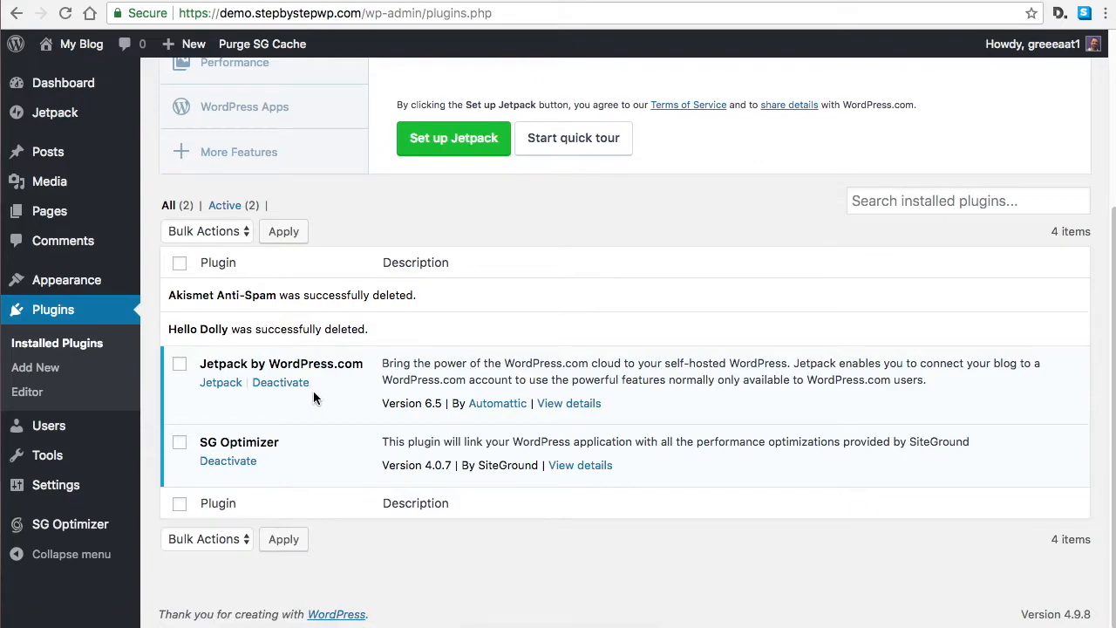
Deactivate and delete the Jetpack by WordPress.com plugin, keeping SG Optimizer installed.
{"action": "left_click", "coordinate": [293, 383]}
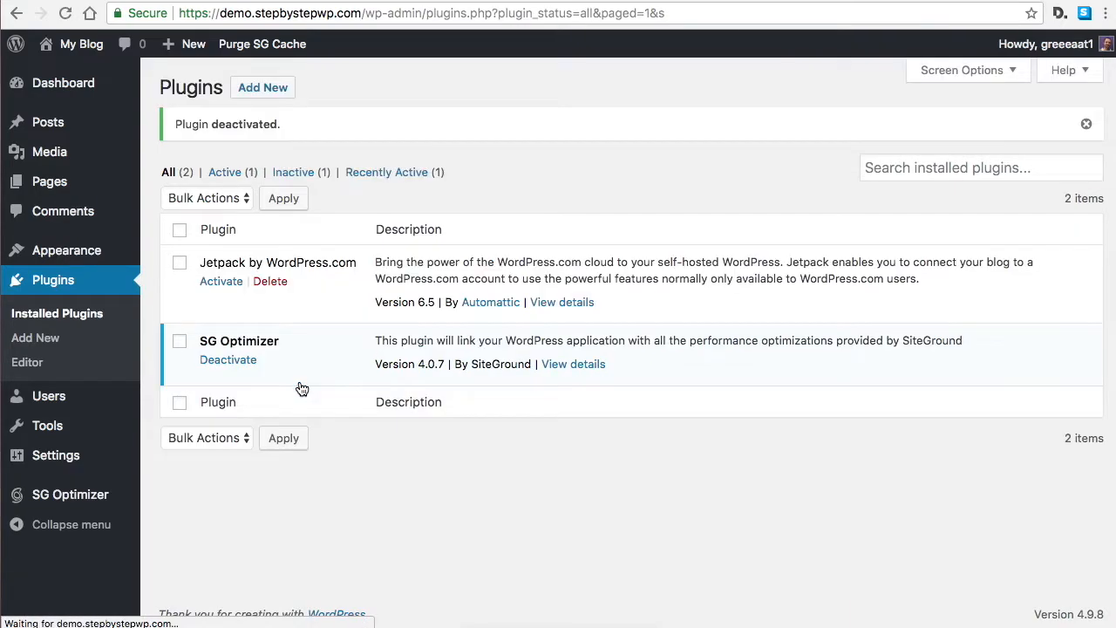
{"action": "left_click", "coordinate": [269, 281]}
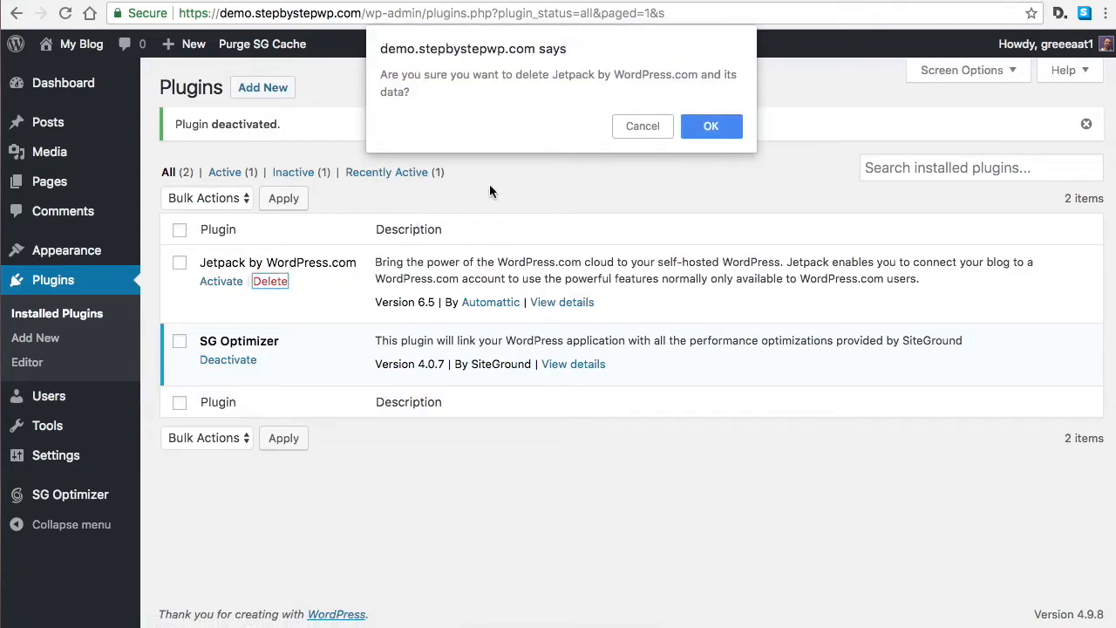
{"action": "left_click", "coordinate": [735, 126]}
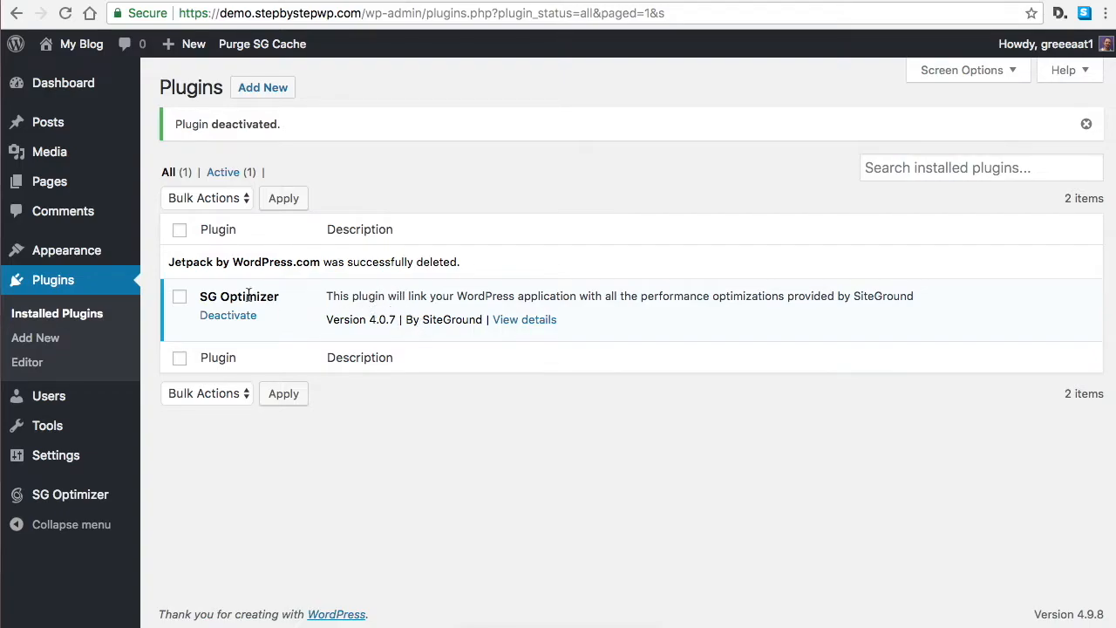
{"action": "left_click_drag", "start_coordinate": [220, 300], "coordinate": [281, 301]}
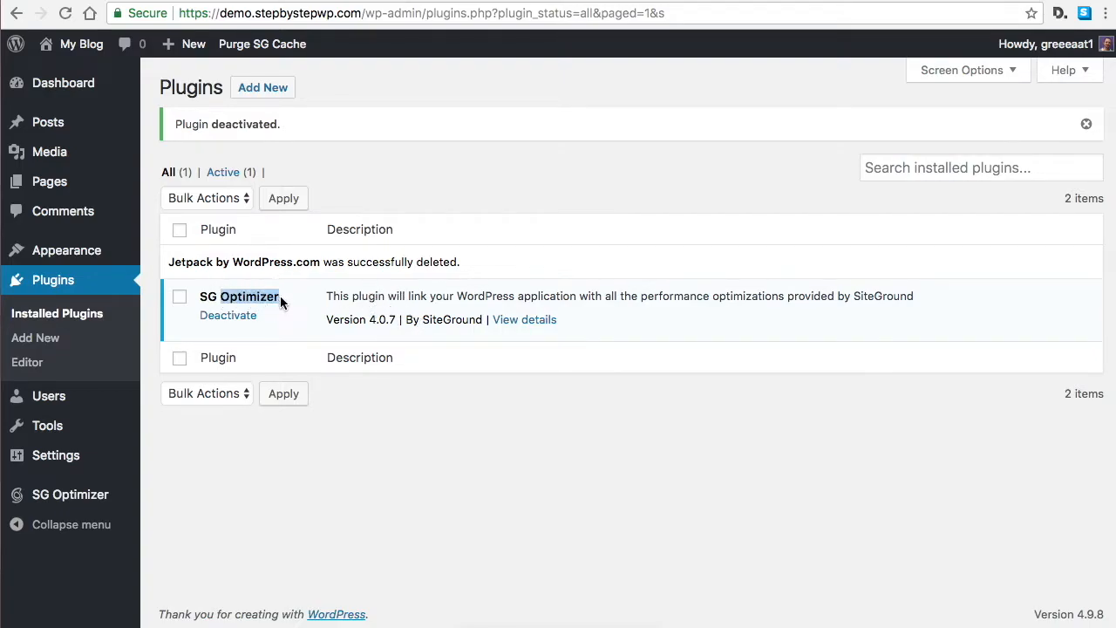
{"action": "left_click", "coordinate": [352, 301]}
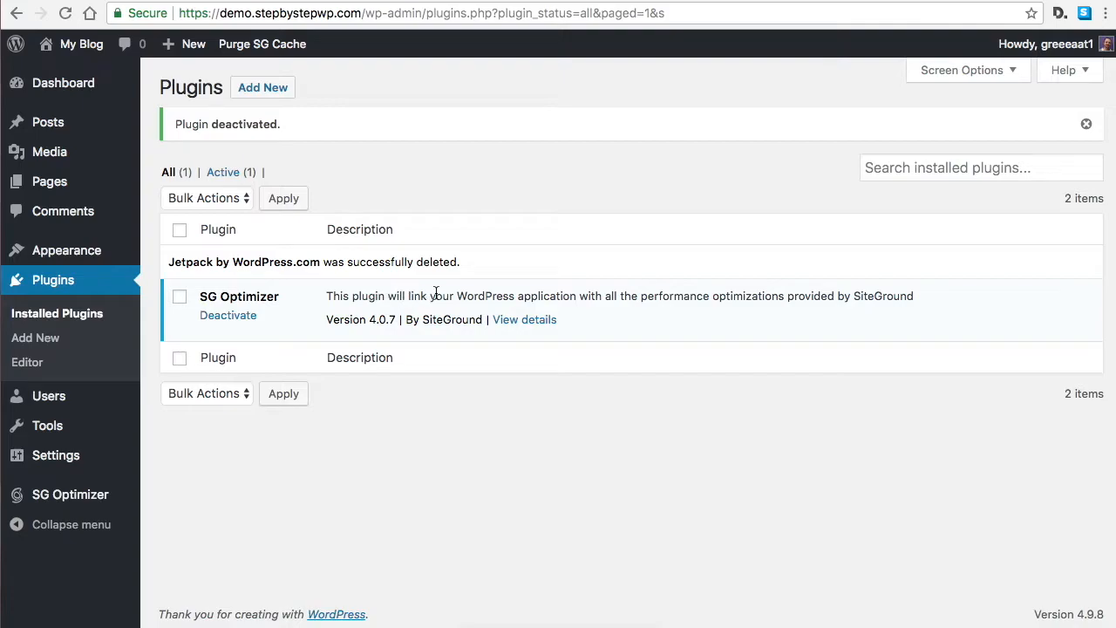
Search for the "elementor" plugin, then install and activate Elementor Page Builder.
{"action": "left_click", "coordinate": [274, 91]}
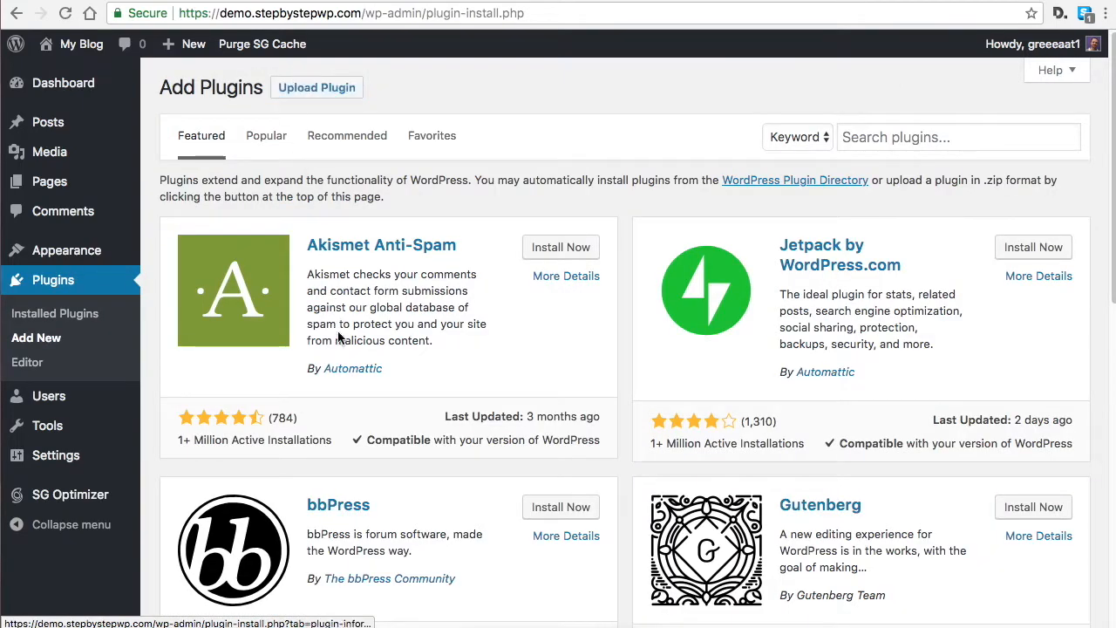
{"action": "left_click", "coordinate": [882, 140]}
{"action": "type", "text": "e"}
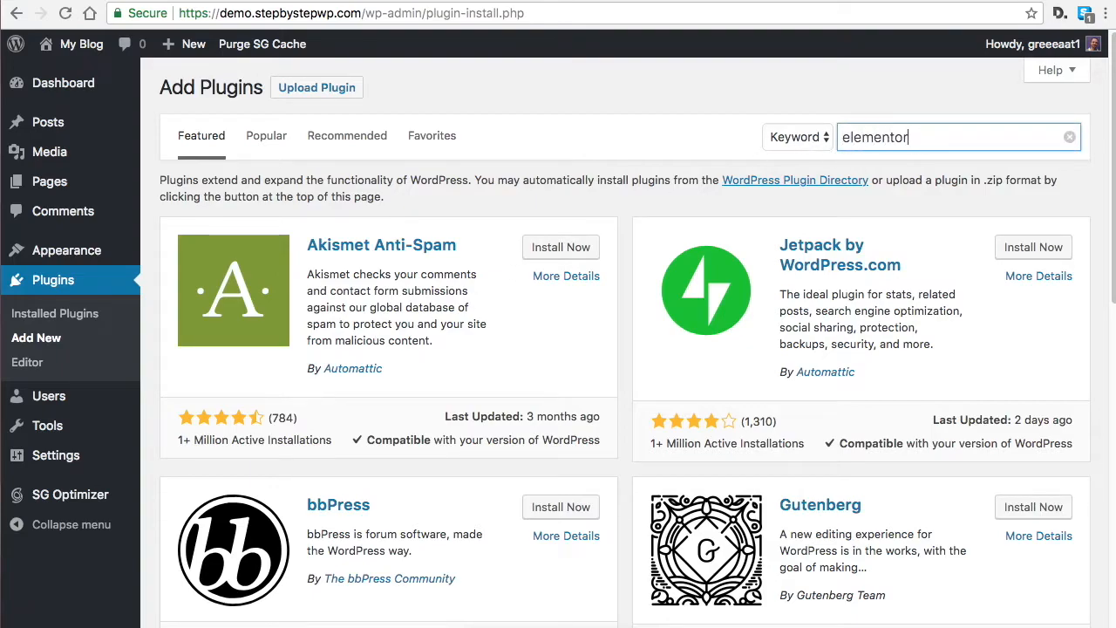
{"action": "type", "text": "lementor"}
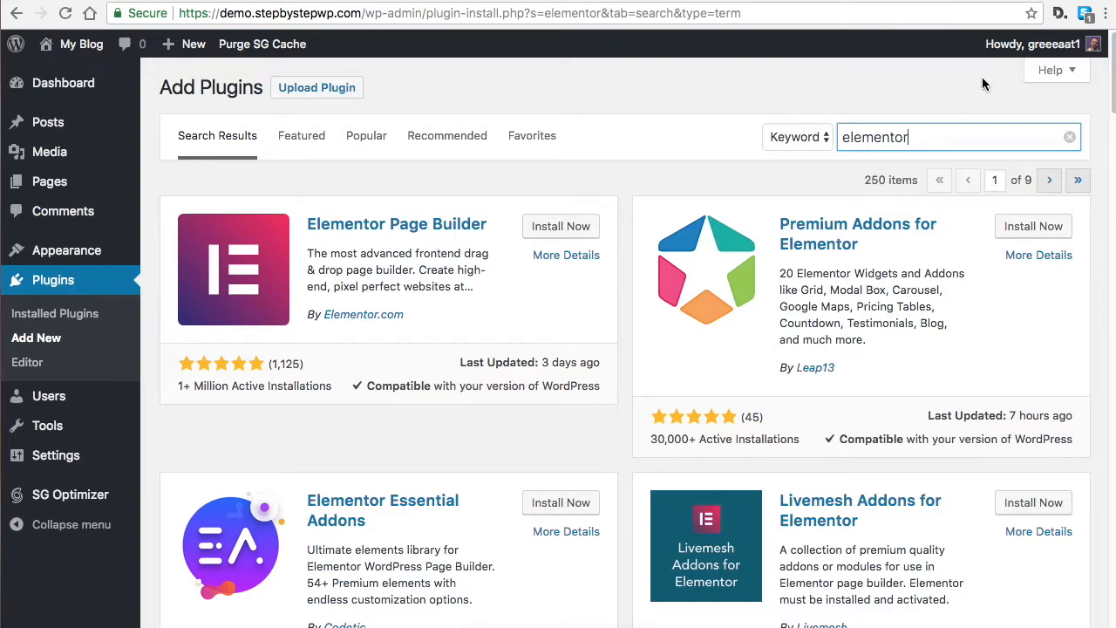
{"action": "left_click", "coordinate": [560, 228]}
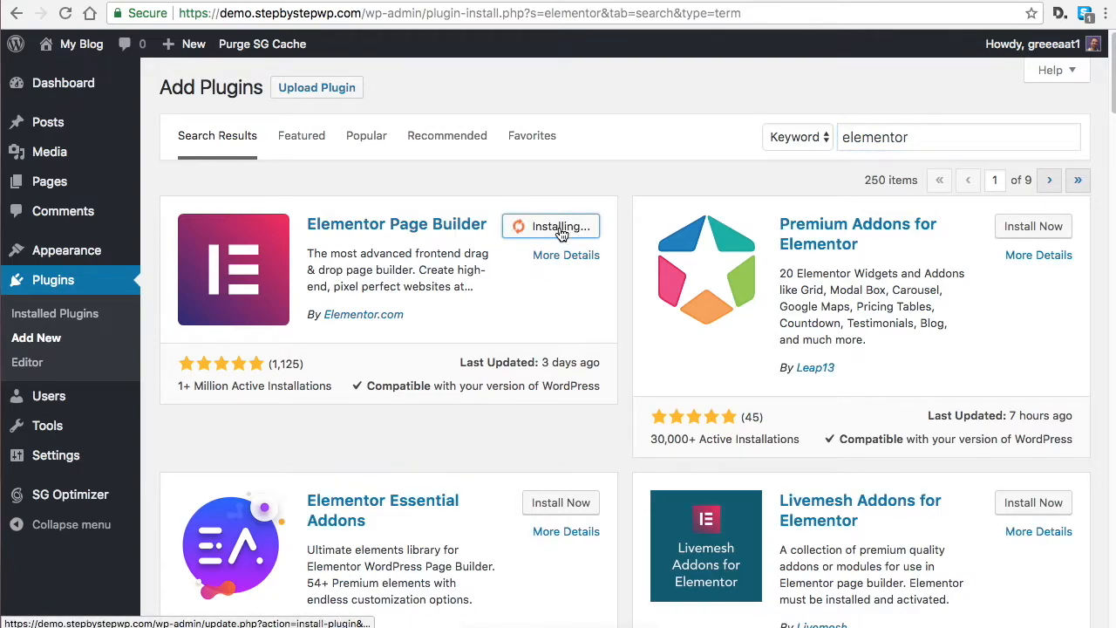
{"action": "left_click", "coordinate": [569, 229]}
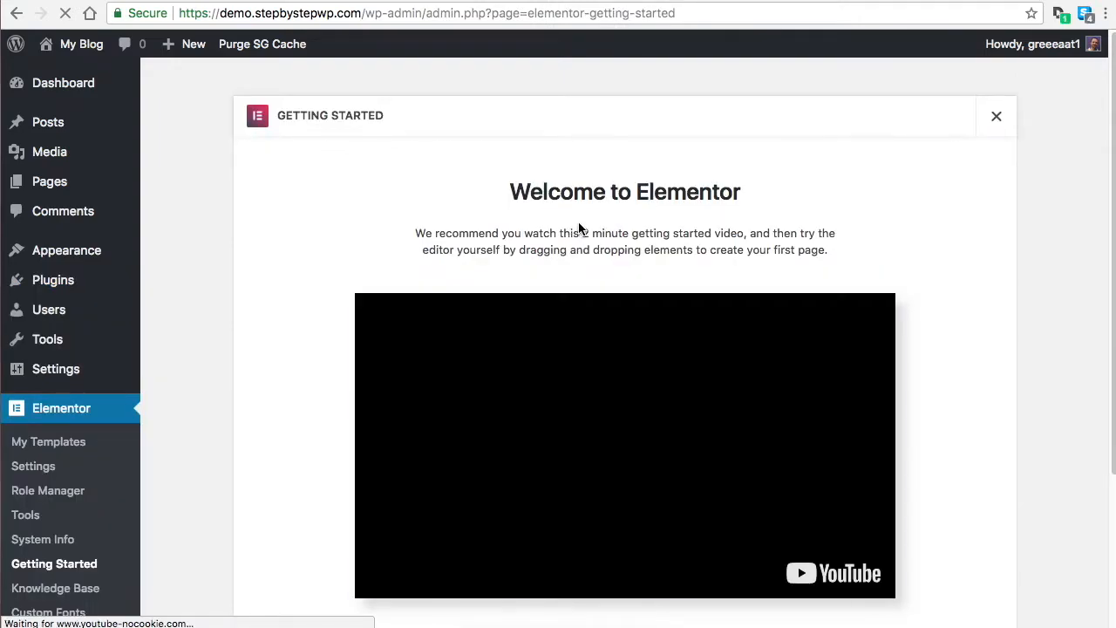
{"action": "scroll", "coordinate": [847, 349], "scroll_direction": "down", "scroll_amount": 3}
{"action": "scroll", "coordinate": [880, 356], "scroll_direction": "up", "scroll_amount": 3}
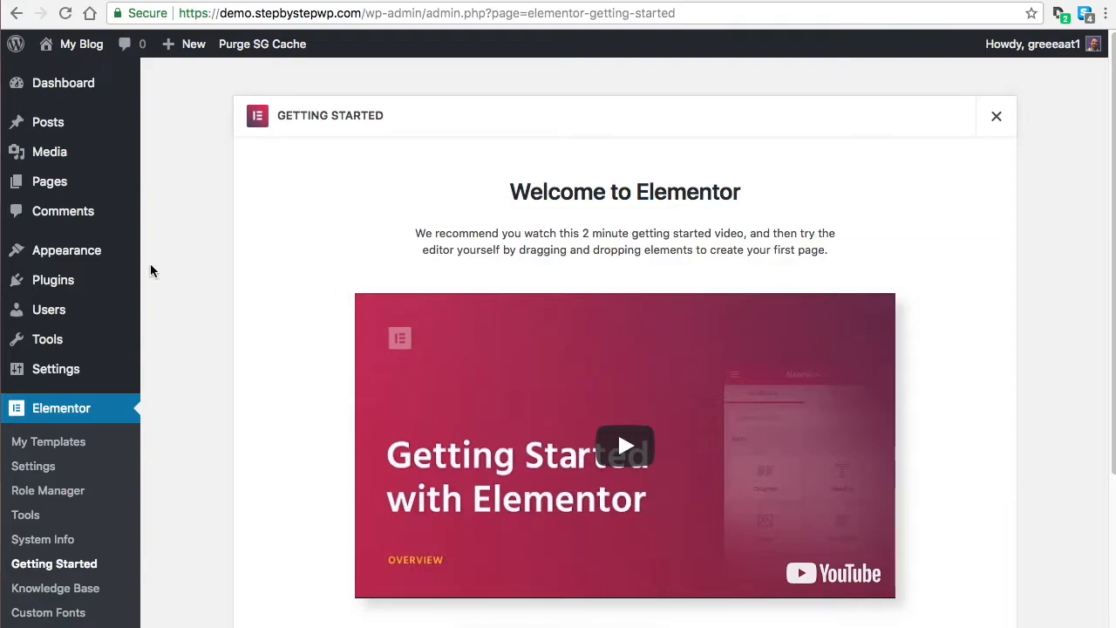
Search the plugin directory for "contact form 7", then install and activate the Contact Form 7 plugin.
{"action": "left_click", "coordinate": [65, 285]}
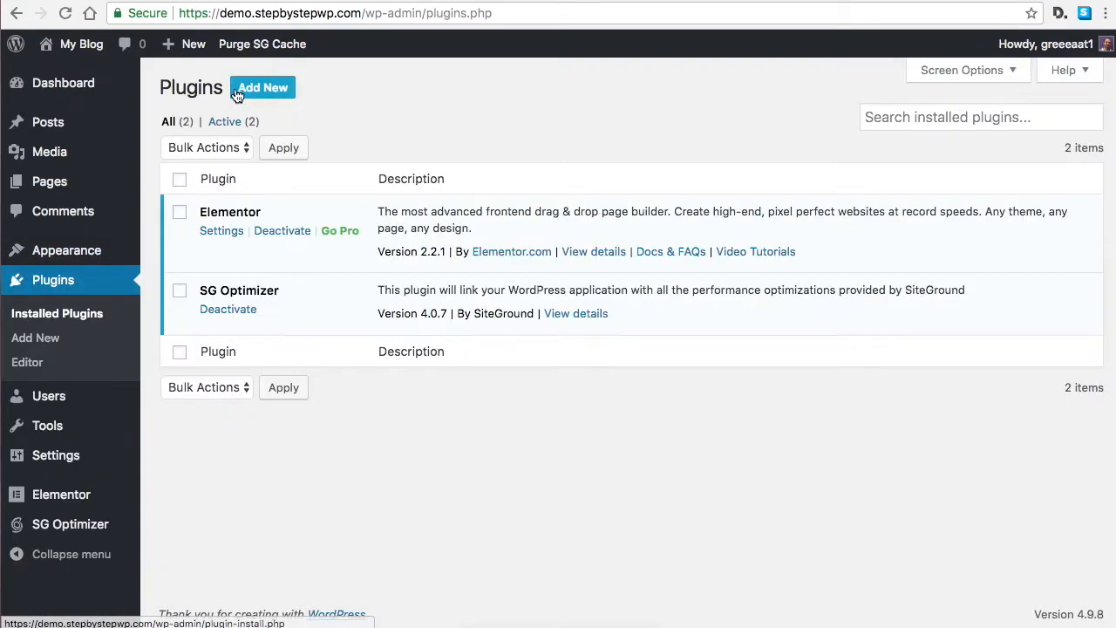
{"action": "left_click", "coordinate": [237, 91]}
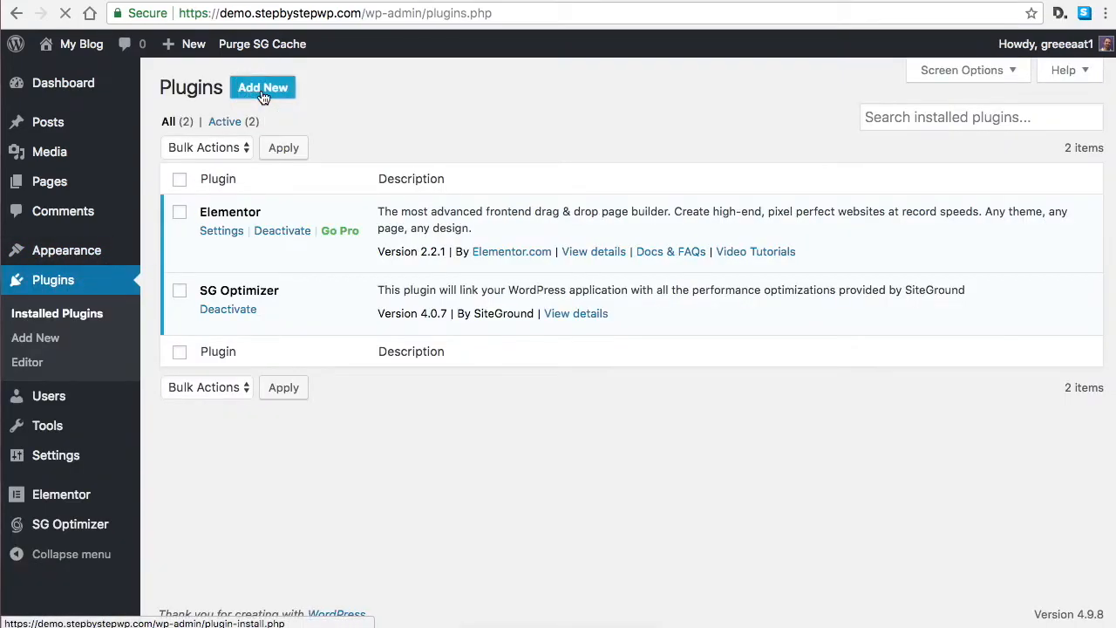
{"action": "left_click", "coordinate": [963, 138]}
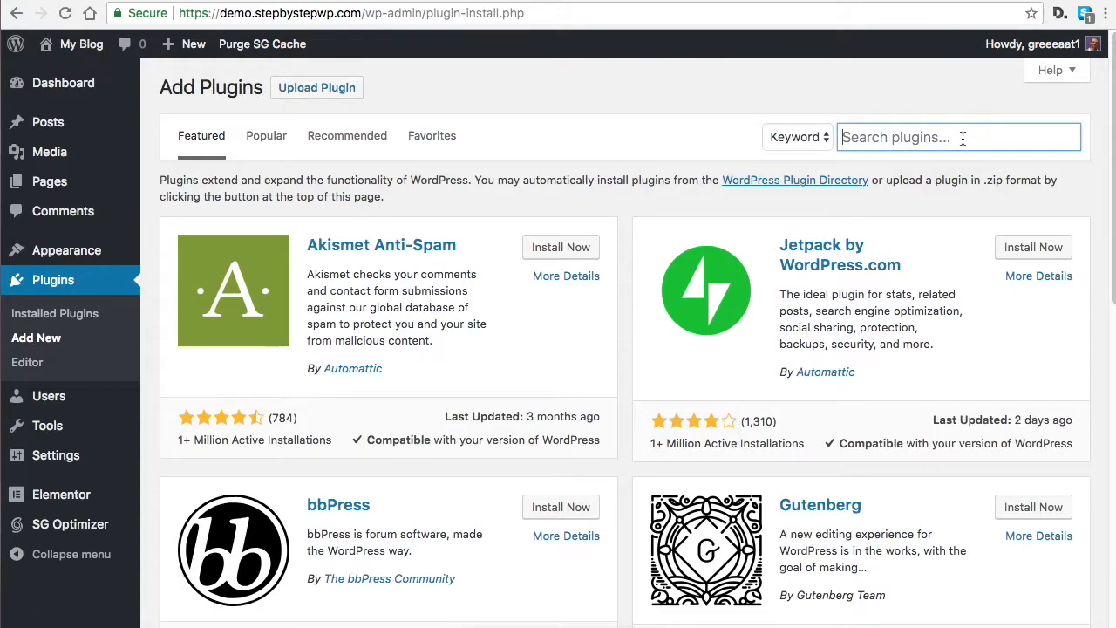
{"action": "type", "text": "contact form 7"}
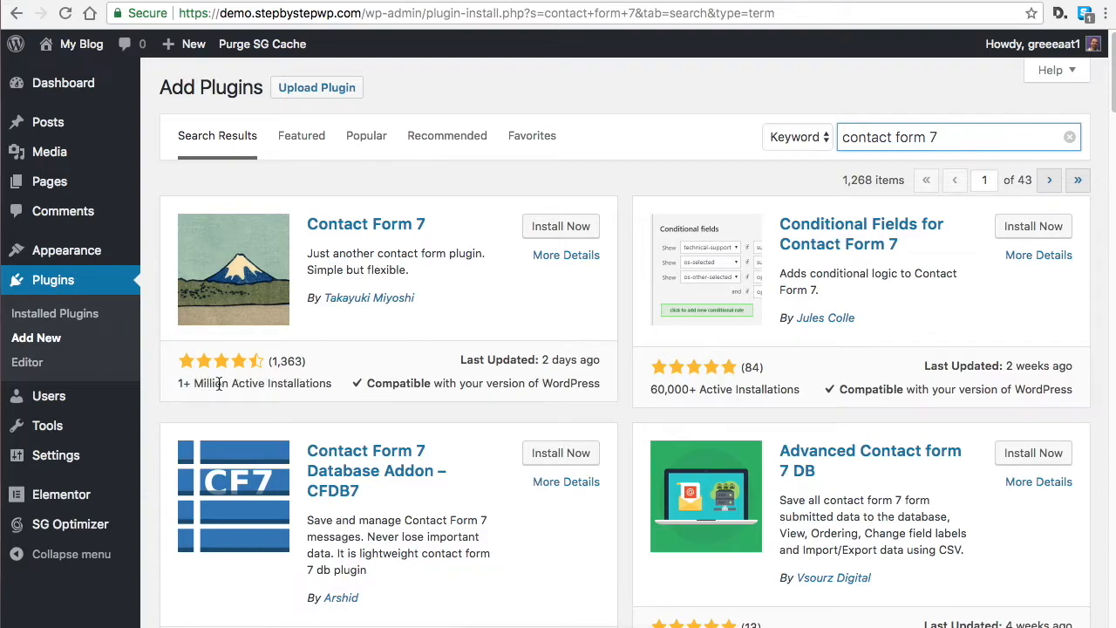
{"action": "left_click", "coordinate": [567, 226]}
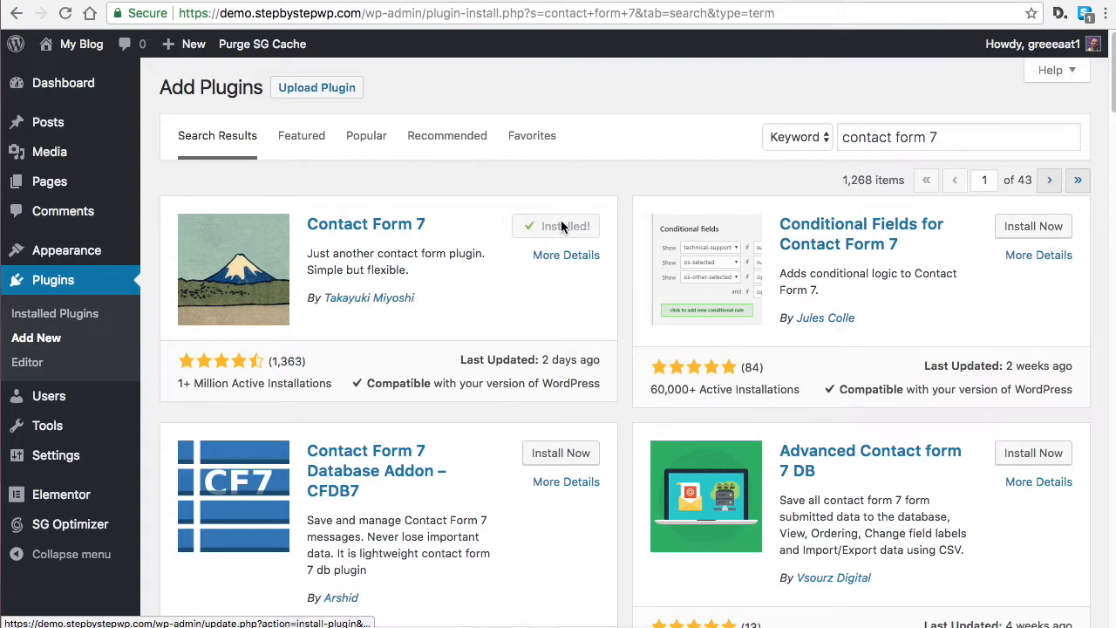
{"action": "left_click", "coordinate": [567, 227]}
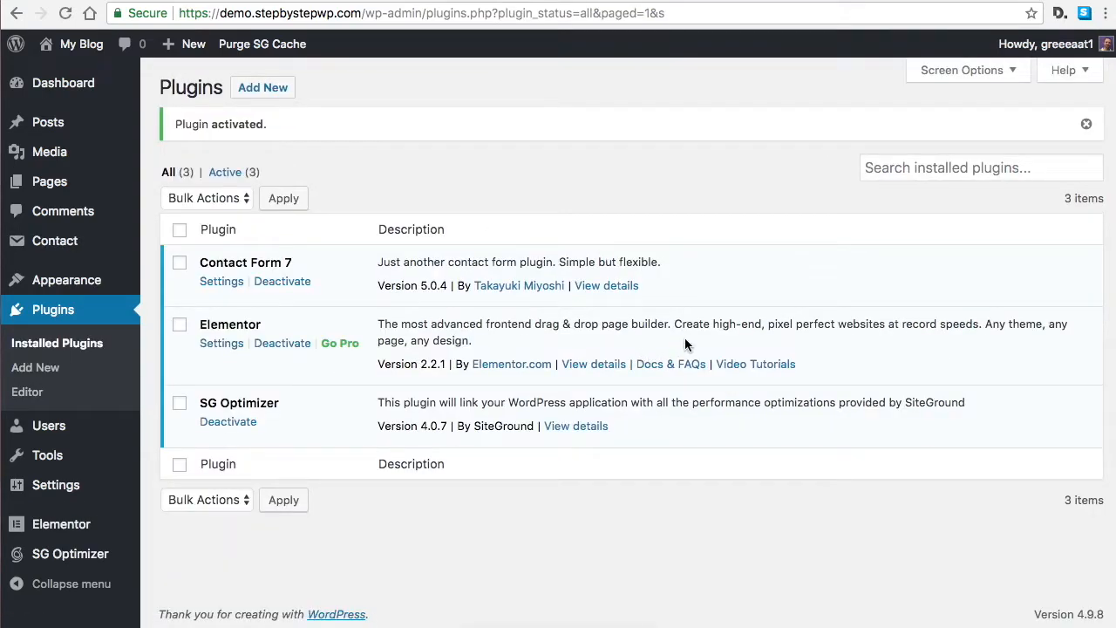
Search for "siteorigin" among new plugins, then install and activate SiteOrigin Widgets Bundle.
{"action": "left_click", "coordinate": [265, 88]}
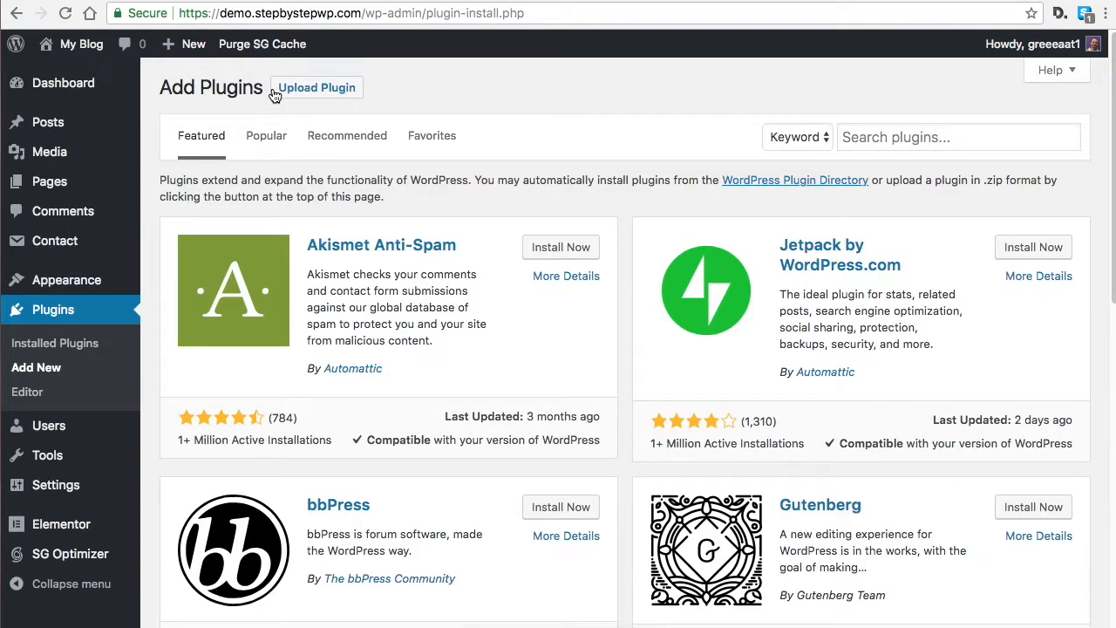
{"action": "left_click", "coordinate": [881, 137]}
{"action": "type", "text": "siteorigin"}
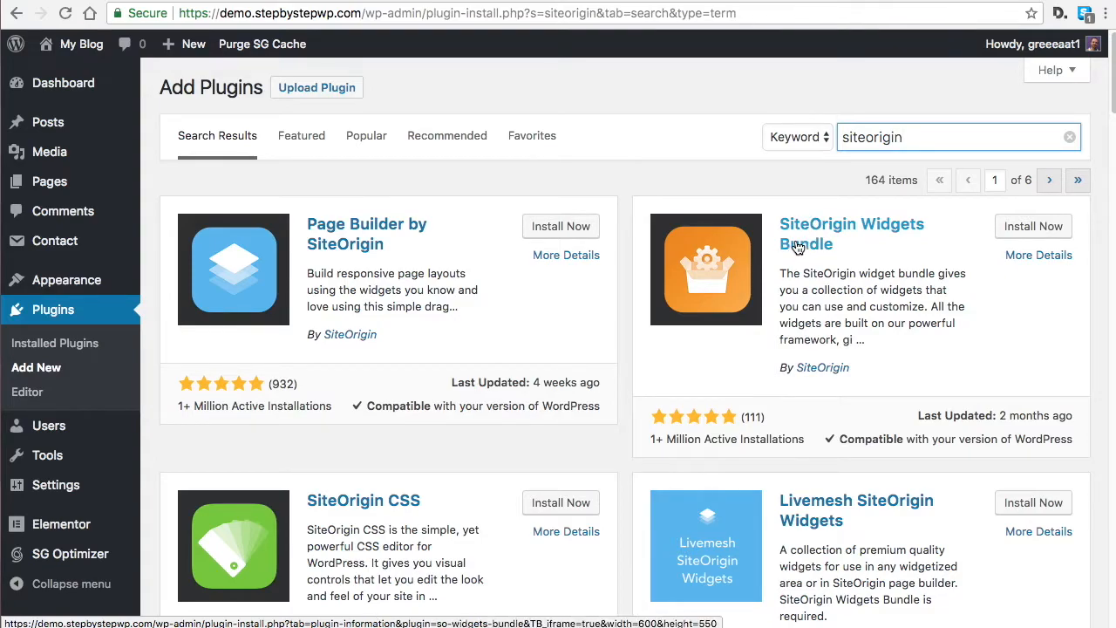
{"action": "left_click", "coordinate": [1027, 226]}
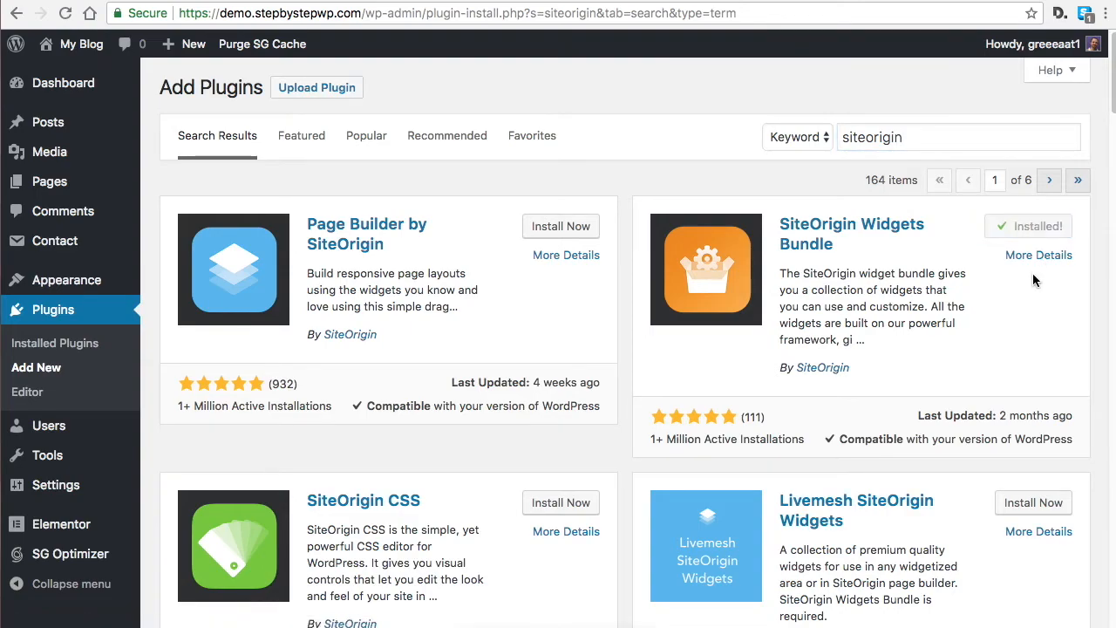
{"action": "left_click", "coordinate": [1041, 226]}
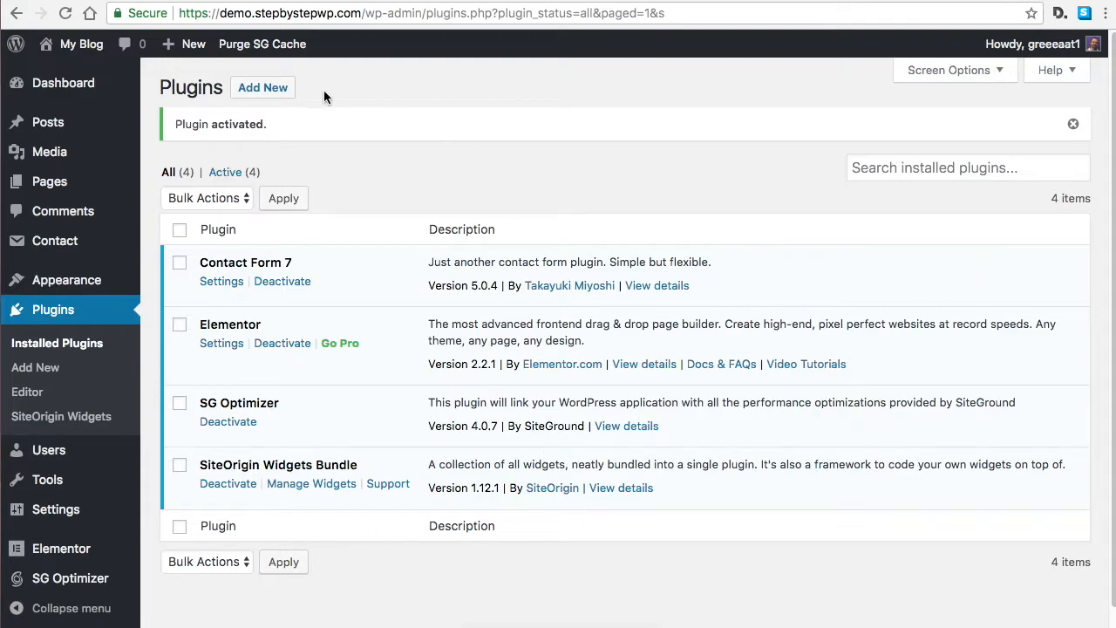
Find the Astra Starter Sites plugin by searching "astra starter", then install and activate it.
{"action": "left_click", "coordinate": [262, 88]}
{"action": "left_click", "coordinate": [926, 141]}
{"action": "type", "text": "astra starter"}
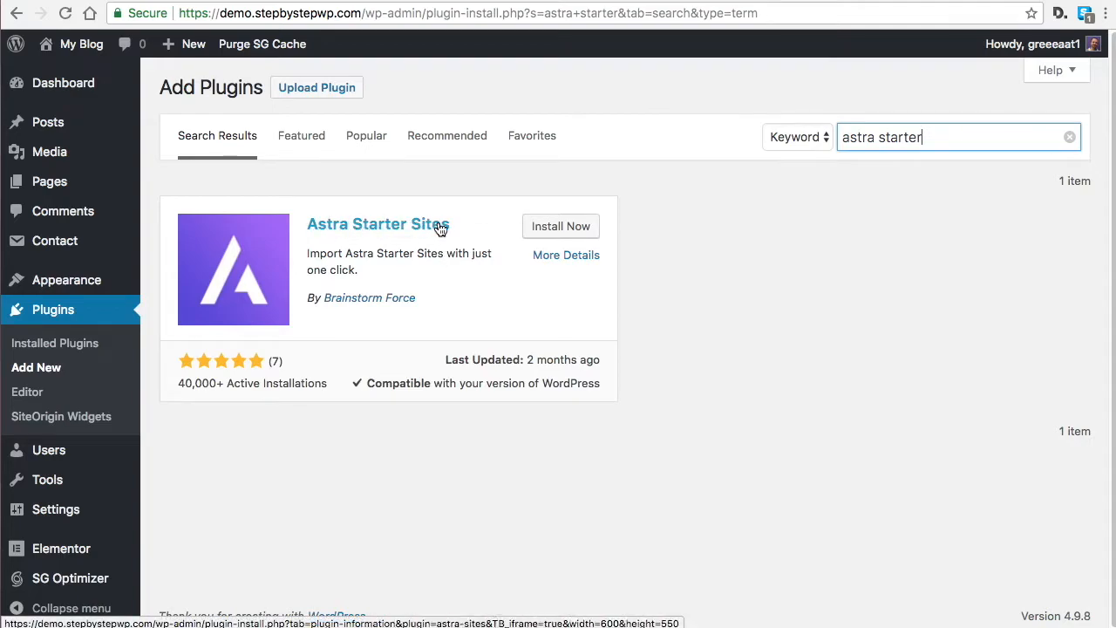
{"action": "left_click", "coordinate": [560, 228]}
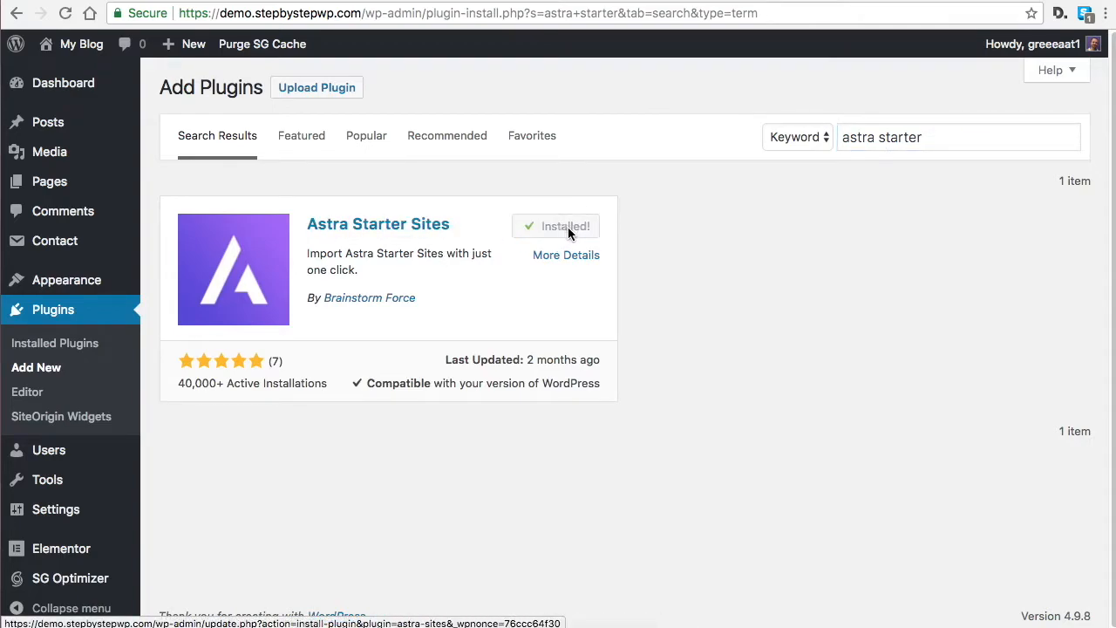
{"action": "left_click", "coordinate": [573, 234]}
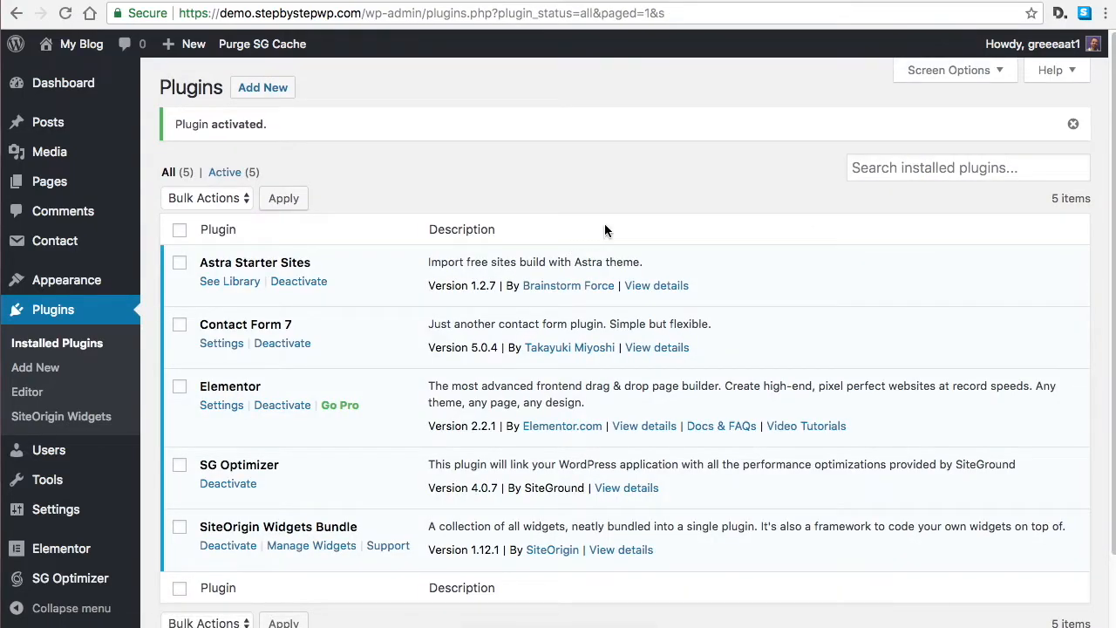
Search for "under construction", install and activate WebFactory's Under Construction plugin, and dismiss its welcome notice.
{"action": "left_click", "coordinate": [260, 87]}
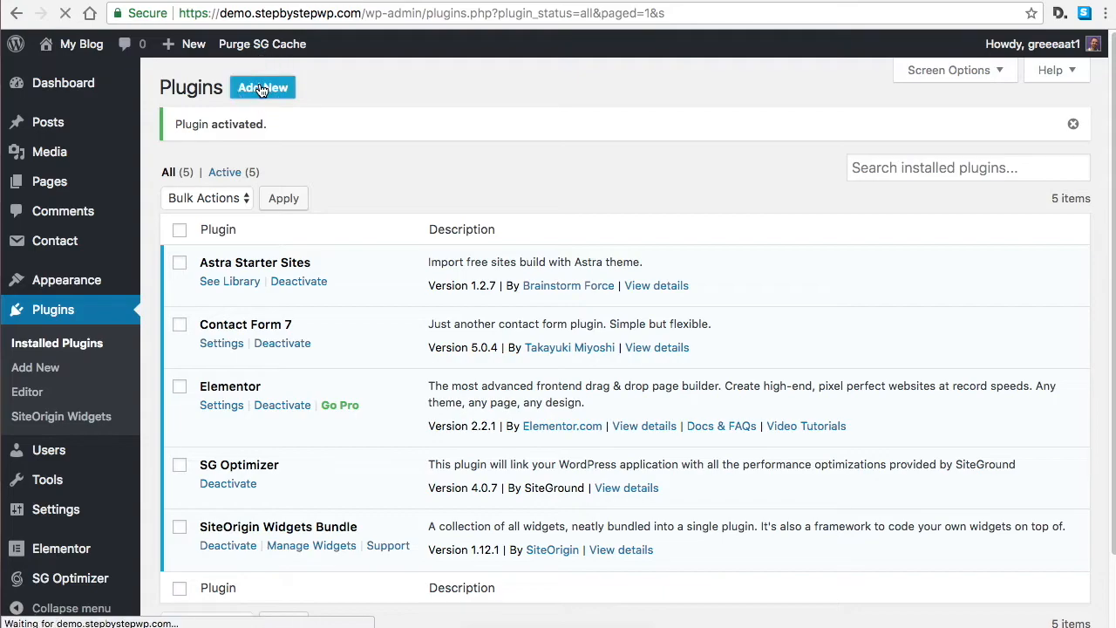
{"action": "left_click", "coordinate": [922, 138]}
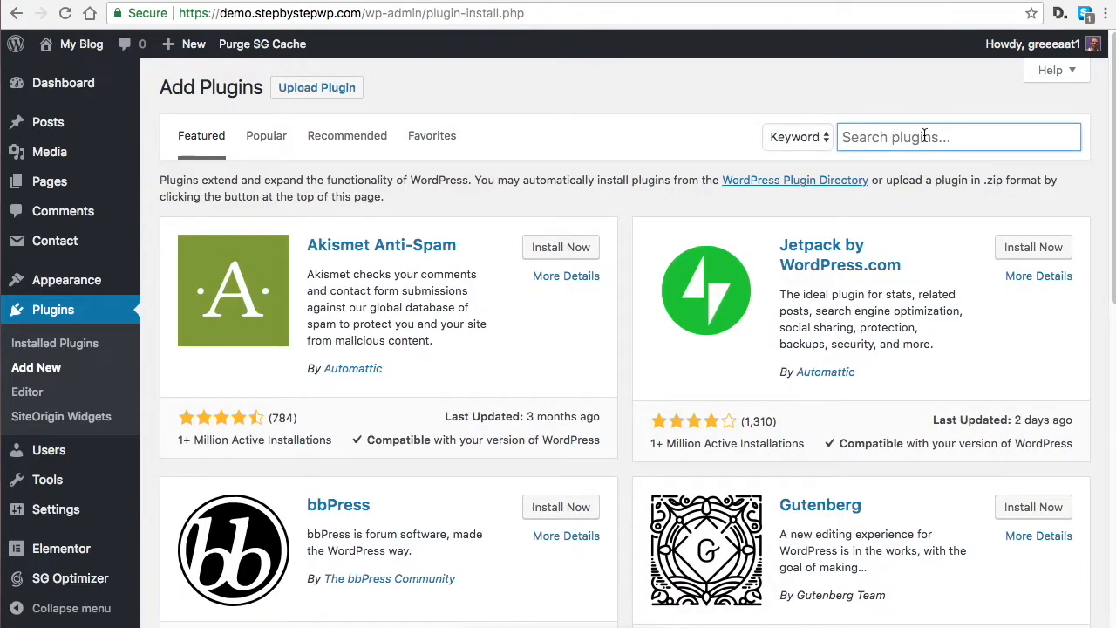
{"action": "type", "text": "under construction"}
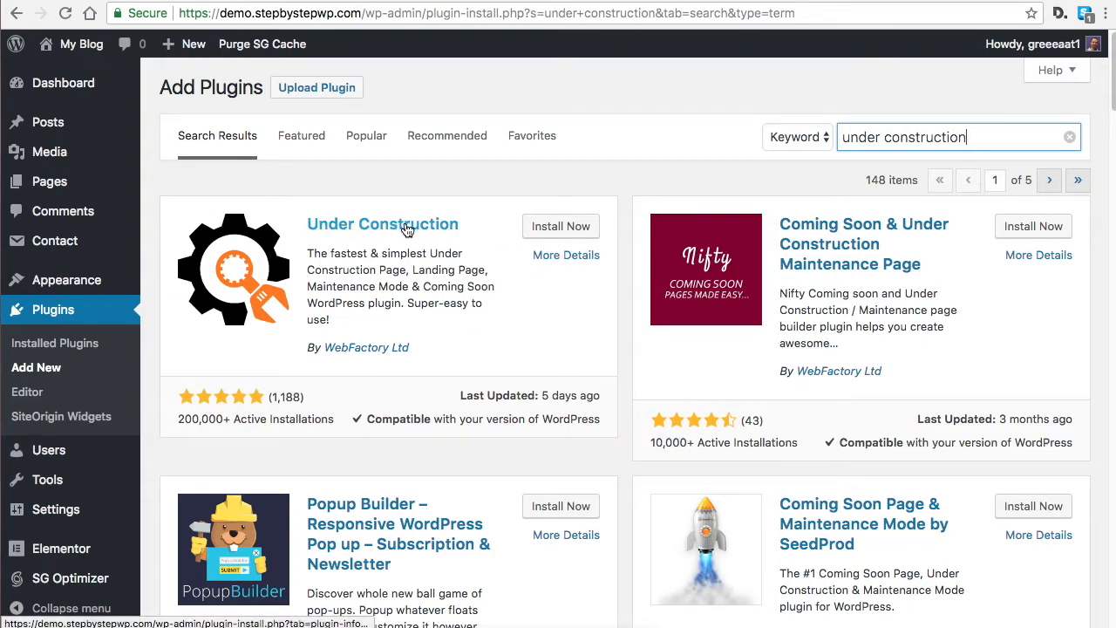
{"action": "left_click", "coordinate": [586, 230]}
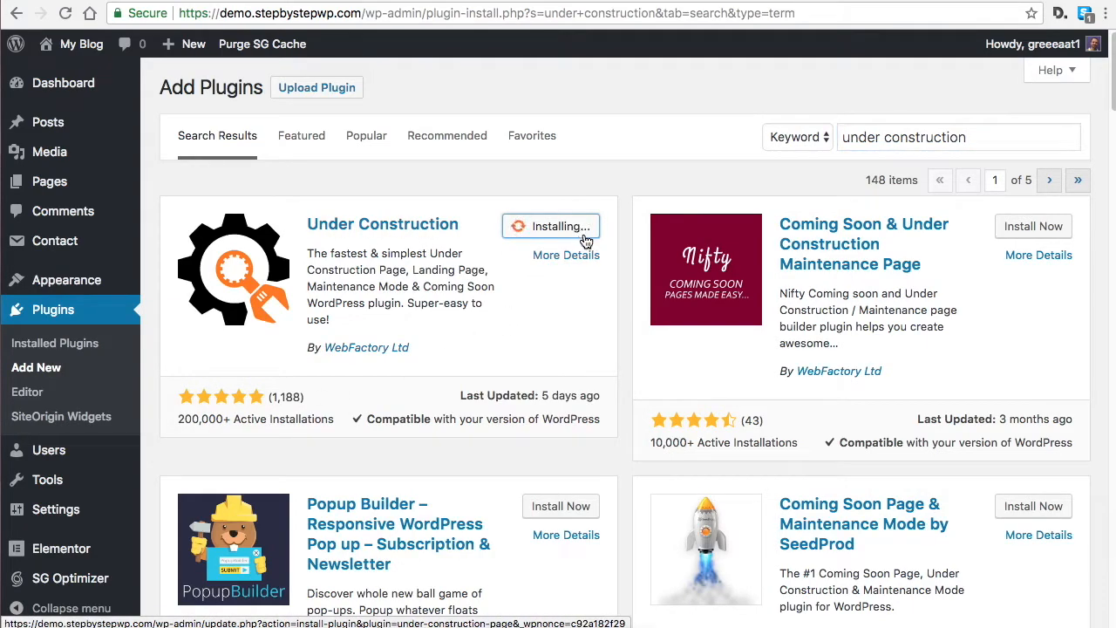
{"action": "left_click", "coordinate": [583, 230]}
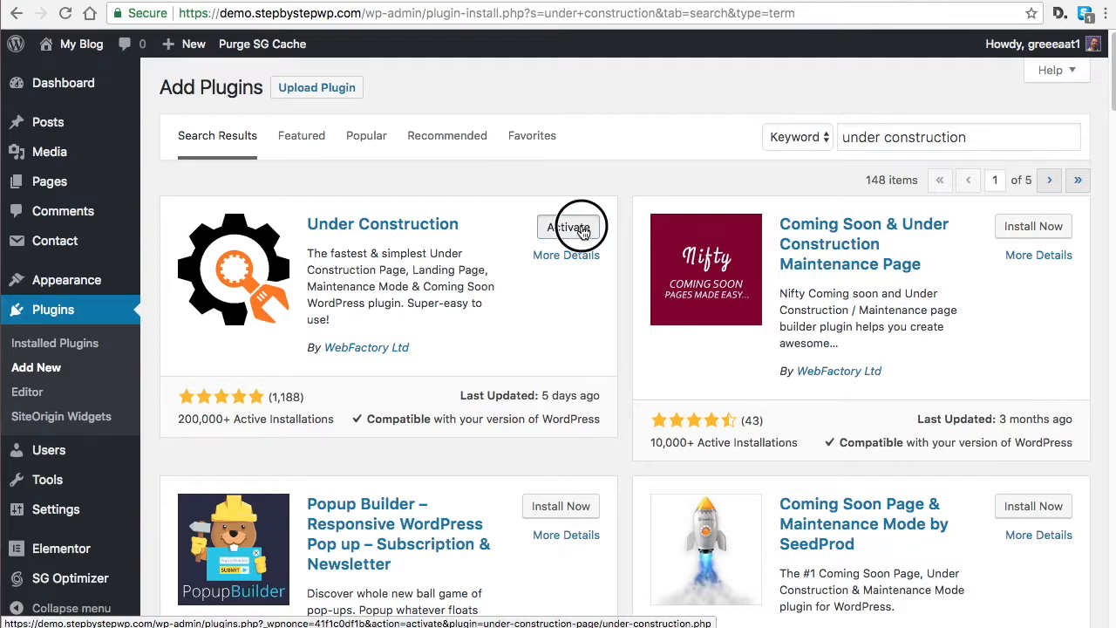
{"action": "scroll", "coordinate": [586, 223], "scroll_direction": "down", "scroll_amount": 1}
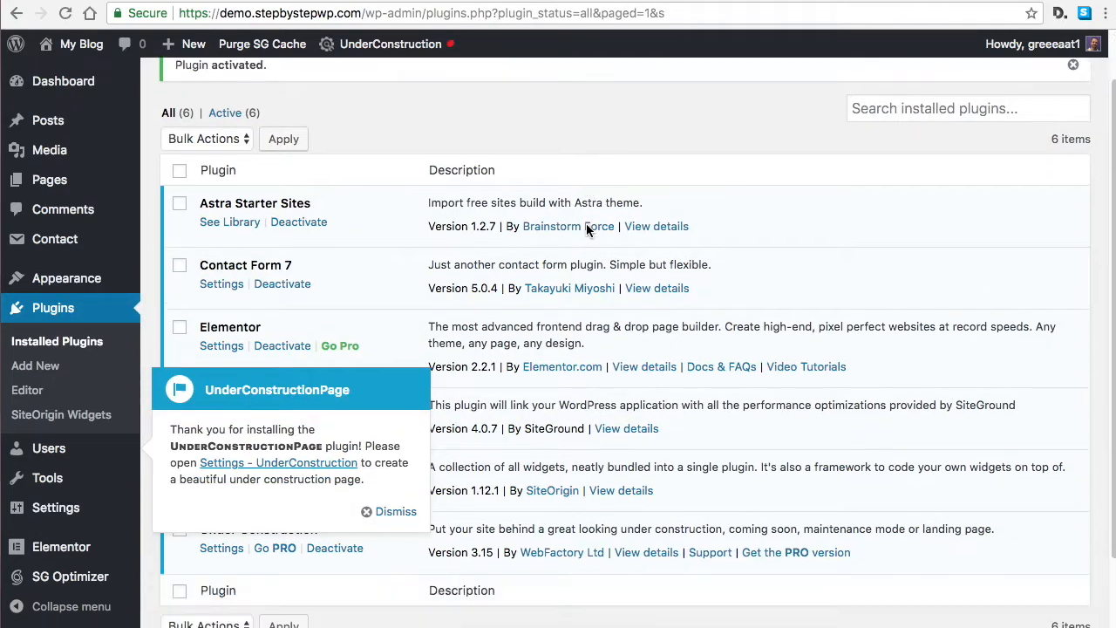
{"action": "left_click", "coordinate": [384, 515]}
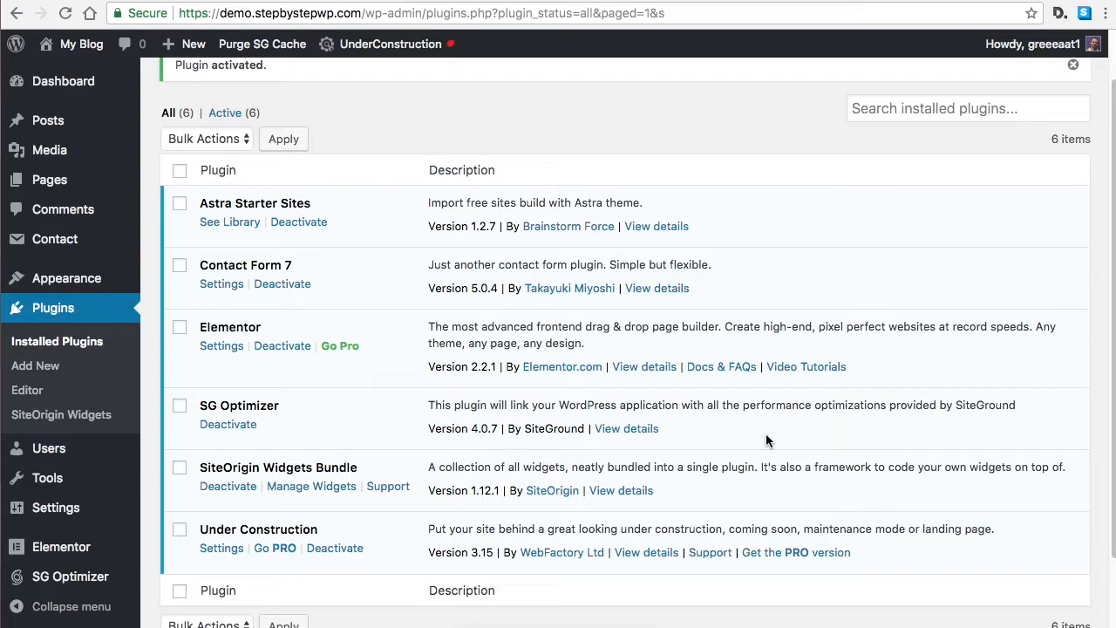
Turn on Under Construction Mode for the site.
{"action": "mouse_move", "coordinate": [407, 49]}
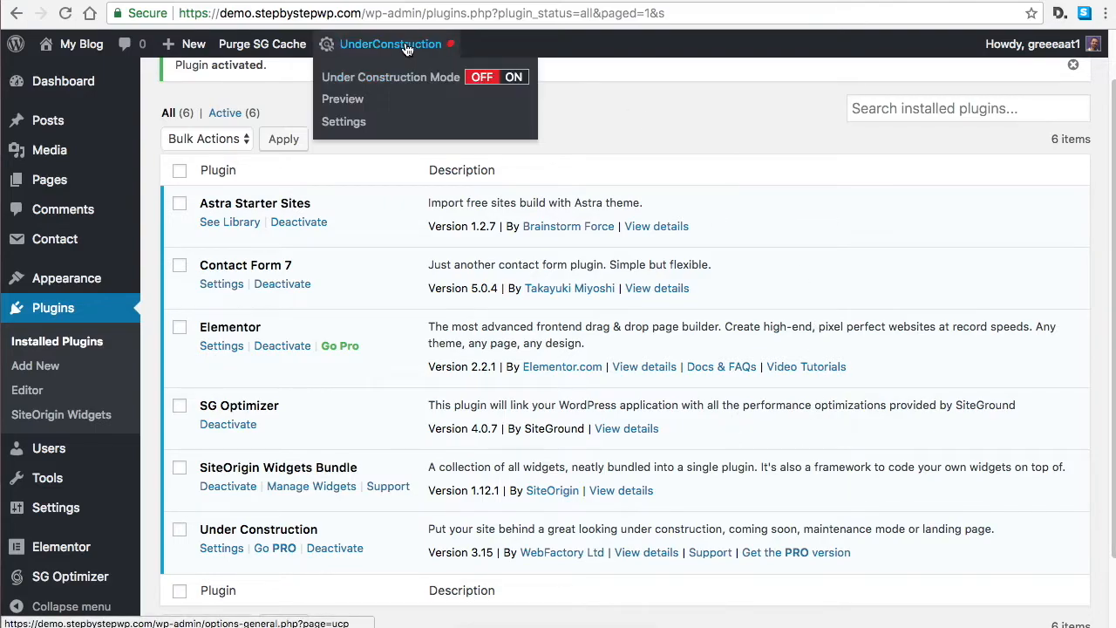
{"action": "left_click", "coordinate": [484, 80]}
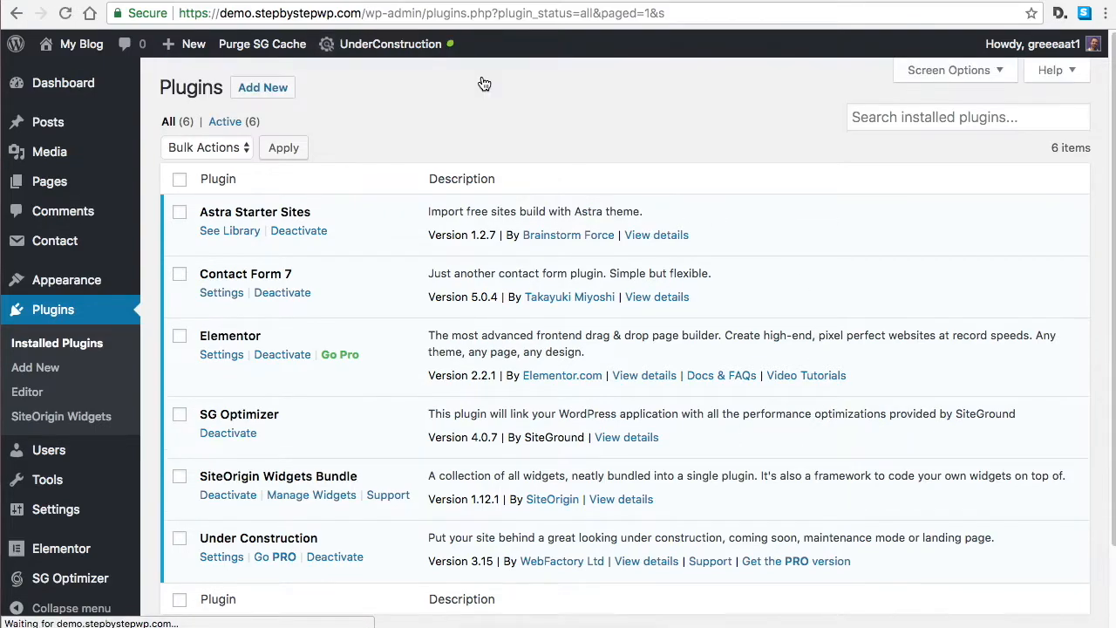
{"action": "mouse_move", "coordinate": [439, 52]}
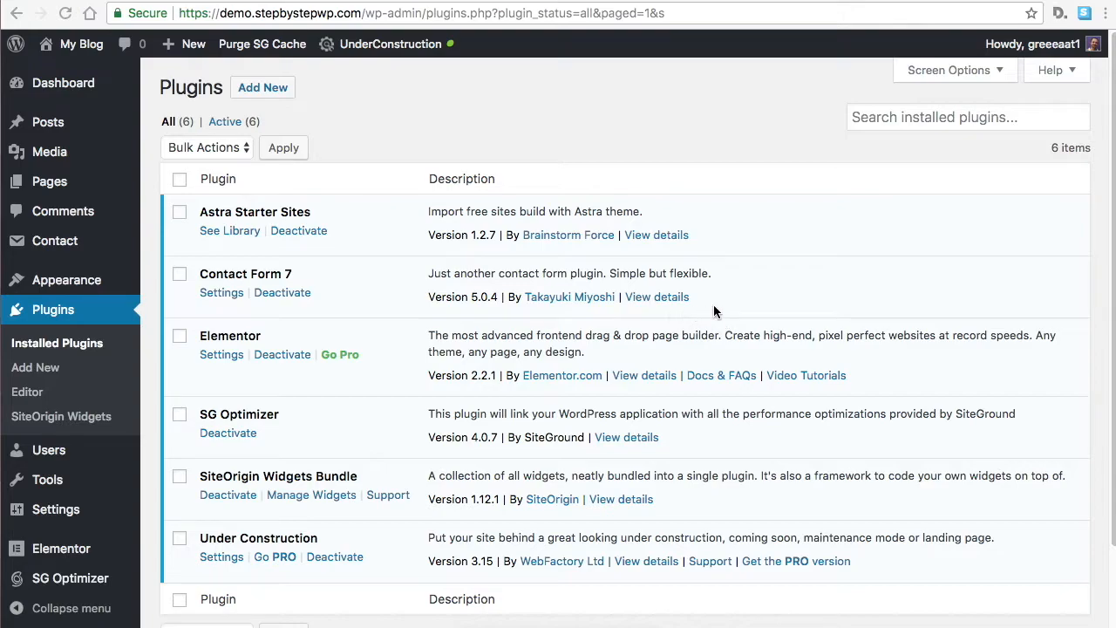
Open the Astra Sites library, choose Elementor as the page builder and show only the free sites.
{"action": "mouse_move", "coordinate": [83, 288]}
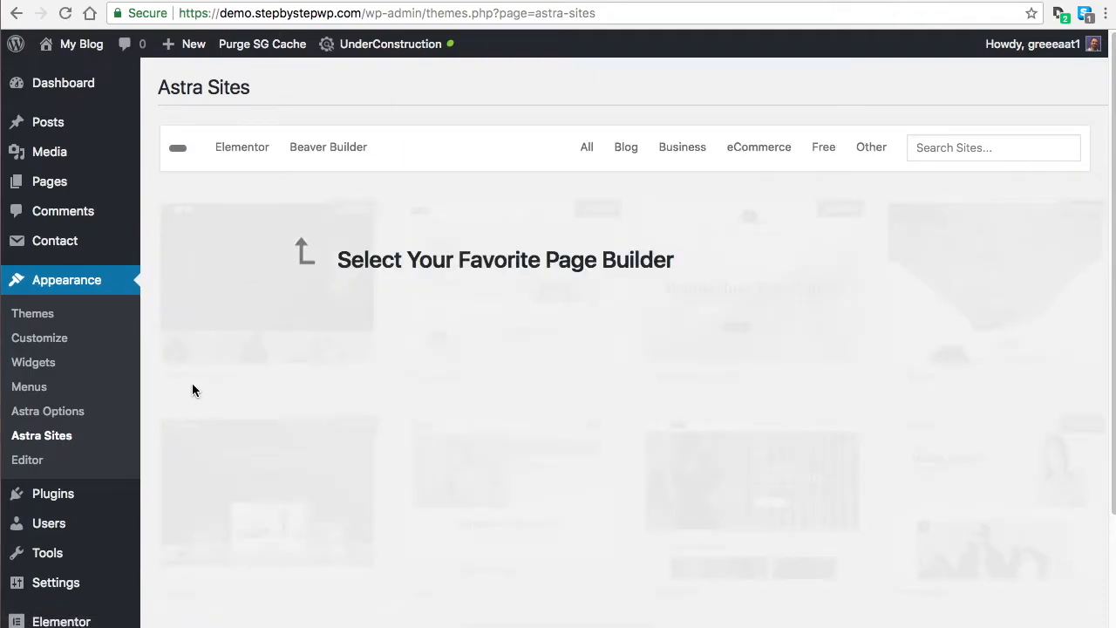
{"action": "left_click", "coordinate": [249, 153]}
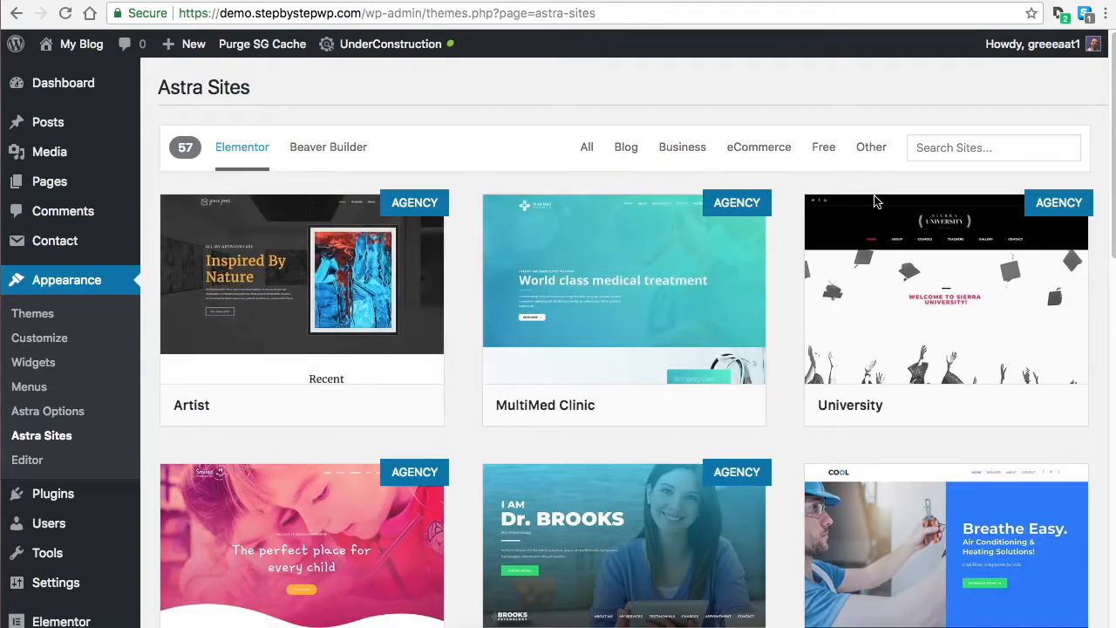
{"action": "scroll", "coordinate": [678, 382], "scroll_direction": "down", "scroll_amount": 1}
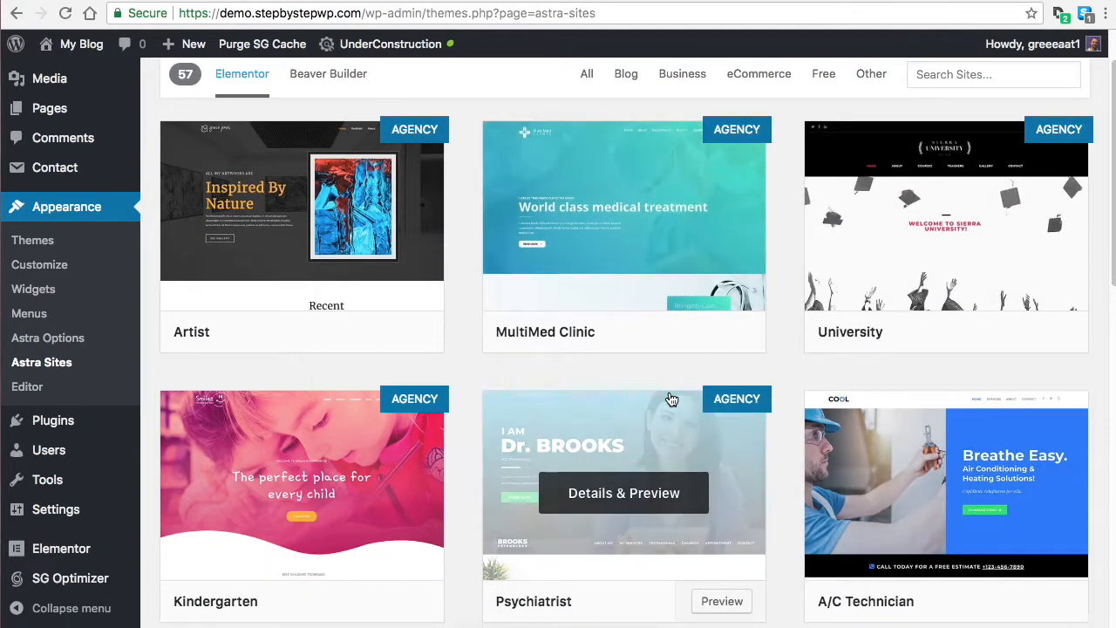
{"action": "scroll", "coordinate": [686, 403], "scroll_direction": "up", "scroll_amount": 1}
{"action": "left_click", "coordinate": [823, 148]}
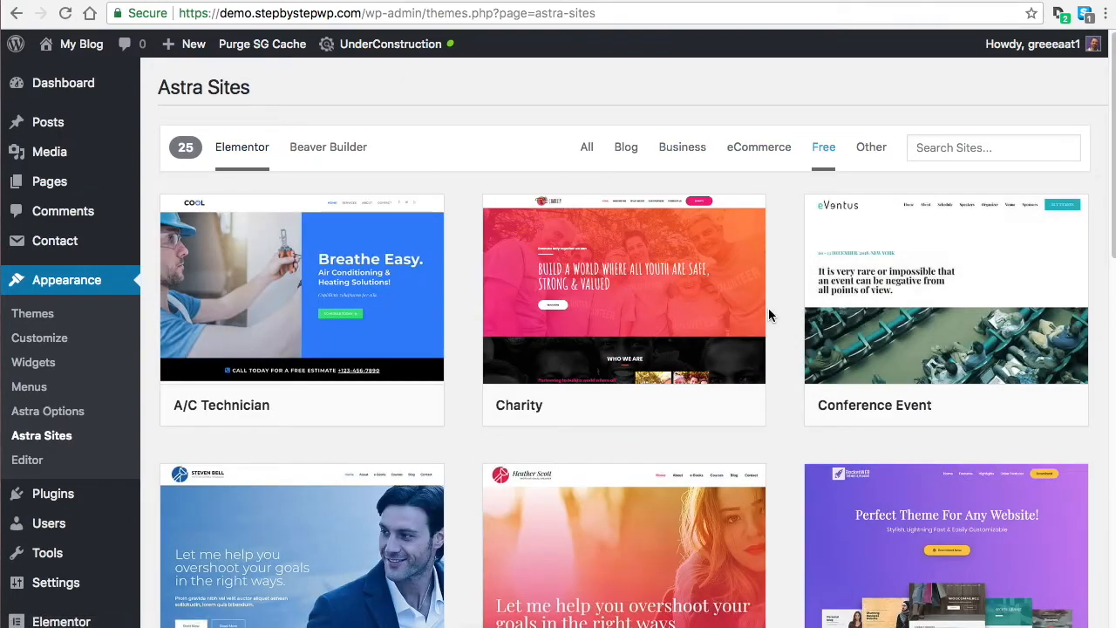
Look through the free Elementor starter sites and open the preview of the Co-Working Space site.
{"action": "scroll", "coordinate": [797, 306], "scroll_direction": "down", "scroll_amount": 2}
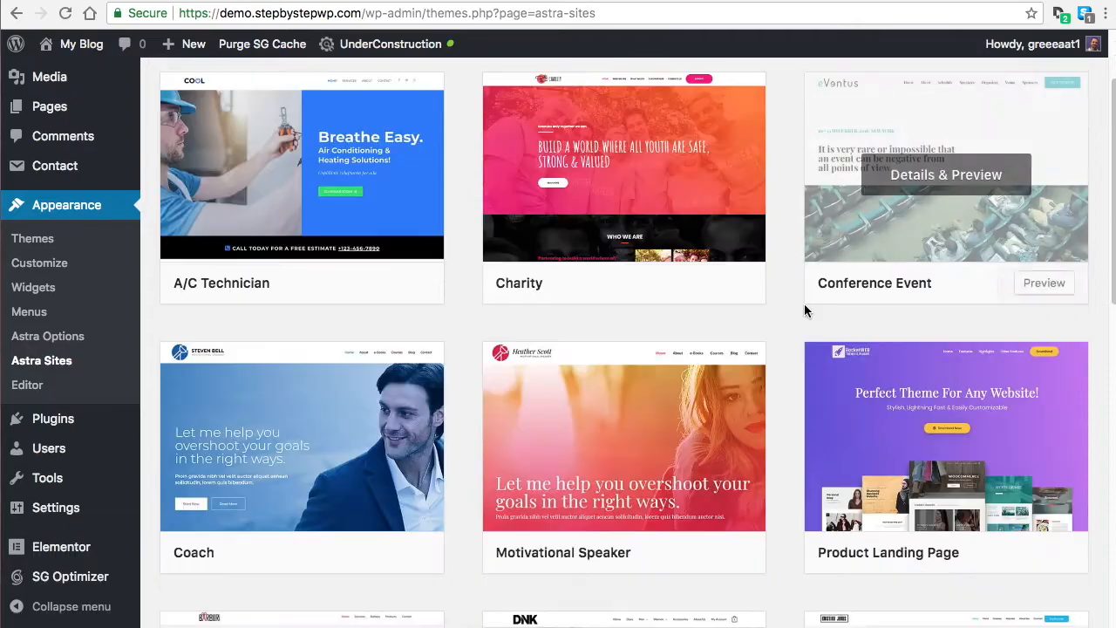
{"action": "scroll", "coordinate": [801, 325], "scroll_direction": "down", "scroll_amount": 2}
{"action": "scroll", "coordinate": [801, 326], "scroll_direction": "down", "scroll_amount": 1}
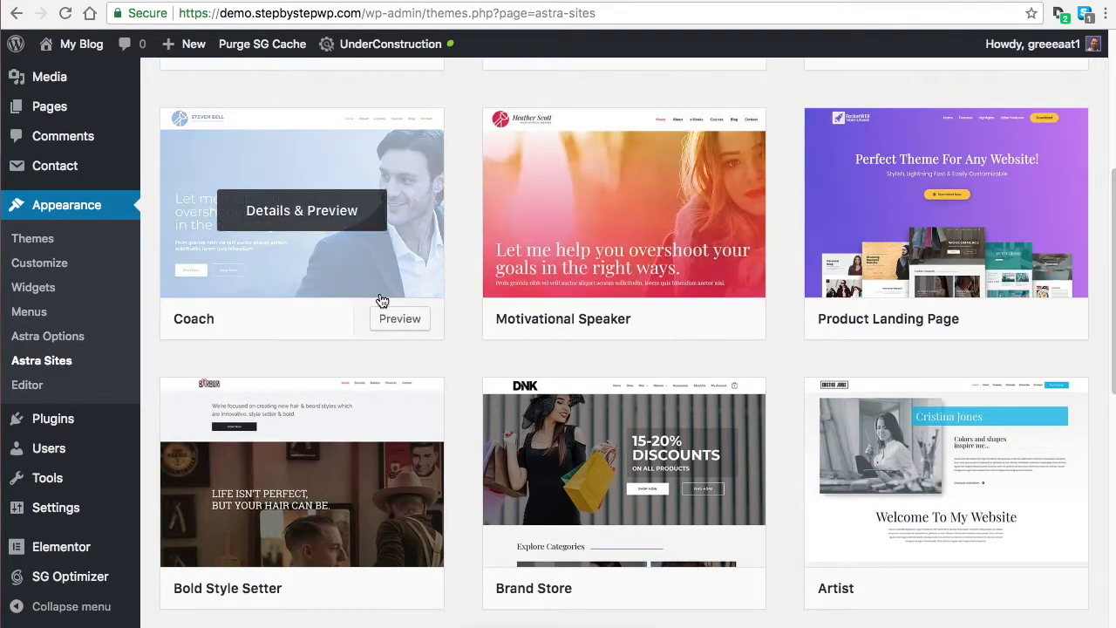
{"action": "scroll", "coordinate": [587, 296], "scroll_direction": "down", "scroll_amount": 2}
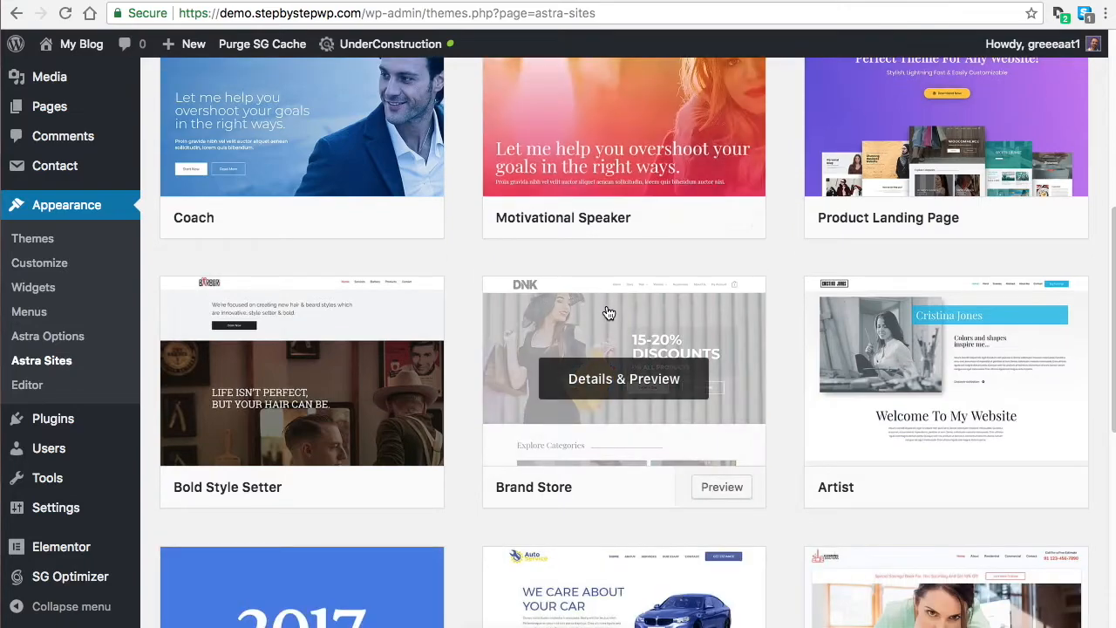
{"action": "scroll", "coordinate": [615, 353], "scroll_direction": "down", "scroll_amount": 2}
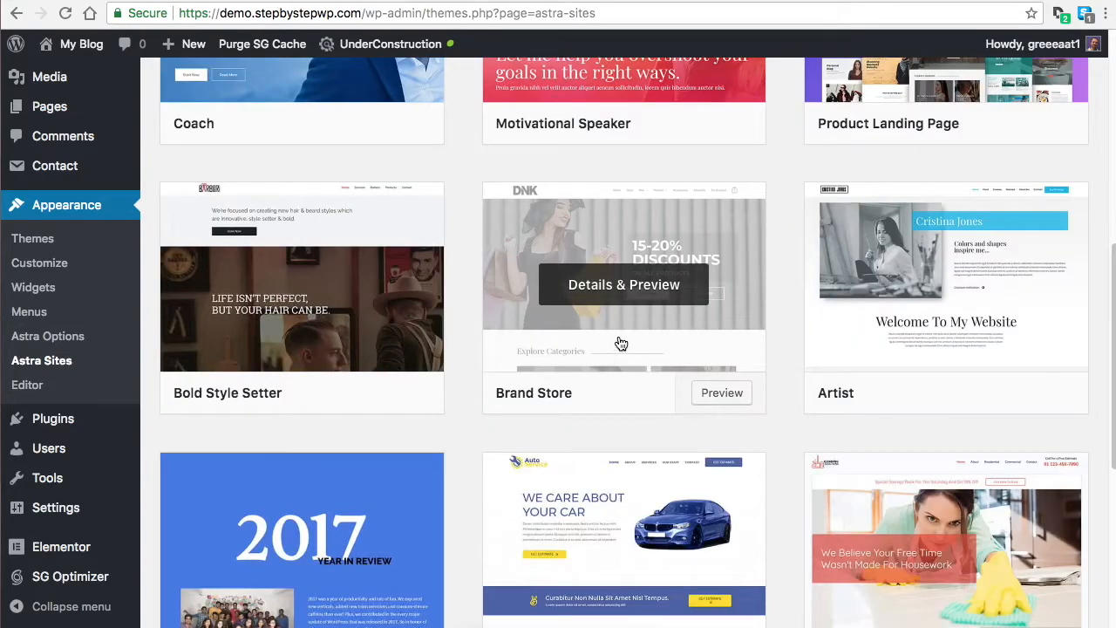
{"action": "scroll", "coordinate": [428, 319], "scroll_direction": "down", "scroll_amount": 4}
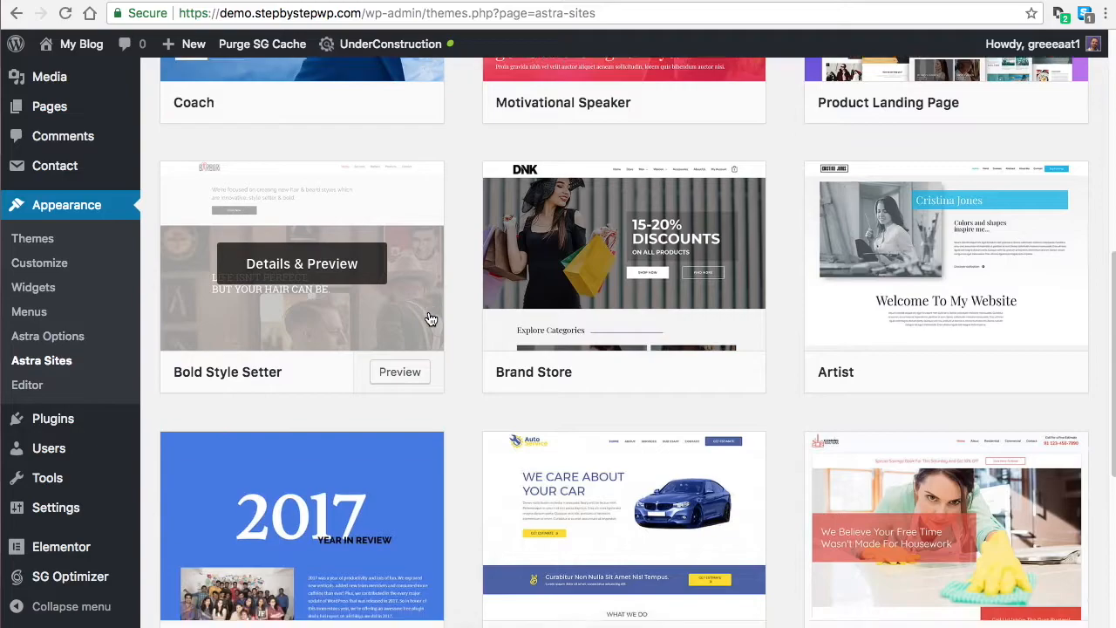
{"action": "scroll", "coordinate": [479, 319], "scroll_direction": "down", "scroll_amount": 3}
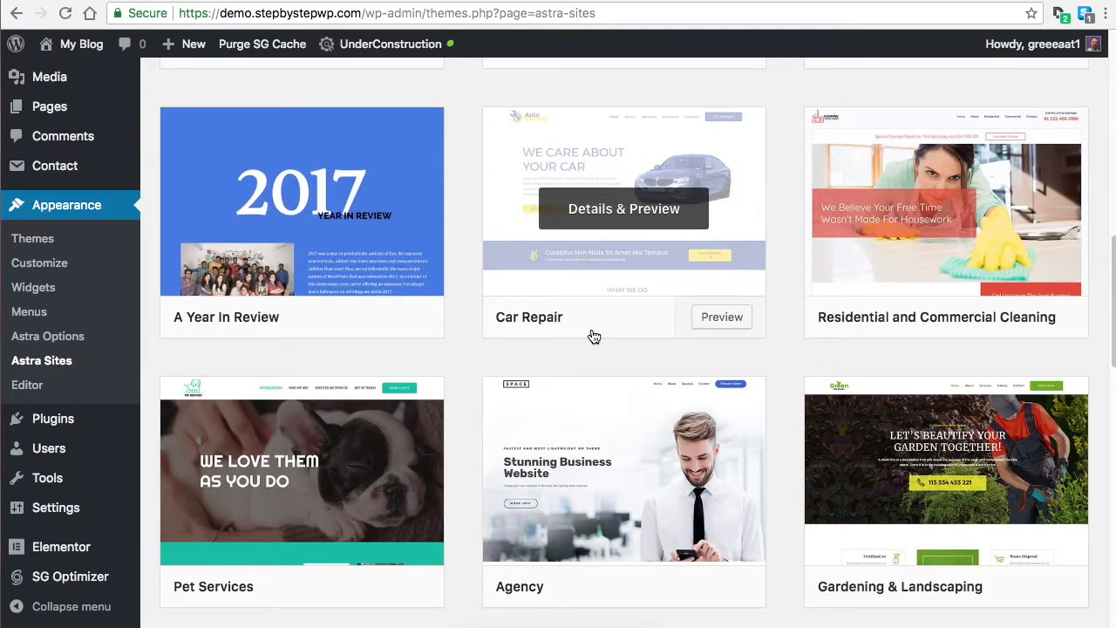
{"action": "scroll", "coordinate": [619, 355], "scroll_direction": "down", "scroll_amount": 8}
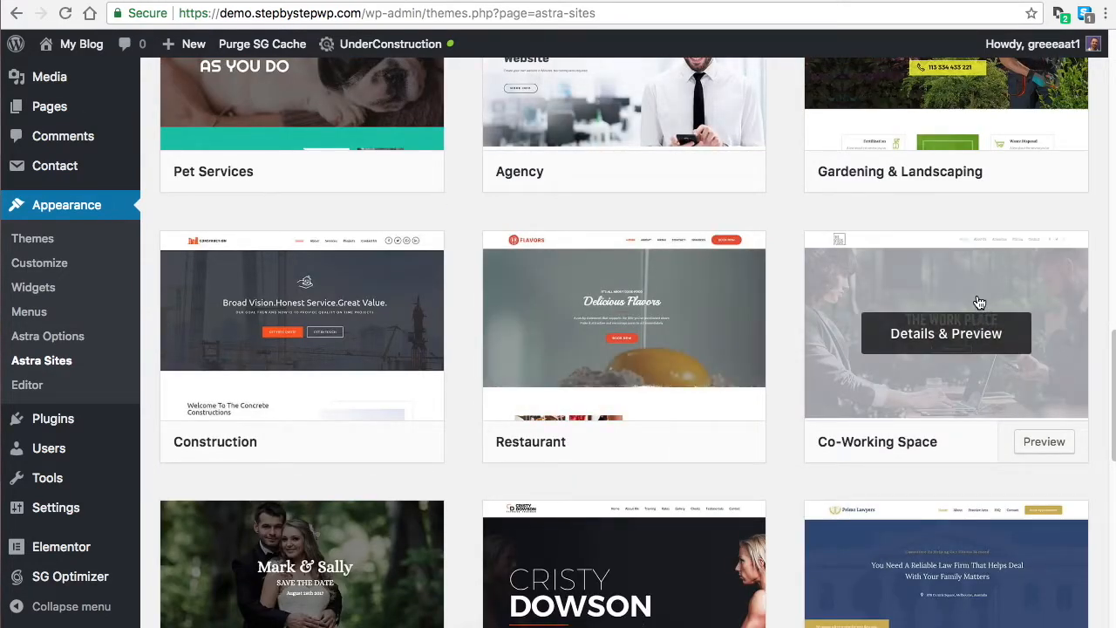
{"action": "left_click", "coordinate": [1043, 438]}
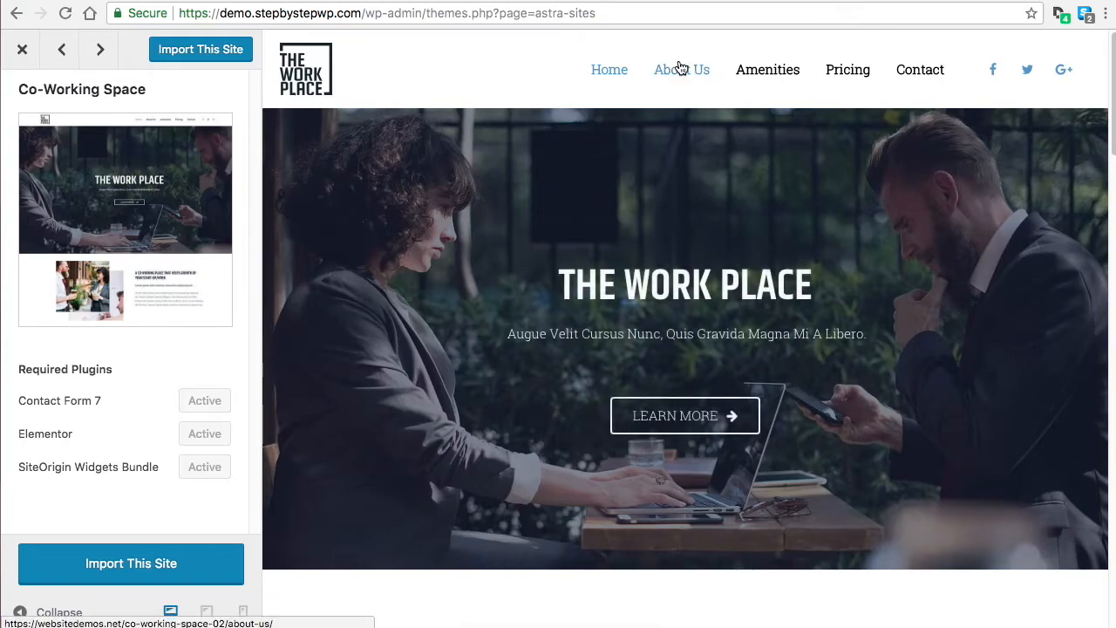
Look through the About Us and Amenities pages in the Co-Working Space site preview.
{"action": "left_click", "coordinate": [680, 71]}
{"action": "scroll", "coordinate": [780, 245], "scroll_direction": "down", "scroll_amount": 10}
{"action": "scroll", "coordinate": [773, 260], "scroll_direction": "down", "scroll_amount": 5}
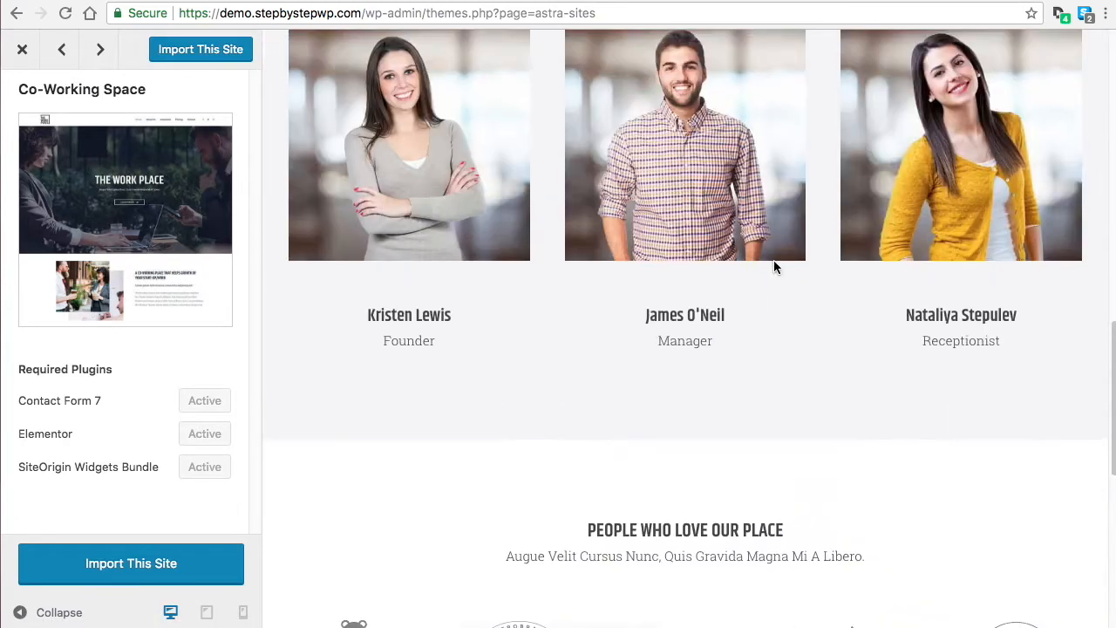
{"action": "scroll", "coordinate": [776, 262], "scroll_direction": "up", "scroll_amount": 15}
{"action": "left_click", "coordinate": [770, 77]}
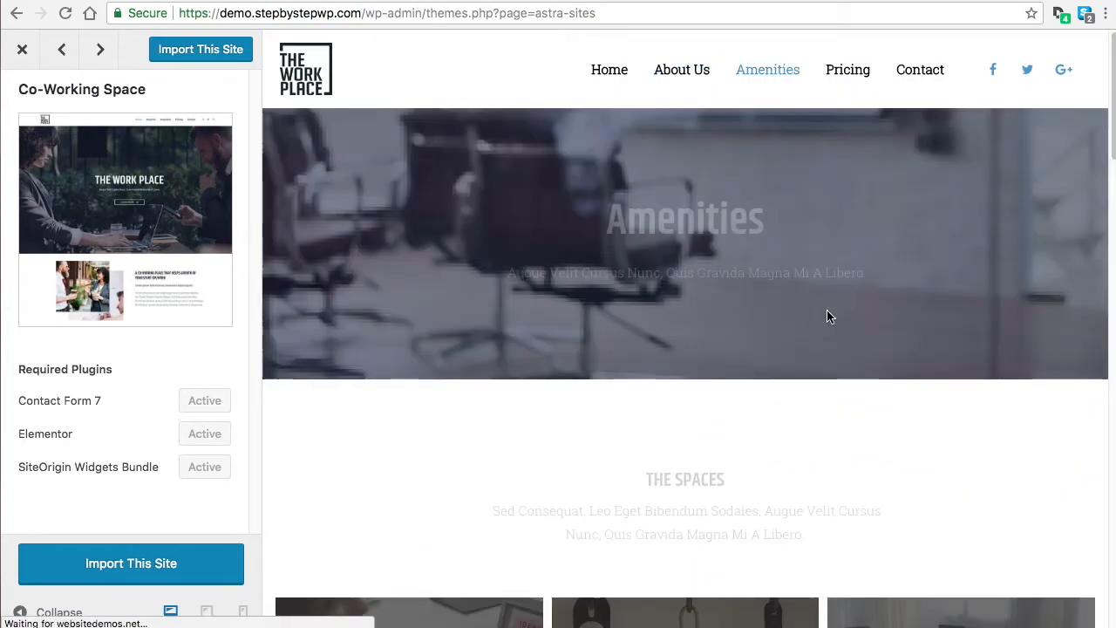
{"action": "scroll", "coordinate": [786, 307], "scroll_direction": "down", "scroll_amount": 10}
{"action": "scroll", "coordinate": [786, 308], "scroll_direction": "down", "scroll_amount": 10}
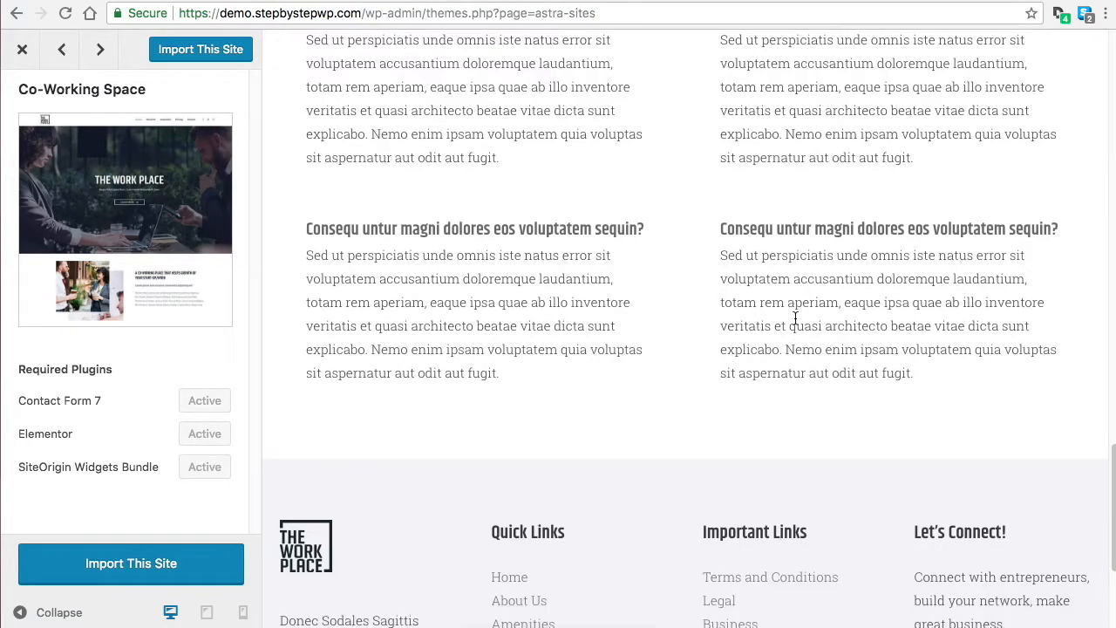
{"action": "scroll", "coordinate": [795, 319], "scroll_direction": "up", "scroll_amount": 20}
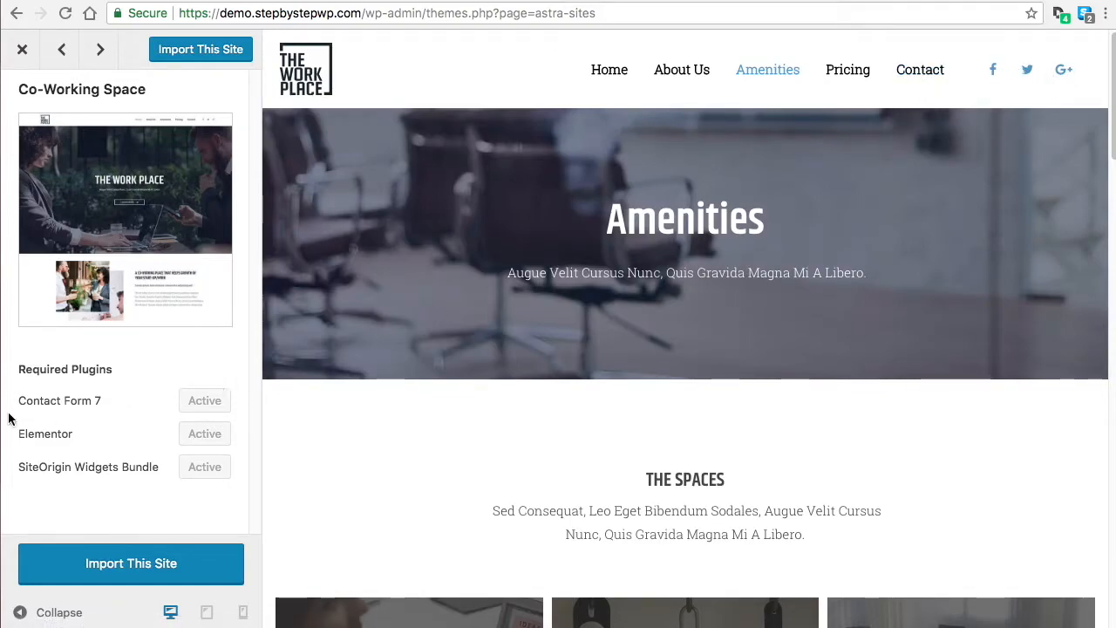
Check the required plugins, then import the Co-Working Space starter site and accept the demo import notice.
{"action": "left_click_drag", "start_coordinate": [35, 401], "coordinate": [101, 403]}
{"action": "left_click_drag", "start_coordinate": [35, 435], "coordinate": [143, 468]}
{"action": "left_click", "coordinate": [115, 469]}
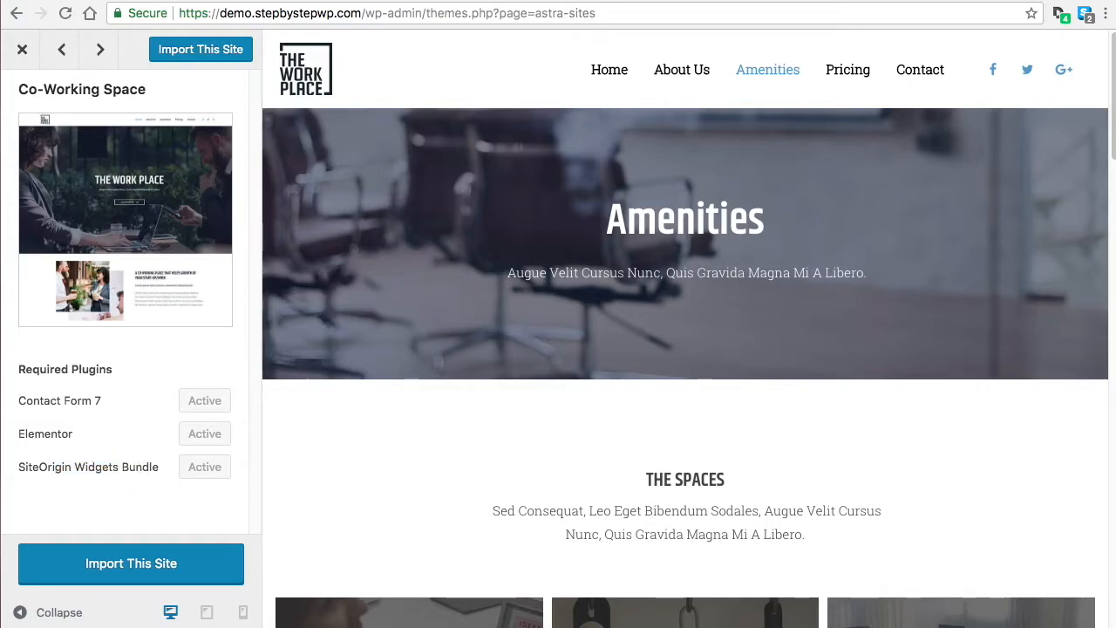
{"action": "left_click", "coordinate": [200, 48]}
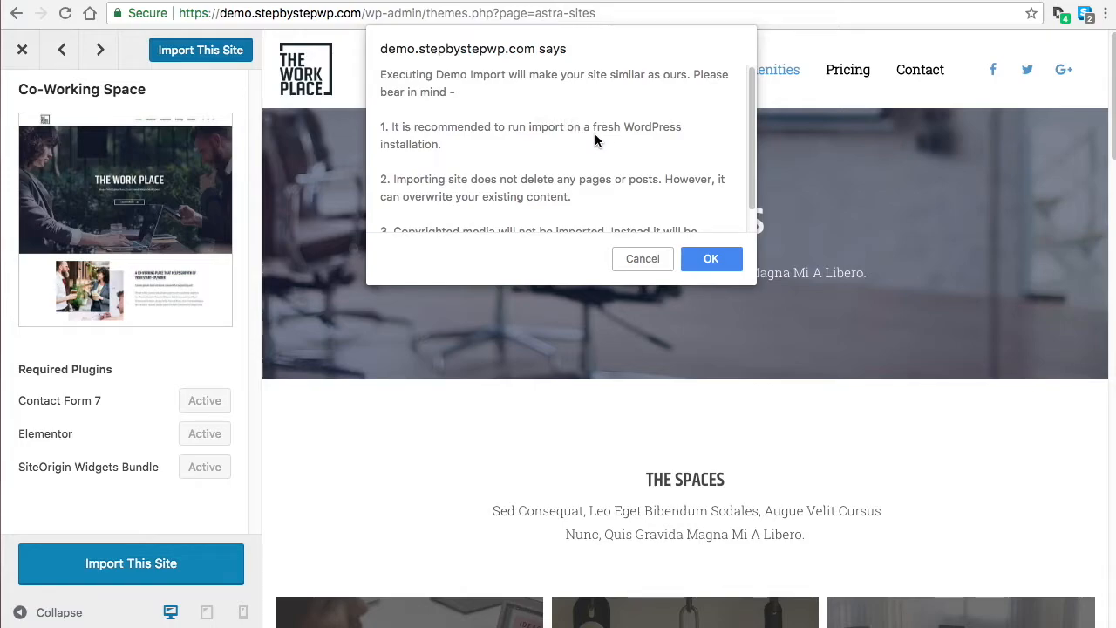
{"action": "scroll", "coordinate": [656, 160], "scroll_direction": "down", "scroll_amount": 1}
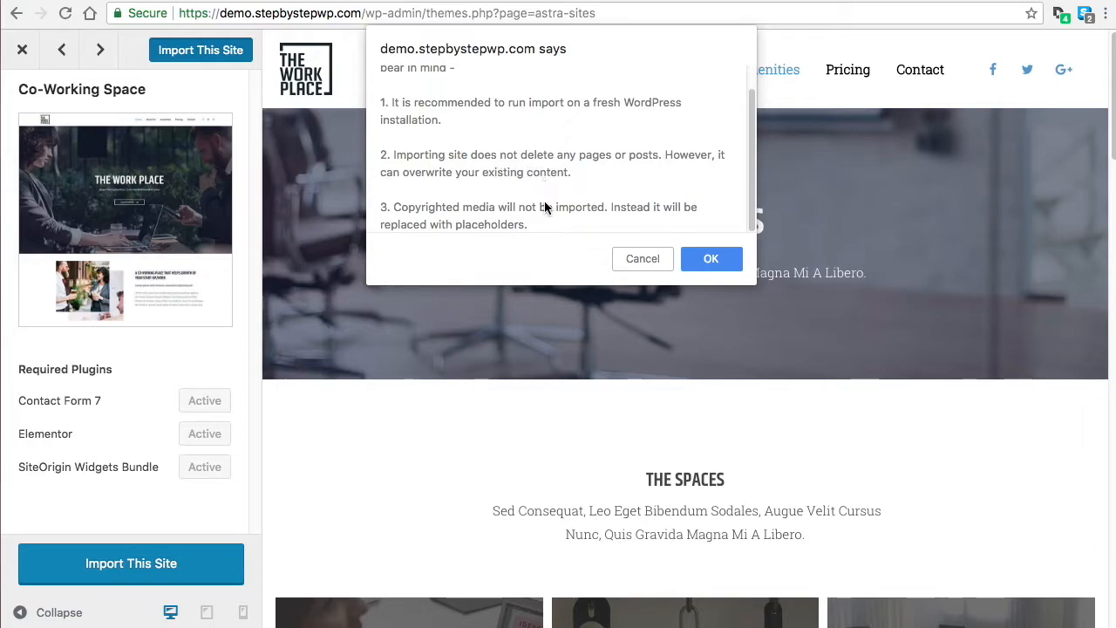
{"action": "left_click", "coordinate": [725, 262]}
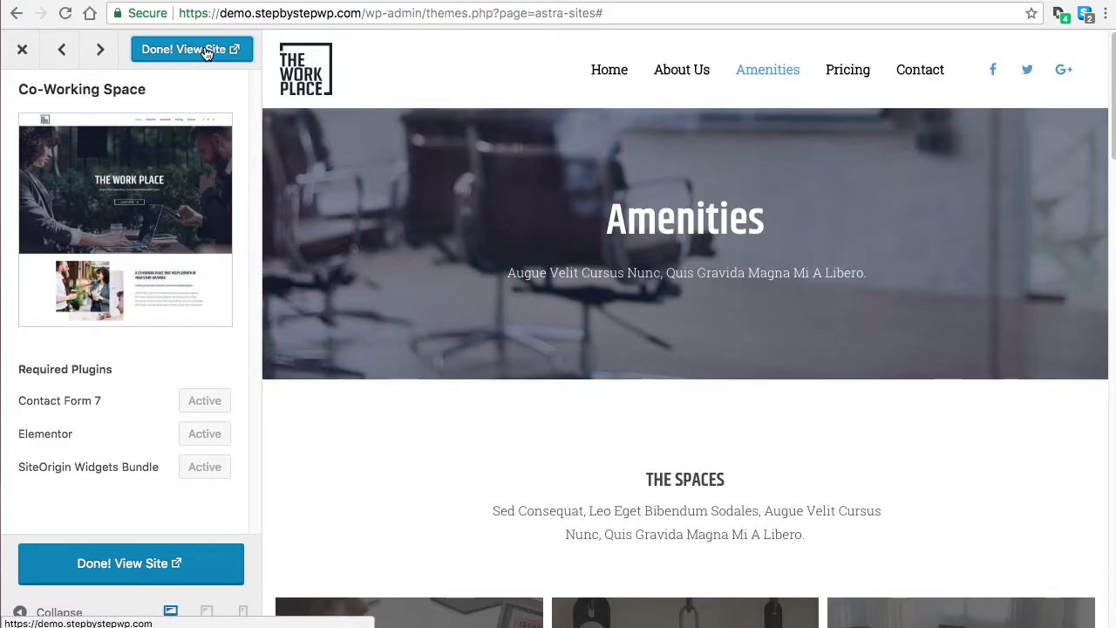
Close the starter site preview, visit the website's front end and examine the imported home page.
{"action": "left_click", "coordinate": [24, 48]}
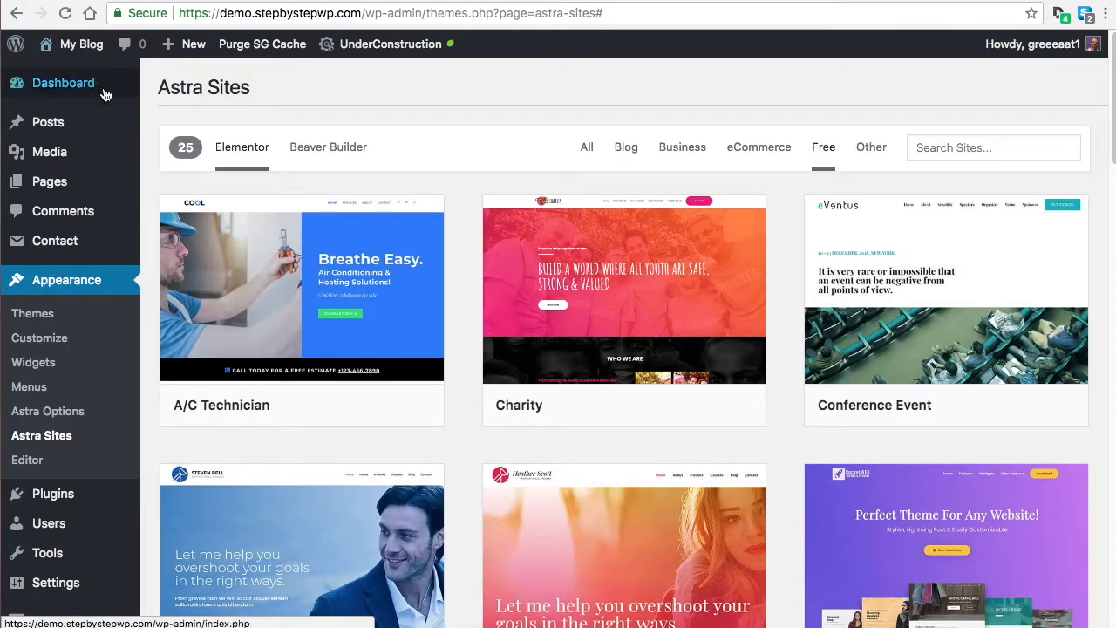
{"action": "left_click", "coordinate": [67, 281]}
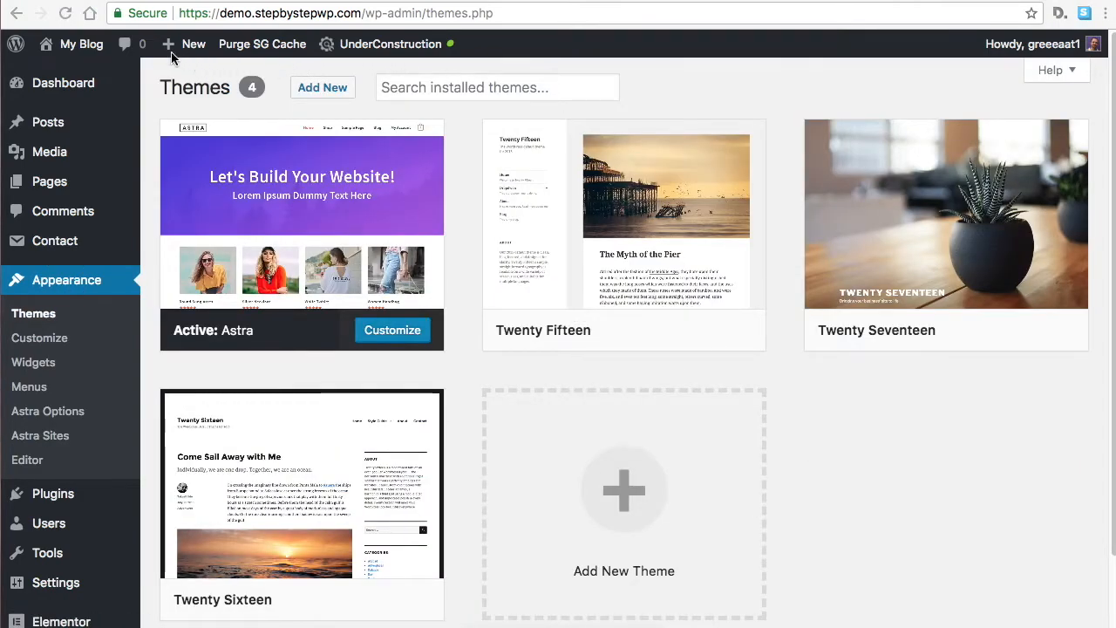
{"action": "mouse_move", "coordinate": [83, 45]}
{"action": "left_click", "coordinate": [84, 77]}
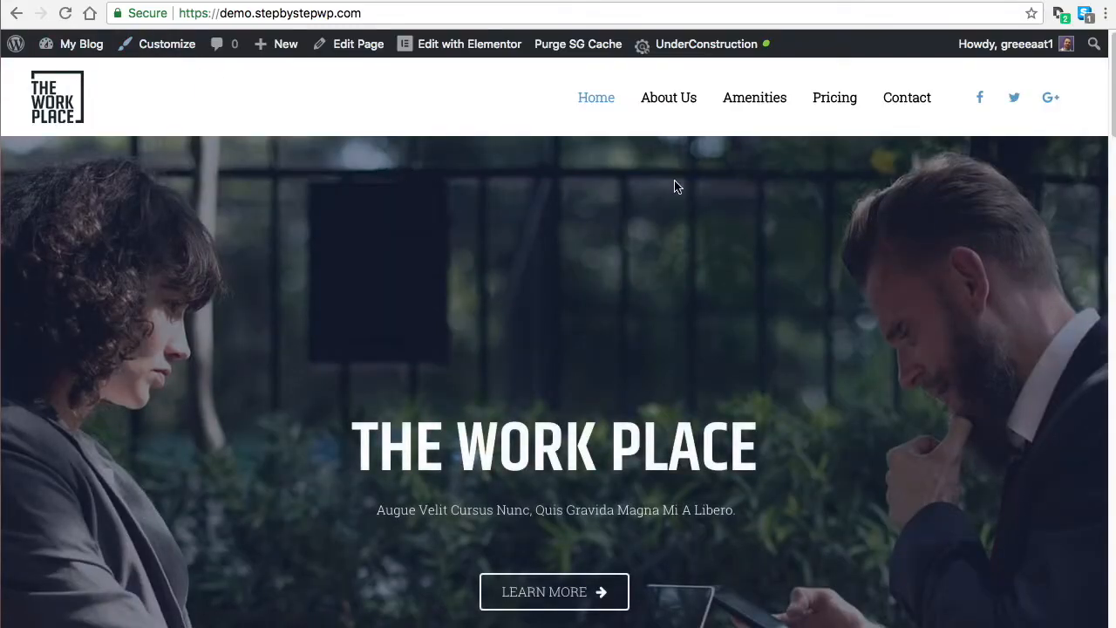
{"action": "scroll", "coordinate": [763, 202], "scroll_direction": "down", "scroll_amount": 6}
{"action": "scroll", "coordinate": [813, 215], "scroll_direction": "down", "scroll_amount": 2}
{"action": "scroll", "coordinate": [815, 214], "scroll_direction": "up", "scroll_amount": 8}
{"action": "scroll", "coordinate": [816, 215], "scroll_direction": "down", "scroll_amount": 14}
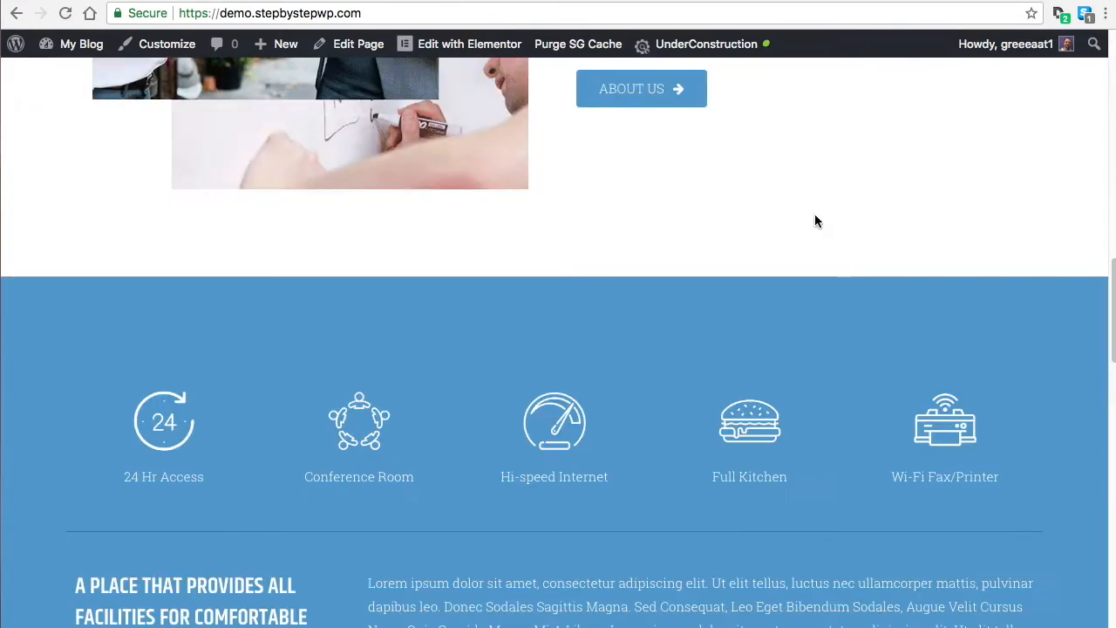
{"action": "scroll", "coordinate": [815, 221], "scroll_direction": "down", "scroll_amount": 9}
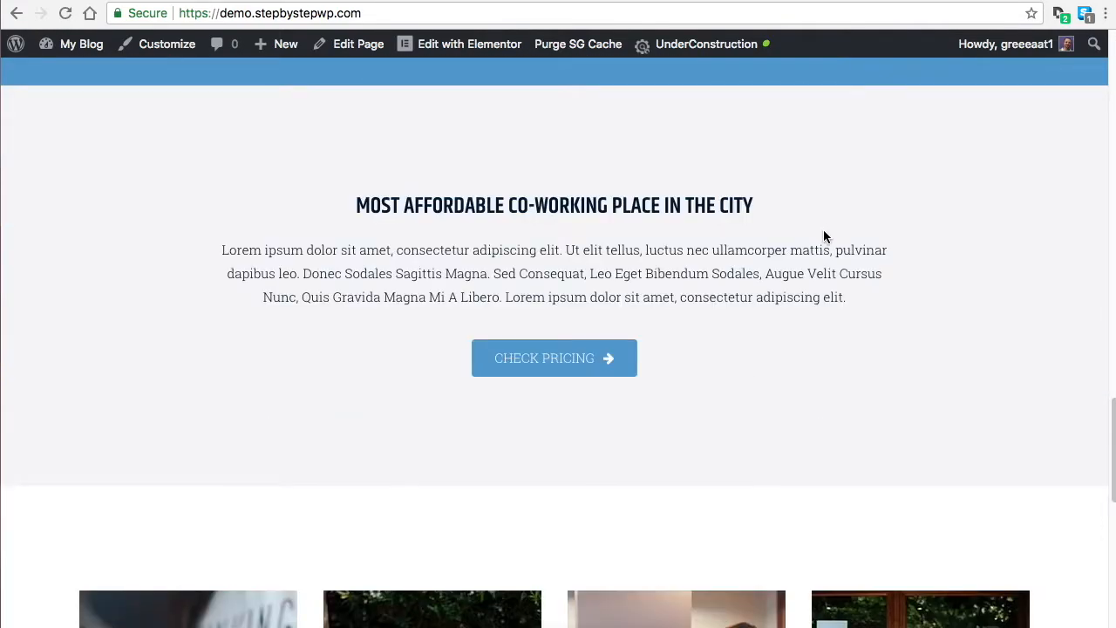
{"action": "scroll", "coordinate": [823, 230], "scroll_direction": "up", "scroll_amount": 20}
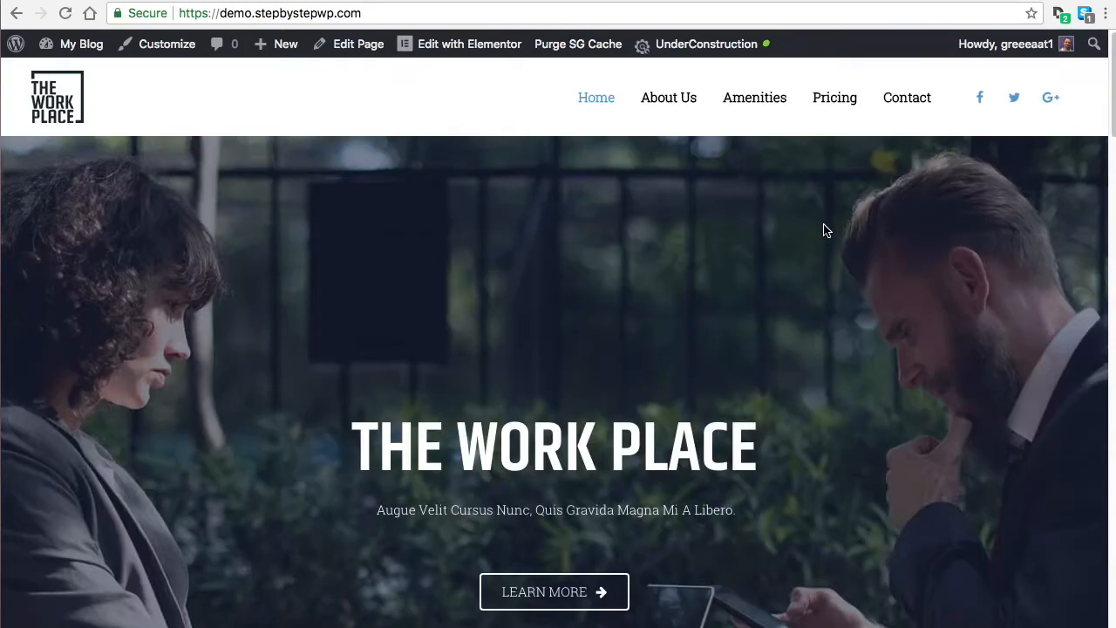
Examine the imported About Us and Amenities pages on the live site.
{"action": "left_click", "coordinate": [656, 101]}
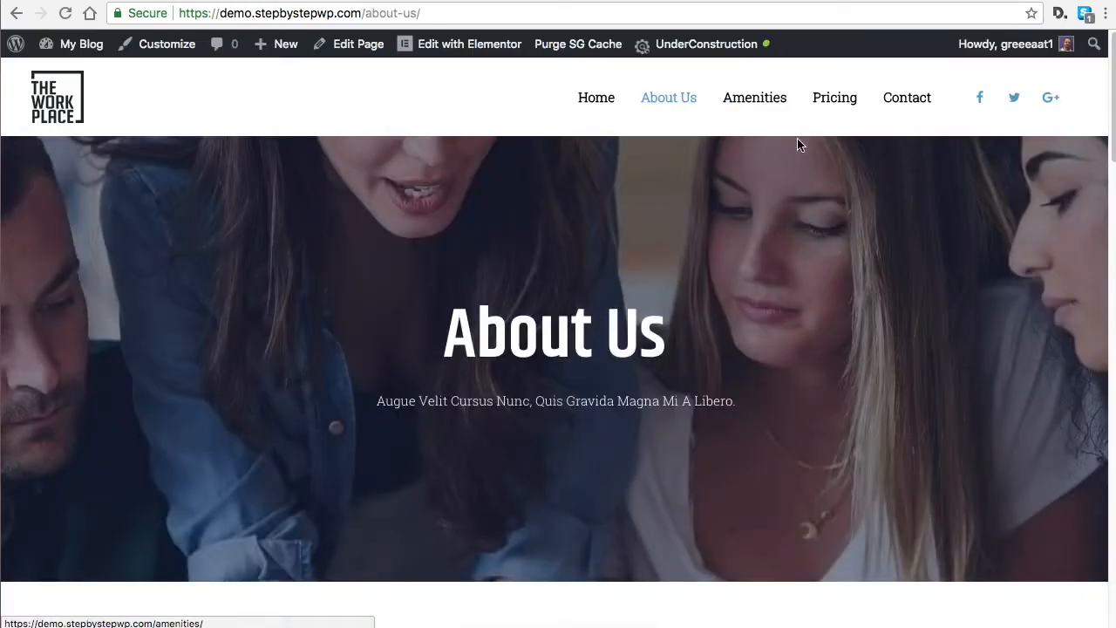
{"action": "scroll", "coordinate": [797, 165], "scroll_direction": "down", "scroll_amount": 12}
{"action": "scroll", "coordinate": [811, 175], "scroll_direction": "up", "scroll_amount": 10}
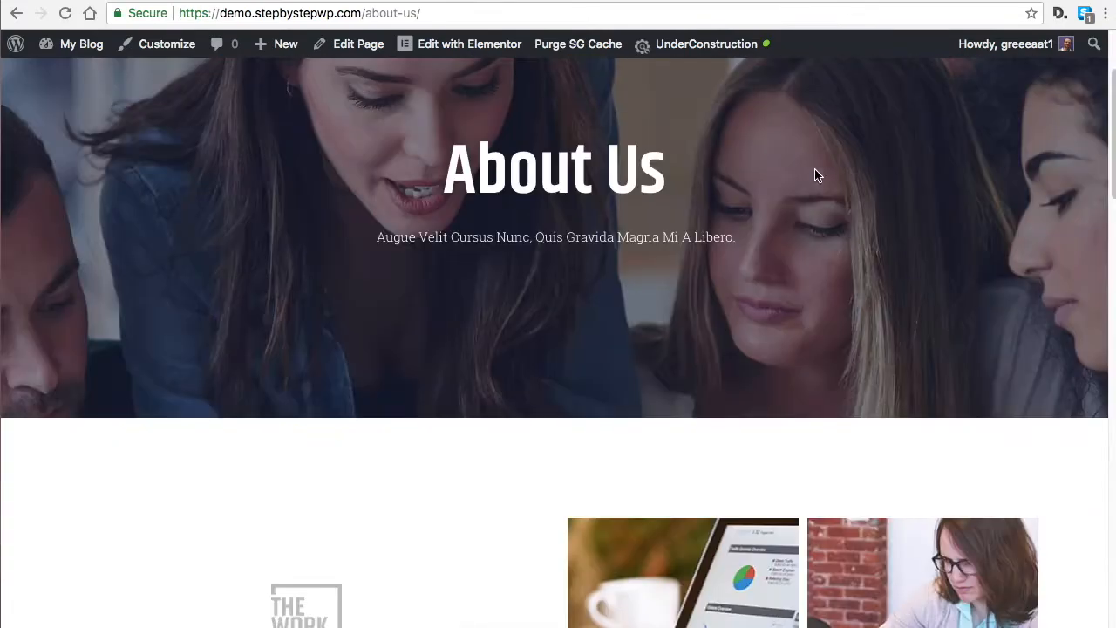
{"action": "scroll", "coordinate": [829, 175], "scroll_direction": "up", "scroll_amount": 2}
{"action": "left_click", "coordinate": [761, 99]}
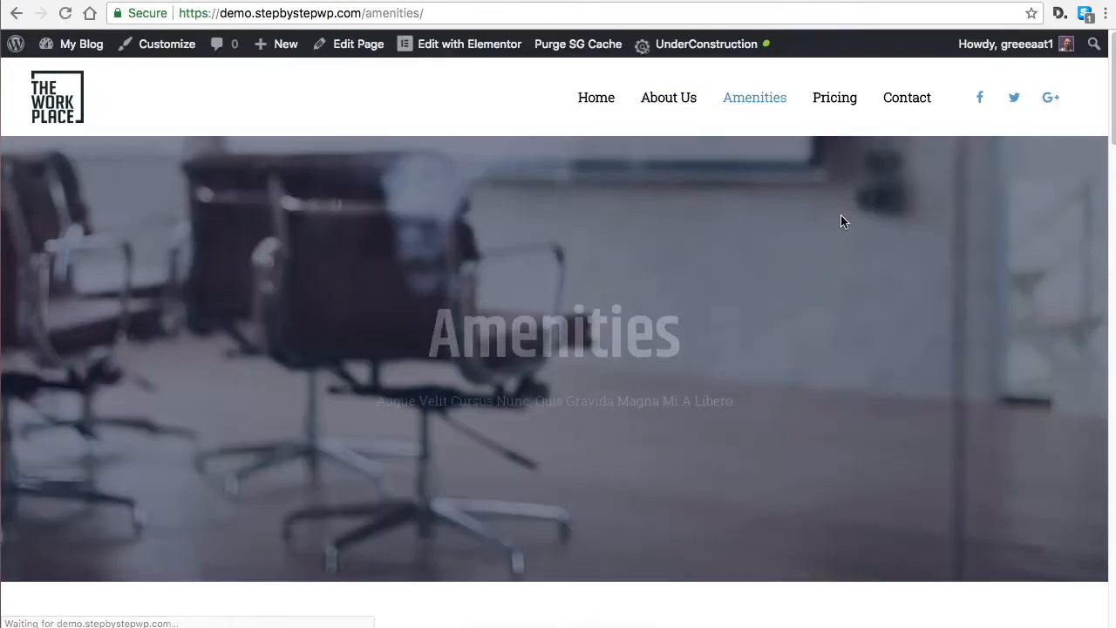
{"action": "scroll", "coordinate": [846, 222], "scroll_direction": "down", "scroll_amount": 10}
{"action": "scroll", "coordinate": [858, 232], "scroll_direction": "up", "scroll_amount": 10}
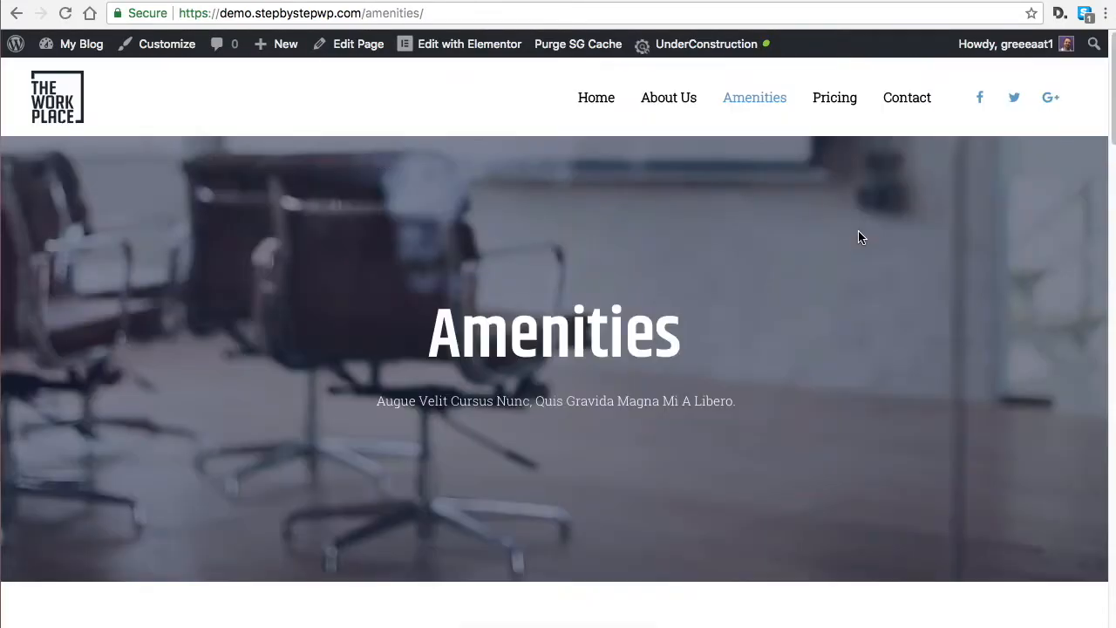
Open the imported Pricing page and look through its membership and desk plans.
{"action": "left_click", "coordinate": [848, 103]}
{"action": "scroll", "coordinate": [914, 293], "scroll_direction": "down", "scroll_amount": 1}
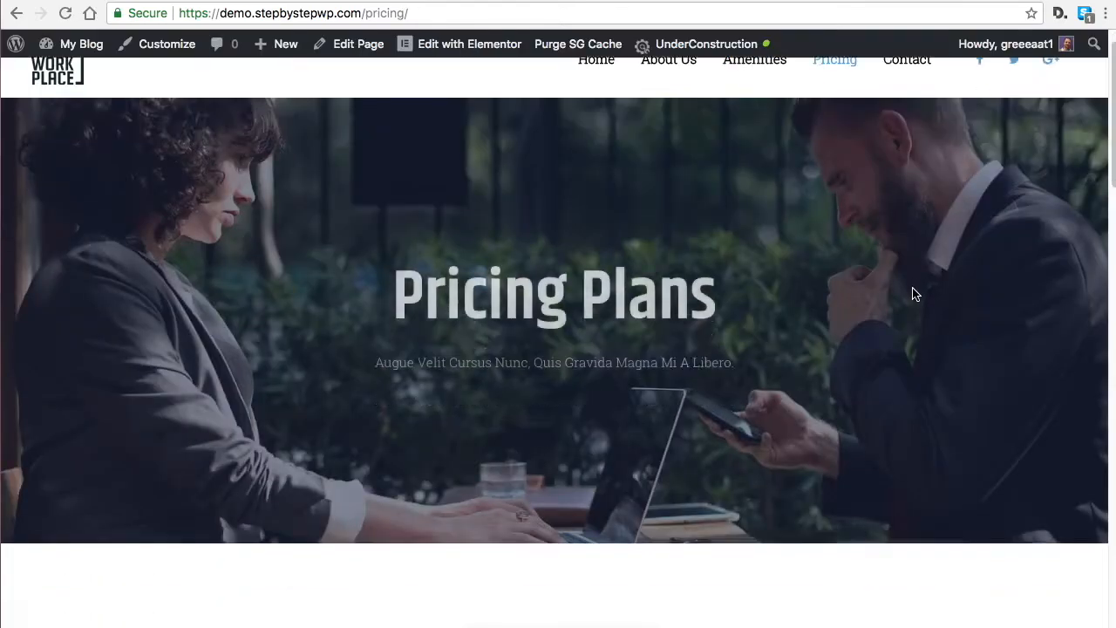
{"action": "scroll", "coordinate": [907, 301], "scroll_direction": "down", "scroll_amount": 6}
{"action": "scroll", "coordinate": [689, 302], "scroll_direction": "down", "scroll_amount": 4}
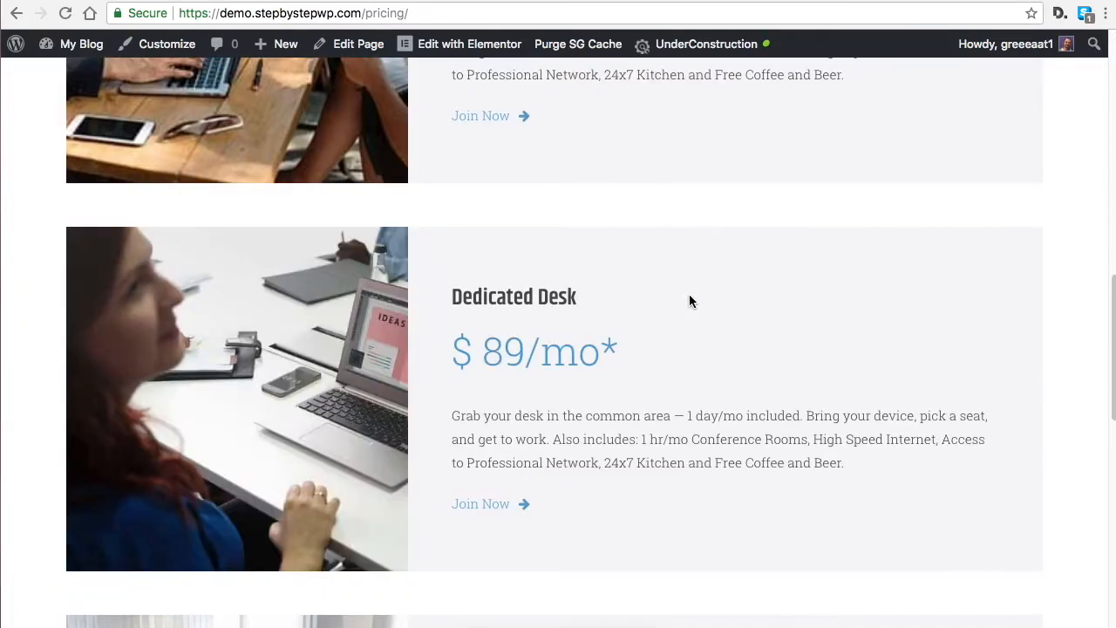
{"action": "scroll", "coordinate": [692, 305], "scroll_direction": "down", "scroll_amount": 4}
{"action": "scroll", "coordinate": [695, 304], "scroll_direction": "up", "scroll_amount": 12}
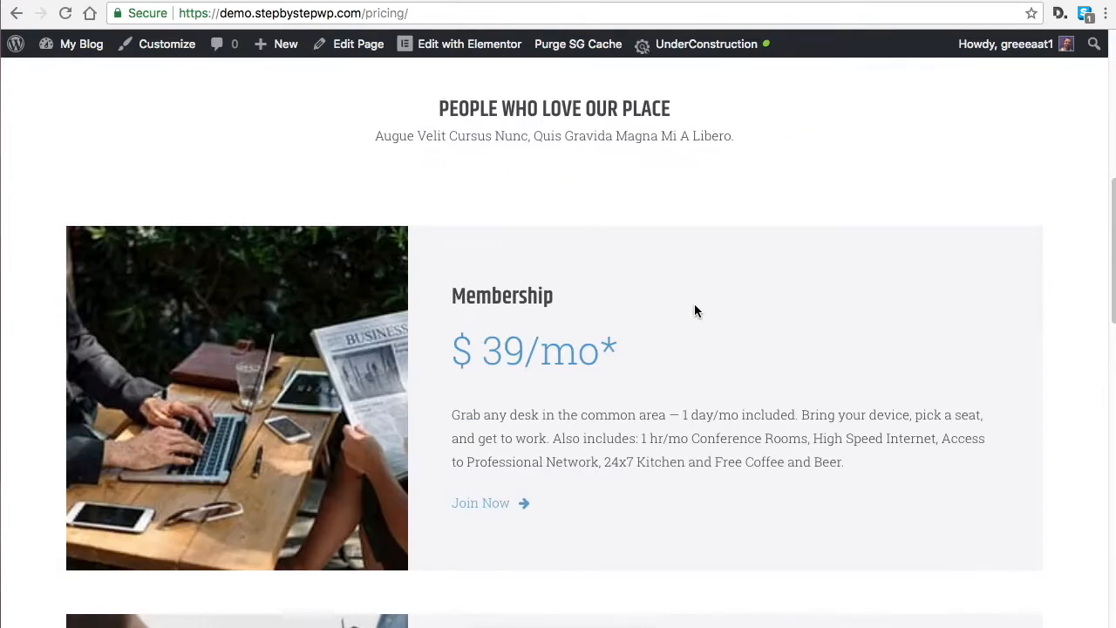
Examine the map and contact form on the imported Contact page, and return to the home page.
{"action": "left_click", "coordinate": [907, 99]}
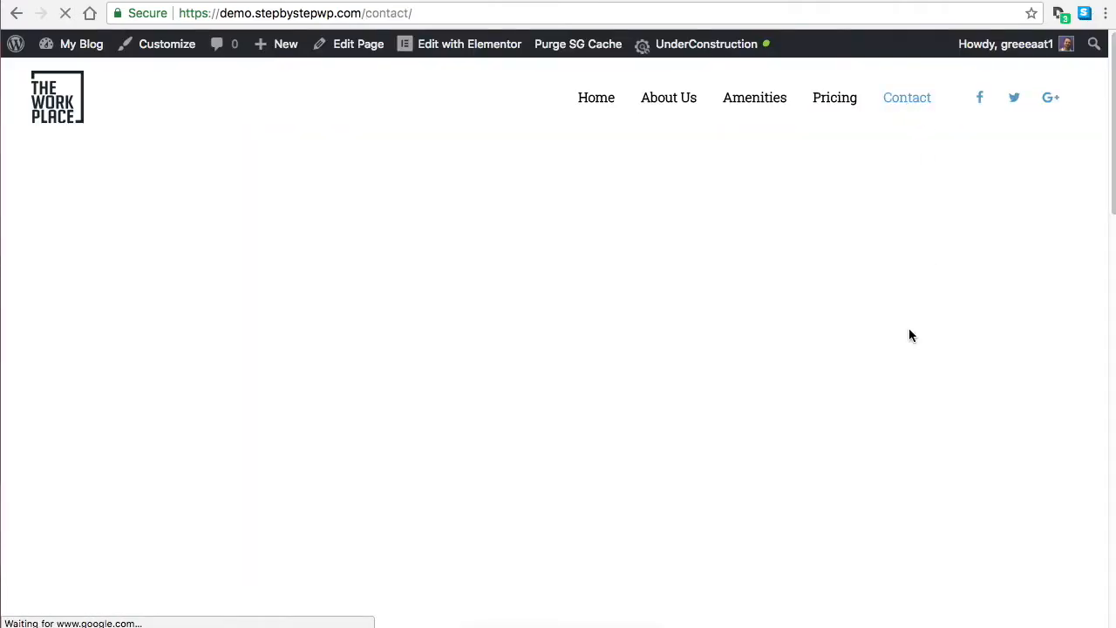
{"action": "scroll", "coordinate": [847, 323], "scroll_direction": "down", "scroll_amount": 1}
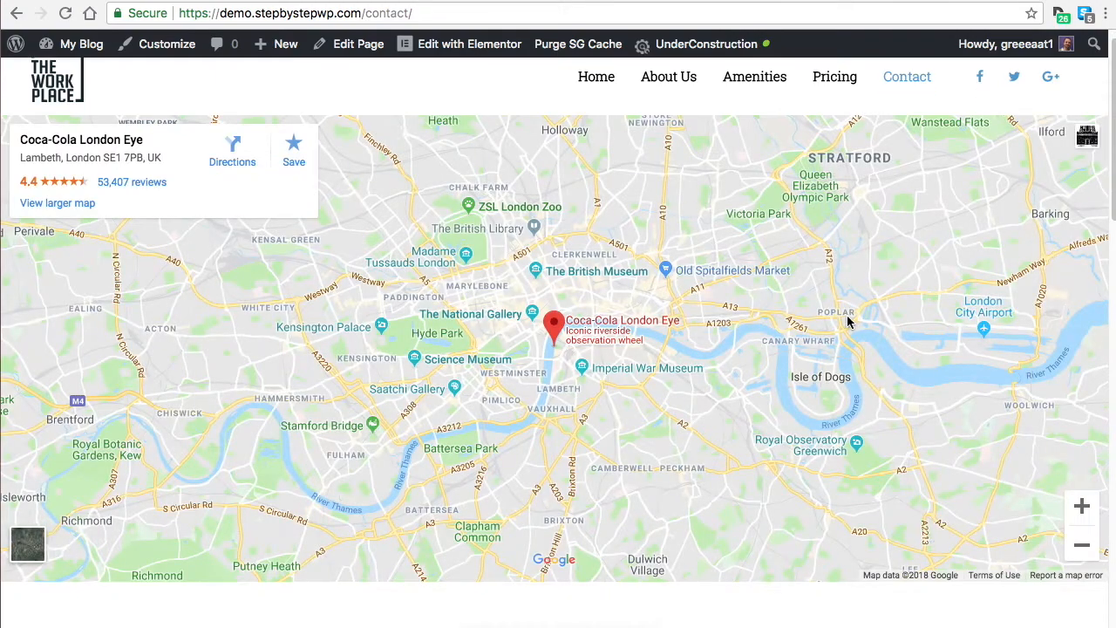
{"action": "scroll", "coordinate": [843, 316], "scroll_direction": "down", "scroll_amount": 5}
{"action": "scroll", "coordinate": [839, 316], "scroll_direction": "up", "scroll_amount": 5}
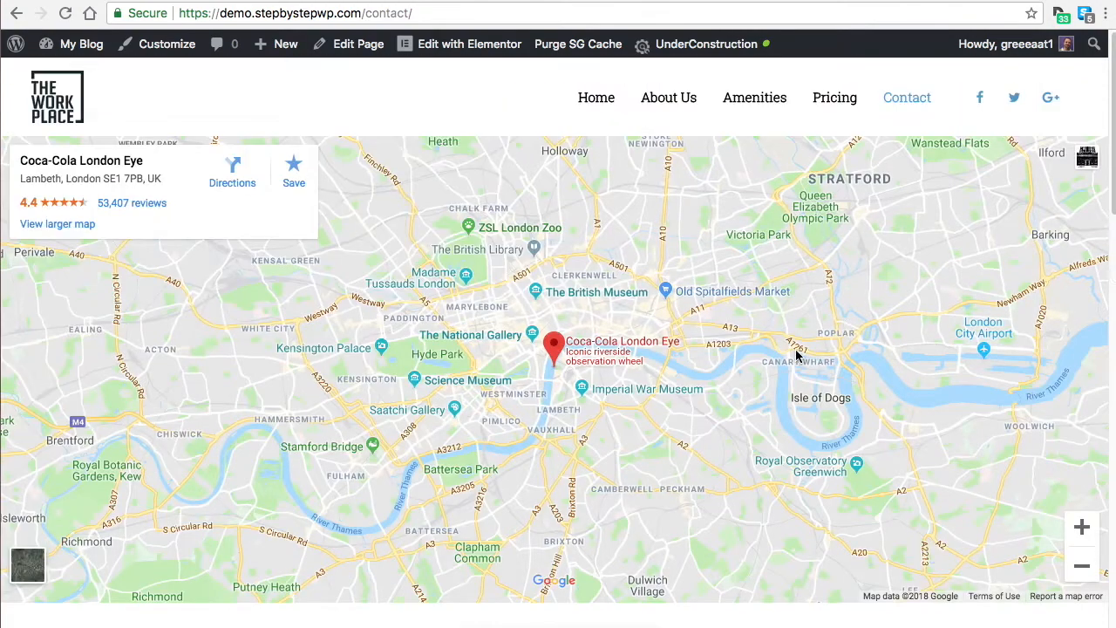
{"action": "scroll", "coordinate": [697, 338], "scroll_direction": "down", "scroll_amount": 5}
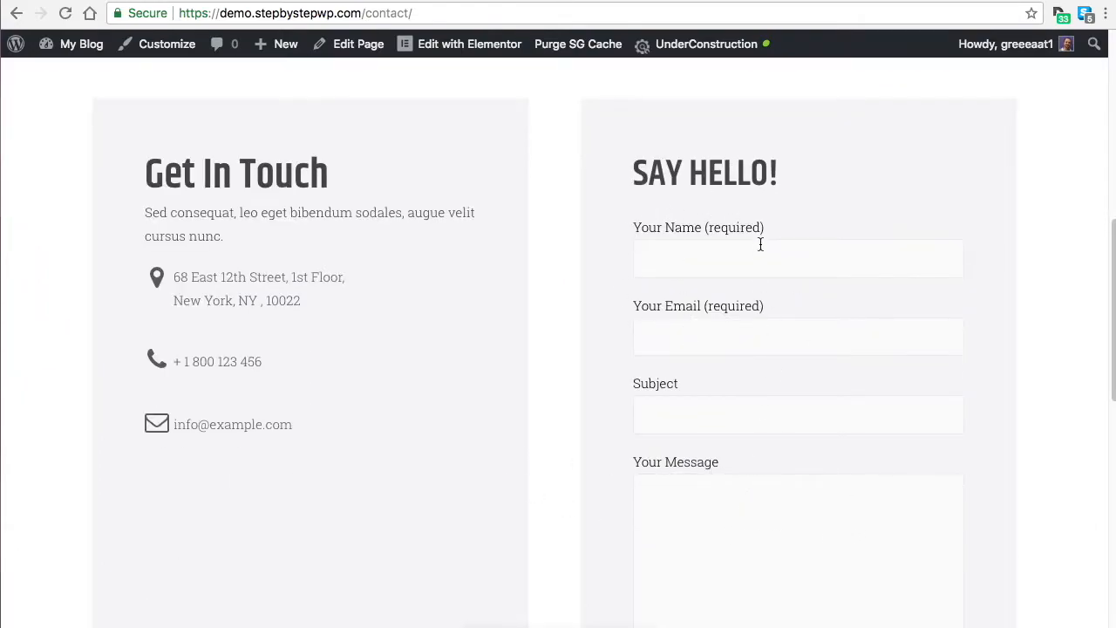
{"action": "scroll", "coordinate": [743, 350], "scroll_direction": "up", "scroll_amount": 5}
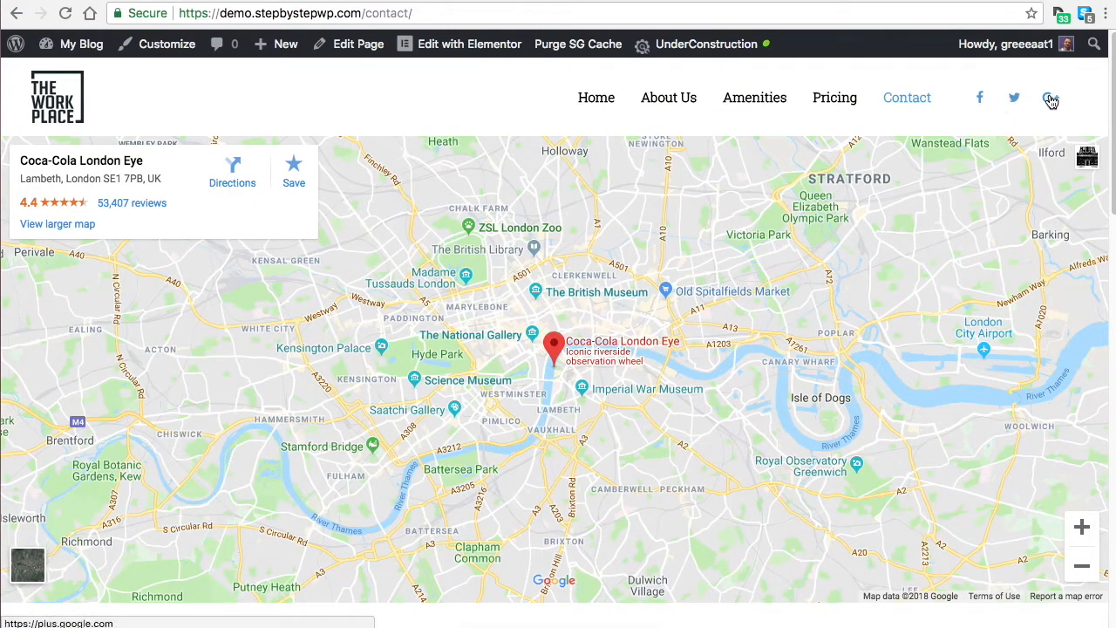
{"action": "left_click", "coordinate": [598, 98]}
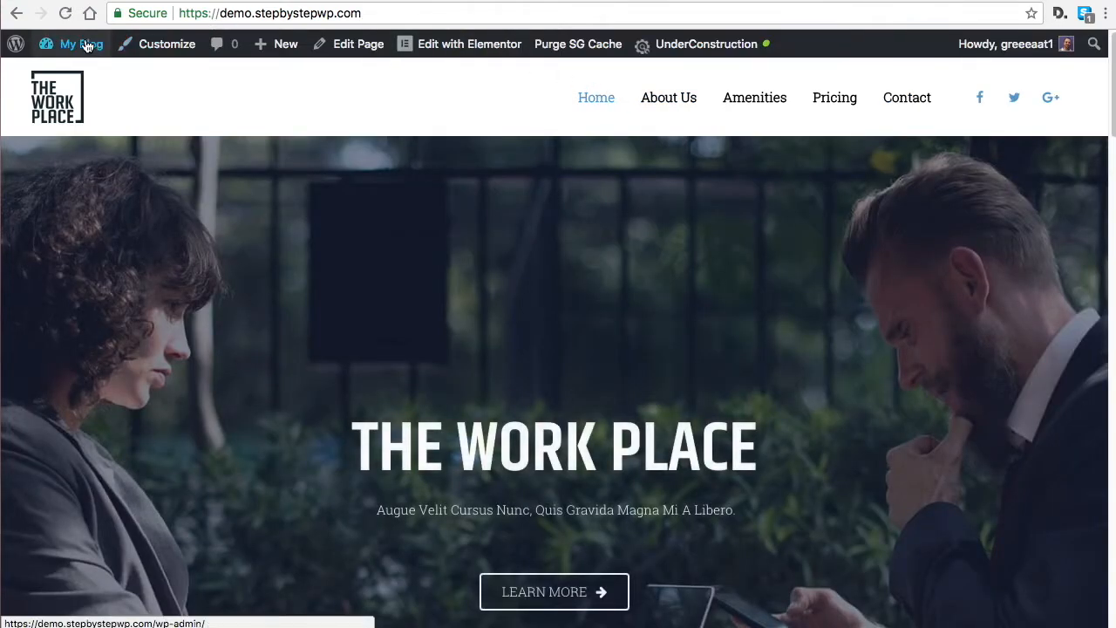
Go back to the WordPress dashboard, browse the imported images in the Media Library and open the Pages list.
{"action": "left_click", "coordinate": [75, 77]}
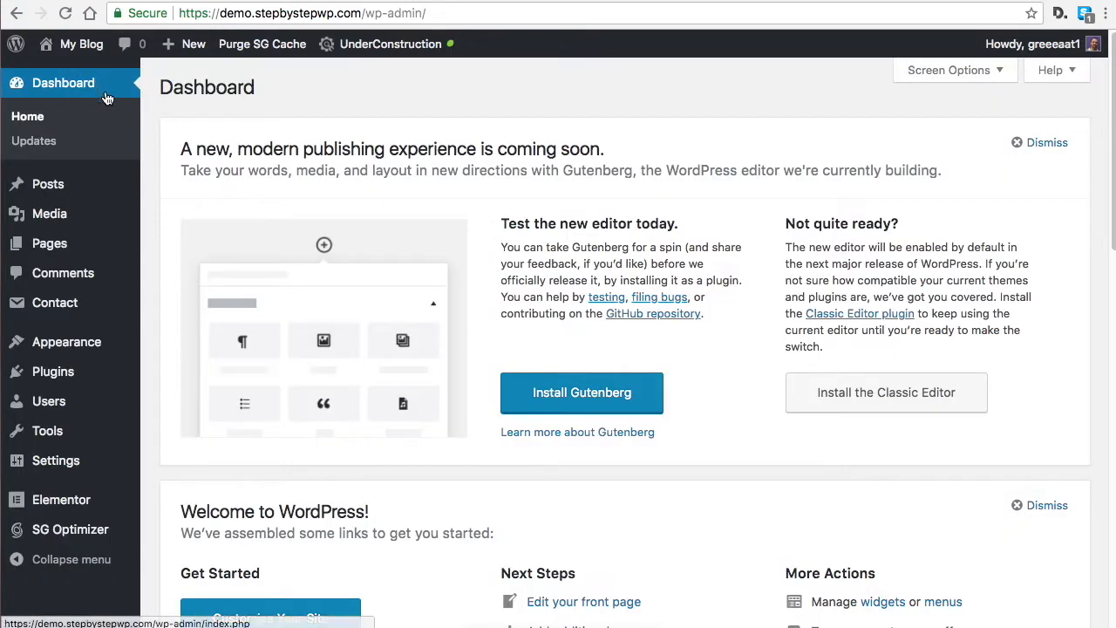
{"action": "left_click", "coordinate": [69, 218]}
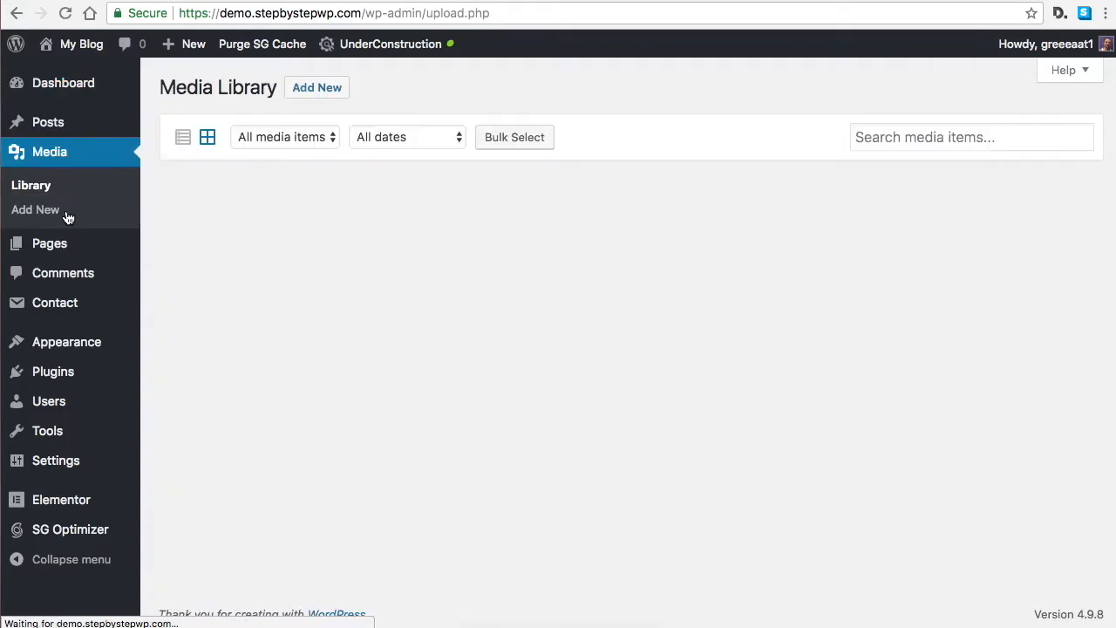
{"action": "scroll", "coordinate": [683, 311], "scroll_direction": "down", "scroll_amount": 5}
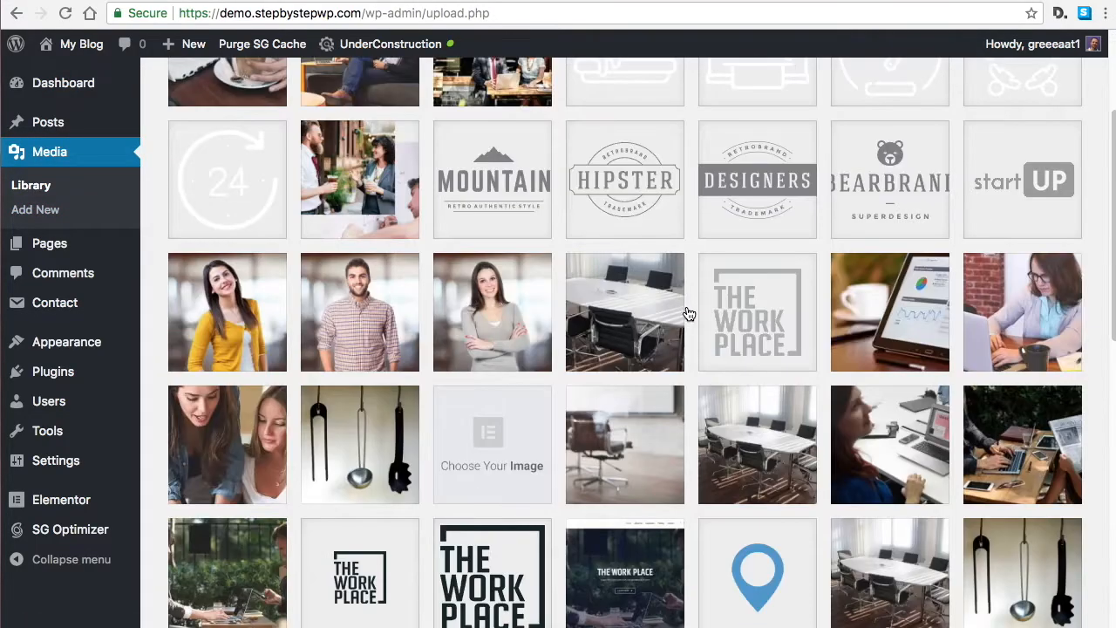
{"action": "scroll", "coordinate": [711, 328], "scroll_direction": "down", "scroll_amount": 4}
{"action": "scroll", "coordinate": [712, 329], "scroll_direction": "up", "scroll_amount": 9}
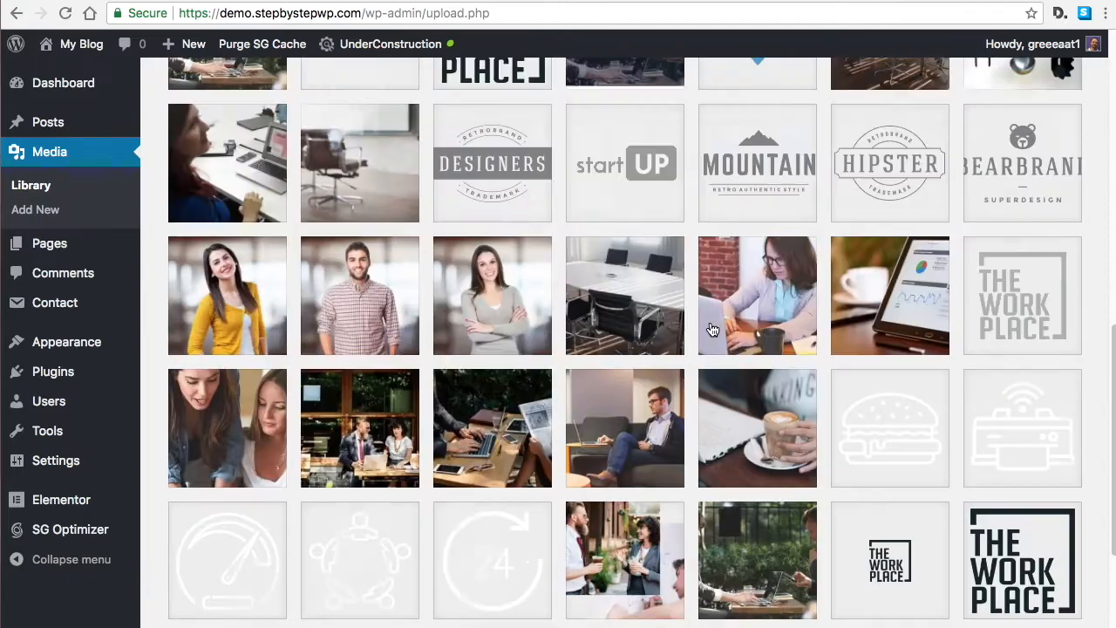
{"action": "left_click", "coordinate": [78, 251]}
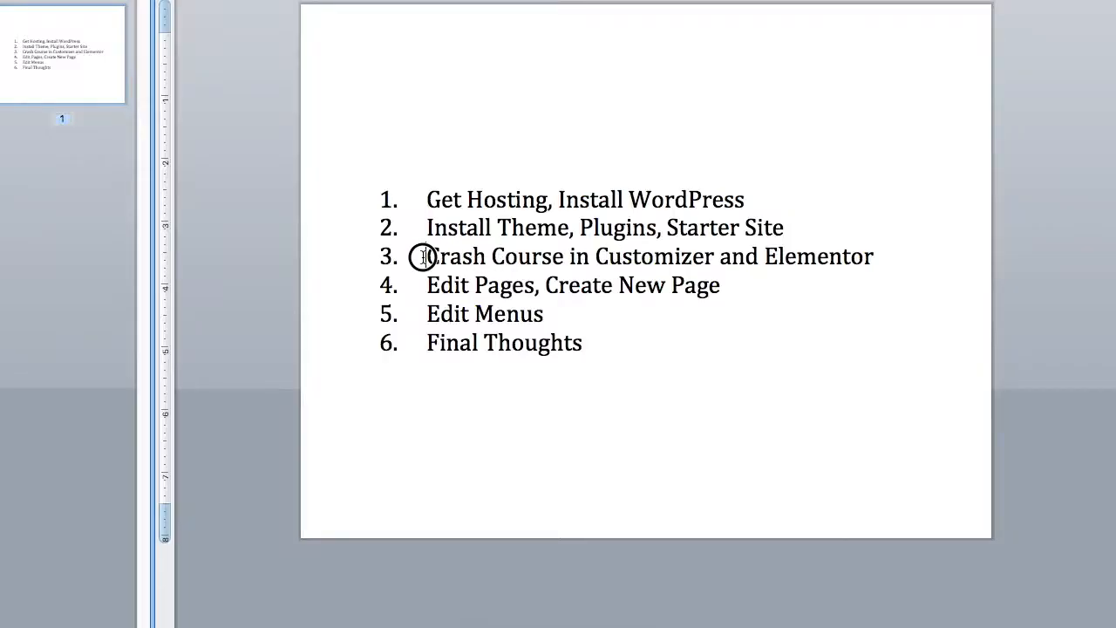
{"action": "left_click_drag", "start_coordinate": [426, 257], "coordinate": [888, 261]}
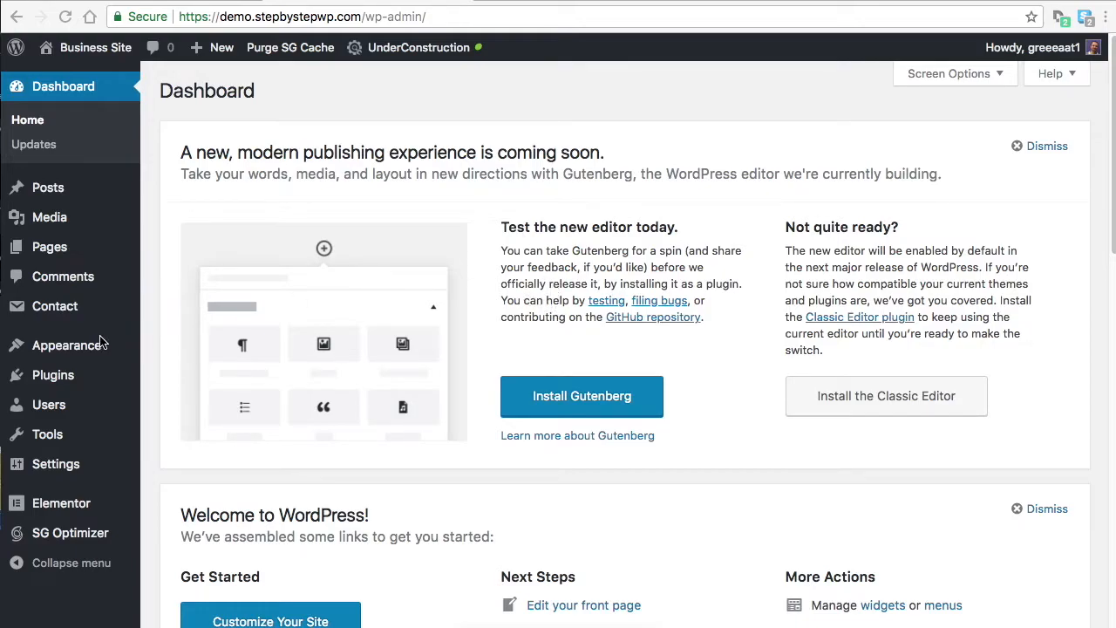
Open the theme Customizer for the site.
{"action": "mouse_move", "coordinate": [82, 350]}
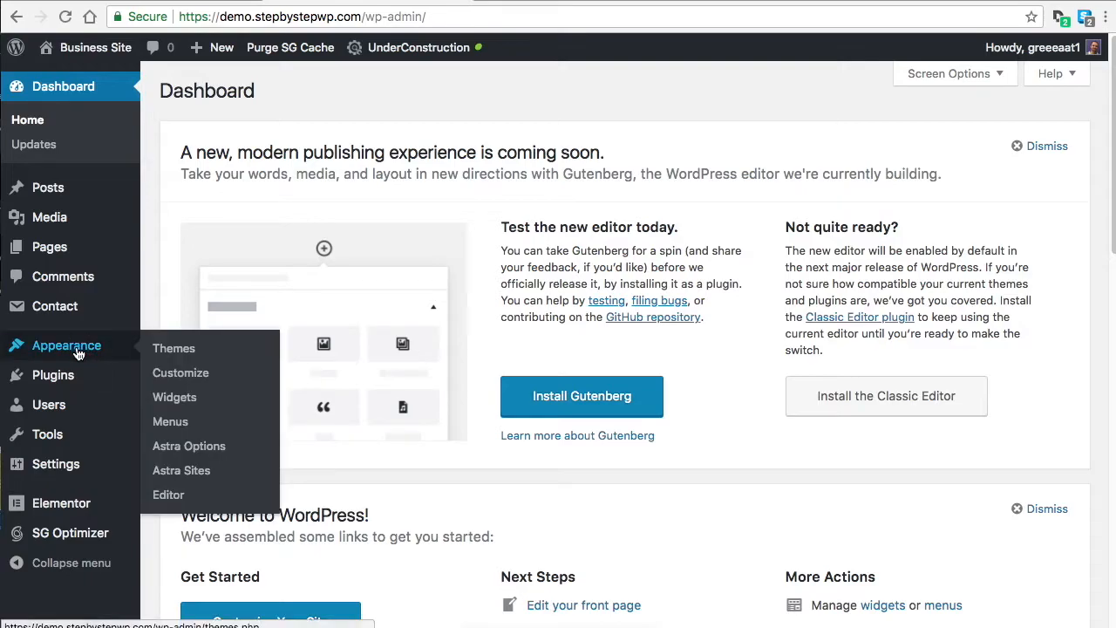
{"action": "left_click", "coordinate": [186, 377]}
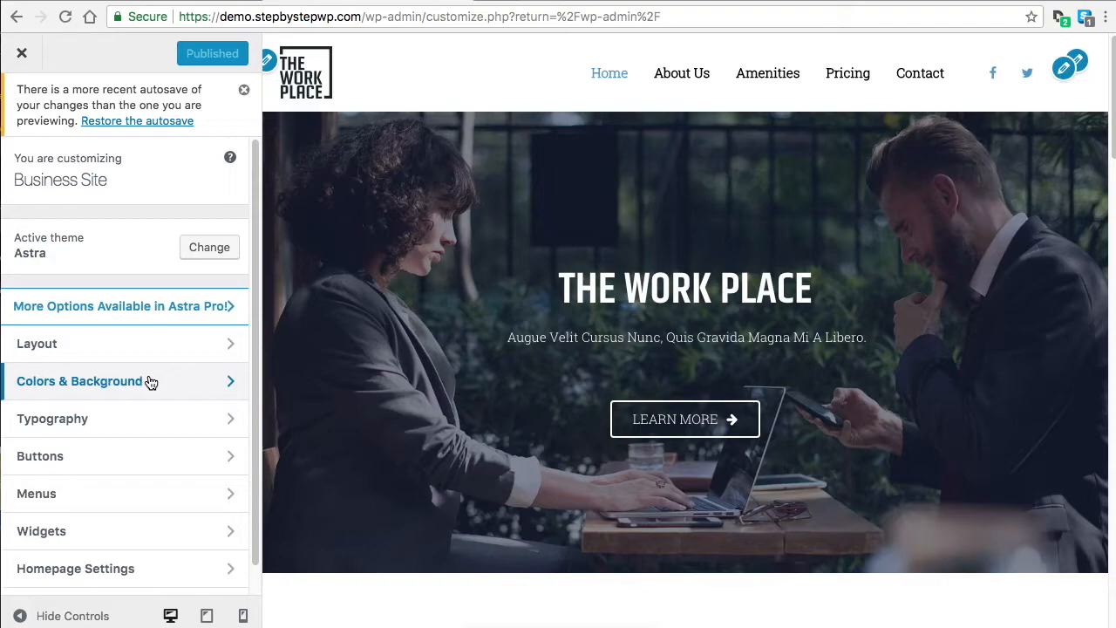
Look through the header's Site Identity settings, including the logo, retina logo, logo width and site title.
{"action": "left_click", "coordinate": [149, 345]}
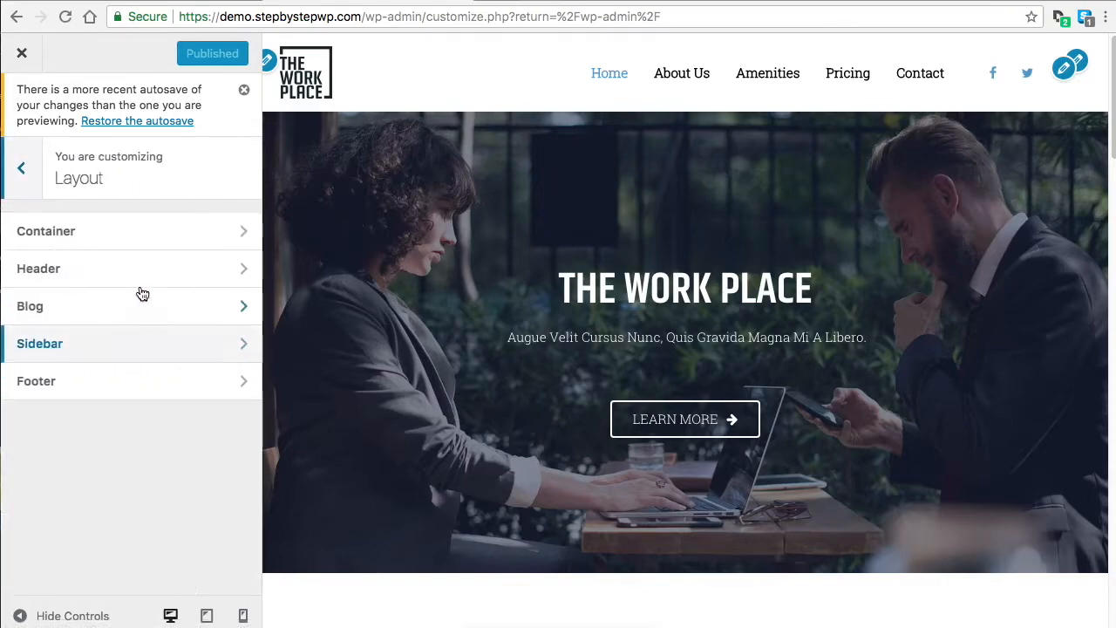
{"action": "left_click", "coordinate": [125, 272]}
{"action": "left_click", "coordinate": [121, 233]}
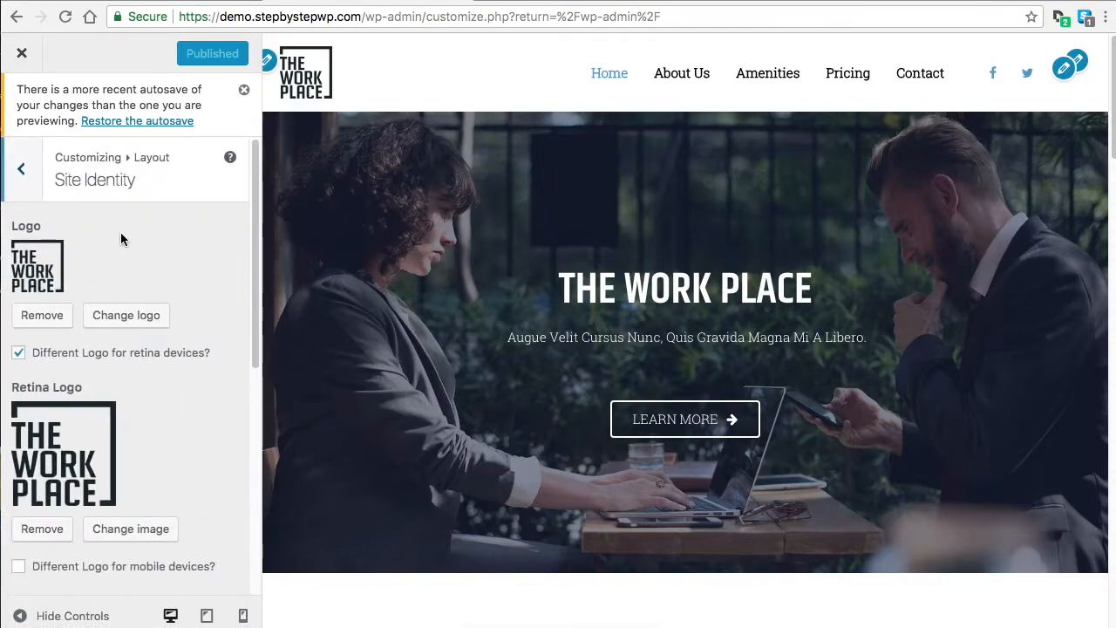
{"action": "scroll", "coordinate": [205, 370], "scroll_direction": "down", "scroll_amount": 3}
{"action": "scroll", "coordinate": [206, 371], "scroll_direction": "down", "scroll_amount": 2}
{"action": "mouse_move", "coordinate": [120, 482]}
{"action": "left_mouse_down"}
{"action": "mouse_move", "coordinate": [15, 480]}
{"action": "mouse_move", "coordinate": [117, 478]}
{"action": "left_mouse_up"}
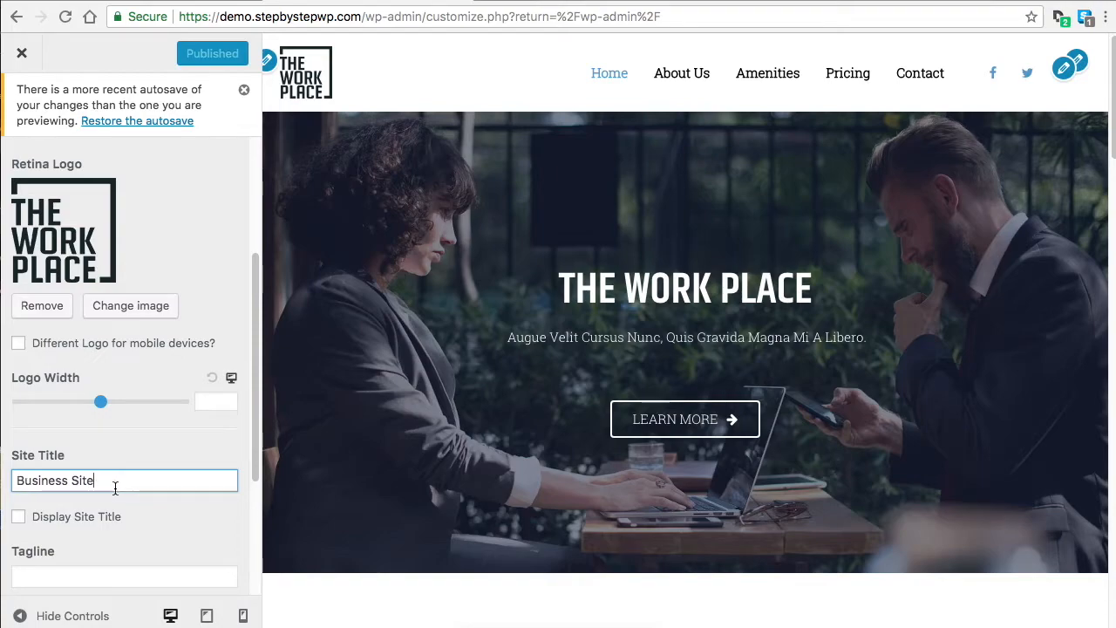
{"action": "scroll", "coordinate": [146, 440], "scroll_direction": "up", "scroll_amount": 3}
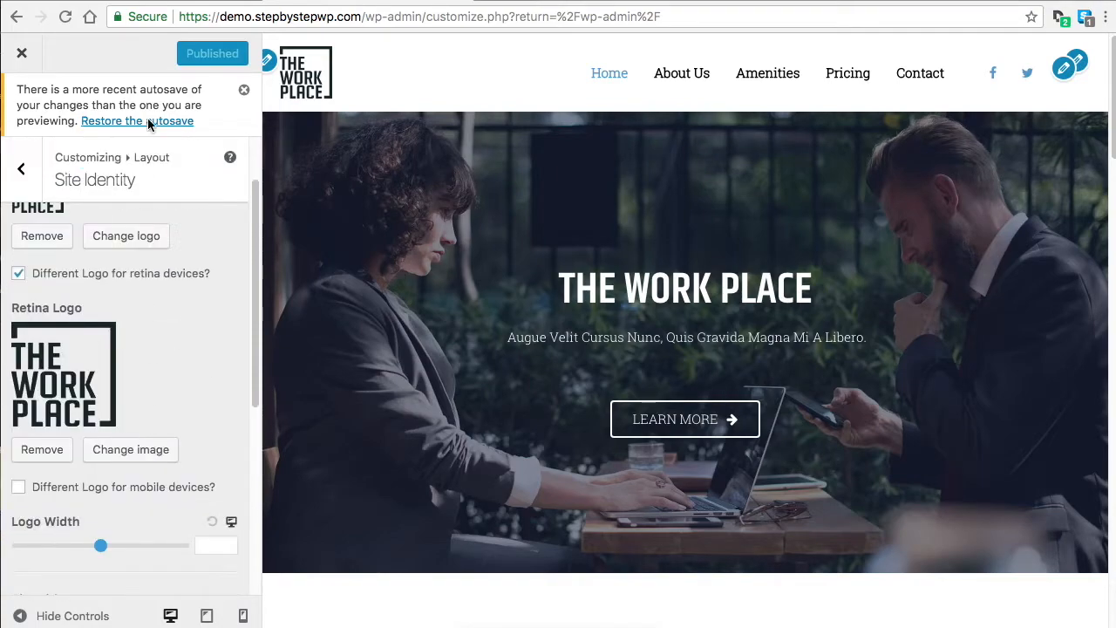
{"action": "left_click", "coordinate": [22, 170]}
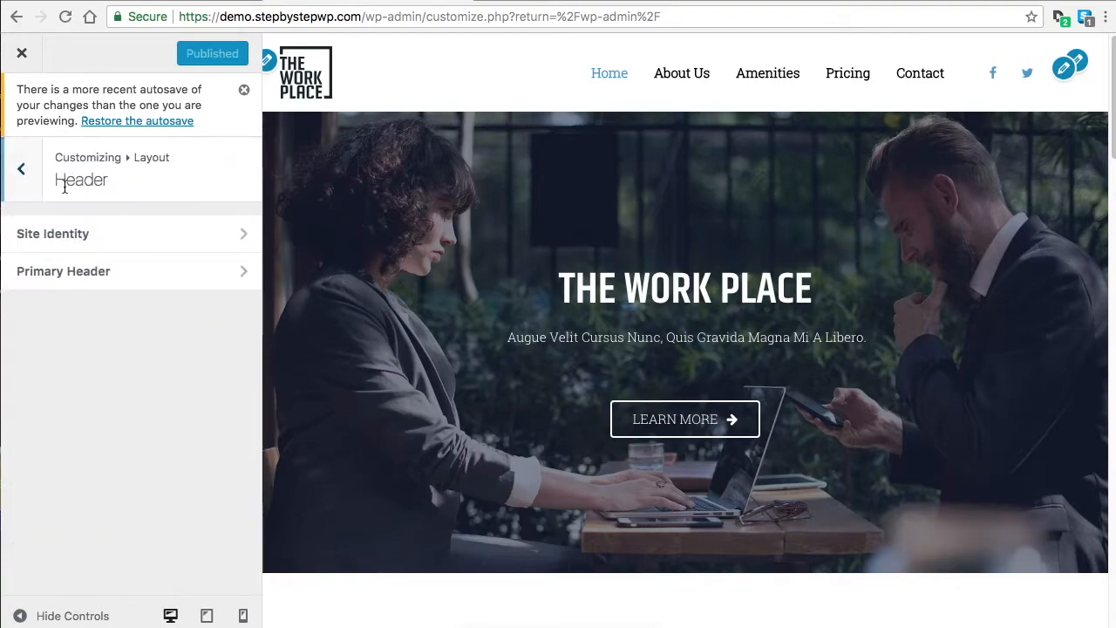
{"action": "left_click", "coordinate": [22, 168]}
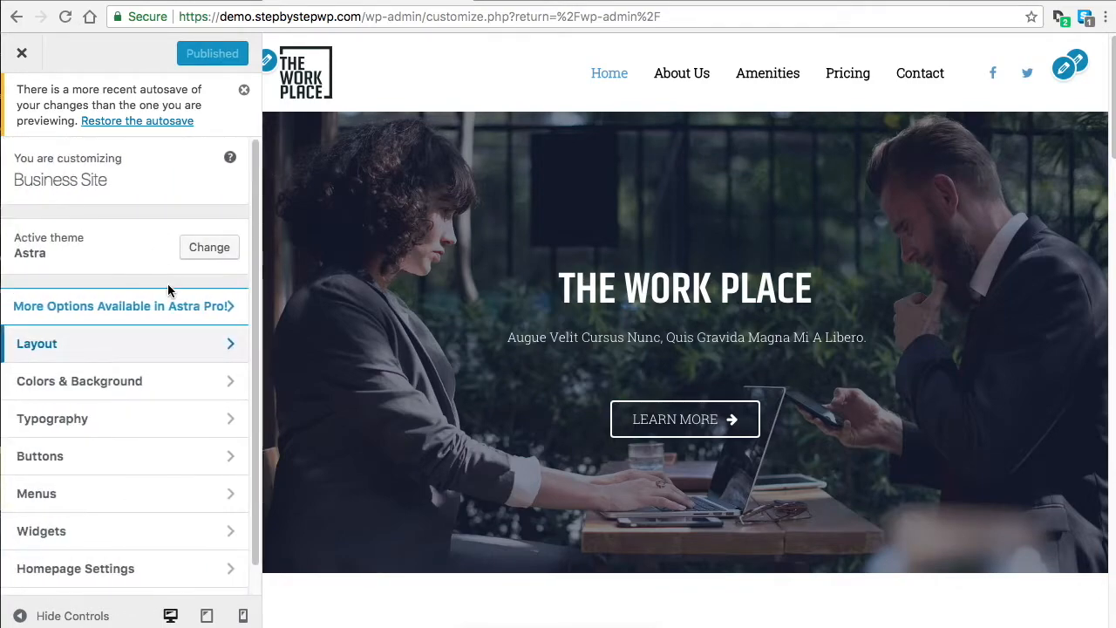
Open the Base Typography settings and review the font options for body content and headings.
{"action": "left_click", "coordinate": [127, 430]}
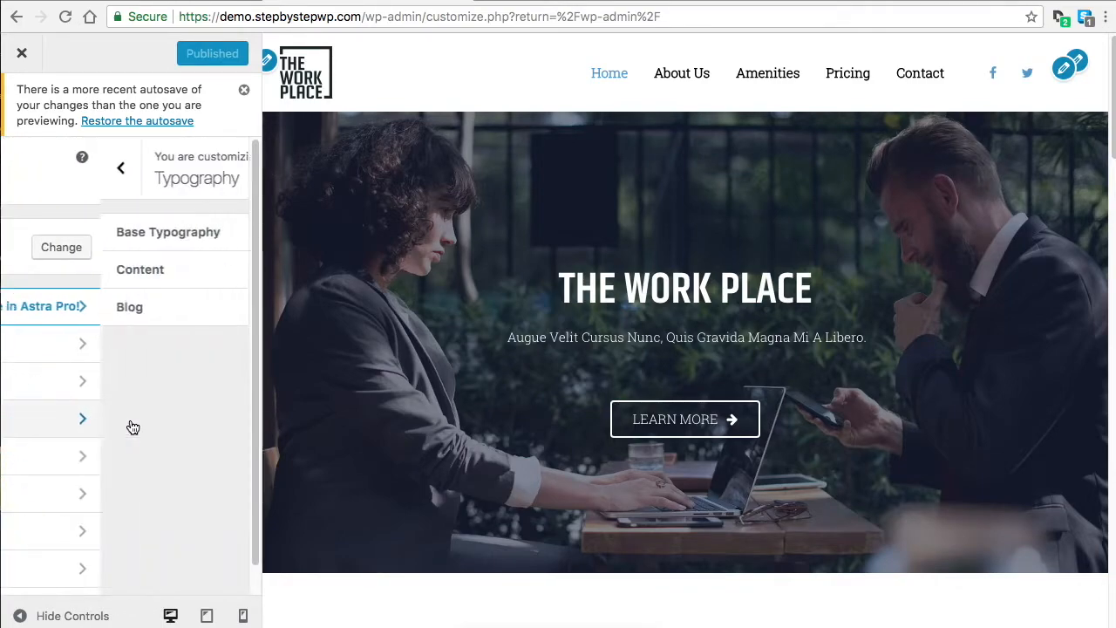
{"action": "left_click", "coordinate": [150, 234]}
{"action": "scroll", "coordinate": [212, 308], "scroll_direction": "down", "scroll_amount": 1}
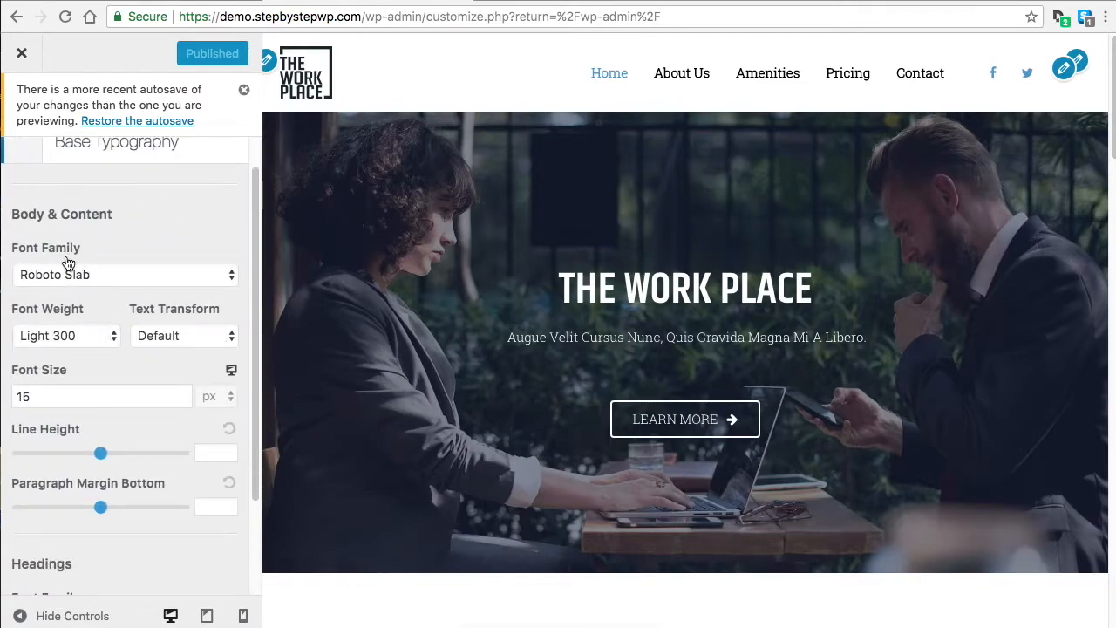
{"action": "scroll", "coordinate": [782, 304], "scroll_direction": "down", "scroll_amount": 6}
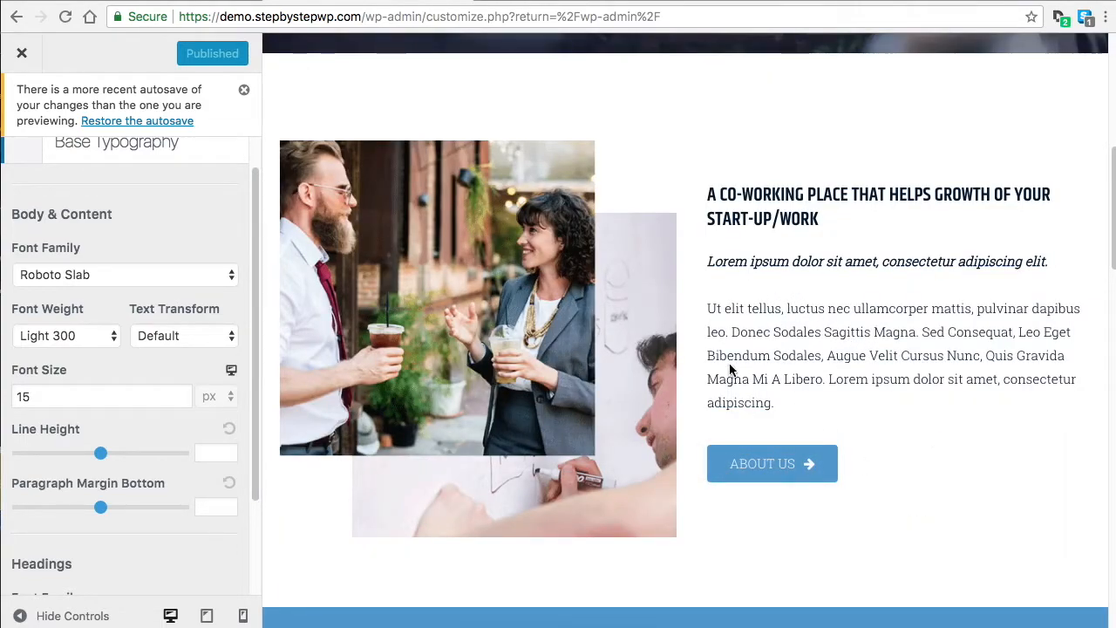
{"action": "scroll", "coordinate": [229, 384], "scroll_direction": "down", "scroll_amount": 3}
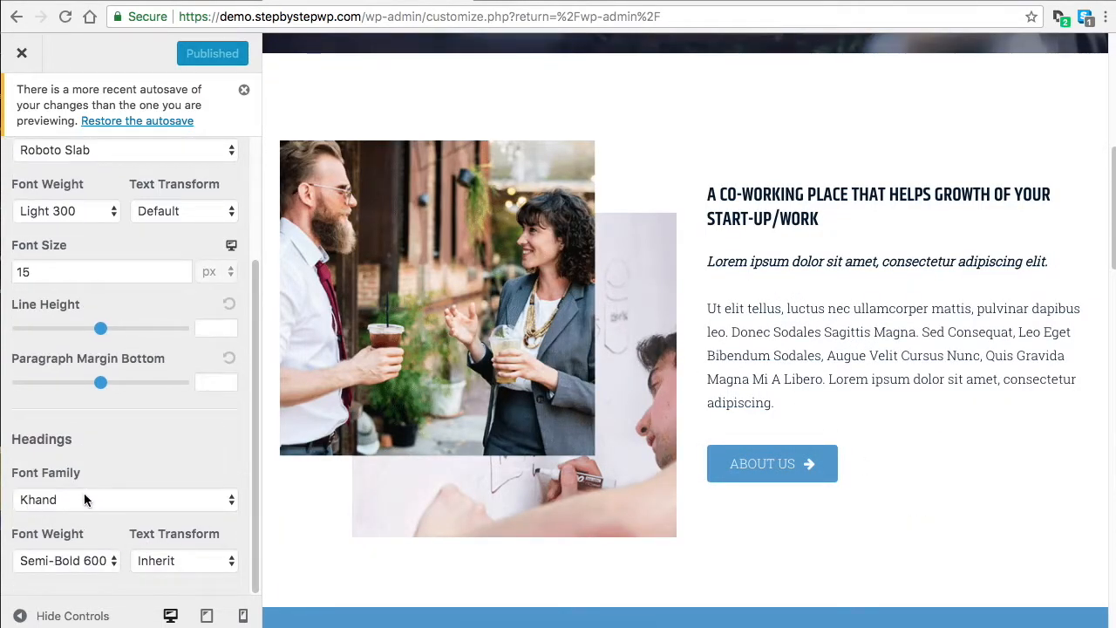
Compare the heading font with the paragraph font in the preview's co-working section, and return to the main Customizer options.
{"action": "left_click_drag", "start_coordinate": [730, 194], "coordinate": [822, 211]}
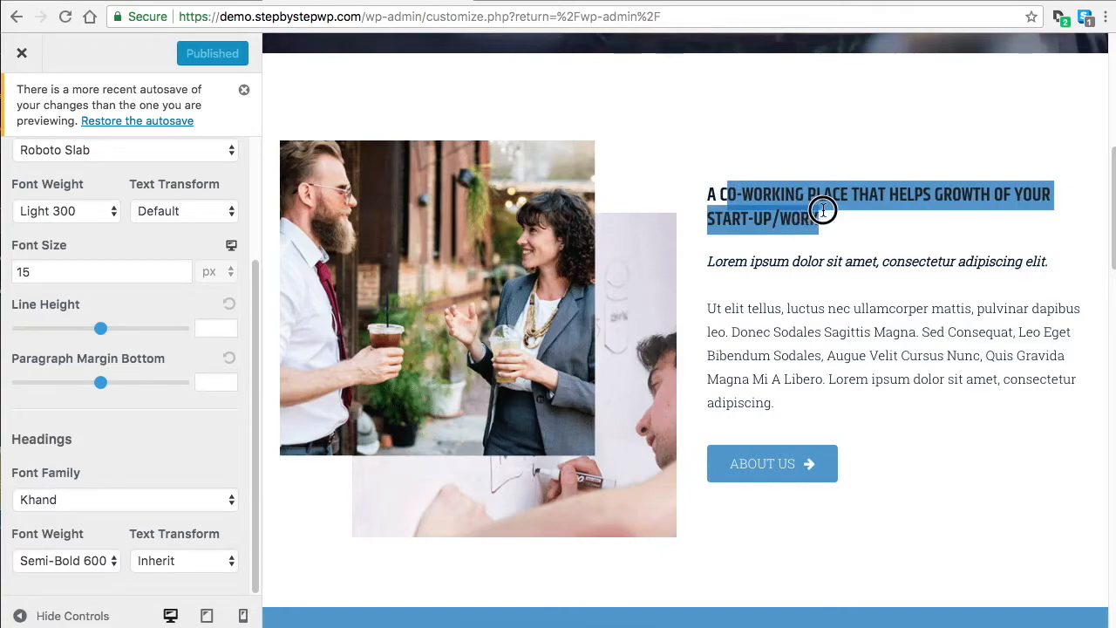
{"action": "left_click", "coordinate": [842, 227]}
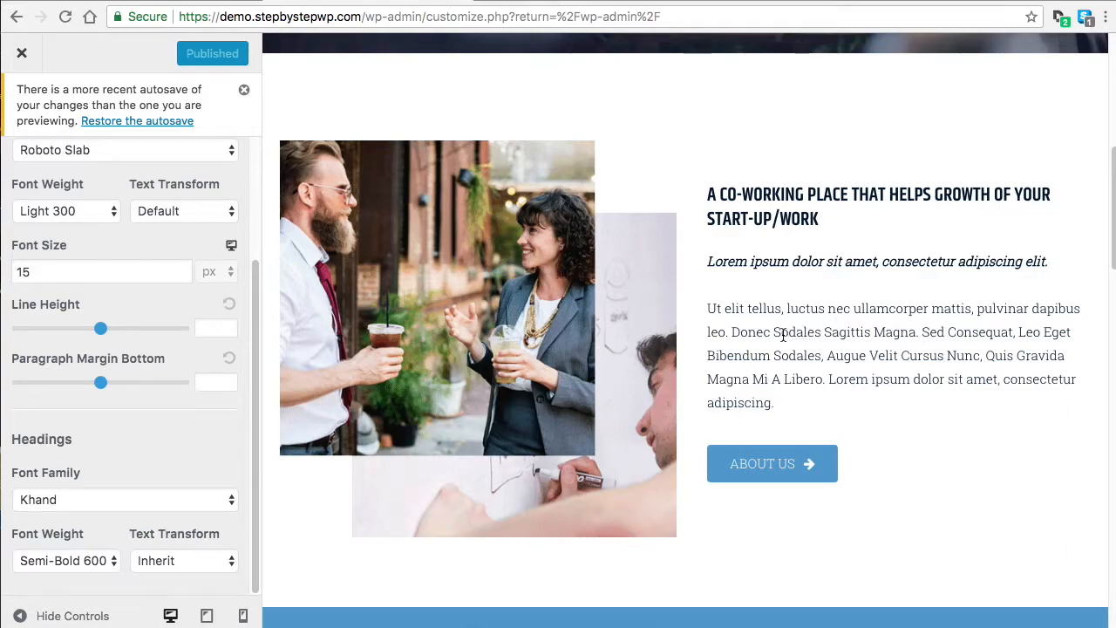
{"action": "left_click_drag", "start_coordinate": [741, 193], "coordinate": [798, 219]}
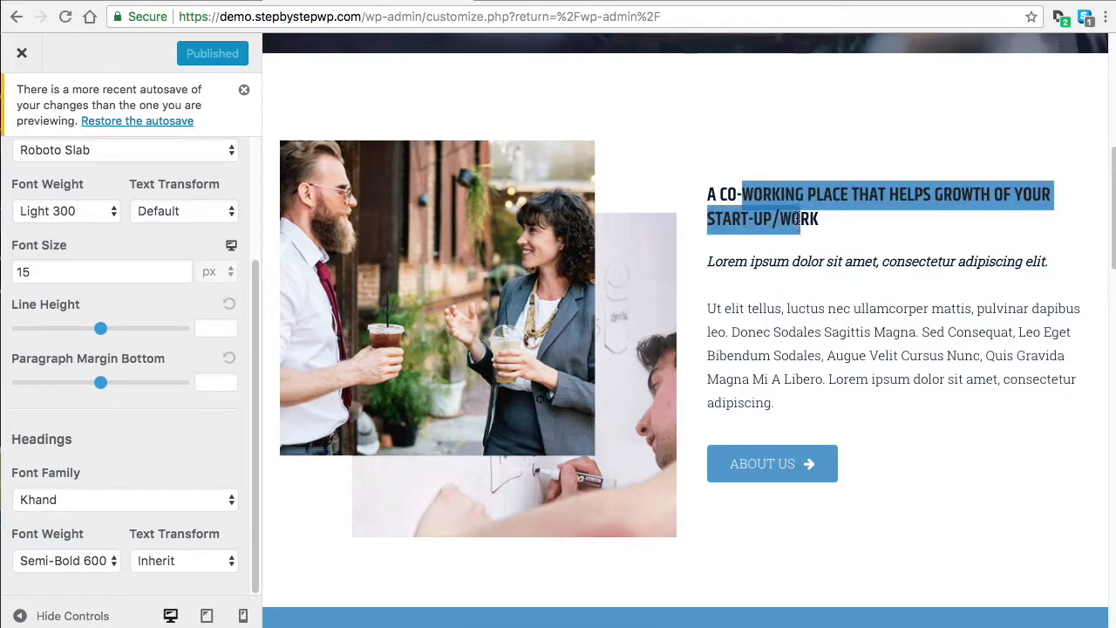
{"action": "left_click_drag", "start_coordinate": [787, 332], "coordinate": [846, 333]}
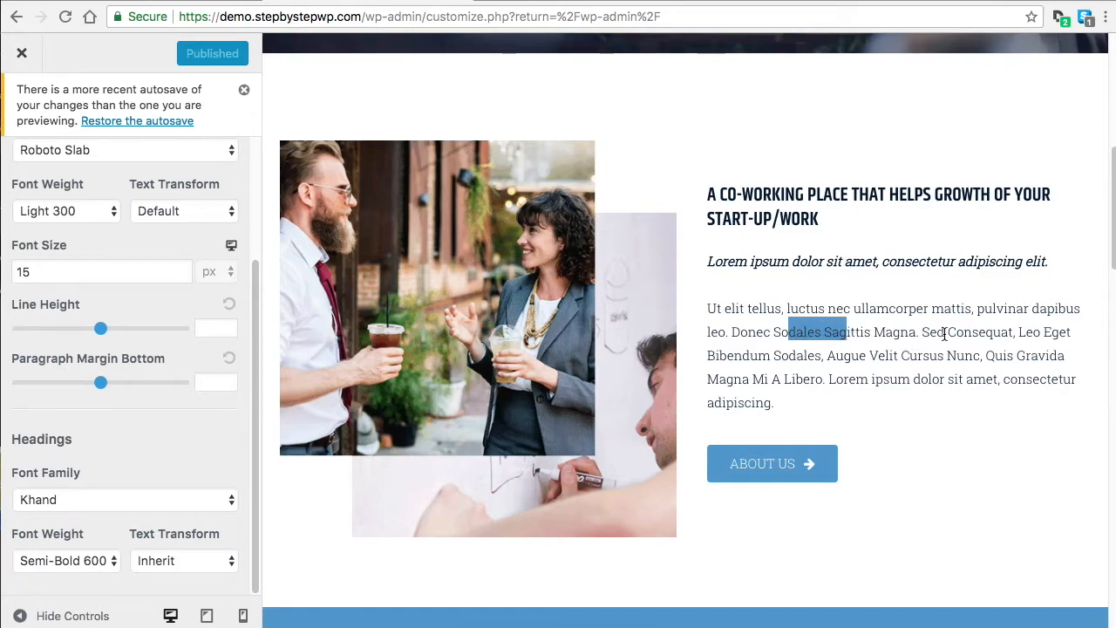
{"action": "left_click", "coordinate": [903, 356]}
{"action": "left_click_drag", "start_coordinate": [742, 195], "coordinate": [814, 218]}
{"action": "left_click_drag", "start_coordinate": [771, 333], "coordinate": [898, 370]}
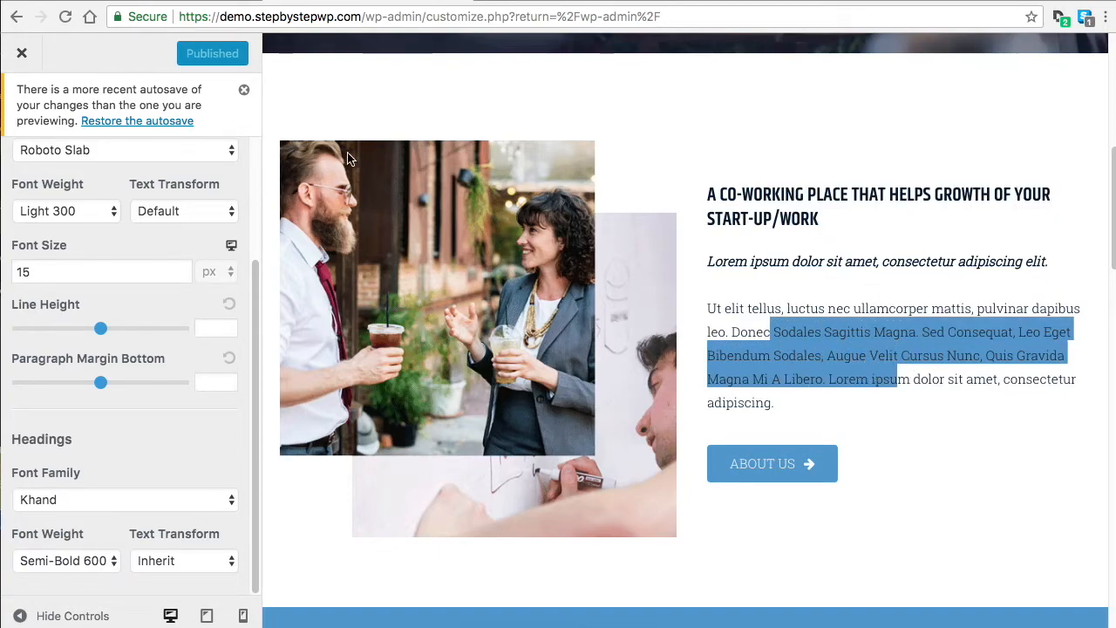
{"action": "scroll", "coordinate": [107, 159], "scroll_direction": "up", "scroll_amount": 3}
{"action": "left_click", "coordinate": [40, 163]}
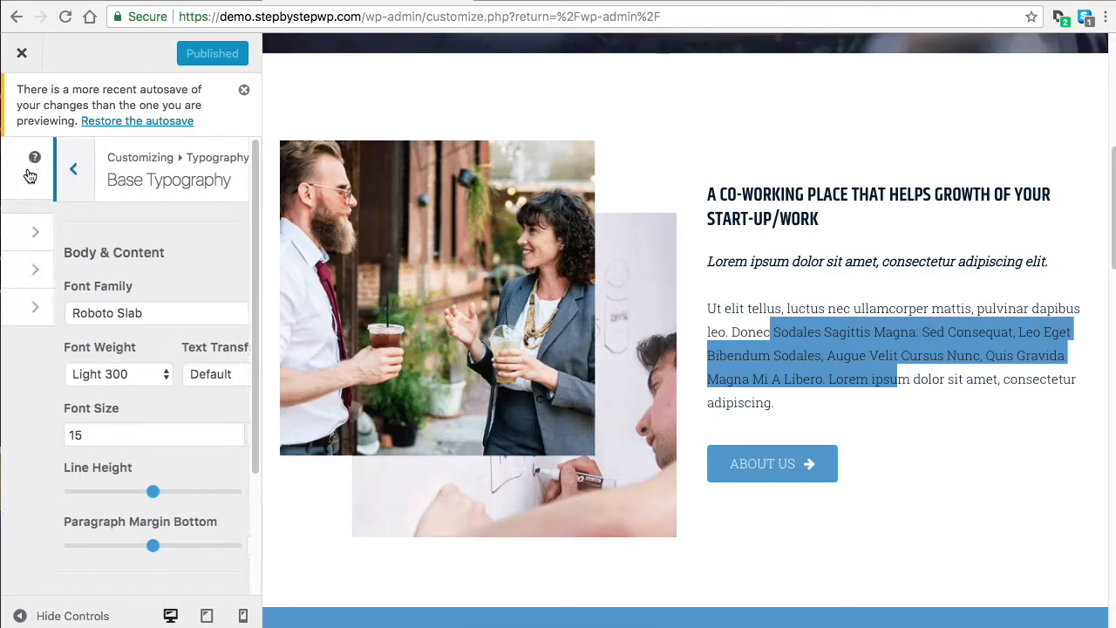
{"action": "left_click", "coordinate": [23, 166]}
Dismiss the autosave notice and review the theme's base color and button style settings.
{"action": "left_click", "coordinate": [245, 90]}
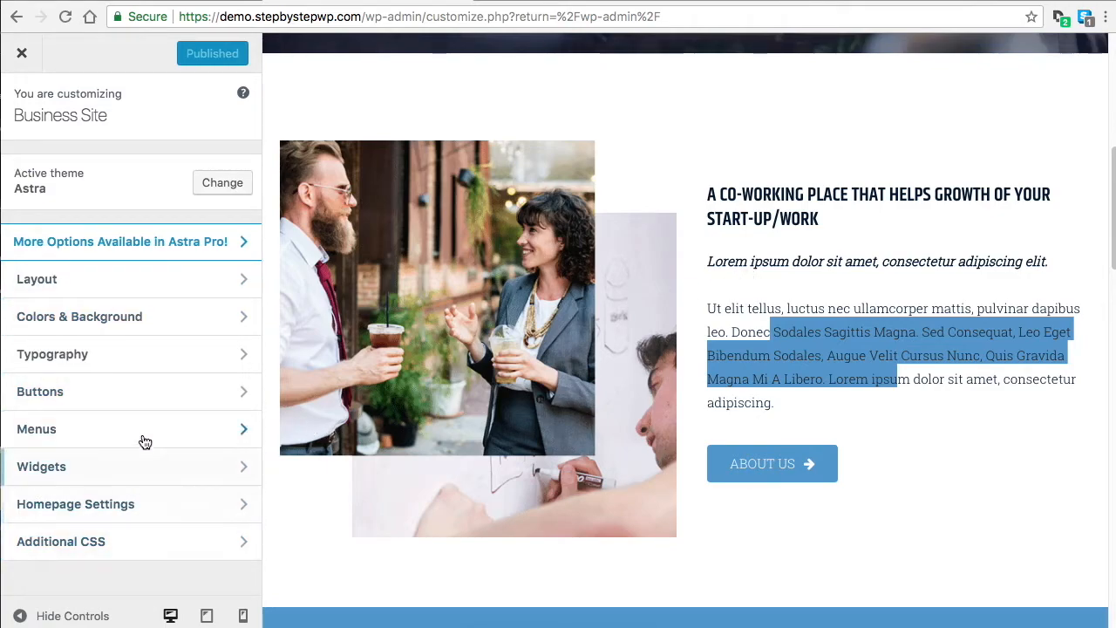
{"action": "left_click", "coordinate": [161, 317]}
{"action": "left_click", "coordinate": [129, 168]}
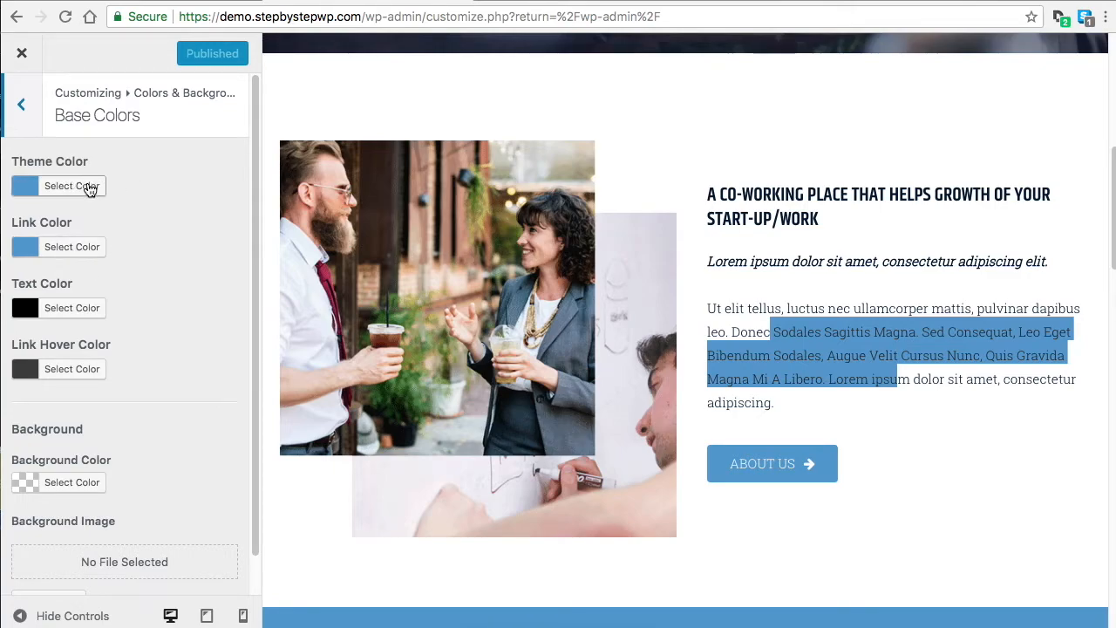
{"action": "scroll", "coordinate": [189, 445], "scroll_direction": "down", "scroll_amount": 2}
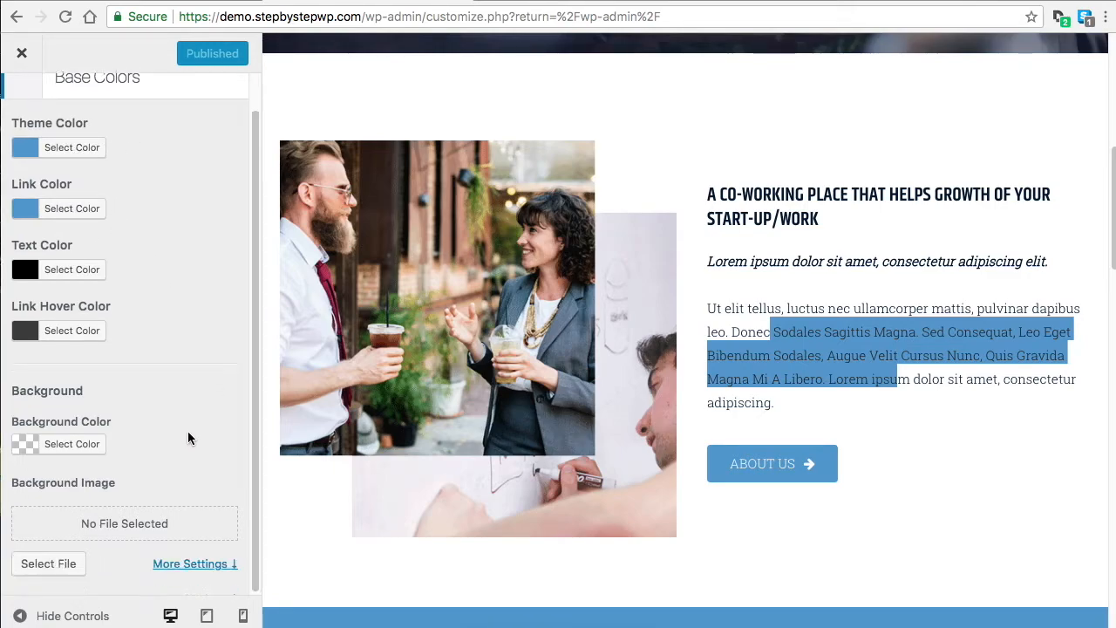
{"action": "scroll", "coordinate": [187, 436], "scroll_direction": "up", "scroll_amount": 2}
{"action": "left_click", "coordinate": [27, 119]}
{"action": "left_click", "coordinate": [23, 110]}
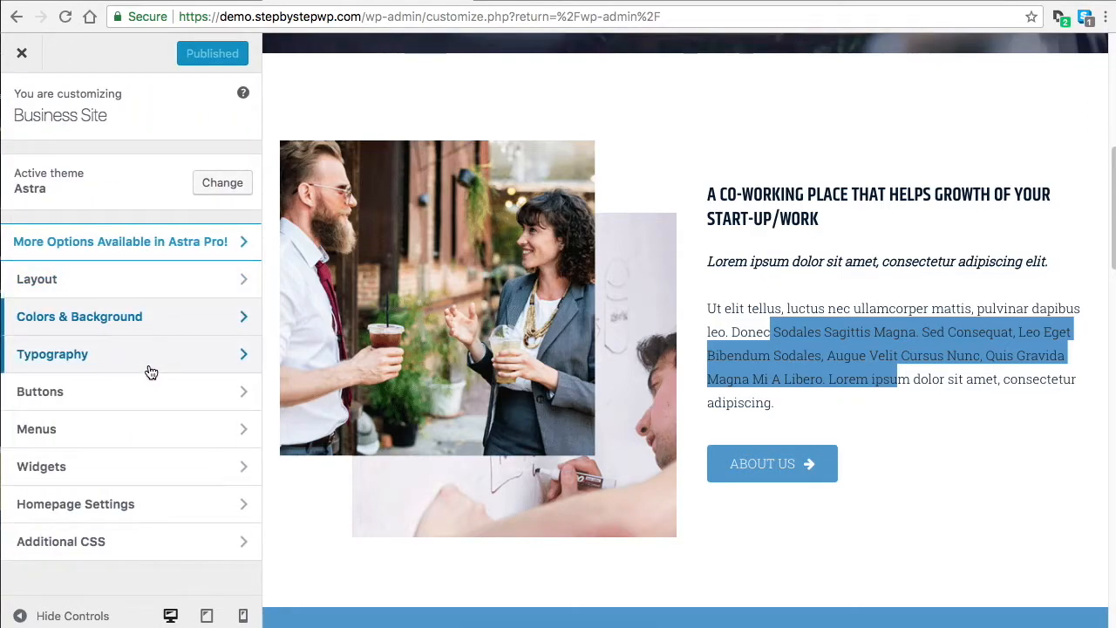
{"action": "left_click", "coordinate": [145, 408]}
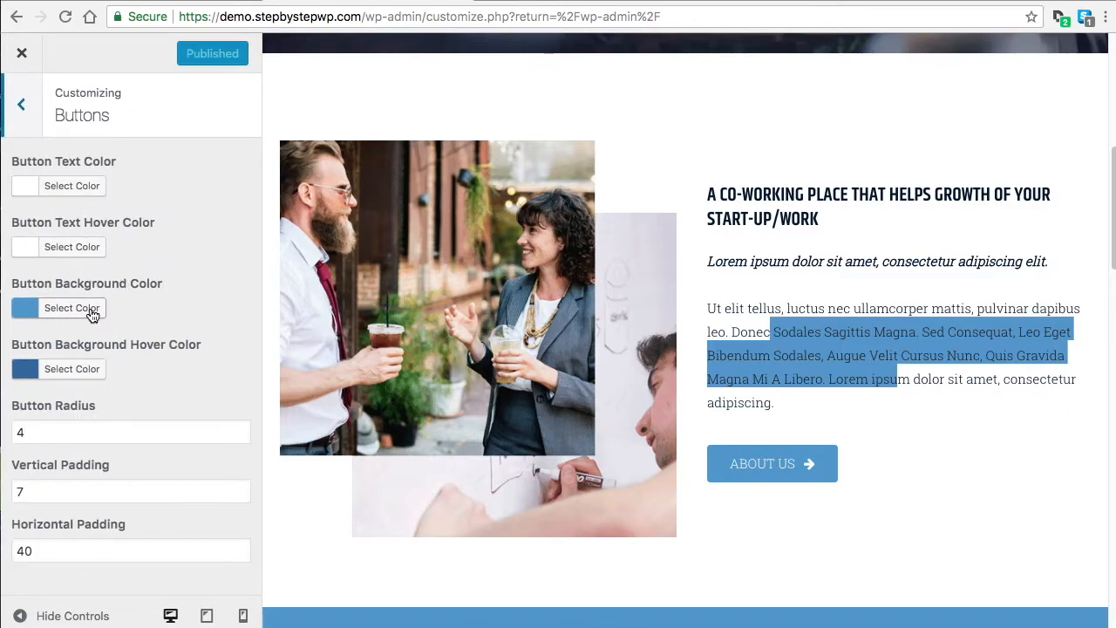
{"action": "left_click", "coordinate": [21, 104]}
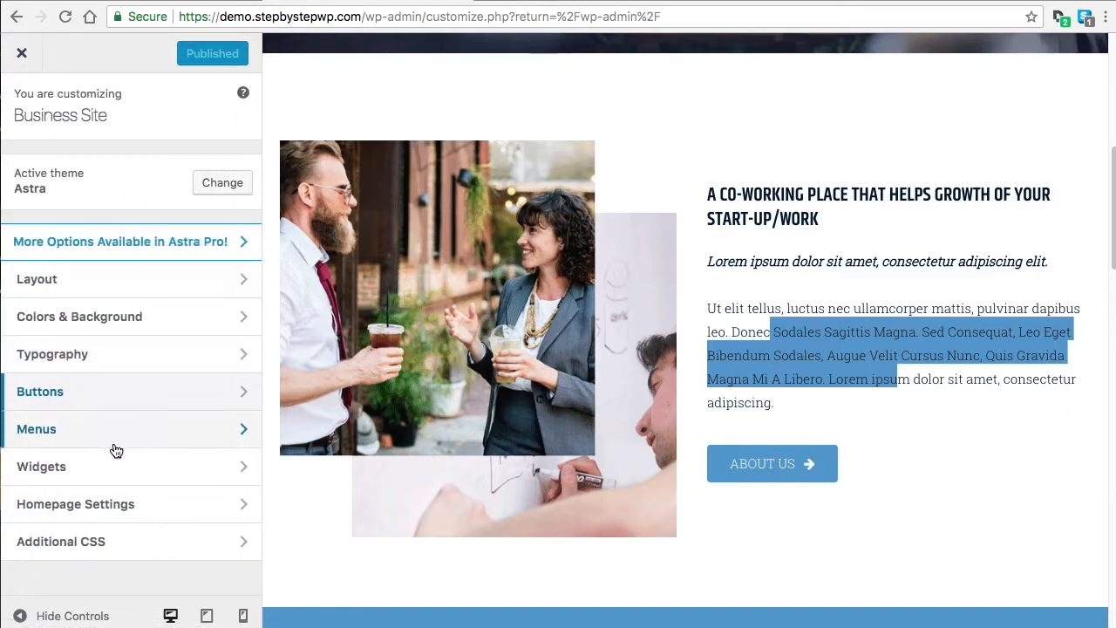
Open the widget areas list and examine the matching footer columns at the end of the page preview.
{"action": "left_click", "coordinate": [134, 468]}
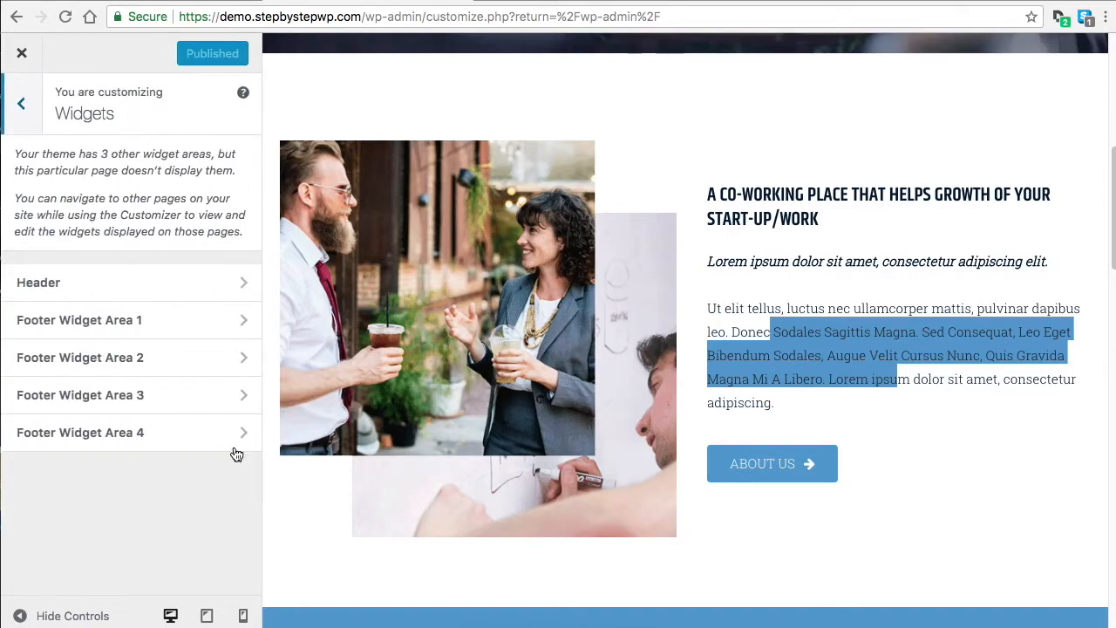
{"action": "scroll", "coordinate": [724, 373], "scroll_direction": "down", "scroll_amount": 6}
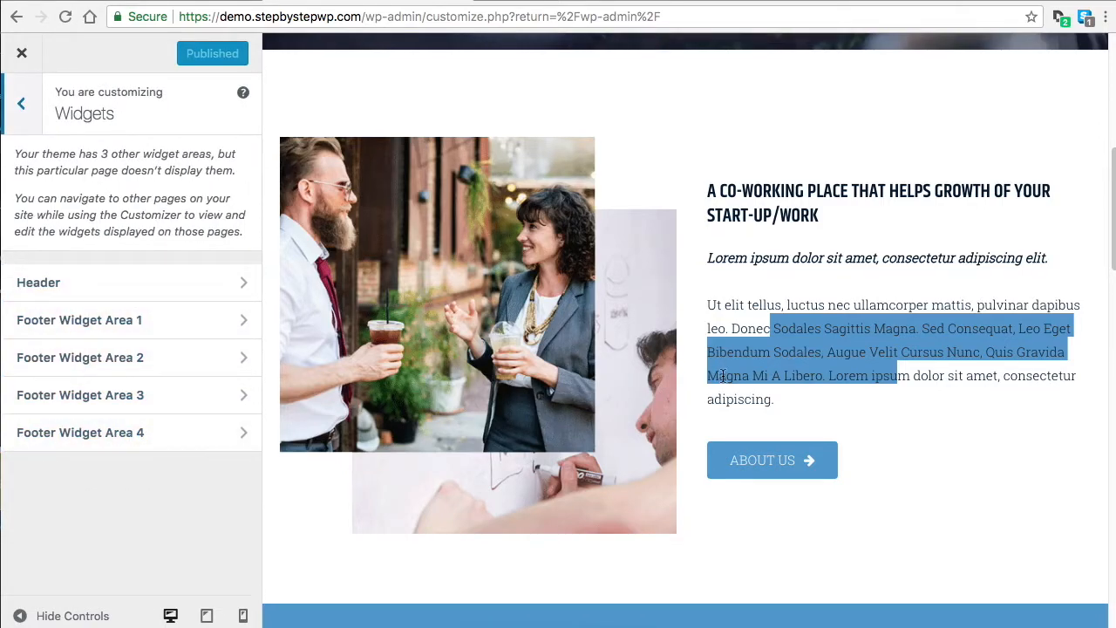
{"action": "scroll", "coordinate": [724, 373], "scroll_direction": "down", "scroll_amount": 5}
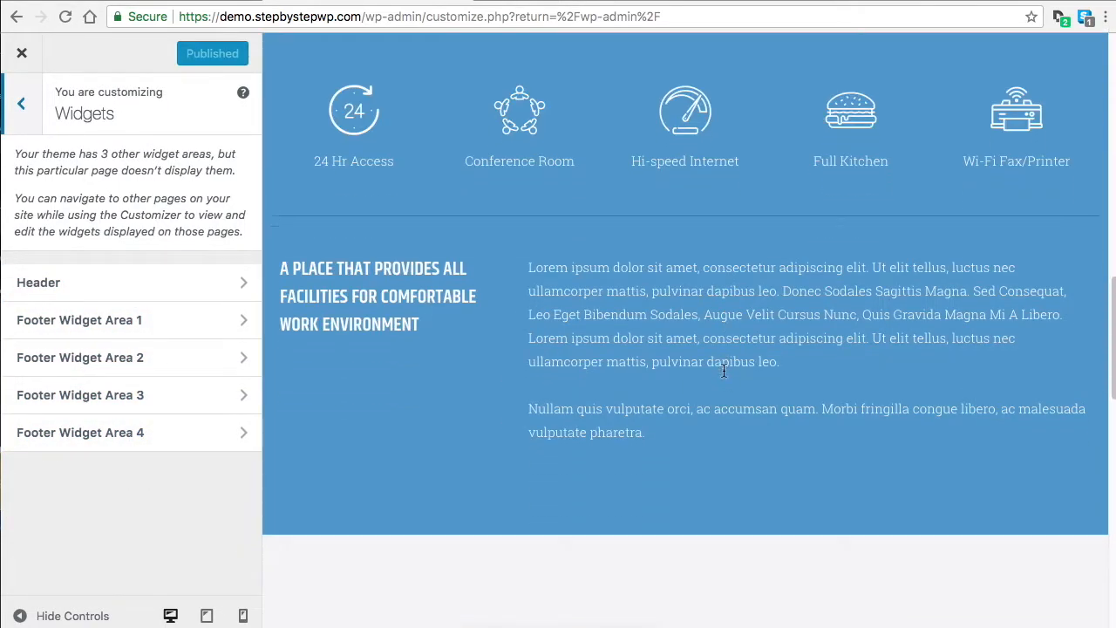
{"action": "scroll", "coordinate": [724, 373], "scroll_direction": "down", "scroll_amount": 8}
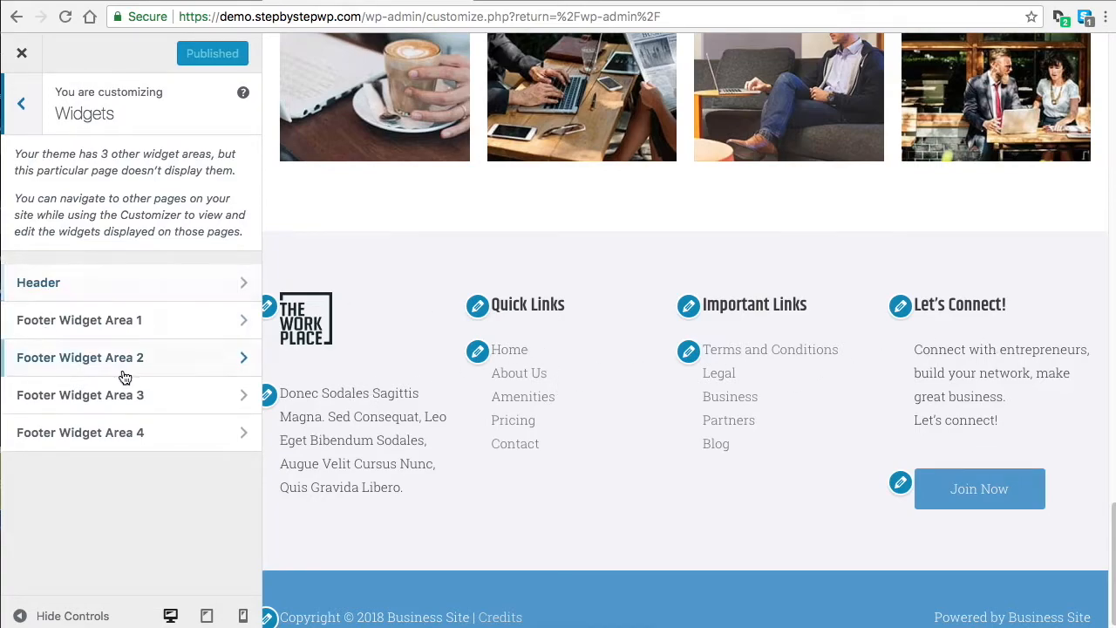
Inspect the social media buttons widget in the Header widget area, and return to the main Customizer options.
{"action": "left_click", "coordinate": [188, 289]}
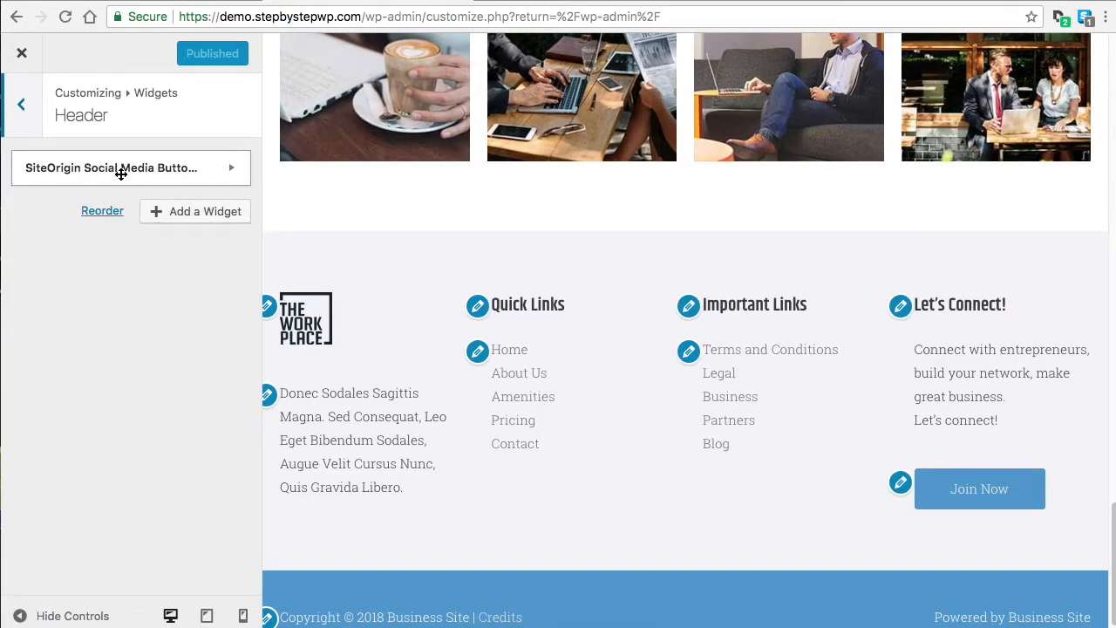
{"action": "scroll", "coordinate": [723, 393], "scroll_direction": "up", "scroll_amount": 15}
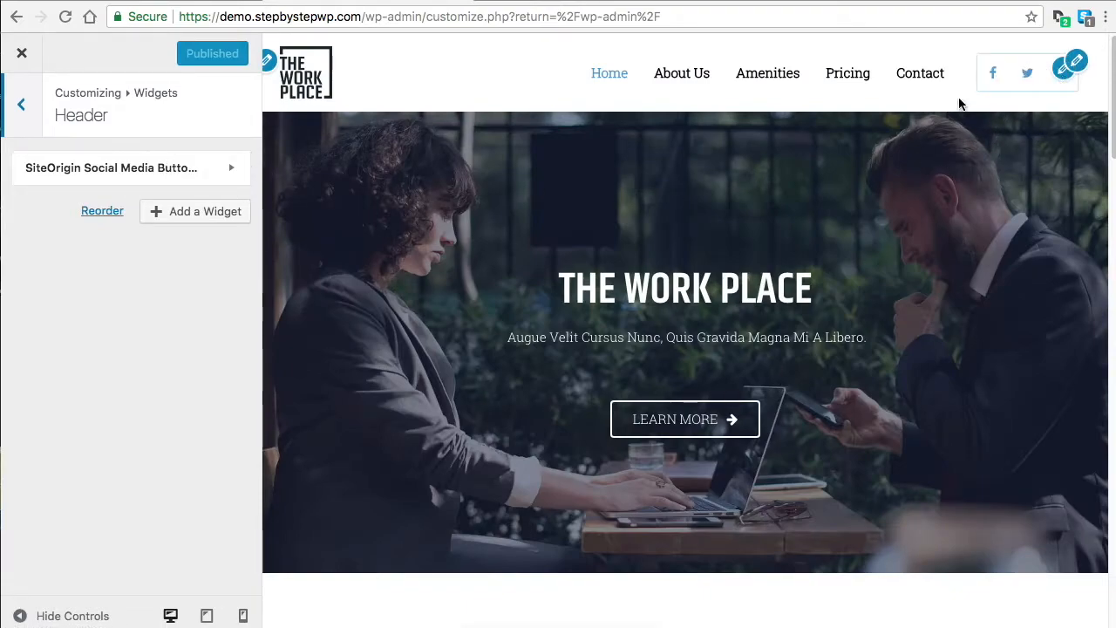
{"action": "left_click", "coordinate": [156, 169]}
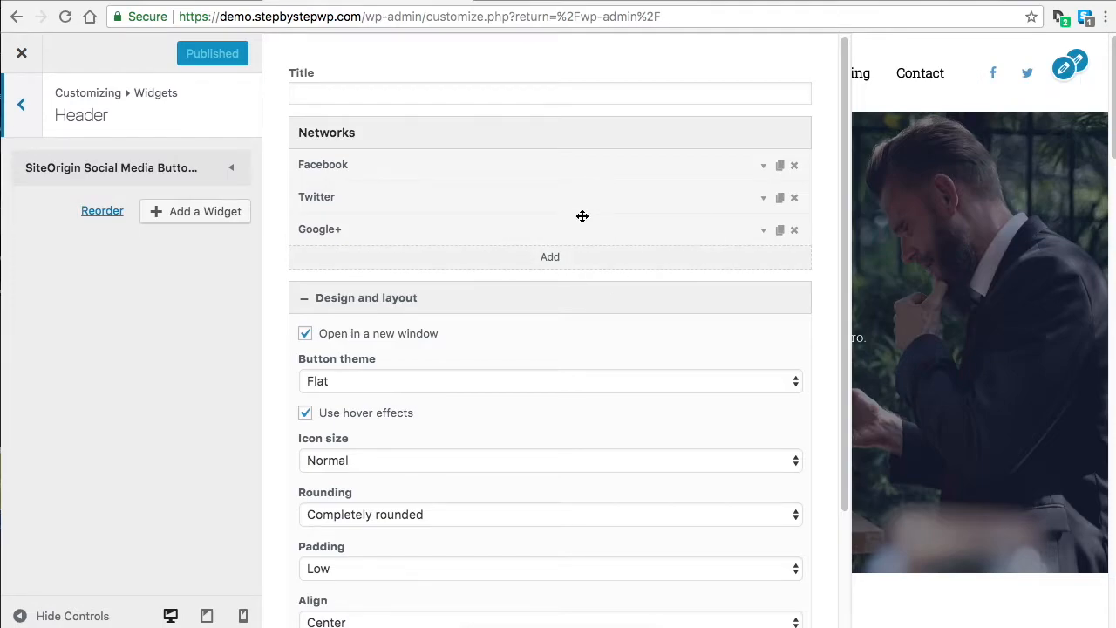
{"action": "left_click", "coordinate": [18, 113]}
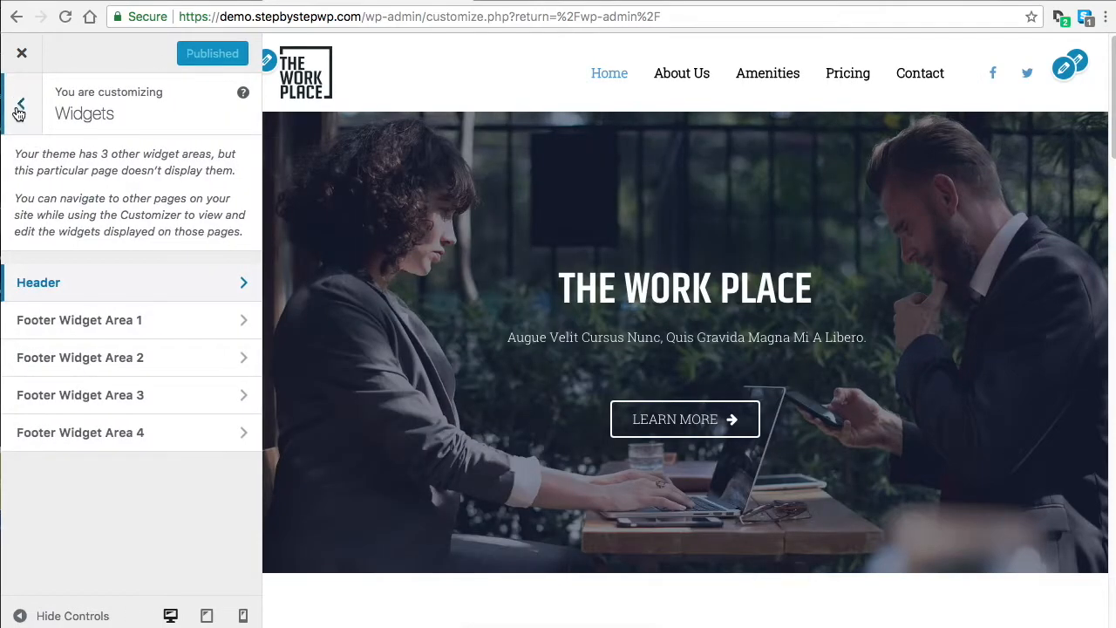
{"action": "left_click", "coordinate": [18, 103]}
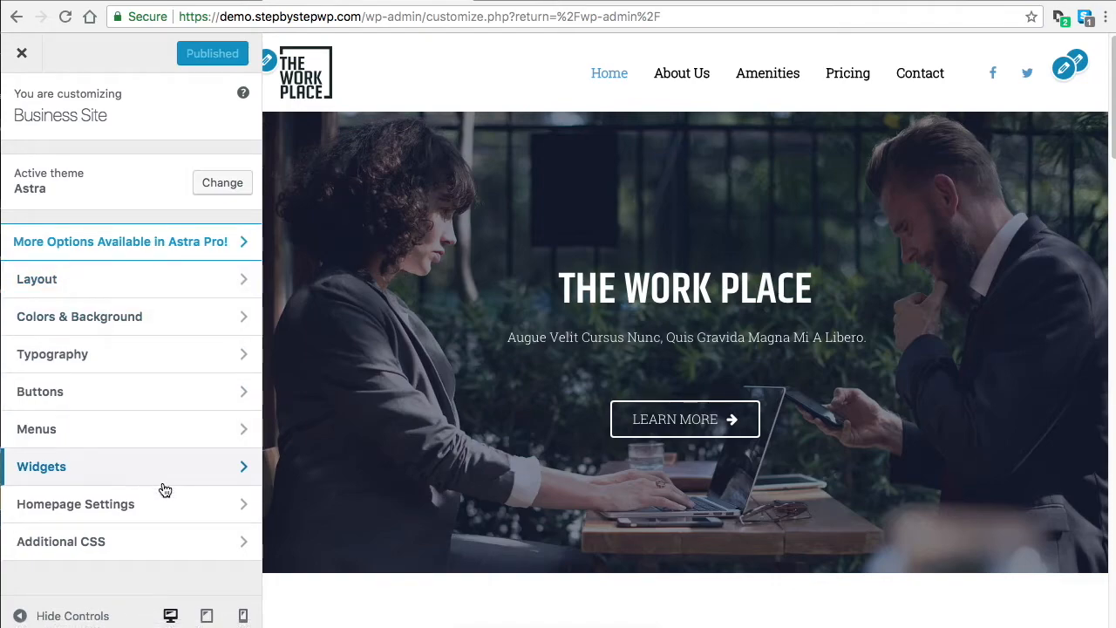
Leave the Customizer and open the Home page from the Pages list for editing with Elementor.
{"action": "left_click", "coordinate": [23, 57]}
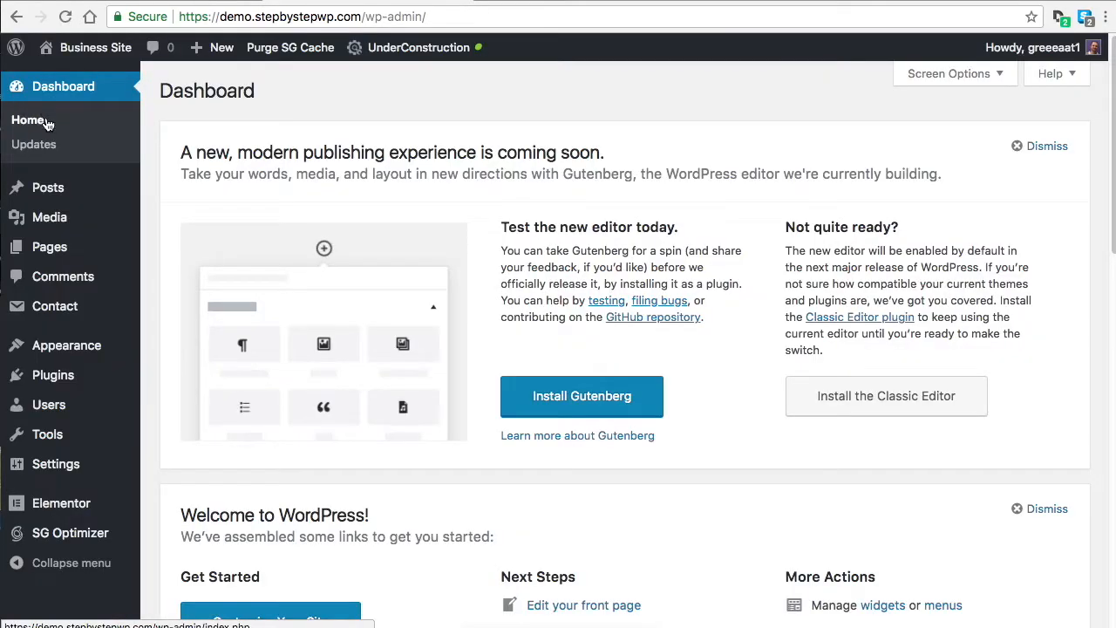
{"action": "left_click", "coordinate": [28, 120]}
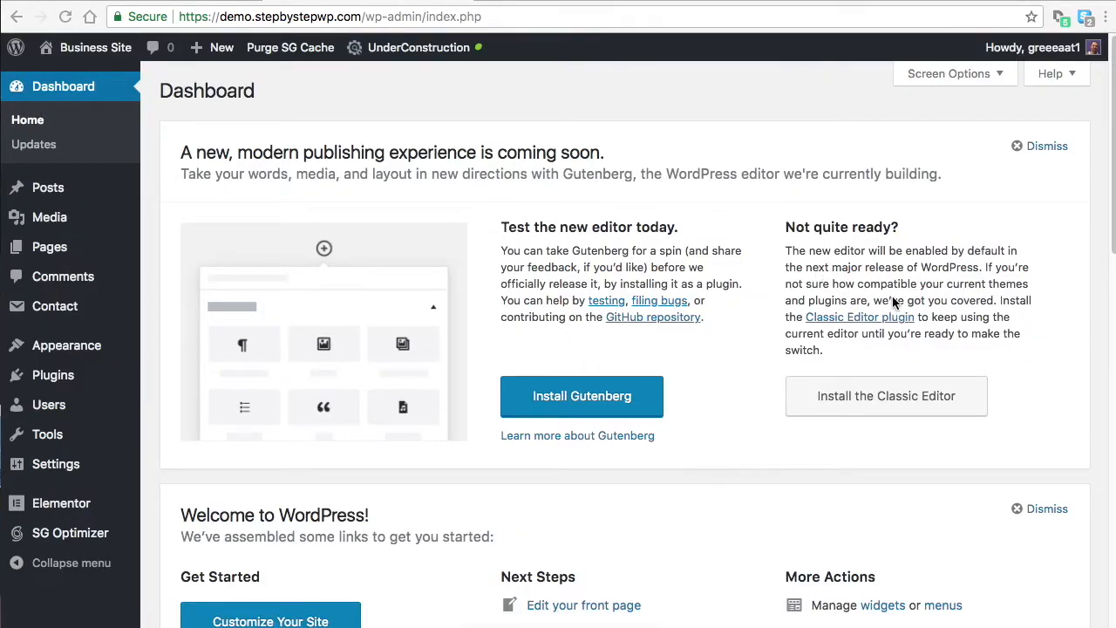
{"action": "left_click", "coordinate": [52, 247]}
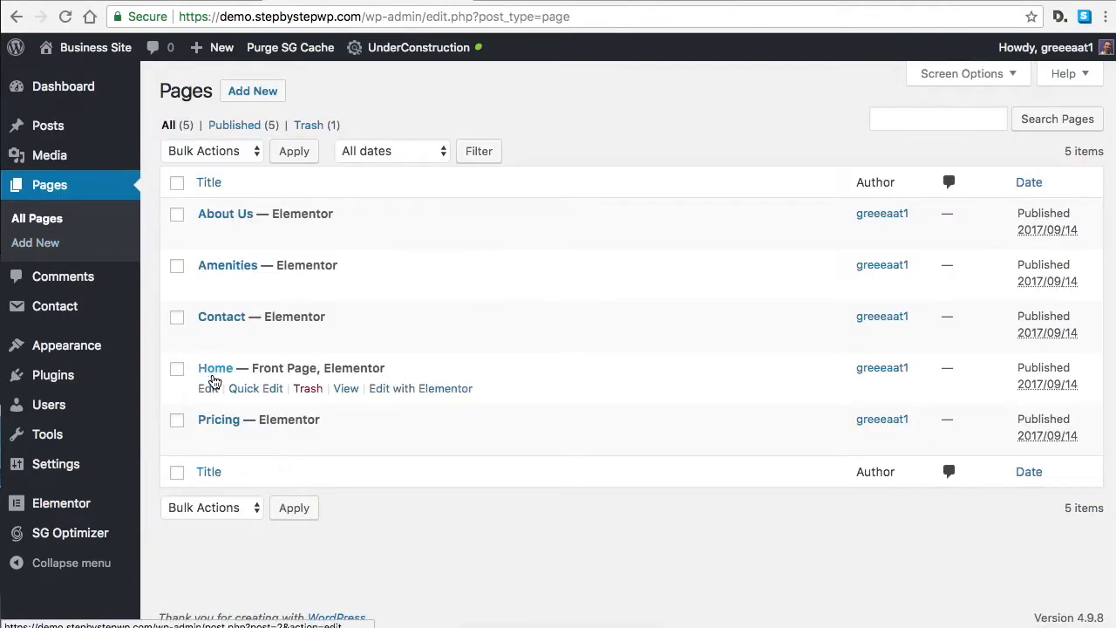
{"action": "left_click", "coordinate": [422, 389]}
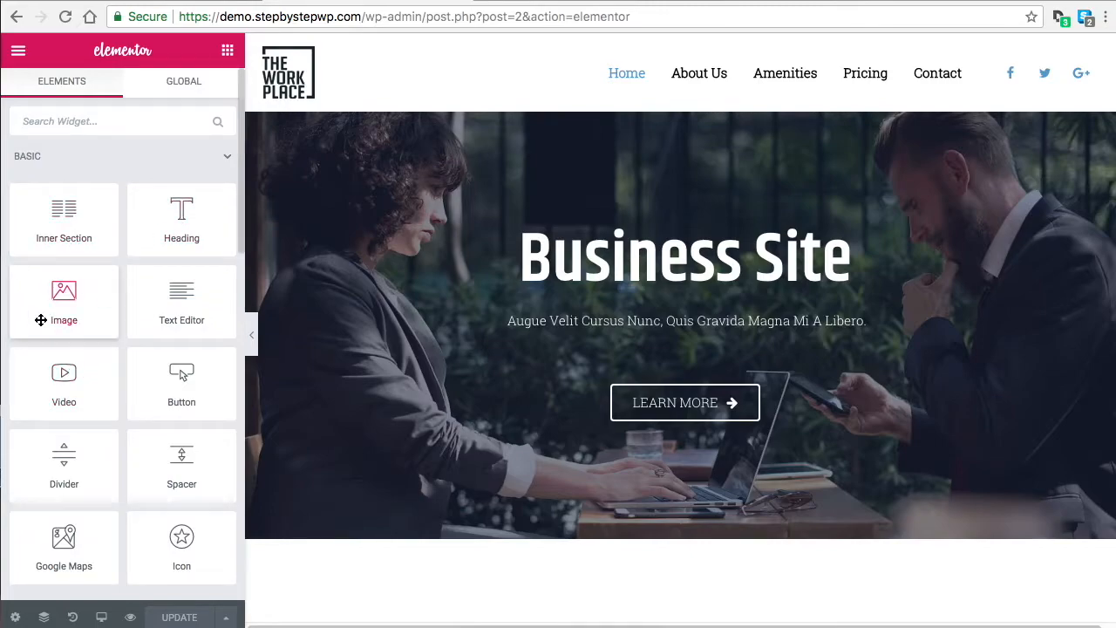
Open the section settings of the Business Site hero section.
{"action": "left_click_drag", "start_coordinate": [177, 334], "coordinate": [637, 297]}
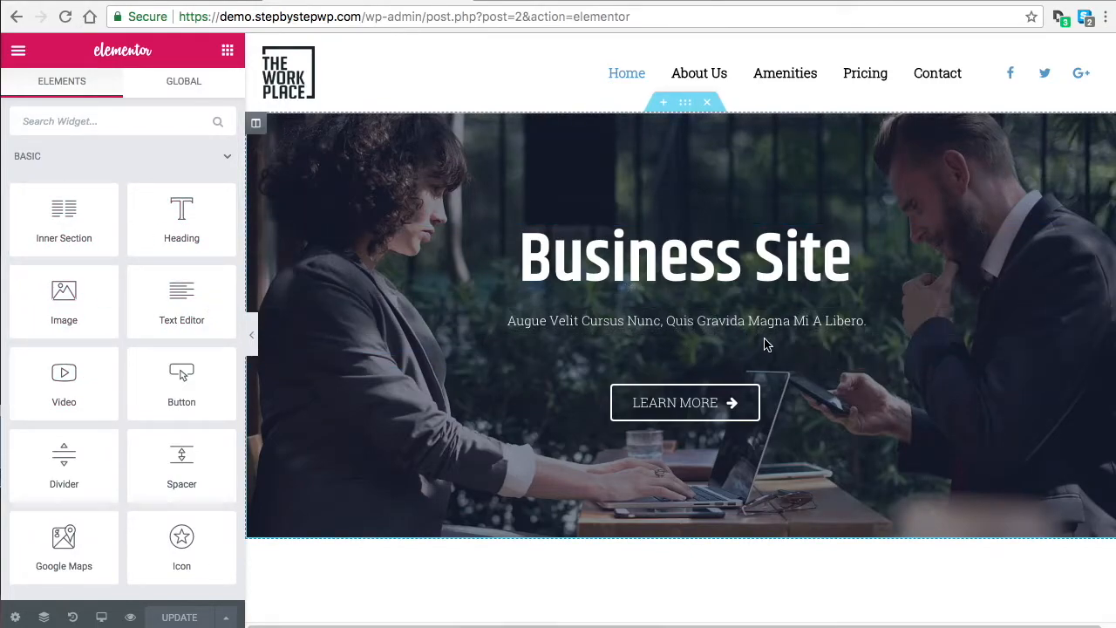
{"action": "right_click", "coordinate": [686, 106]}
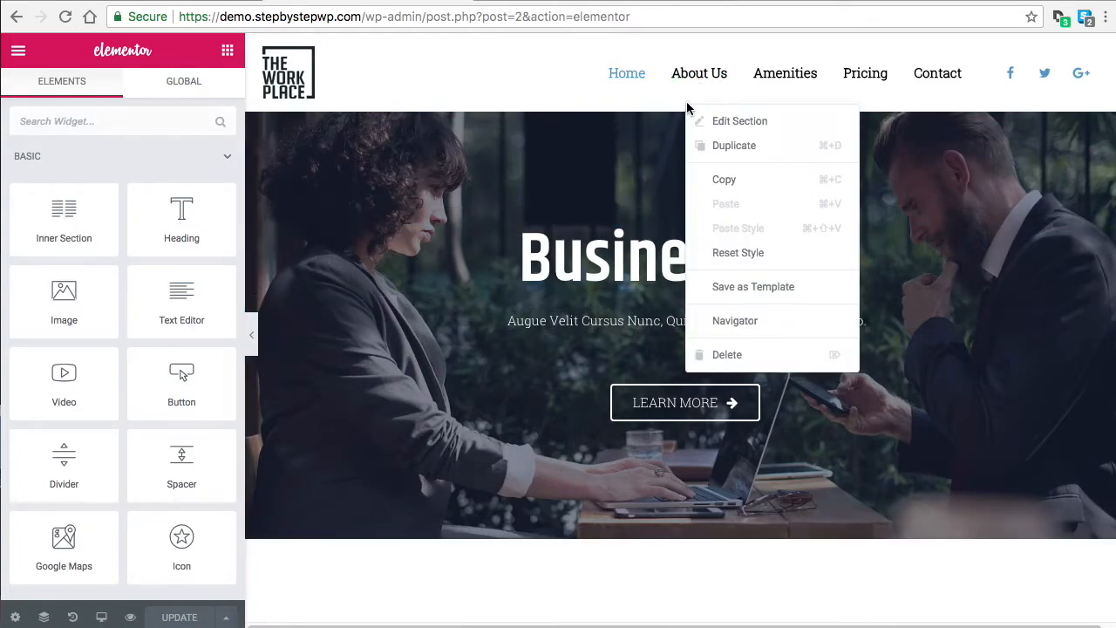
{"action": "left_click", "coordinate": [740, 124]}
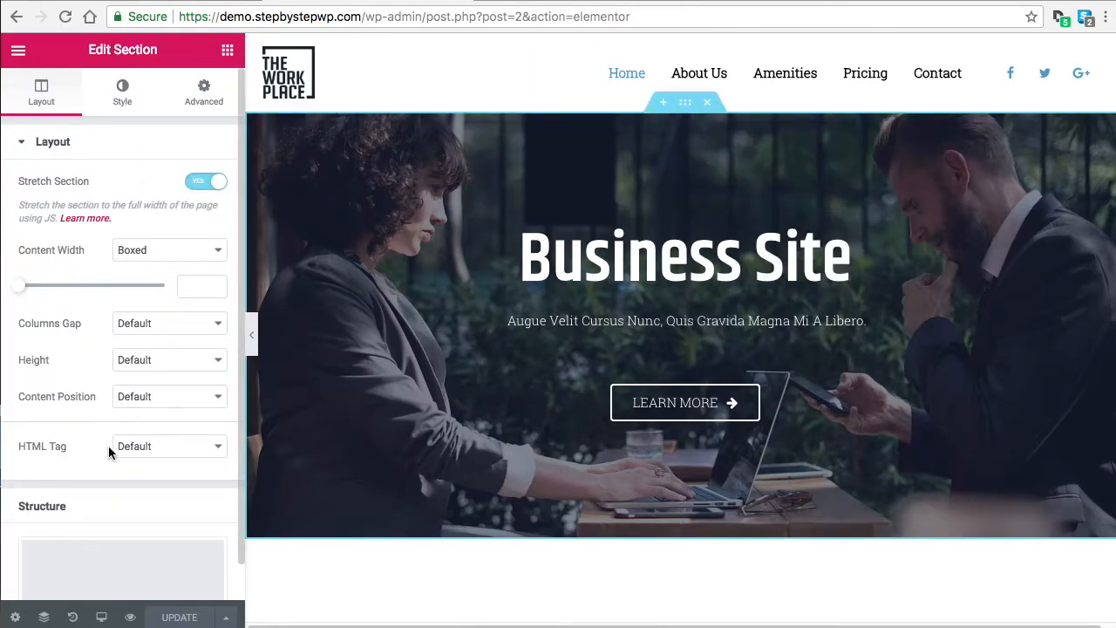
Examine the column layout of the hero section and the two-column co-working introduction below it.
{"action": "scroll", "coordinate": [765, 357], "scroll_direction": "down", "scroll_amount": 4}
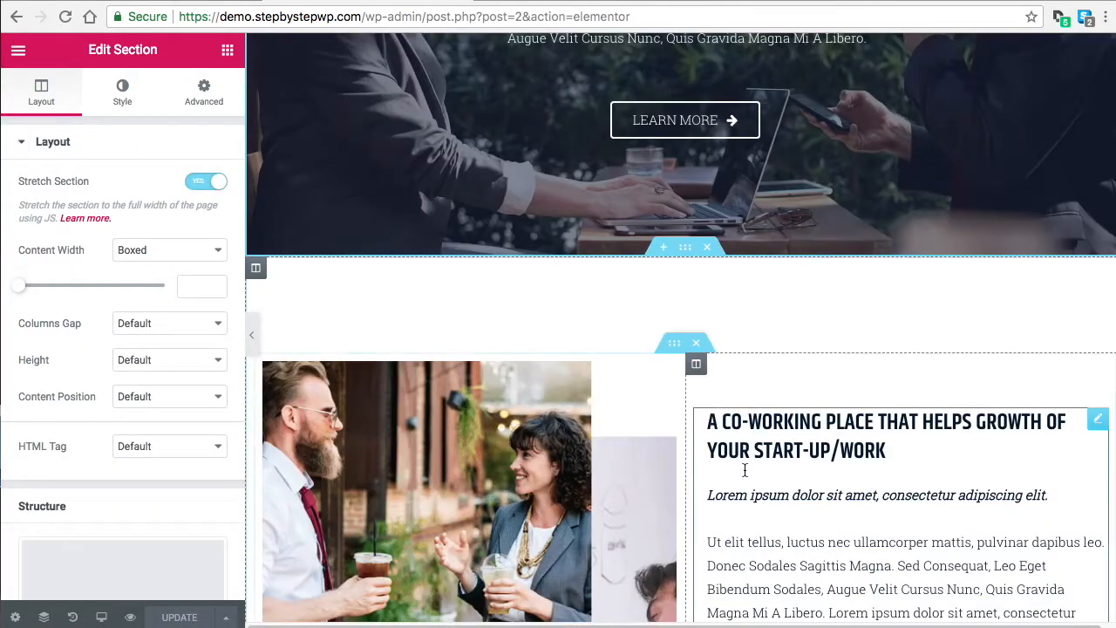
{"action": "scroll", "coordinate": [698, 364], "scroll_direction": "down", "scroll_amount": 3}
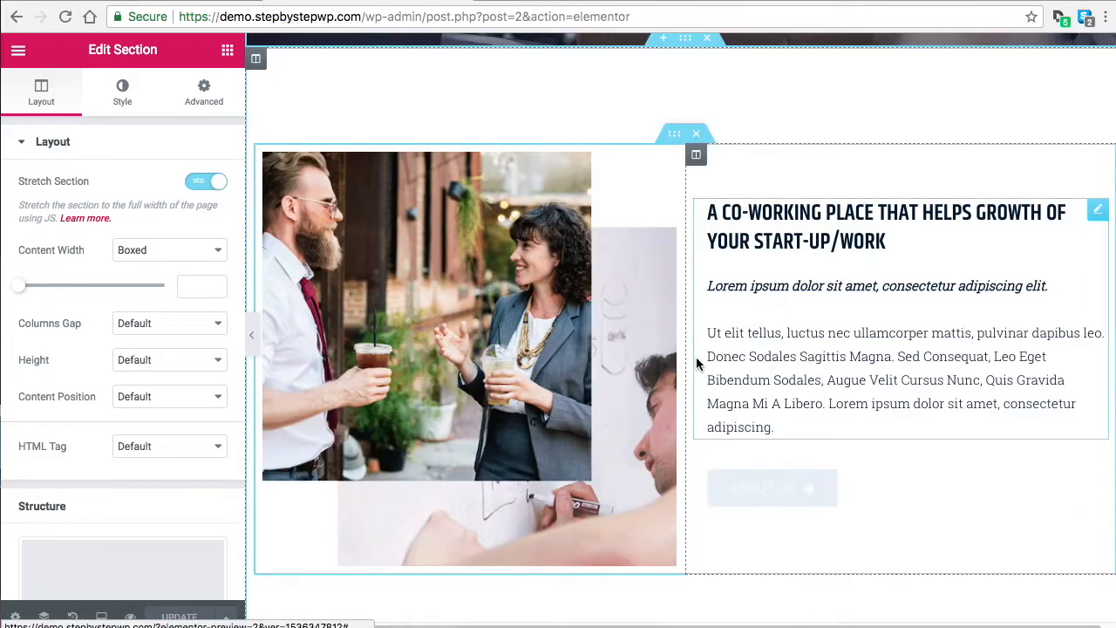
{"action": "scroll", "coordinate": [698, 363], "scroll_direction": "up", "scroll_amount": 5}
{"action": "scroll", "coordinate": [691, 420], "scroll_direction": "down", "scroll_amount": 1}
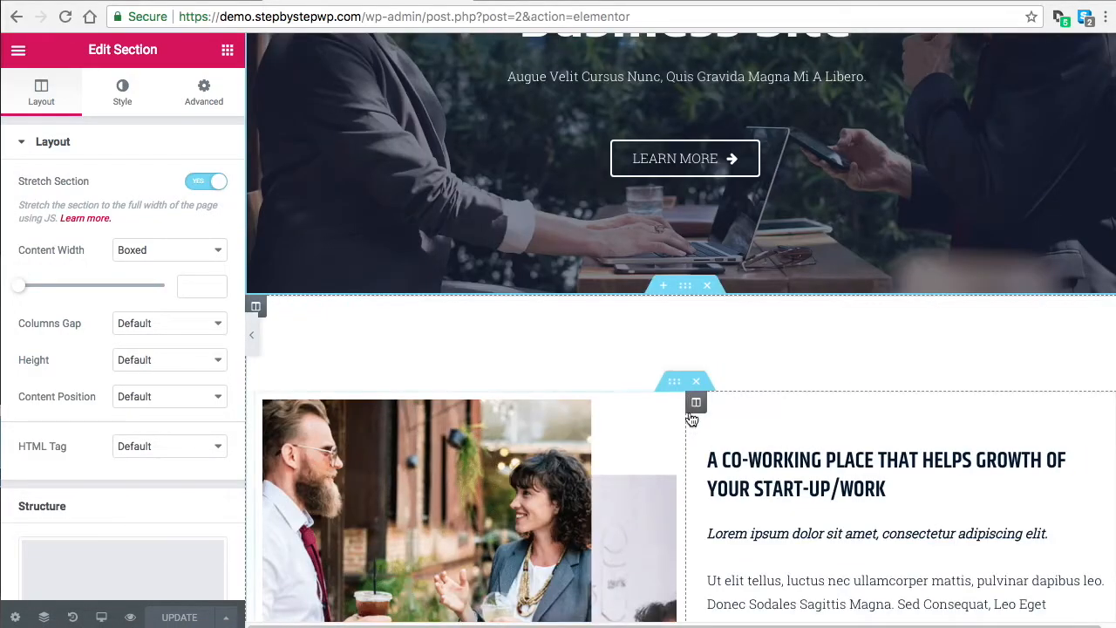
{"action": "scroll", "coordinate": [693, 410], "scroll_direction": "down", "scroll_amount": 4}
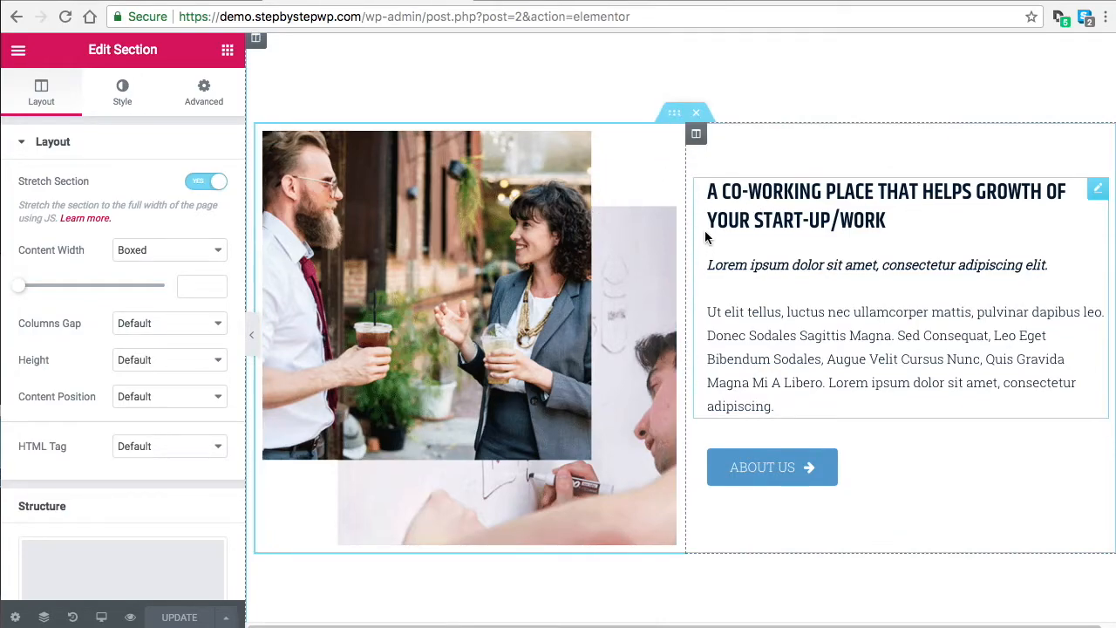
{"action": "scroll", "coordinate": [706, 236], "scroll_direction": "up", "scroll_amount": 4}
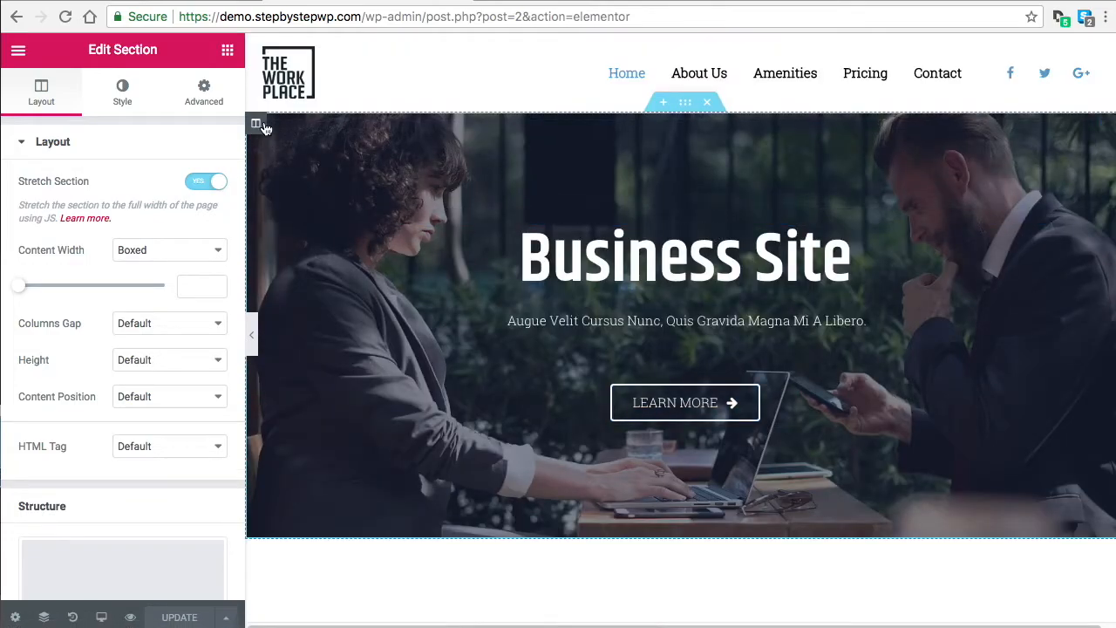
{"action": "scroll", "coordinate": [682, 338], "scroll_direction": "down", "scroll_amount": 4}
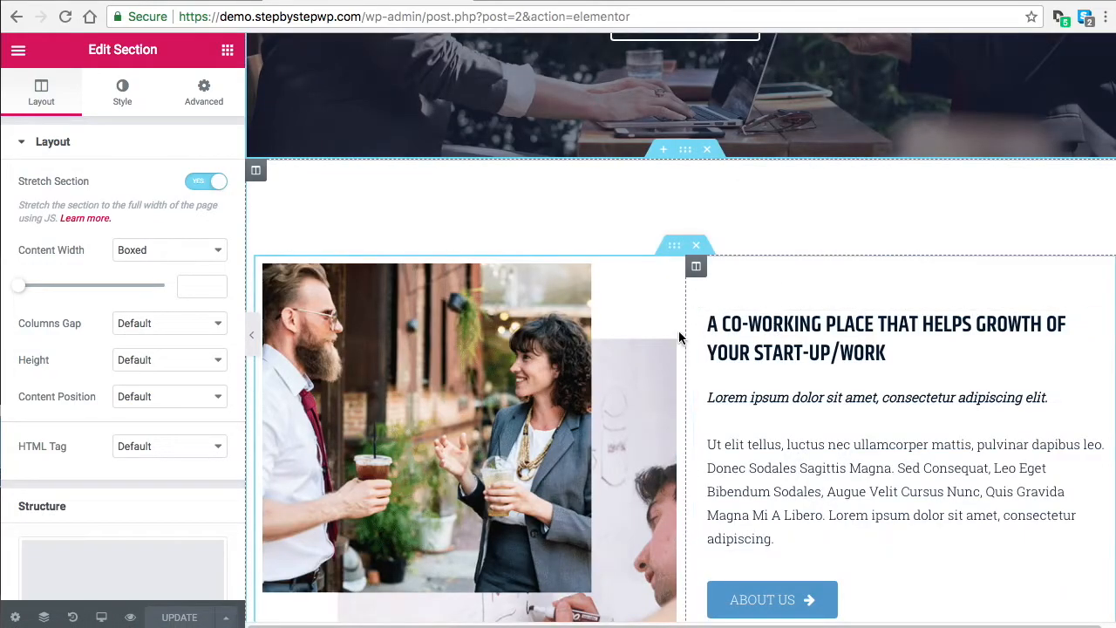
Insert a new section with three equal columns directly above the blue amenities section.
{"action": "scroll", "coordinate": [683, 337], "scroll_direction": "down", "scroll_amount": 5}
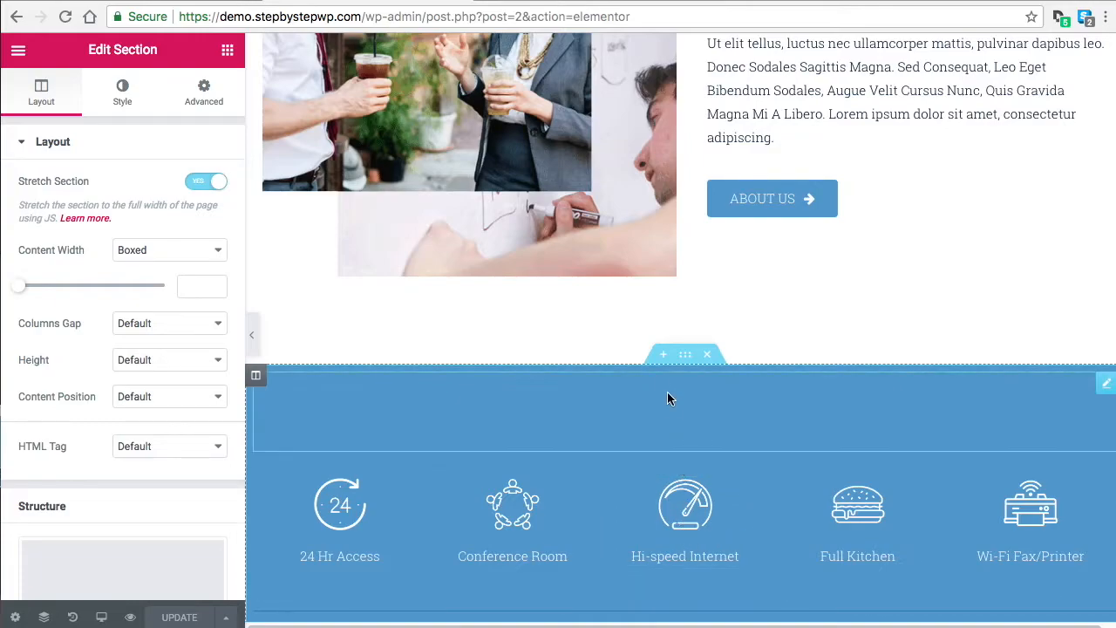
{"action": "left_click", "coordinate": [664, 357]}
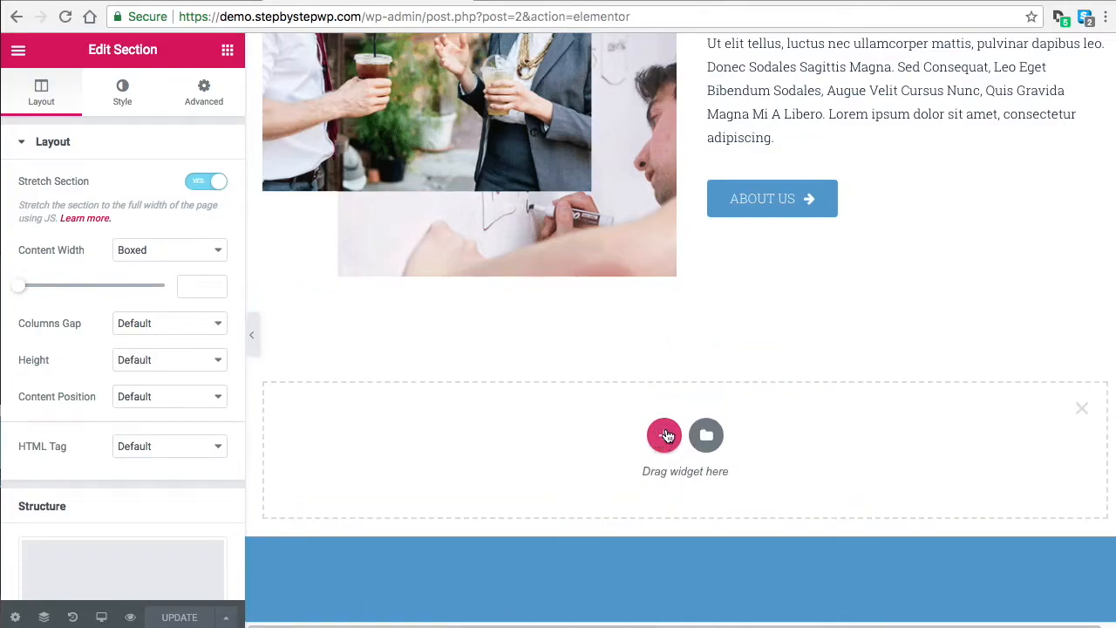
{"action": "left_click", "coordinate": [665, 435]}
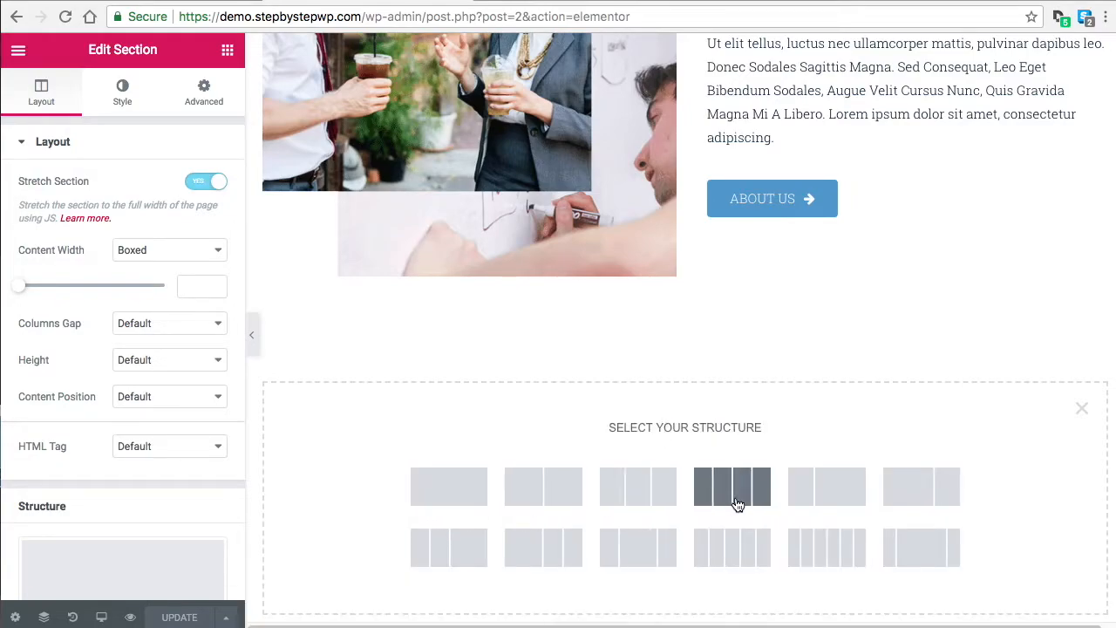
{"action": "left_click", "coordinate": [641, 492]}
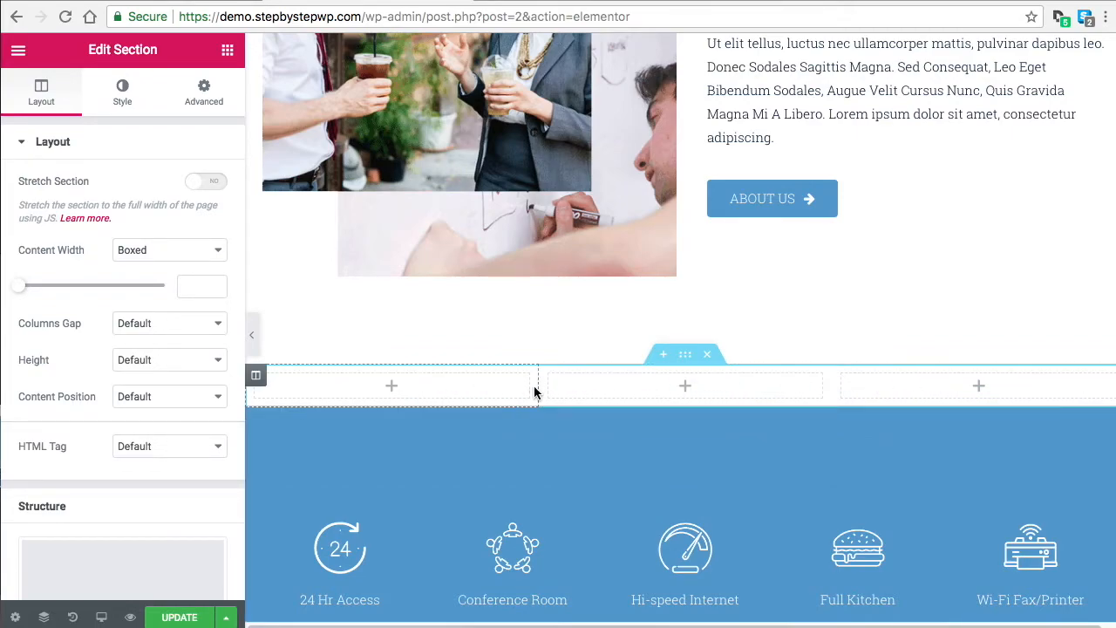
Resize the new section's first column, set its width to 33%, and delete the whole section.
{"action": "mouse_move", "coordinate": [539, 386]}
{"action": "left_mouse_down"}
{"action": "mouse_move", "coordinate": [442, 384]}
{"action": "mouse_move", "coordinate": [551, 385]}
{"action": "left_mouse_up"}
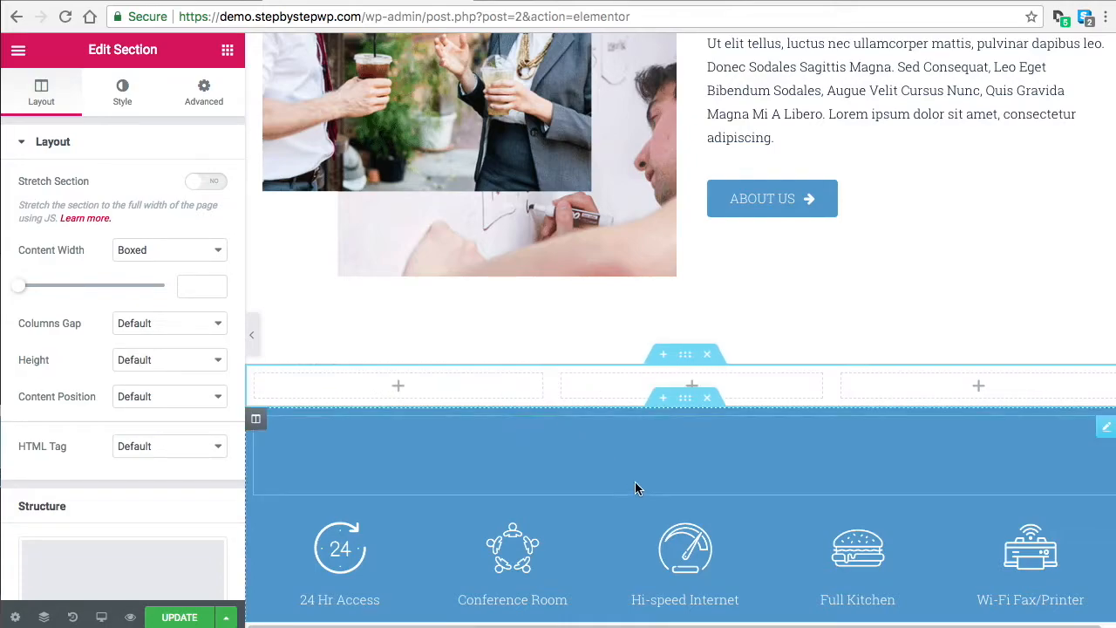
{"action": "right_click", "coordinate": [258, 378]}
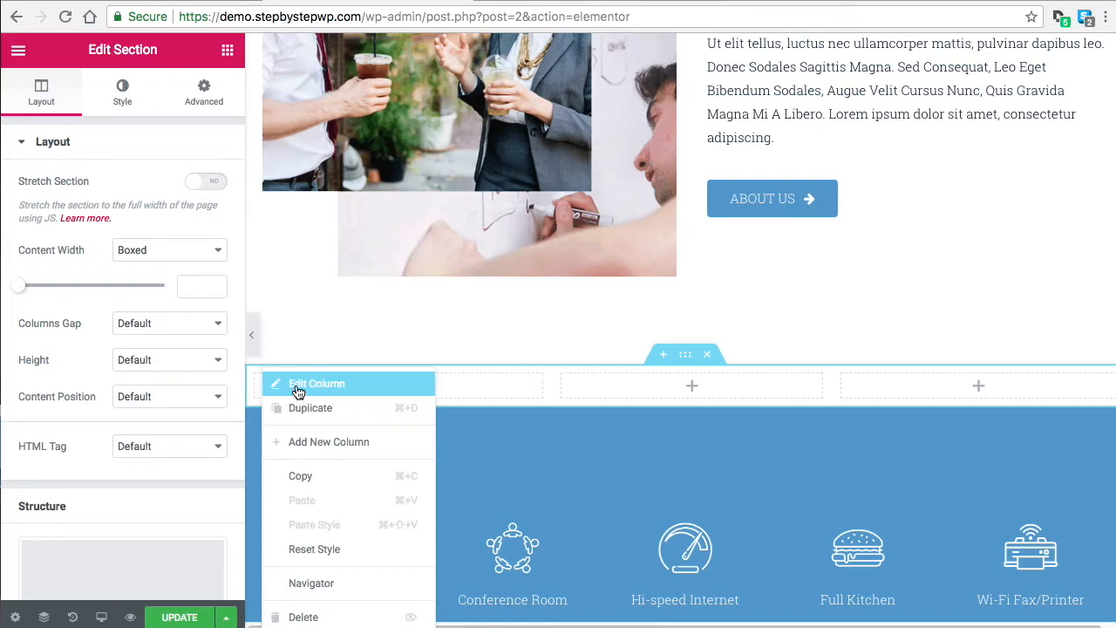
{"action": "left_click", "coordinate": [297, 392]}
{"action": "left_click_drag", "start_coordinate": [191, 178], "coordinate": [128, 190]}
{"action": "type", "text": "33"}
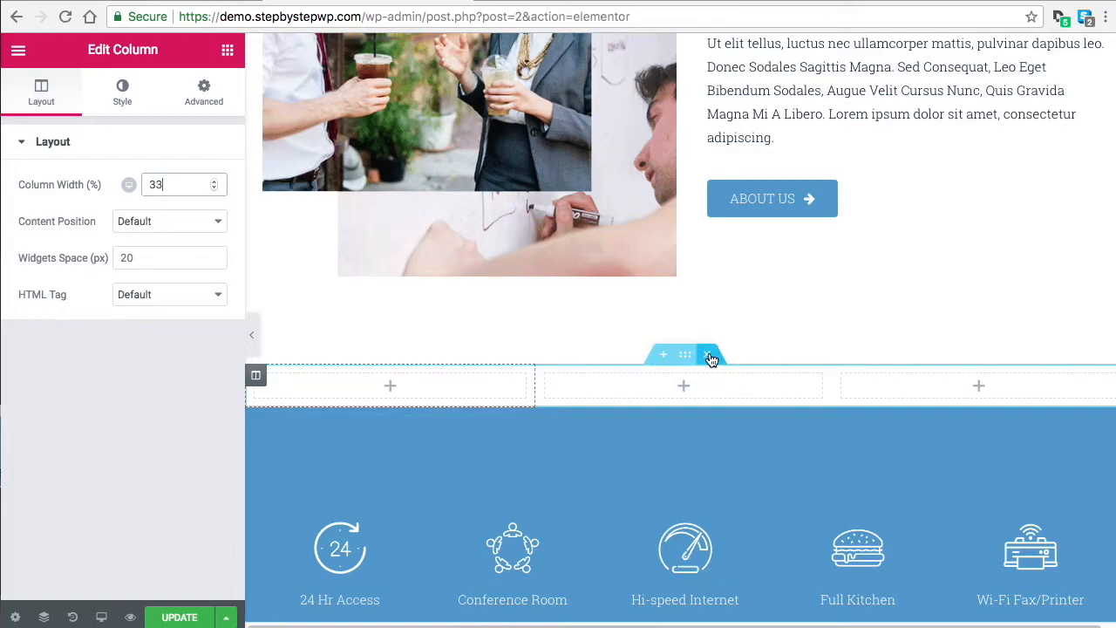
{"action": "left_click", "coordinate": [711, 358]}
Add an Icon Box widget above the co-working place heading in the introduction's text column.
{"action": "scroll", "coordinate": [737, 375], "scroll_direction": "up", "scroll_amount": 5}
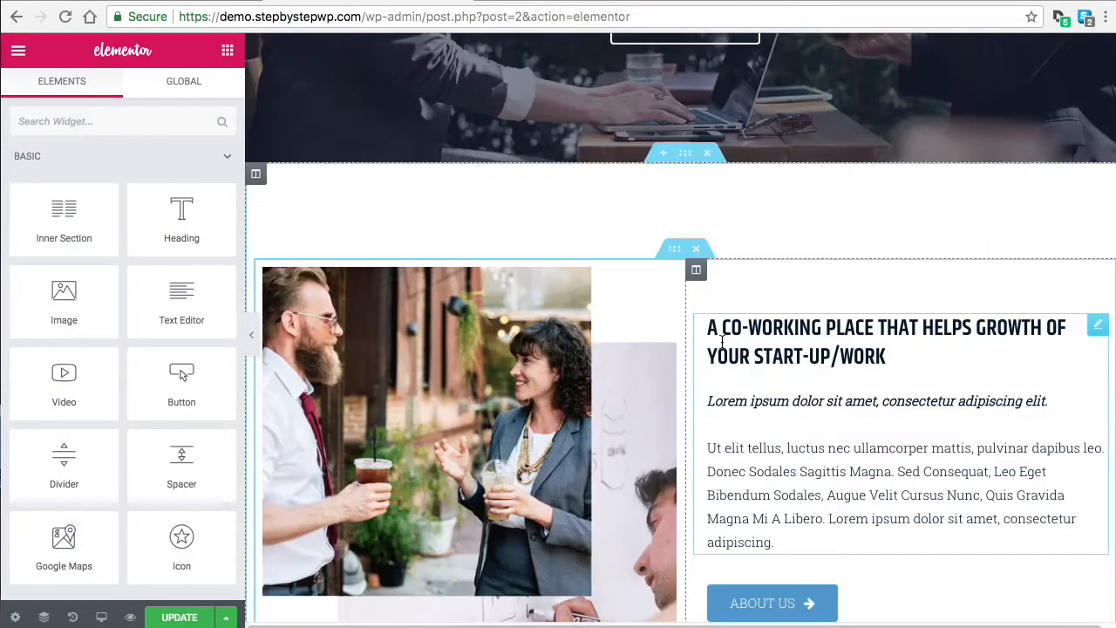
{"action": "scroll", "coordinate": [724, 345], "scroll_direction": "up", "scroll_amount": 2}
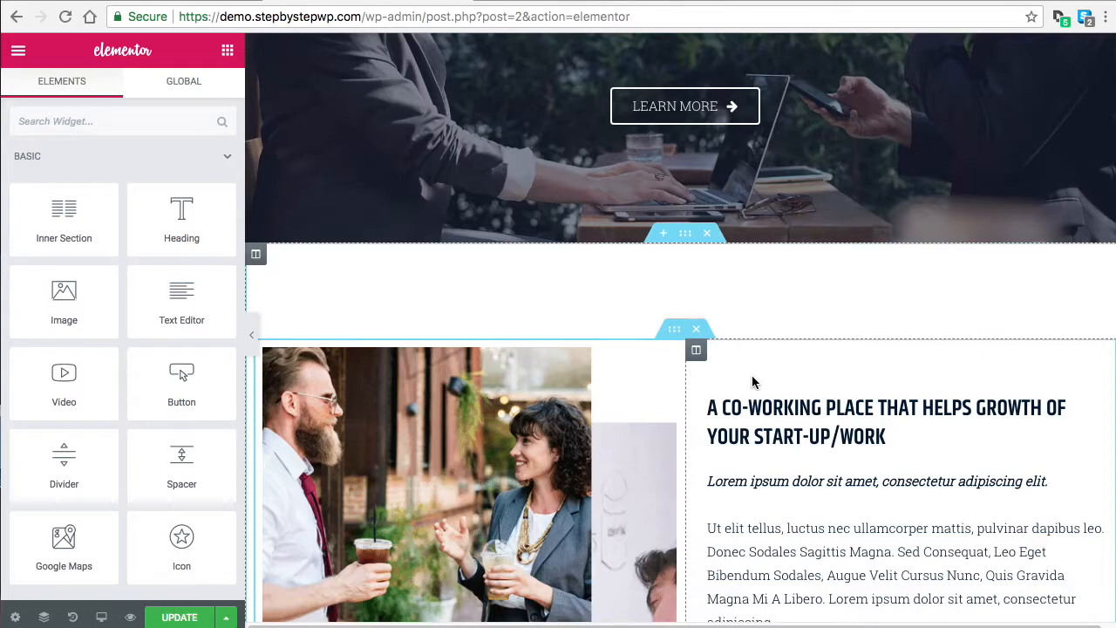
{"action": "scroll", "coordinate": [768, 379], "scroll_direction": "up", "scroll_amount": 4}
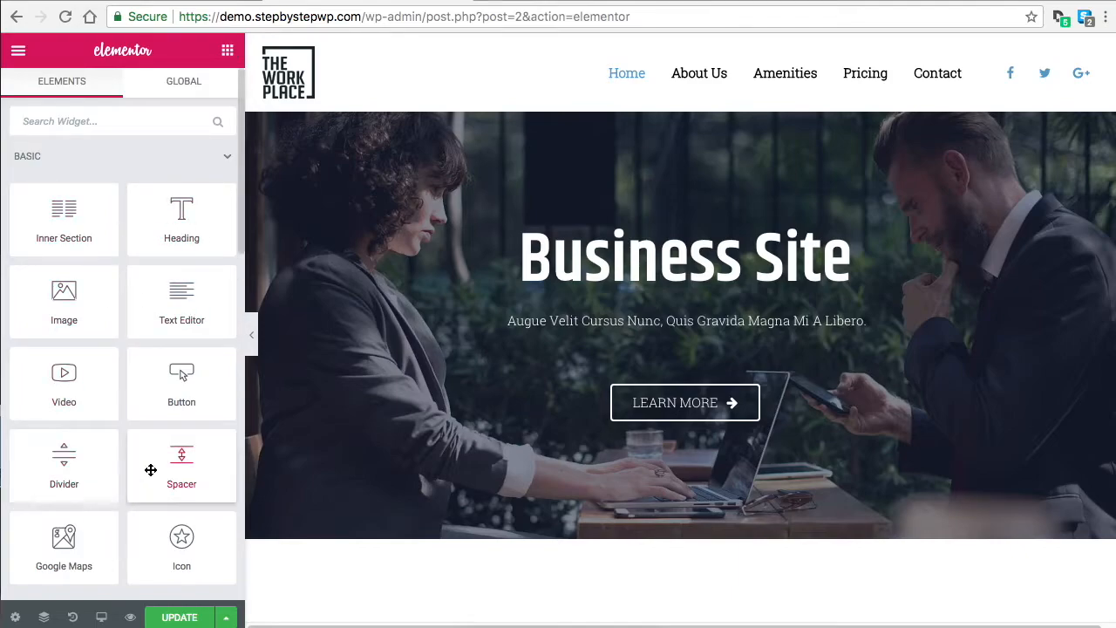
{"action": "scroll", "coordinate": [166, 437], "scroll_direction": "down", "scroll_amount": 4}
{"action": "scroll", "coordinate": [185, 416], "scroll_direction": "down", "scroll_amount": 2}
{"action": "scroll", "coordinate": [830, 334], "scroll_direction": "down", "scroll_amount": 3}
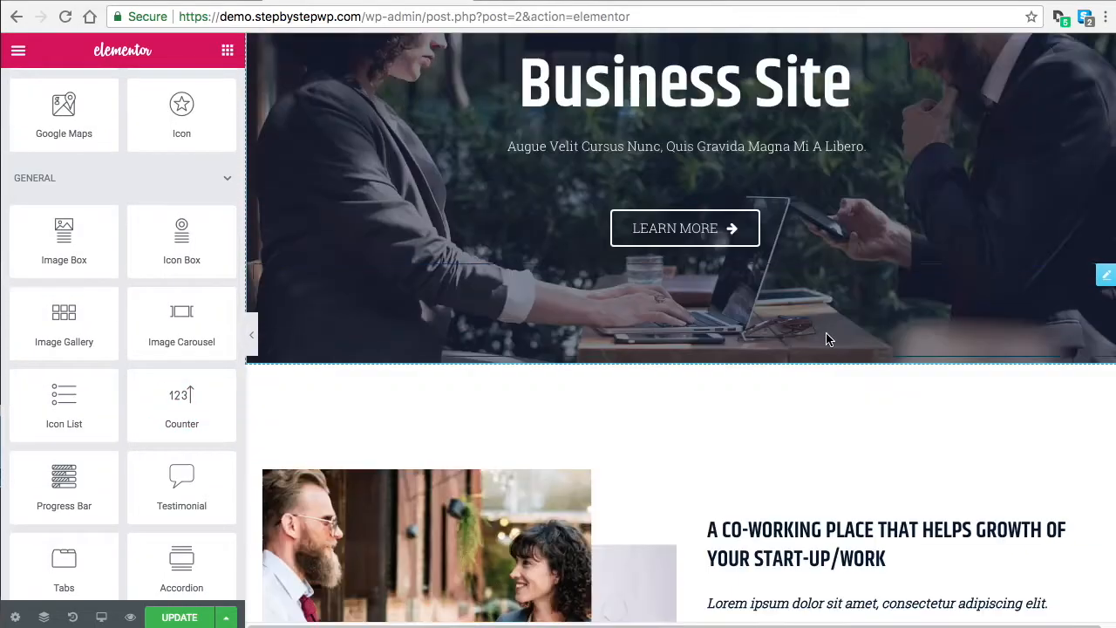
{"action": "scroll", "coordinate": [852, 351], "scroll_direction": "up", "scroll_amount": 1}
{"action": "scroll", "coordinate": [832, 364], "scroll_direction": "down", "scroll_amount": 4}
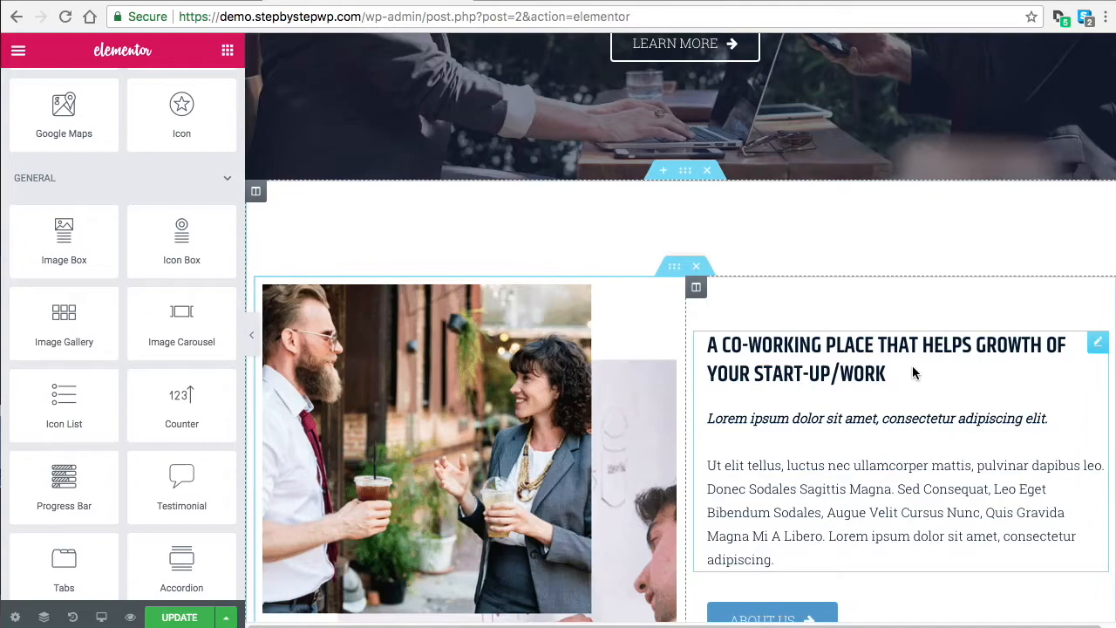
{"action": "left_click_drag", "start_coordinate": [166, 228], "coordinate": [855, 336]}
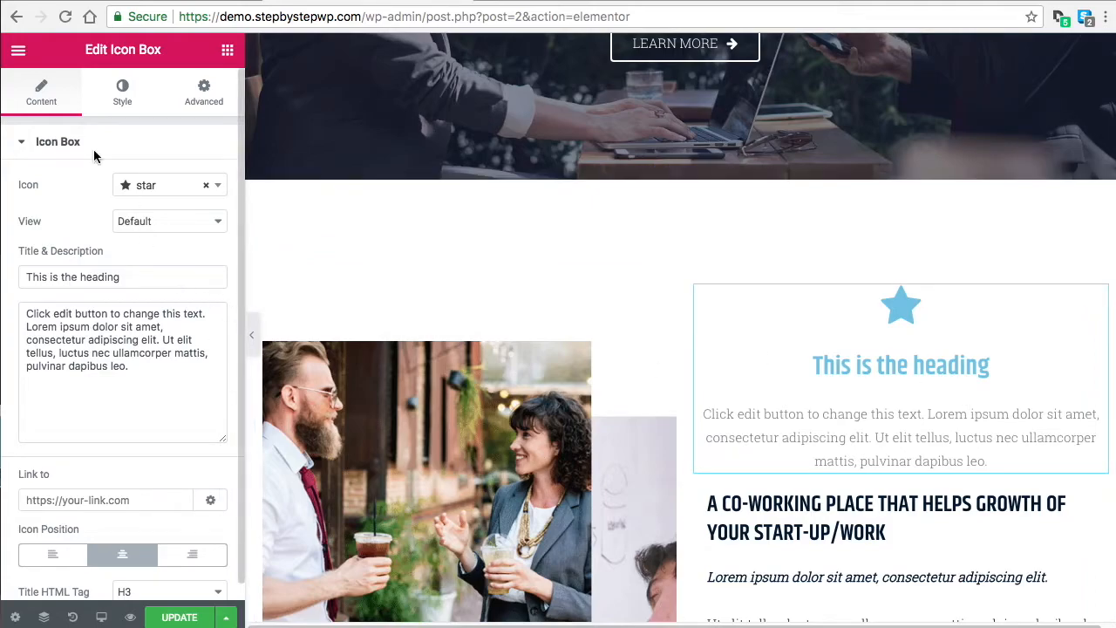
Add a Counter widget above the row of amenity icons in the blue section.
{"action": "left_click", "coordinate": [228, 50]}
{"action": "scroll", "coordinate": [223, 366], "scroll_direction": "down", "scroll_amount": 3}
{"action": "scroll", "coordinate": [222, 397], "scroll_direction": "down", "scroll_amount": 5}
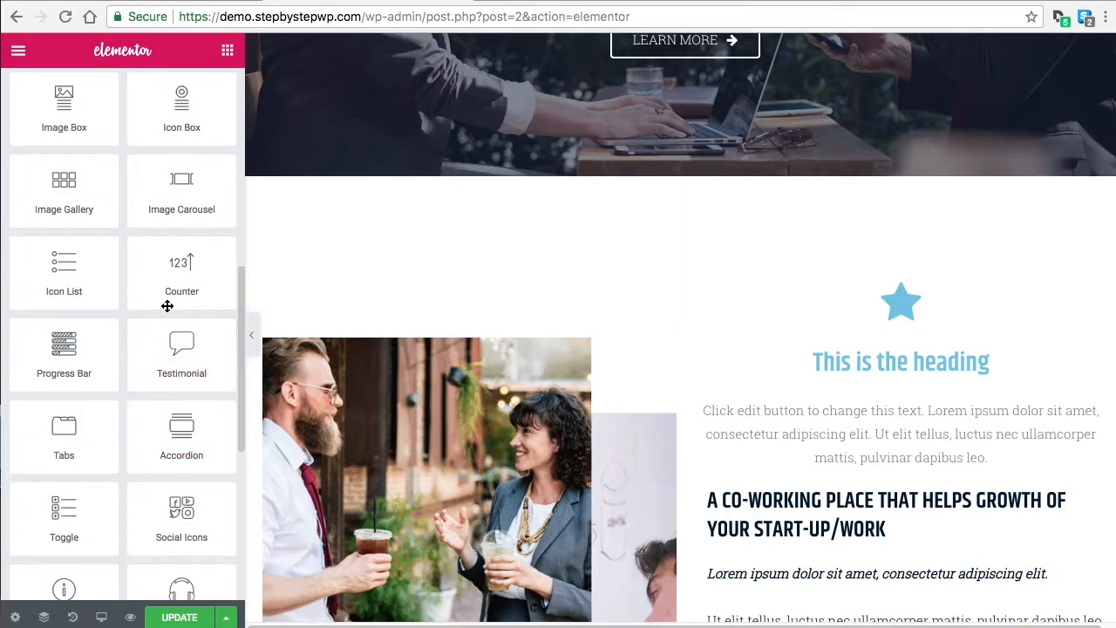
{"action": "scroll", "coordinate": [349, 299], "scroll_direction": "down", "scroll_amount": 8}
{"action": "scroll", "coordinate": [614, 382], "scroll_direction": "down", "scroll_amount": 3}
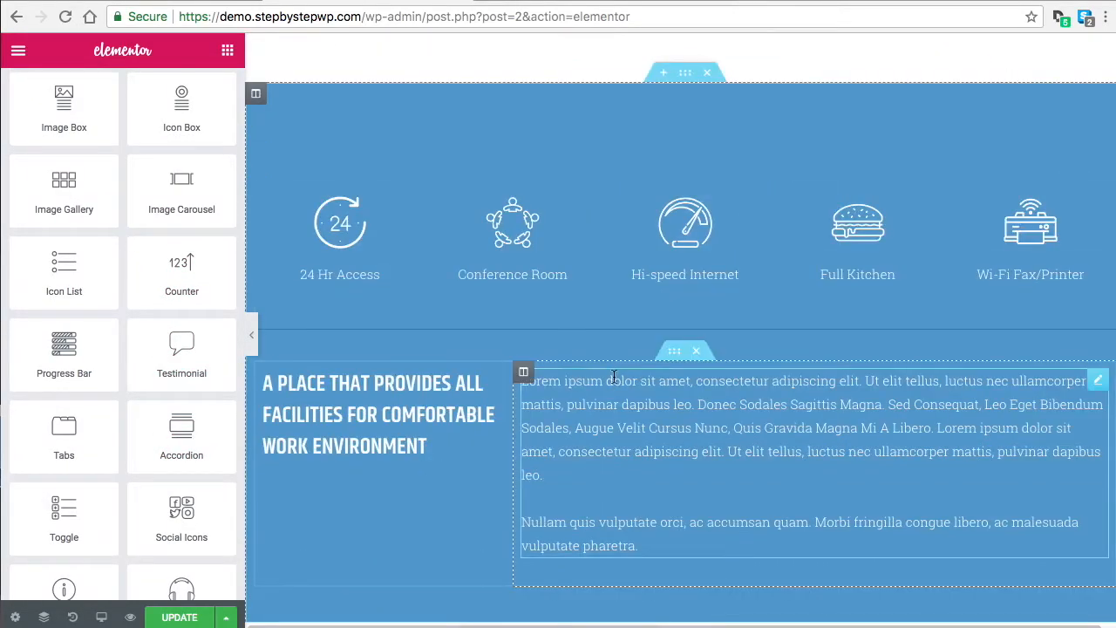
{"action": "scroll", "coordinate": [614, 382], "scroll_direction": "up", "scroll_amount": 1}
{"action": "left_click_drag", "start_coordinate": [181, 272], "coordinate": [708, 187]}
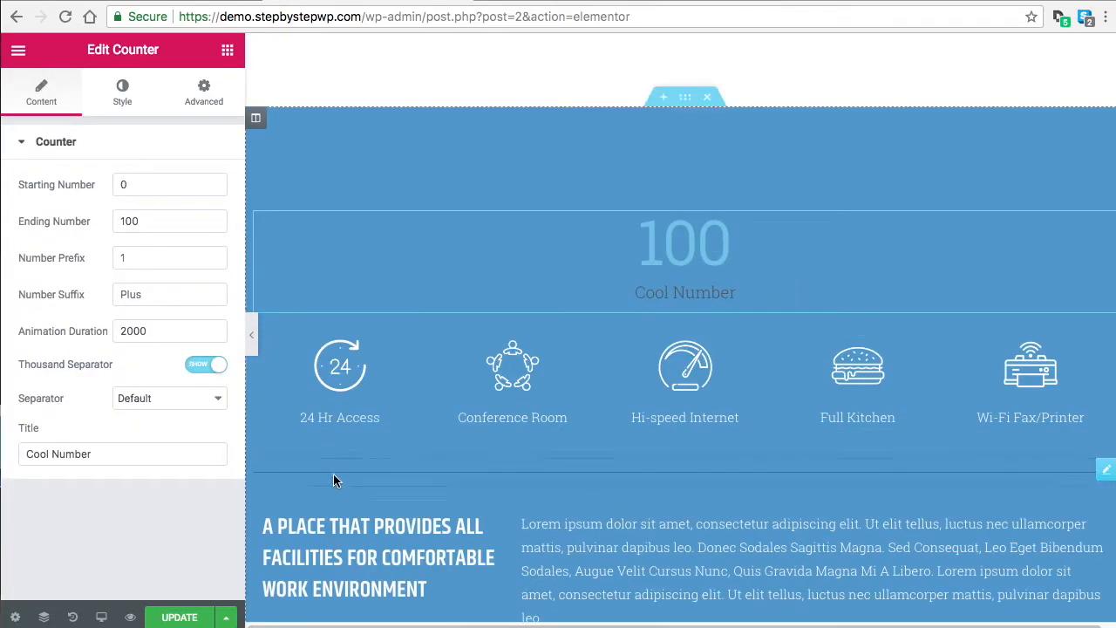
Browse the available widgets and add a Heading below the facilities text in the blue section.
{"action": "left_click", "coordinate": [227, 50]}
{"action": "scroll", "coordinate": [183, 305], "scroll_direction": "down", "scroll_amount": 6}
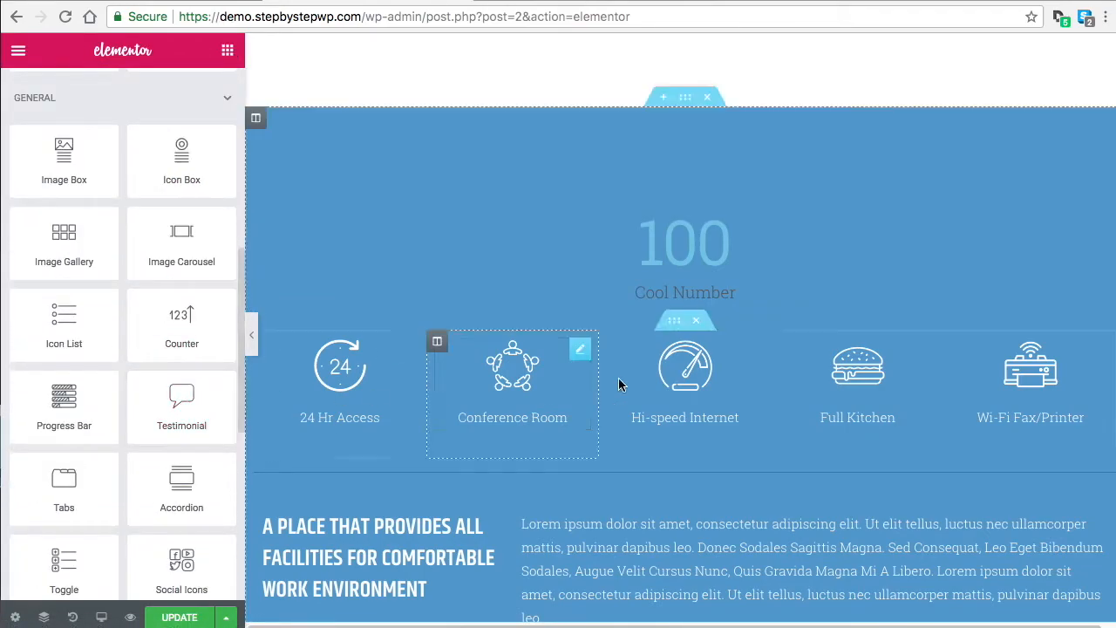
{"action": "scroll", "coordinate": [846, 394], "scroll_direction": "down", "scroll_amount": 3}
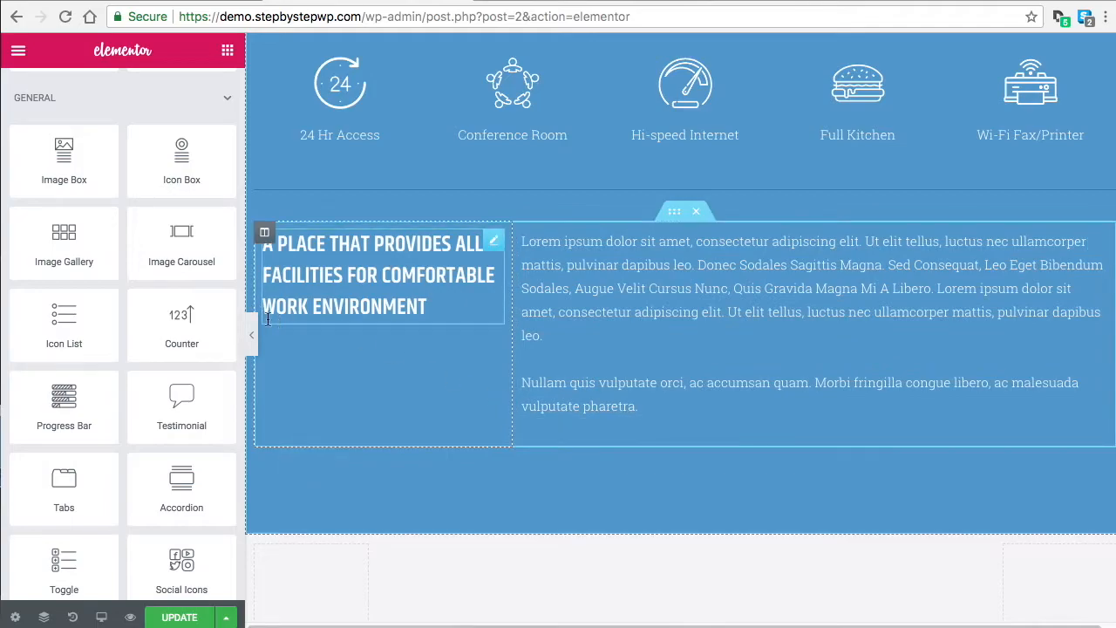
{"action": "scroll", "coordinate": [153, 330], "scroll_direction": "down", "scroll_amount": 5}
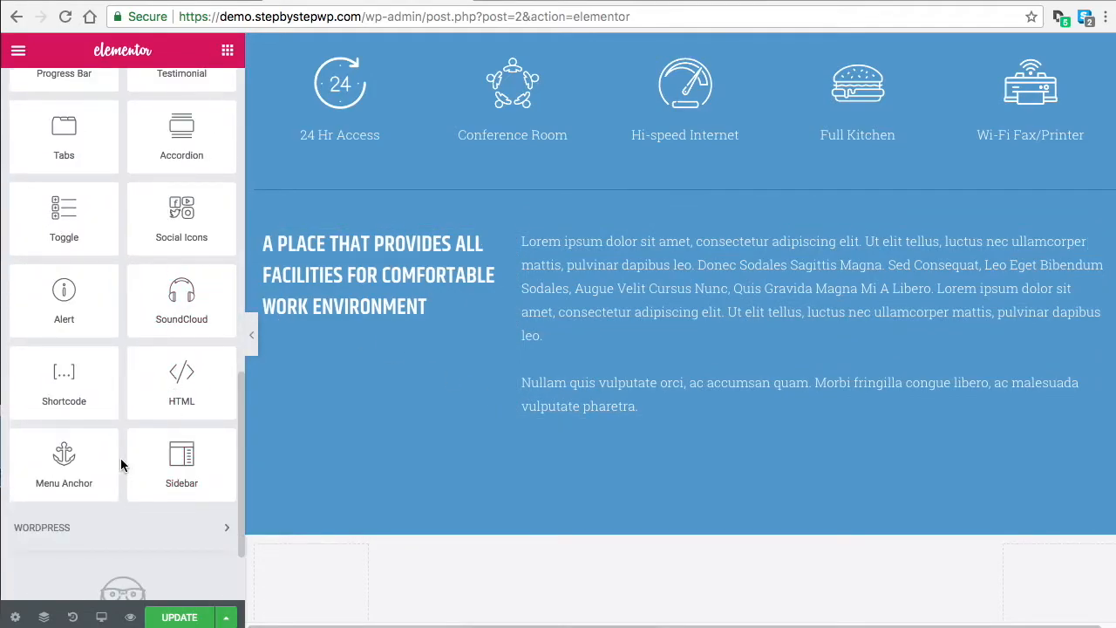
{"action": "scroll", "coordinate": [133, 457], "scroll_direction": "down", "scroll_amount": 1}
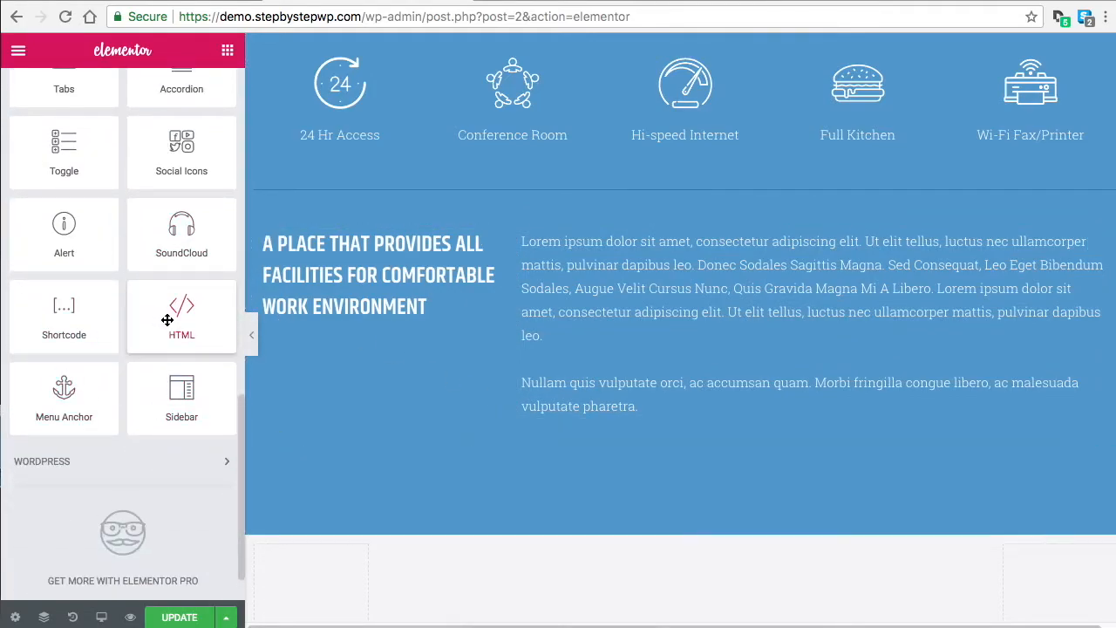
{"action": "scroll", "coordinate": [179, 358], "scroll_direction": "up", "scroll_amount": 5}
{"action": "scroll", "coordinate": [185, 377], "scroll_direction": "up", "scroll_amount": 5}
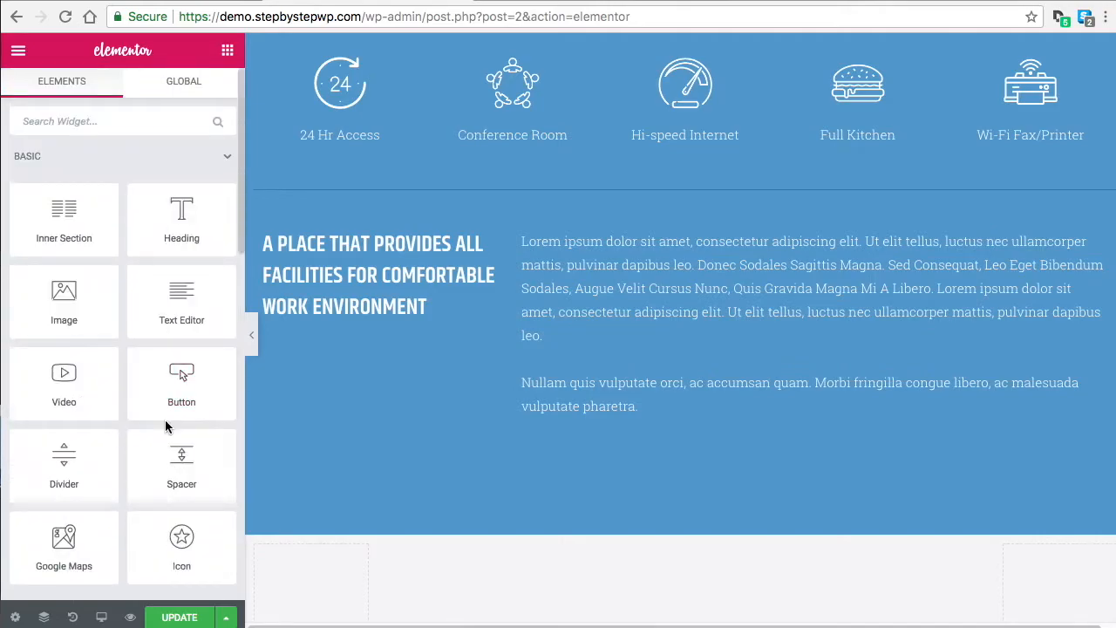
{"action": "left_click_drag", "start_coordinate": [187, 212], "coordinate": [593, 481]}
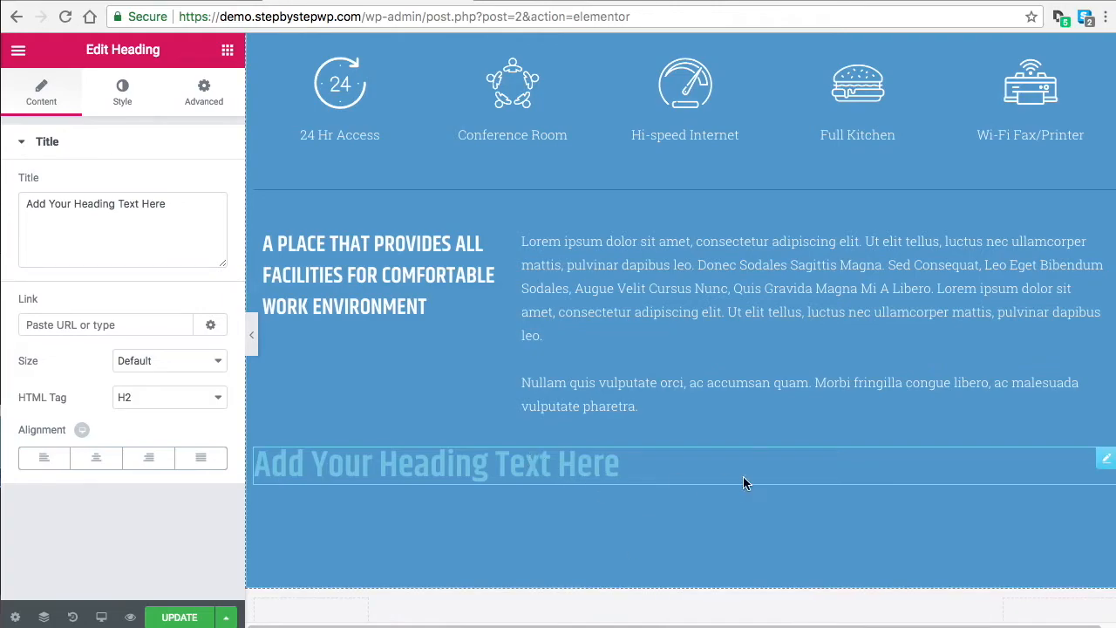
Set the new heading's text color to white (#ffffff).
{"action": "left_click", "coordinate": [131, 103]}
{"action": "left_click", "coordinate": [195, 187]}
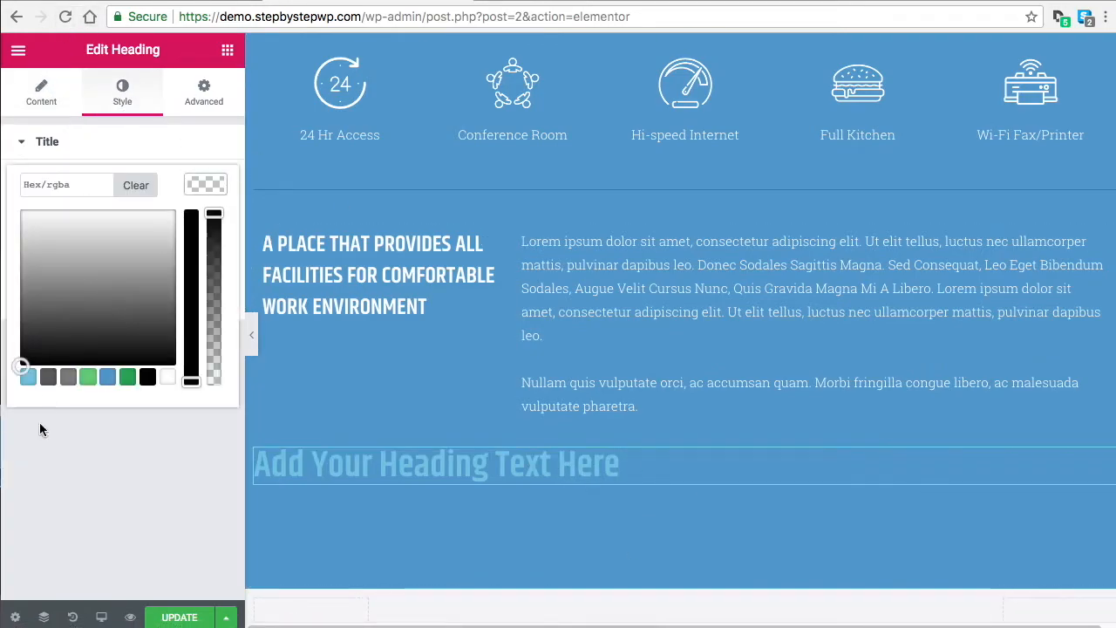
{"action": "left_click", "coordinate": [167, 378]}
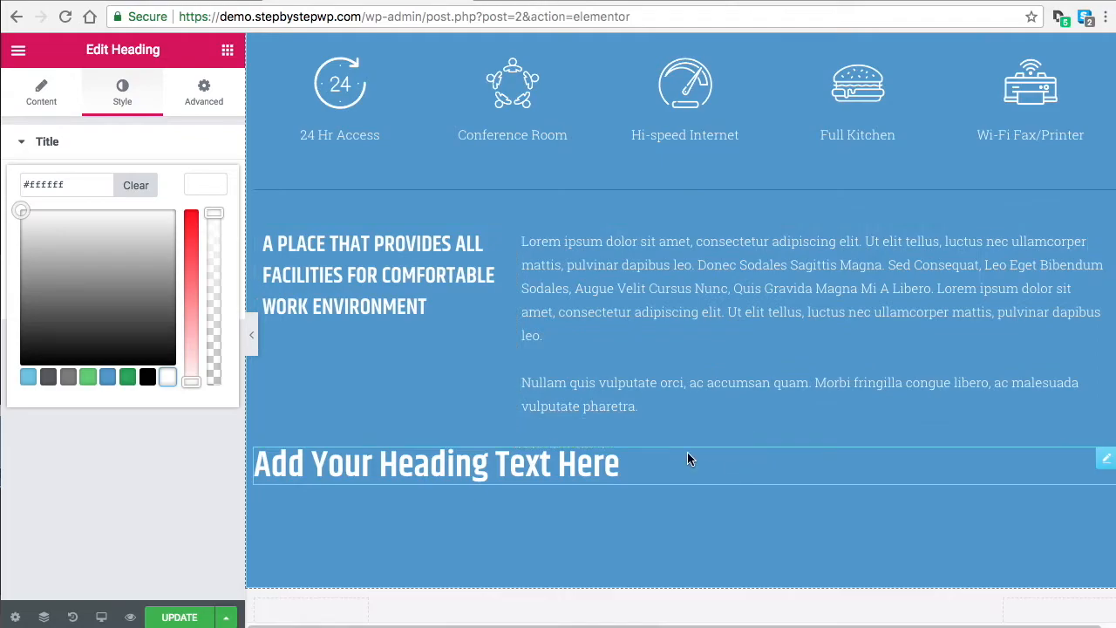
Review the blue section with its added widgets and the page sections around it.
{"action": "scroll", "coordinate": [806, 391], "scroll_direction": "down", "scroll_amount": 1}
{"action": "scroll", "coordinate": [806, 395], "scroll_direction": "down", "scroll_amount": 3}
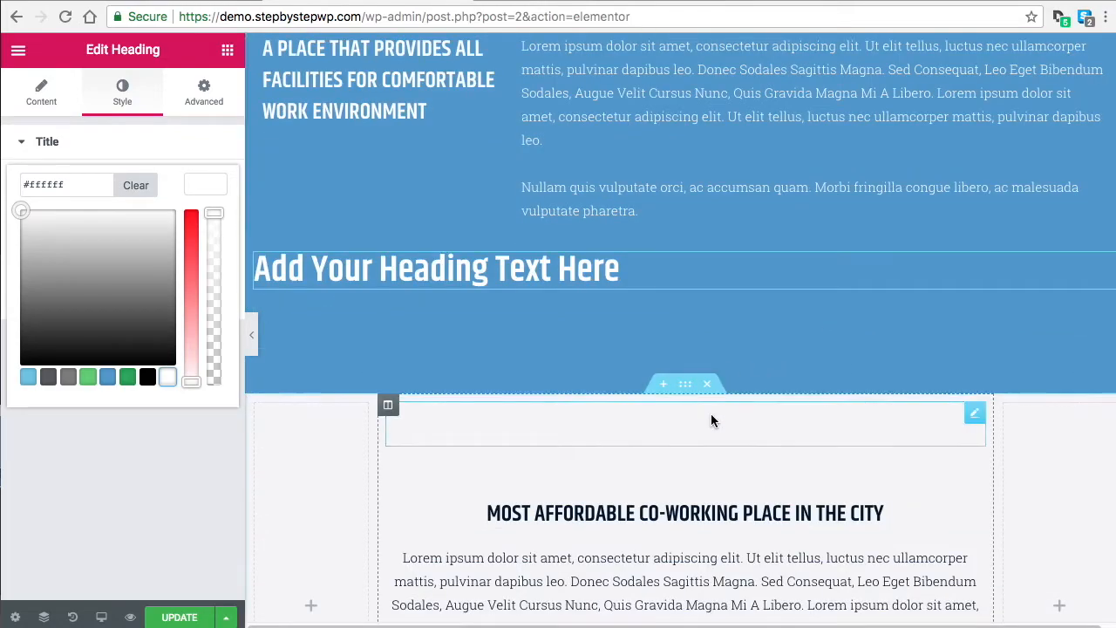
{"action": "scroll", "coordinate": [703, 408], "scroll_direction": "up", "scroll_amount": 7}
{"action": "scroll", "coordinate": [709, 404], "scroll_direction": "up", "scroll_amount": 3}
{"action": "scroll", "coordinate": [695, 462], "scroll_direction": "down", "scroll_amount": 9}
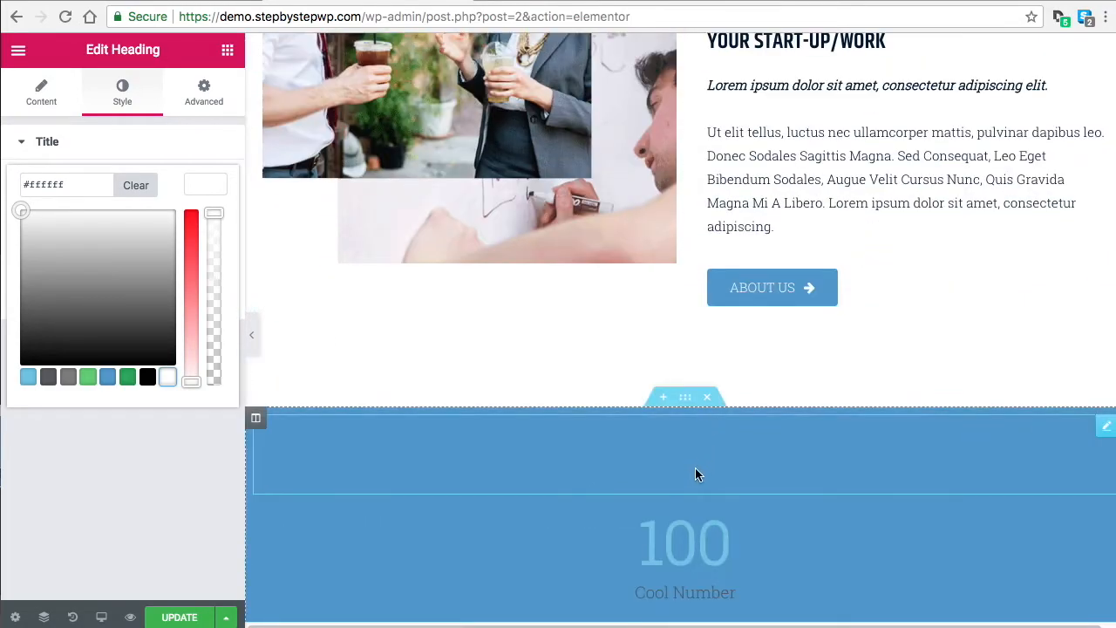
Insert a new two-column section between the blue section and the "Most affordable co-working place in the city" section.
{"action": "scroll", "coordinate": [692, 451], "scroll_direction": "down", "scroll_amount": 1}
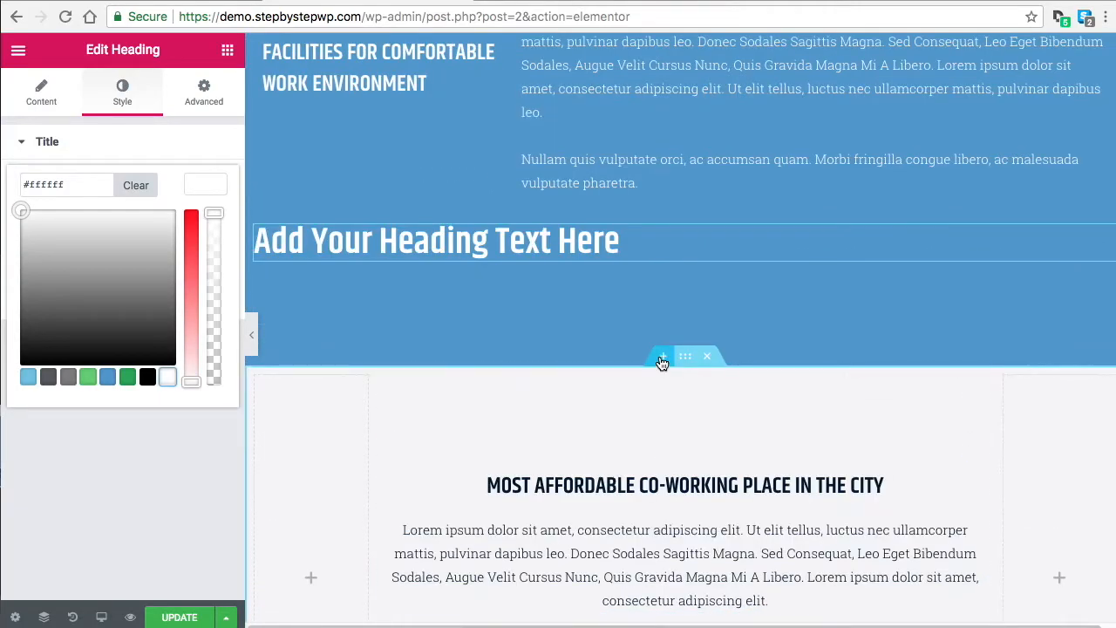
{"action": "left_click", "coordinate": [663, 357]}
{"action": "left_click", "coordinate": [658, 445]}
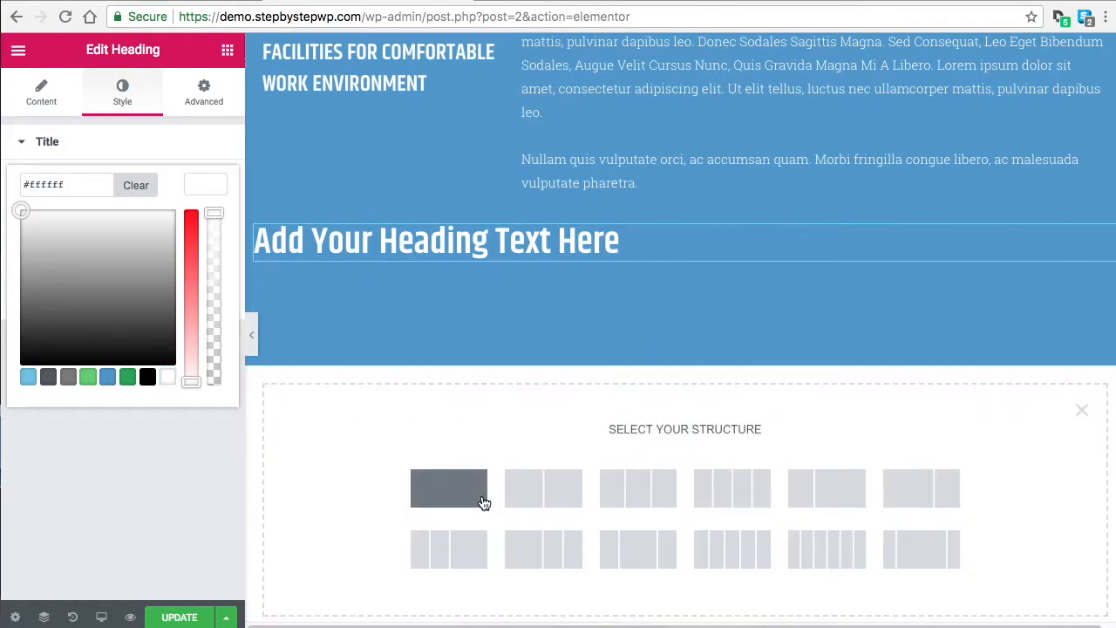
{"action": "left_click", "coordinate": [541, 488]}
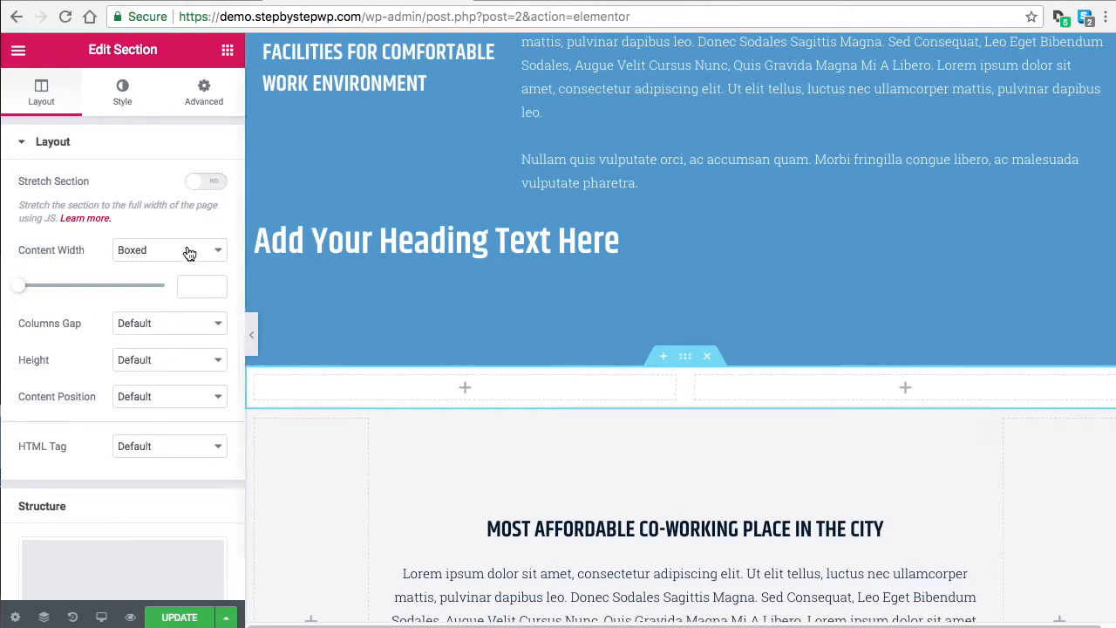
Add an Image widget to the first column of the new two-column section.
{"action": "left_click", "coordinate": [203, 92]}
{"action": "left_click", "coordinate": [228, 53]}
{"action": "left_click_drag", "start_coordinate": [62, 305], "coordinate": [454, 367]}
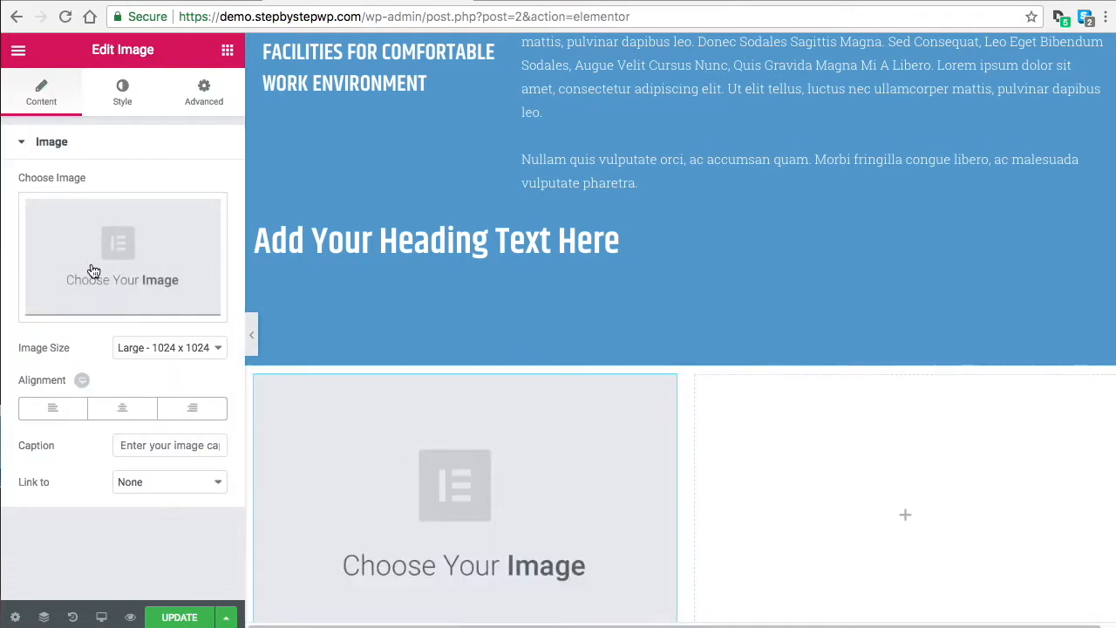
Add an Image Box widget to the empty second column beside the image placeholder.
{"action": "left_click", "coordinate": [227, 51]}
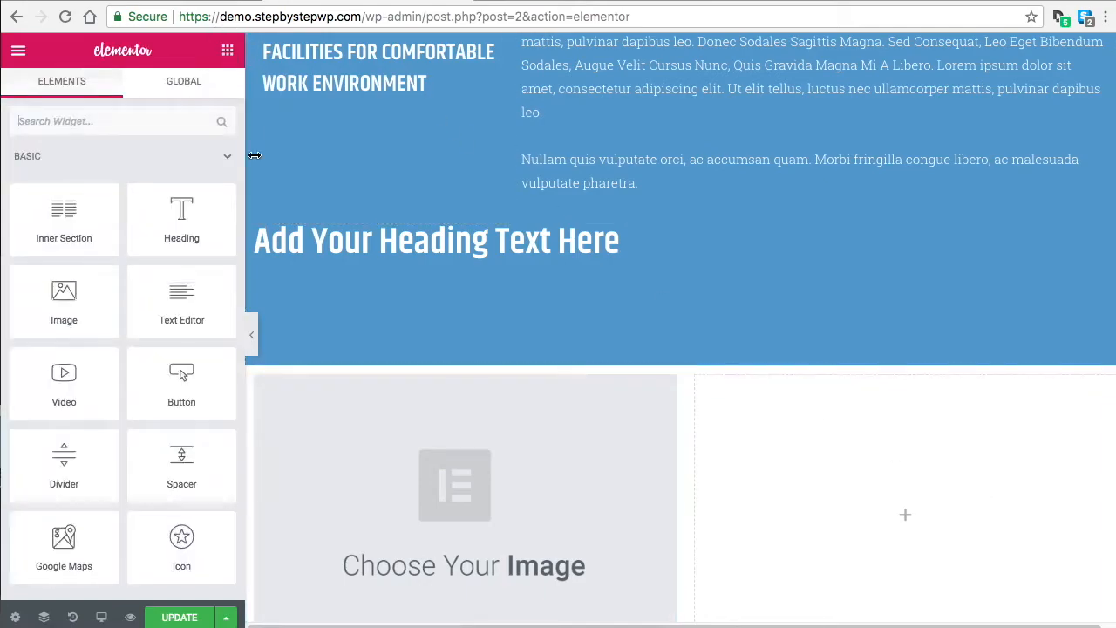
{"action": "scroll", "coordinate": [195, 362], "scroll_direction": "down", "scroll_amount": 3}
{"action": "scroll", "coordinate": [102, 425], "scroll_direction": "down", "scroll_amount": 3}
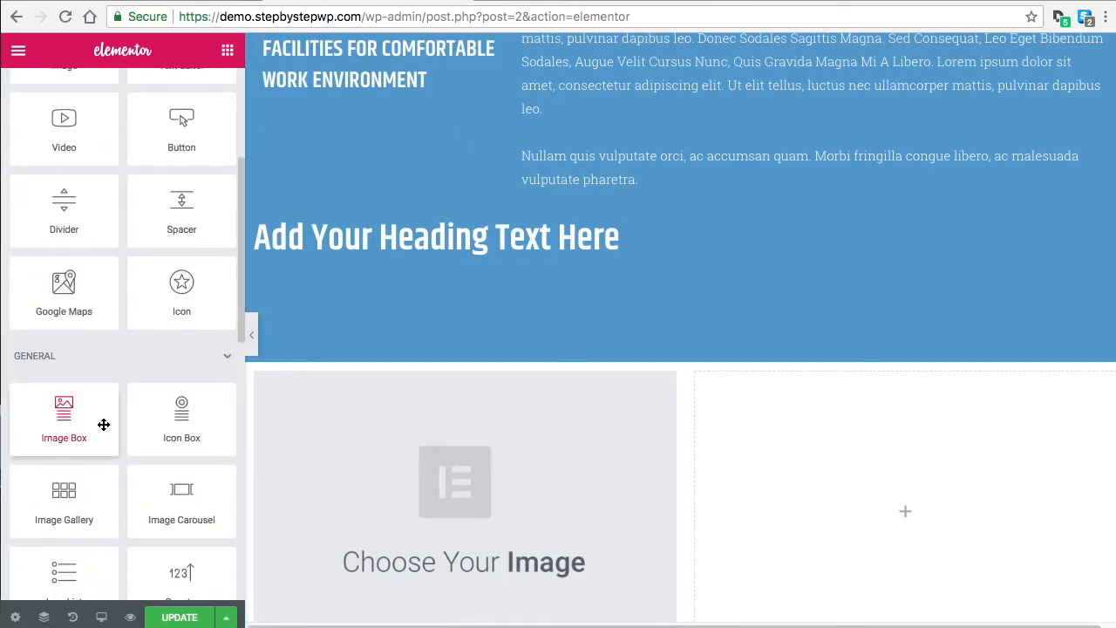
{"action": "left_click_drag", "start_coordinate": [99, 427], "coordinate": [967, 528]}
{"action": "scroll", "coordinate": [839, 490], "scroll_direction": "down", "scroll_amount": 3}
{"action": "scroll", "coordinate": [838, 484], "scroll_direction": "up", "scroll_amount": 3}
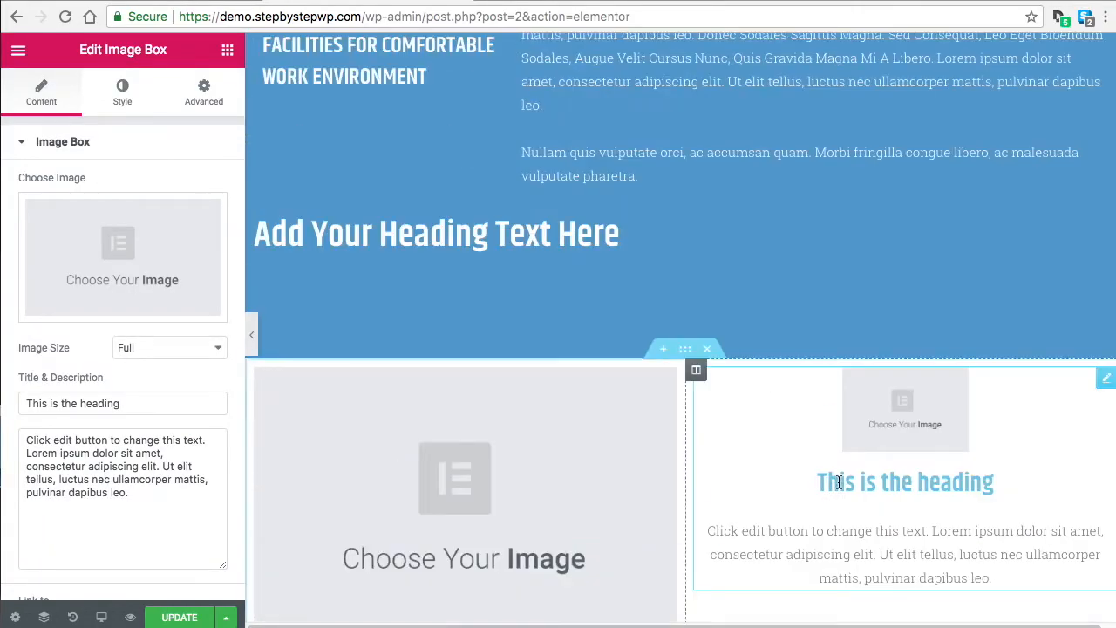
Delete the star icon box above the "A co-working place that helps growth of your start-up/work" text.
{"action": "scroll", "coordinate": [758, 497], "scroll_direction": "up", "scroll_amount": 4}
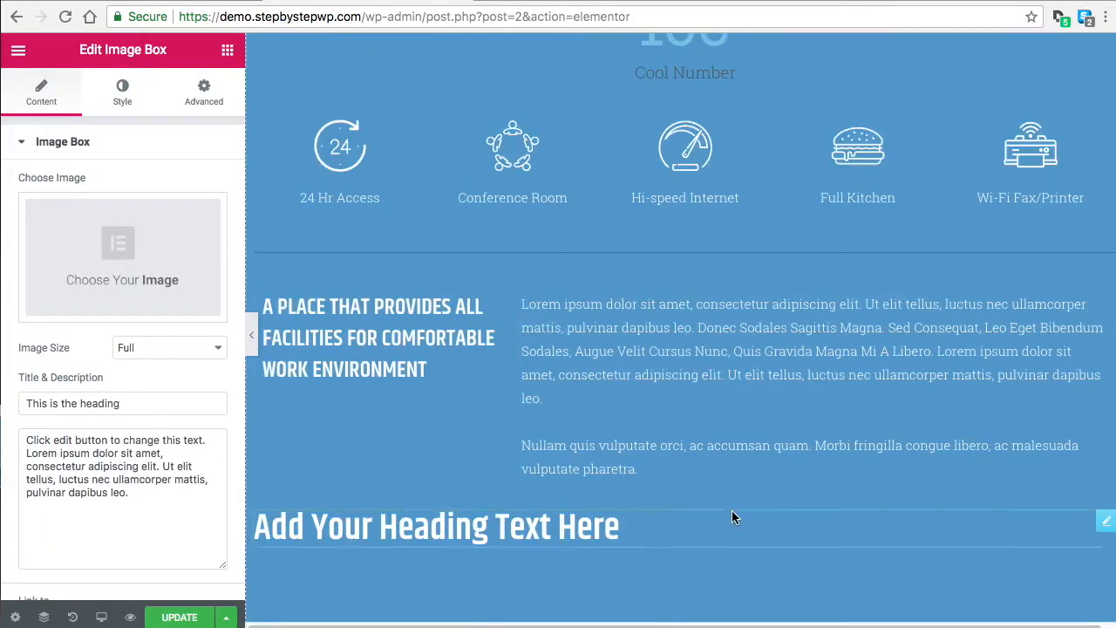
{"action": "scroll", "coordinate": [732, 517], "scroll_direction": "up", "scroll_amount": 4}
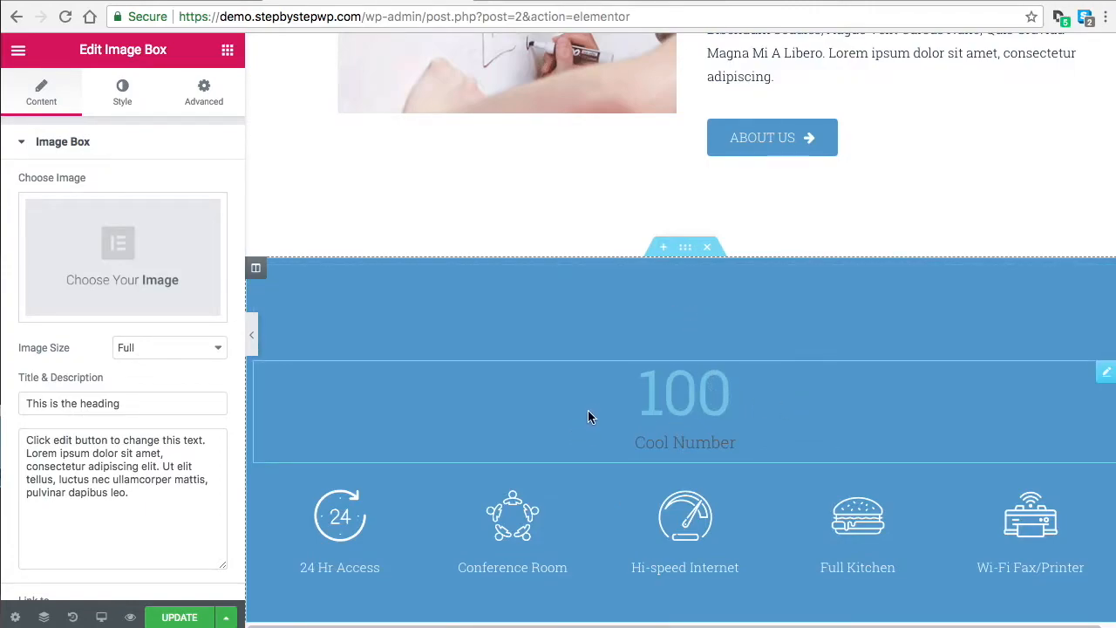
{"action": "scroll", "coordinate": [833, 412], "scroll_direction": "down", "scroll_amount": 5}
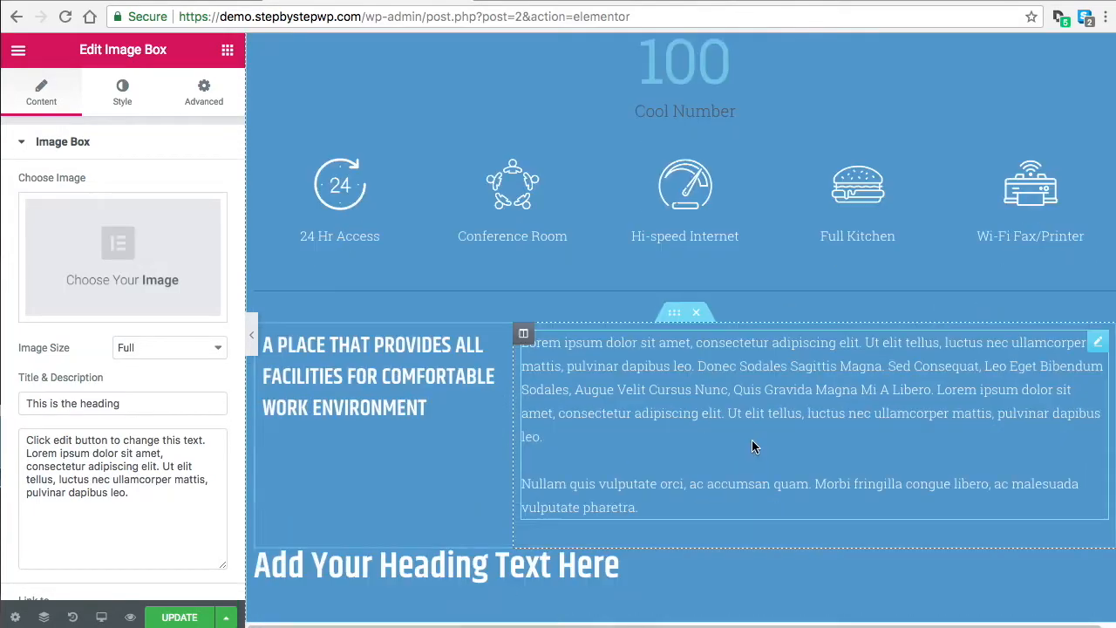
{"action": "scroll", "coordinate": [776, 444], "scroll_direction": "up", "scroll_amount": 8}
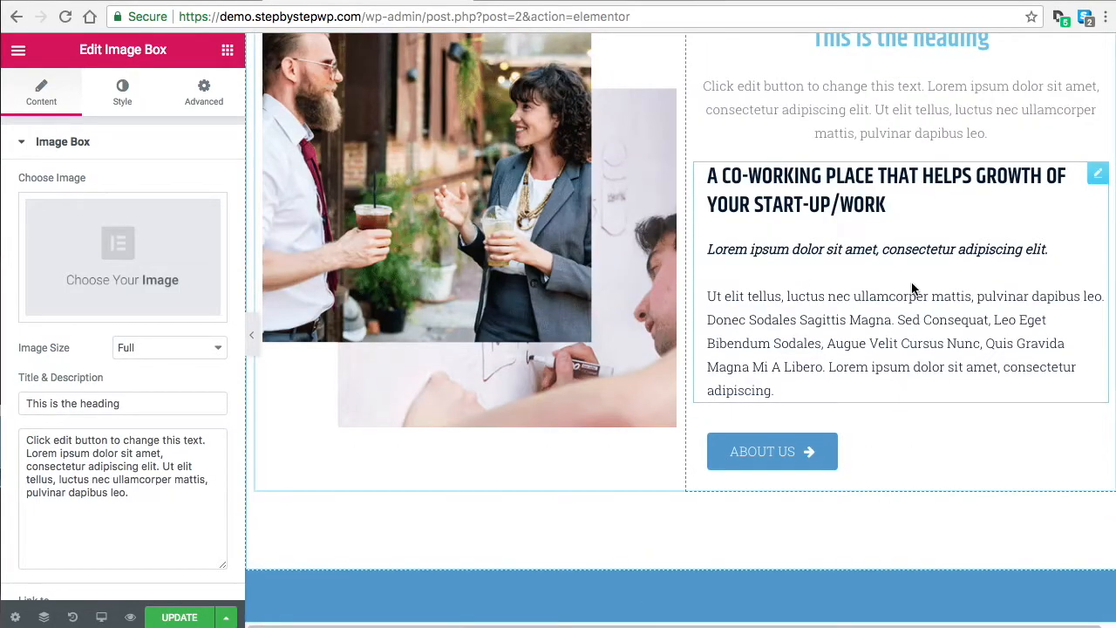
{"action": "scroll", "coordinate": [885, 398], "scroll_direction": "up", "scroll_amount": 2}
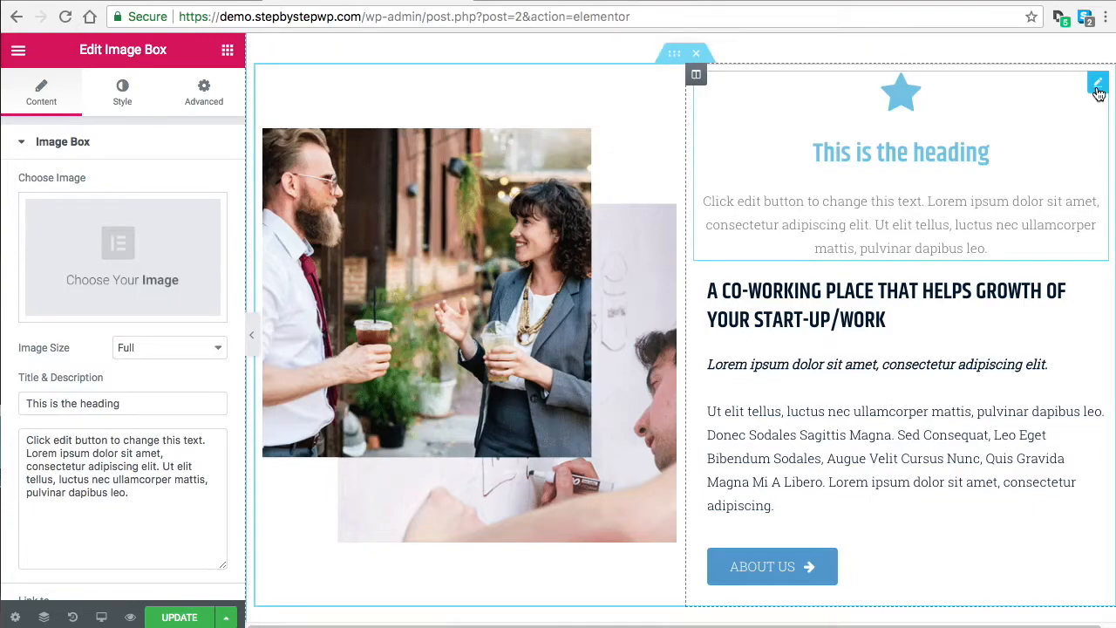
{"action": "right_click", "coordinate": [1092, 91]}
{"action": "left_click", "coordinate": [1036, 340]}
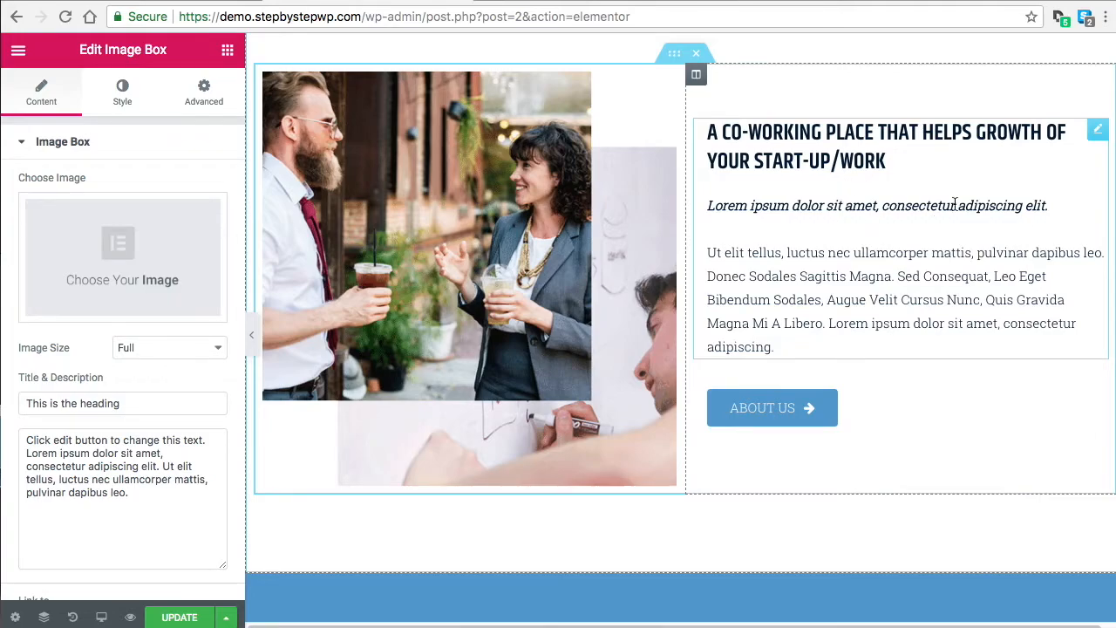
Duplicate the "A co-working place that helps growth" text box and move one copy below the Image Box in the new section.
{"action": "right_click", "coordinate": [1090, 140]}
{"action": "left_click", "coordinate": [1011, 175]}
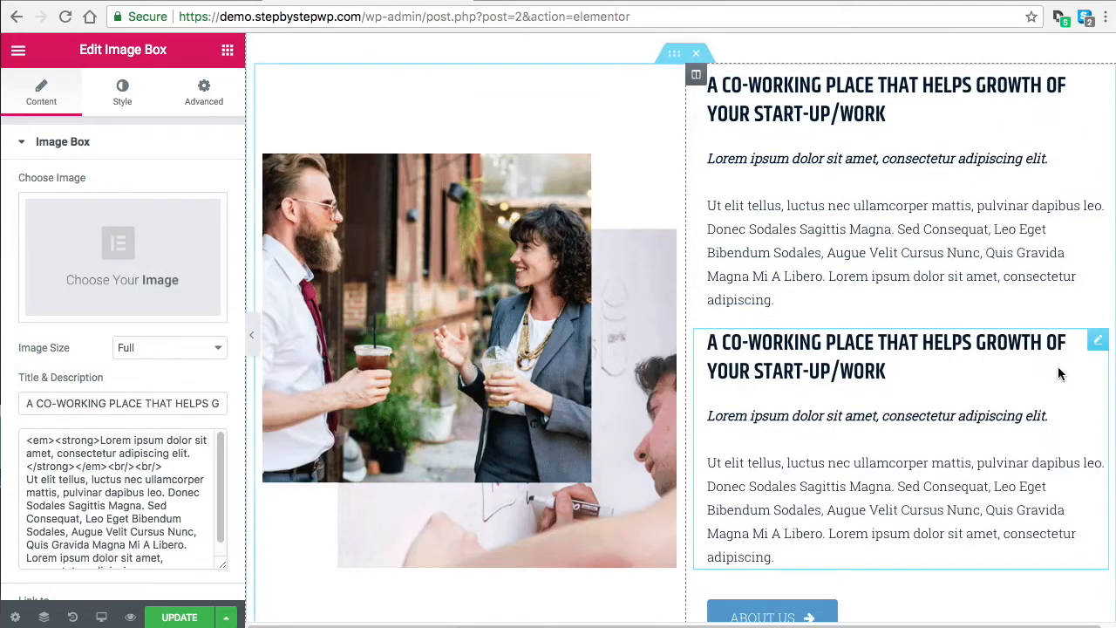
{"action": "left_click_drag", "start_coordinate": [1097, 82], "coordinate": [887, 495]}
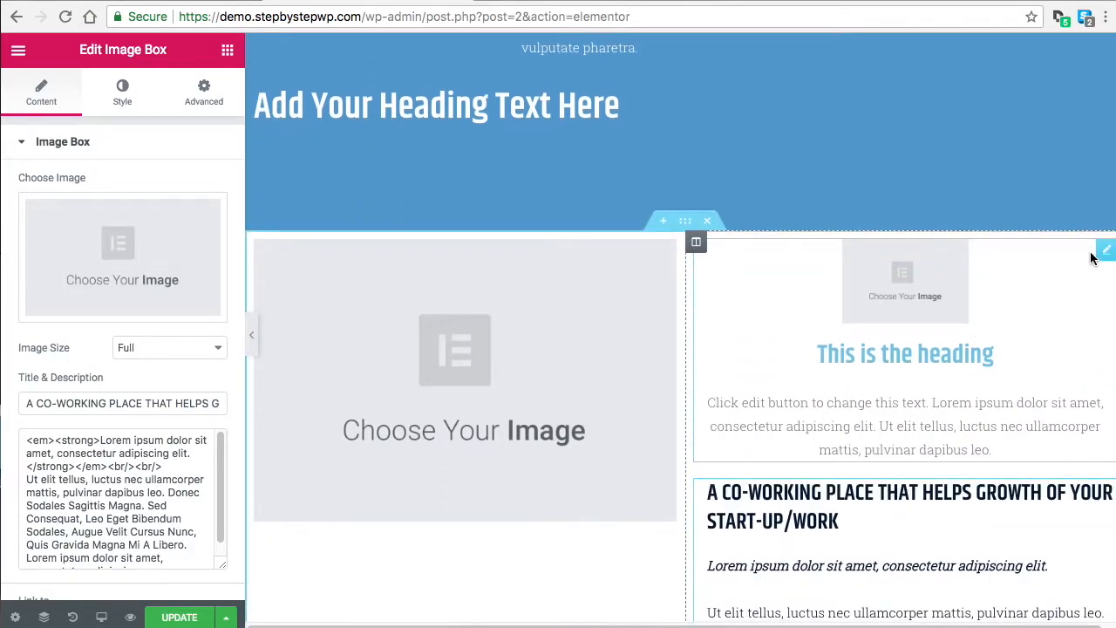
Delete the placeholder Image Box titled "This is the heading" from the new section's second column.
{"action": "right_click", "coordinate": [1108, 253]}
{"action": "left_click", "coordinate": [992, 494]}
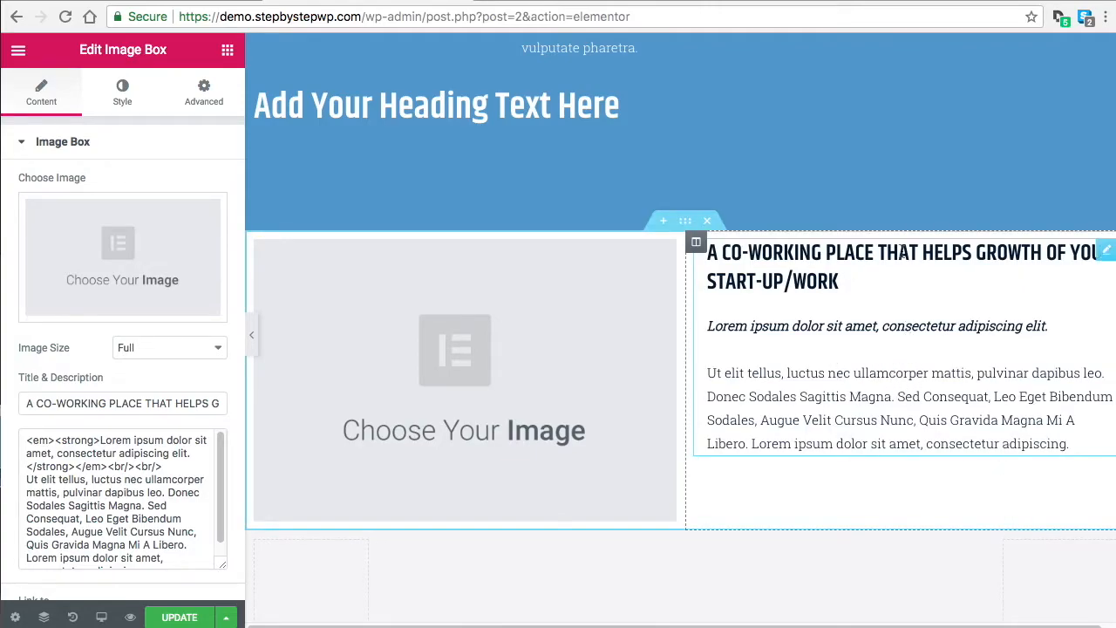
{"action": "scroll", "coordinate": [863, 392], "scroll_direction": "up", "scroll_amount": 1}
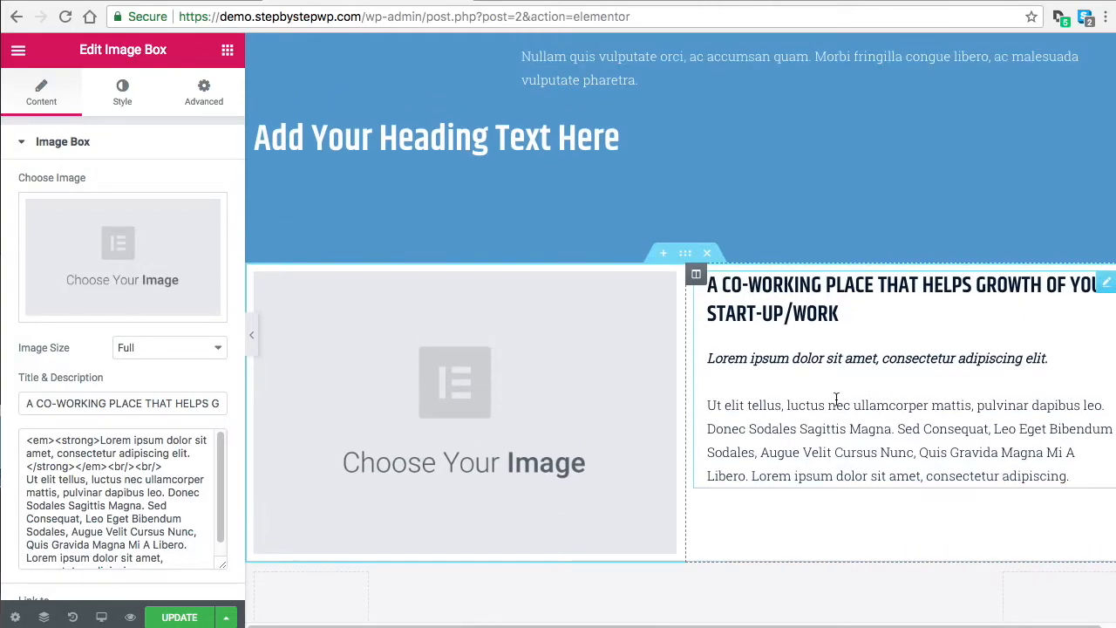
Duplicate the new section's text column so the section has three columns.
{"action": "scroll", "coordinate": [547, 453], "scroll_direction": "down", "scroll_amount": 2}
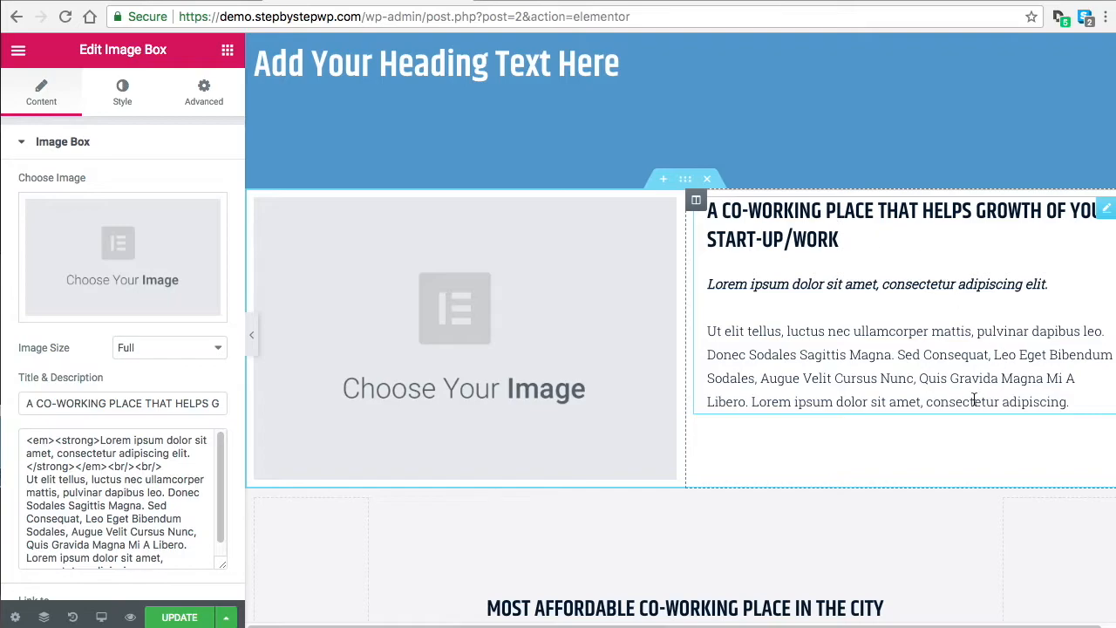
{"action": "right_click", "coordinate": [700, 201]}
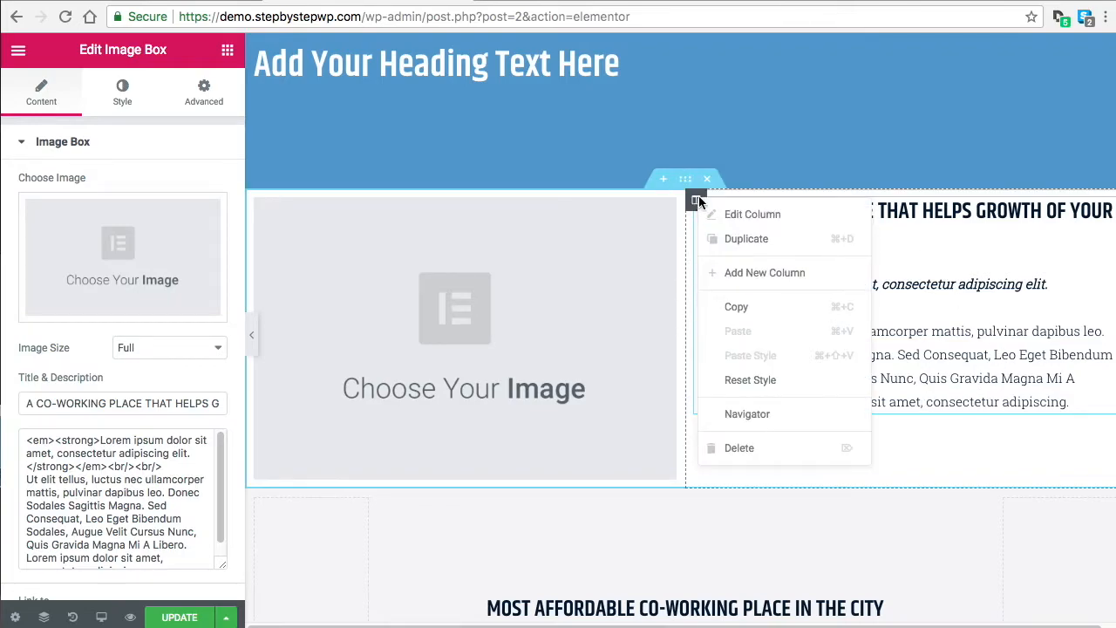
{"action": "left_click", "coordinate": [746, 236]}
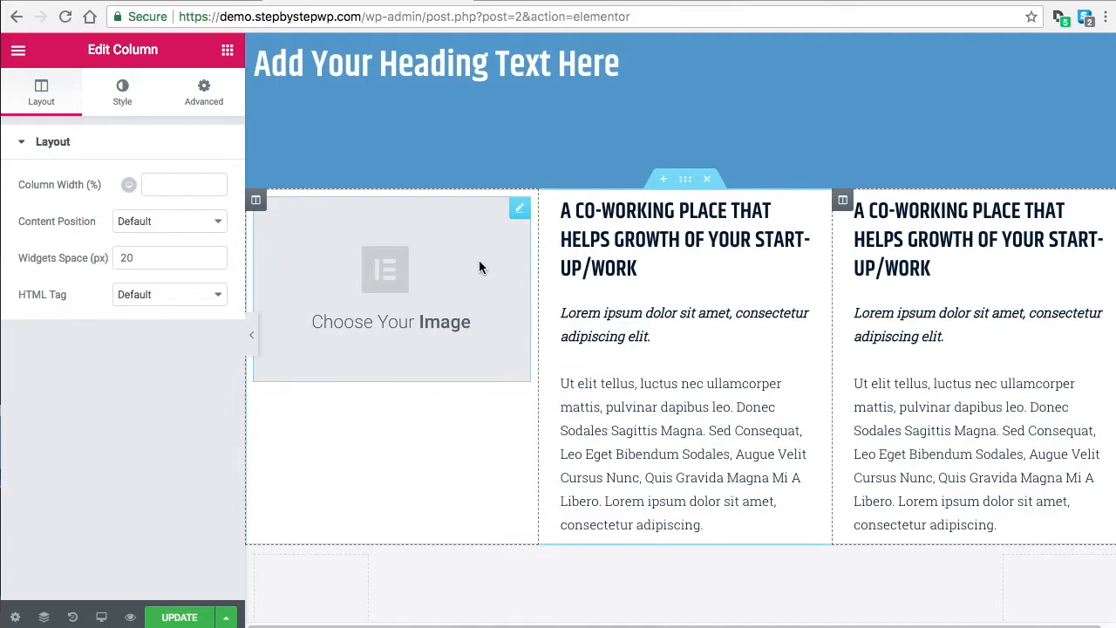
Delete the "Cool Number" counter above the amenity icons in the blue section.
{"action": "scroll", "coordinate": [655, 282], "scroll_direction": "up", "scroll_amount": 5}
{"action": "scroll", "coordinate": [672, 318], "scroll_direction": "up", "scroll_amount": 8}
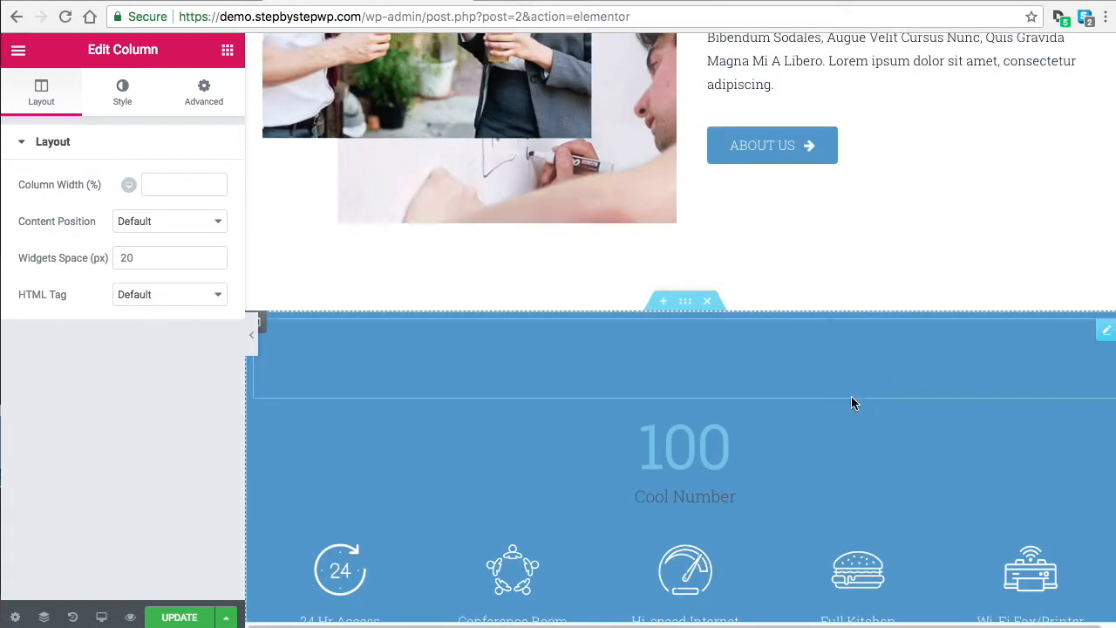
{"action": "scroll", "coordinate": [852, 397], "scroll_direction": "down", "scroll_amount": 1}
{"action": "right_click", "coordinate": [1104, 394]}
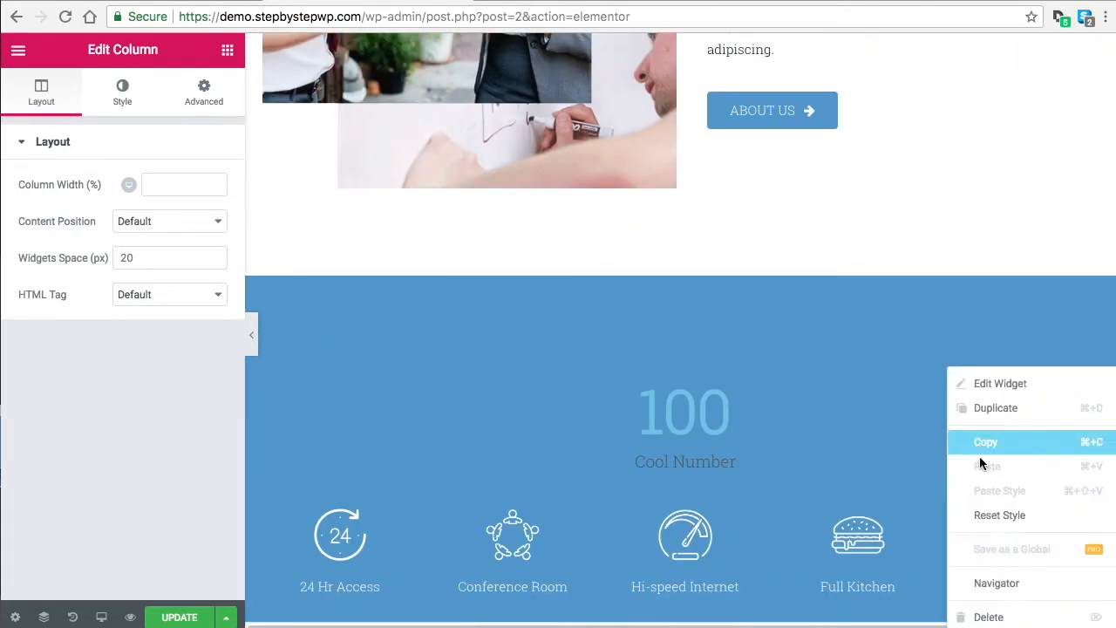
{"action": "left_click", "coordinate": [987, 613]}
Duplicate the "Business Site" hero section and delete the duplicate.
{"action": "scroll", "coordinate": [626, 254], "scroll_direction": "up", "scroll_amount": 10}
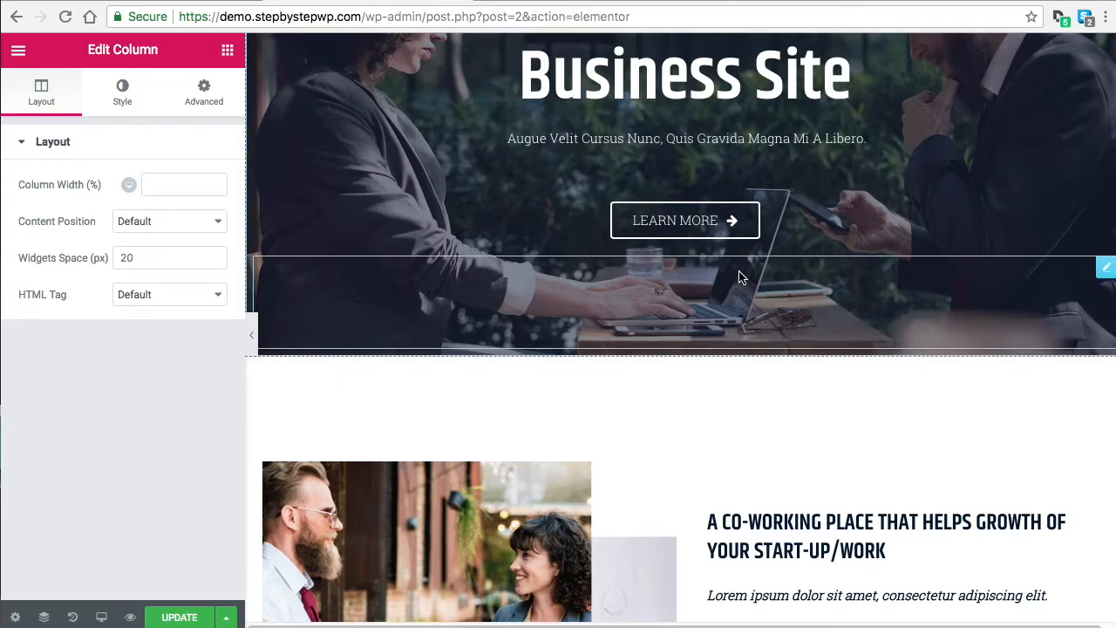
{"action": "scroll", "coordinate": [739, 277], "scroll_direction": "down", "scroll_amount": 3}
{"action": "scroll", "coordinate": [772, 321], "scroll_direction": "down", "scroll_amount": 1}
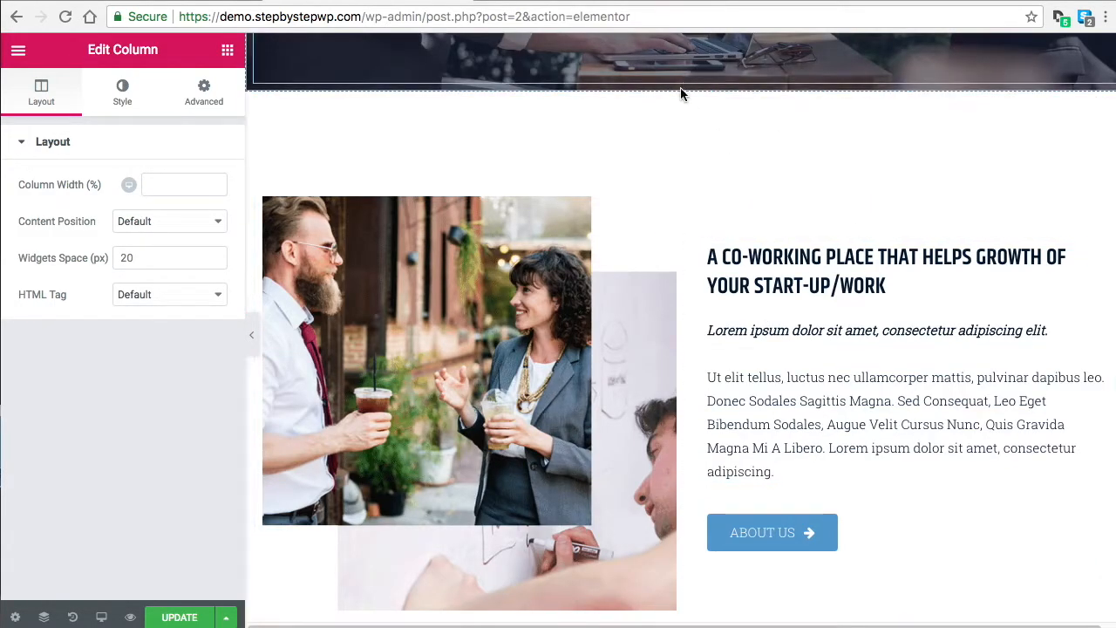
{"action": "scroll", "coordinate": [711, 162], "scroll_direction": "up", "scroll_amount": 2}
{"action": "scroll", "coordinate": [717, 181], "scroll_direction": "up", "scroll_amount": 4}
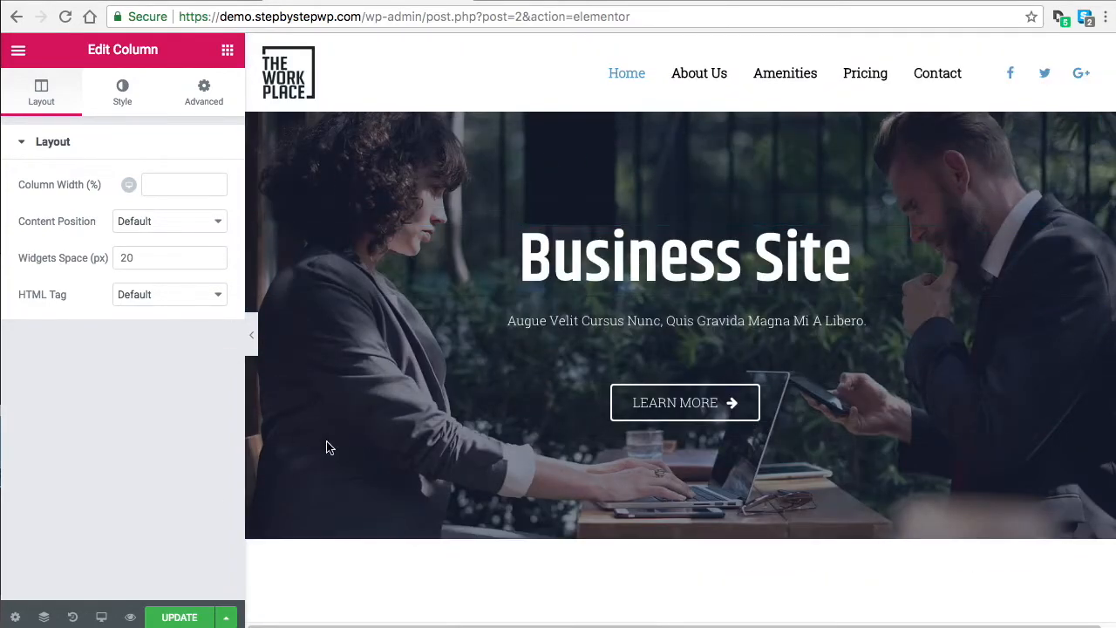
{"action": "right_click", "coordinate": [689, 105]}
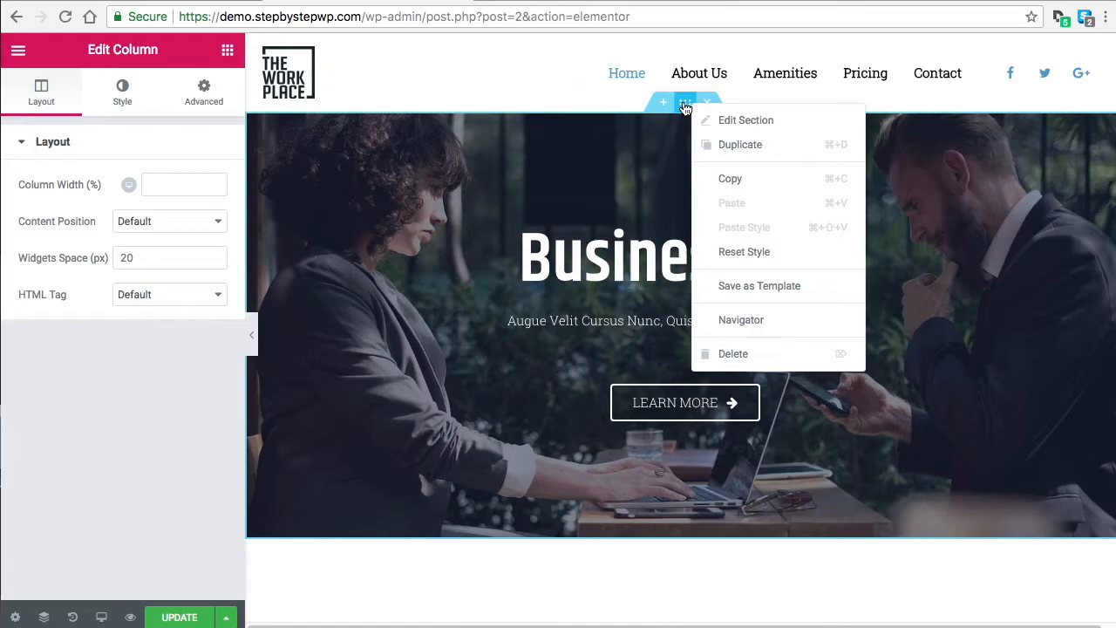
{"action": "left_click", "coordinate": [750, 147]}
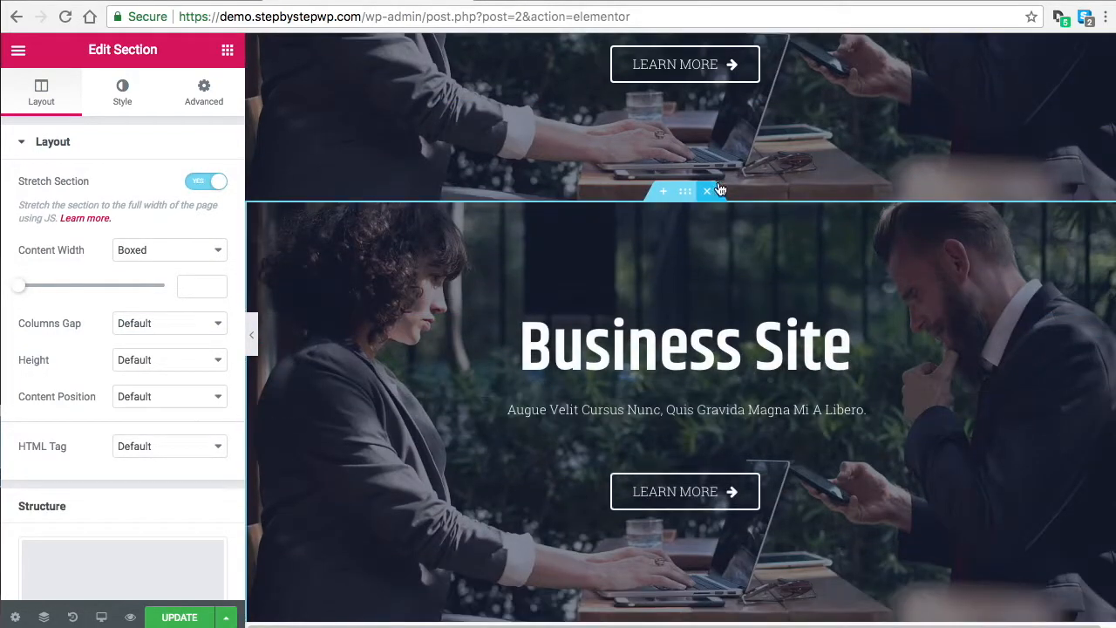
{"action": "left_click", "coordinate": [706, 191]}
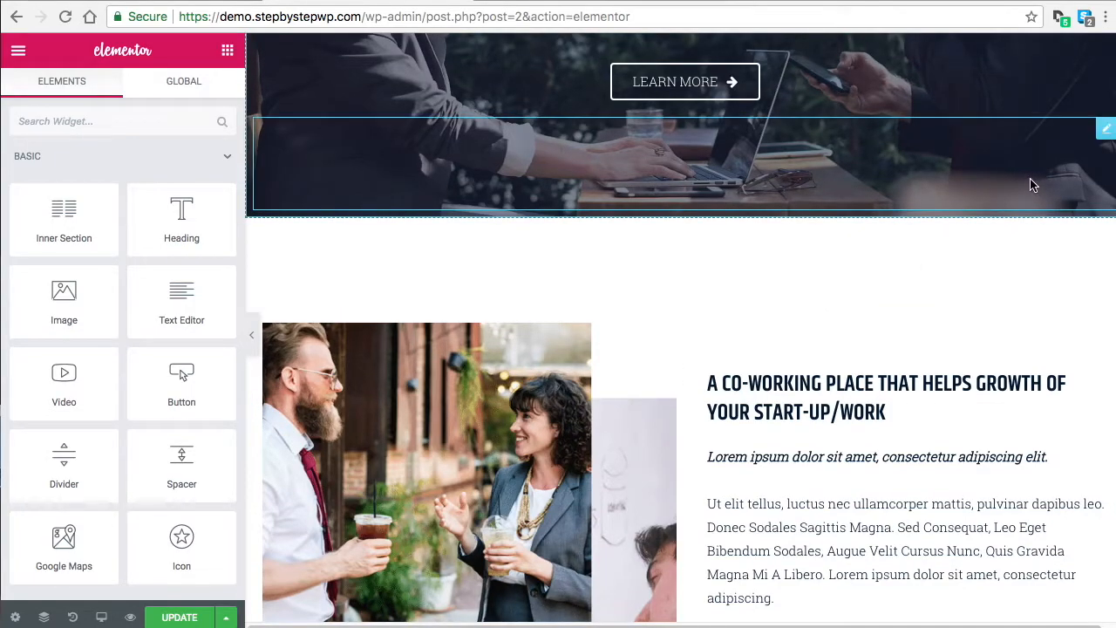
Open the template library for a new section above the blue amenities section and browse the page templates.
{"action": "scroll", "coordinate": [747, 375], "scroll_direction": "down", "scroll_amount": 3}
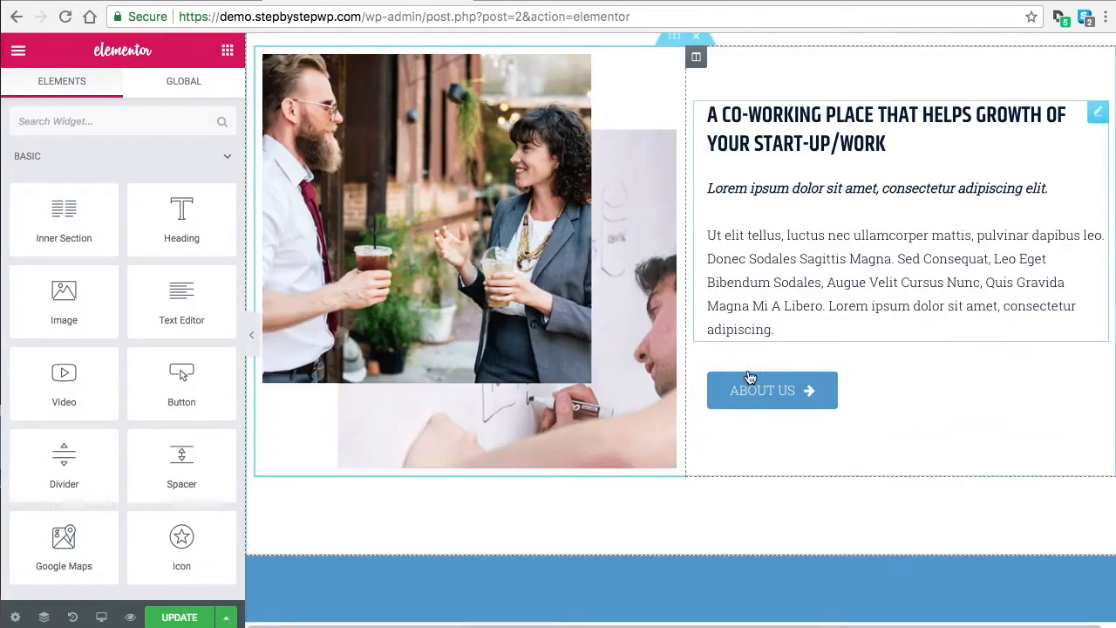
{"action": "scroll", "coordinate": [741, 375], "scroll_direction": "down", "scroll_amount": 4}
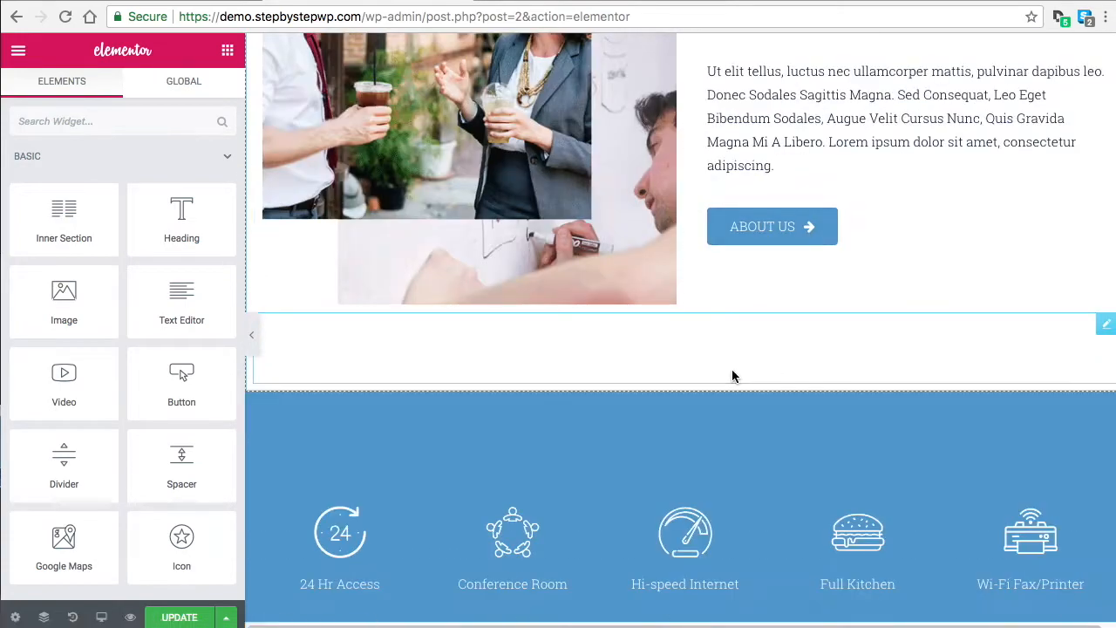
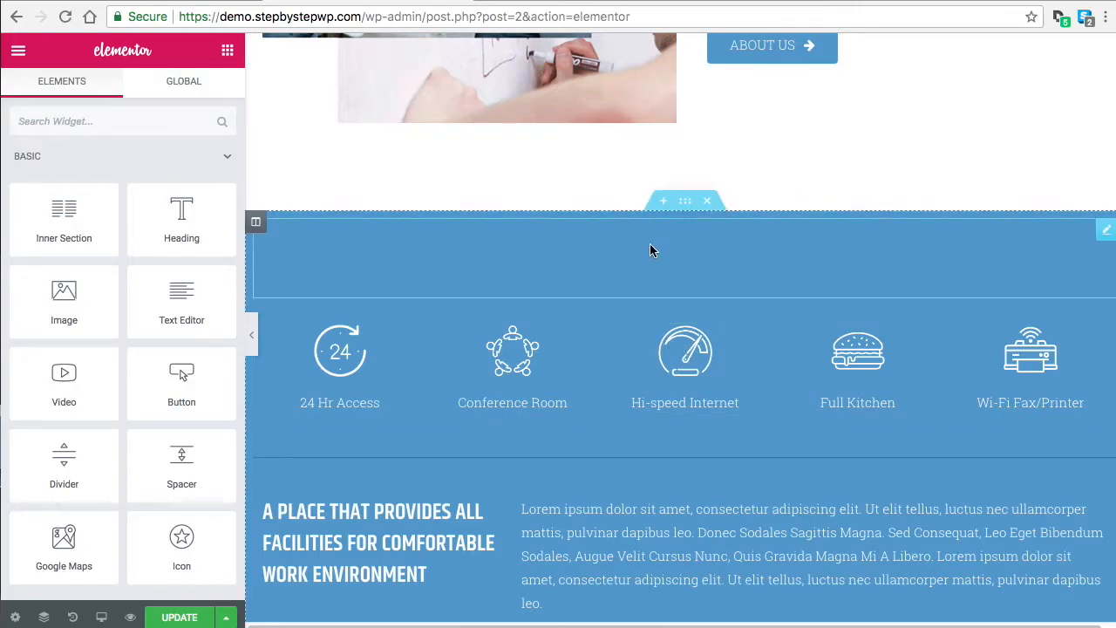
{"action": "left_click", "coordinate": [662, 201]}
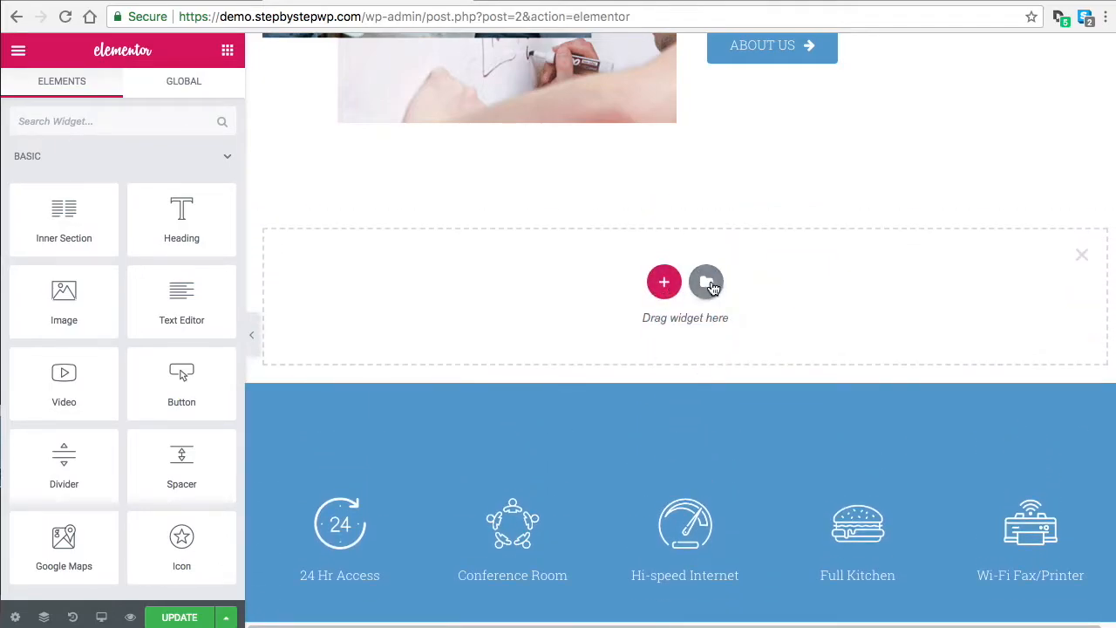
{"action": "left_click", "coordinate": [708, 282]}
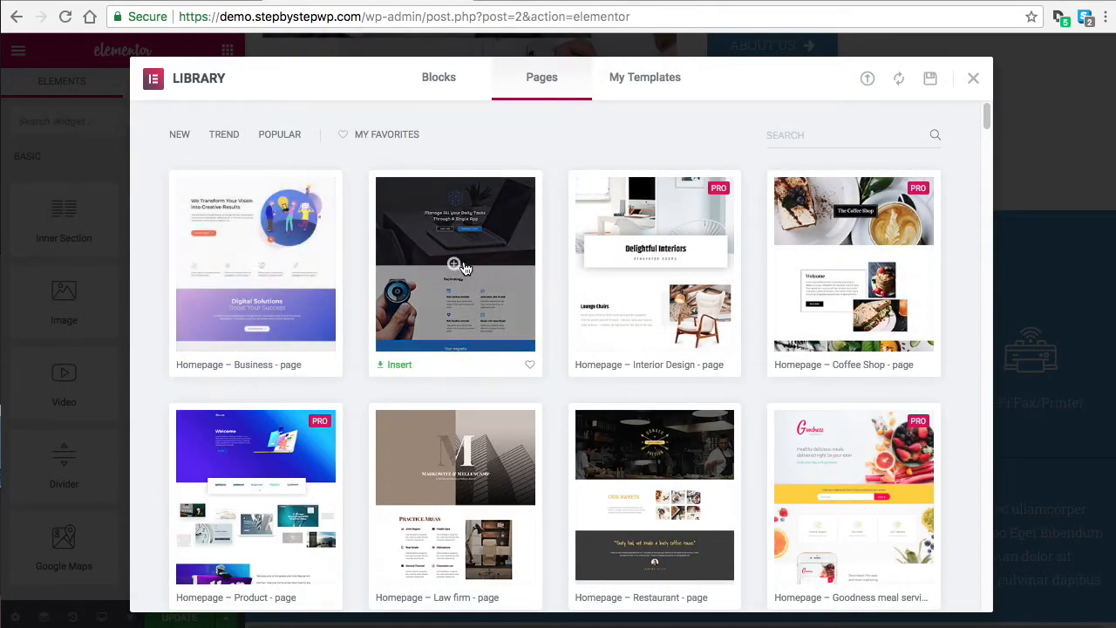
{"action": "scroll", "coordinate": [457, 268], "scroll_direction": "down", "scroll_amount": 2}
{"action": "scroll", "coordinate": [453, 323], "scroll_direction": "up", "scroll_amount": 2}
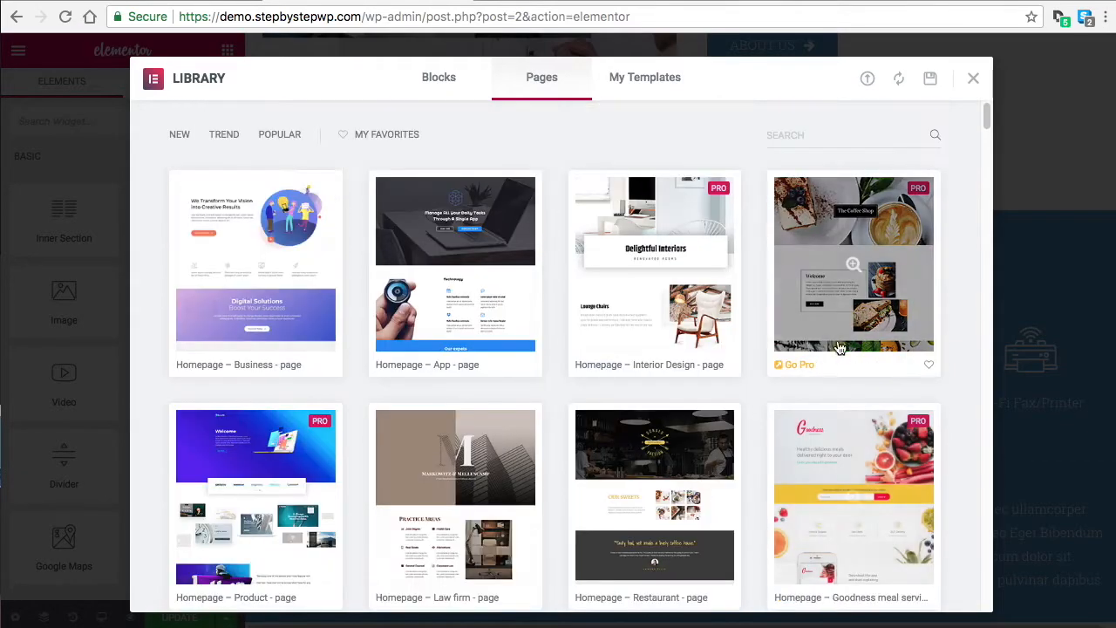
{"action": "scroll", "coordinate": [649, 292], "scroll_direction": "down", "scroll_amount": 2}
{"action": "scroll", "coordinate": [441, 373], "scroll_direction": "down", "scroll_amount": 2}
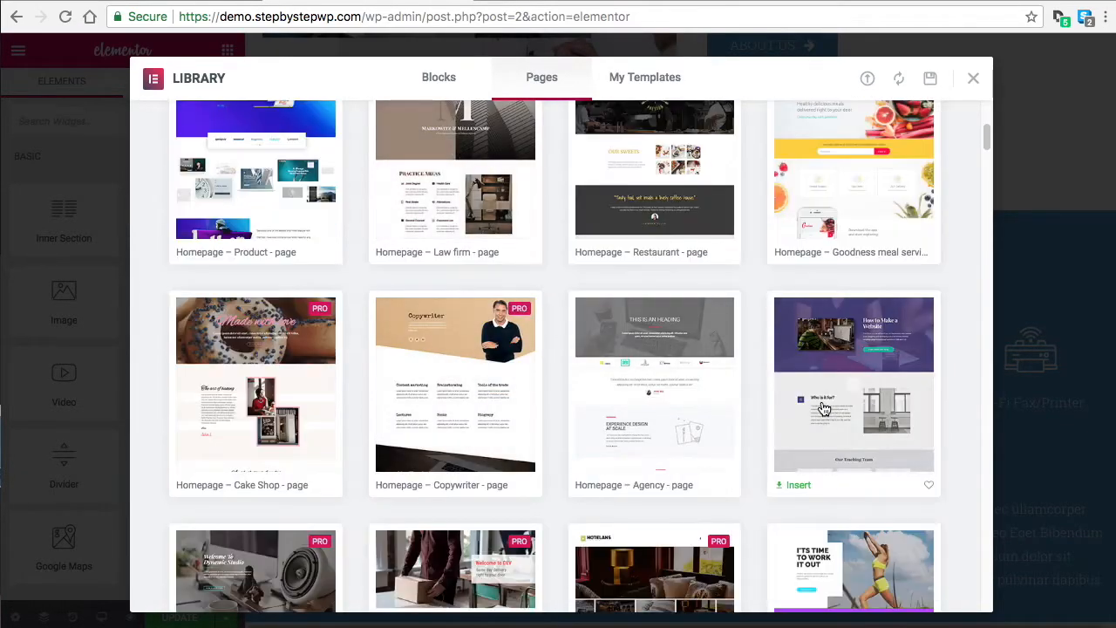
Preview the "How to Make a Website" course homepage template in the page library and insert it into the page.
{"action": "left_click", "coordinate": [867, 348]}
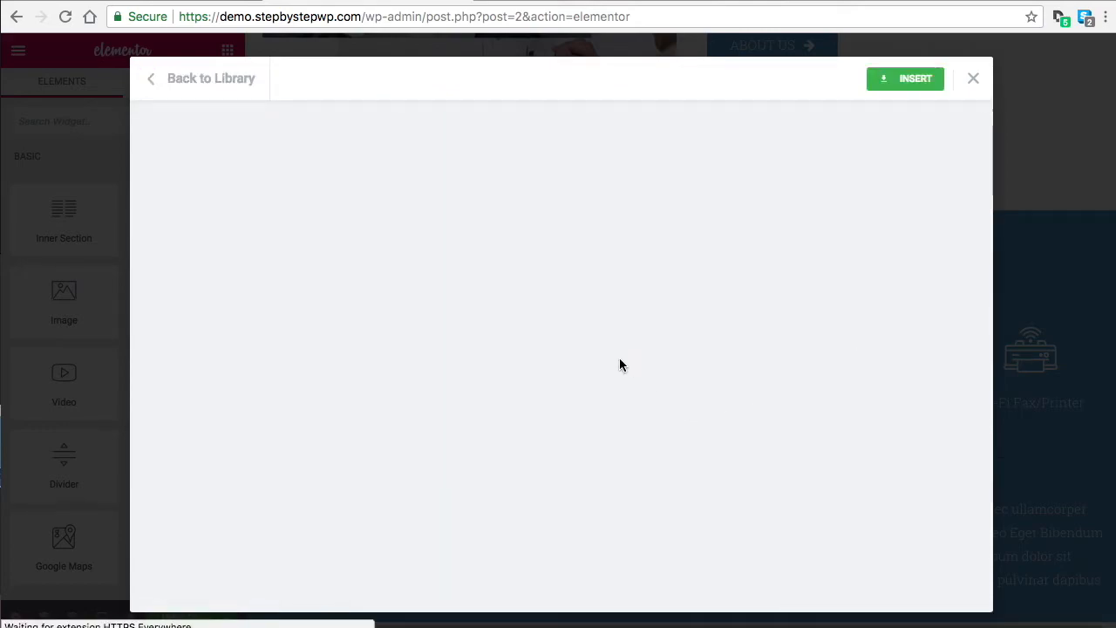
{"action": "scroll", "coordinate": [627, 345], "scroll_direction": "down", "scroll_amount": 10}
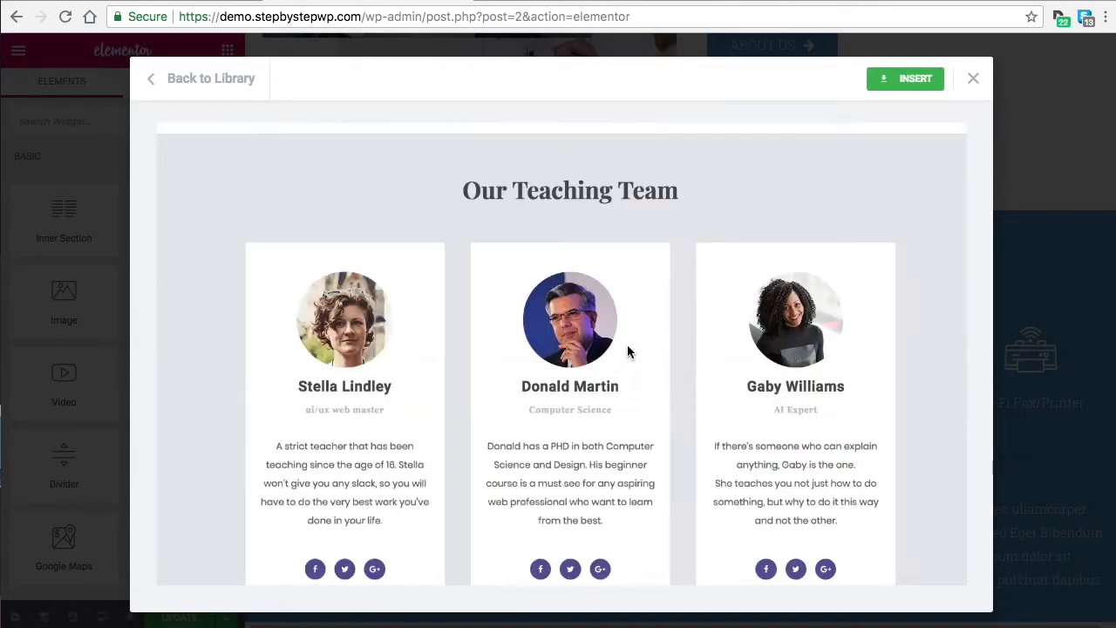
{"action": "scroll", "coordinate": [627, 344], "scroll_direction": "down", "scroll_amount": 8}
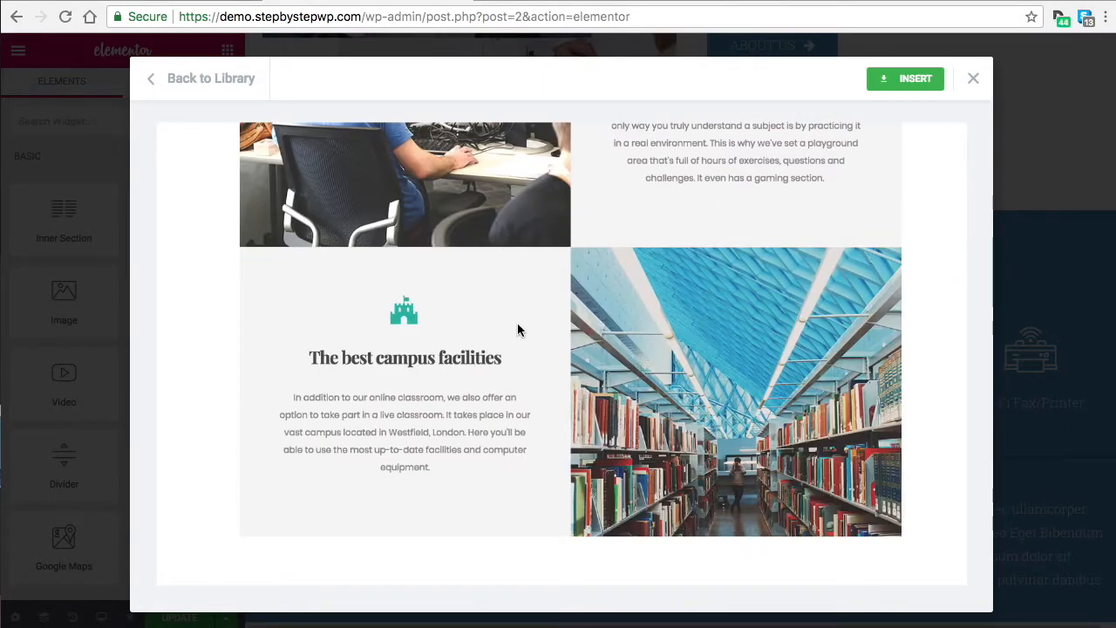
{"action": "scroll", "coordinate": [627, 364], "scroll_direction": "up", "scroll_amount": 2}
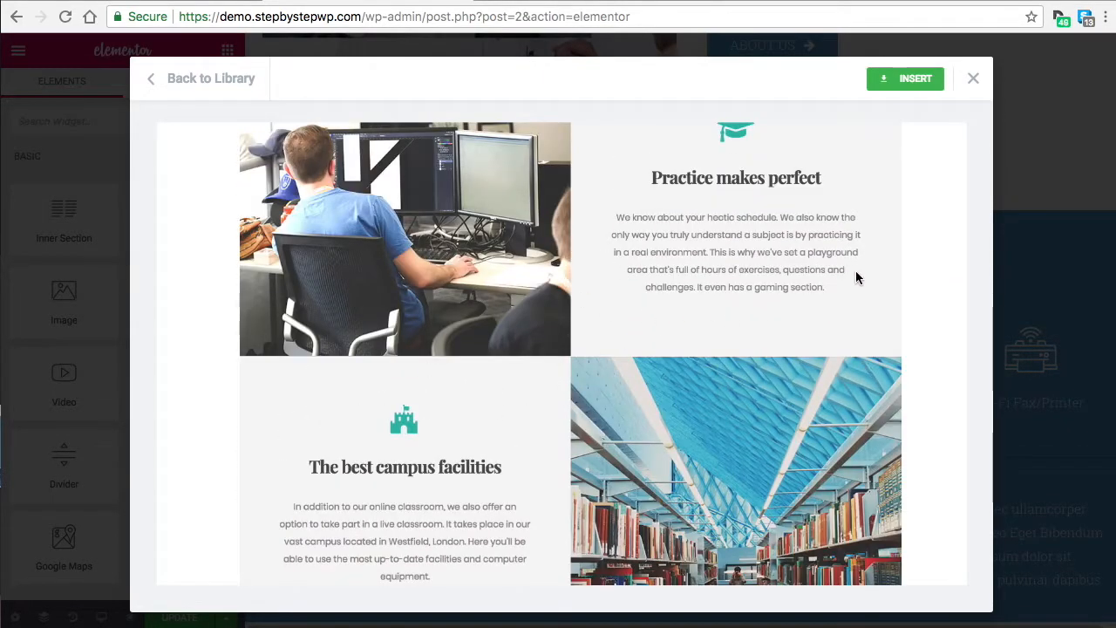
{"action": "left_click", "coordinate": [904, 82]}
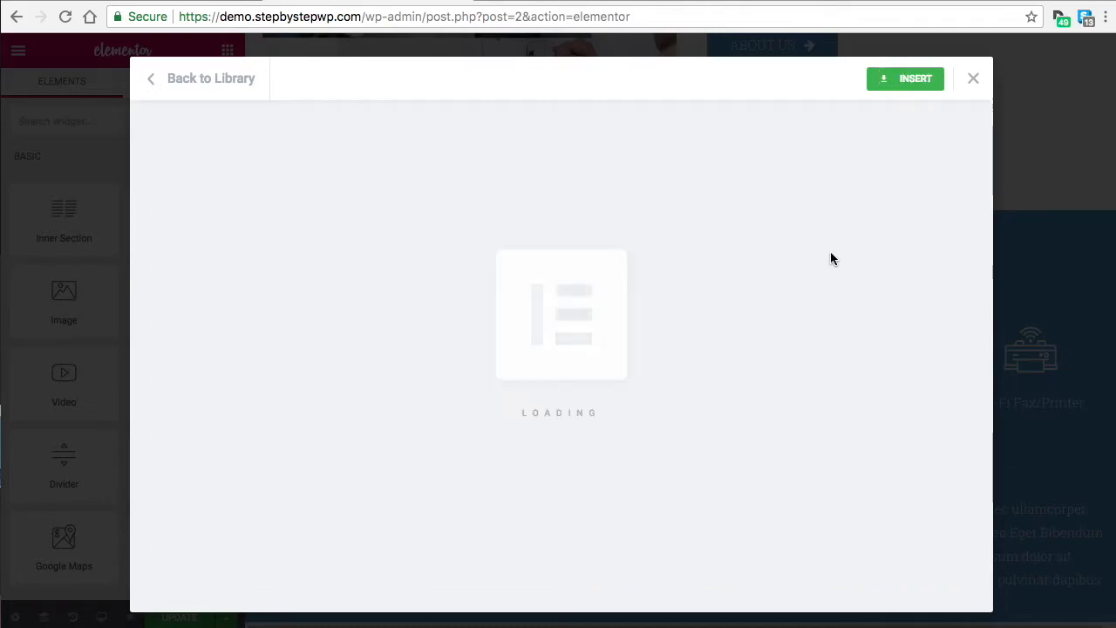
Delete the inserted template's "How to Make a Website", "Who is it for?" and "Our Teaching Team" sections.
{"action": "scroll", "coordinate": [857, 319], "scroll_direction": "up", "scroll_amount": 10}
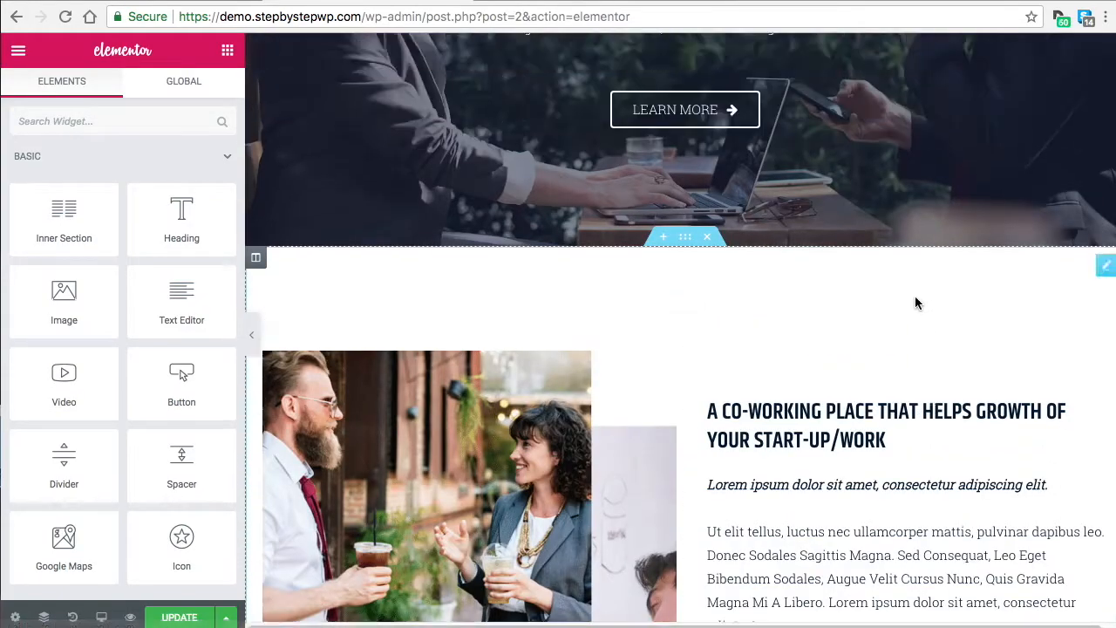
{"action": "scroll", "coordinate": [914, 297], "scroll_direction": "down", "scroll_amount": 6}
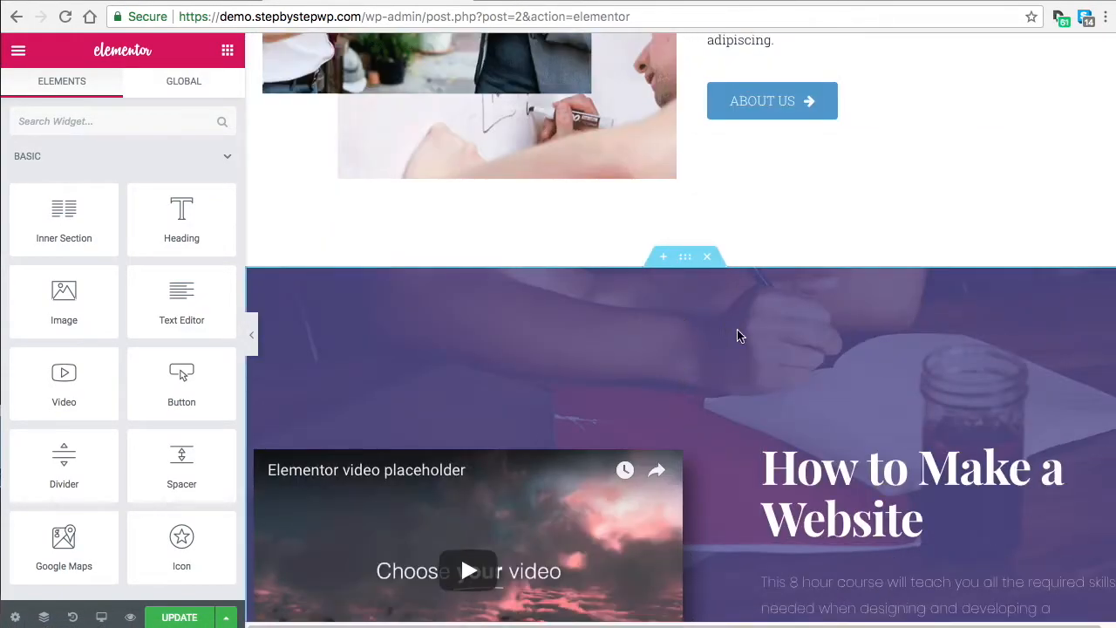
{"action": "left_click", "coordinate": [708, 254]}
{"action": "scroll", "coordinate": [706, 156], "scroll_direction": "down", "scroll_amount": 2}
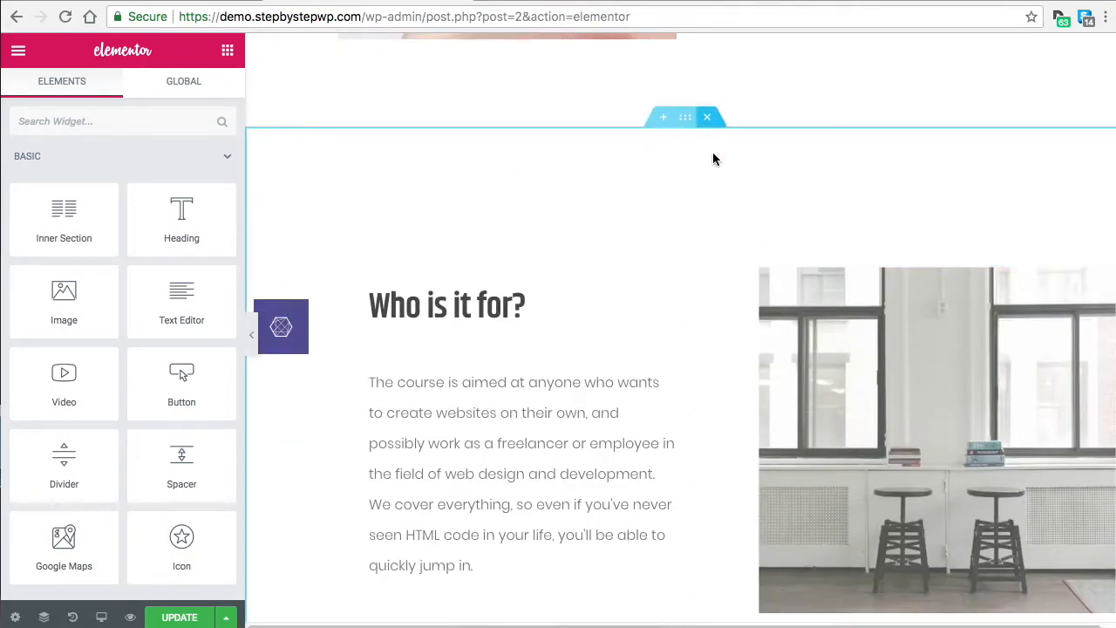
{"action": "left_click", "coordinate": [706, 117]}
{"action": "left_click", "coordinate": [706, 117]}
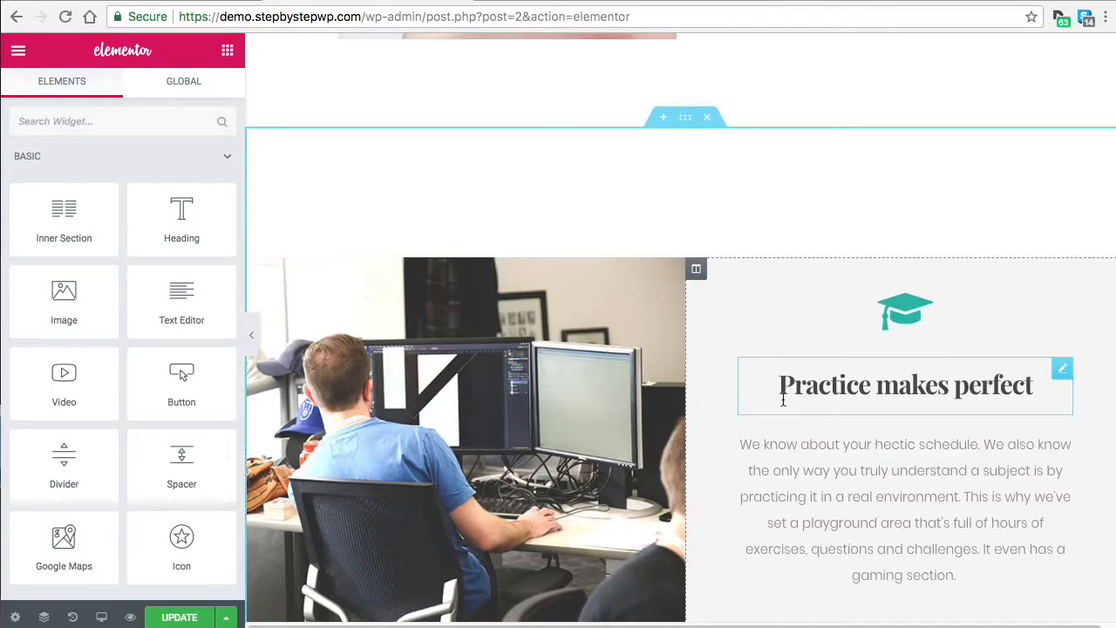
Open the settings of the graduation cap icon above the "Practice makes perfect" heading.
{"action": "scroll", "coordinate": [810, 394], "scroll_direction": "down", "scroll_amount": 2}
{"action": "scroll", "coordinate": [661, 394], "scroll_direction": "down", "scroll_amount": 1}
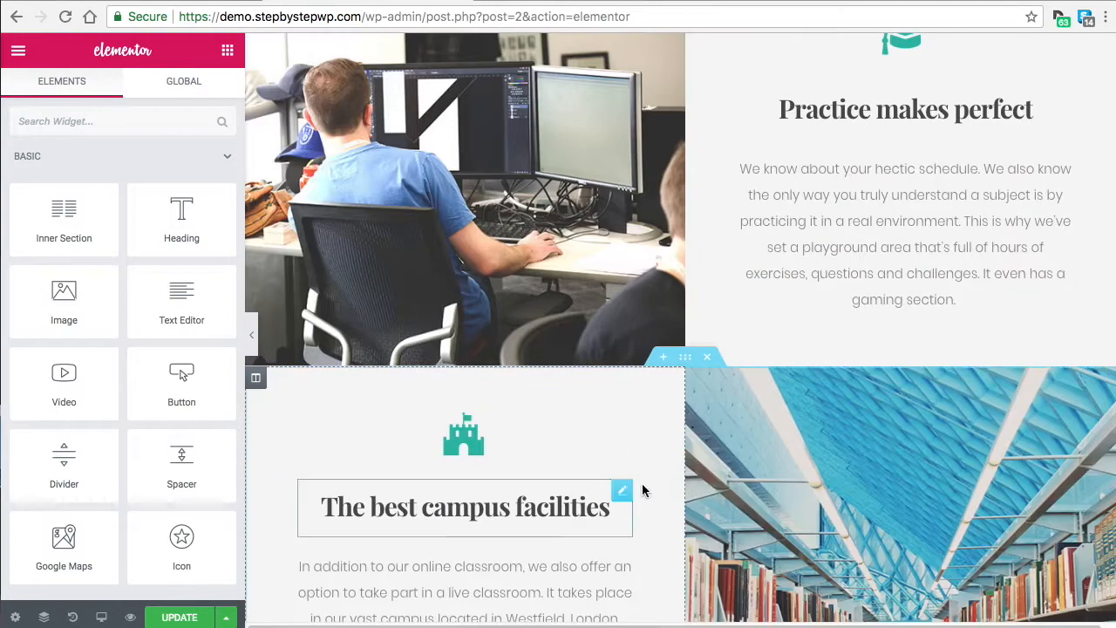
{"action": "scroll", "coordinate": [844, 387], "scroll_direction": "up", "scroll_amount": 2}
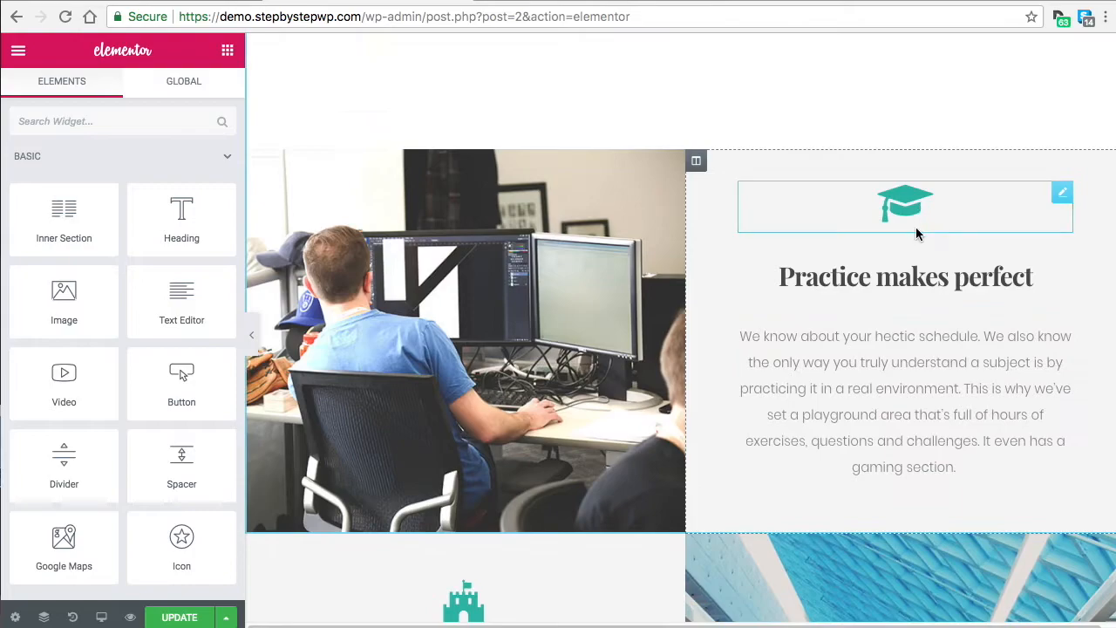
{"action": "left_click", "coordinate": [916, 216]}
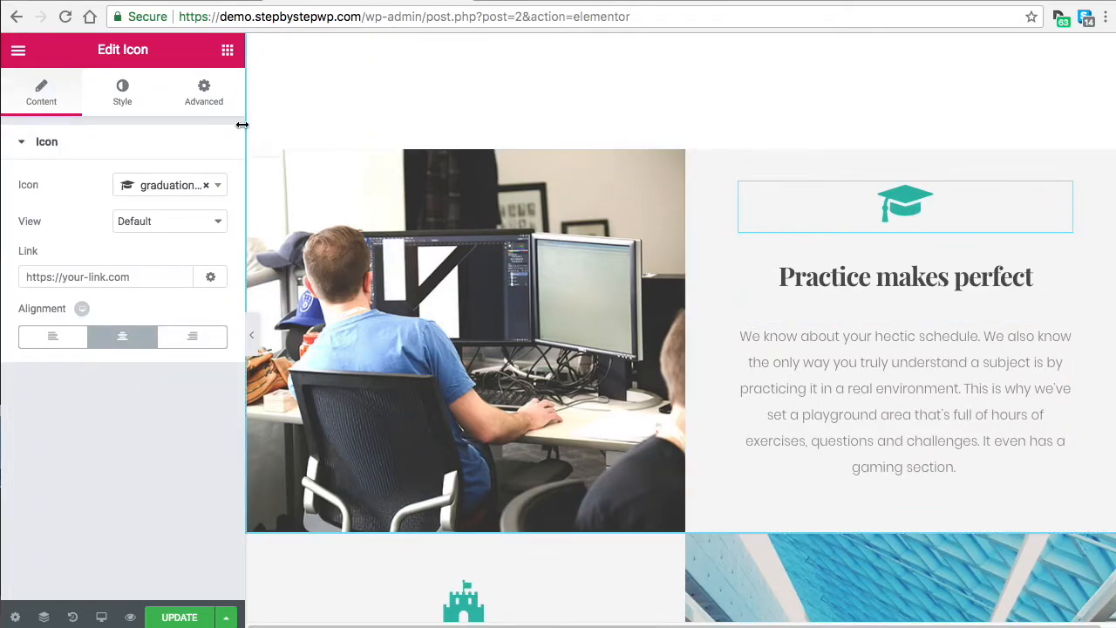
Compare the inserted "Practice makes perfect" and "The best campus facilities" rows with the original hero and co-working sections' styling.
{"action": "scroll", "coordinate": [753, 331], "scroll_direction": "down", "scroll_amount": 2}
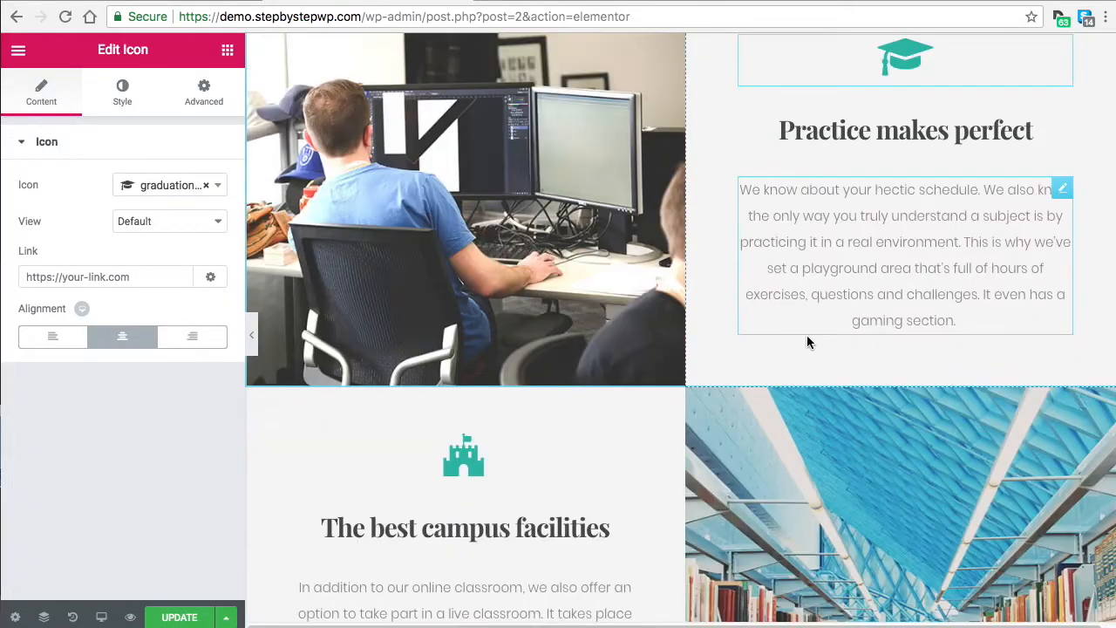
{"action": "scroll", "coordinate": [820, 393], "scroll_direction": "up", "scroll_amount": 4}
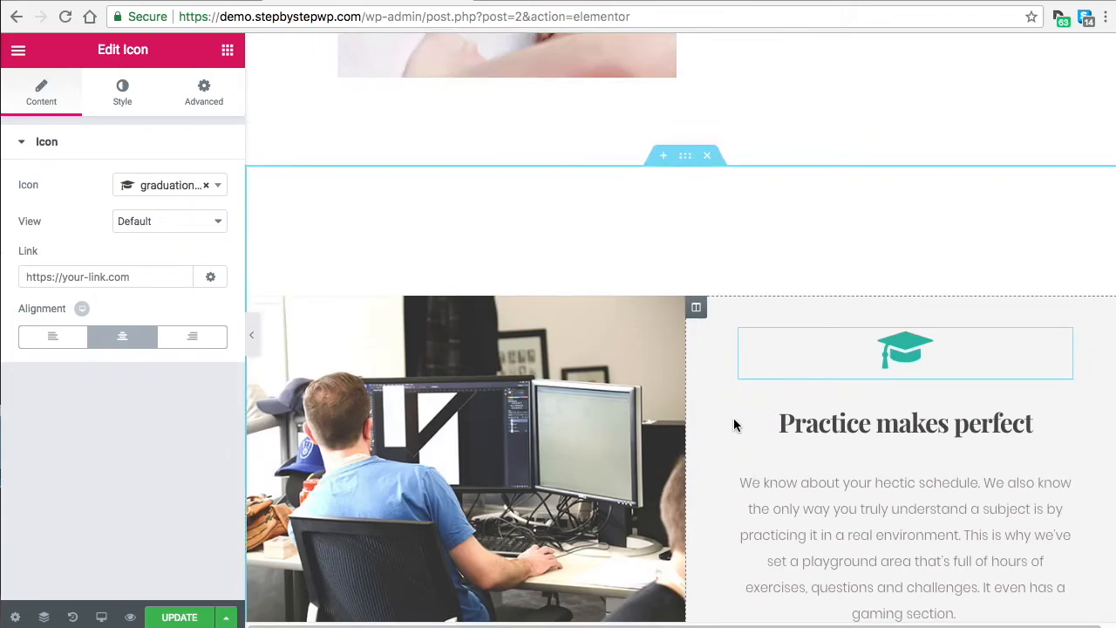
{"action": "scroll", "coordinate": [737, 414], "scroll_direction": "down", "scroll_amount": 2}
{"action": "scroll", "coordinate": [840, 420], "scroll_direction": "down", "scroll_amount": 3}
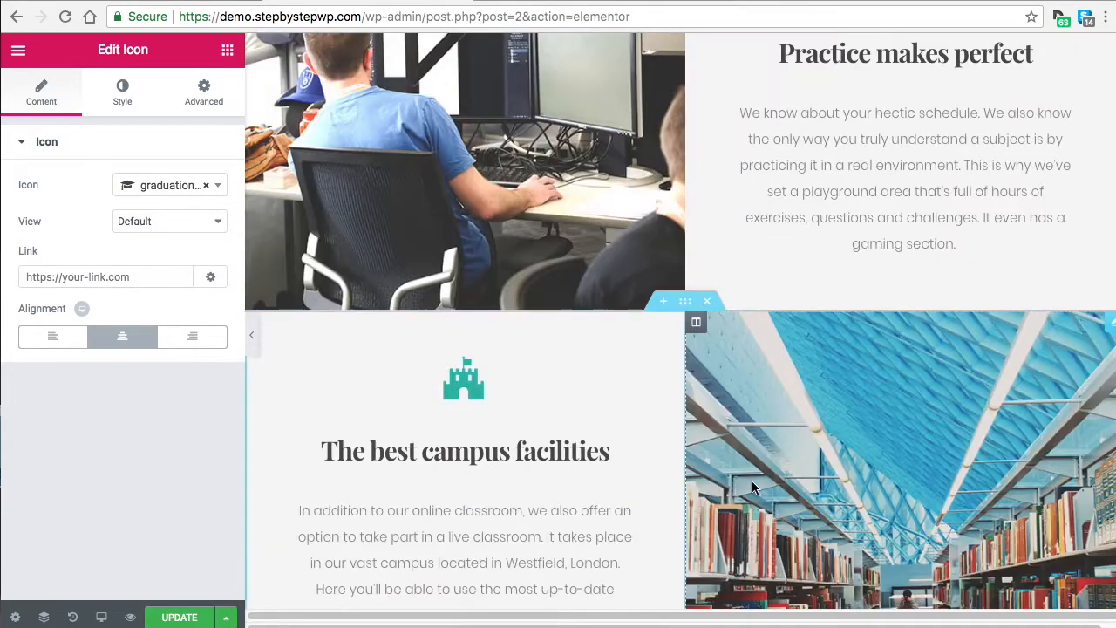
{"action": "scroll", "coordinate": [743, 454], "scroll_direction": "down", "scroll_amount": 1}
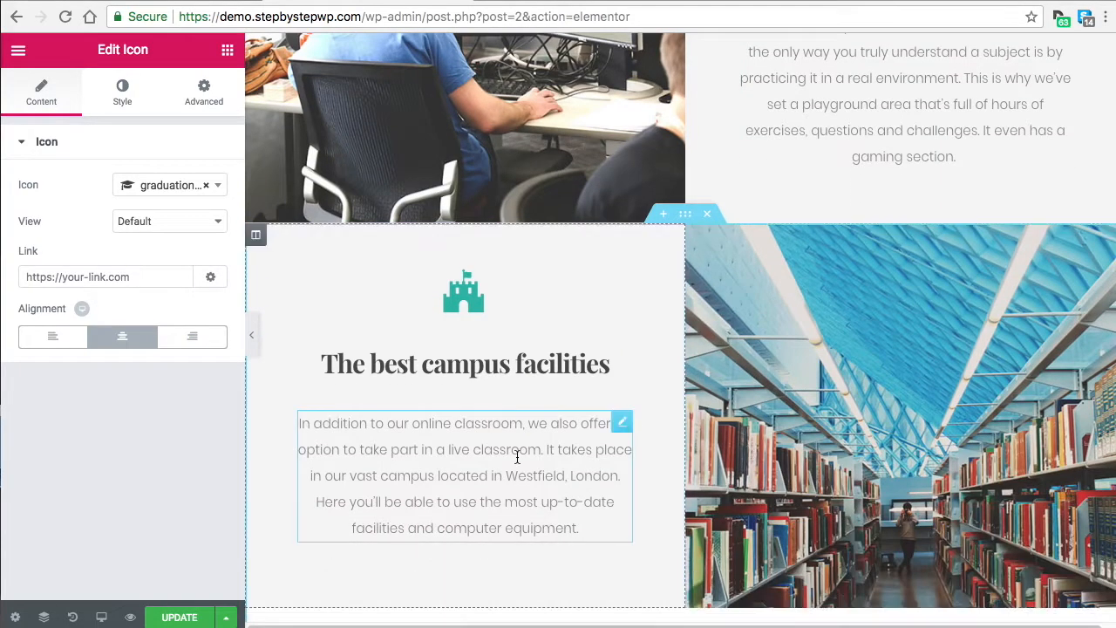
{"action": "scroll", "coordinate": [776, 439], "scroll_direction": "down", "scroll_amount": 2}
{"action": "scroll", "coordinate": [698, 475], "scroll_direction": "up", "scroll_amount": 8}
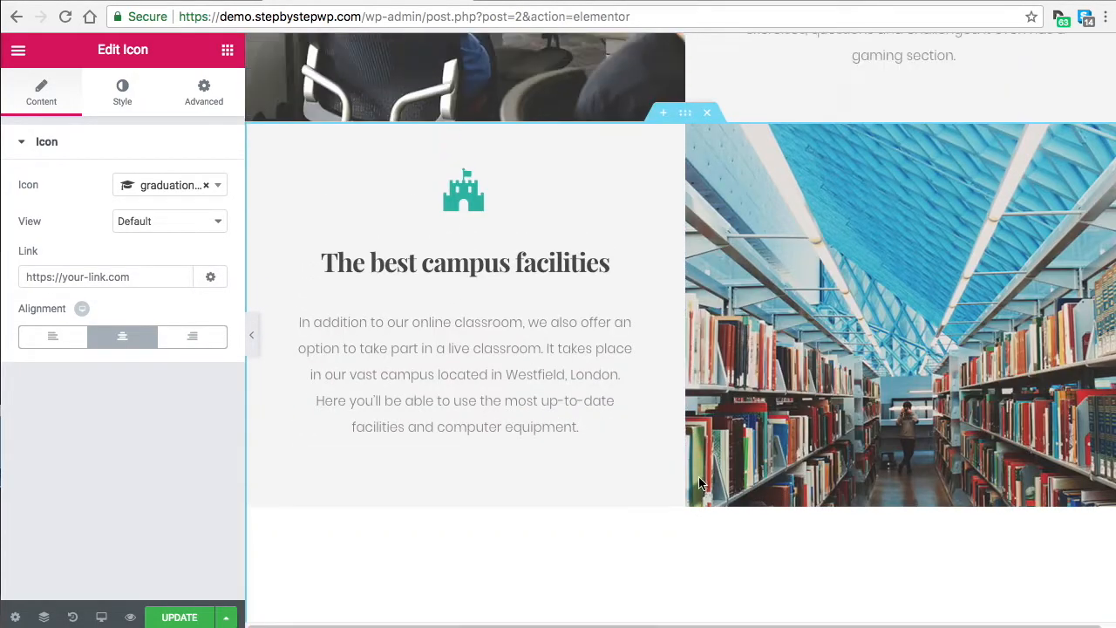
{"action": "scroll", "coordinate": [731, 453], "scroll_direction": "up", "scroll_amount": 7}
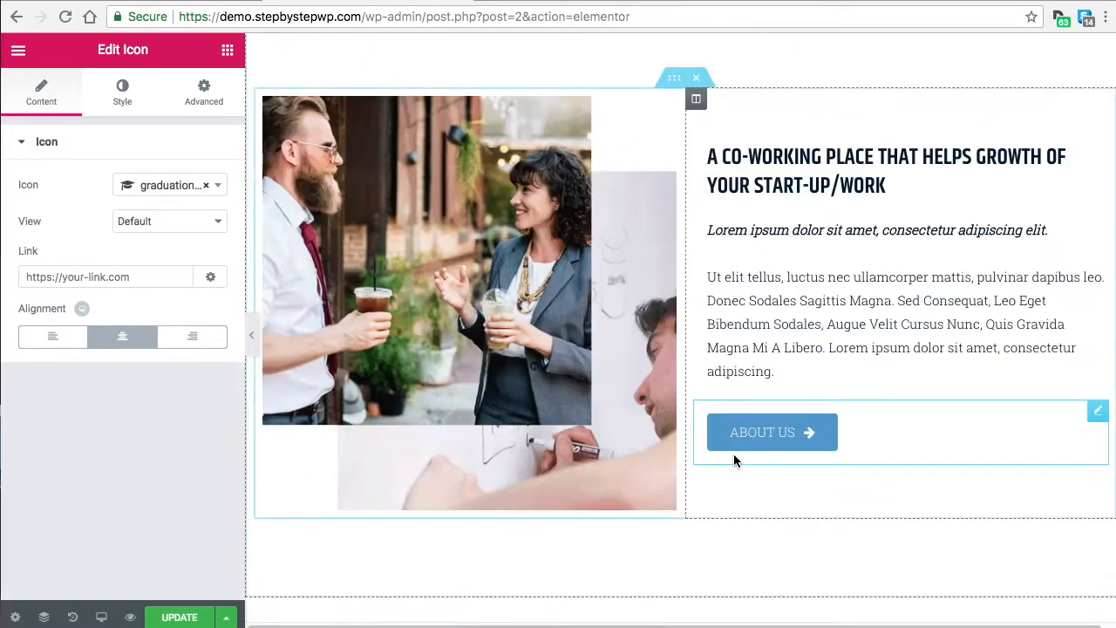
{"action": "scroll", "coordinate": [833, 458], "scroll_direction": "up", "scroll_amount": 3}
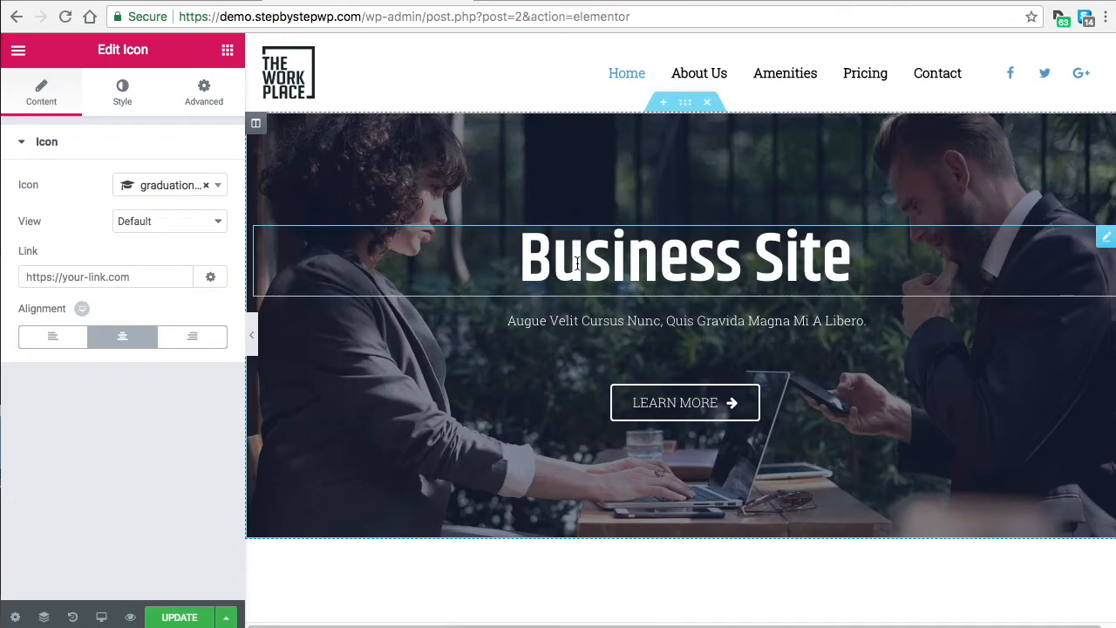
{"action": "scroll", "coordinate": [657, 297], "scroll_direction": "down", "scroll_amount": 5}
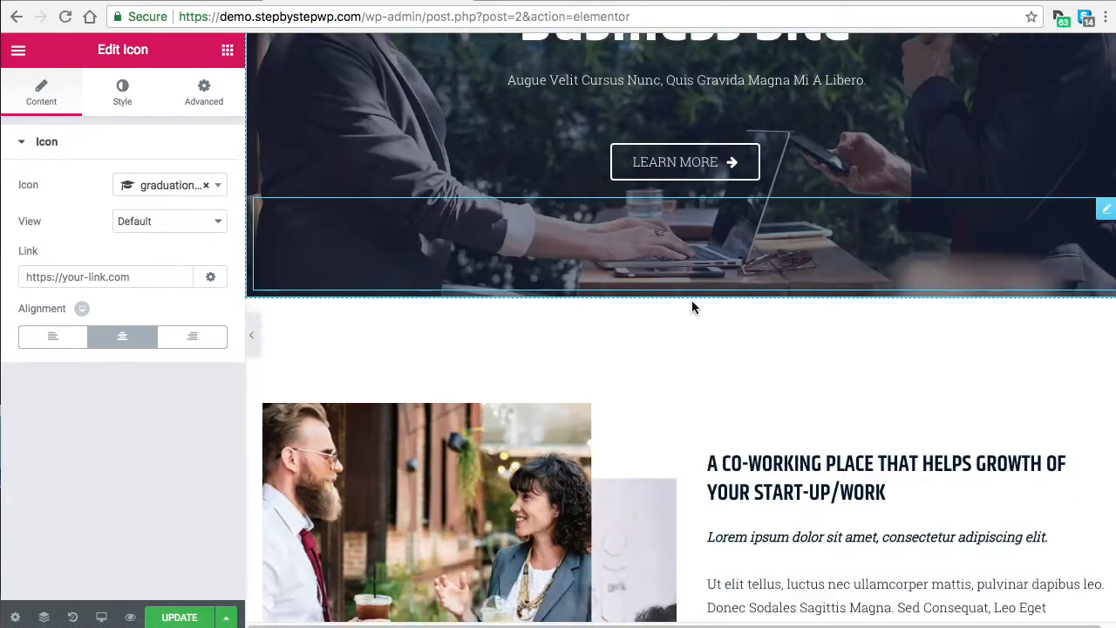
{"action": "scroll", "coordinate": [714, 401], "scroll_direction": "down", "scroll_amount": 3}
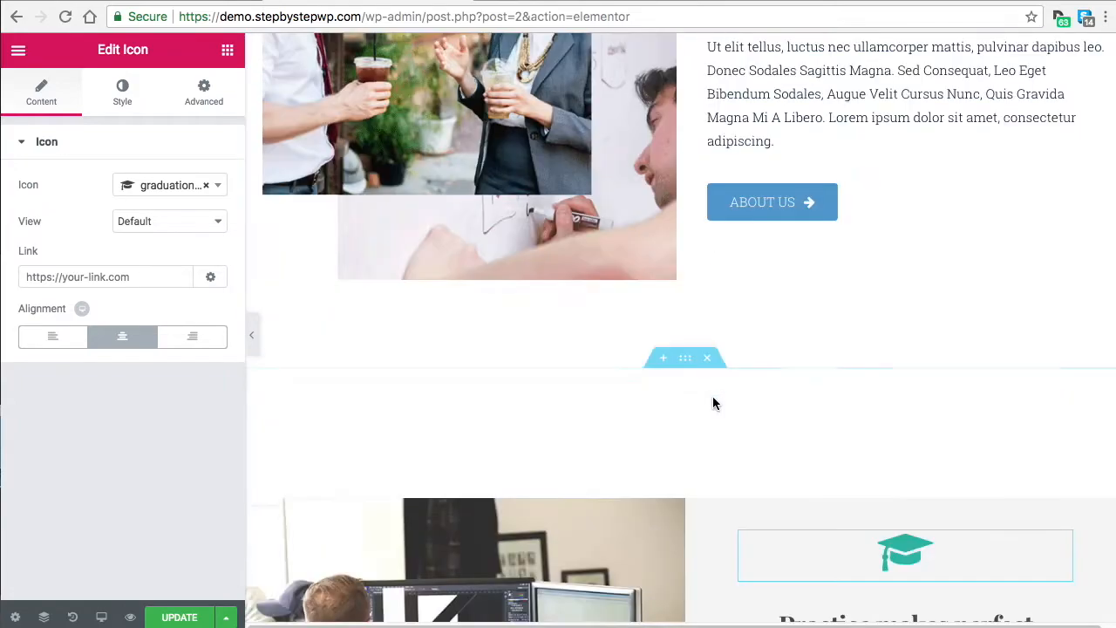
{"action": "scroll", "coordinate": [720, 375], "scroll_direction": "down", "scroll_amount": 2}
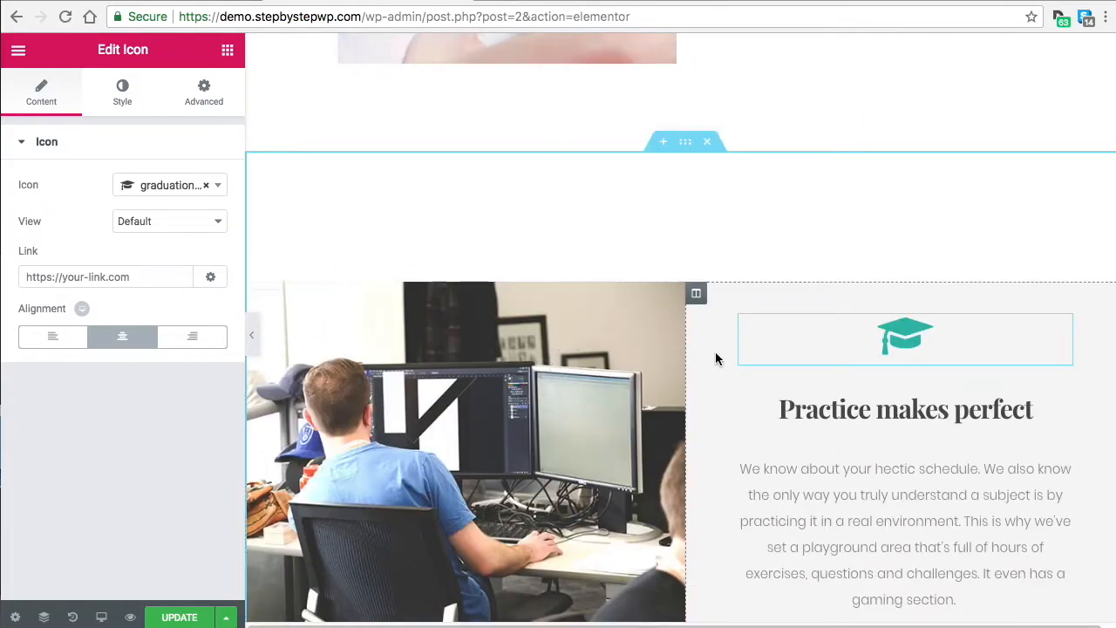
{"action": "scroll", "coordinate": [611, 427], "scroll_direction": "down", "scroll_amount": 3}
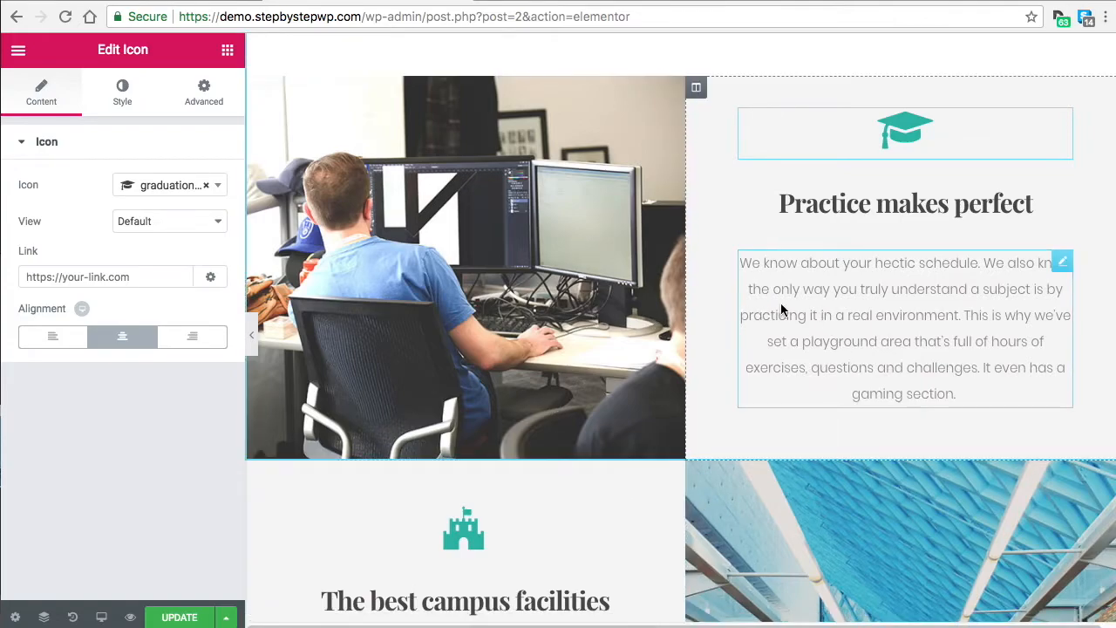
{"action": "scroll", "coordinate": [785, 331], "scroll_direction": "down", "scroll_amount": 2}
{"action": "scroll", "coordinate": [725, 432], "scroll_direction": "down", "scroll_amount": 2}
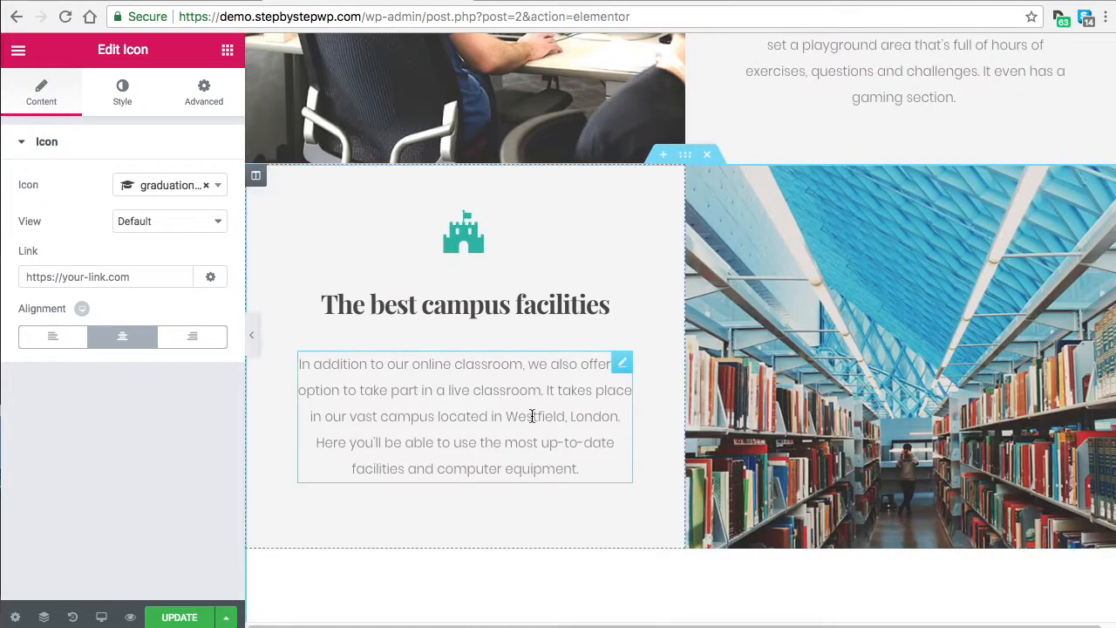
{"action": "scroll", "coordinate": [907, 375], "scroll_direction": "down", "scroll_amount": 1}
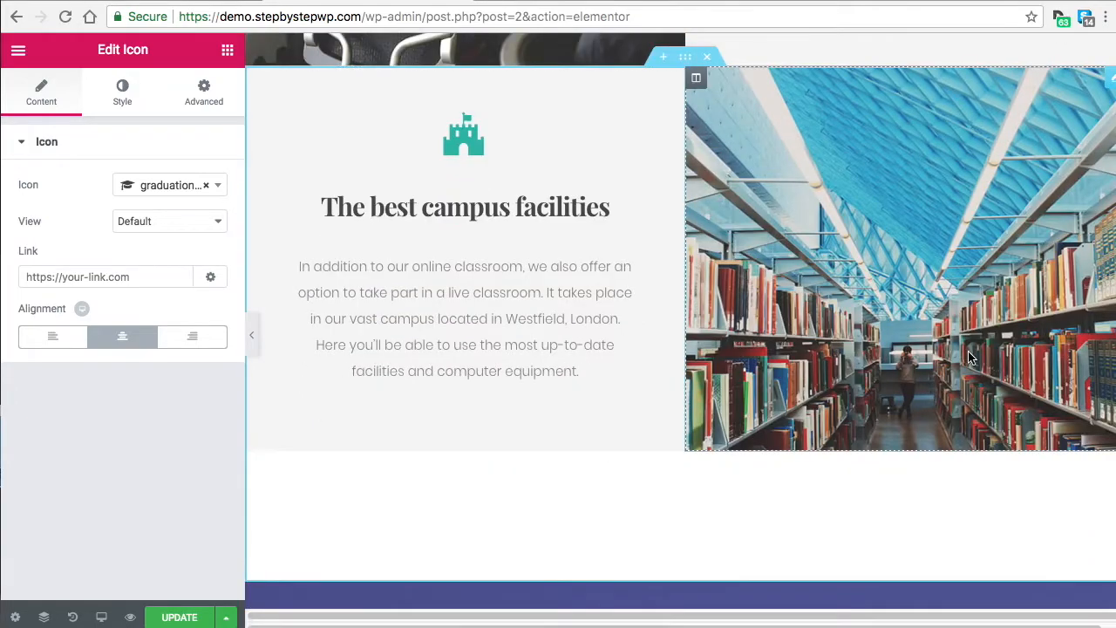
Delete the purple "Learn from the very best" section containing the working hours, contact details and map.
{"action": "scroll", "coordinate": [851, 329], "scroll_direction": "down", "scroll_amount": 5}
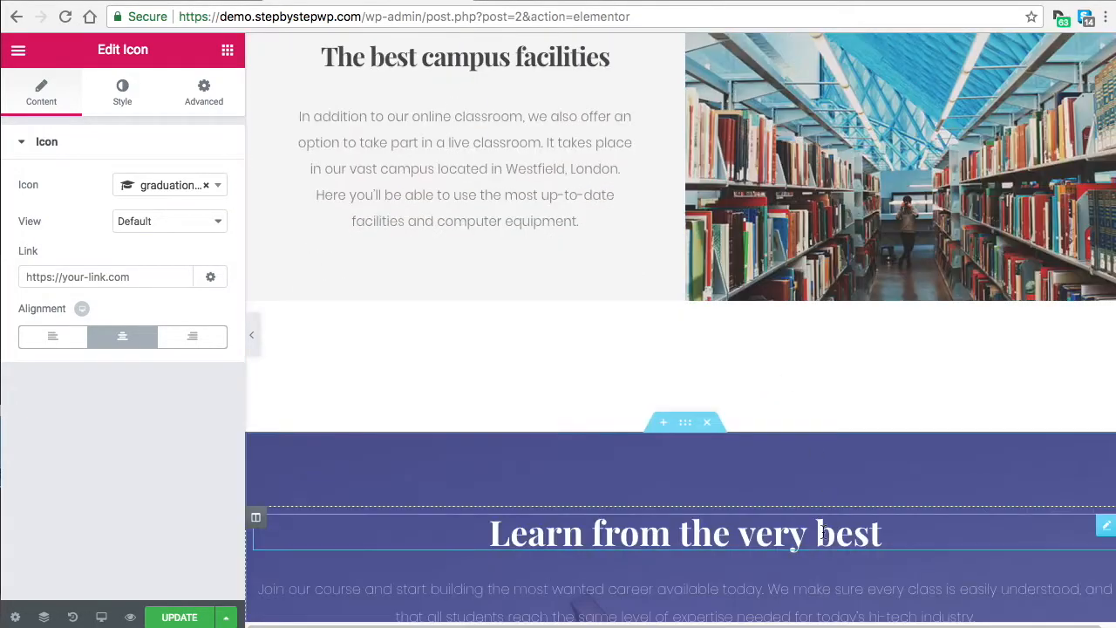
{"action": "scroll", "coordinate": [756, 471], "scroll_direction": "down", "scroll_amount": 7}
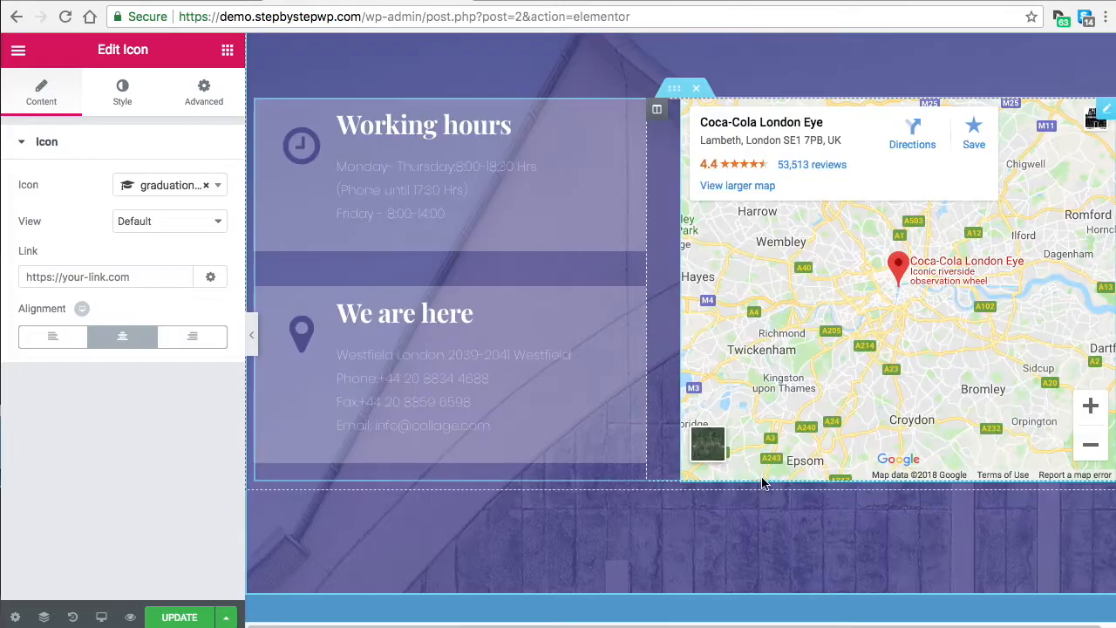
{"action": "scroll", "coordinate": [754, 478], "scroll_direction": "up", "scroll_amount": 2}
{"action": "scroll", "coordinate": [751, 471], "scroll_direction": "up", "scroll_amount": 3}
{"action": "scroll", "coordinate": [747, 218], "scroll_direction": "up", "scroll_amount": 1}
{"action": "left_click", "coordinate": [708, 158]}
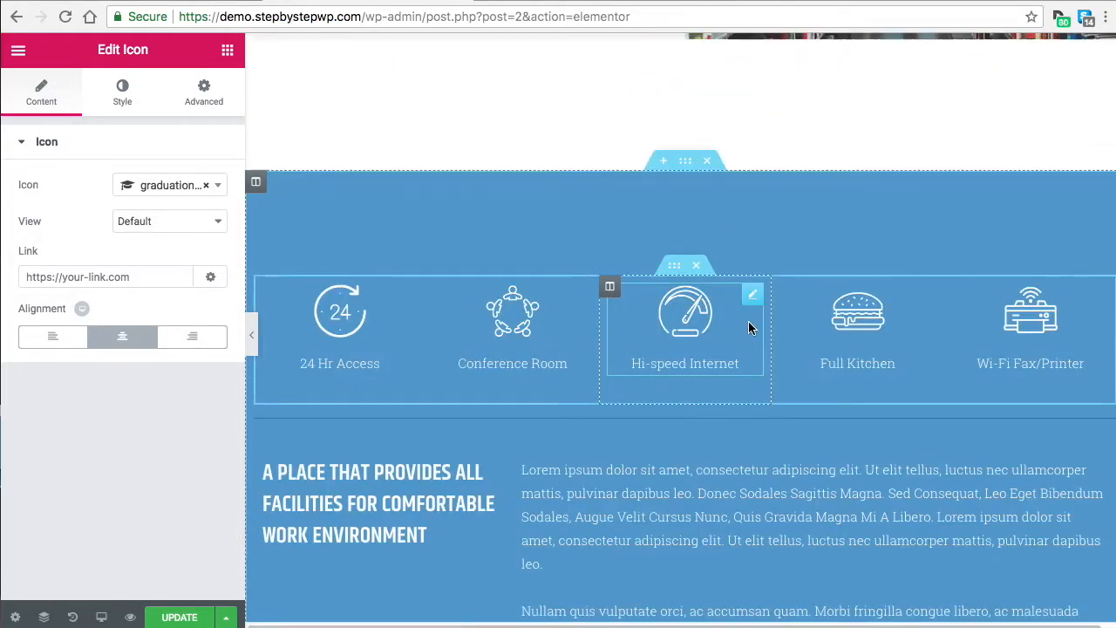
Examine how the remaining inserted image-and-text rows fit between the co-working section and the blue amenities section.
{"action": "scroll", "coordinate": [768, 341], "scroll_direction": "up", "scroll_amount": 4}
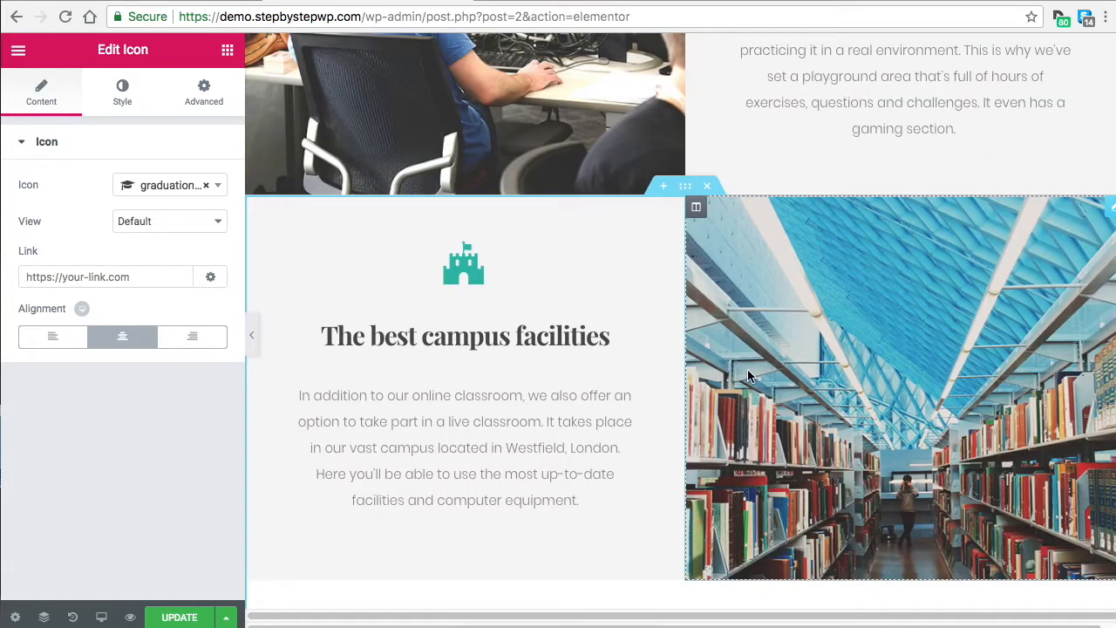
{"action": "scroll", "coordinate": [758, 368], "scroll_direction": "up", "scroll_amount": 2}
{"action": "scroll", "coordinate": [784, 383], "scroll_direction": "up", "scroll_amount": 2}
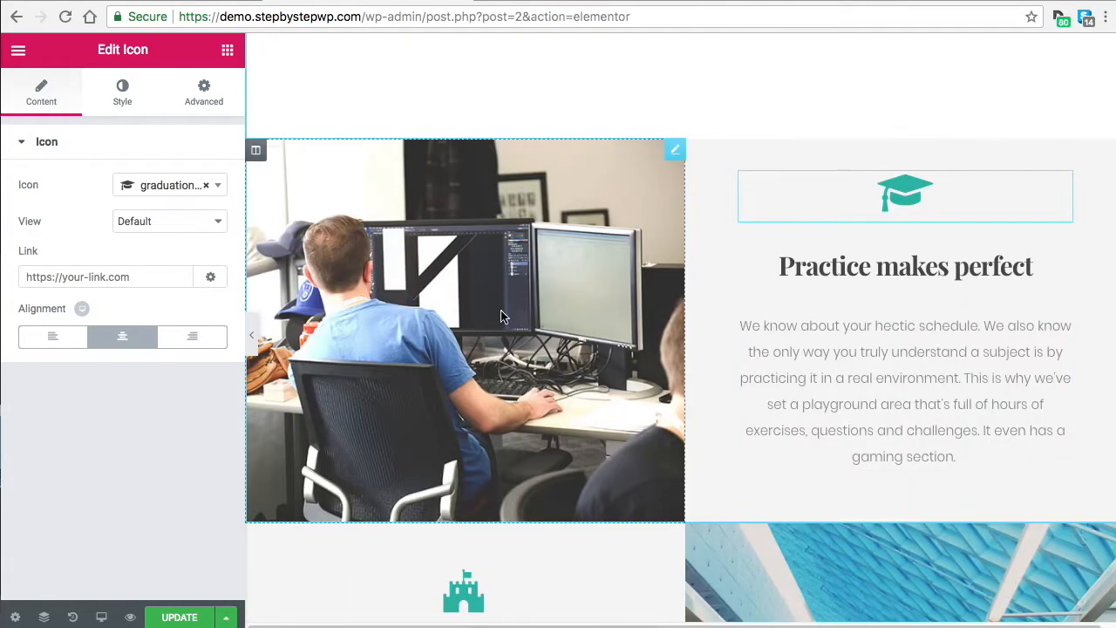
{"action": "scroll", "coordinate": [832, 427], "scroll_direction": "up", "scroll_amount": 3}
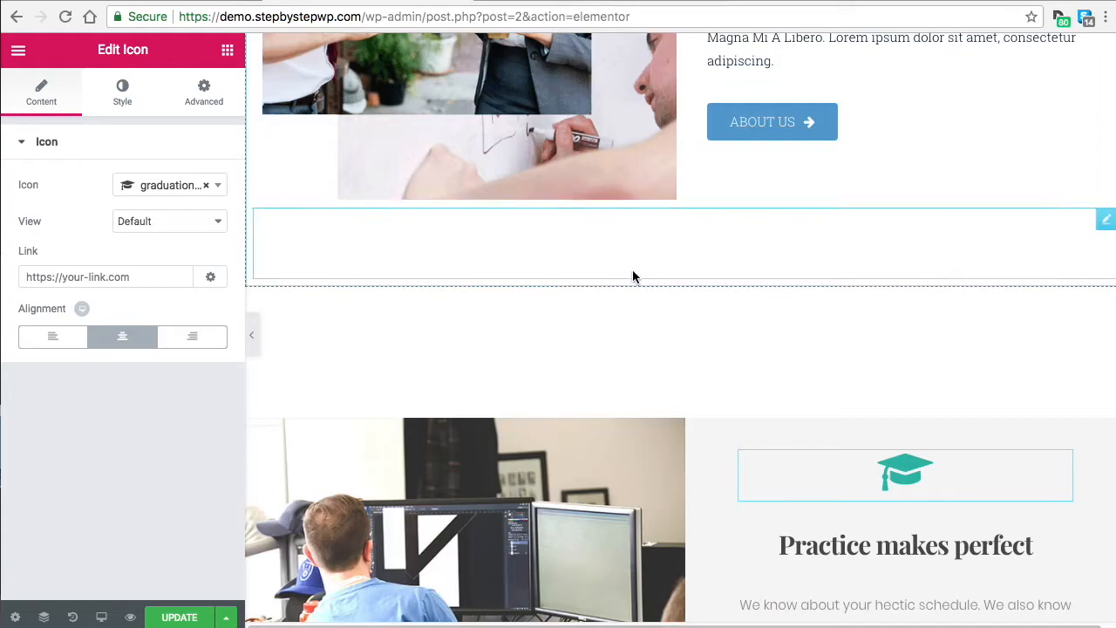
{"action": "scroll", "coordinate": [768, 387], "scroll_direction": "down", "scroll_amount": 1}
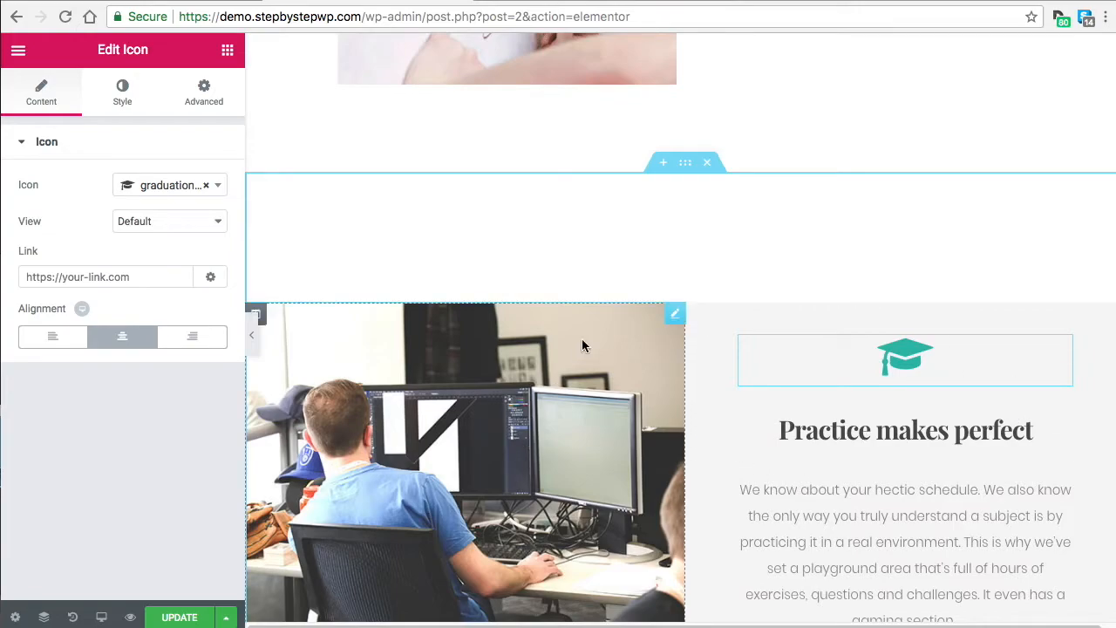
{"action": "scroll", "coordinate": [797, 456], "scroll_direction": "up", "scroll_amount": 1}
{"action": "scroll", "coordinate": [795, 447], "scroll_direction": "down", "scroll_amount": 2}
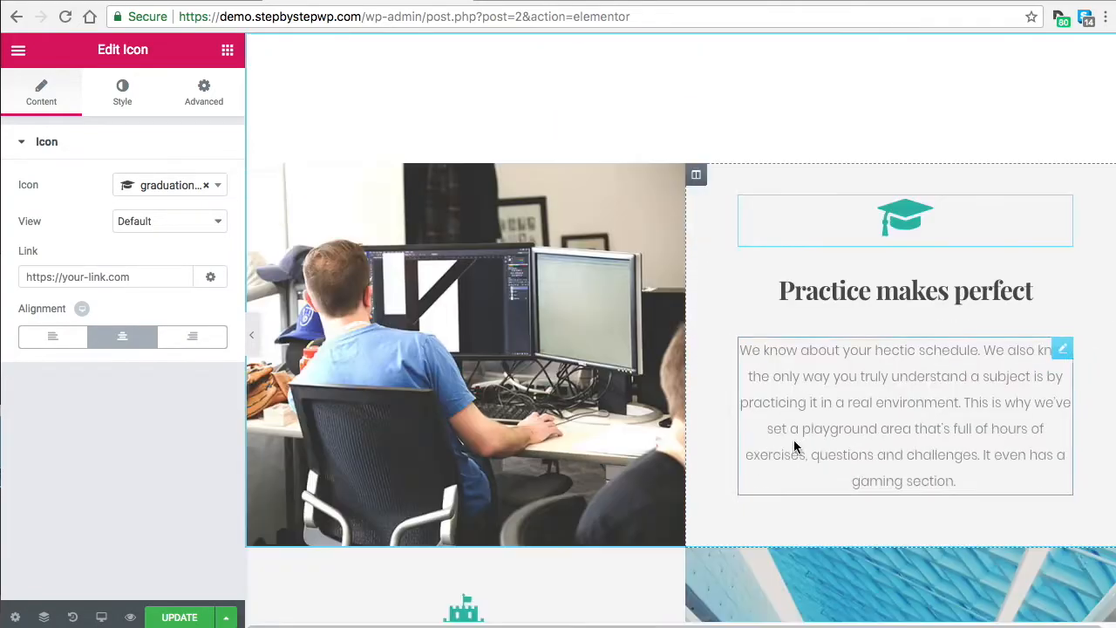
{"action": "scroll", "coordinate": [820, 427], "scroll_direction": "up", "scroll_amount": 2}
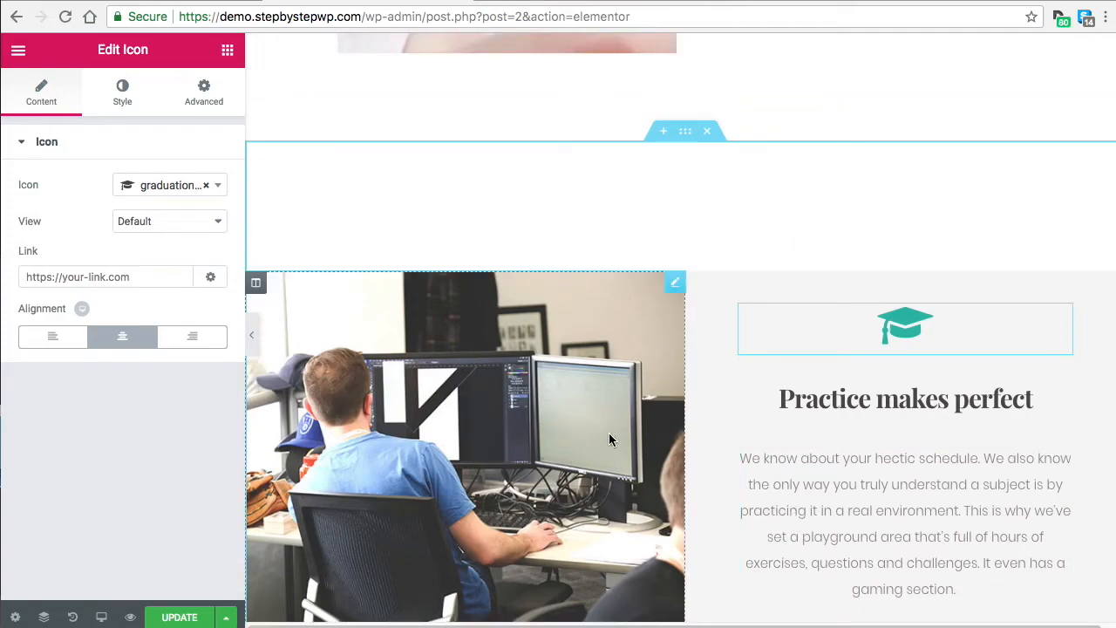
{"action": "scroll", "coordinate": [600, 434], "scroll_direction": "down", "scroll_amount": 3}
{"action": "scroll", "coordinate": [829, 405], "scroll_direction": "up", "scroll_amount": 3}
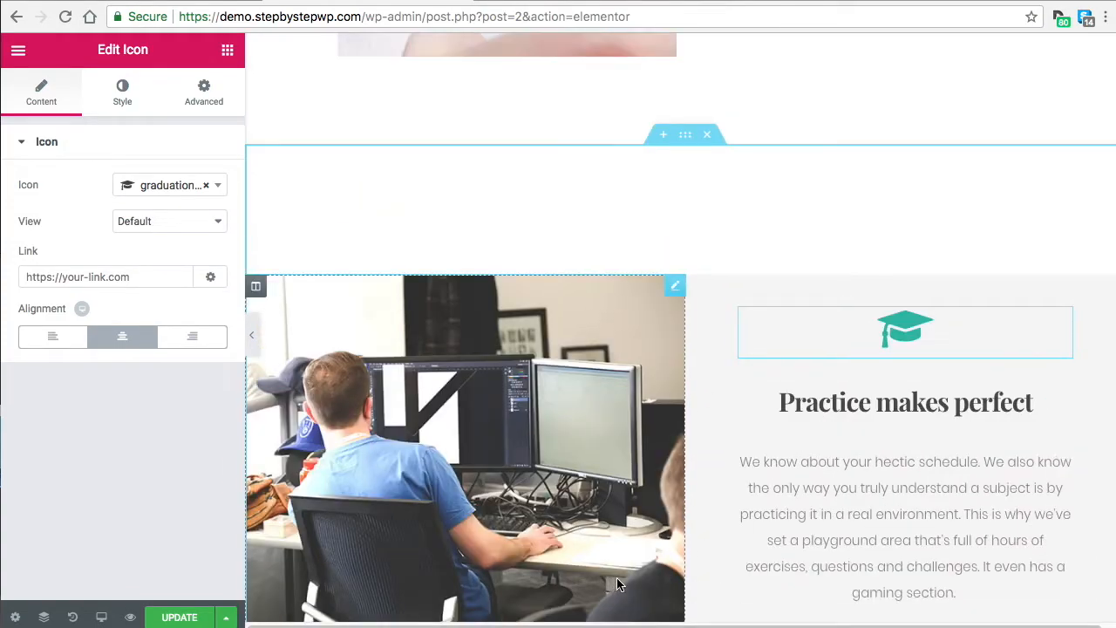
Save the "Practice makes perfect" section to the library as a template named temp1.
{"action": "right_click", "coordinate": [685, 140]}
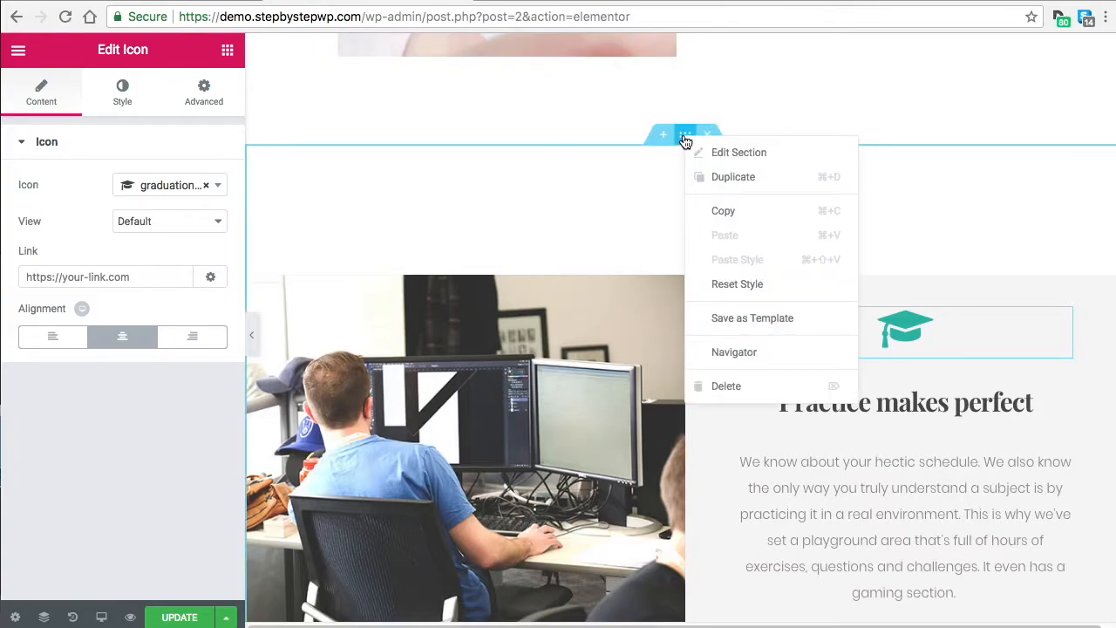
{"action": "left_click", "coordinate": [744, 324]}
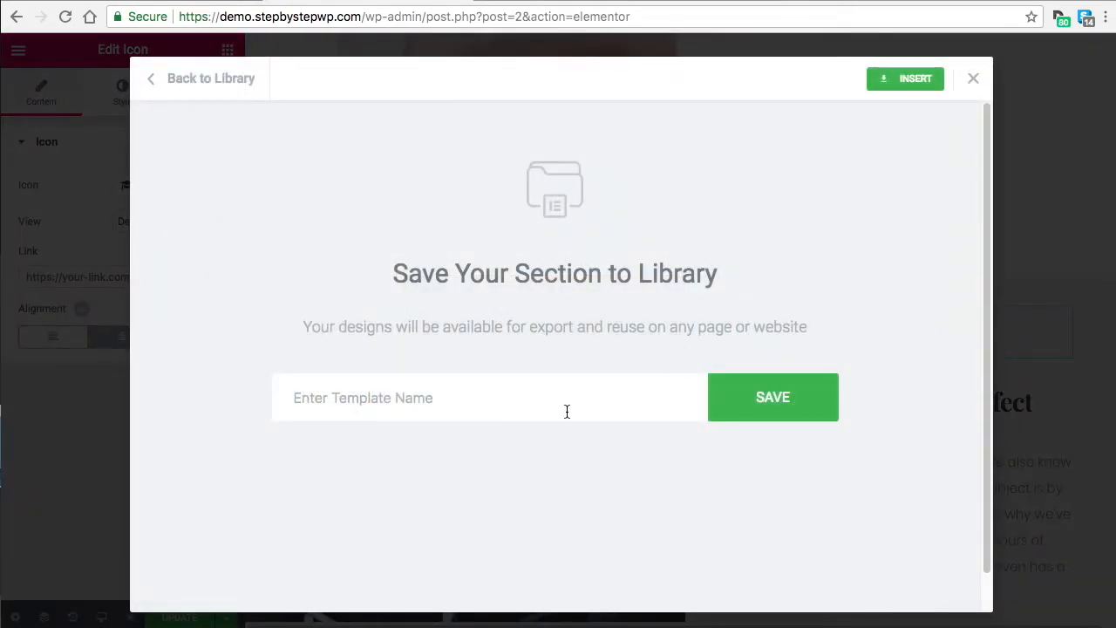
{"action": "left_click", "coordinate": [777, 401]}
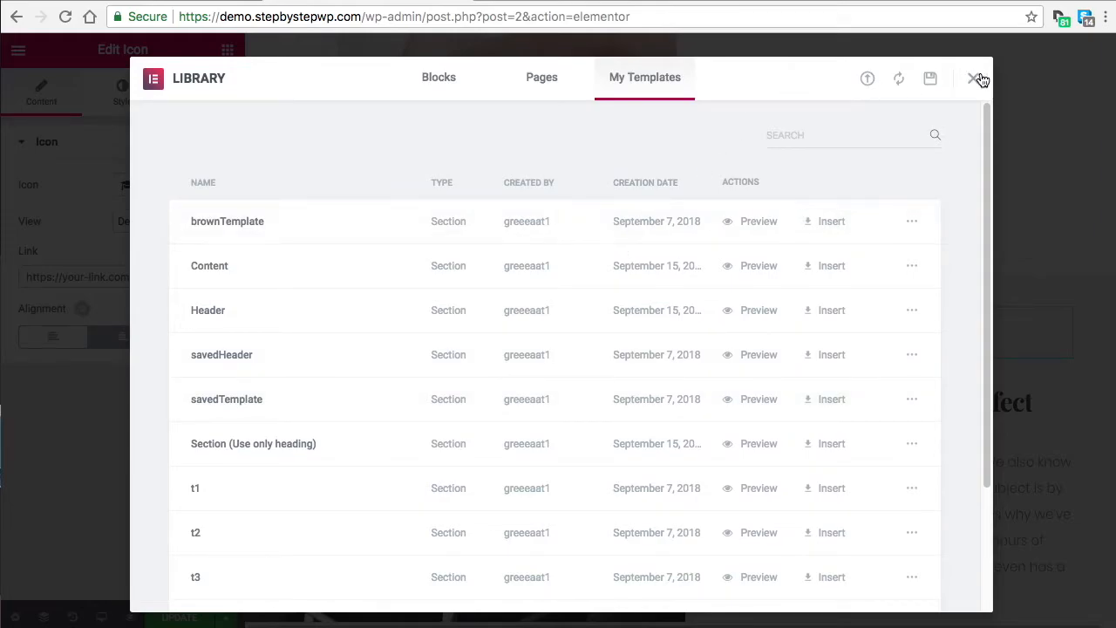
{"action": "left_click", "coordinate": [974, 79]}
Save the "The best campus facilities" section to the library as a template named temp2.
{"action": "scroll", "coordinate": [770, 236], "scroll_direction": "down", "scroll_amount": 8}
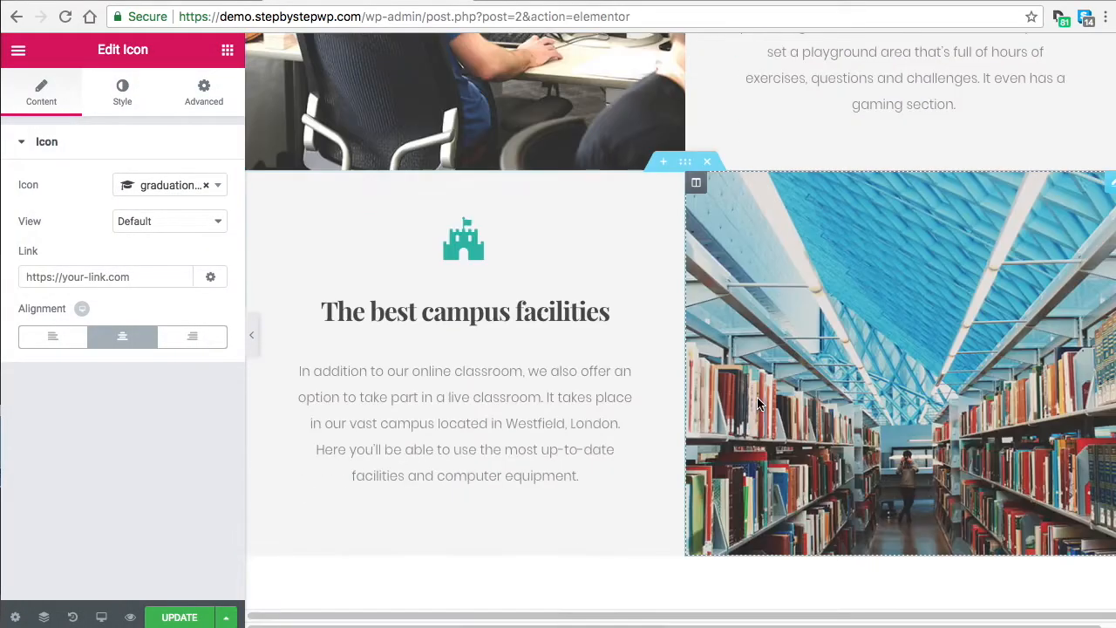
{"action": "scroll", "coordinate": [759, 397], "scroll_direction": "down", "scroll_amount": 2}
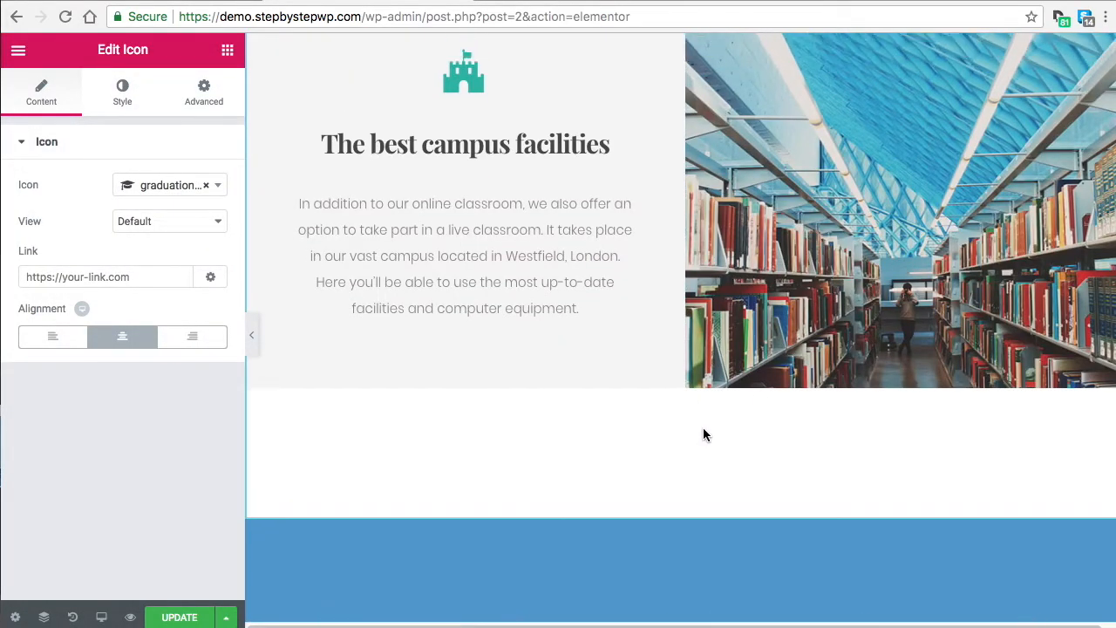
{"action": "scroll", "coordinate": [704, 435], "scroll_direction": "up", "scroll_amount": 4}
{"action": "right_click", "coordinate": [682, 330]}
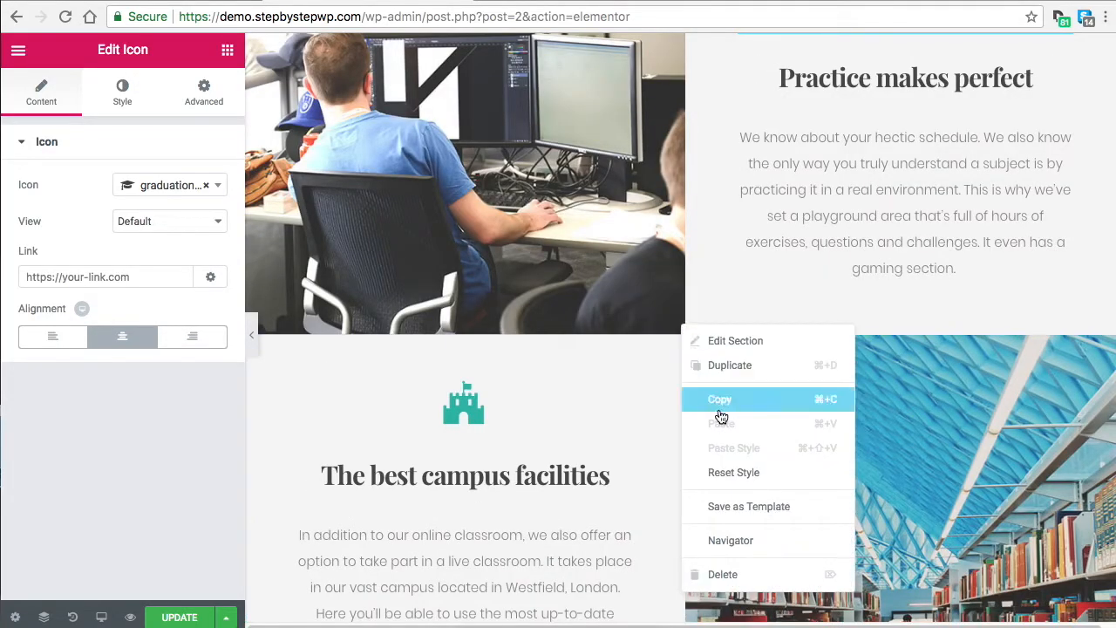
{"action": "left_click", "coordinate": [738, 509]}
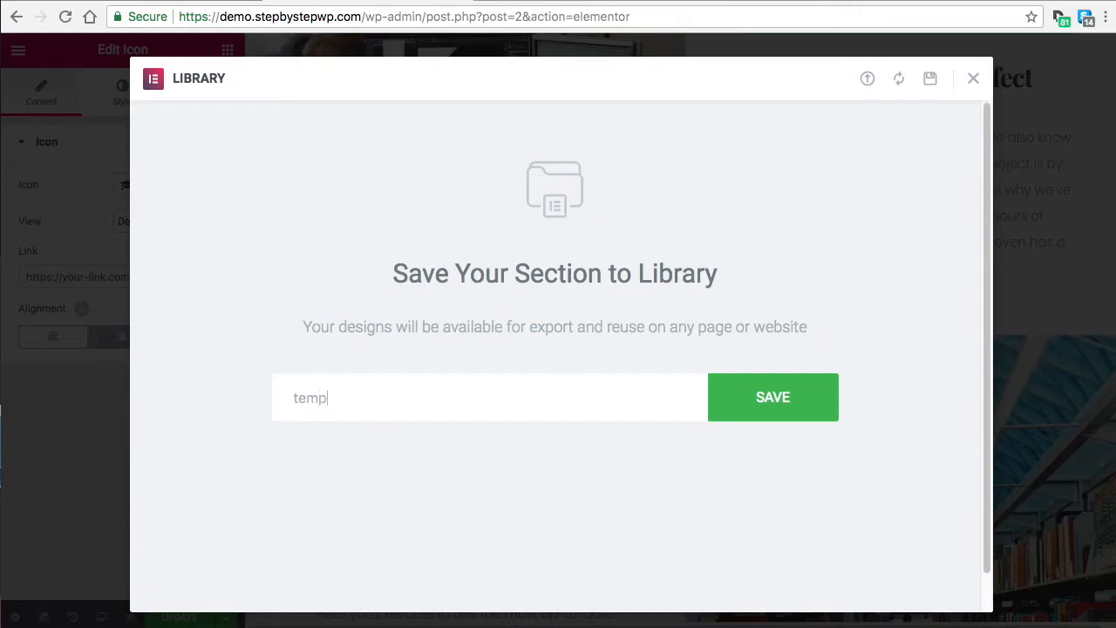
{"action": "left_click", "coordinate": [739, 416]}
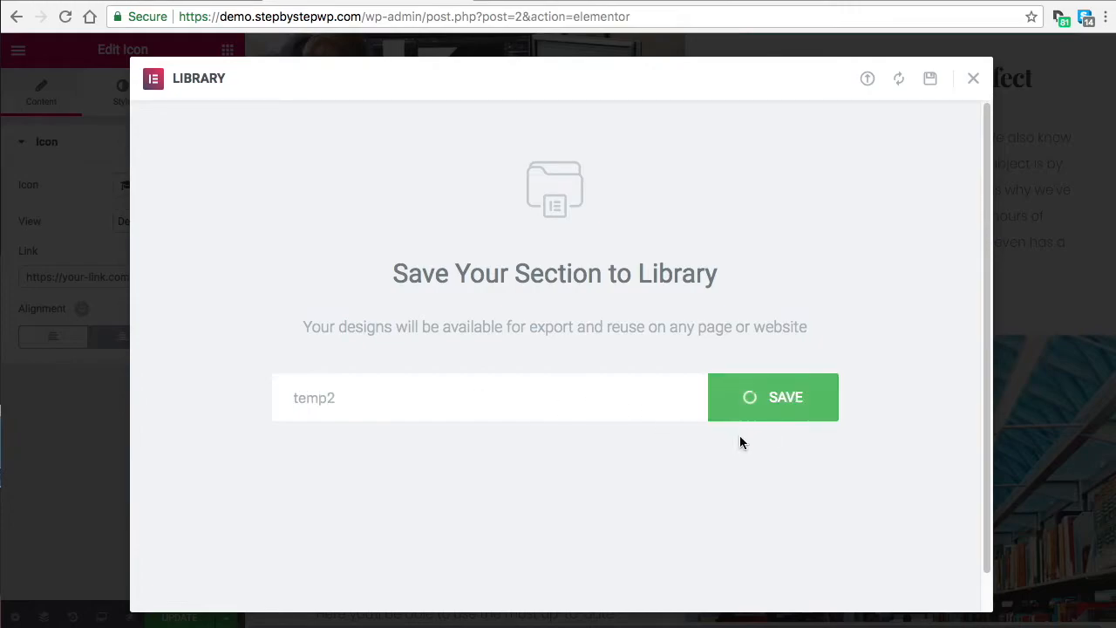
{"action": "left_click", "coordinate": [974, 79]}
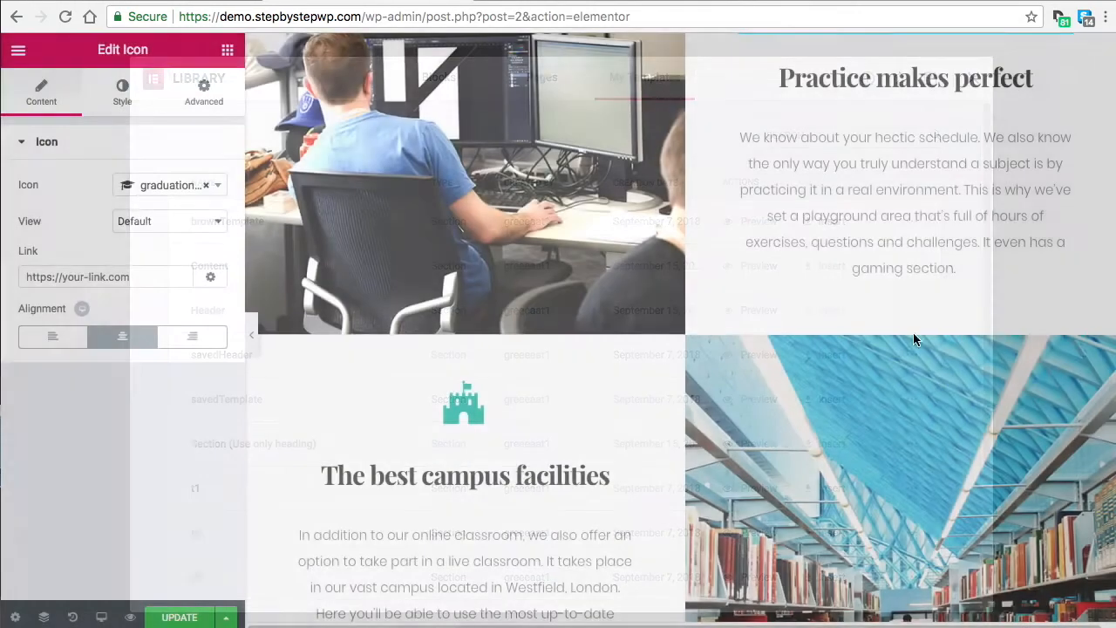
Insert the saved template temp1 between the "Business Site" hero and the co-working section, importing its document settings.
{"action": "scroll", "coordinate": [728, 429], "scroll_direction": "down", "scroll_amount": 1}
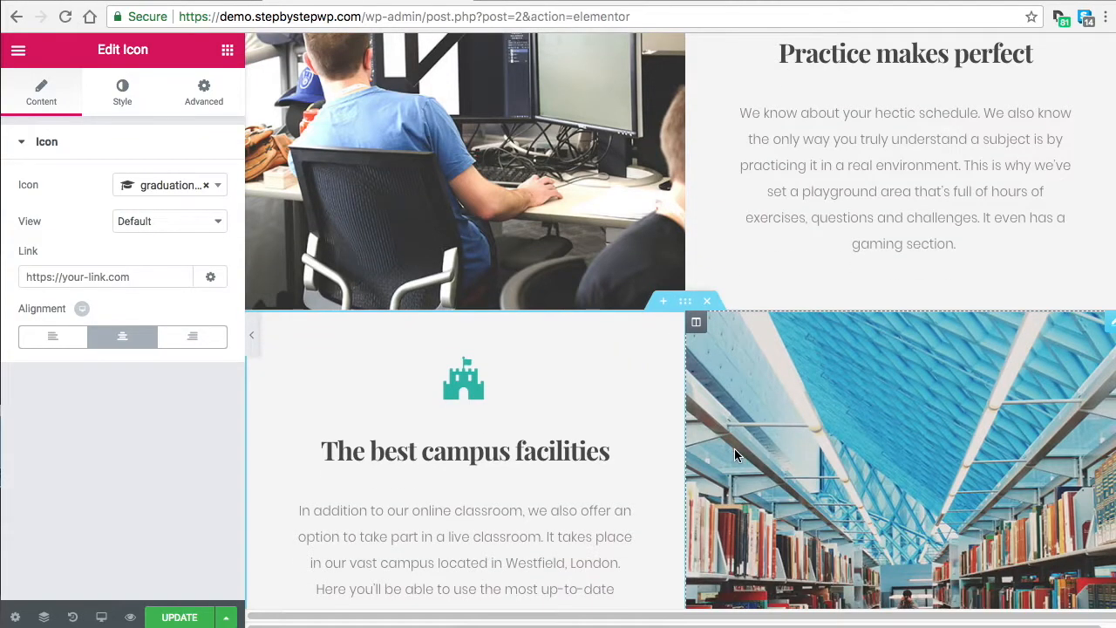
{"action": "scroll", "coordinate": [728, 449], "scroll_direction": "up", "scroll_amount": 5}
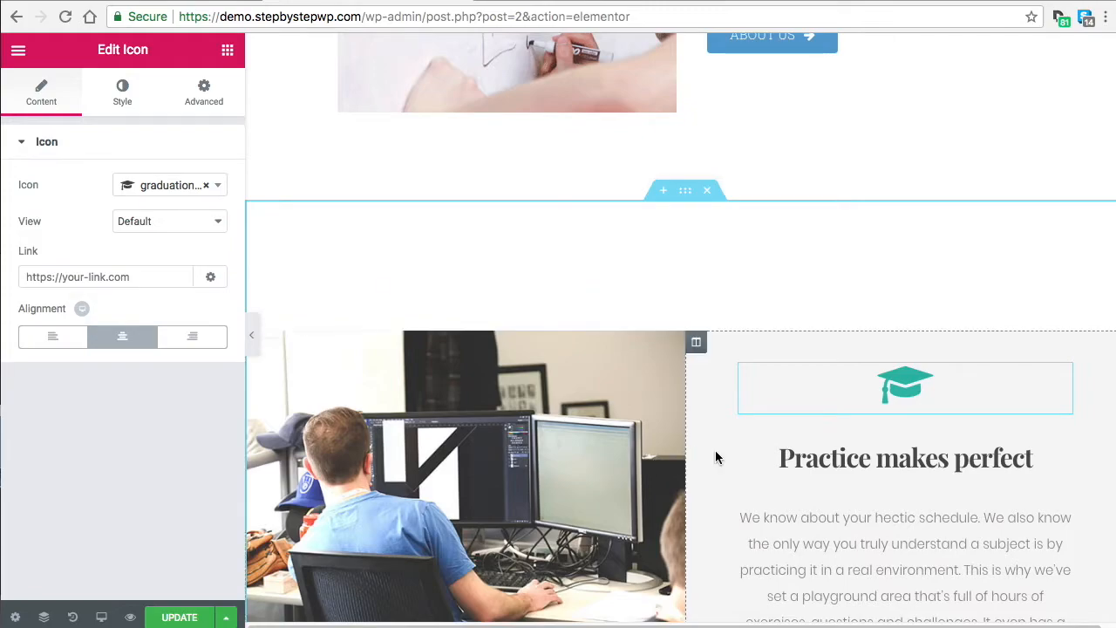
{"action": "scroll", "coordinate": [716, 450], "scroll_direction": "up", "scroll_amount": 2}
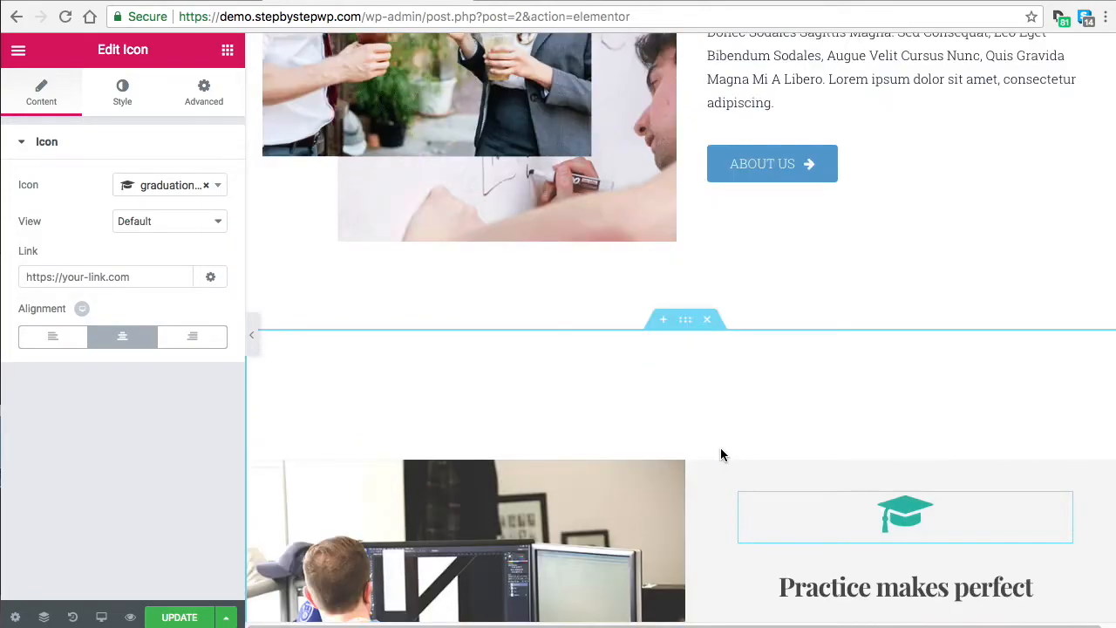
{"action": "scroll", "coordinate": [717, 449], "scroll_direction": "up", "scroll_amount": 2}
{"action": "scroll", "coordinate": [724, 526], "scroll_direction": "down", "scroll_amount": 3}
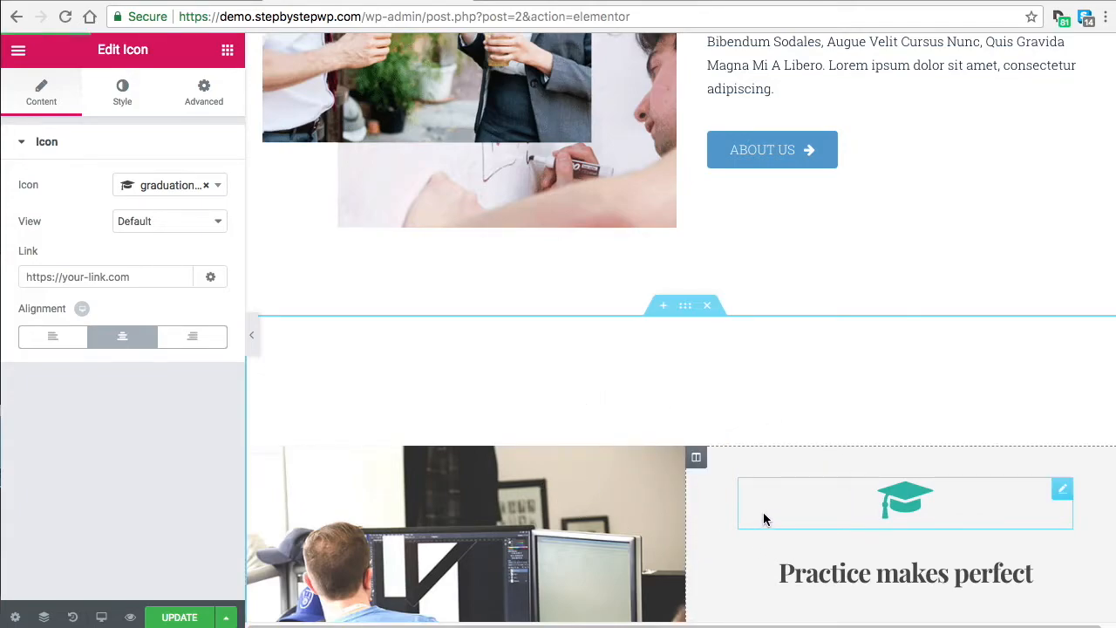
{"action": "scroll", "coordinate": [765, 502], "scroll_direction": "up", "scroll_amount": 10}
{"action": "scroll", "coordinate": [831, 423], "scroll_direction": "down", "scroll_amount": 2}
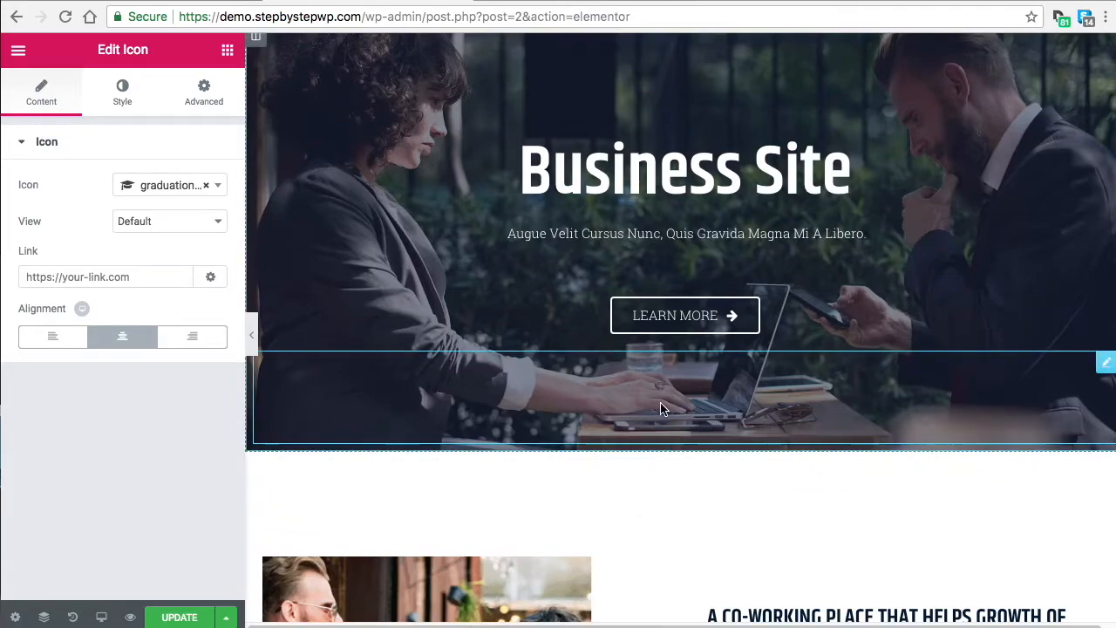
{"action": "left_click", "coordinate": [663, 442]}
{"action": "left_click", "coordinate": [707, 525]}
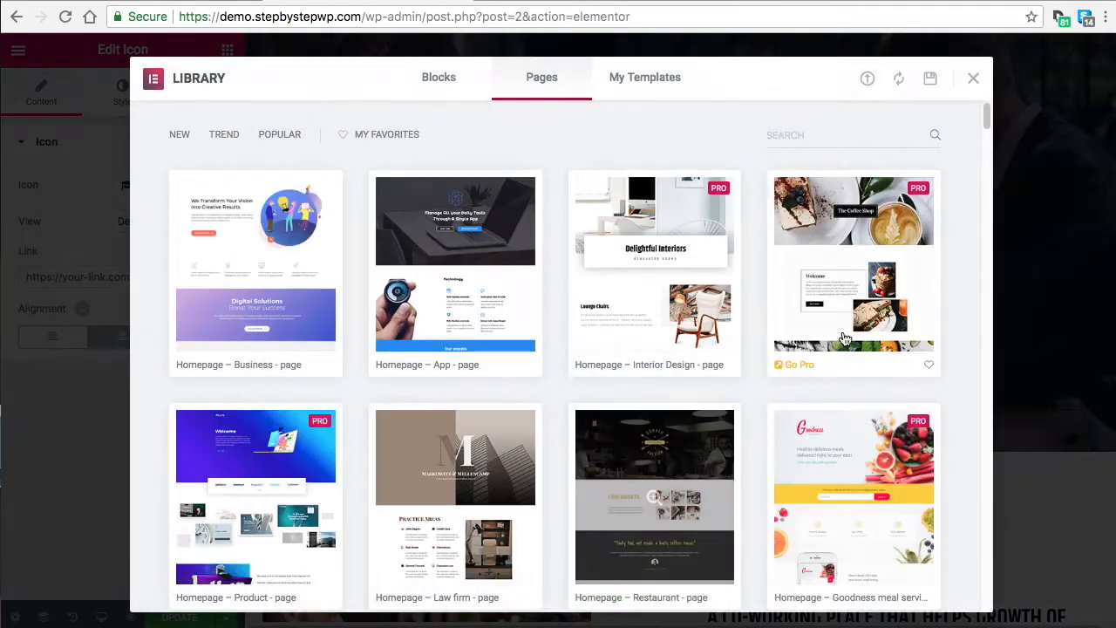
{"action": "left_click", "coordinate": [648, 79]}
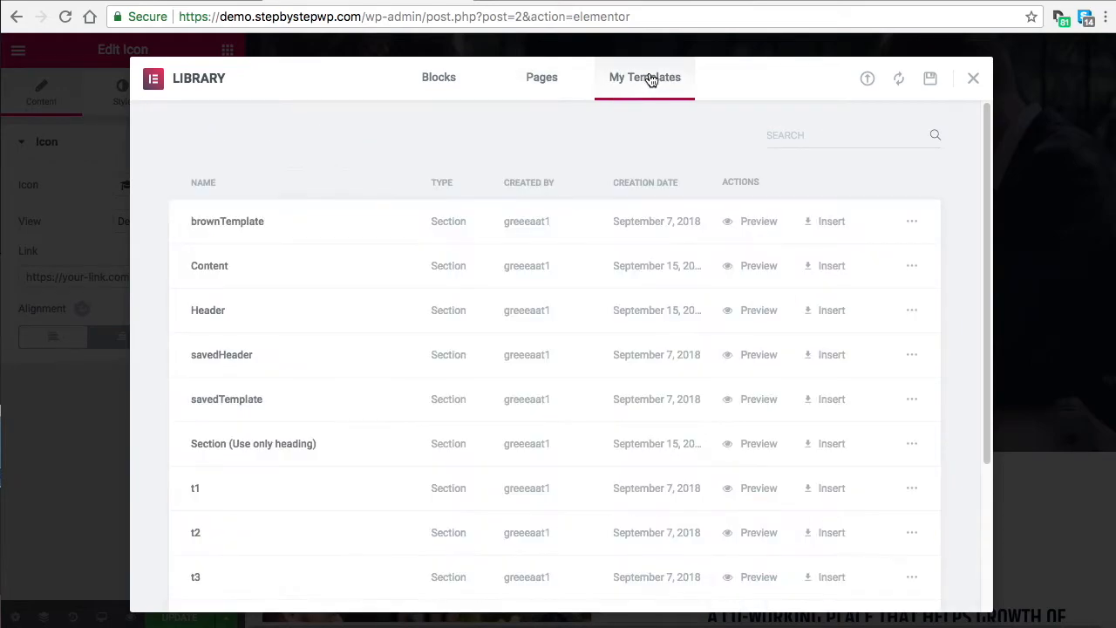
{"action": "scroll", "coordinate": [372, 322], "scroll_direction": "down", "scroll_amount": 5}
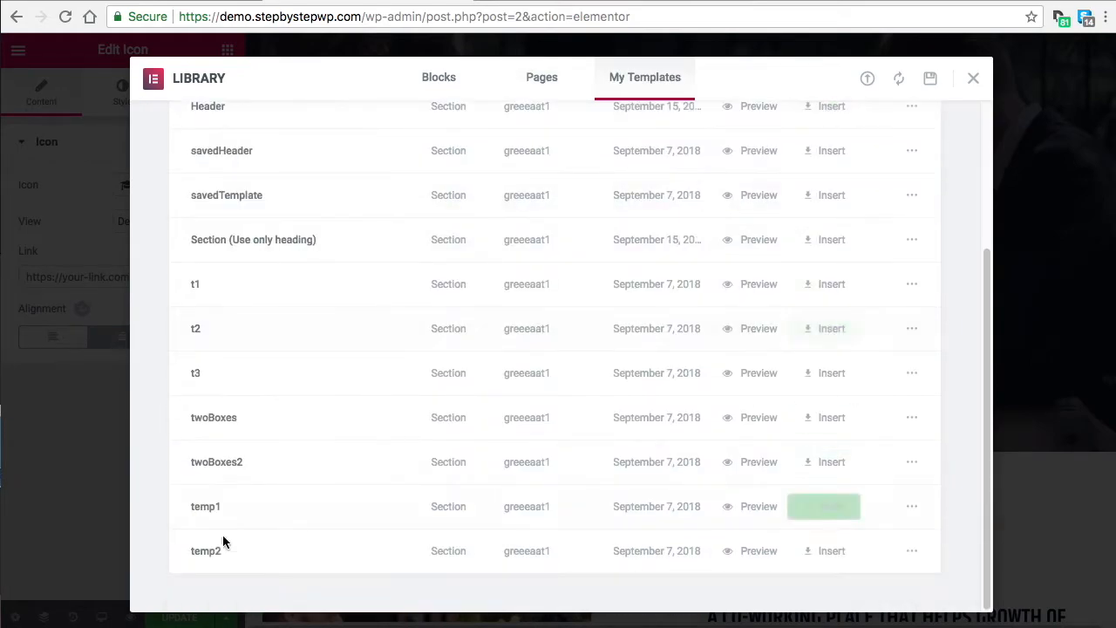
{"action": "left_click", "coordinate": [844, 512]}
{"action": "left_click", "coordinate": [643, 392]}
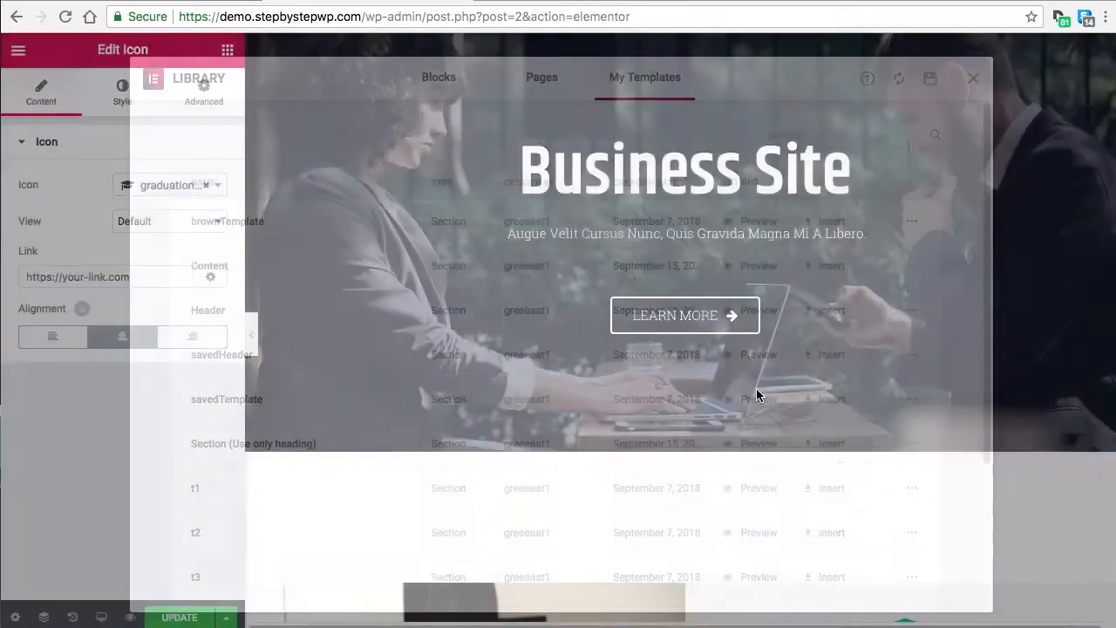
Insert the saved template temp2 directly above the co-working section, below the new "Practice makes perfect" row, importing its document settings.
{"action": "scroll", "coordinate": [749, 384], "scroll_direction": "down", "scroll_amount": 10}
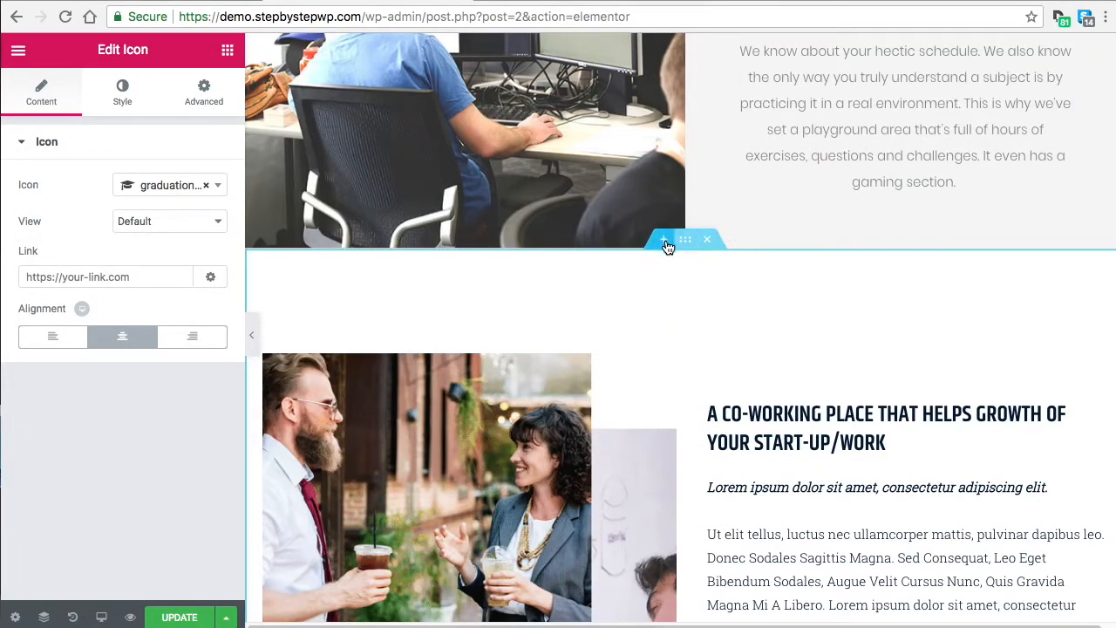
{"action": "left_click", "coordinate": [664, 240]}
{"action": "left_click", "coordinate": [706, 321]}
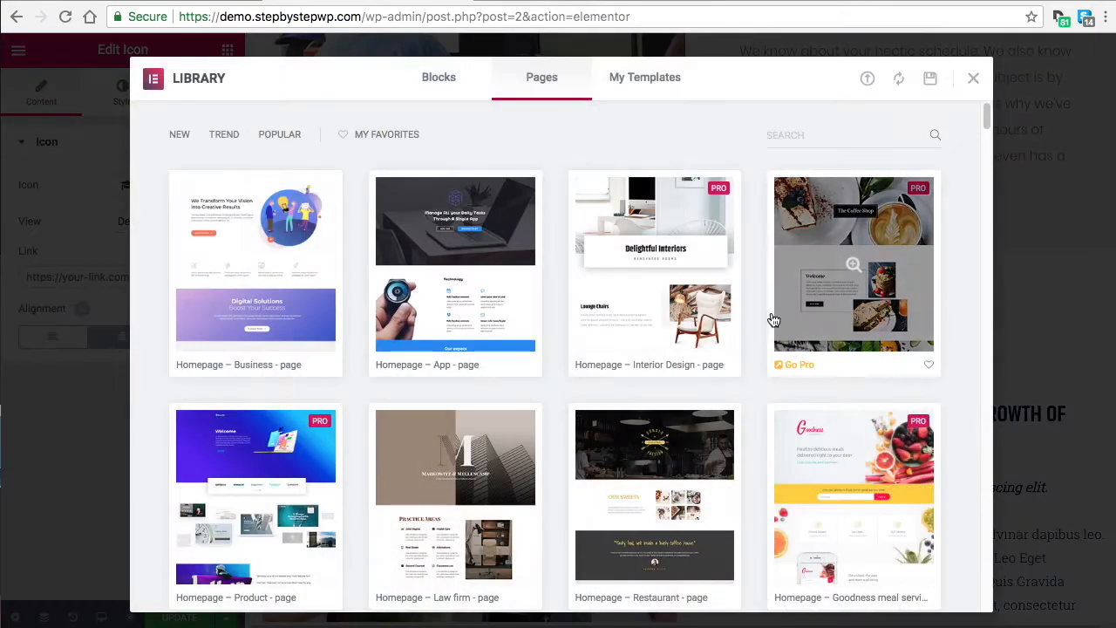
{"action": "left_click", "coordinate": [650, 77]}
{"action": "scroll", "coordinate": [320, 341], "scroll_direction": "down", "scroll_amount": 5}
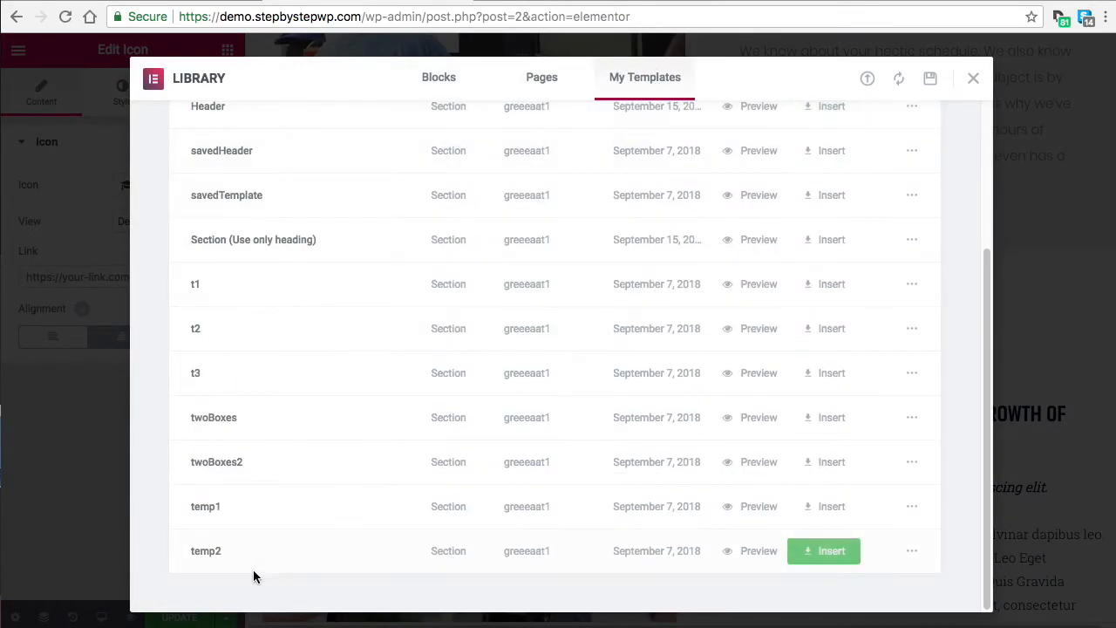
{"action": "left_click", "coordinate": [833, 552]}
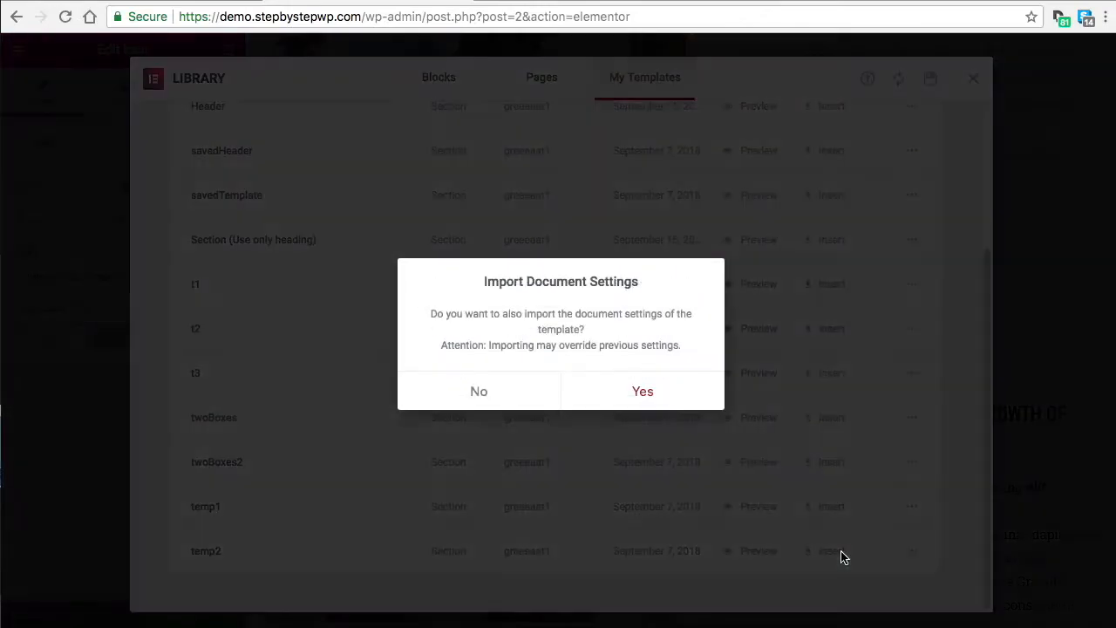
{"action": "left_click", "coordinate": [643, 393]}
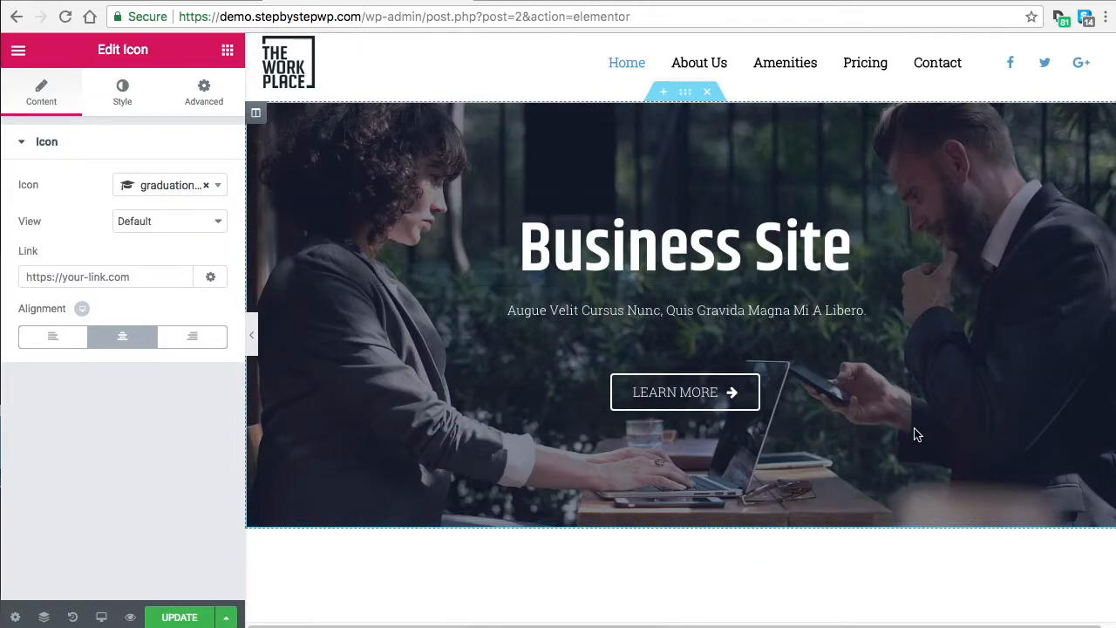
Save the "Business Site" hero section to the library as a template named homeHeader.
{"action": "scroll", "coordinate": [918, 417], "scroll_direction": "down", "scroll_amount": 1}
{"action": "scroll", "coordinate": [918, 417], "scroll_direction": "down", "scroll_amount": 5}
{"action": "scroll", "coordinate": [805, 436], "scroll_direction": "down", "scroll_amount": 2}
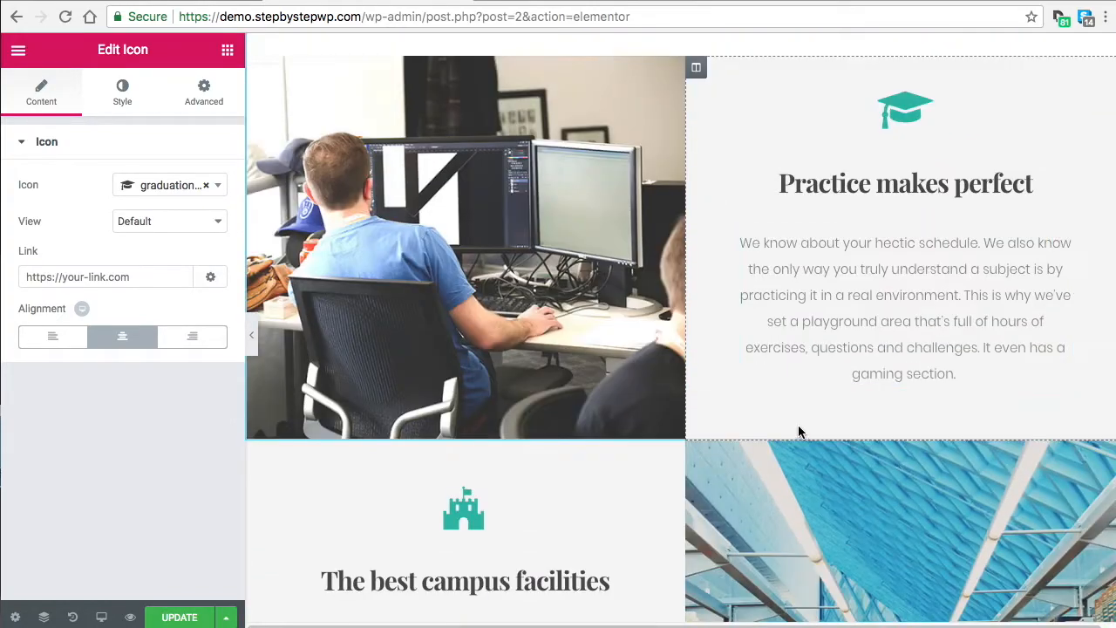
{"action": "scroll", "coordinate": [780, 483], "scroll_direction": "up", "scroll_amount": 5}
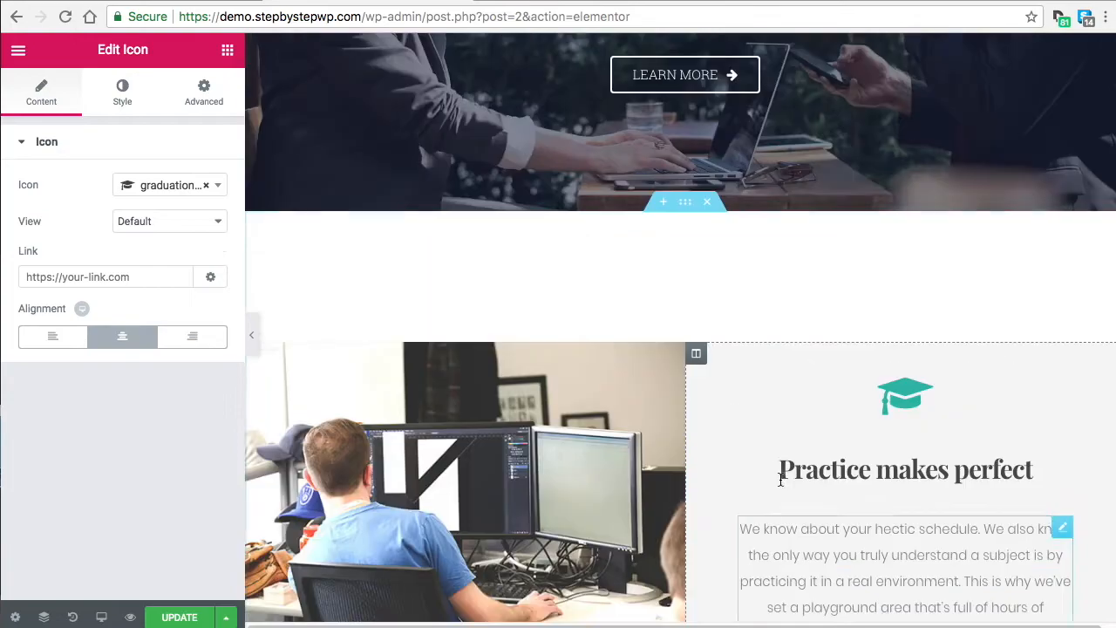
{"action": "scroll", "coordinate": [854, 517], "scroll_direction": "up", "scroll_amount": 3}
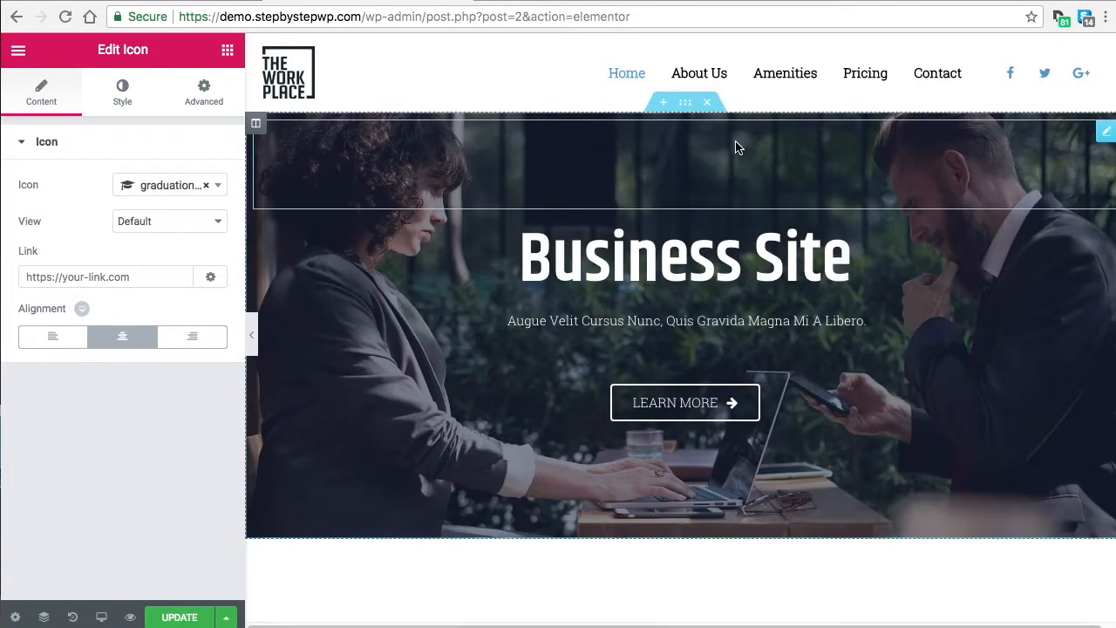
{"action": "right_click", "coordinate": [686, 107]}
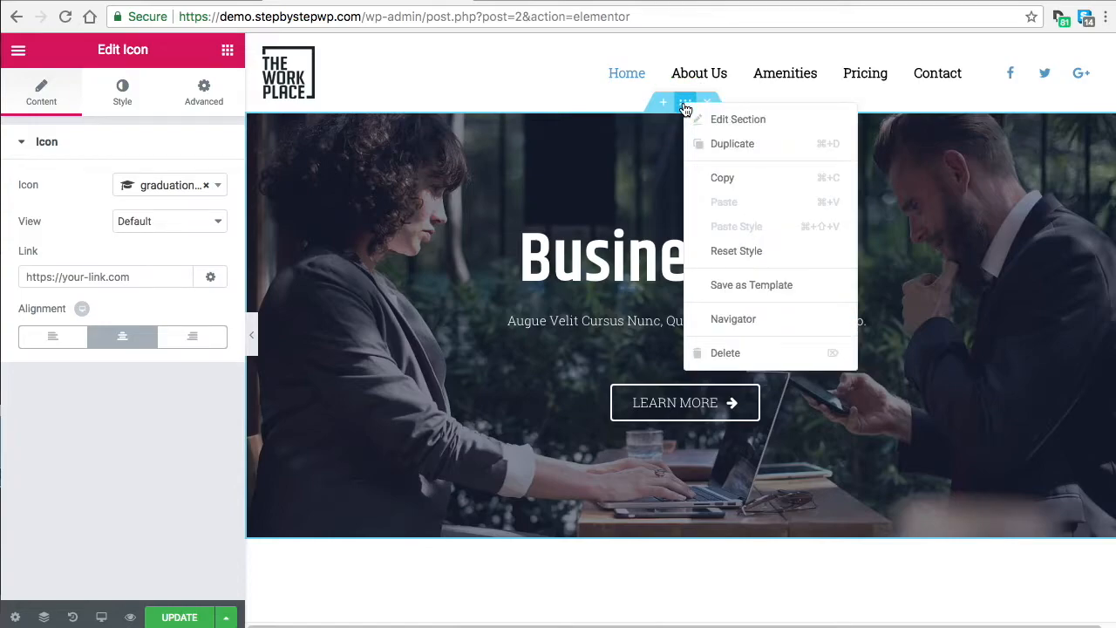
{"action": "left_click", "coordinate": [773, 293]}
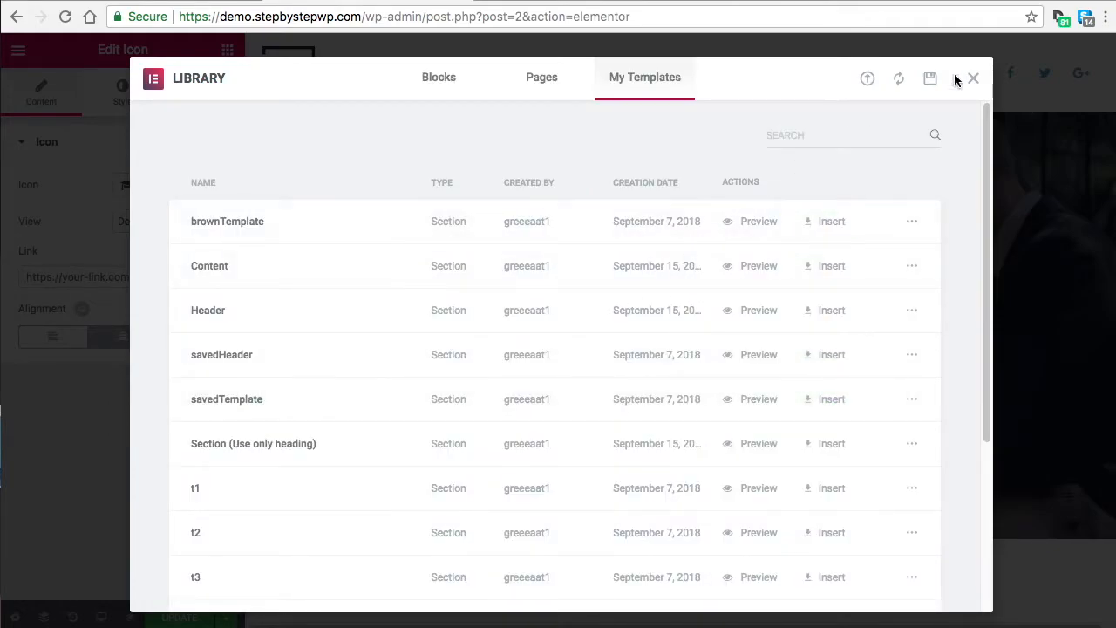
{"action": "left_click", "coordinate": [972, 78]}
Insert the saved template homeHeader directly above the blue "24 Hr Access" section, importing its document settings.
{"action": "scroll", "coordinate": [863, 241], "scroll_direction": "down", "scroll_amount": 15}
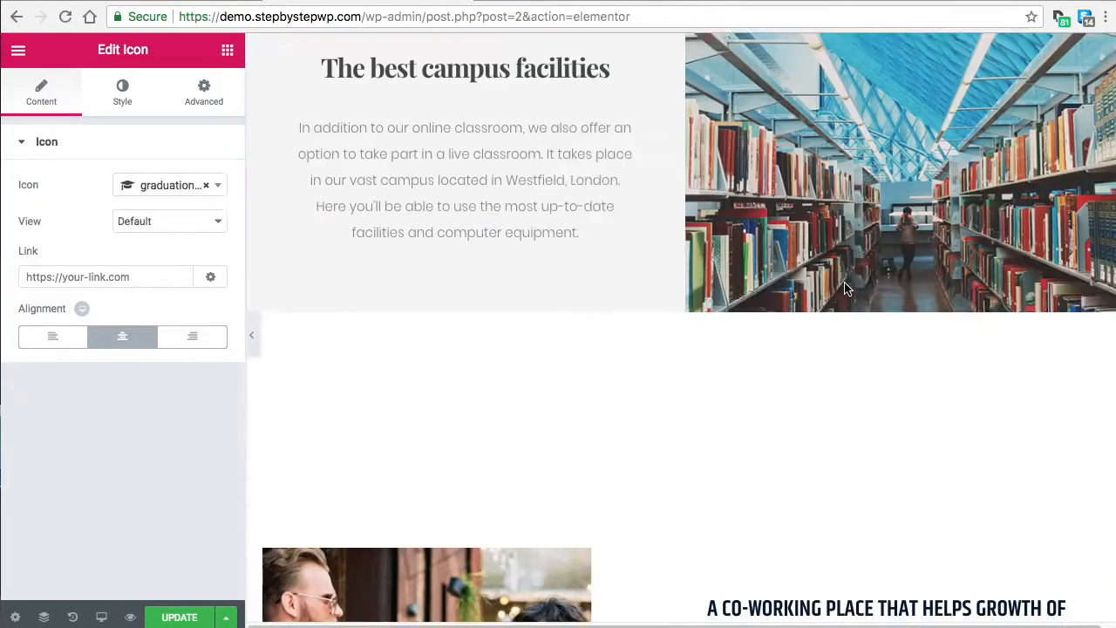
{"action": "scroll", "coordinate": [846, 288], "scroll_direction": "down", "scroll_amount": 12}
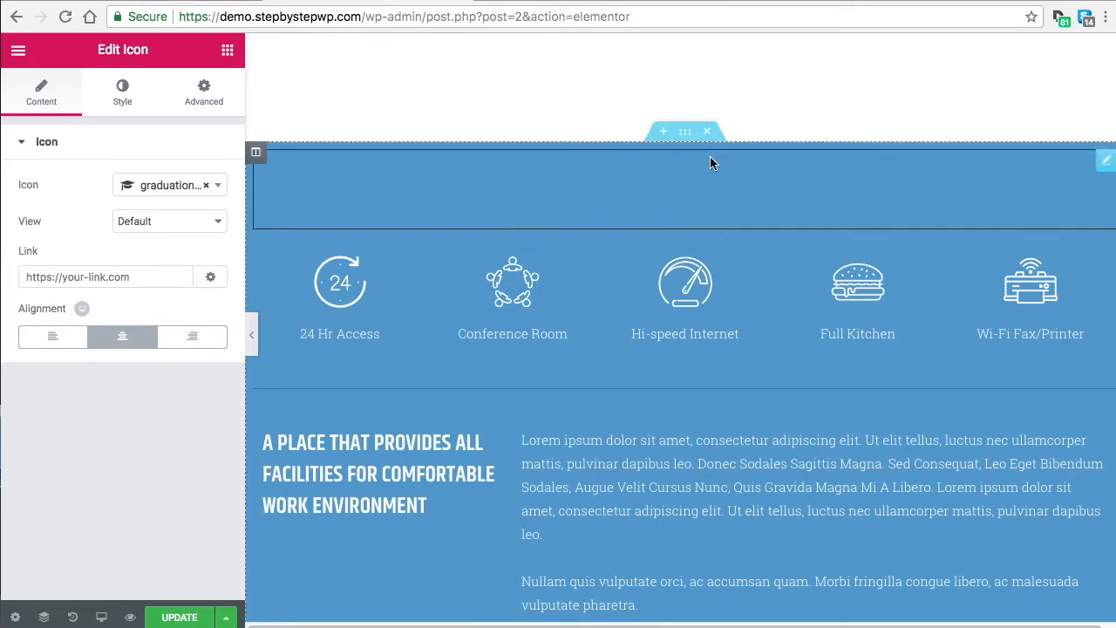
{"action": "left_click", "coordinate": [665, 133]}
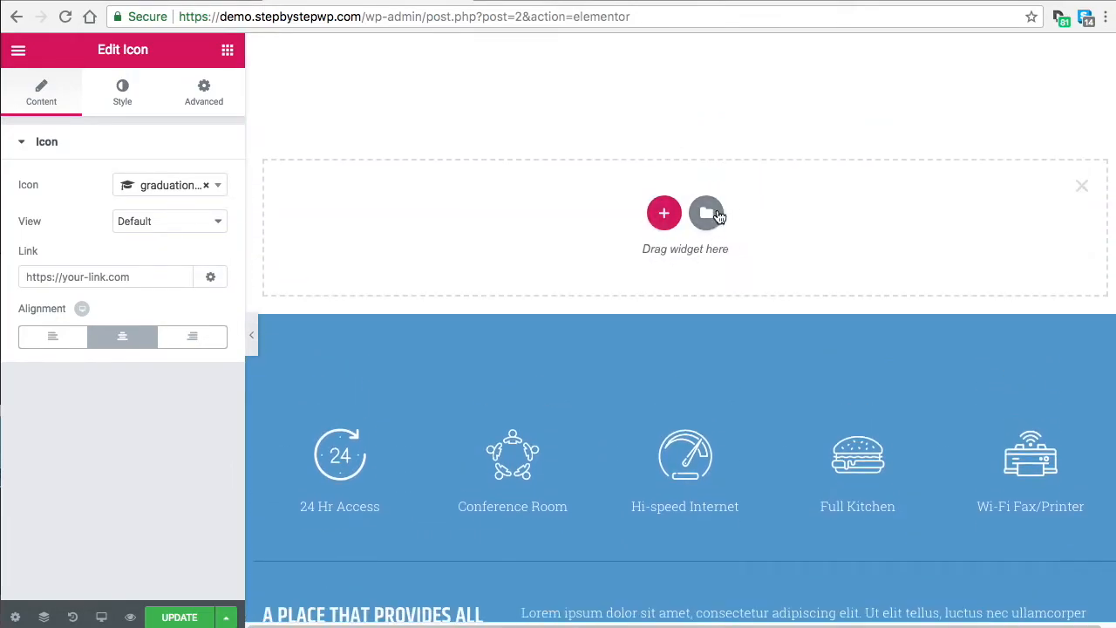
{"action": "left_click", "coordinate": [719, 215]}
{"action": "left_click", "coordinate": [653, 79]}
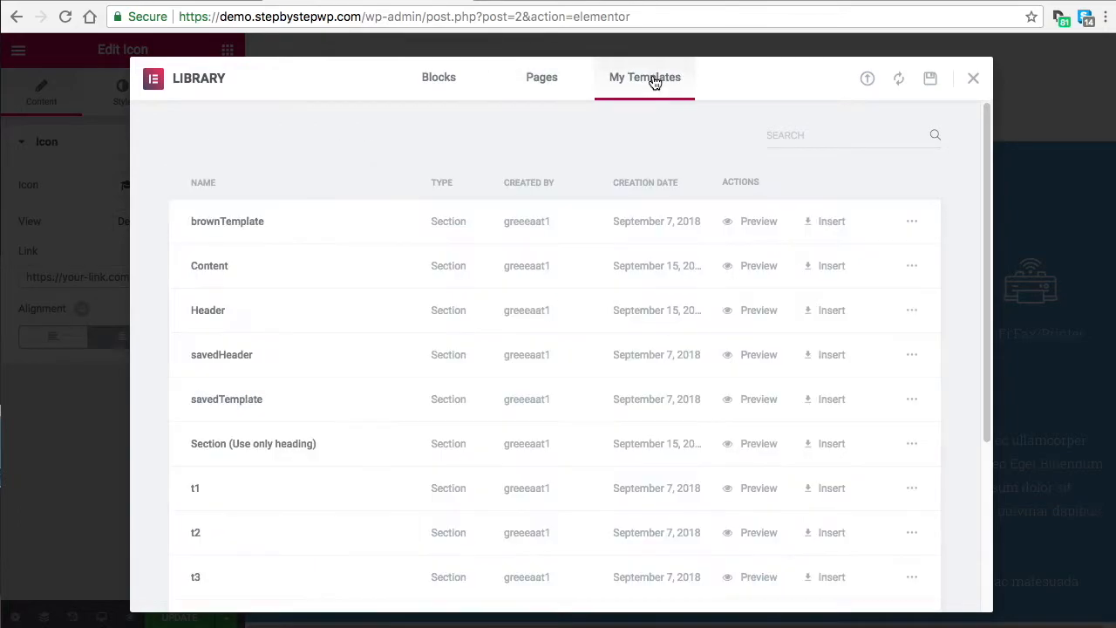
{"action": "scroll", "coordinate": [310, 349], "scroll_direction": "down", "scroll_amount": 3}
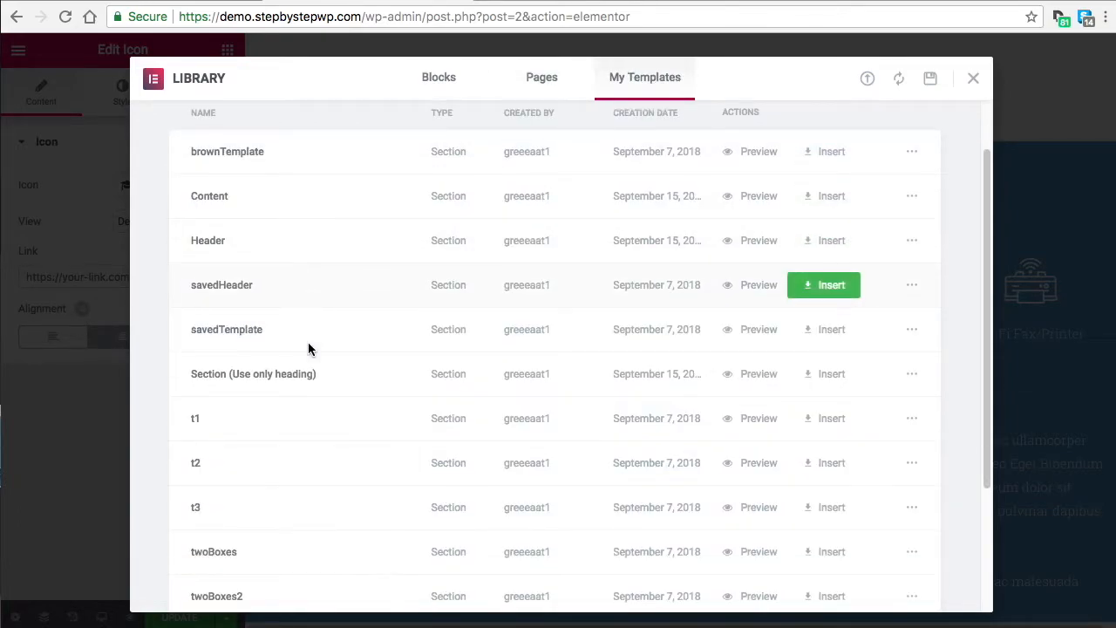
{"action": "scroll", "coordinate": [308, 349], "scroll_direction": "up", "scroll_amount": 2}
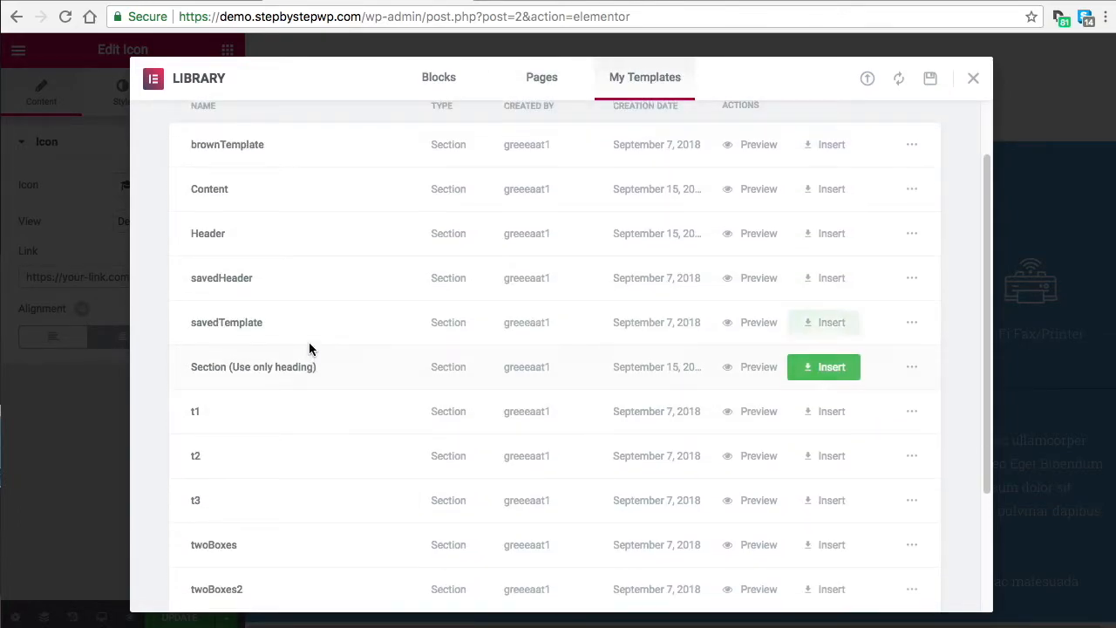
{"action": "scroll", "coordinate": [342, 349], "scroll_direction": "down", "scroll_amount": 4}
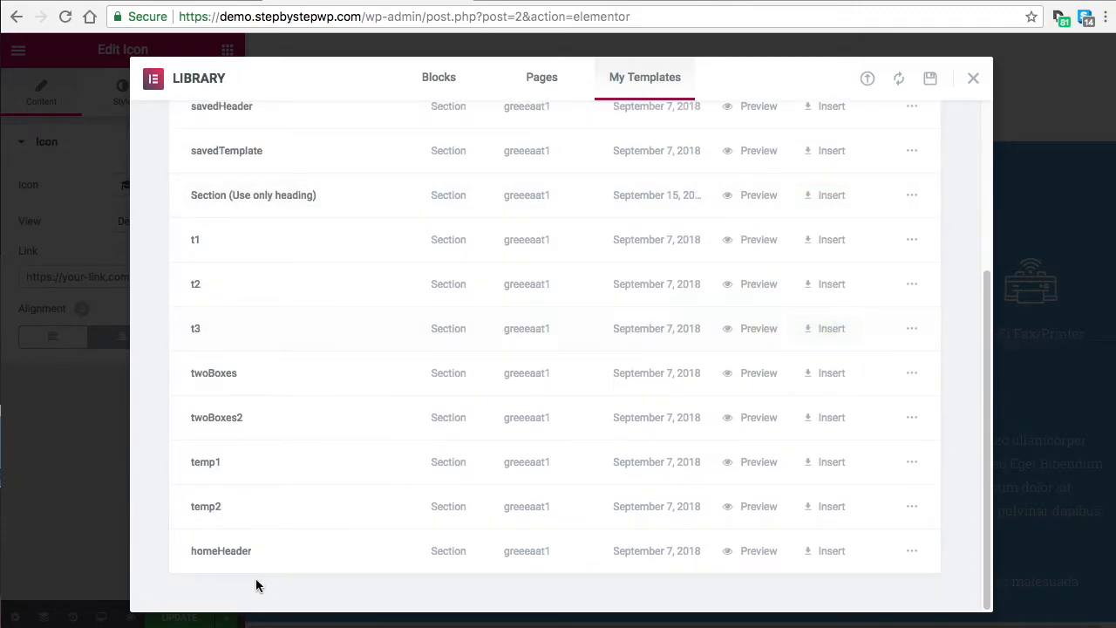
{"action": "left_click", "coordinate": [823, 551]}
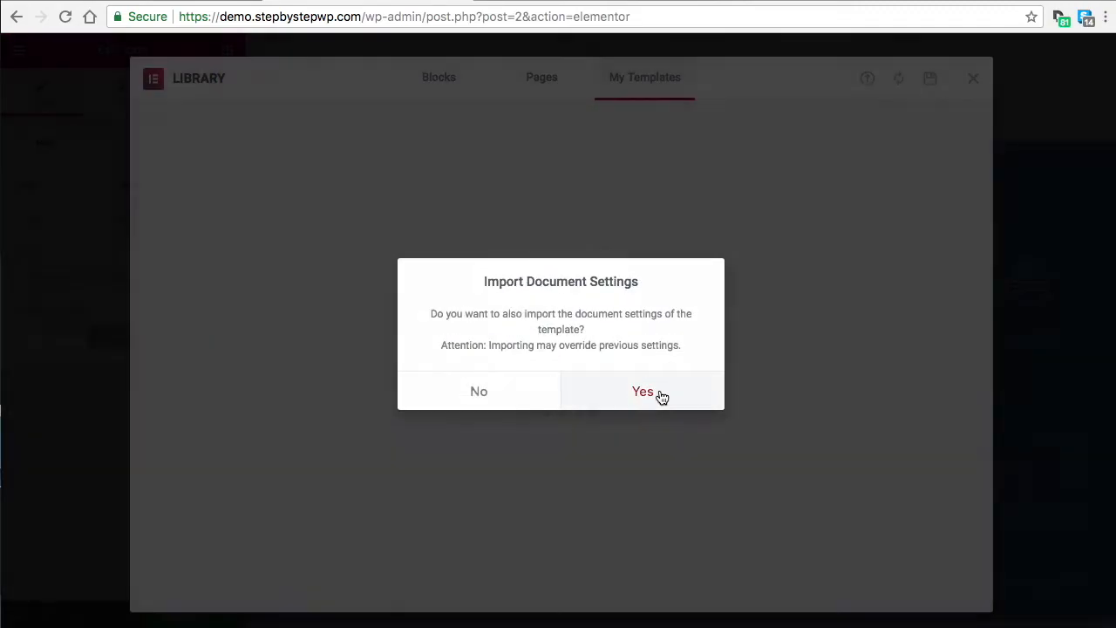
{"action": "left_click", "coordinate": [643, 392]}
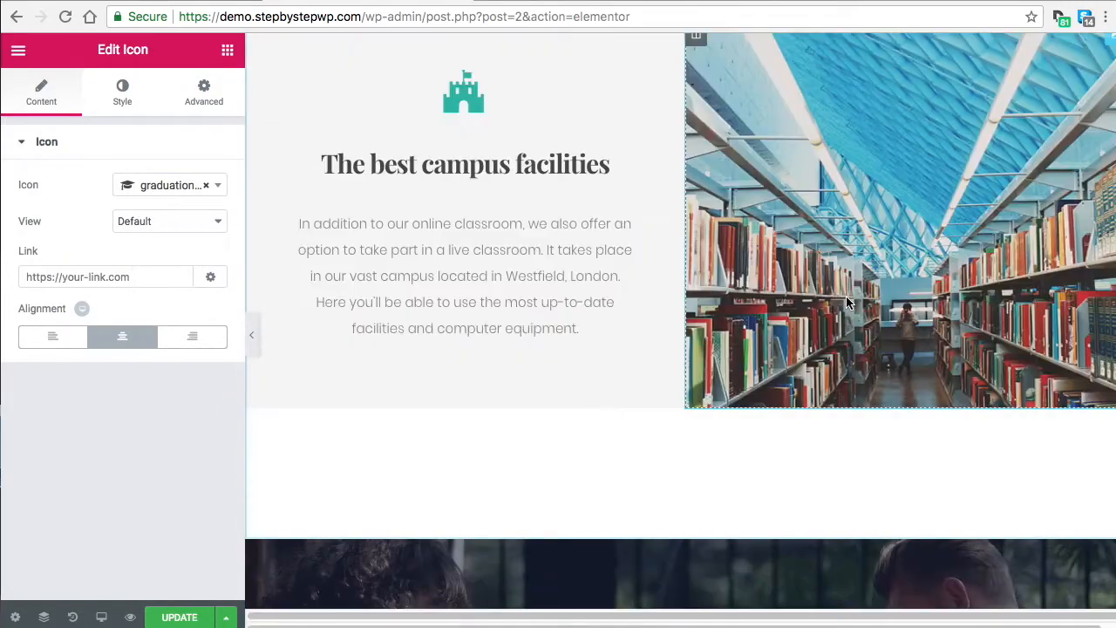
{"action": "scroll", "coordinate": [846, 366], "scroll_direction": "down", "scroll_amount": 4}
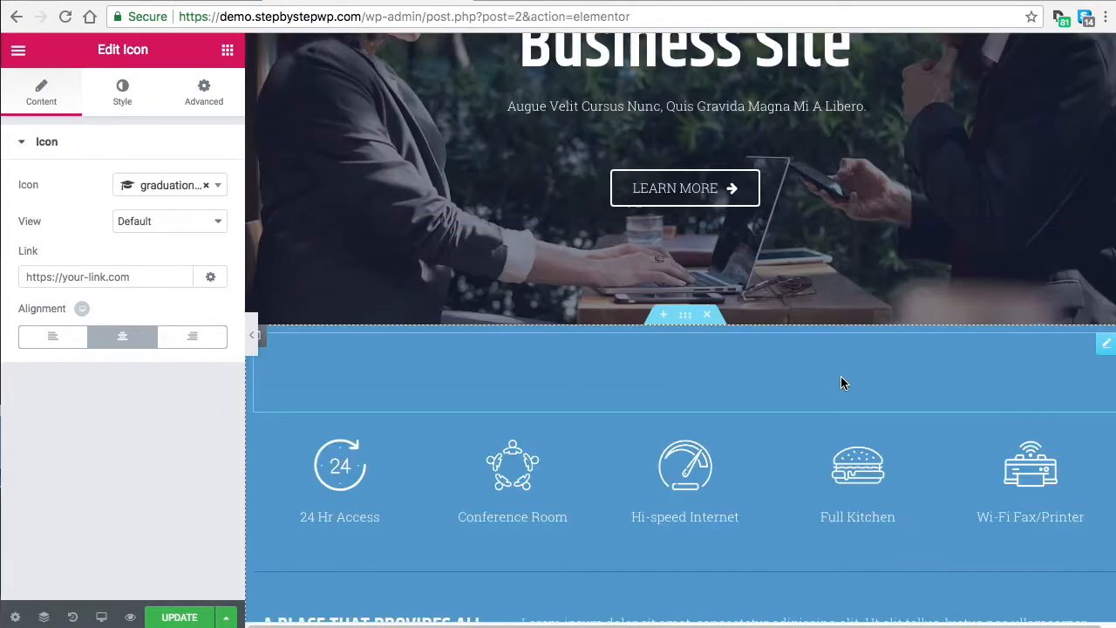
{"action": "scroll", "coordinate": [798, 381], "scroll_direction": "down", "scroll_amount": 1}
Delete the inserted "Business Site" copy and the "The best campus facilities" and "Practice makes perfect" sections between the co-working and blue sections.
{"action": "scroll", "coordinate": [797, 384], "scroll_direction": "up", "scroll_amount": 4}
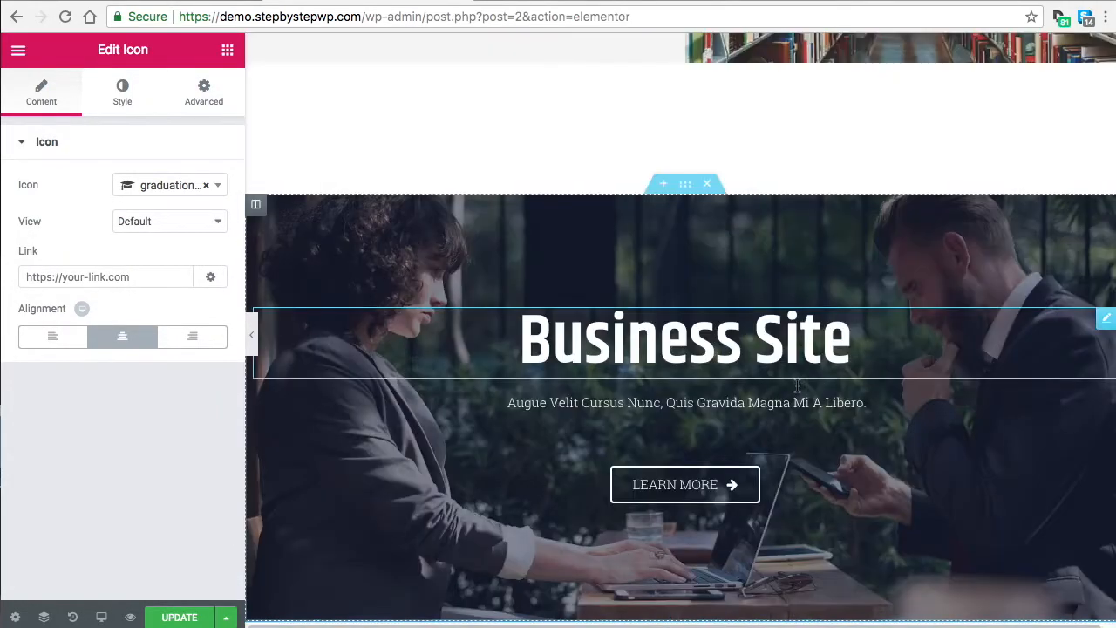
{"action": "left_click", "coordinate": [707, 184]}
{"action": "scroll", "coordinate": [726, 404], "scroll_direction": "up", "scroll_amount": 5}
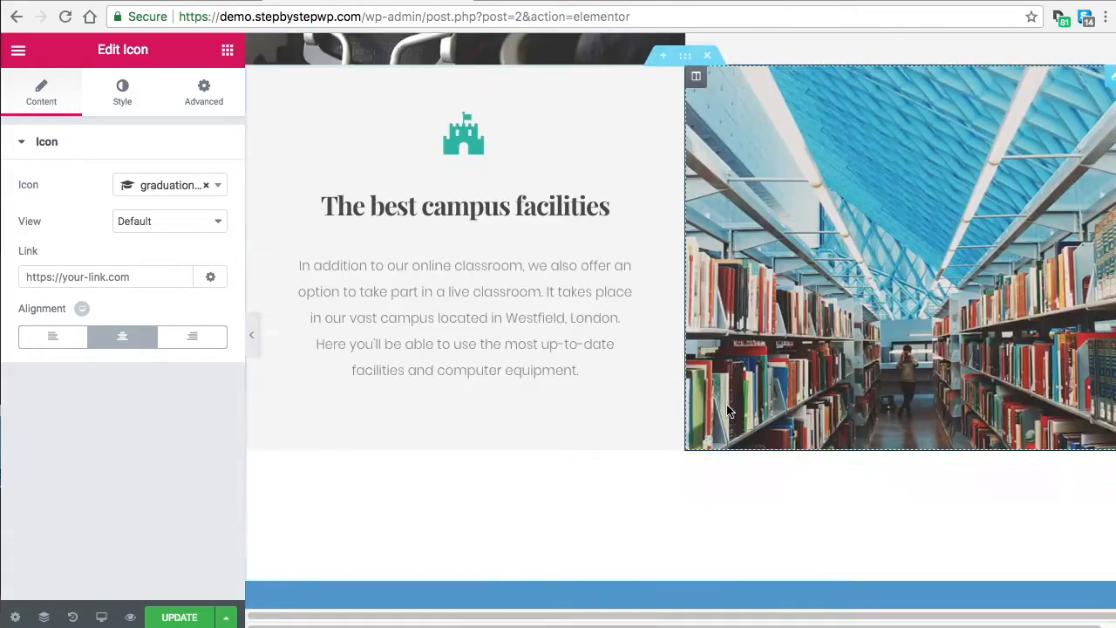
{"action": "left_click", "coordinate": [706, 145]}
{"action": "scroll", "coordinate": [693, 253], "scroll_direction": "up", "scroll_amount": 9}
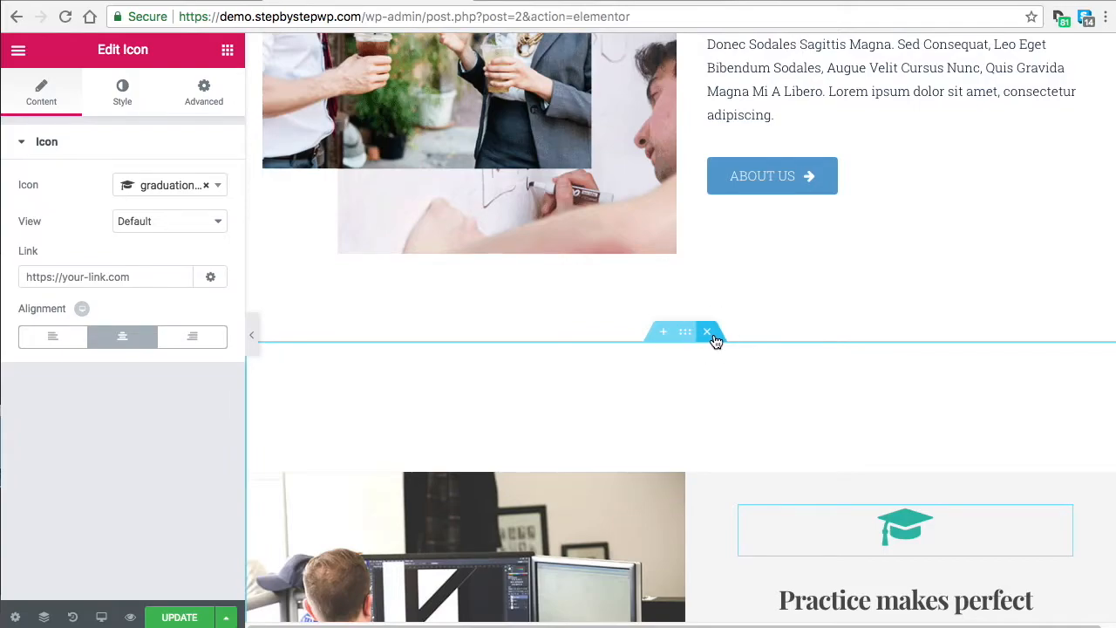
{"action": "left_click", "coordinate": [707, 333]}
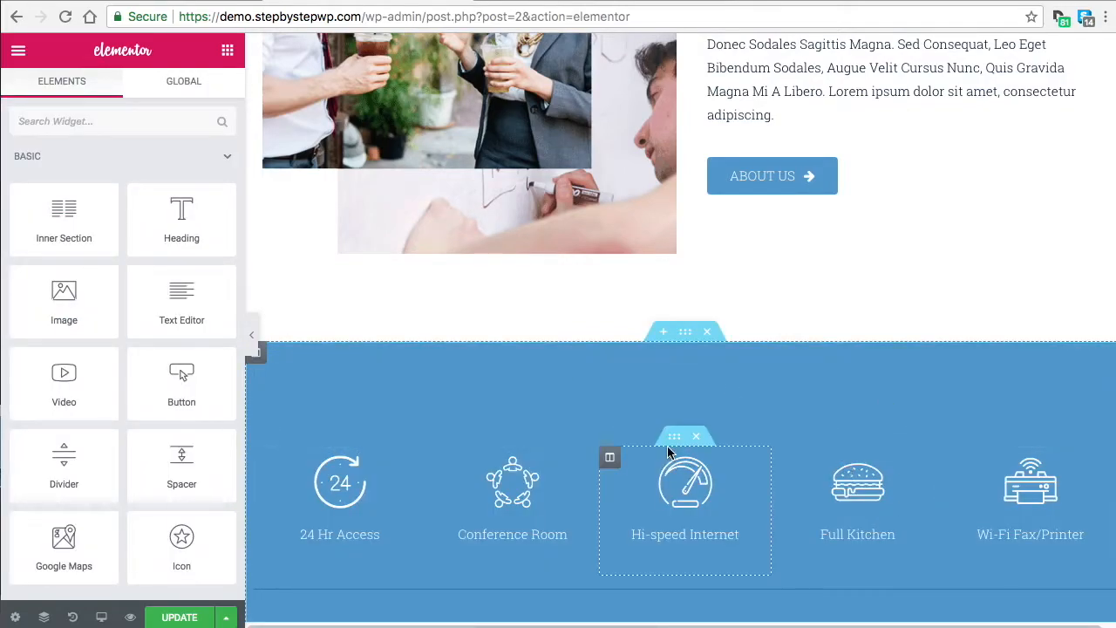
Delete the remaining "The best campus facilities" section directly above the co-working section.
{"action": "scroll", "coordinate": [873, 509], "scroll_direction": "down", "scroll_amount": 1}
{"action": "scroll", "coordinate": [859, 497], "scroll_direction": "up", "scroll_amount": 4}
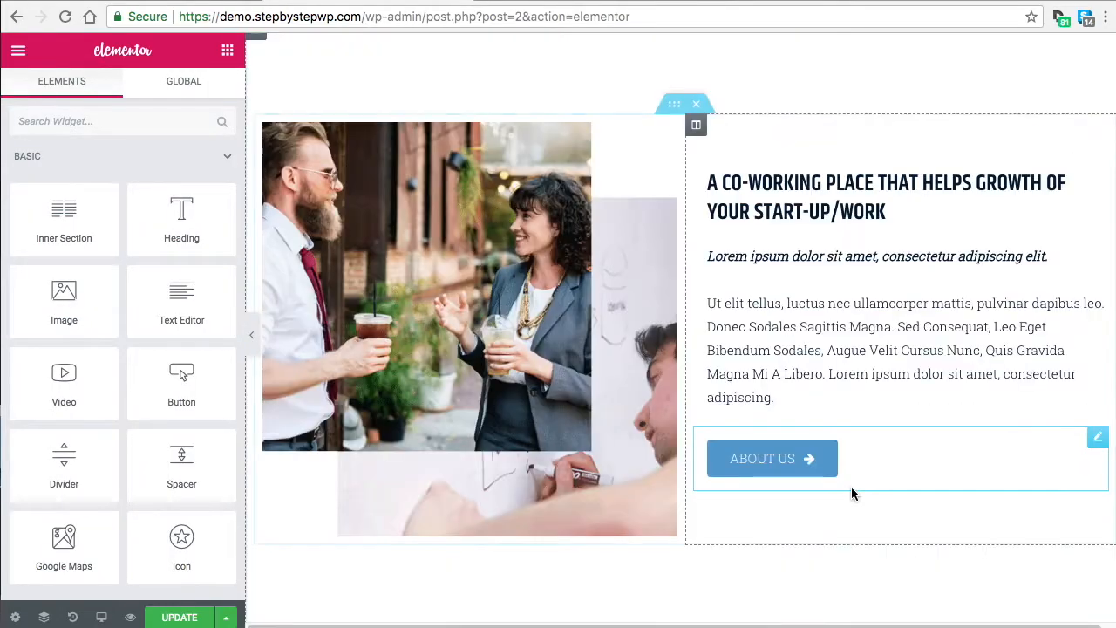
{"action": "scroll", "coordinate": [853, 494], "scroll_direction": "down", "scroll_amount": 8}
{"action": "scroll", "coordinate": [853, 494], "scroll_direction": "up", "scroll_amount": 2}
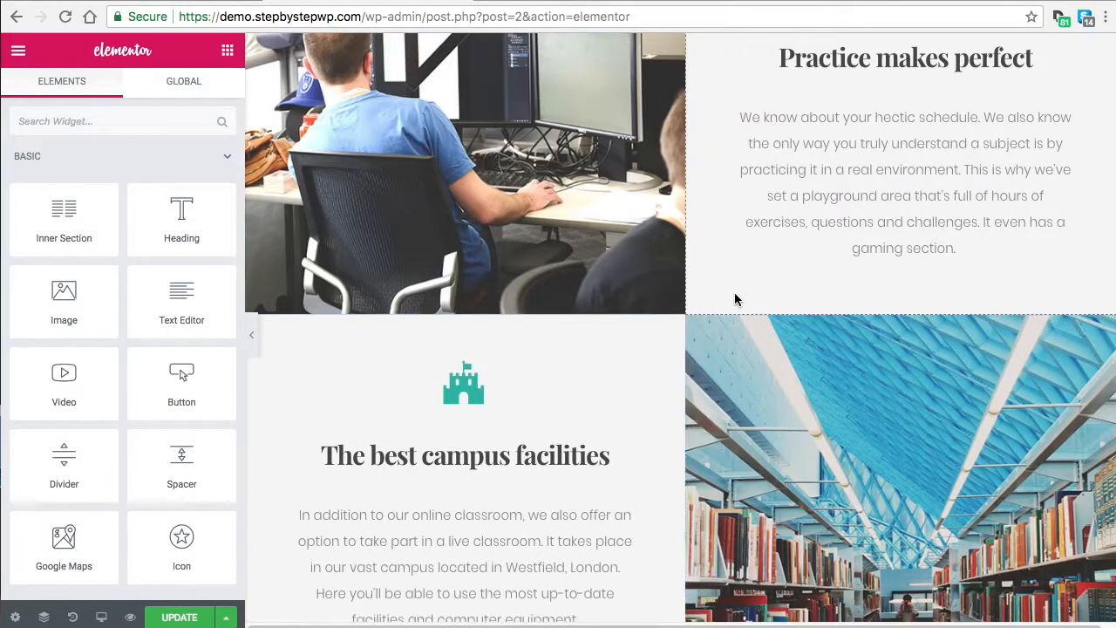
{"action": "left_click", "coordinate": [707, 305]}
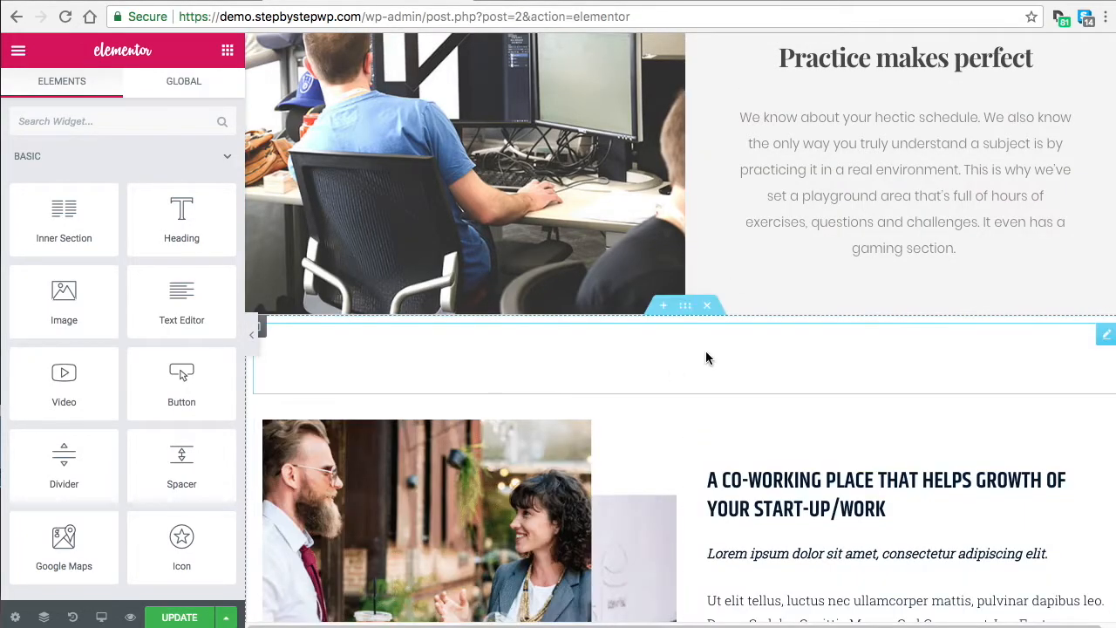
Undo the last section removal through the editing history, restoring "The best campus facilities" above the co-working section.
{"action": "left_click", "coordinate": [74, 616]}
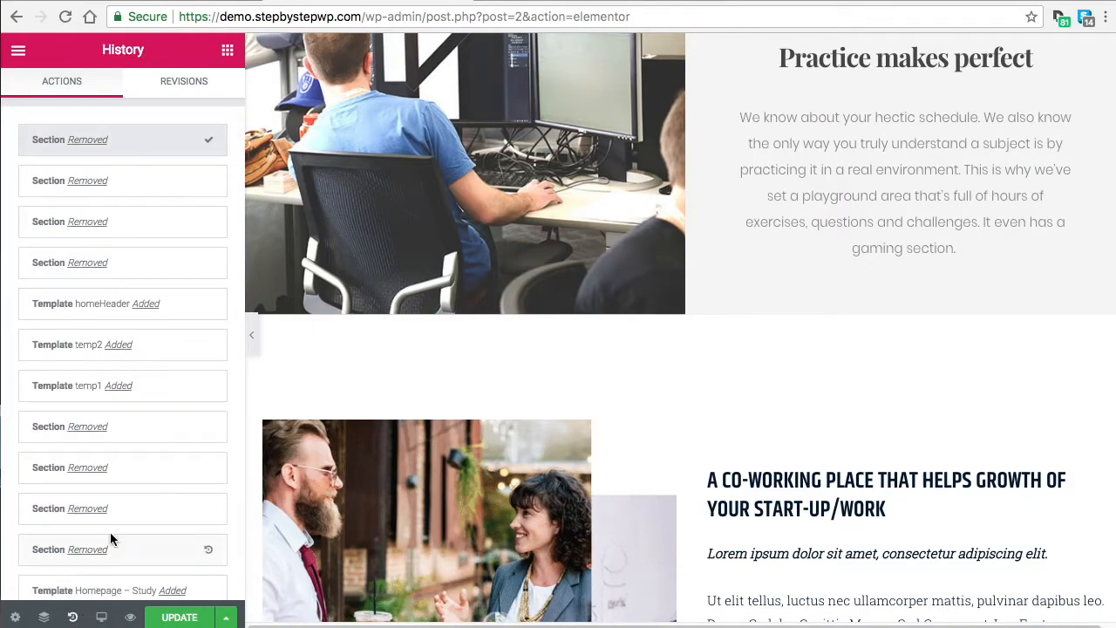
{"action": "left_click", "coordinate": [159, 183]}
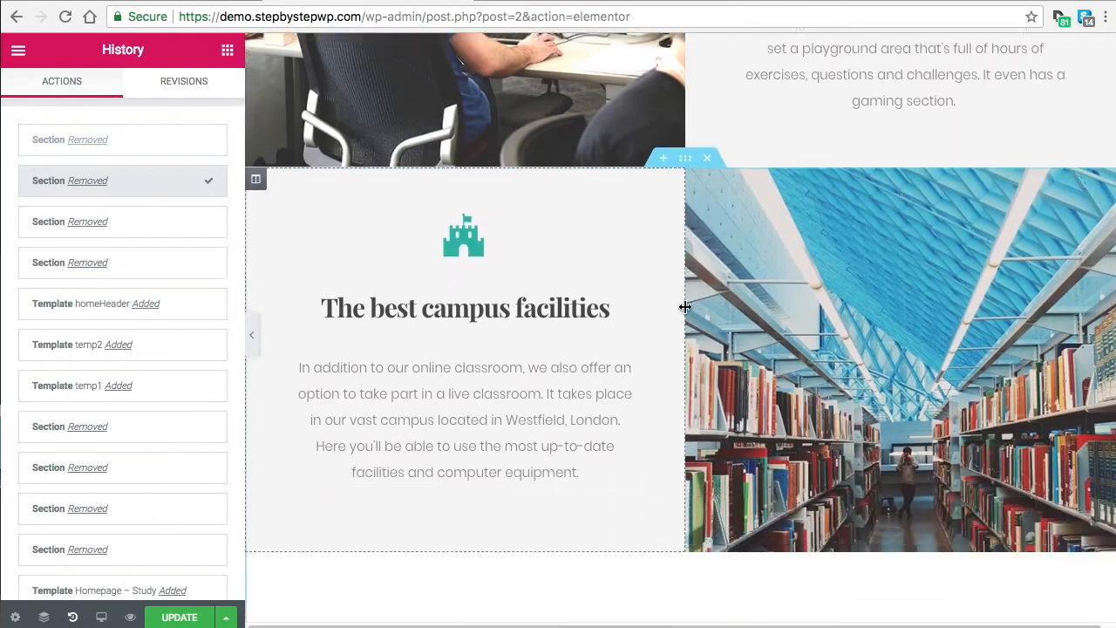
{"action": "scroll", "coordinate": [752, 345], "scroll_direction": "up", "scroll_amount": 5}
{"action": "scroll", "coordinate": [748, 363], "scroll_direction": "down", "scroll_amount": 6}
{"action": "scroll", "coordinate": [710, 381], "scroll_direction": "down", "scroll_amount": 15}
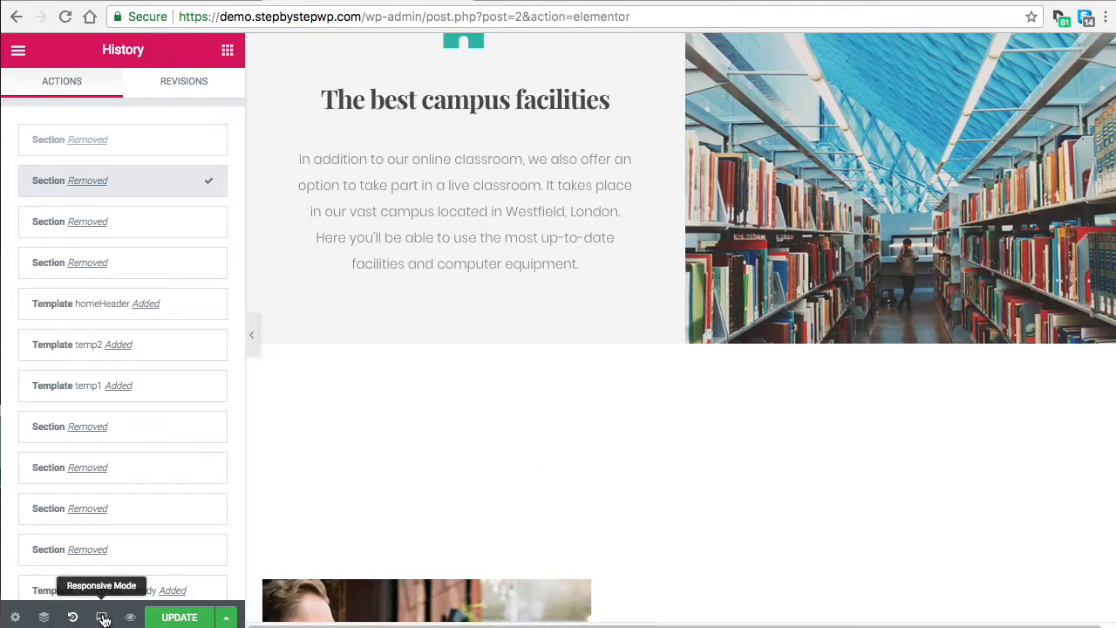
Preview the page at the 360px mobile size, examine how its sections stack, and return to the desktop preview.
{"action": "left_click", "coordinate": [103, 618]}
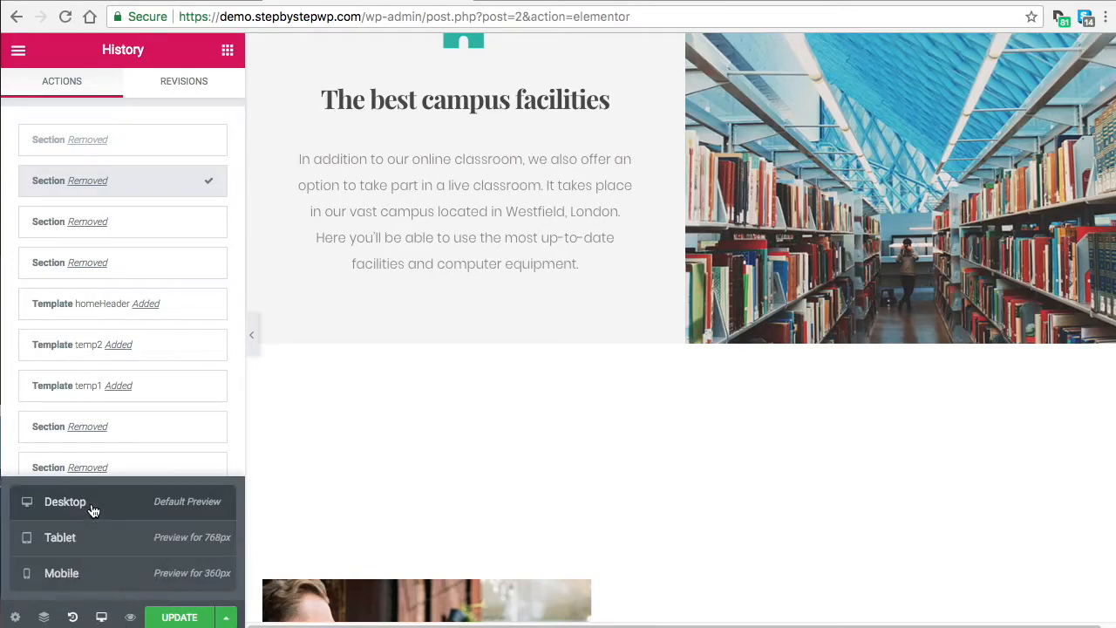
{"action": "left_click", "coordinate": [100, 580]}
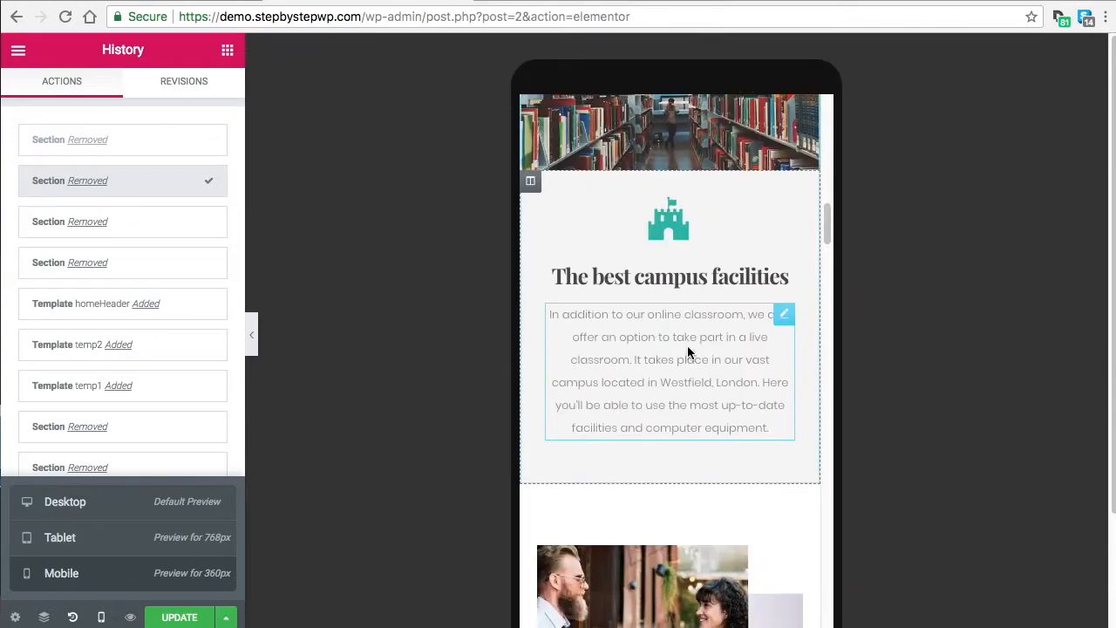
{"action": "scroll", "coordinate": [689, 352], "scroll_direction": "down", "scroll_amount": 5}
{"action": "scroll", "coordinate": [688, 349], "scroll_direction": "down", "scroll_amount": 5}
{"action": "scroll", "coordinate": [689, 358], "scroll_direction": "down", "scroll_amount": 10}
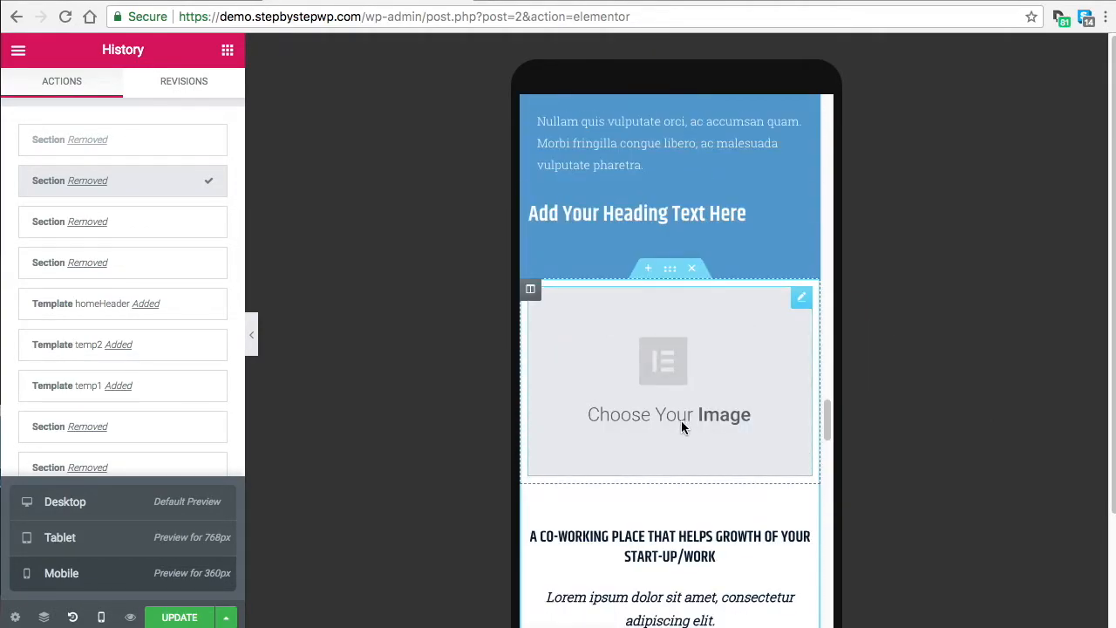
{"action": "scroll", "coordinate": [696, 396], "scroll_direction": "down", "scroll_amount": 4}
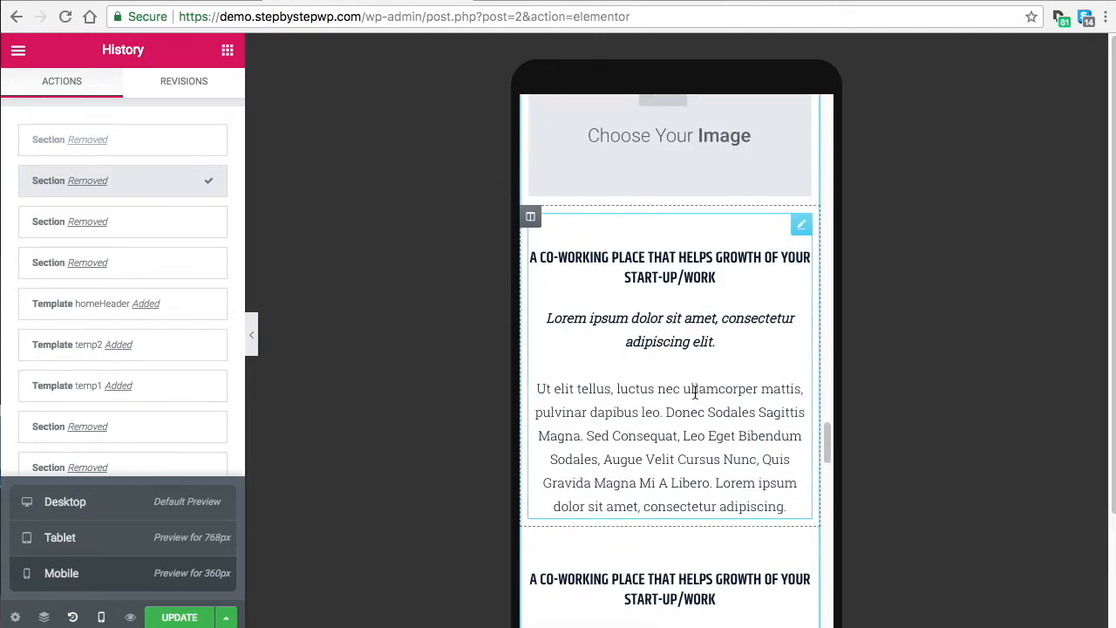
{"action": "scroll", "coordinate": [695, 397], "scroll_direction": "down", "scroll_amount": 2}
{"action": "scroll", "coordinate": [696, 394], "scroll_direction": "down", "scroll_amount": 6}
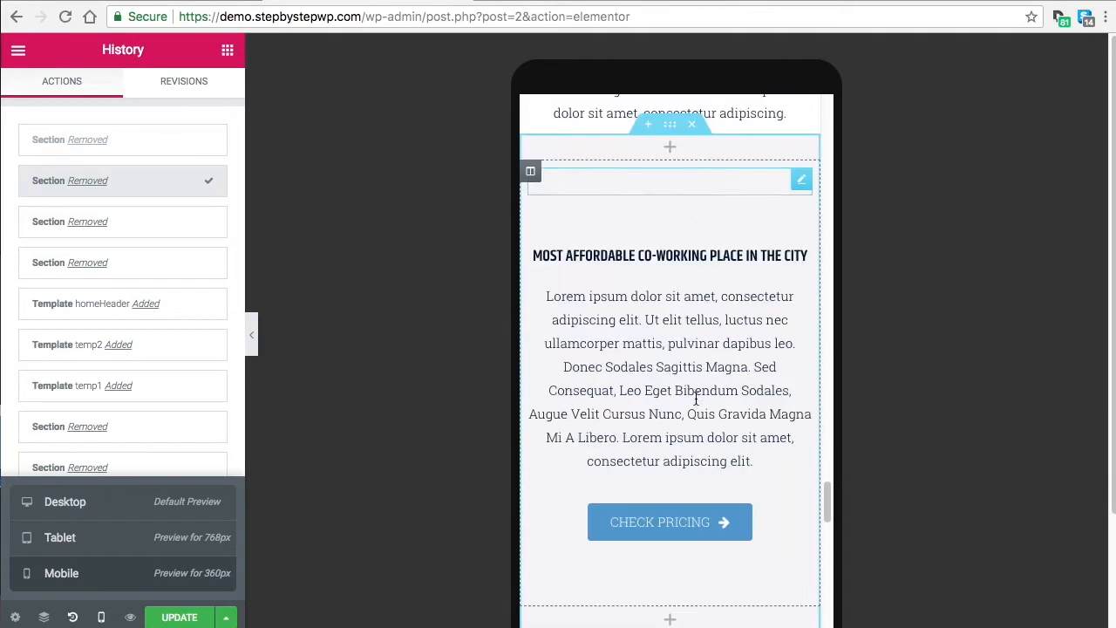
{"action": "scroll", "coordinate": [681, 479], "scroll_direction": "down", "scroll_amount": 4}
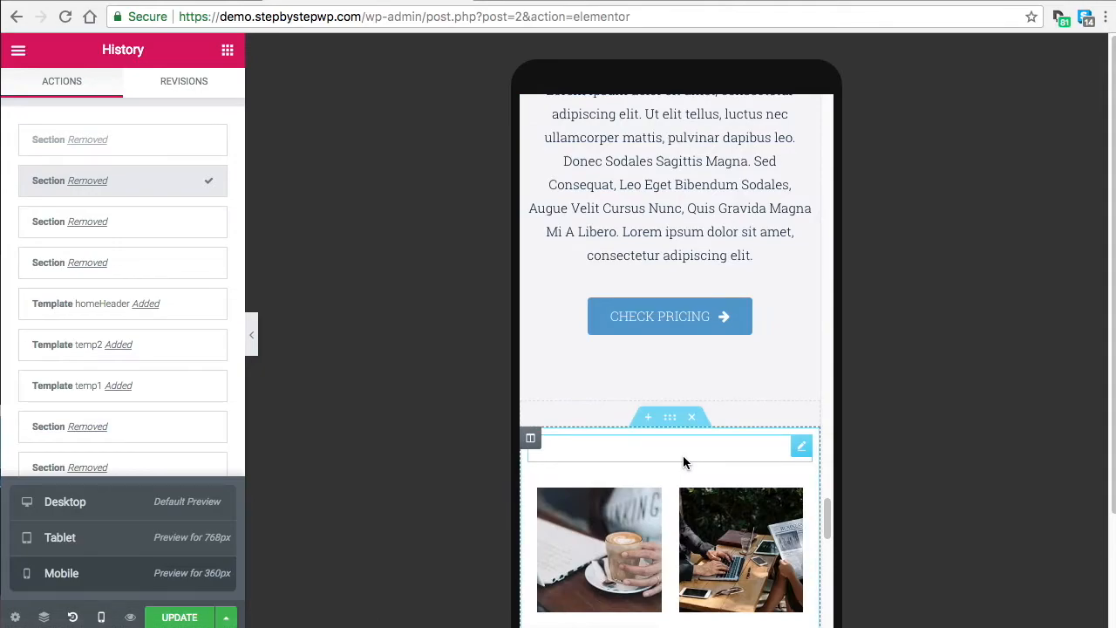
{"action": "scroll", "coordinate": [689, 438], "scroll_direction": "down", "scroll_amount": 4}
{"action": "scroll", "coordinate": [704, 440], "scroll_direction": "up", "scroll_amount": 8}
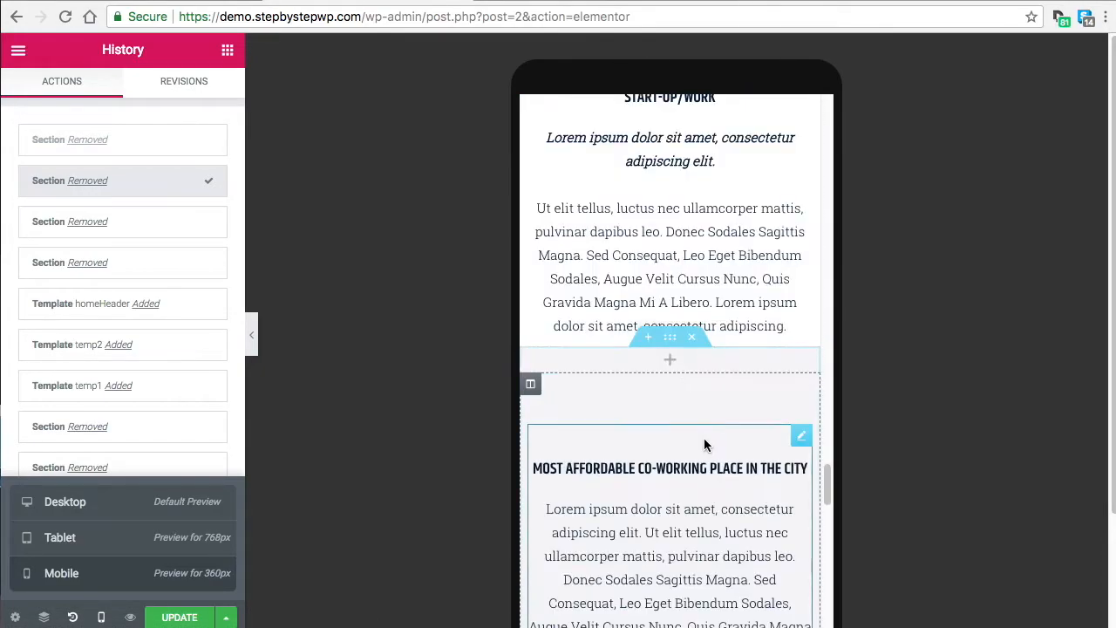
{"action": "scroll", "coordinate": [709, 442], "scroll_direction": "up", "scroll_amount": 8}
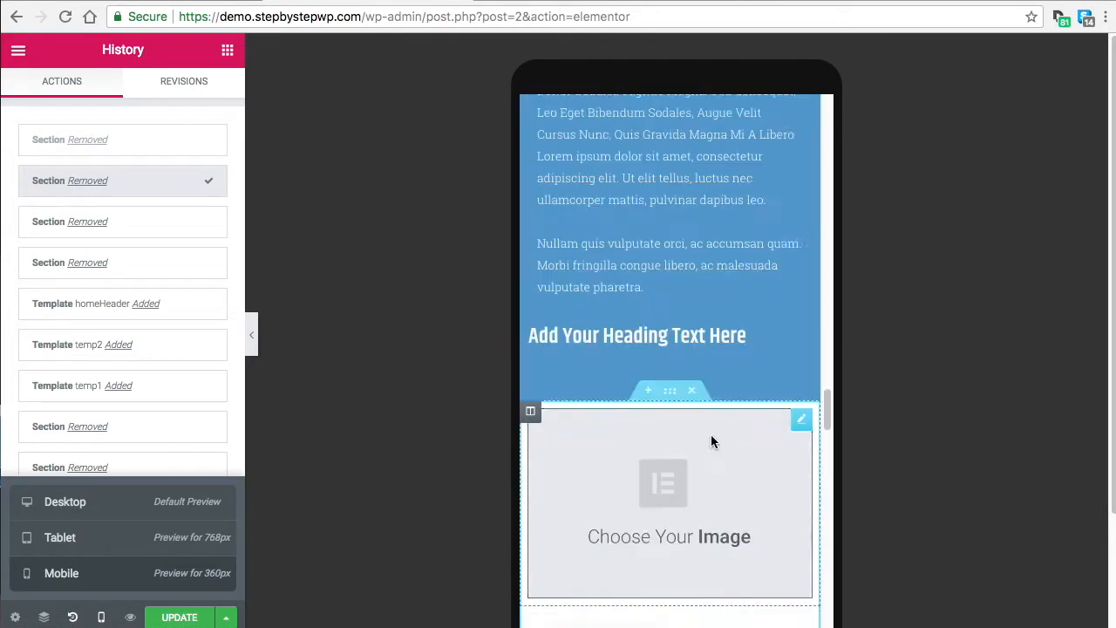
{"action": "scroll", "coordinate": [714, 436], "scroll_direction": "up", "scroll_amount": 15}
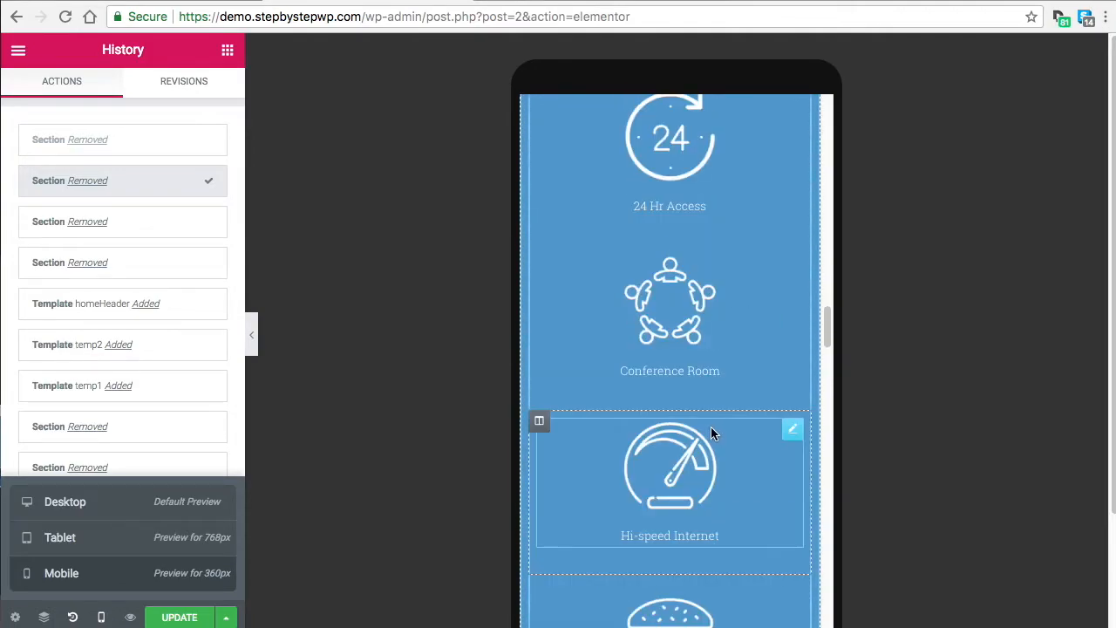
{"action": "scroll", "coordinate": [711, 427], "scroll_direction": "up", "scroll_amount": 10}
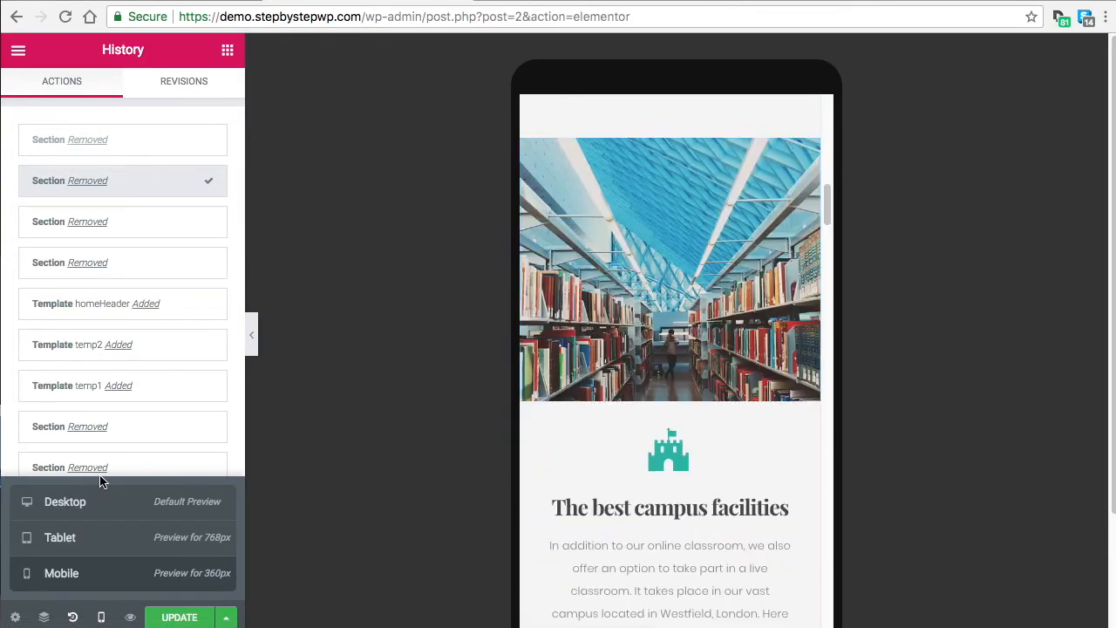
{"action": "left_click", "coordinate": [111, 506]}
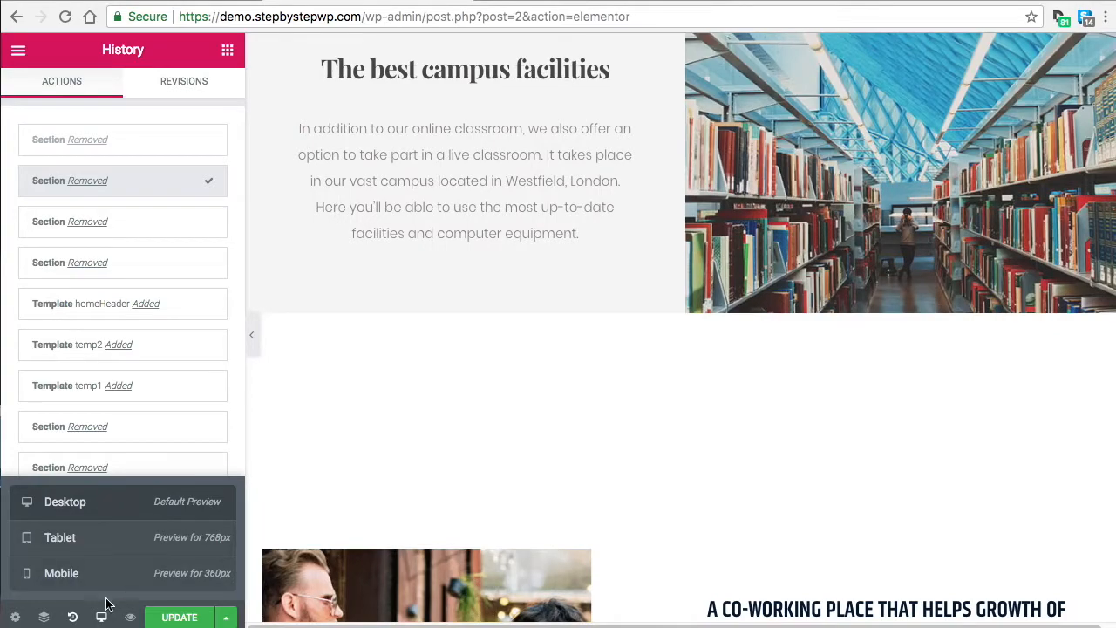
{"action": "scroll", "coordinate": [687, 359], "scroll_direction": "up", "scroll_amount": 5}
{"action": "scroll", "coordinate": [703, 216], "scroll_direction": "down", "scroll_amount": 3}
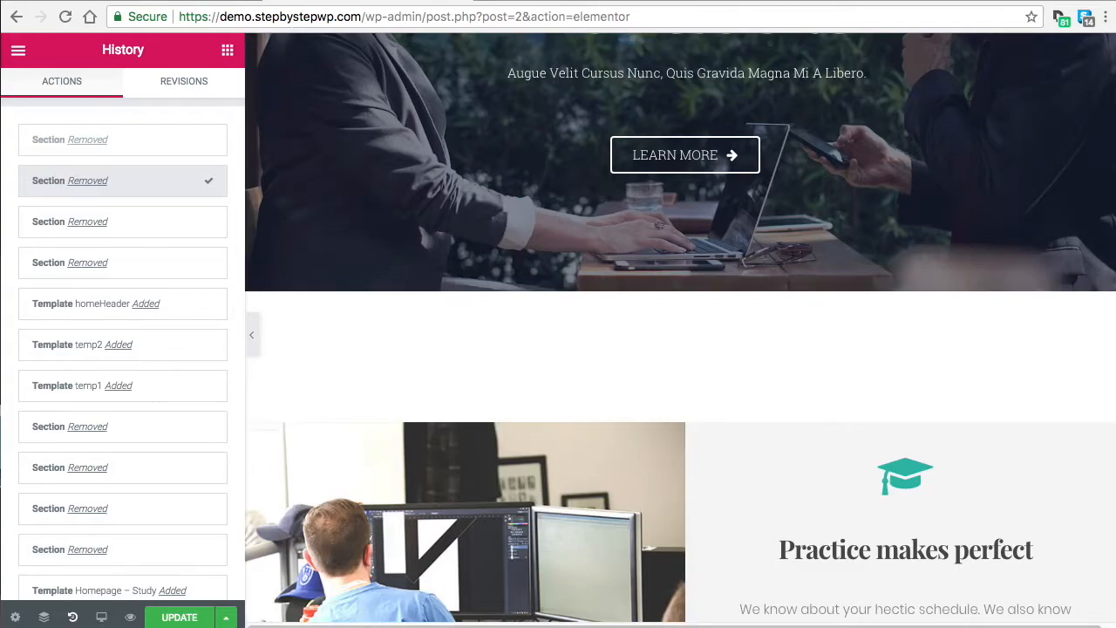
Open the Color Picker settings and compare the editor's palette colors with those used on the page.
{"action": "left_click", "coordinate": [19, 53]}
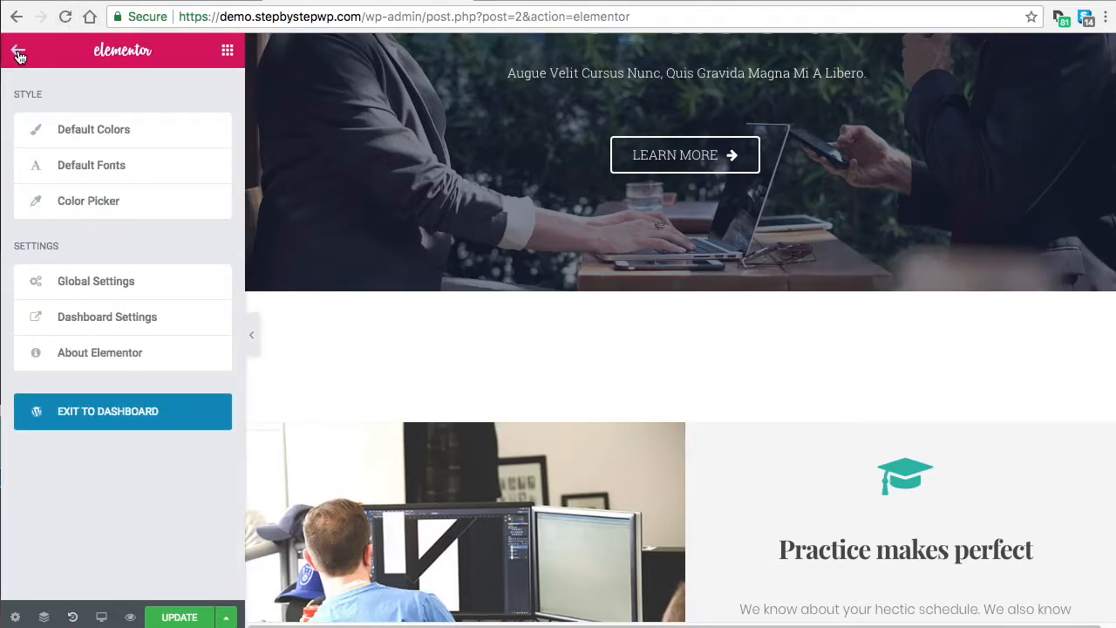
{"action": "left_click", "coordinate": [103, 206]}
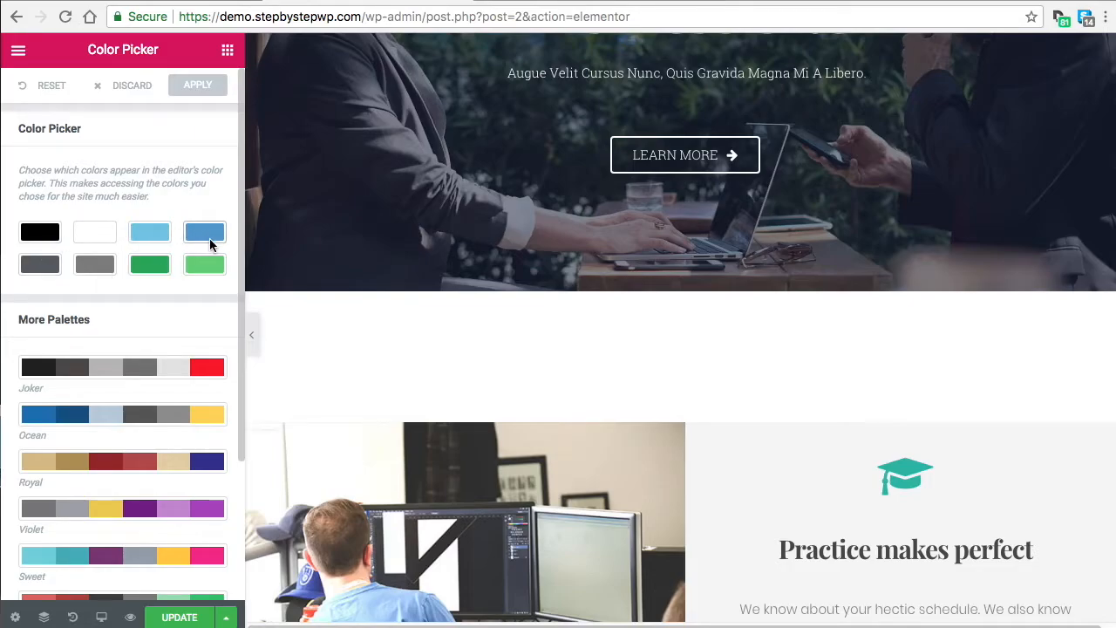
{"action": "scroll", "coordinate": [756, 274], "scroll_direction": "down", "scroll_amount": 4}
{"action": "scroll", "coordinate": [756, 274], "scroll_direction": "down", "scroll_amount": 15}
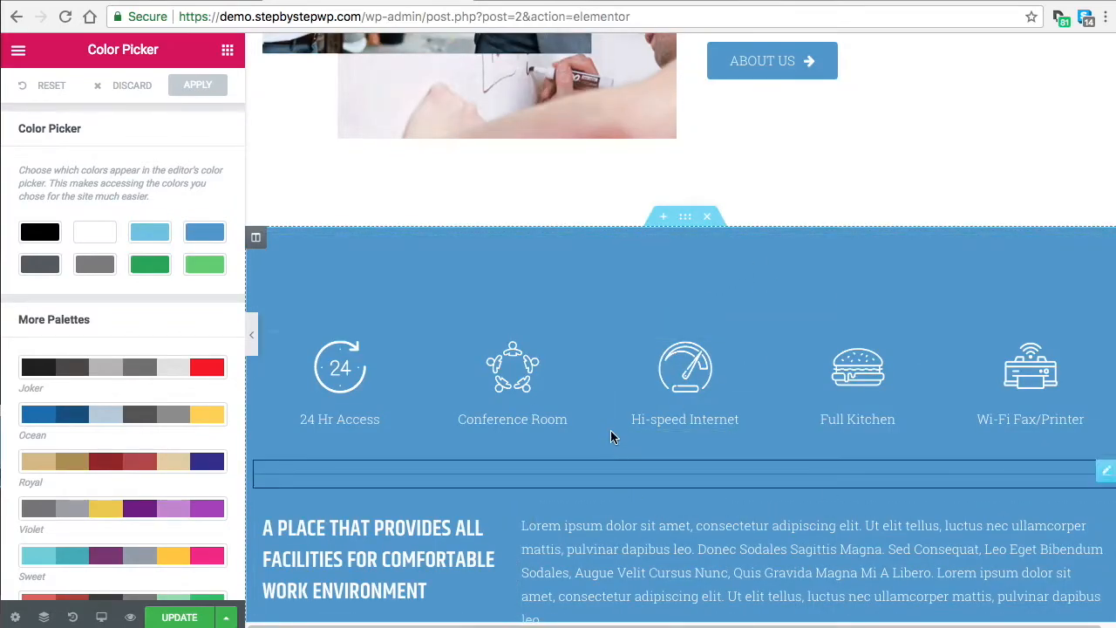
Copy the background color code from the style settings of the blue section containing the 24 Hr Access and Conference Room icons.
{"action": "right_click", "coordinate": [685, 218]}
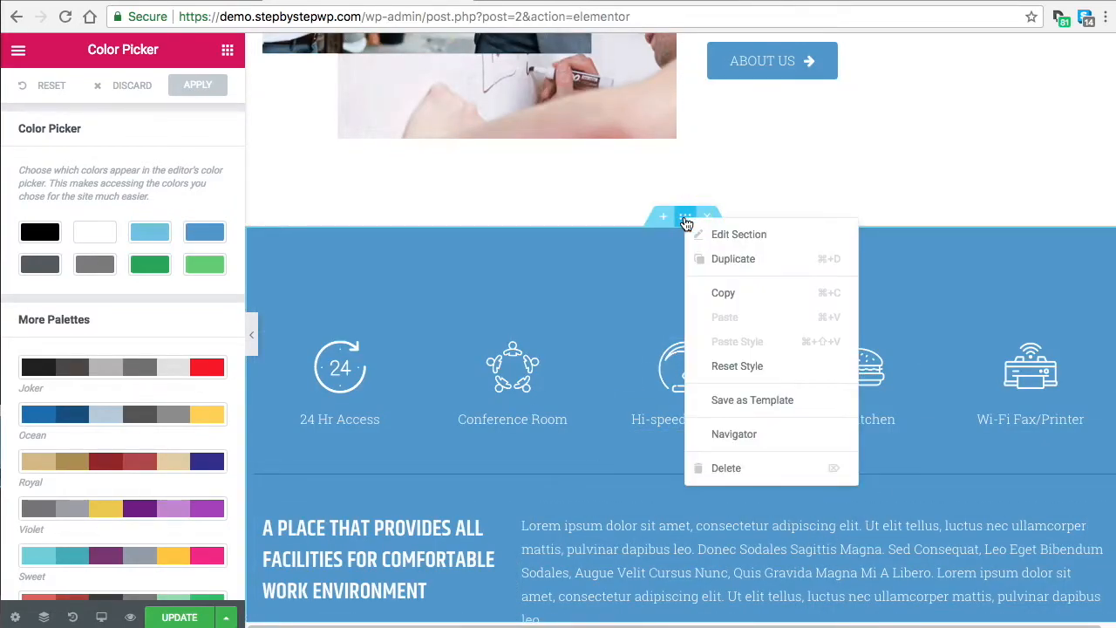
{"action": "left_click", "coordinate": [721, 235]}
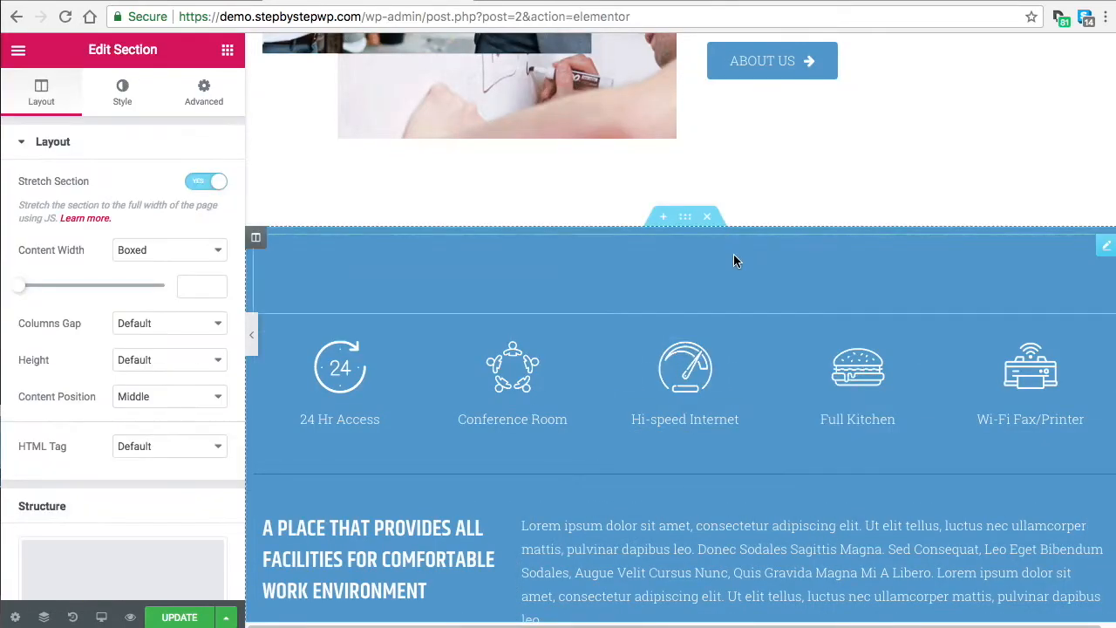
{"action": "left_click", "coordinate": [124, 87]}
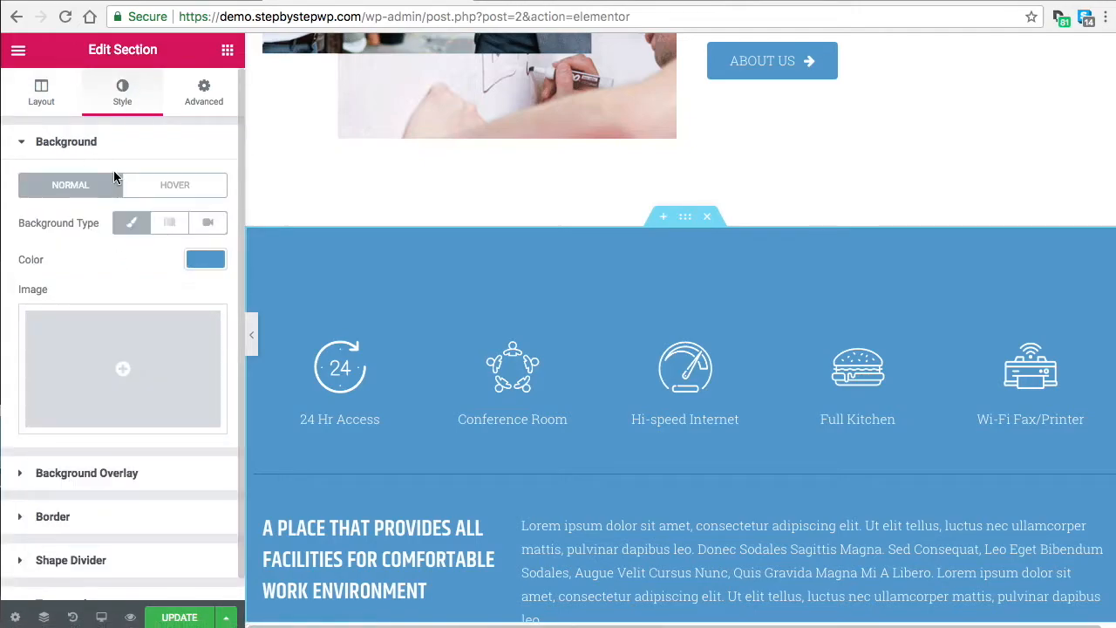
{"action": "left_click", "coordinate": [197, 262]}
{"action": "double_click", "coordinate": [75, 260]}
{"action": "key", "text": "super+c"}
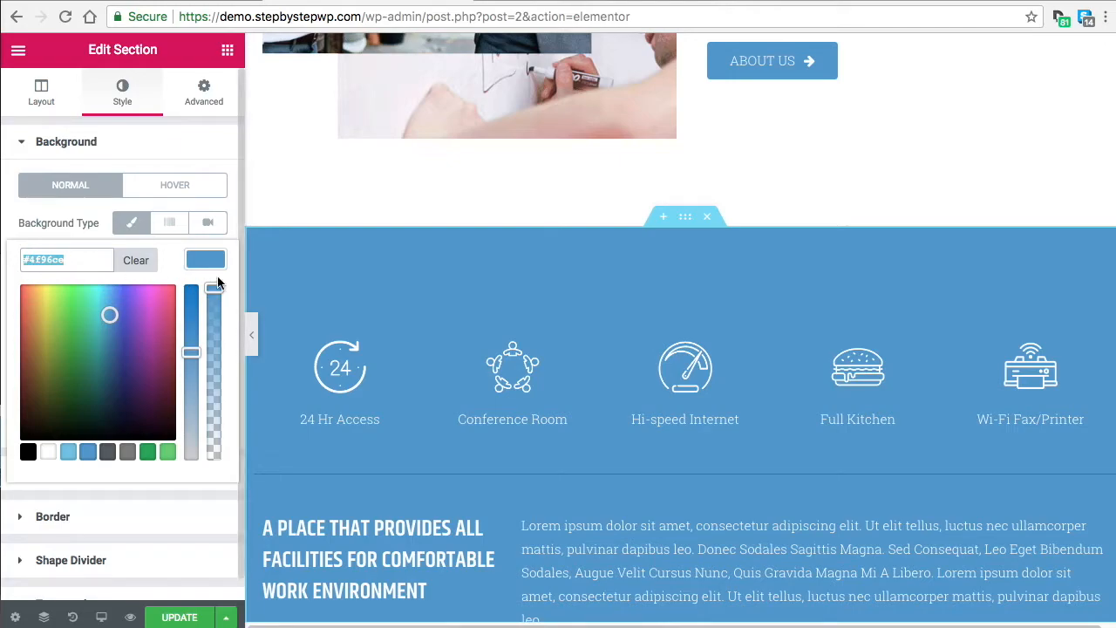
Set the fourth swatch of the editor's Color Picker palette to the copied code #4f96ce and apply it.
{"action": "left_click", "coordinate": [20, 52]}
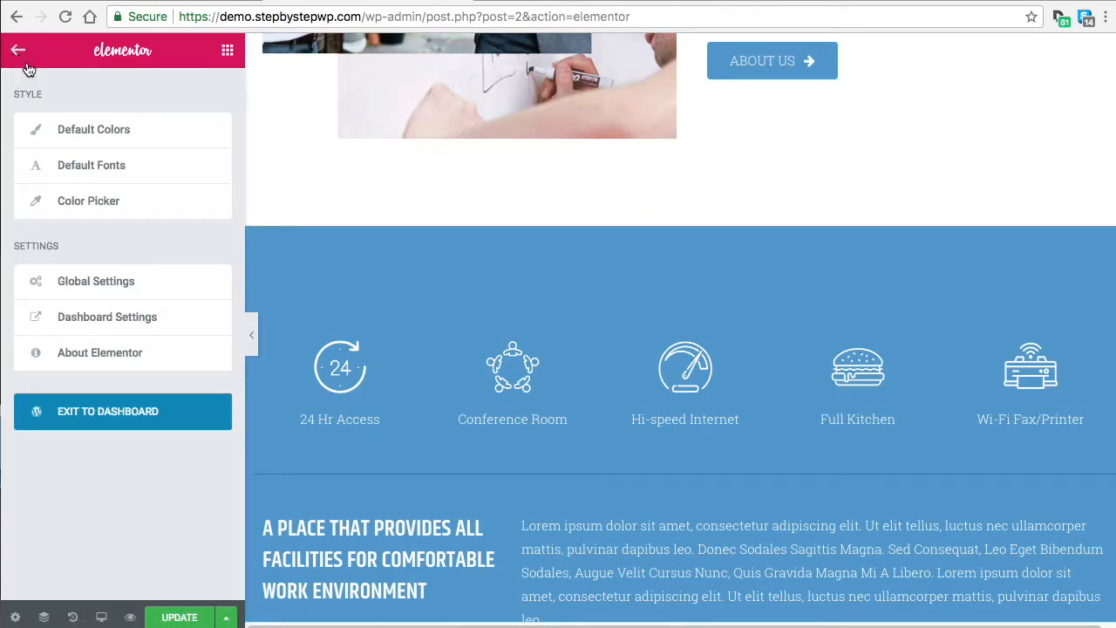
{"action": "left_click", "coordinate": [90, 201]}
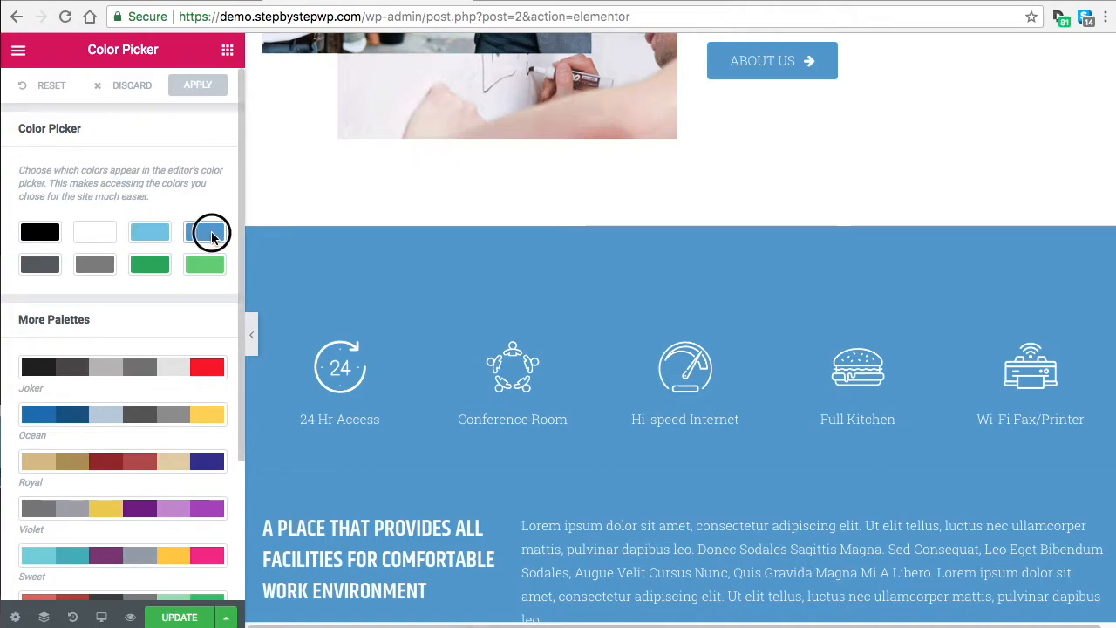
{"action": "left_click", "coordinate": [209, 241]}
{"action": "triple_click", "coordinate": [94, 233]}
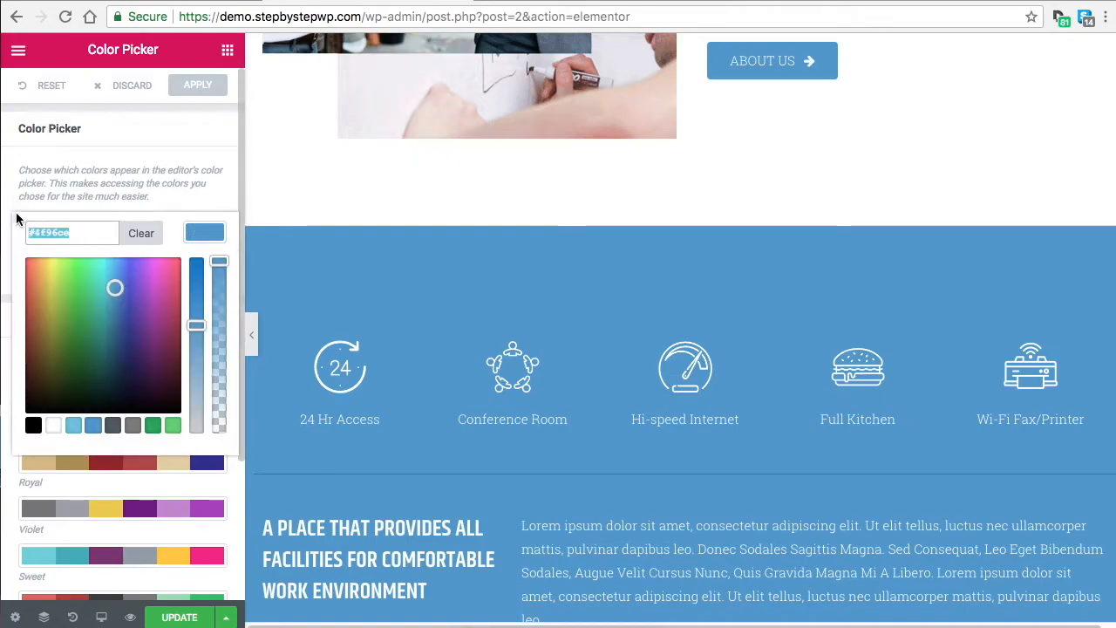
{"action": "key", "text": "super+v"}
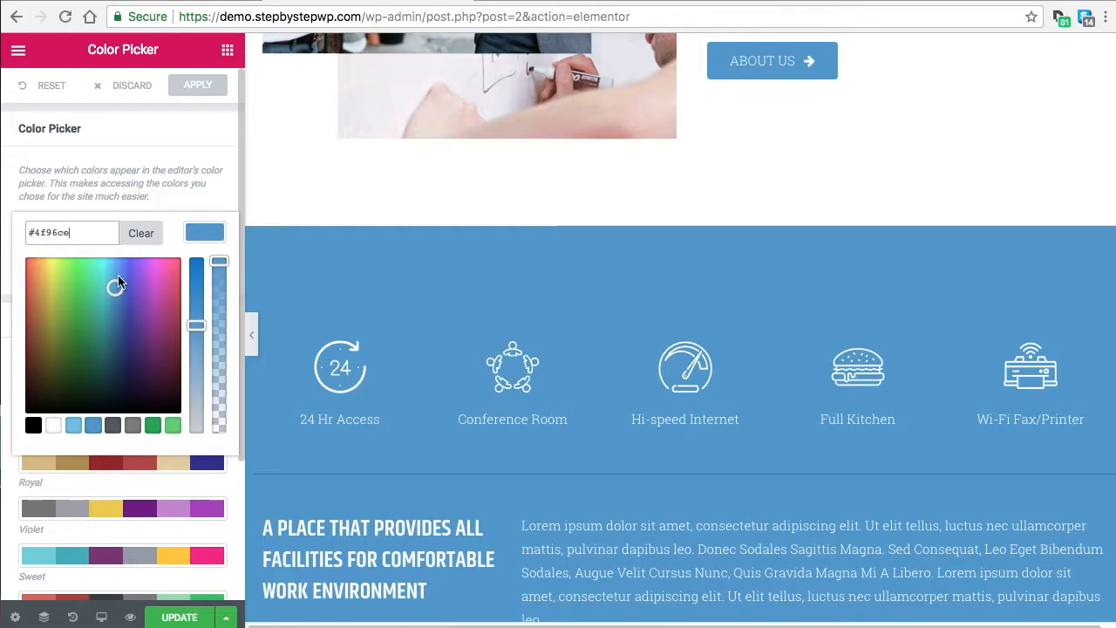
{"action": "left_click", "coordinate": [207, 232]}
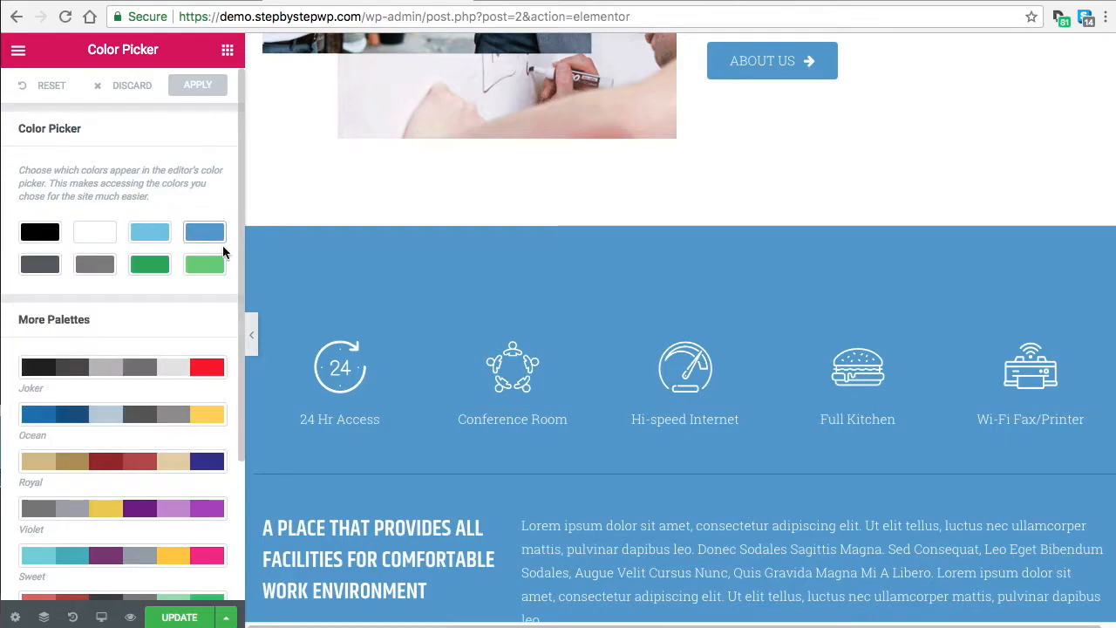
{"action": "left_click", "coordinate": [198, 85]}
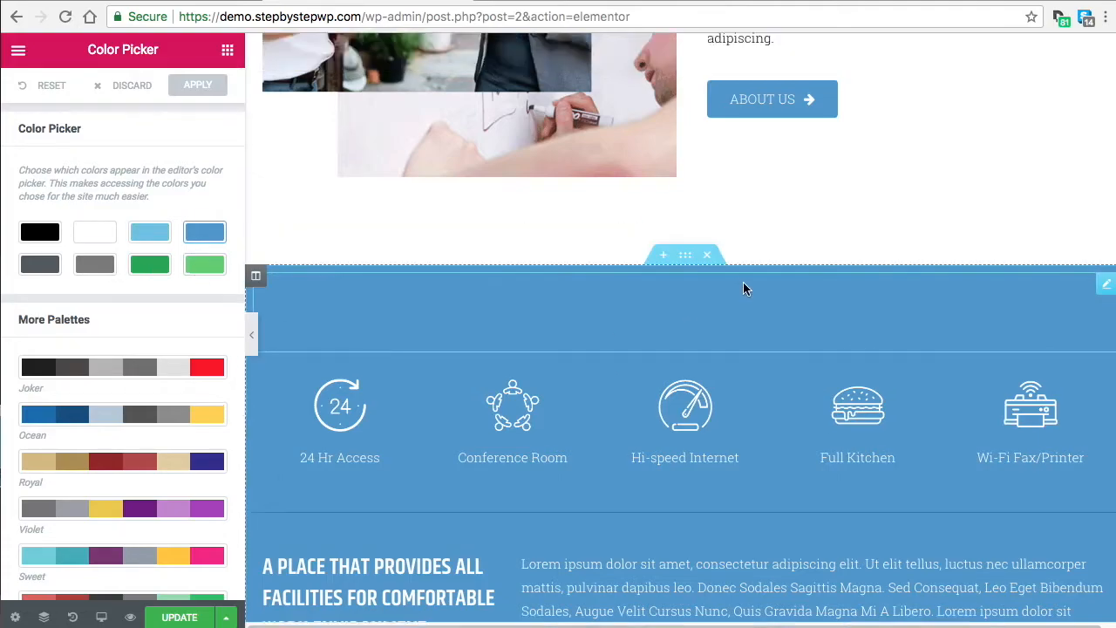
Try the palette blue #4f96ce as the "Business Site" heading's text color, and restore it to white #ffffff.
{"action": "scroll", "coordinate": [743, 282], "scroll_direction": "down", "scroll_amount": 15}
{"action": "scroll", "coordinate": [731, 301], "scroll_direction": "up", "scroll_amount": 15}
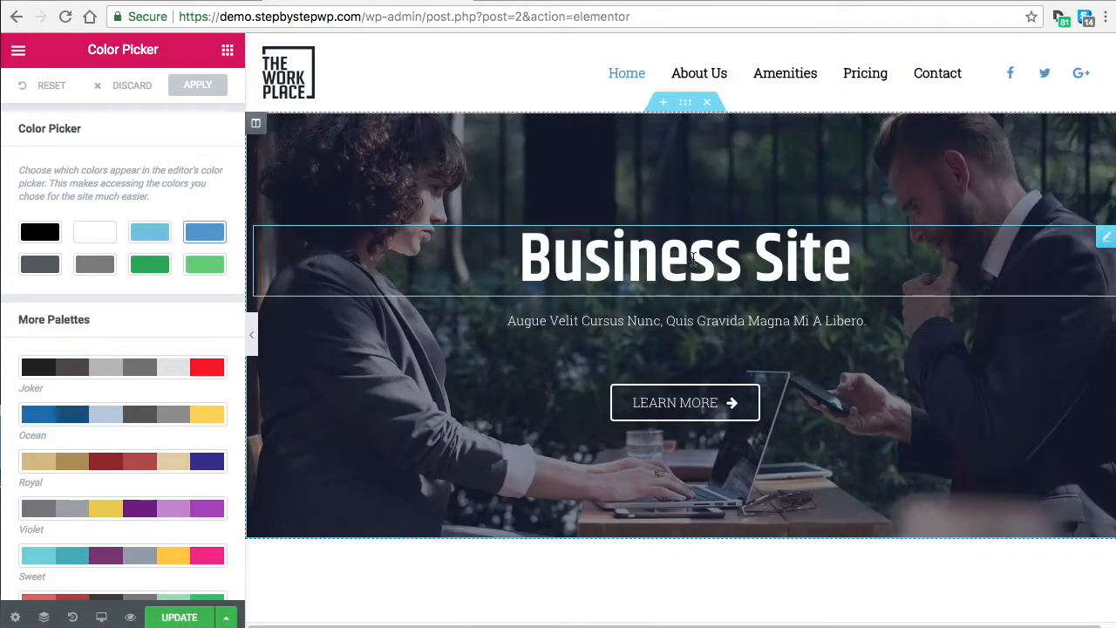
{"action": "left_click", "coordinate": [850, 256]}
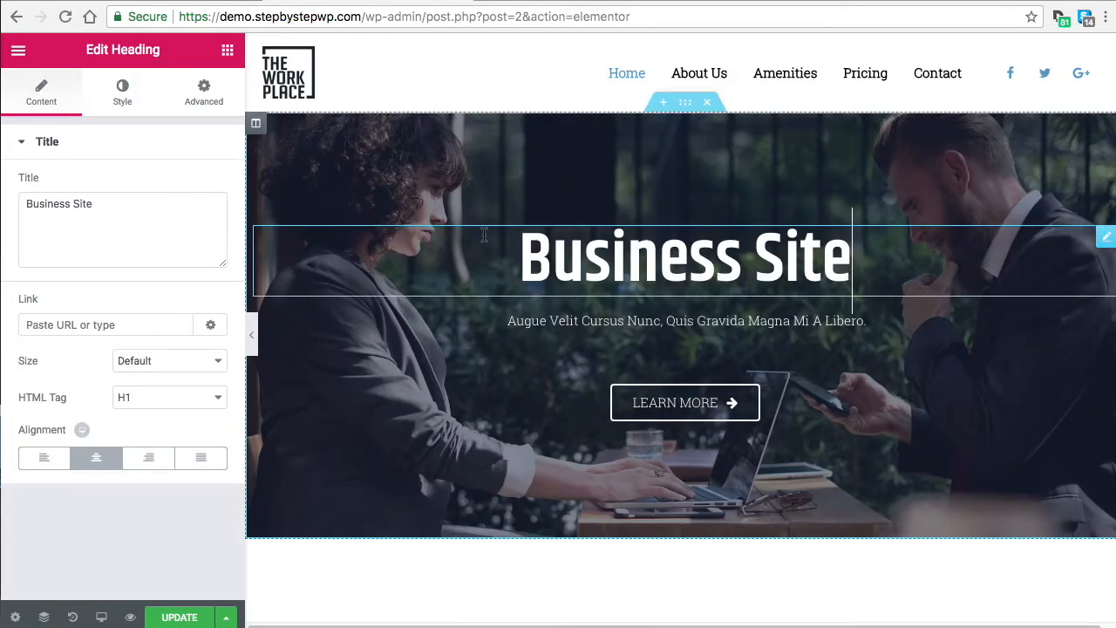
{"action": "left_click", "coordinate": [124, 90]}
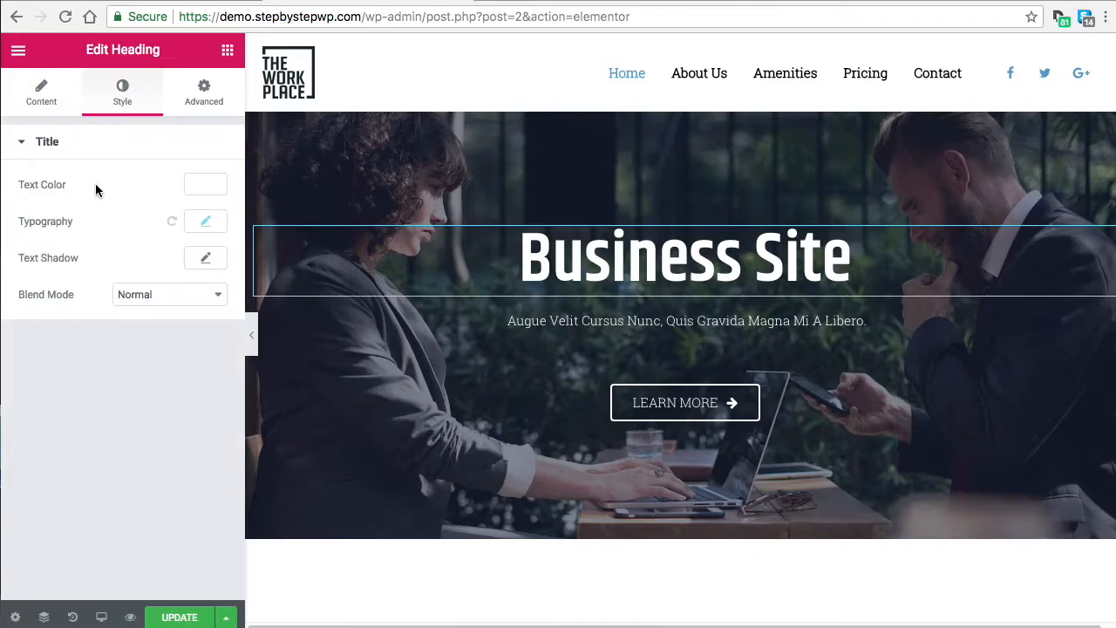
{"action": "left_click", "coordinate": [208, 190]}
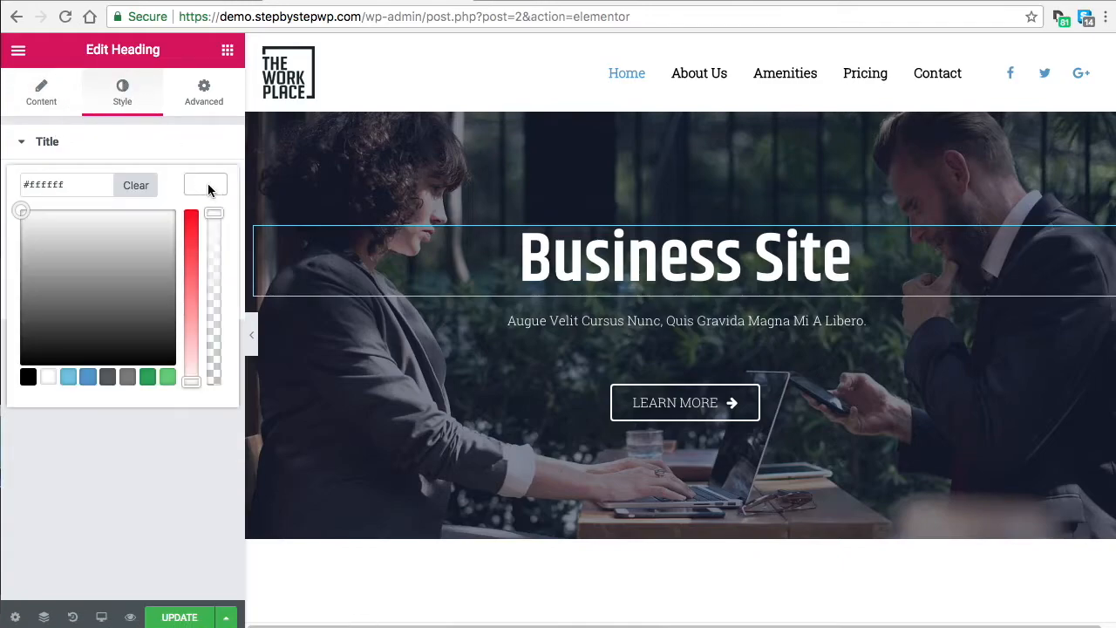
{"action": "left_click", "coordinate": [87, 378]}
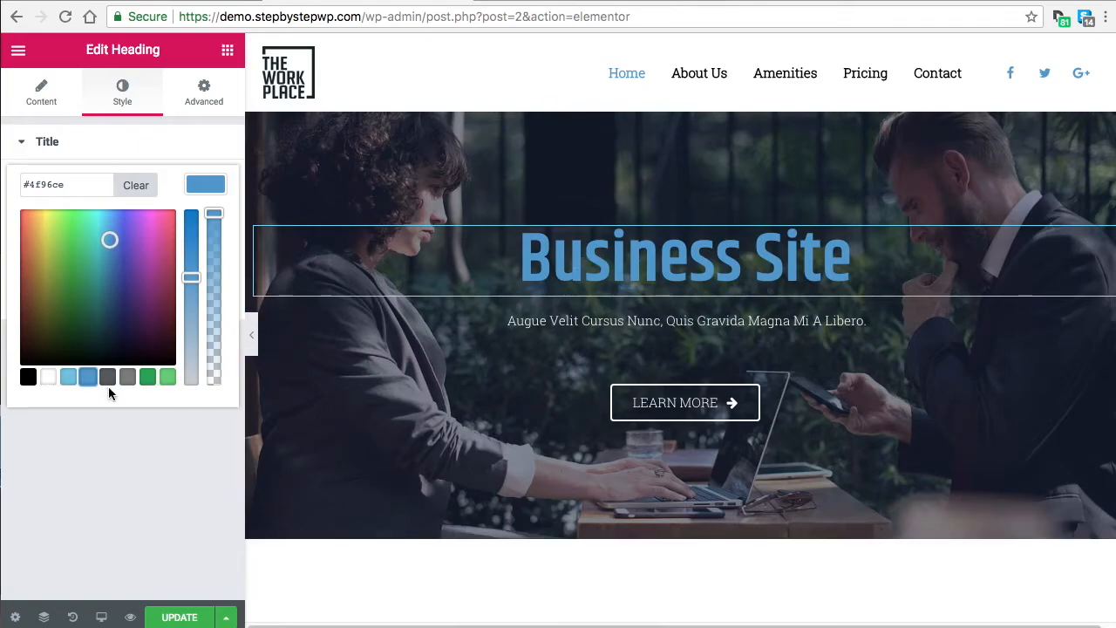
{"action": "left_click", "coordinate": [47, 380]}
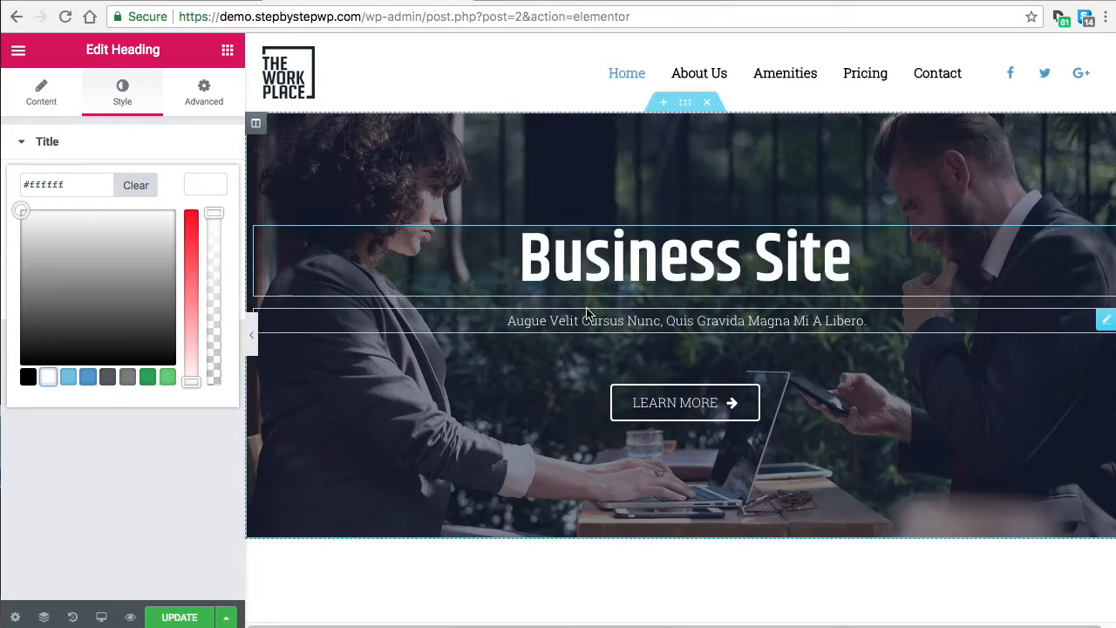
Delete the placeholder heading "Add Your Heading Text Here" from the end of the blue facilities section.
{"action": "scroll", "coordinate": [723, 267], "scroll_direction": "down", "scroll_amount": 7}
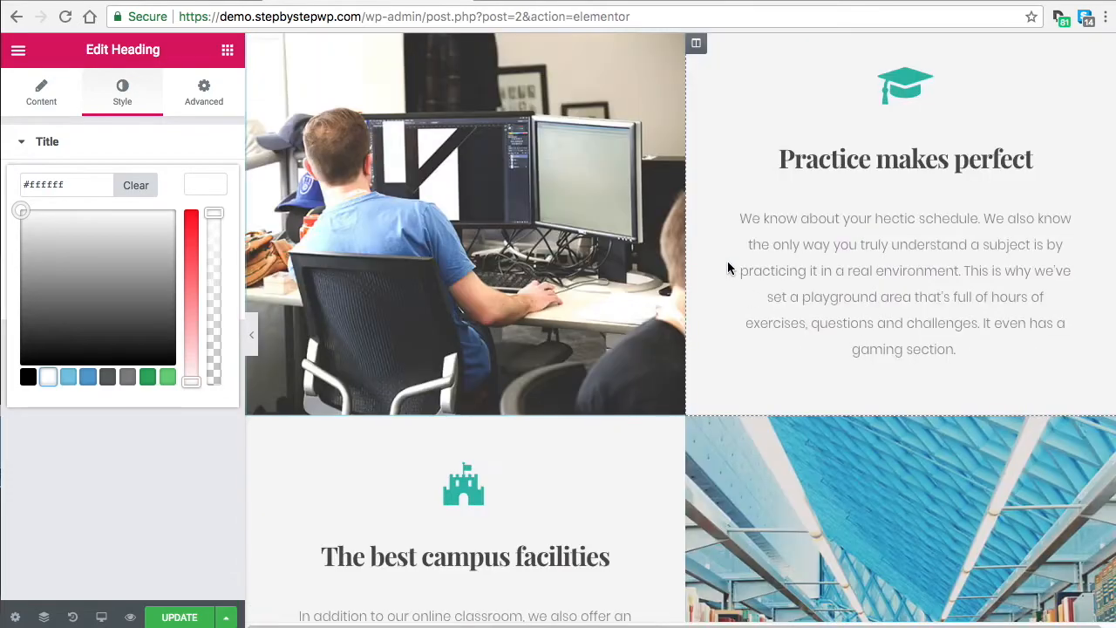
{"action": "scroll", "coordinate": [776, 449], "scroll_direction": "up", "scroll_amount": 3}
{"action": "scroll", "coordinate": [750, 393], "scroll_direction": "down", "scroll_amount": 6}
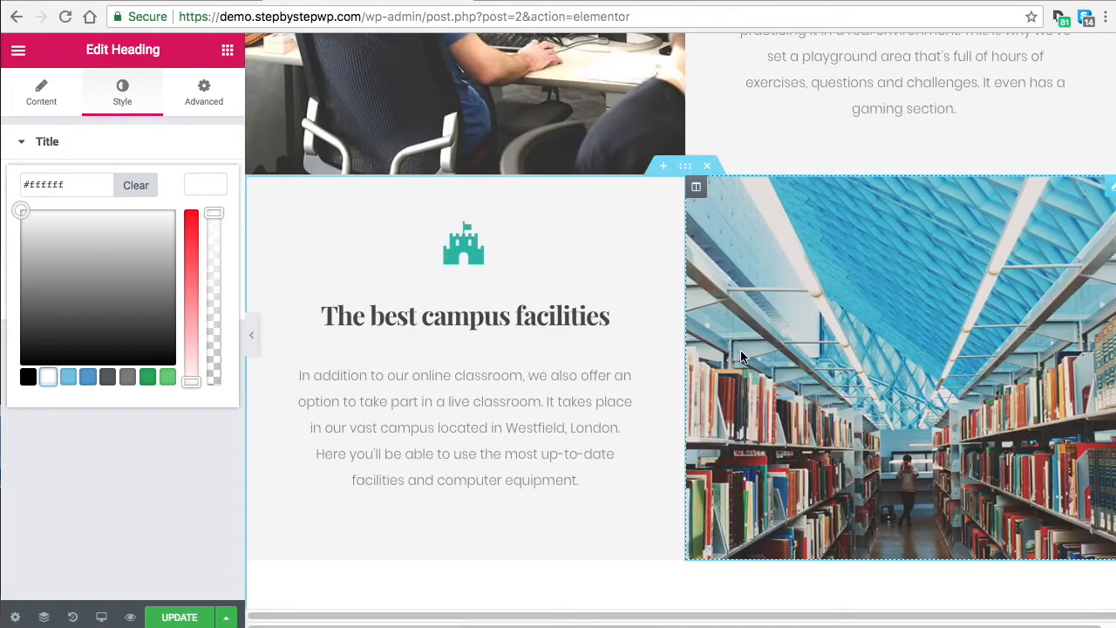
{"action": "scroll", "coordinate": [744, 352], "scroll_direction": "down", "scroll_amount": 10}
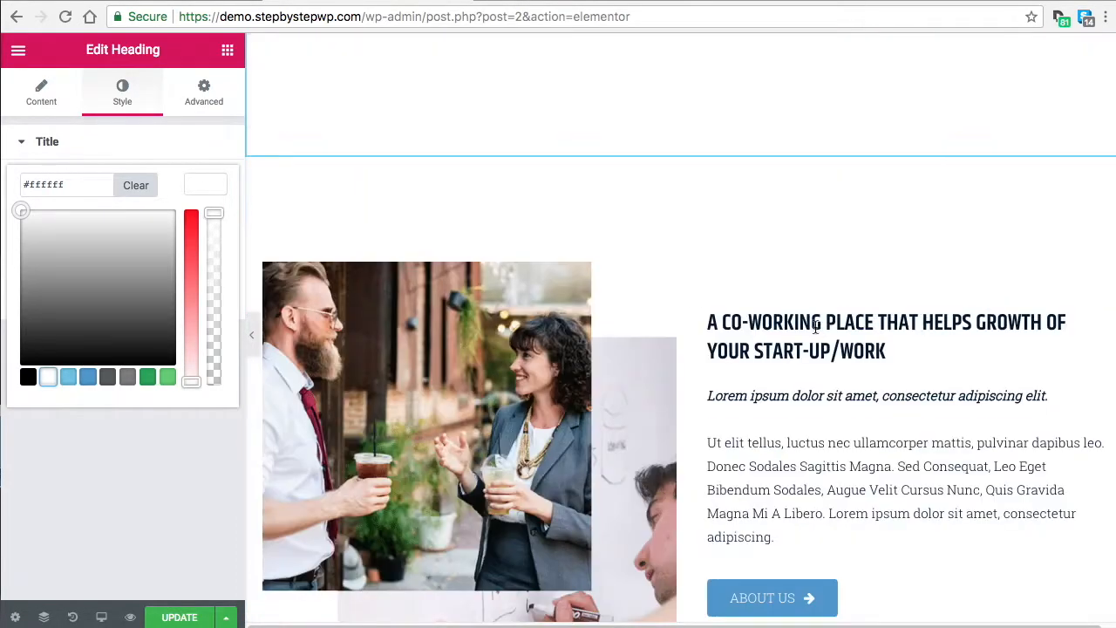
{"action": "scroll", "coordinate": [816, 327], "scroll_direction": "down", "scroll_amount": 5}
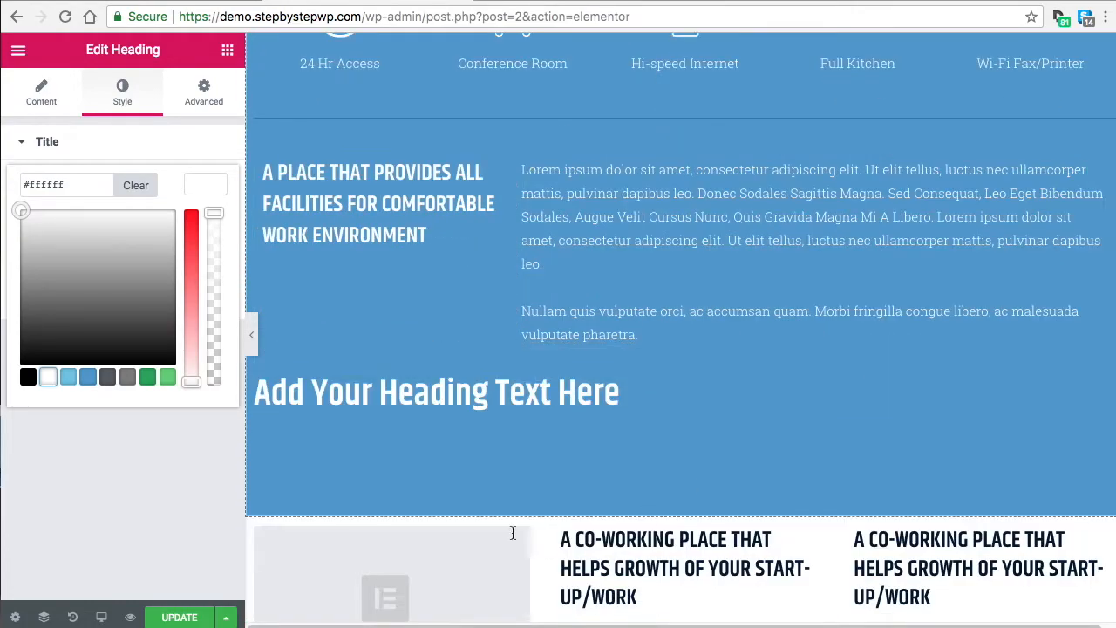
{"action": "left_click", "coordinate": [743, 385]}
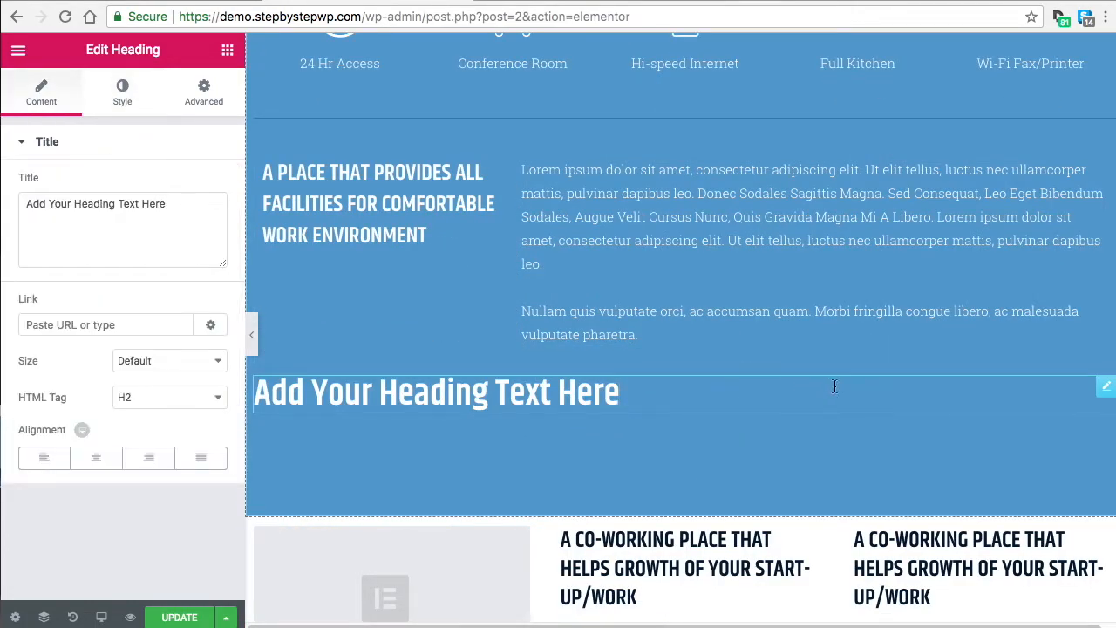
{"action": "right_click", "coordinate": [1095, 379]}
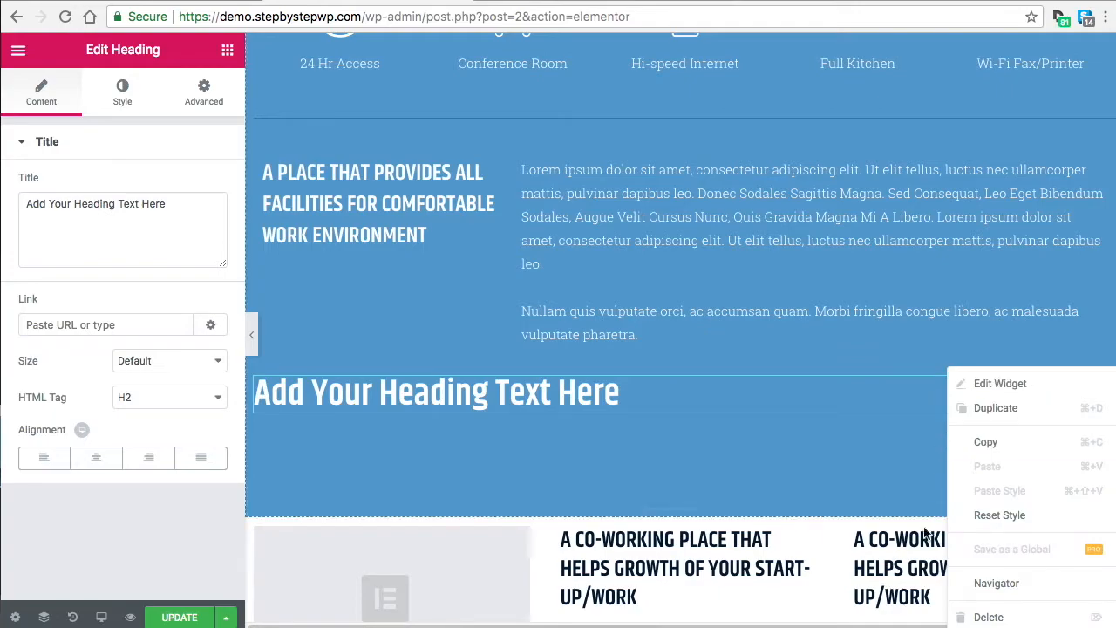
{"action": "left_click", "coordinate": [989, 617]}
Delete the duplicate co-working text widget and its emptied third column beside the placeholder image.
{"action": "scroll", "coordinate": [1033, 253], "scroll_direction": "down", "scroll_amount": 3}
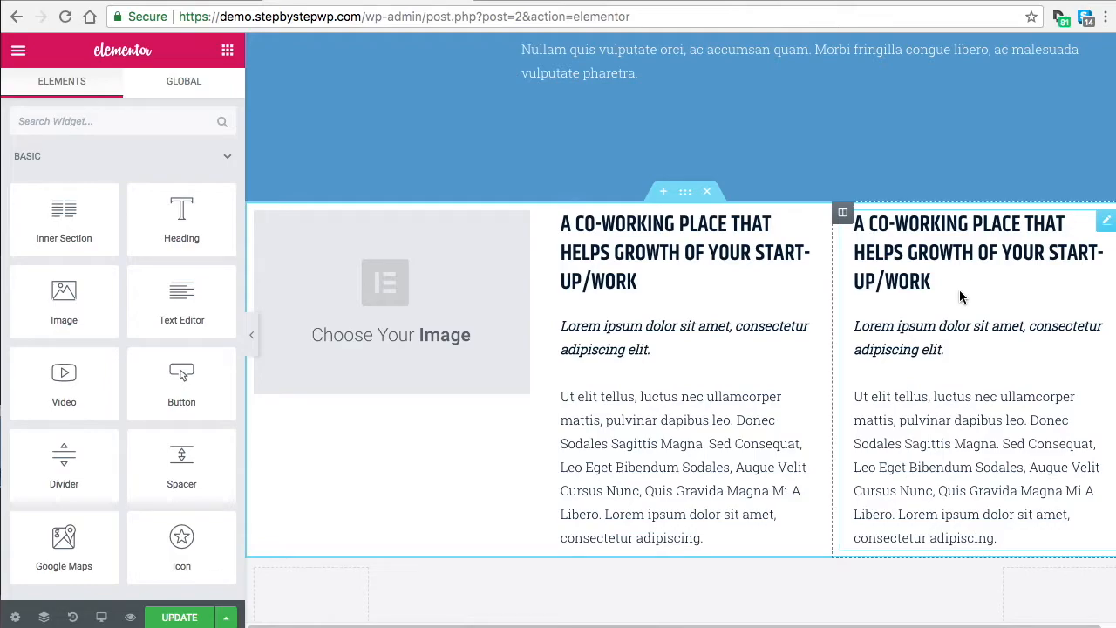
{"action": "right_click", "coordinate": [1106, 224]}
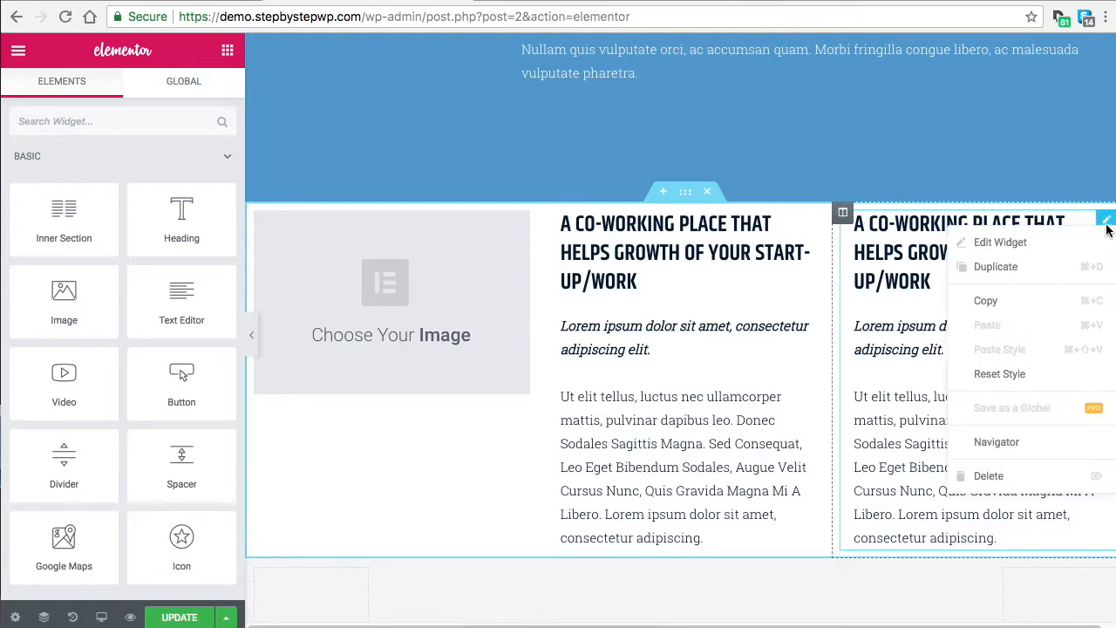
{"action": "left_click", "coordinate": [995, 475]}
{"action": "right_click", "coordinate": [841, 218]}
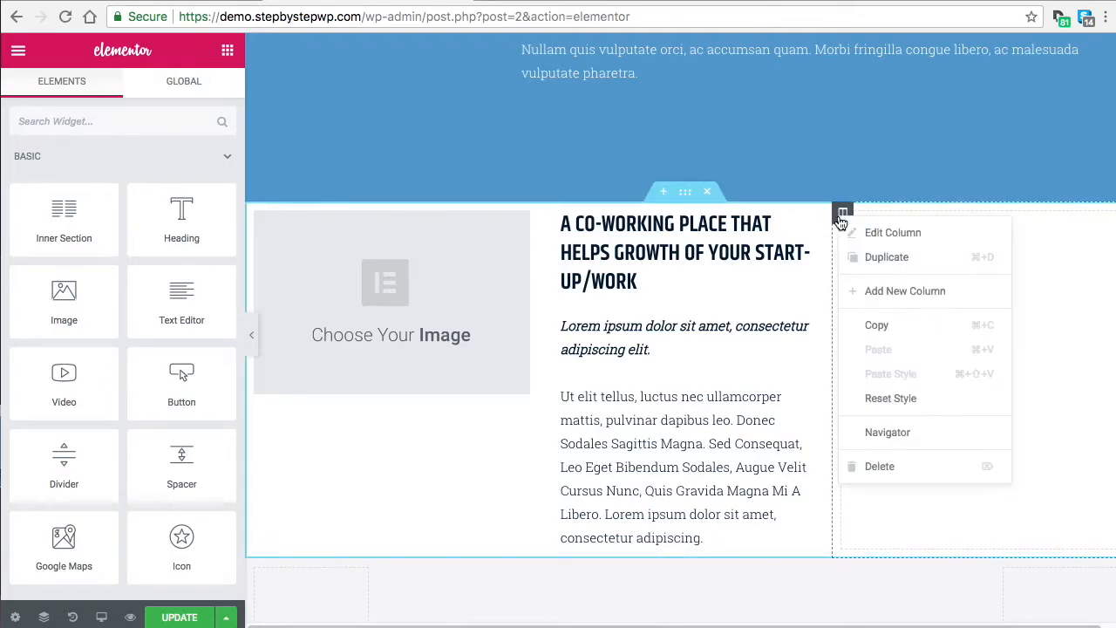
{"action": "left_click", "coordinate": [891, 471]}
{"action": "scroll", "coordinate": [885, 453], "scroll_direction": "down", "scroll_amount": 10}
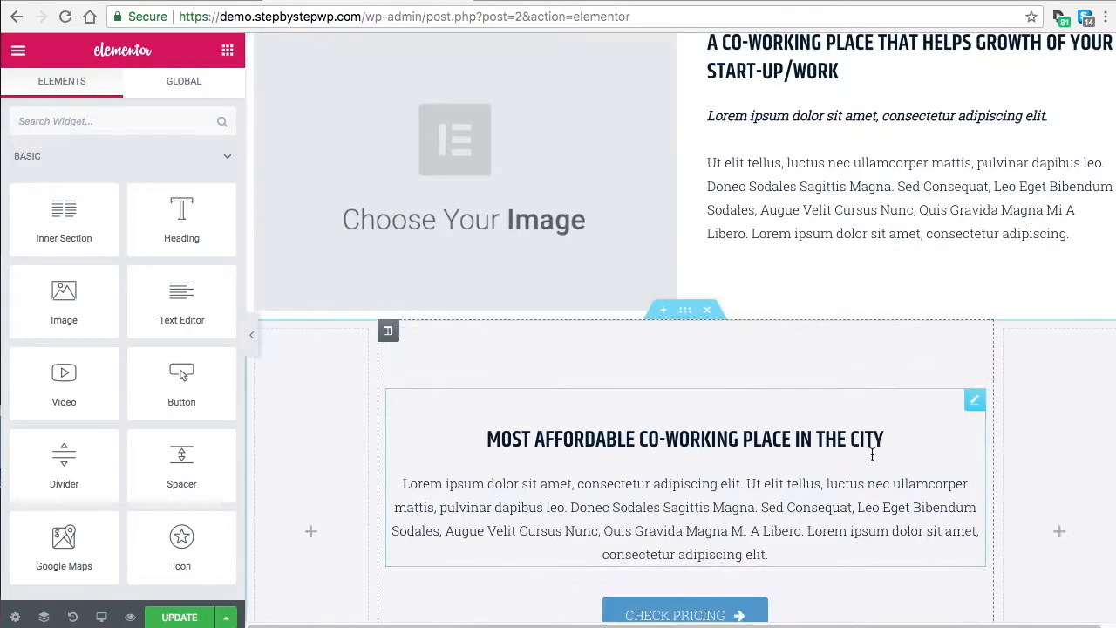
{"action": "scroll", "coordinate": [820, 501], "scroll_direction": "up", "scroll_amount": 15}
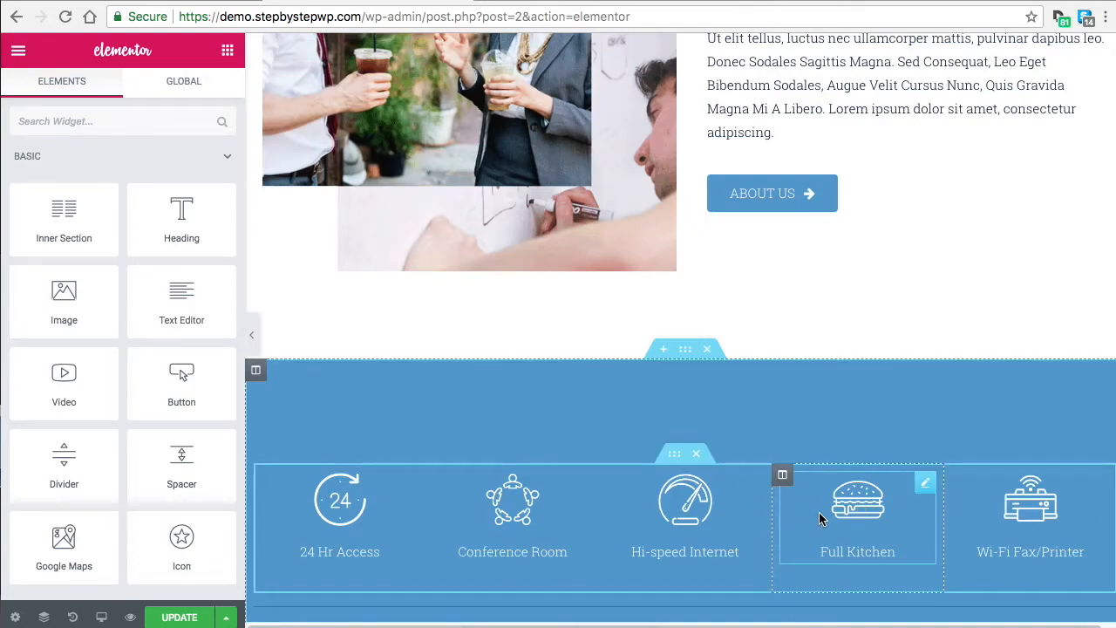
{"action": "scroll", "coordinate": [818, 516], "scroll_direction": "up", "scroll_amount": 5}
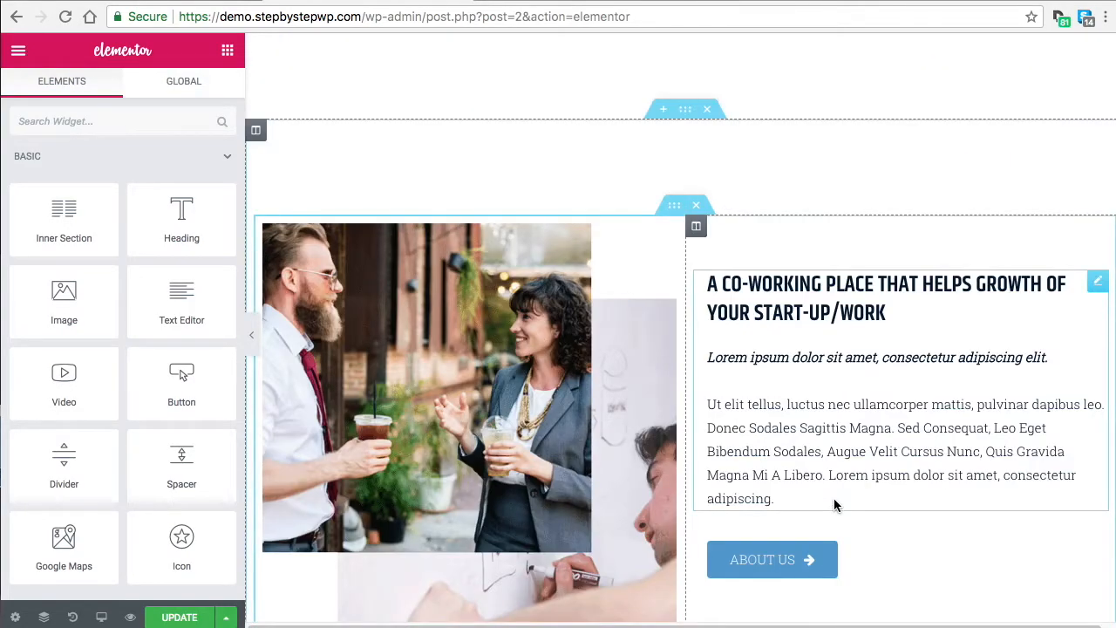
{"action": "scroll", "coordinate": [867, 458], "scroll_direction": "up", "scroll_amount": 9}
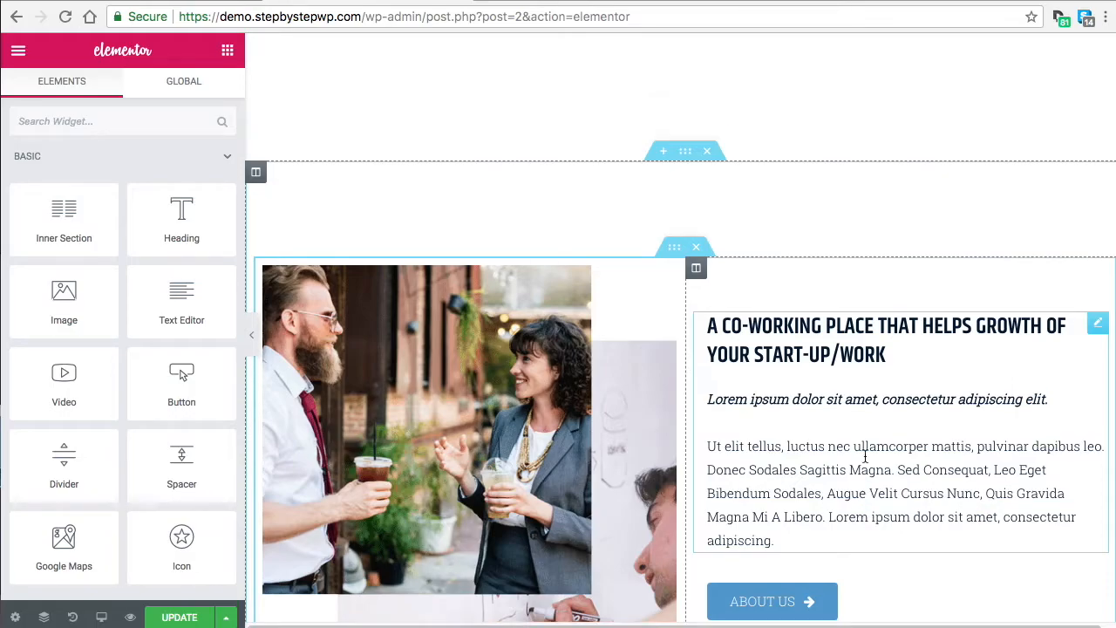
{"action": "scroll", "coordinate": [865, 446], "scroll_direction": "up", "scroll_amount": 10}
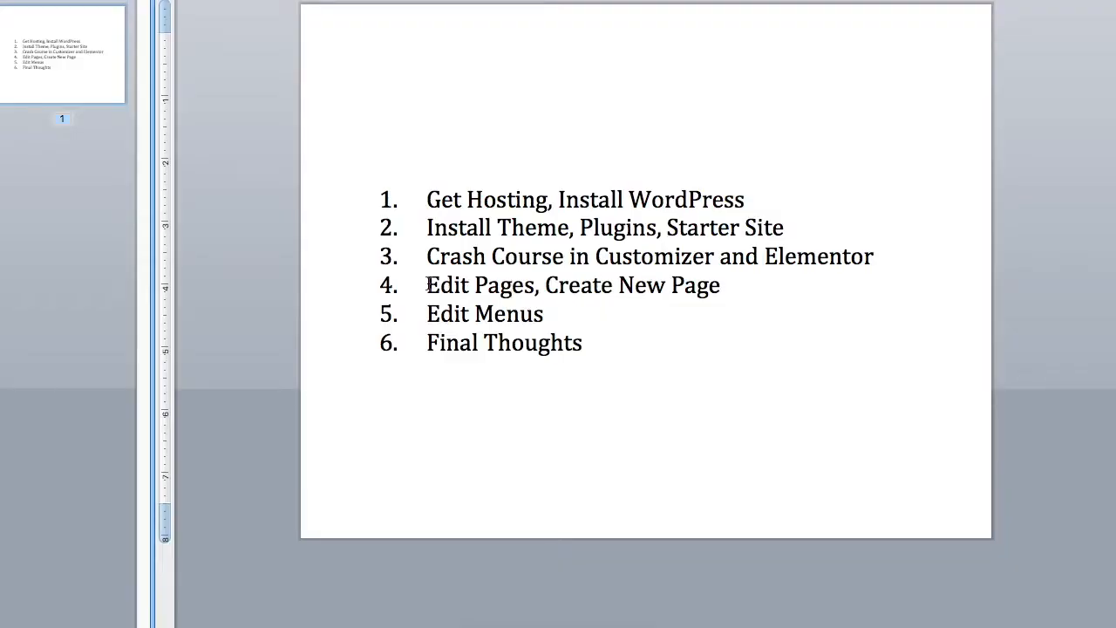
{"action": "left_click_drag", "start_coordinate": [428, 285], "coordinate": [742, 289]}
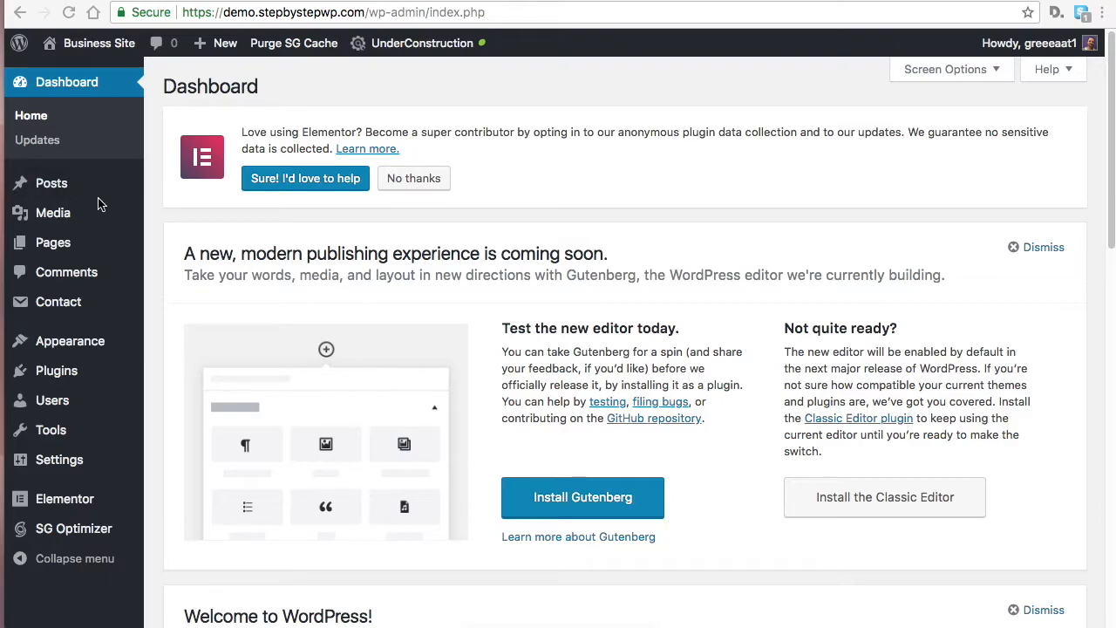
Open the About Us page from the WordPress pages list in the Elementor editor and look over its first sections.
{"action": "mouse_move", "coordinate": [57, 252]}
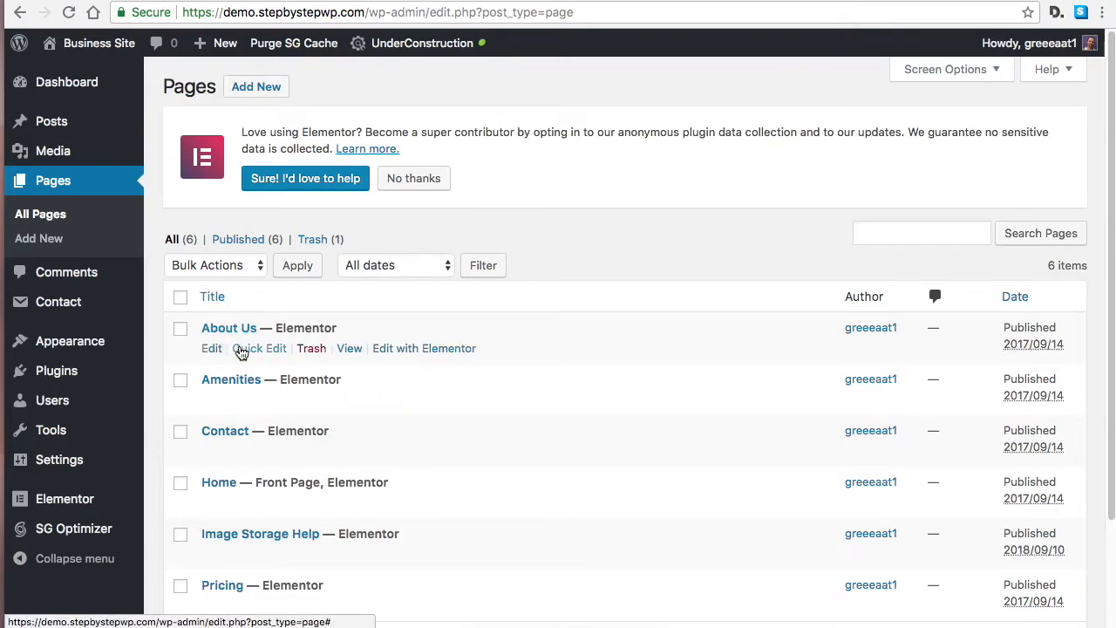
{"action": "left_click", "coordinate": [422, 350]}
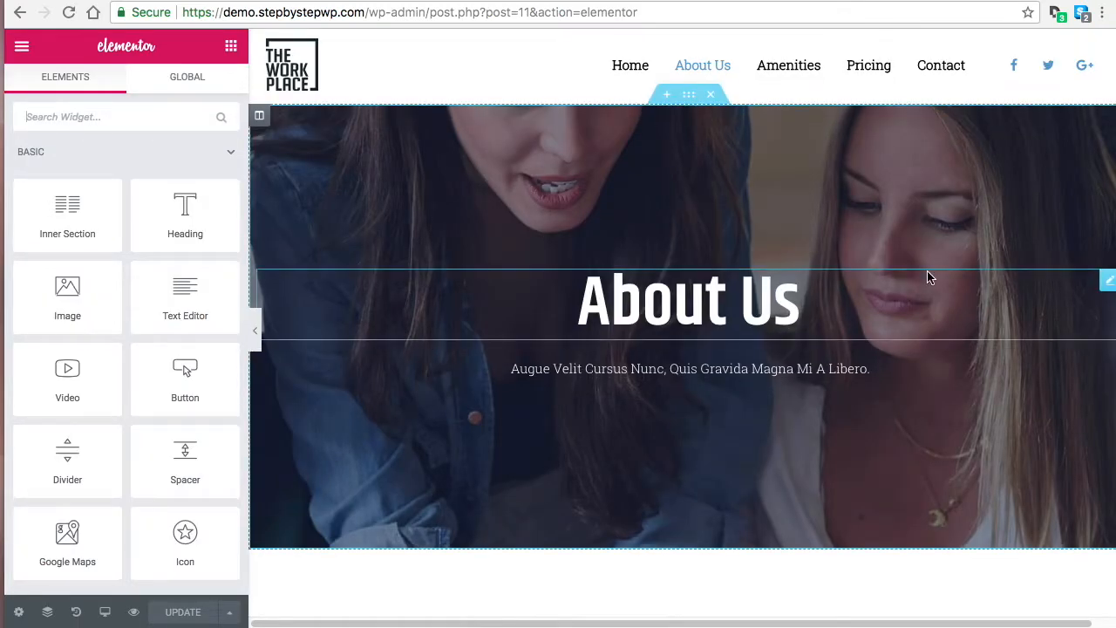
{"action": "scroll", "coordinate": [927, 273], "scroll_direction": "down", "scroll_amount": 1}
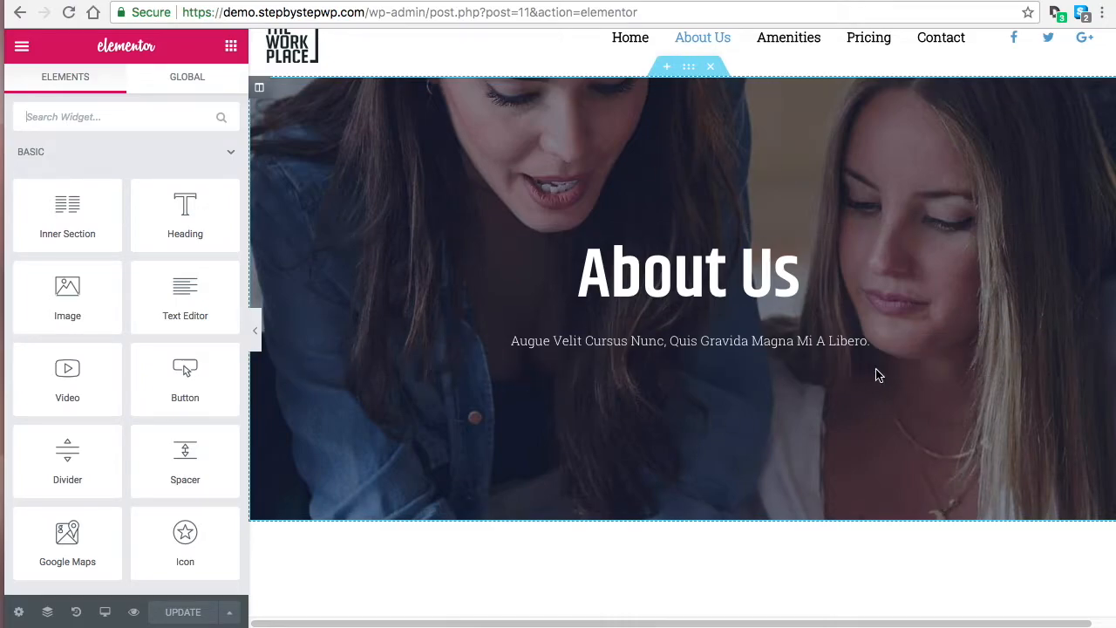
{"action": "scroll", "coordinate": [877, 374], "scroll_direction": "down", "scroll_amount": 5}
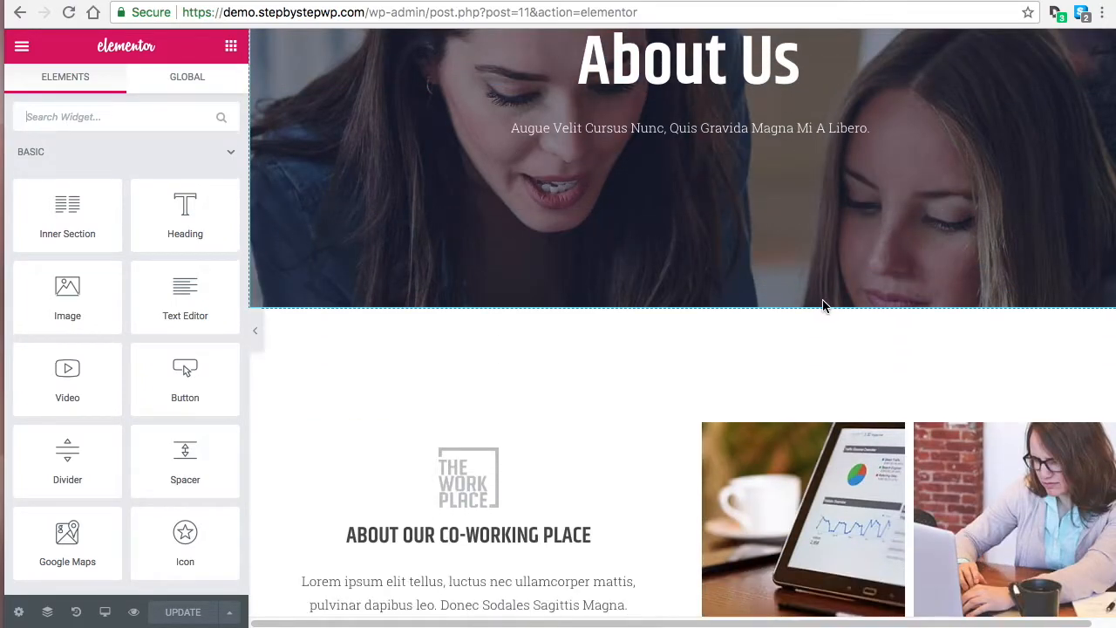
Examine how the background image of the About Us hero section behaves as the page moves past it.
{"action": "scroll", "coordinate": [825, 306], "scroll_direction": "up", "scroll_amount": 5}
{"action": "scroll", "coordinate": [849, 318], "scroll_direction": "down", "scroll_amount": 5}
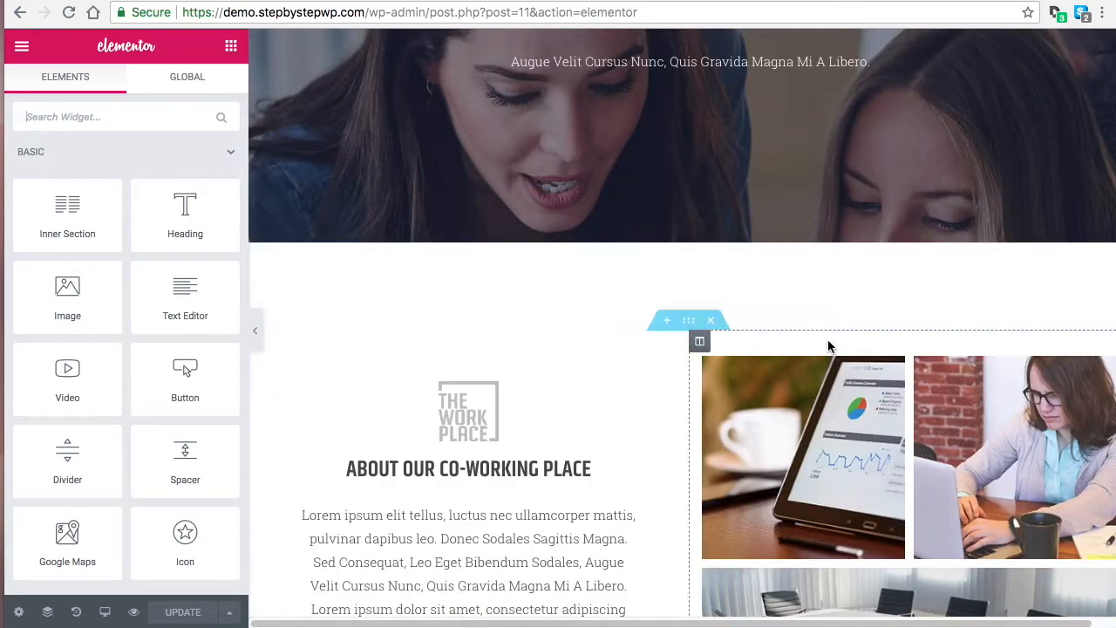
{"action": "scroll", "coordinate": [852, 186], "scroll_direction": "up", "scroll_amount": 1}
{"action": "scroll", "coordinate": [852, 185], "scroll_direction": "up", "scroll_amount": 6}
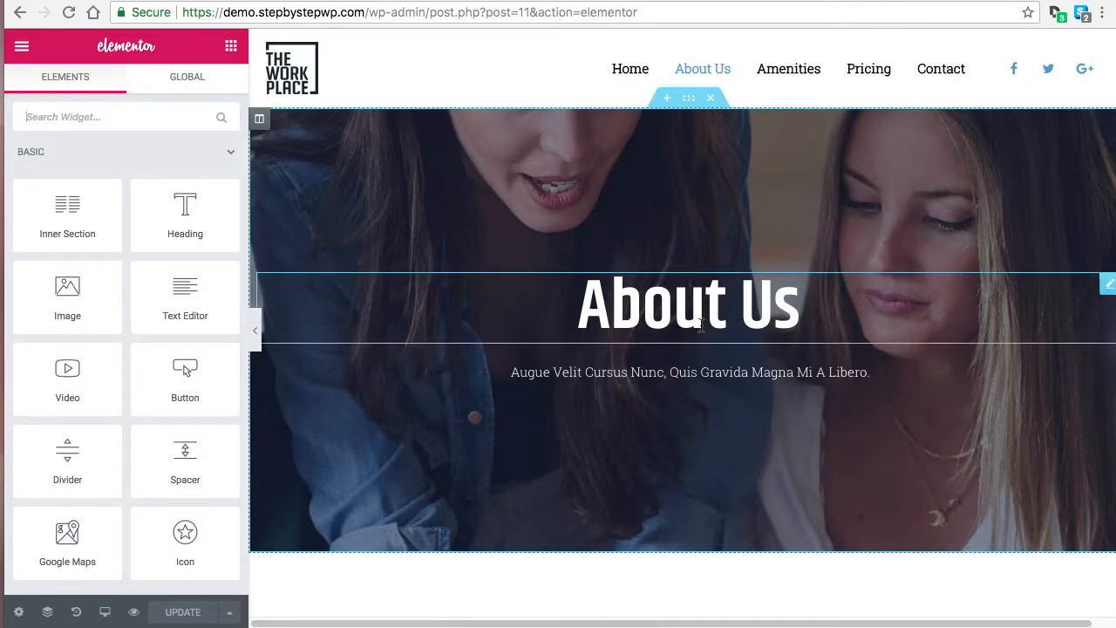
{"action": "scroll", "coordinate": [703, 320], "scroll_direction": "down", "scroll_amount": 3}
{"action": "scroll", "coordinate": [703, 319], "scroll_direction": "down", "scroll_amount": 2}
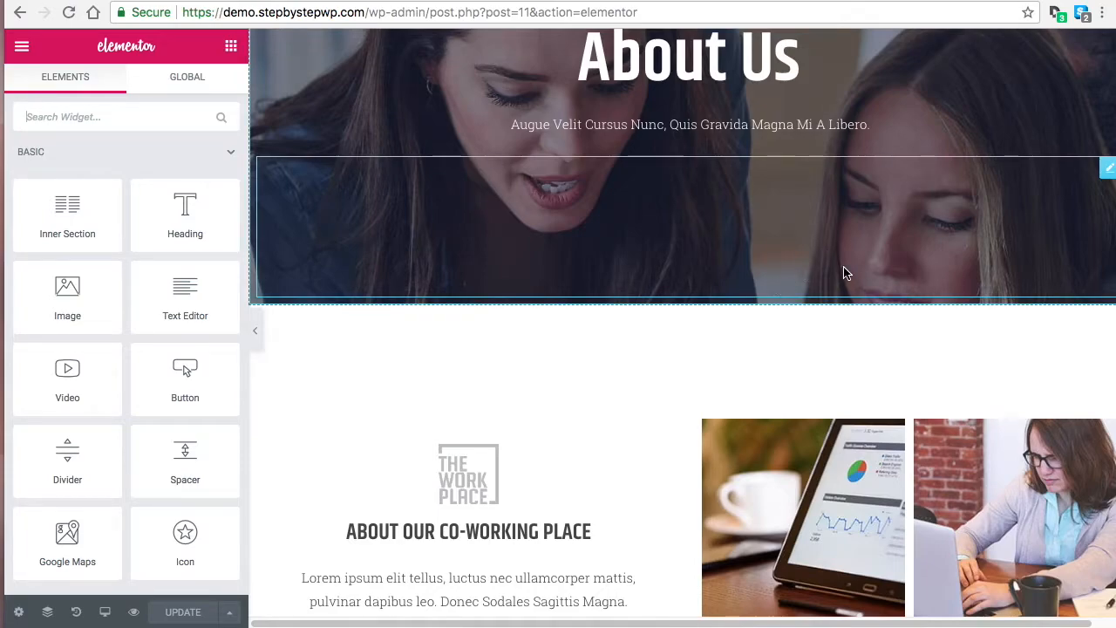
{"action": "scroll", "coordinate": [751, 268], "scroll_direction": "up", "scroll_amount": 3}
{"action": "scroll", "coordinate": [751, 269], "scroll_direction": "up", "scroll_amount": 2}
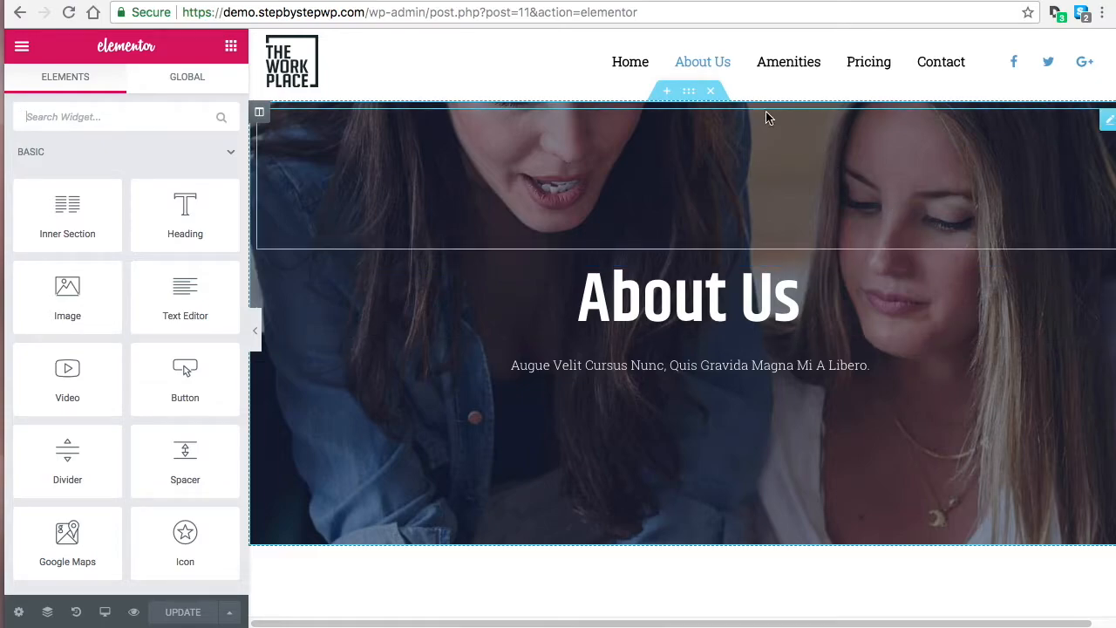
Set the About Us hero section's background image attachment to Default and check the effect on the page.
{"action": "right_click", "coordinate": [688, 91]}
{"action": "left_click", "coordinate": [720, 114]}
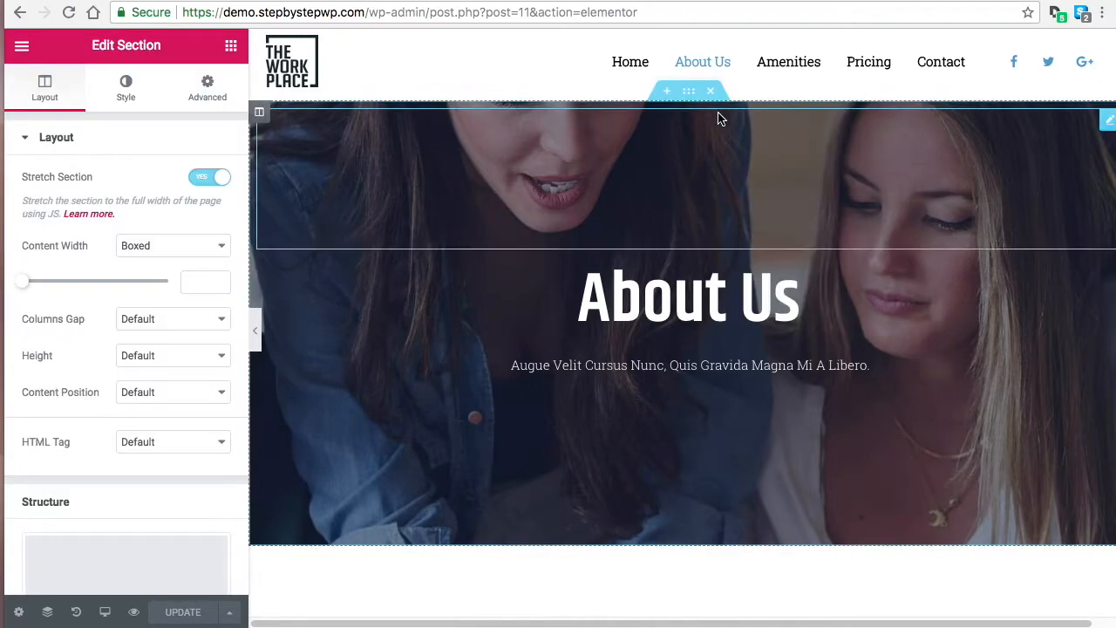
{"action": "left_click", "coordinate": [126, 88]}
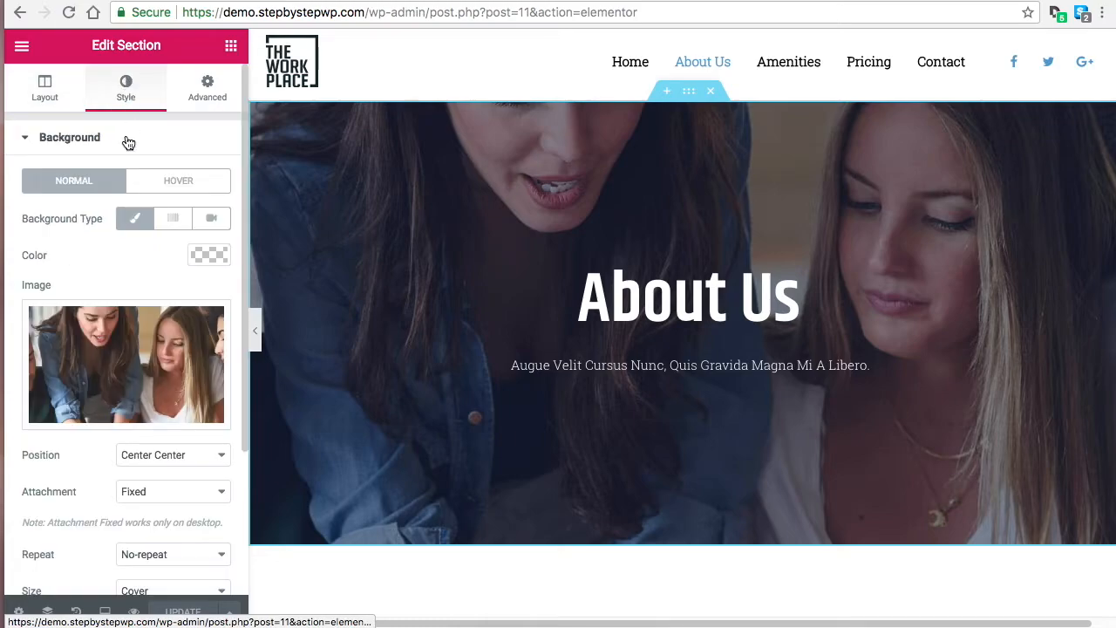
{"action": "scroll", "coordinate": [140, 262], "scroll_direction": "down", "scroll_amount": 2}
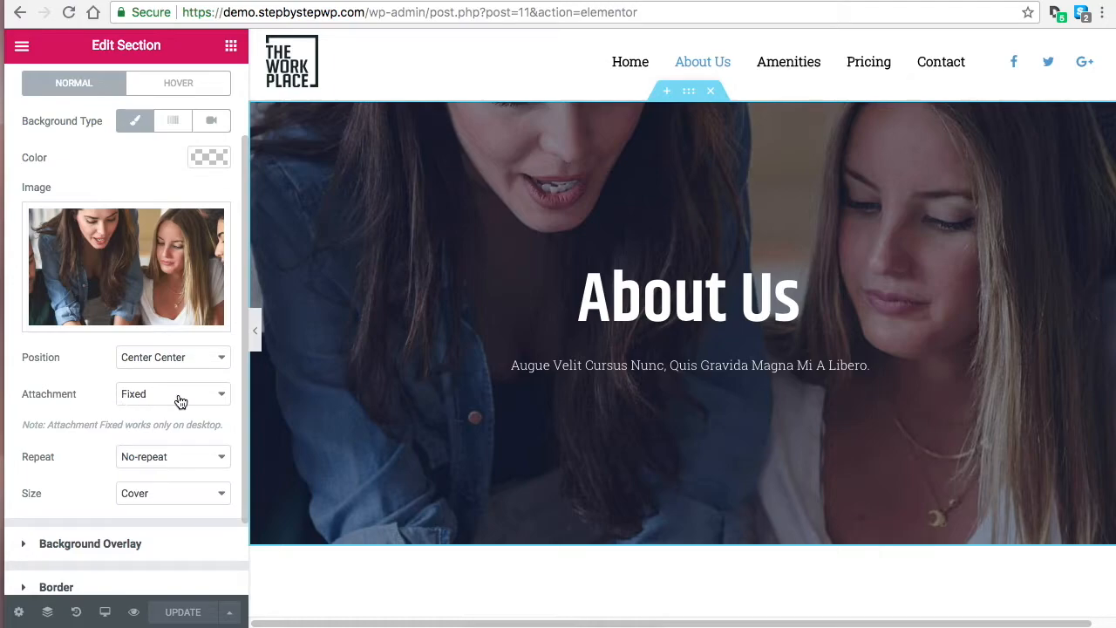
{"action": "scroll", "coordinate": [748, 399], "scroll_direction": "down", "scroll_amount": 3}
{"action": "scroll", "coordinate": [746, 391], "scroll_direction": "up", "scroll_amount": 3}
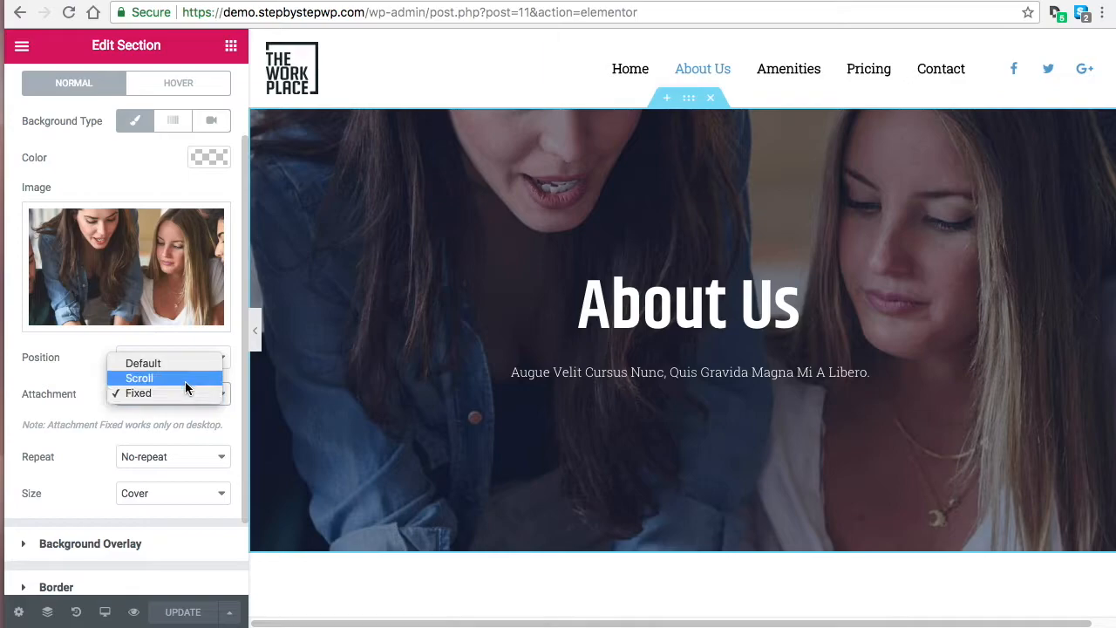
{"action": "left_click", "coordinate": [141, 362]}
{"action": "scroll", "coordinate": [628, 309], "scroll_direction": "down", "scroll_amount": 5}
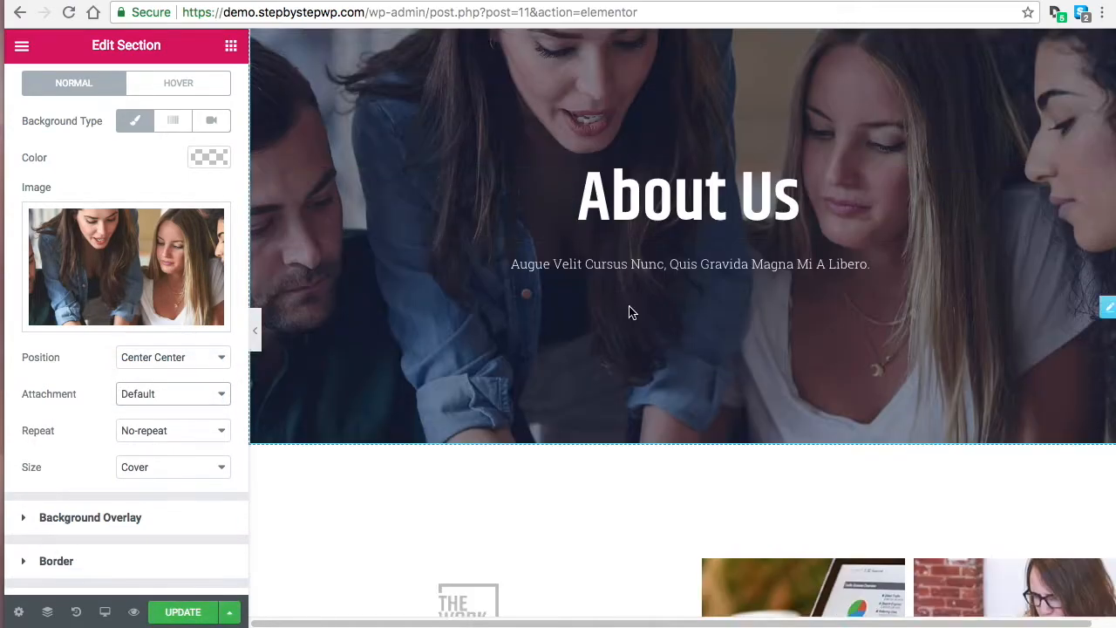
{"action": "scroll", "coordinate": [630, 312], "scroll_direction": "up", "scroll_amount": 5}
{"action": "scroll", "coordinate": [630, 306], "scroll_direction": "down", "scroll_amount": 2}
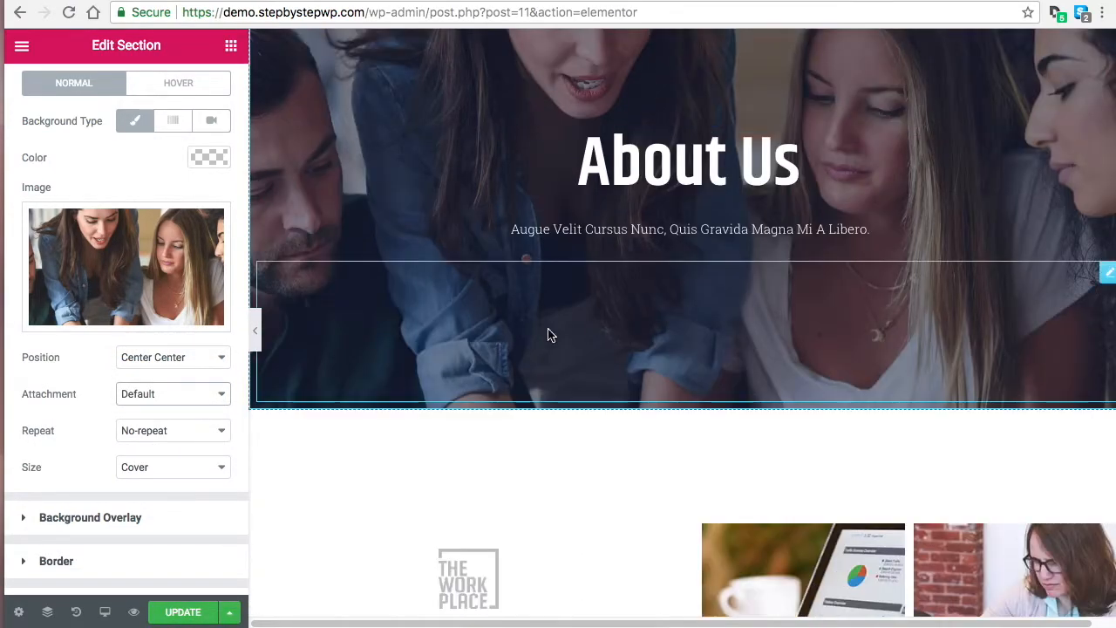
Restore the hero section's background attachment to Fixed and check the effect against the co-working section below.
{"action": "left_click", "coordinate": [162, 359]}
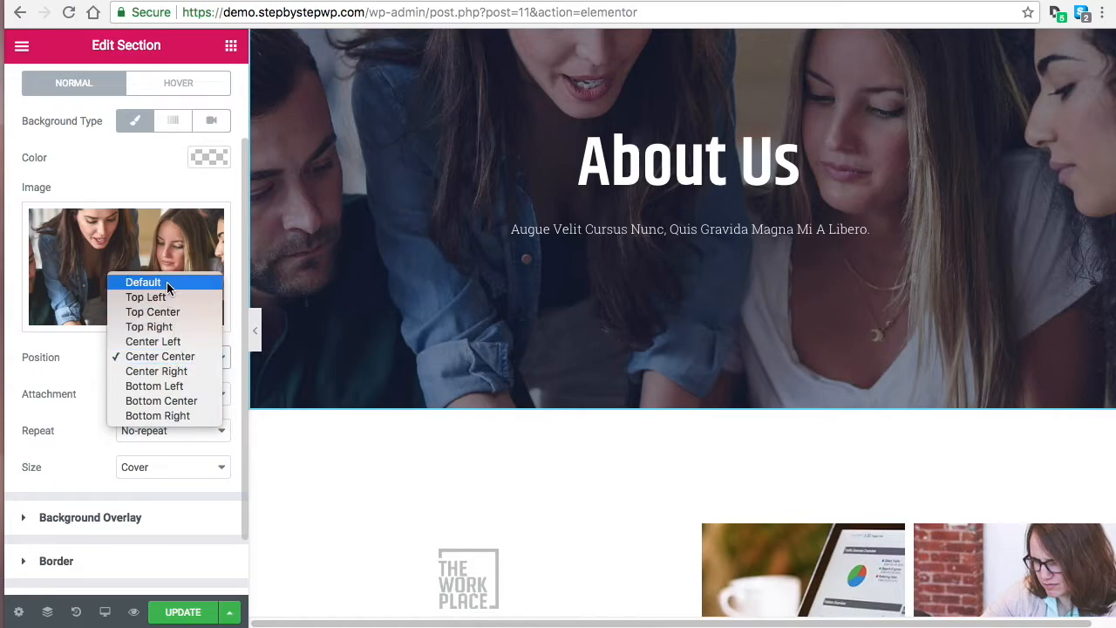
{"action": "left_click", "coordinate": [75, 357]}
{"action": "left_click", "coordinate": [149, 394]}
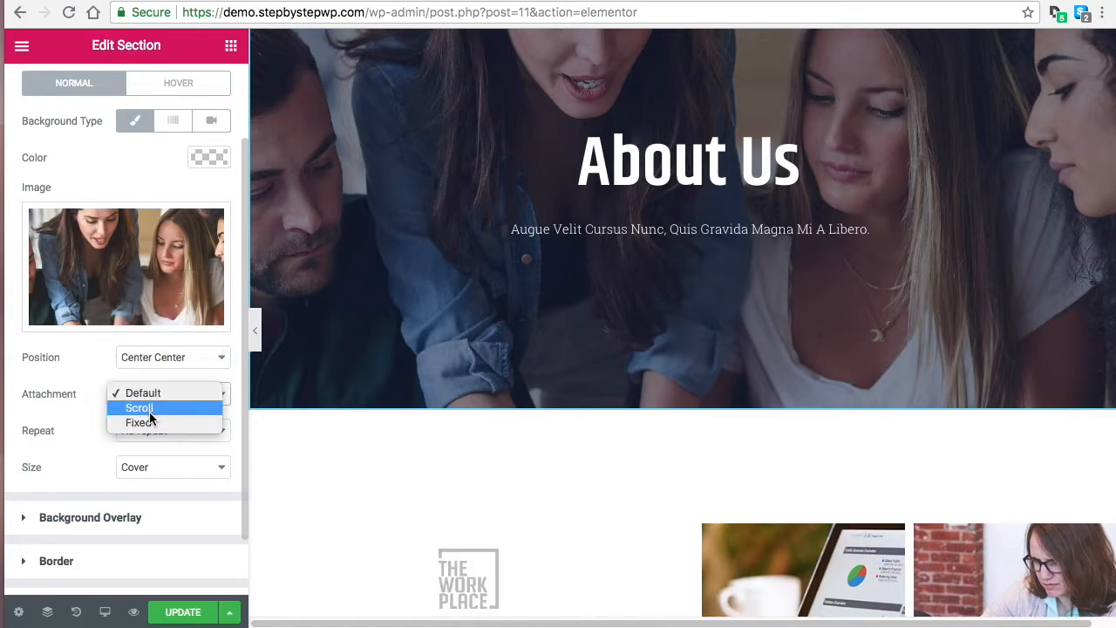
{"action": "left_click", "coordinate": [145, 422]}
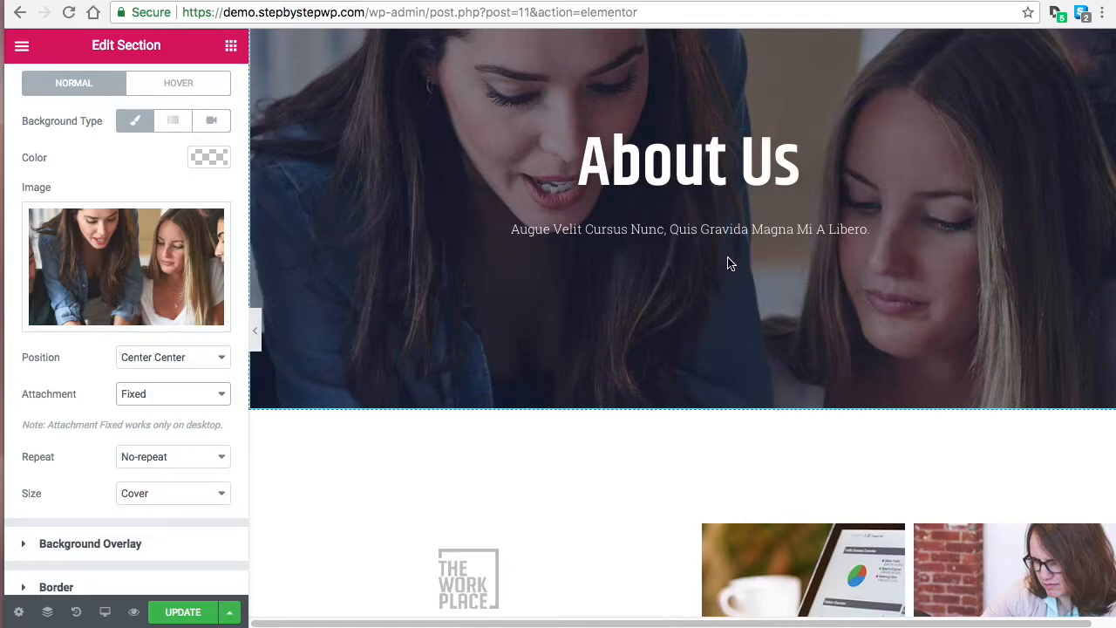
{"action": "scroll", "coordinate": [738, 261], "scroll_direction": "down", "scroll_amount": 2}
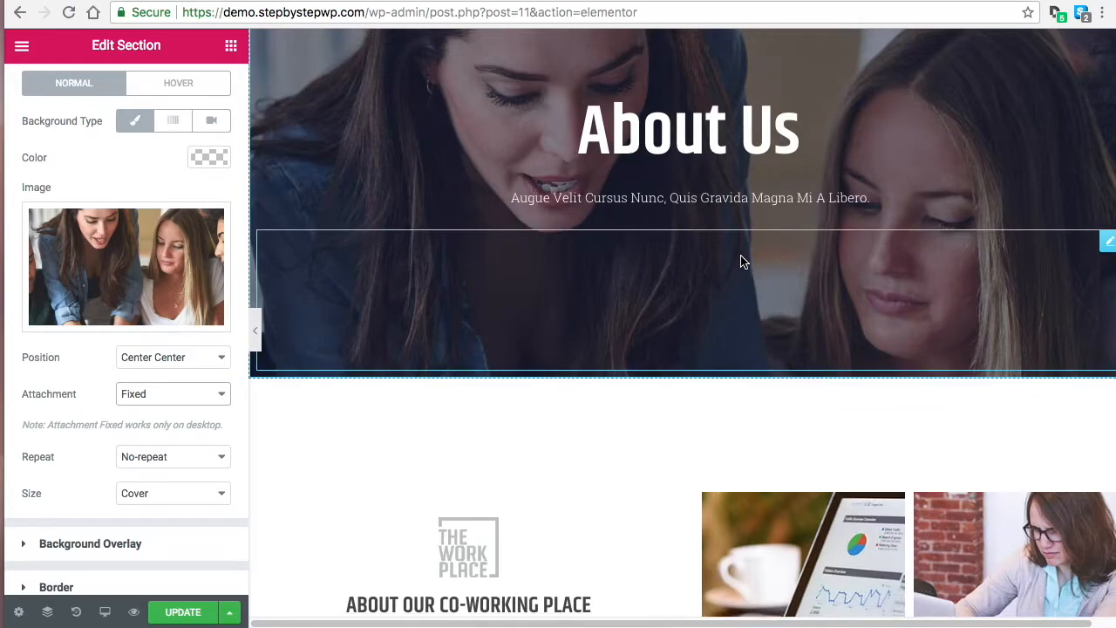
{"action": "scroll", "coordinate": [779, 346], "scroll_direction": "up", "scroll_amount": 5}
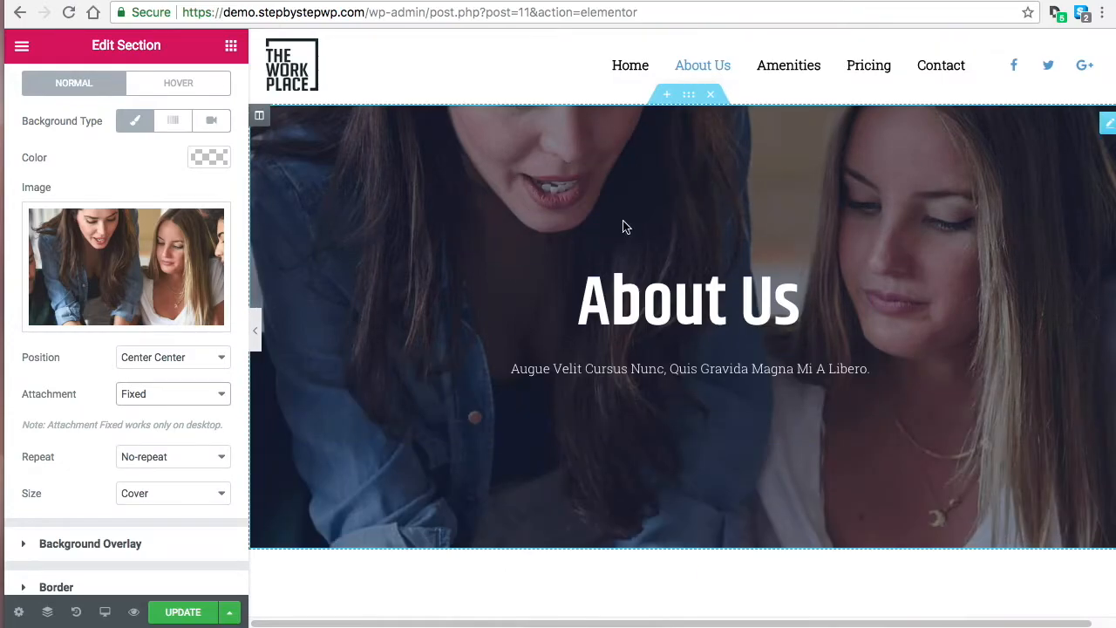
{"action": "scroll", "coordinate": [919, 389], "scroll_direction": "down", "scroll_amount": 7}
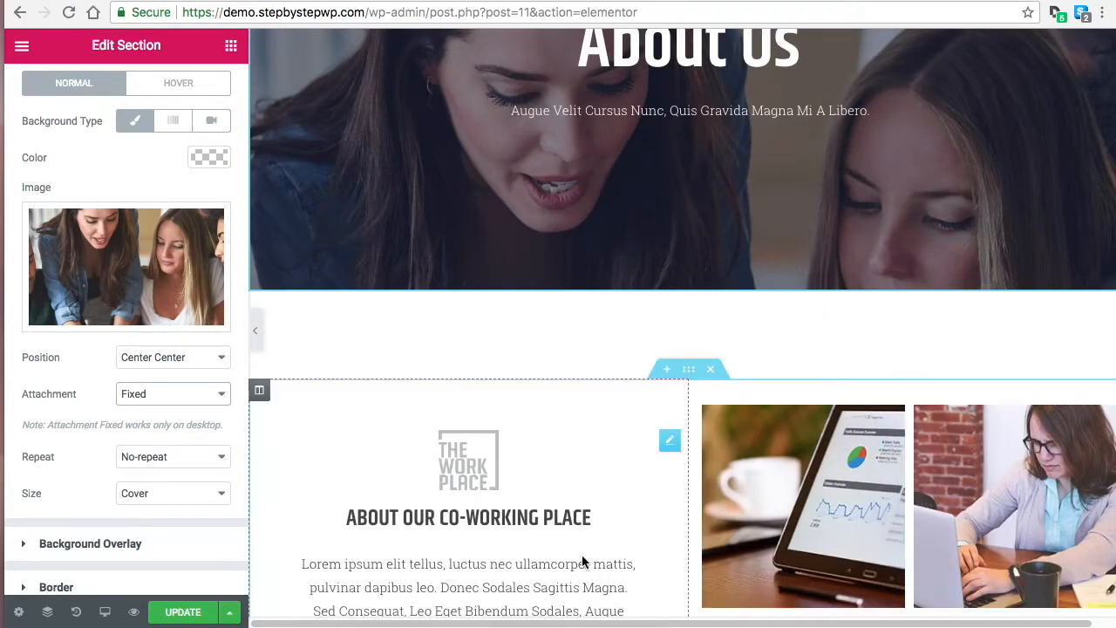
{"action": "scroll", "coordinate": [519, 563], "scroll_direction": "down", "scroll_amount": 3}
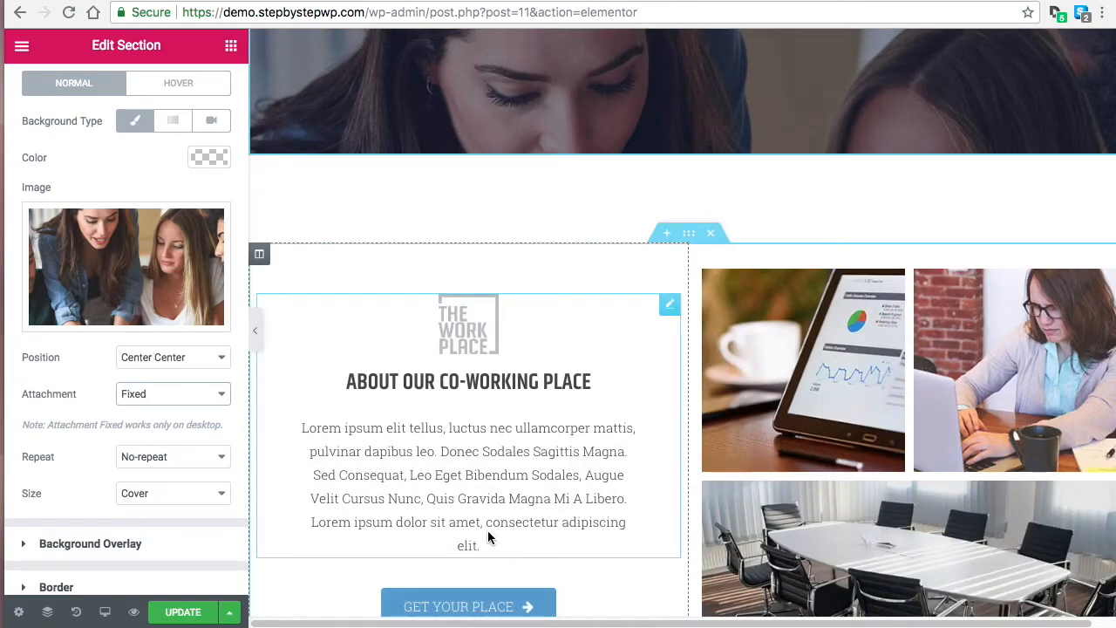
{"action": "scroll", "coordinate": [641, 476], "scroll_direction": "up", "scroll_amount": 10}
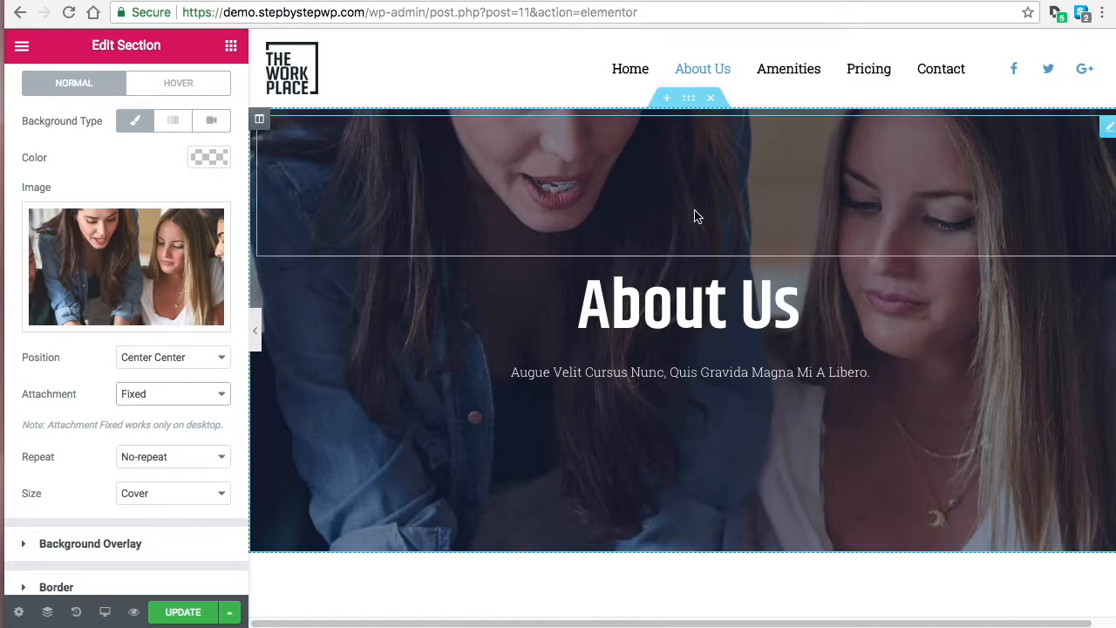
Open unsplash.com in a new browser tab.
{"action": "key", "text": "super+t"}
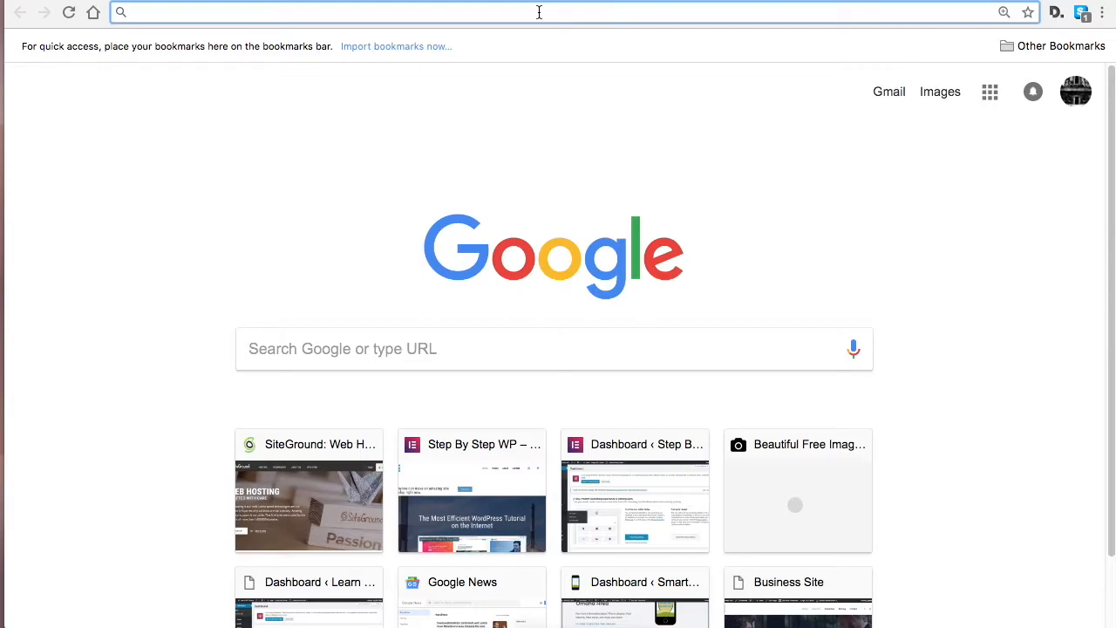
{"action": "type", "text": "unsp"}
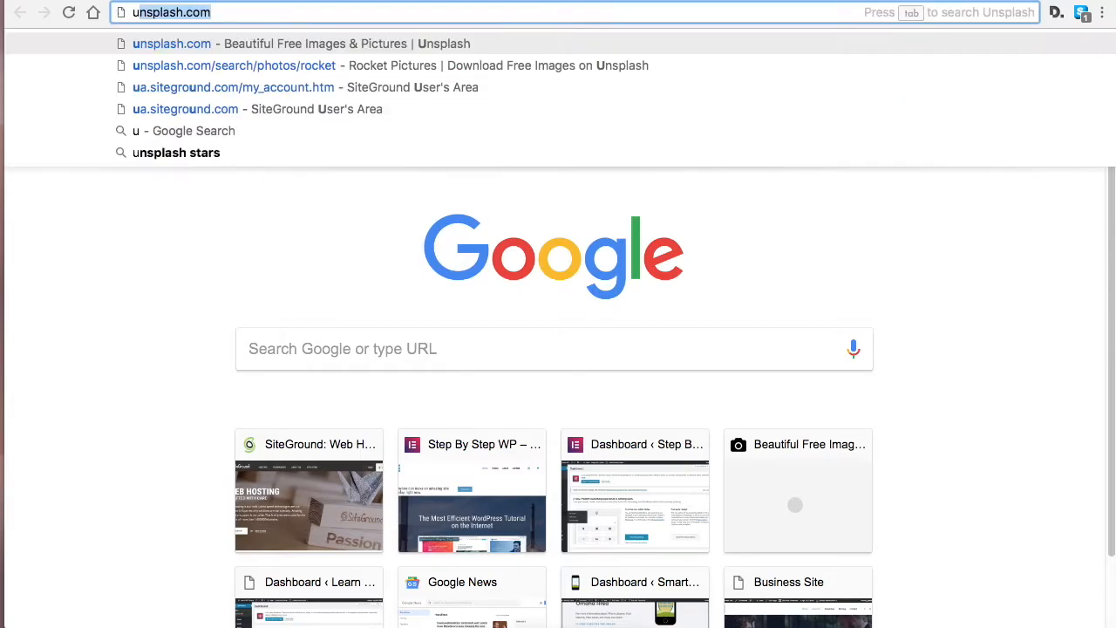
{"action": "type", "text": "lash"}
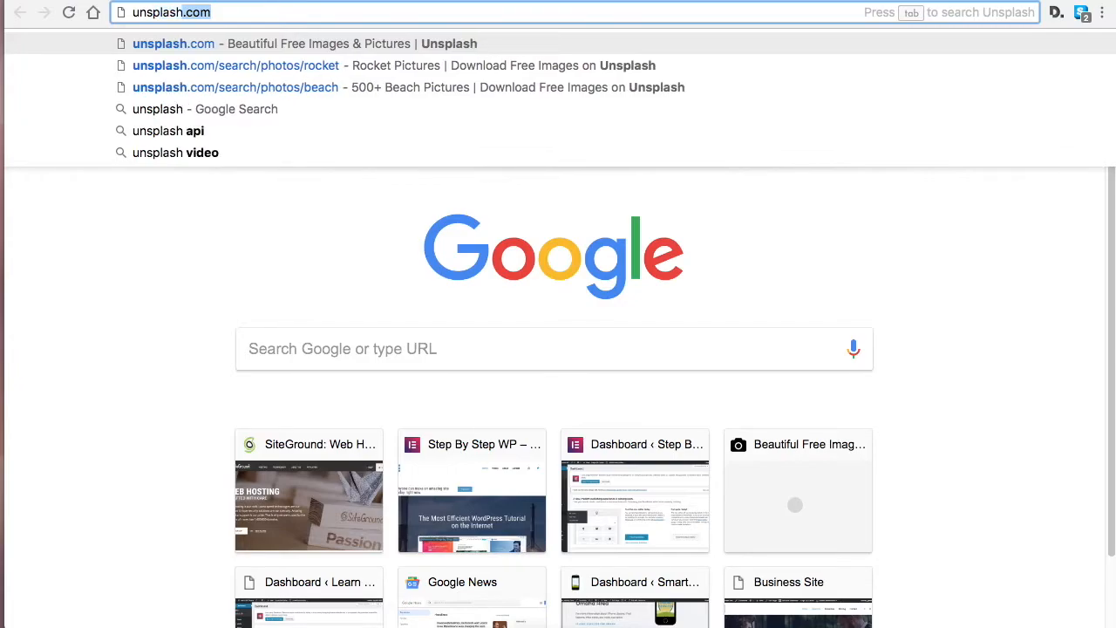
{"action": "key", "text": "Return"}
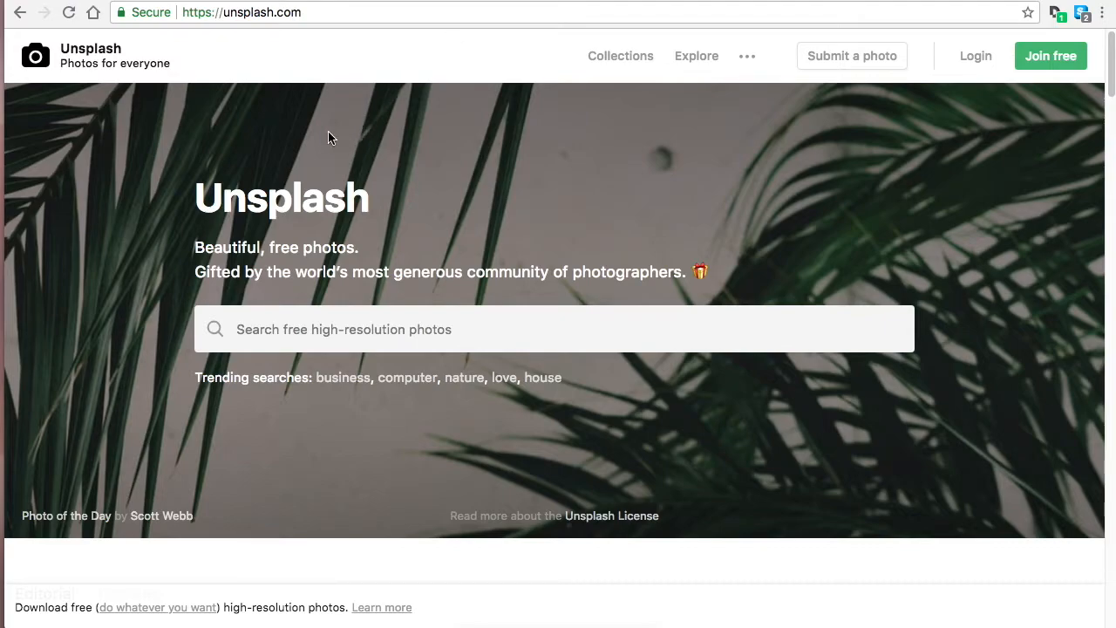
Visit the free stock photo sites Pexels and Pixabay in the same browser tab.
{"action": "left_click", "coordinate": [332, 14]}
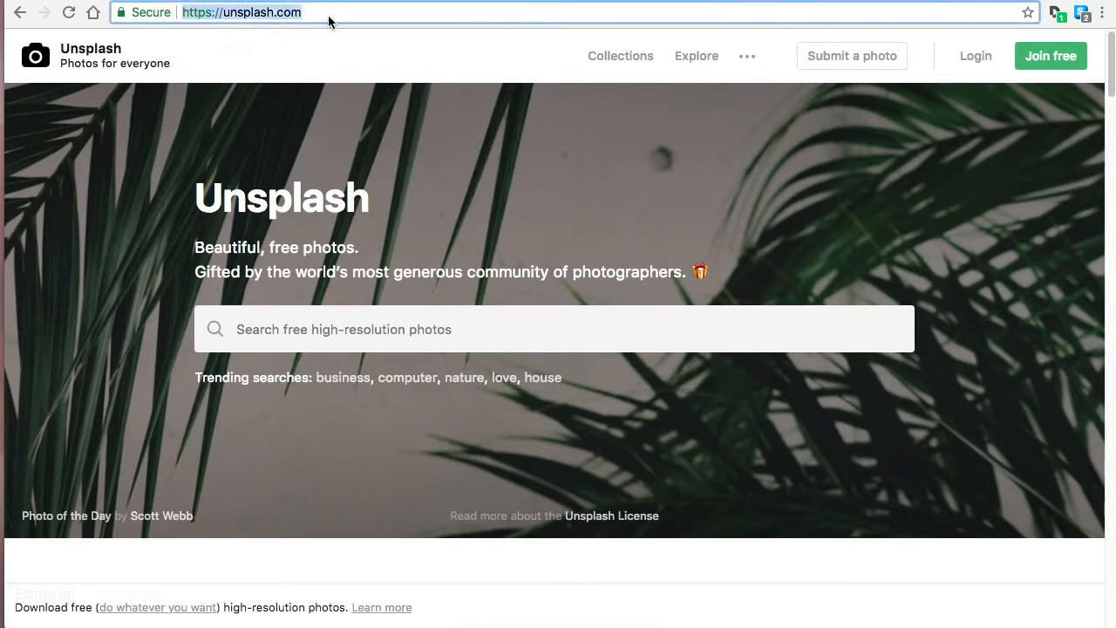
{"action": "type", "text": "pexels"}
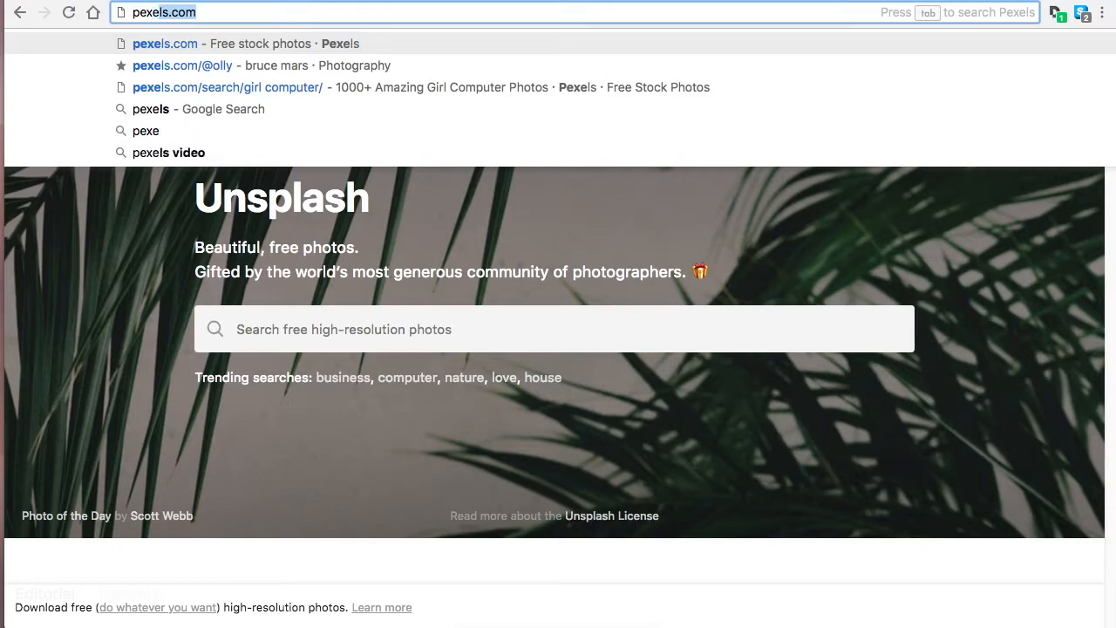
{"action": "key", "text": "Return"}
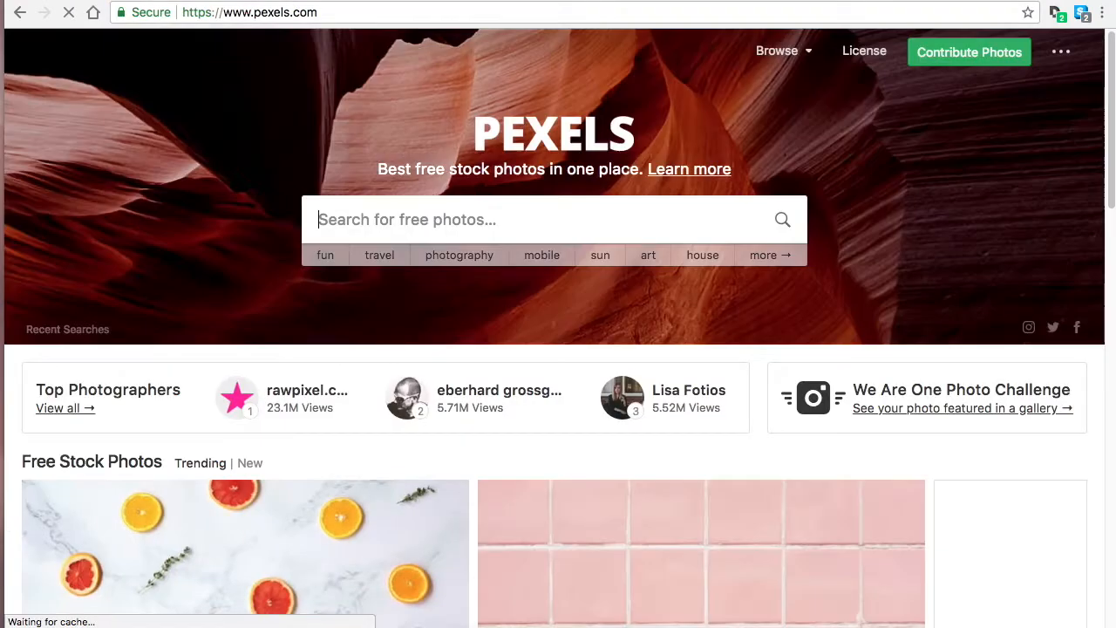
{"action": "left_click", "coordinate": [386, 14]}
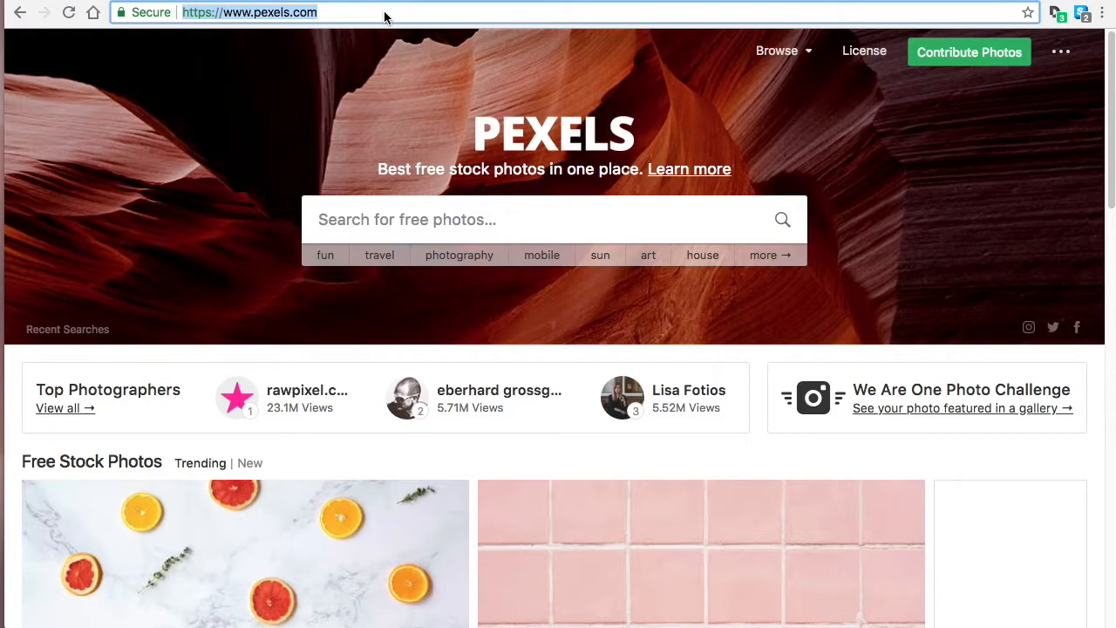
{"action": "type", "text": "p"}
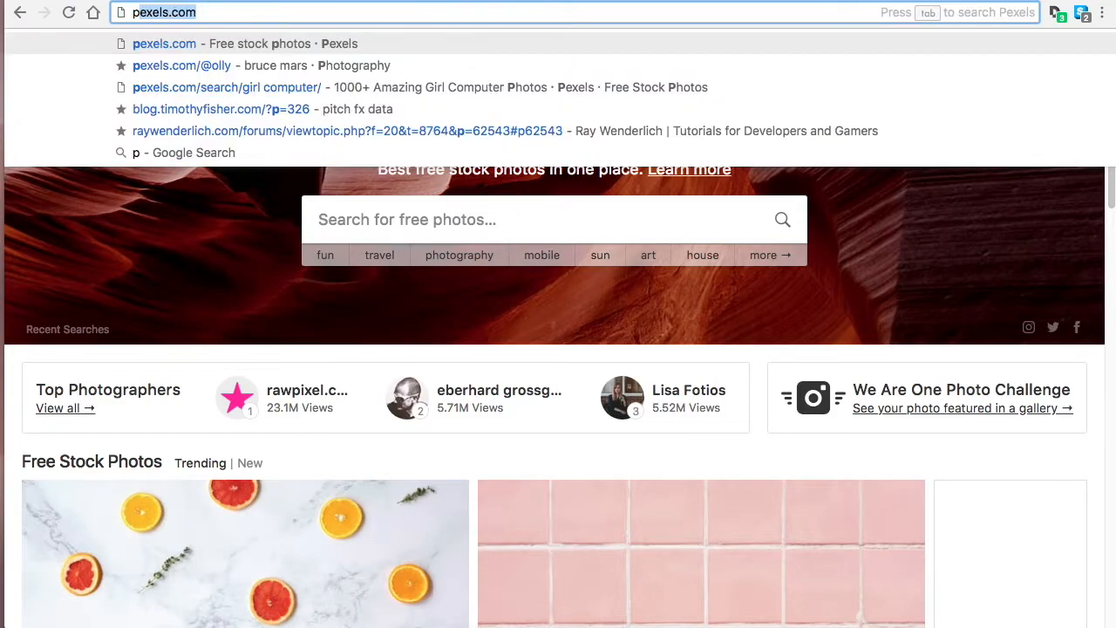
{"action": "type", "text": "ixabay"}
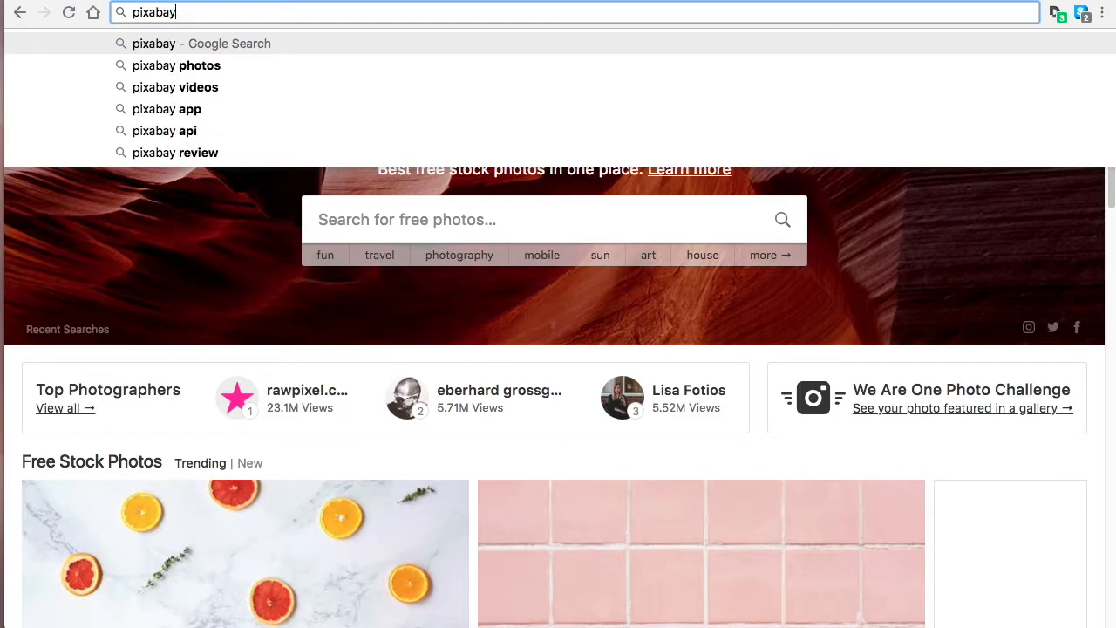
{"action": "key", "text": "Return"}
{"action": "left_click", "coordinate": [328, 241]}
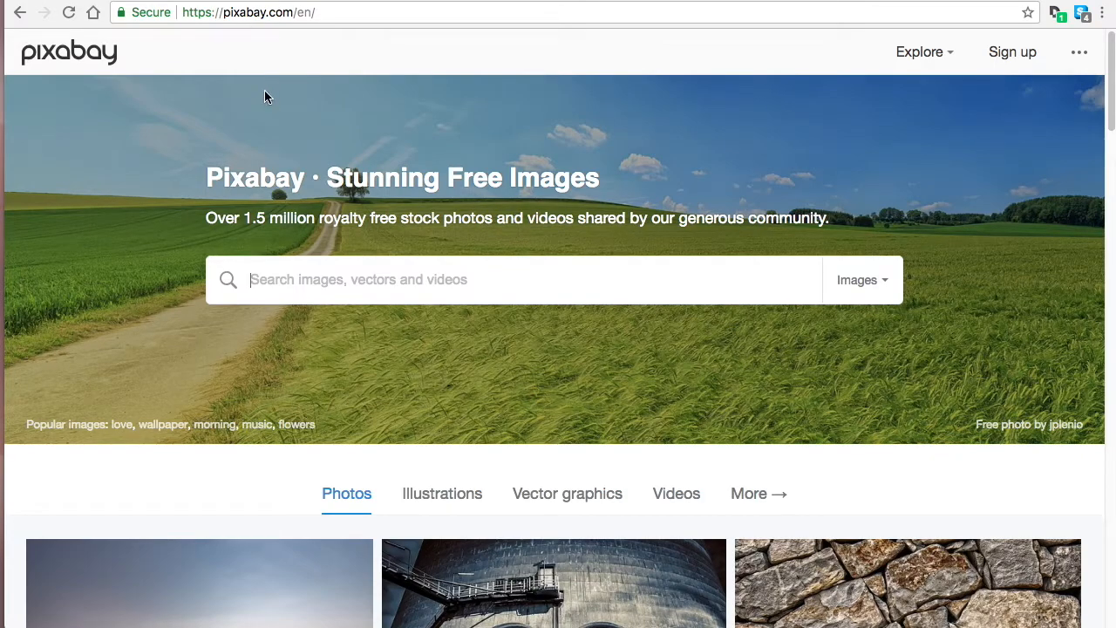
Return to unsplash.com, search for "store front" photos and browse the first results.
{"action": "left_click", "coordinate": [338, 14]}
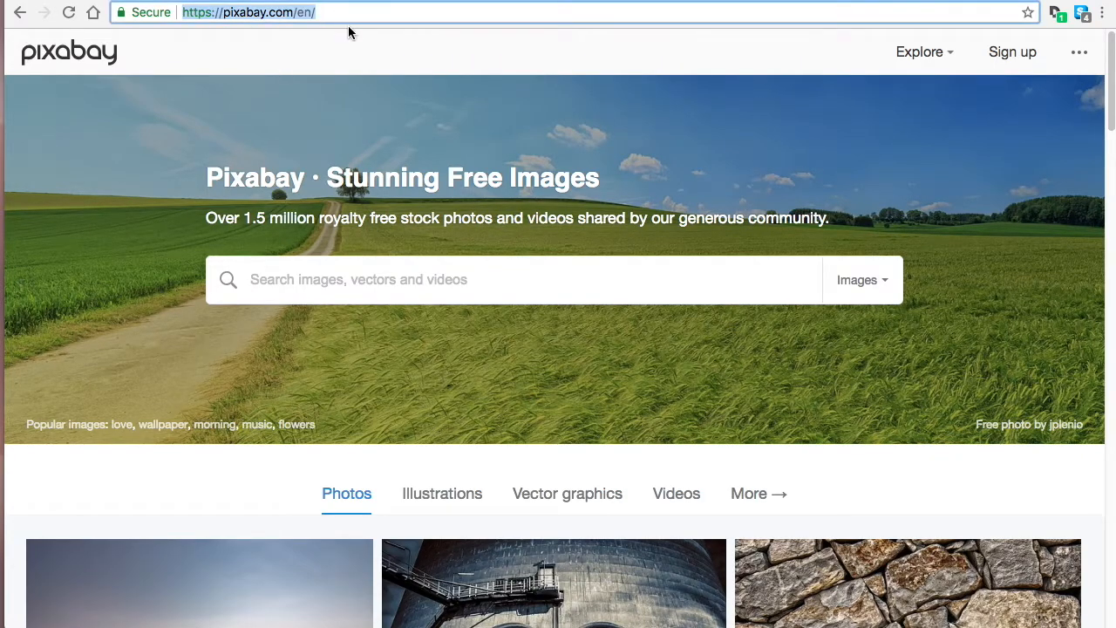
{"action": "type", "text": "unsplash.com"}
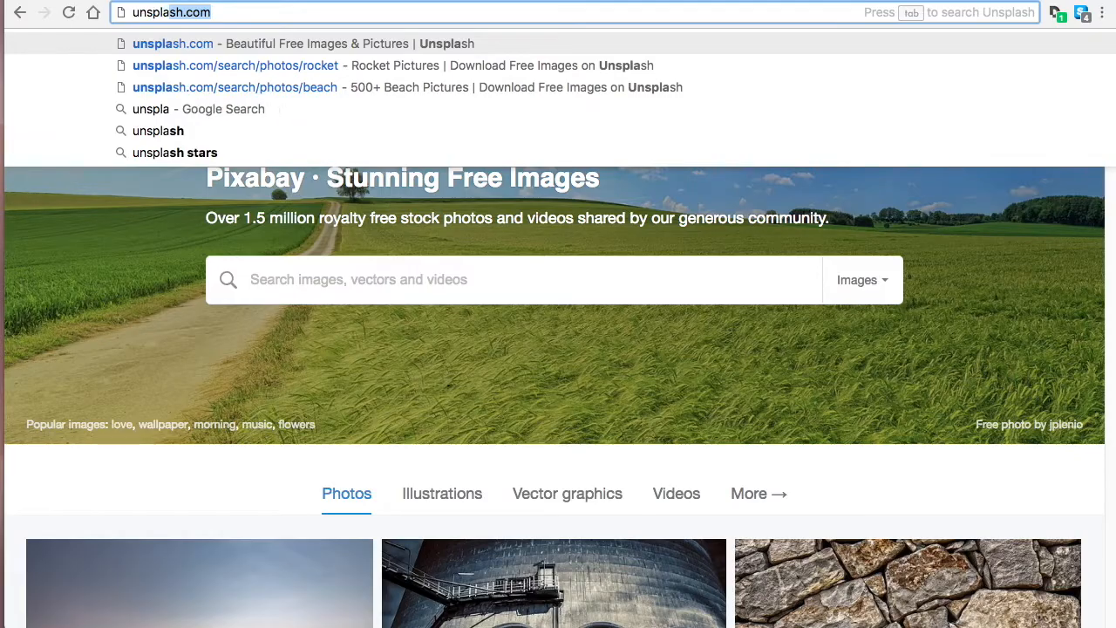
{"action": "key", "text": "Return"}
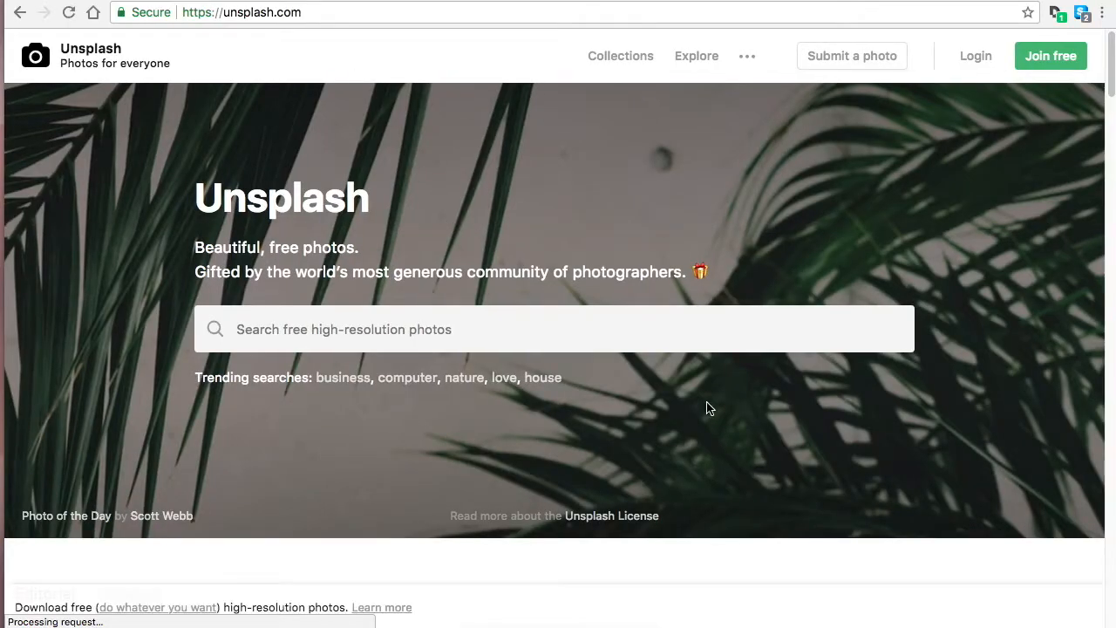
{"action": "left_click", "coordinate": [668, 346]}
{"action": "type", "text": "store front"}
{"action": "key", "text": "Return"}
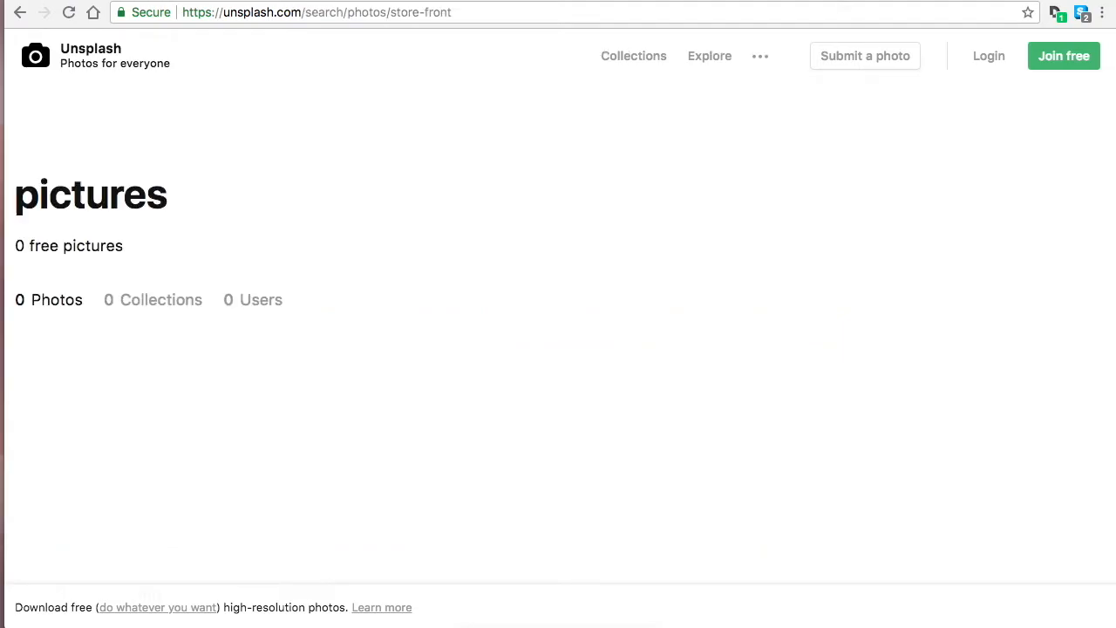
{"action": "scroll", "coordinate": [716, 366], "scroll_direction": "down", "scroll_amount": 1}
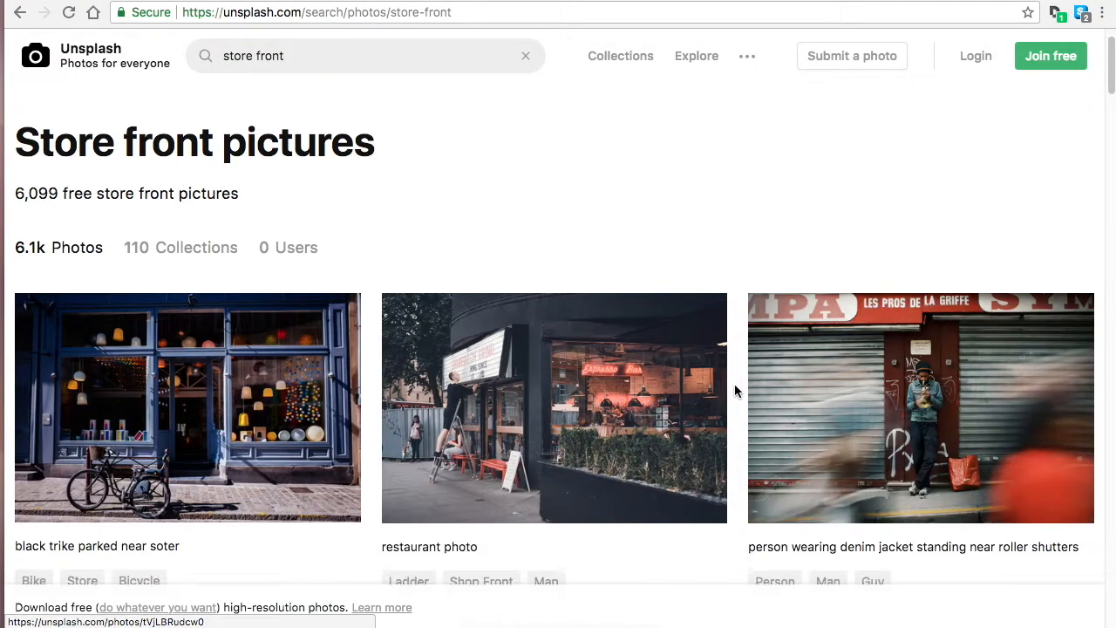
{"action": "scroll", "coordinate": [735, 390], "scroll_direction": "down", "scroll_amount": 2}
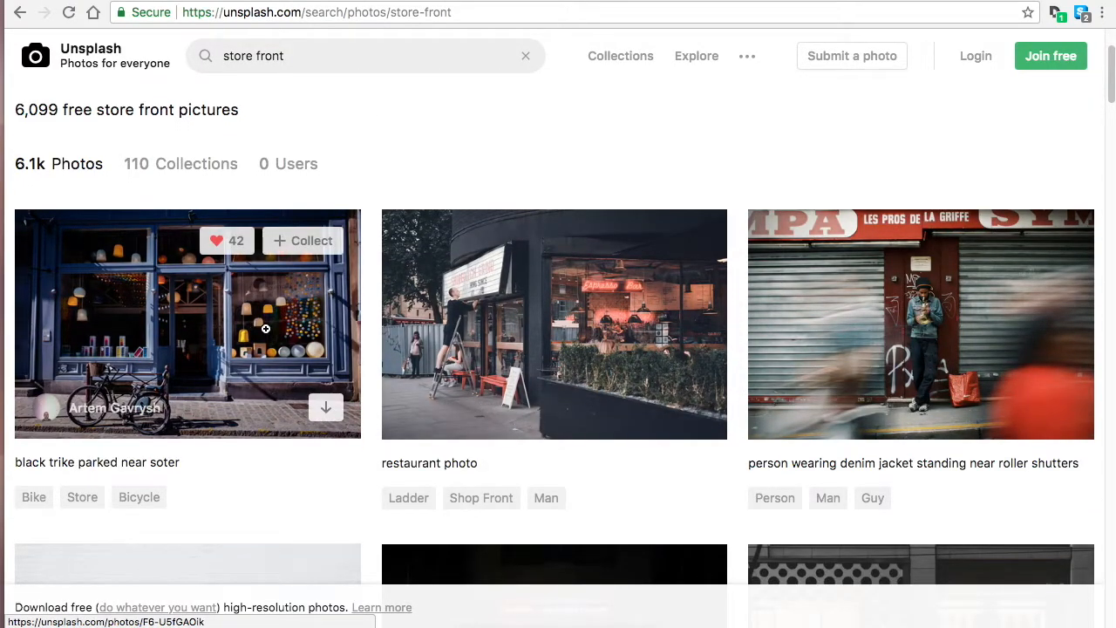
Download the blue storefront photo with the parked bicycle and show the Downloads folder in Finder.
{"action": "left_click", "coordinate": [268, 320]}
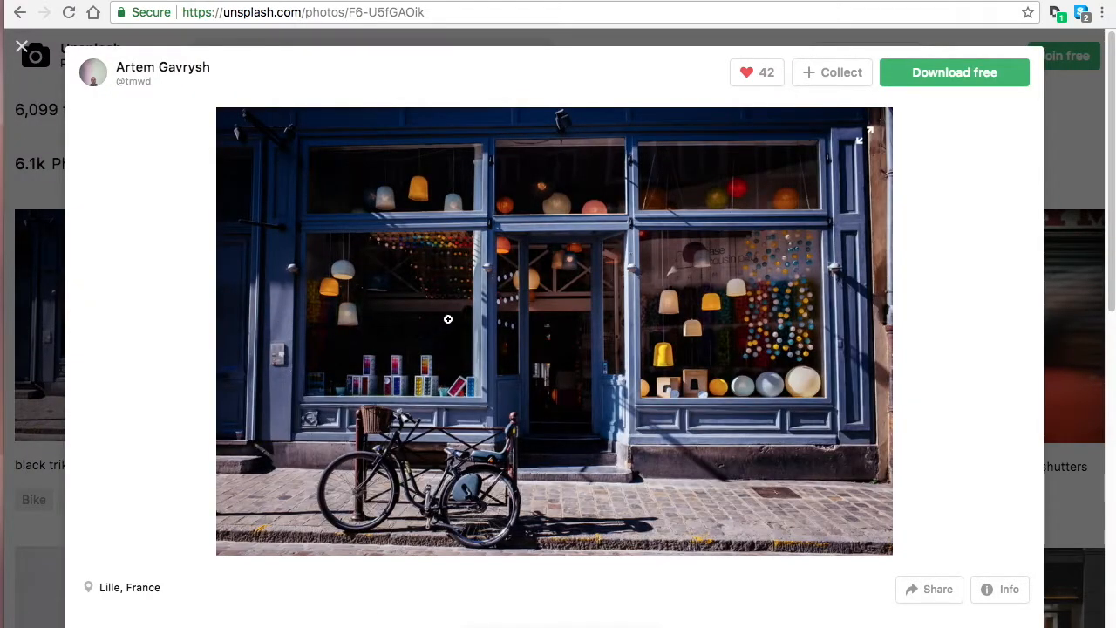
{"action": "left_click", "coordinate": [970, 75]}
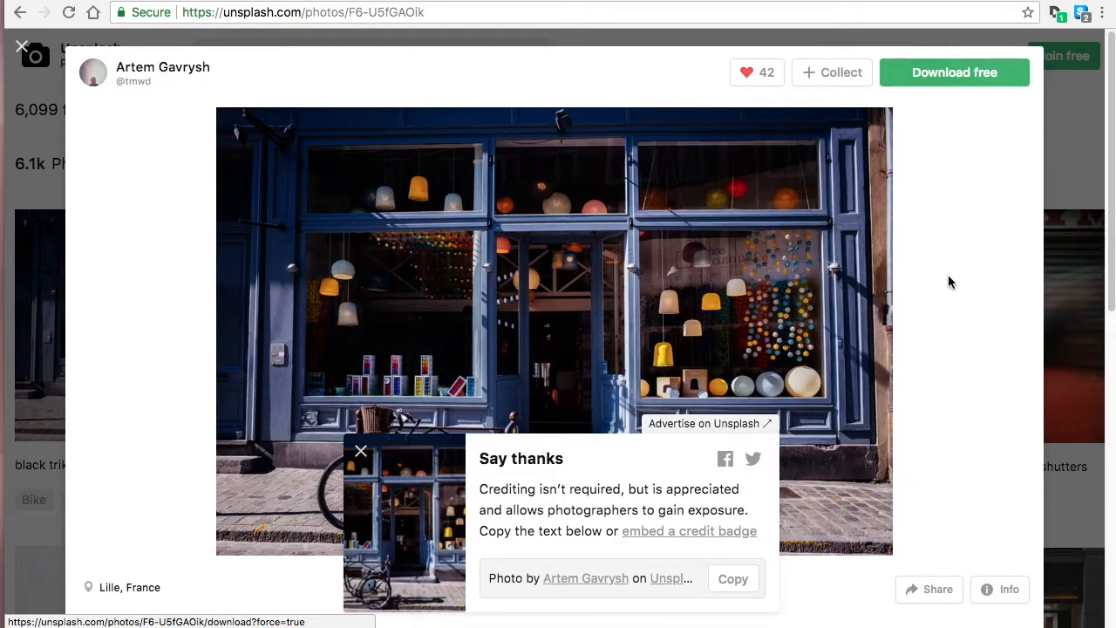
{"action": "left_click", "coordinate": [1115, 56]}
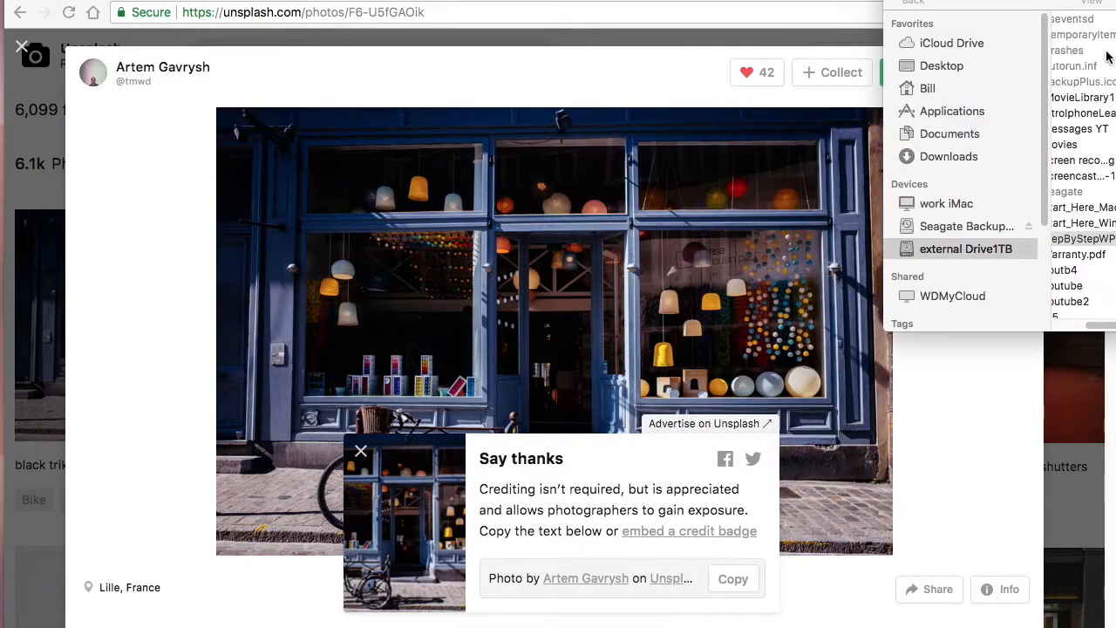
{"action": "left_click_drag", "start_coordinate": [1115, 1], "coordinate": [459, 68]}
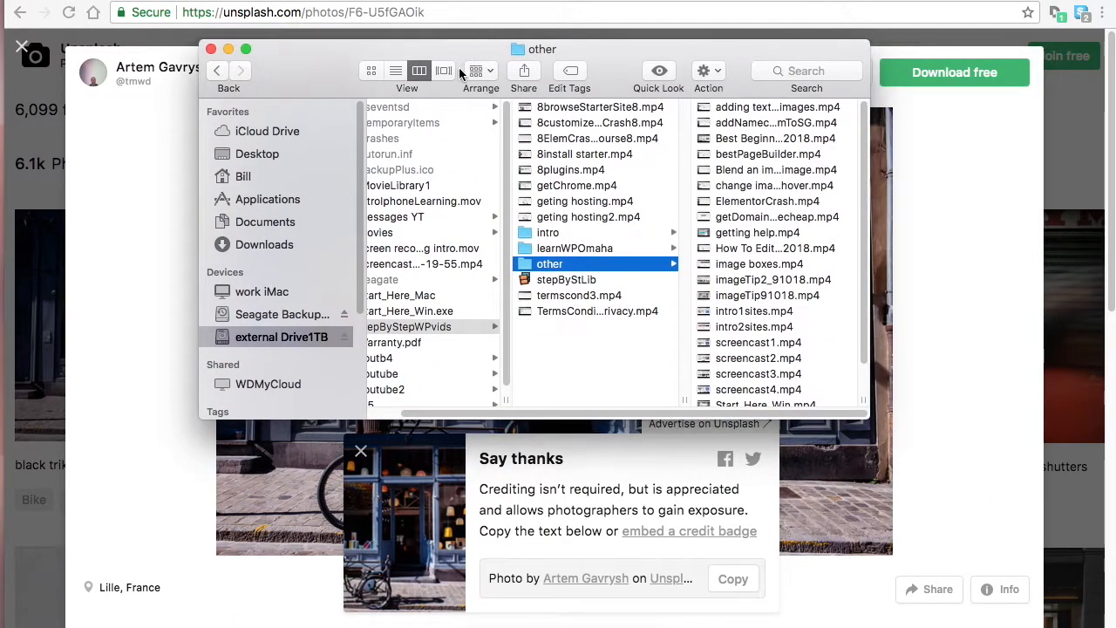
{"action": "left_click", "coordinate": [266, 244]}
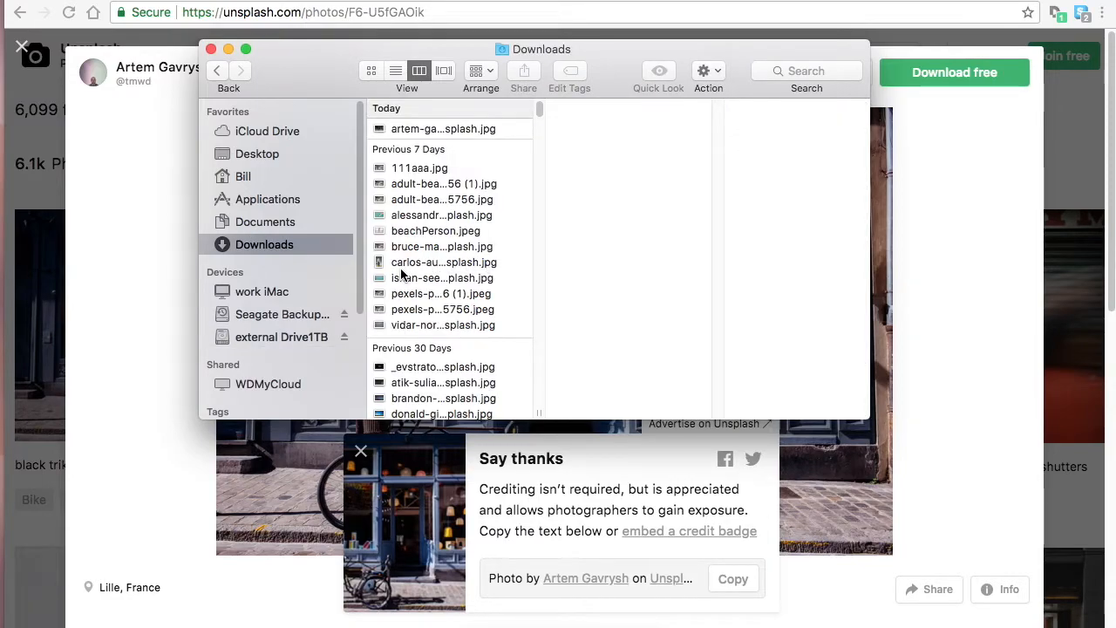
Rename the newly downloaded storefront photo as storeFront.jpg.
{"action": "left_click", "coordinate": [433, 131]}
{"action": "left_click", "coordinate": [464, 131]}
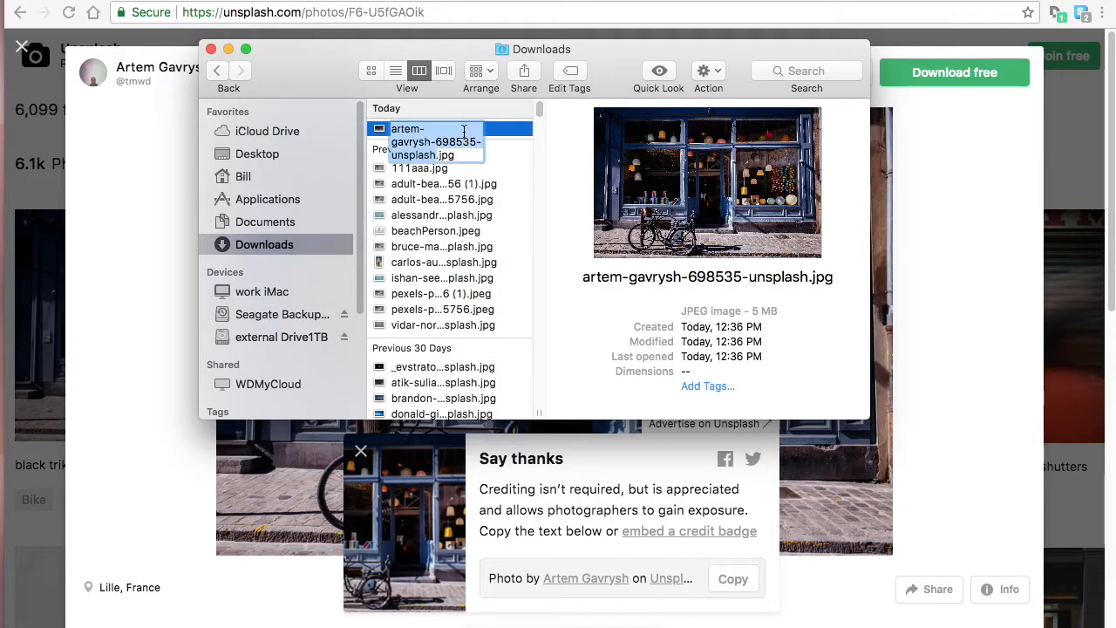
{"action": "type", "text": "storeFront"}
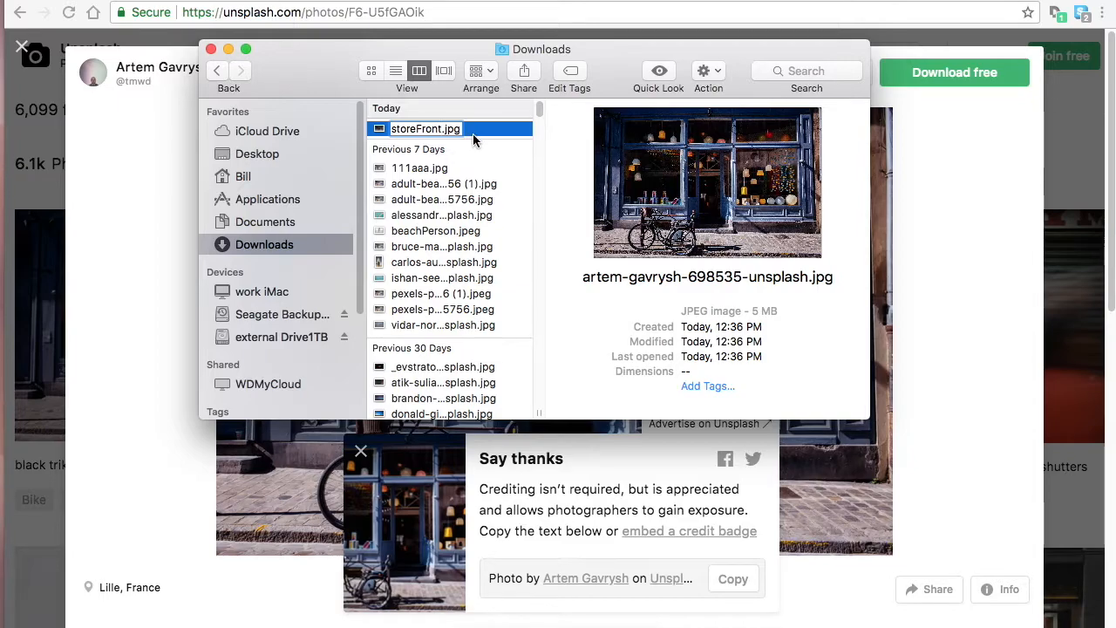
{"action": "key", "text": "Return"}
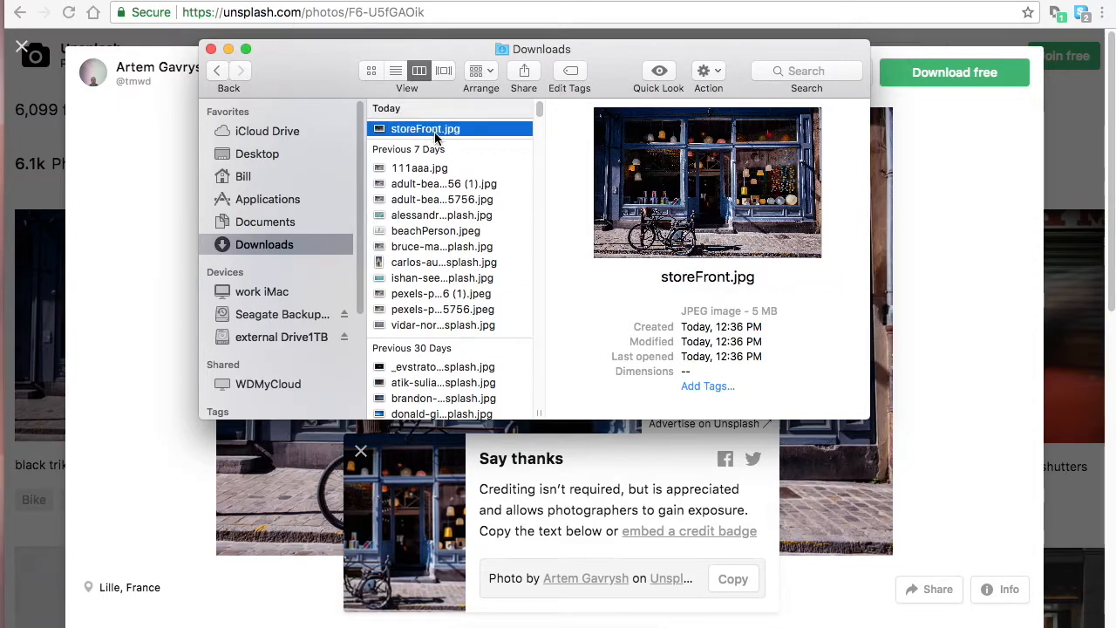
Check the file size of storeFront.jpg in the file preview.
{"action": "left_click_drag", "start_coordinate": [754, 311], "coordinate": [785, 311]}
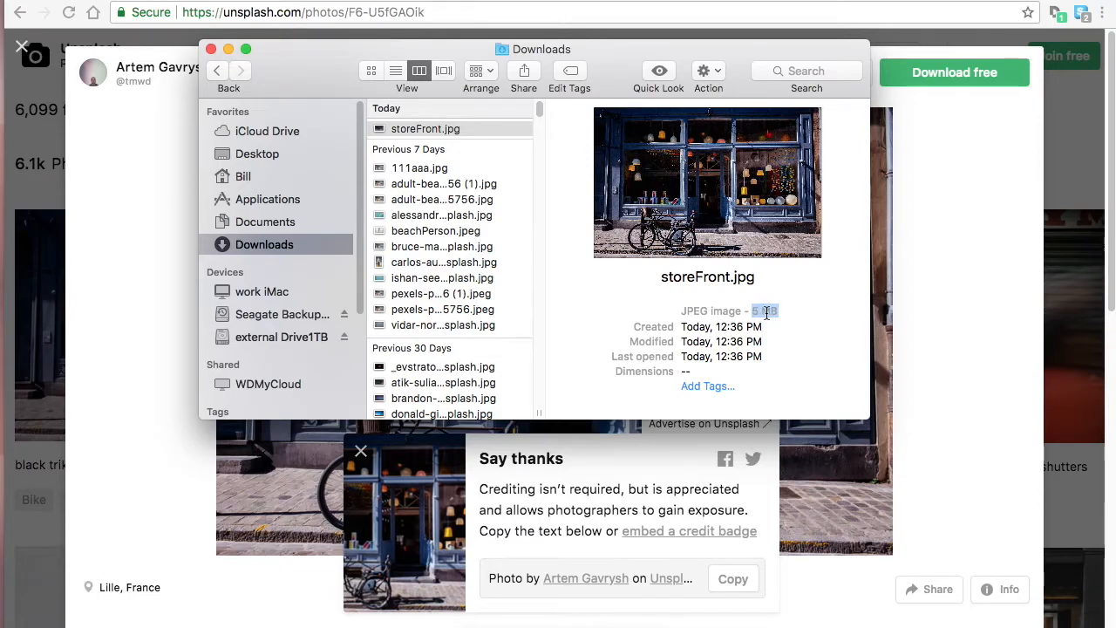
{"action": "left_click", "coordinate": [757, 311]}
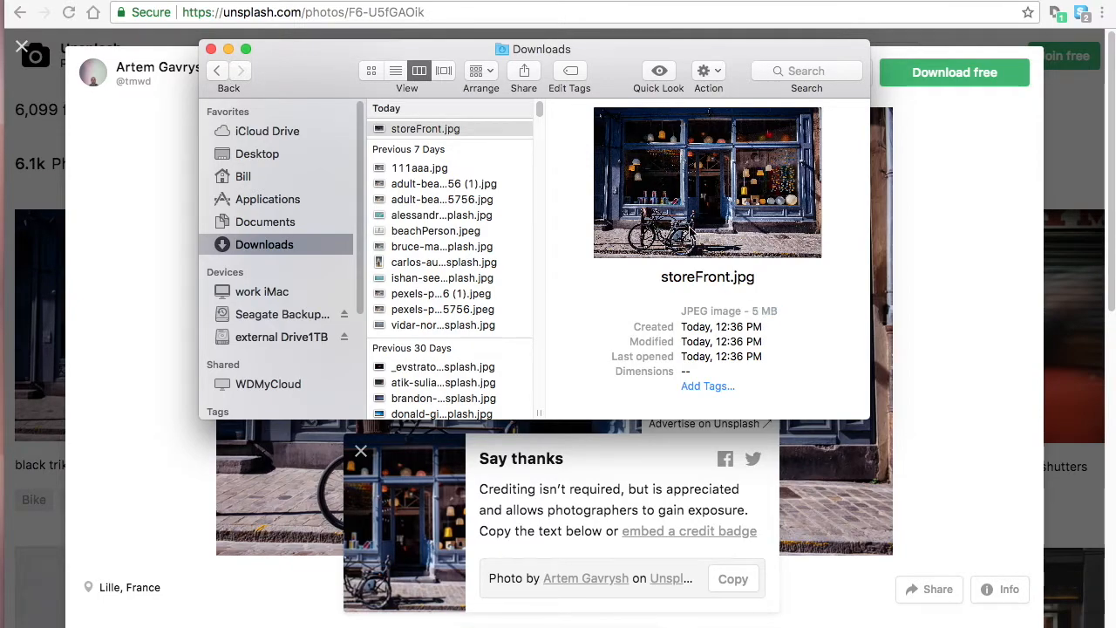
{"action": "left_click", "coordinate": [428, 129]}
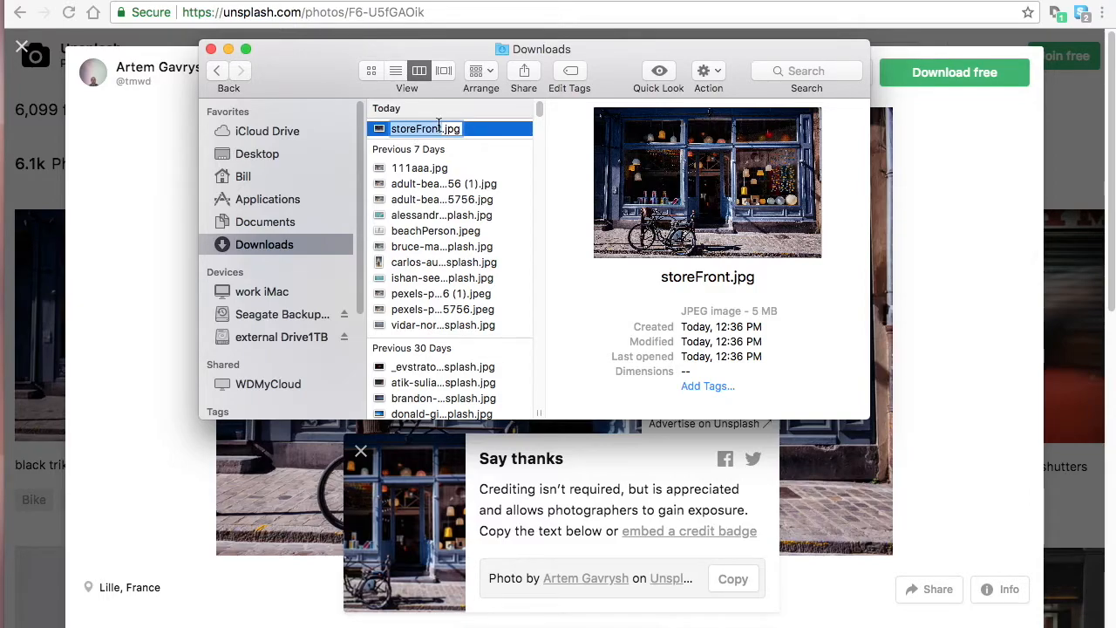
{"action": "left_click", "coordinate": [489, 134]}
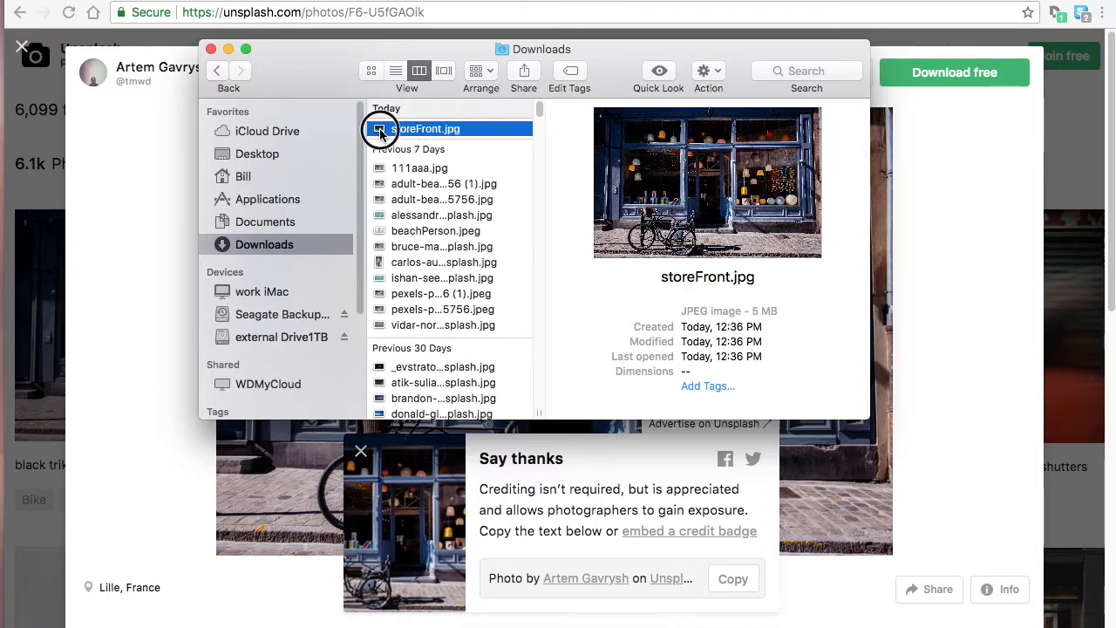
Open storeFront.jpg in Preview, resize it proportionally to a width of 1920 pixels and save it.
{"action": "double_click", "coordinate": [416, 135]}
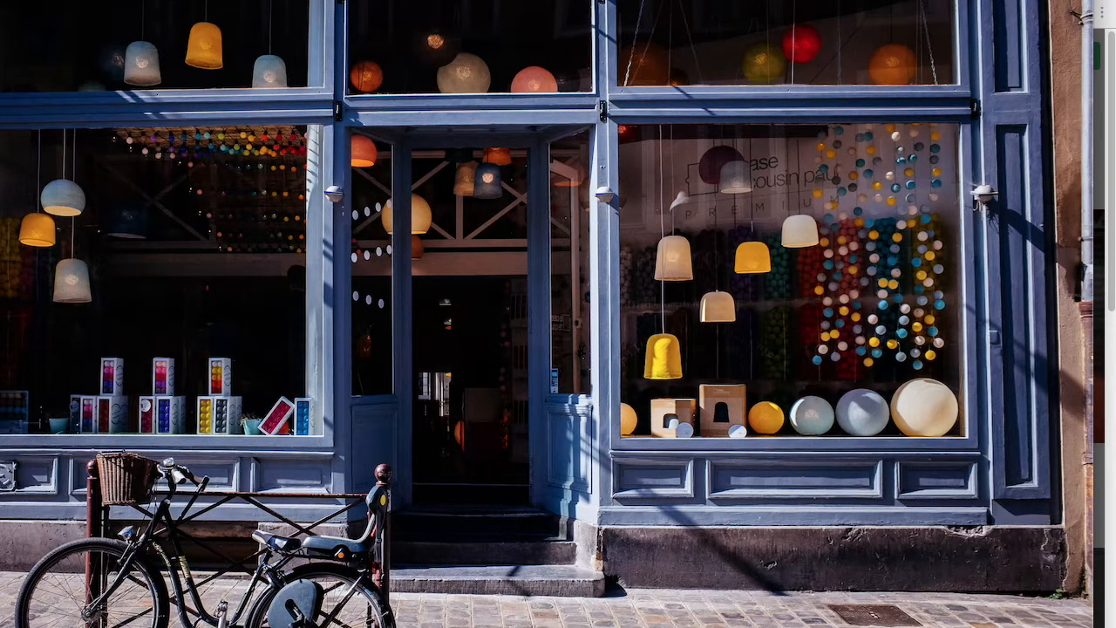
{"action": "left_click", "coordinate": [64, 0]}
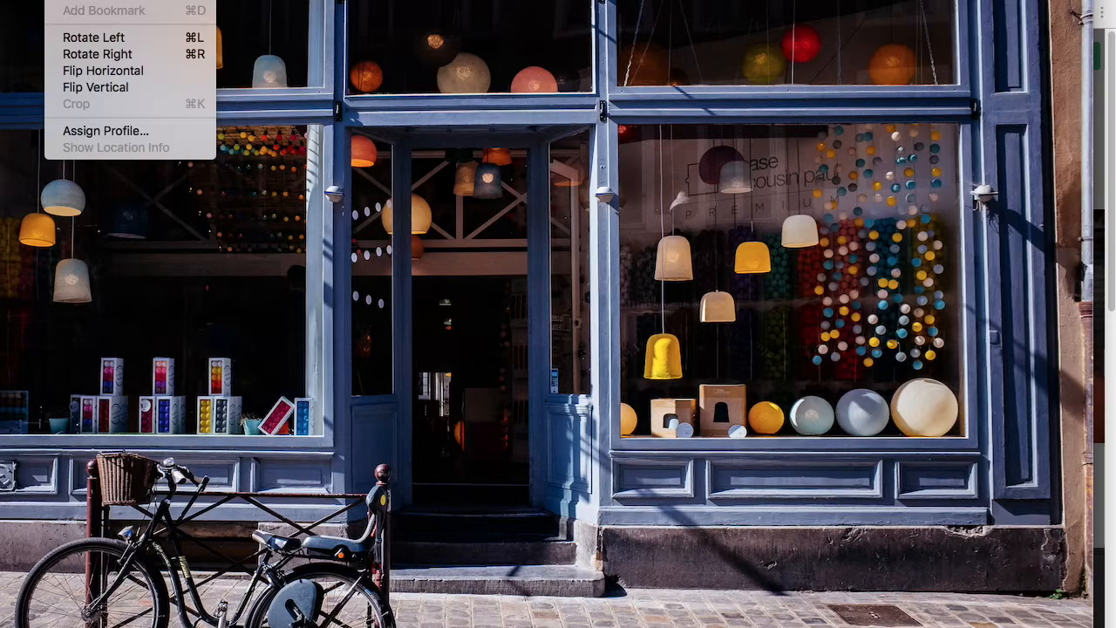
{"action": "left_click", "coordinate": [97, 1]}
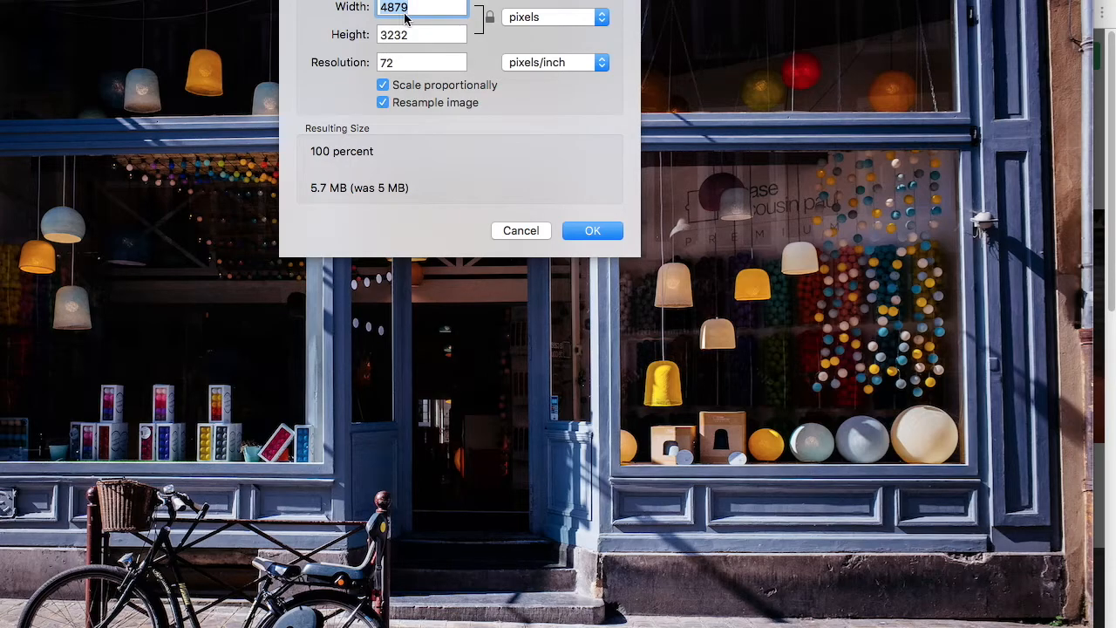
{"action": "type", "text": "1200"}
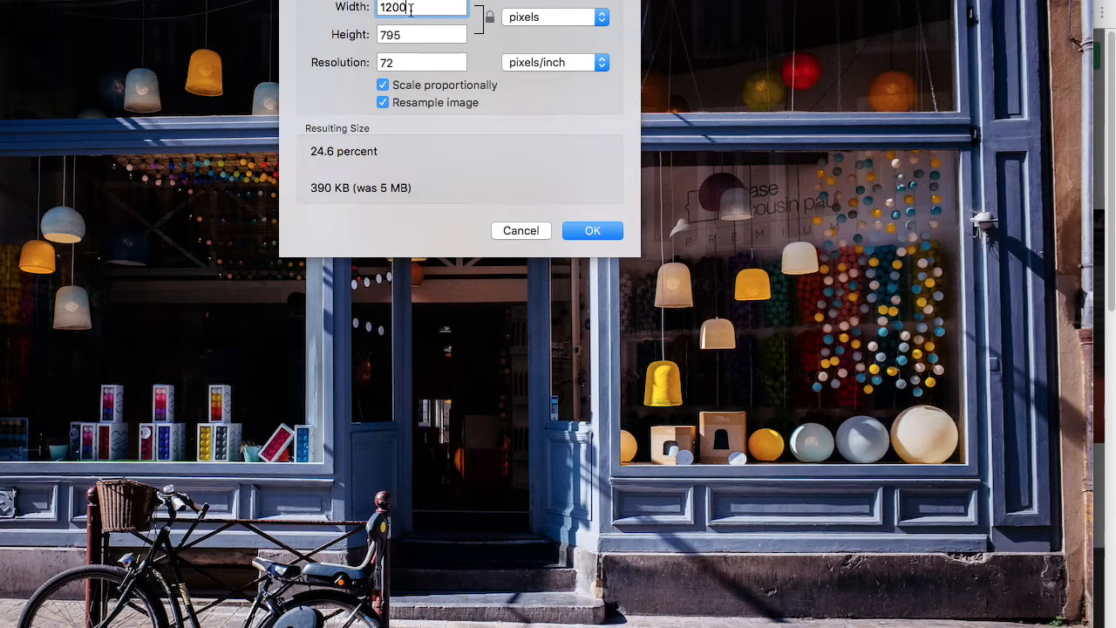
{"action": "key", "text": "BackSpace"}
{"action": "key", "text": "BackSpace"}
{"action": "key", "text": "BackSpace"}
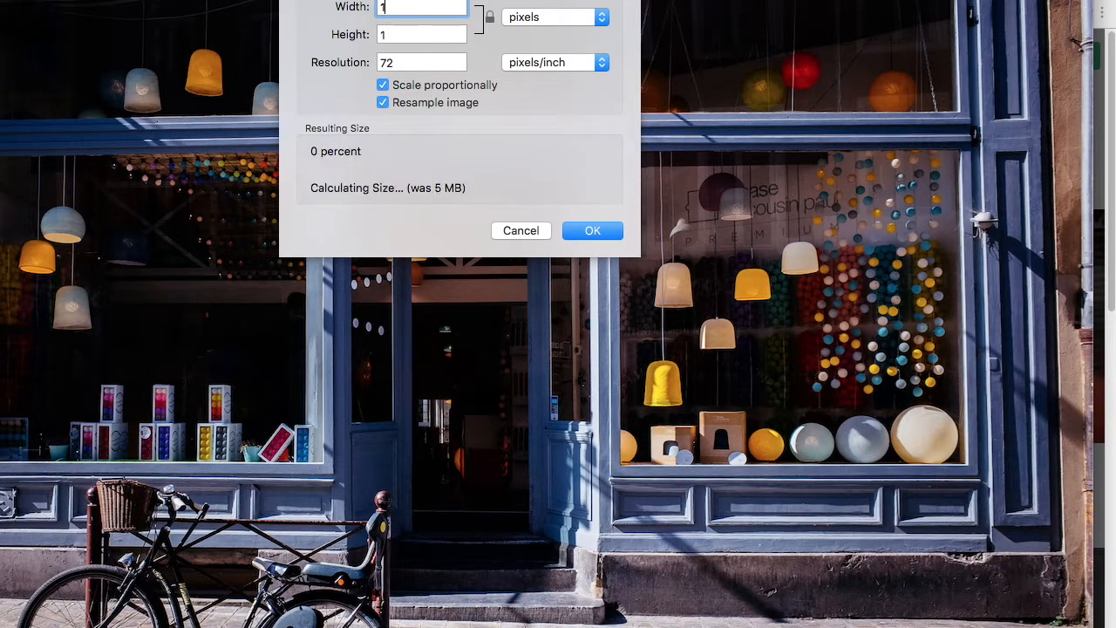
{"action": "type", "text": "920"}
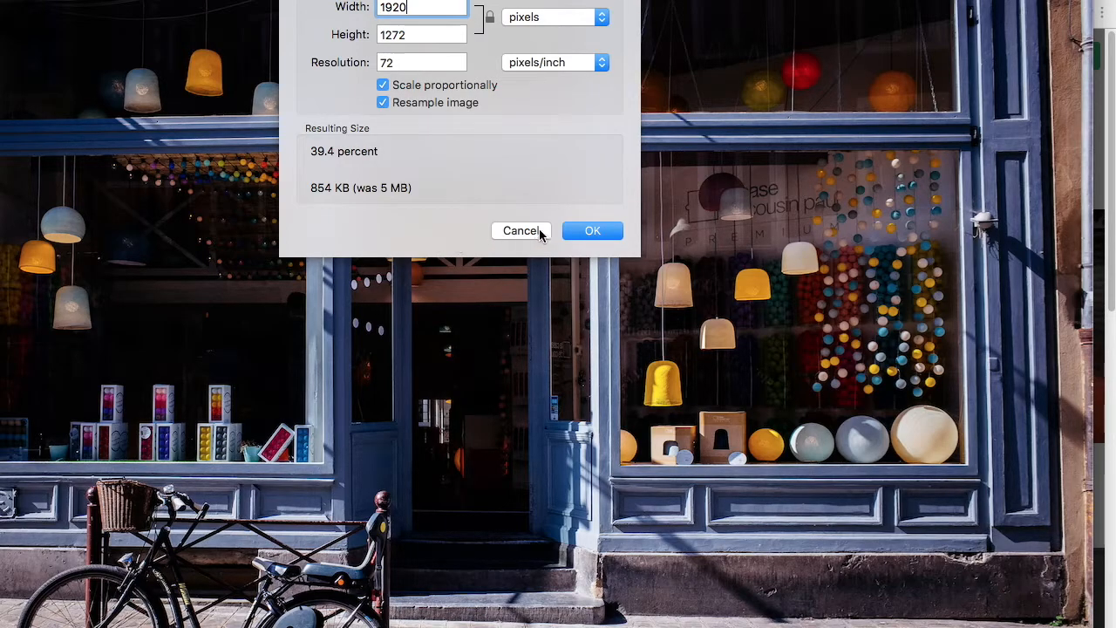
{"action": "left_click", "coordinate": [596, 231]}
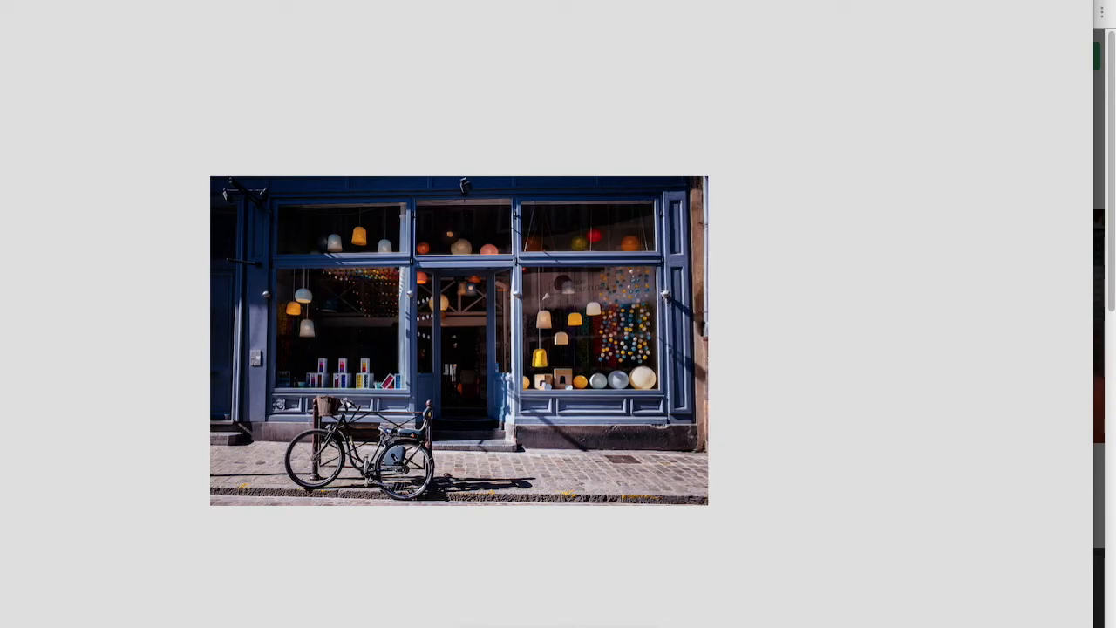
{"action": "left_click", "coordinate": [0, 0]}
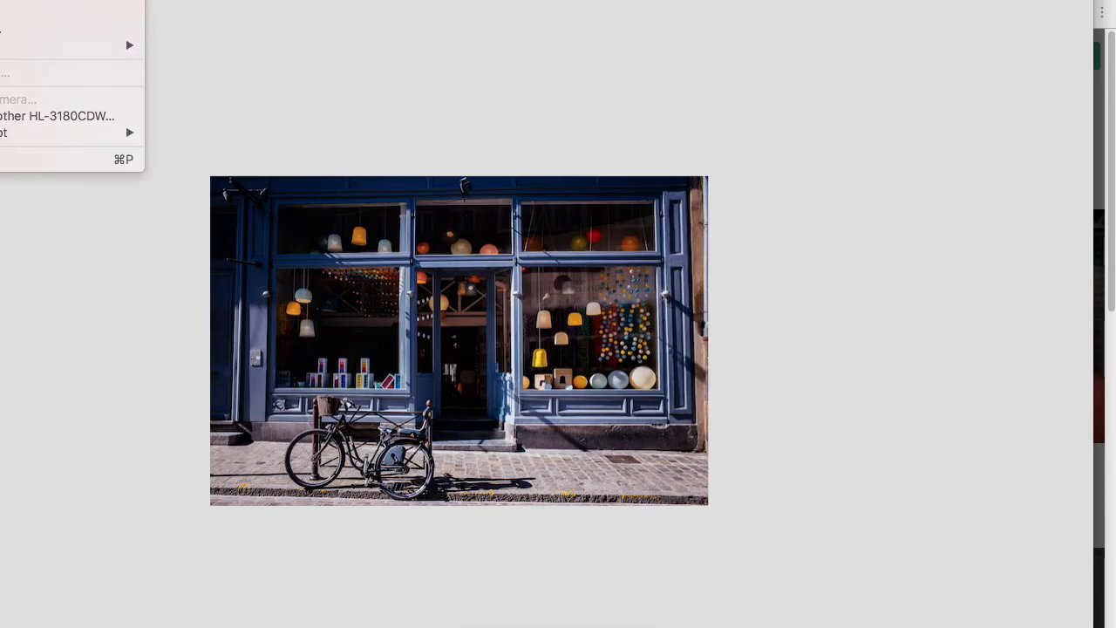
{"action": "left_click", "coordinate": [42, 2]}
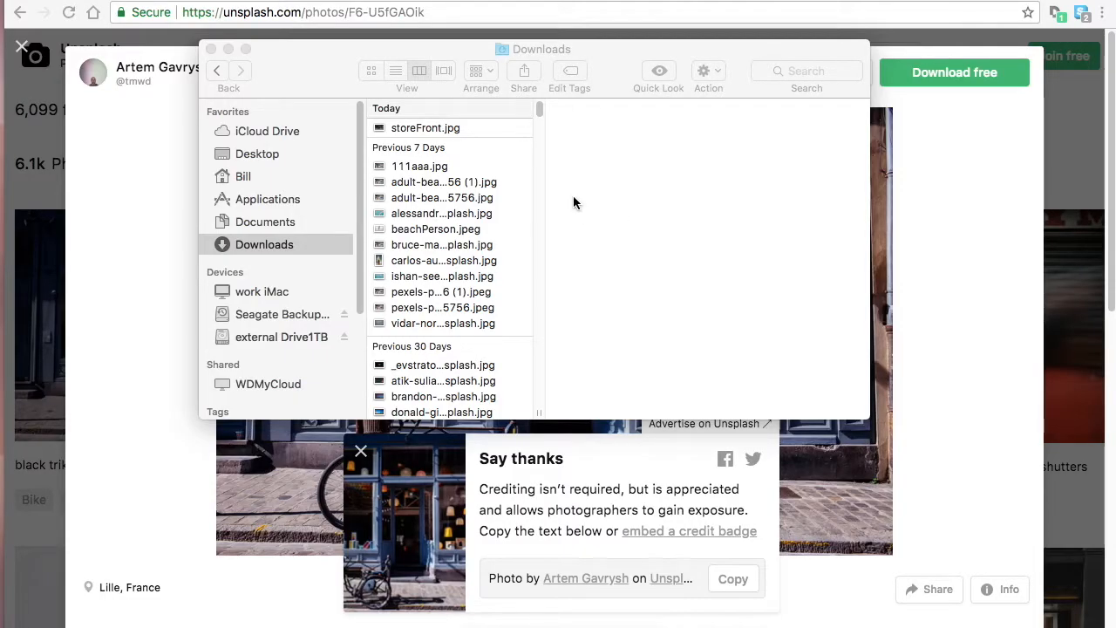
Return to the About Us page in Elementor, update it and exit to the WordPress dashboard.
{"action": "left_click_drag", "start_coordinate": [411, 54], "coordinate": [989, 105]}
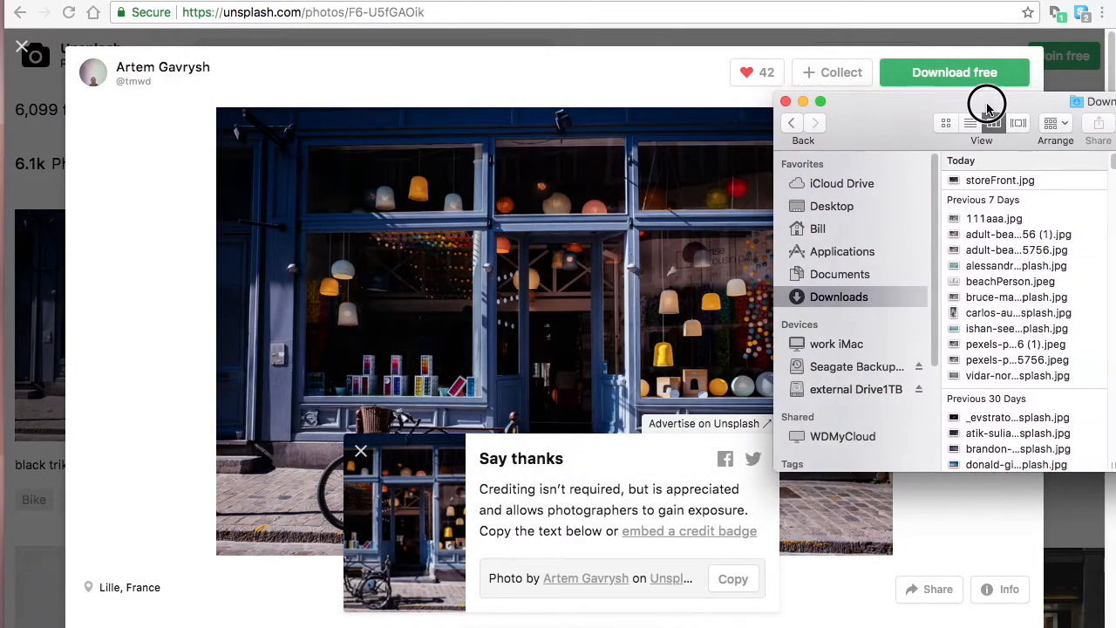
{"action": "left_click", "coordinate": [22, 49]}
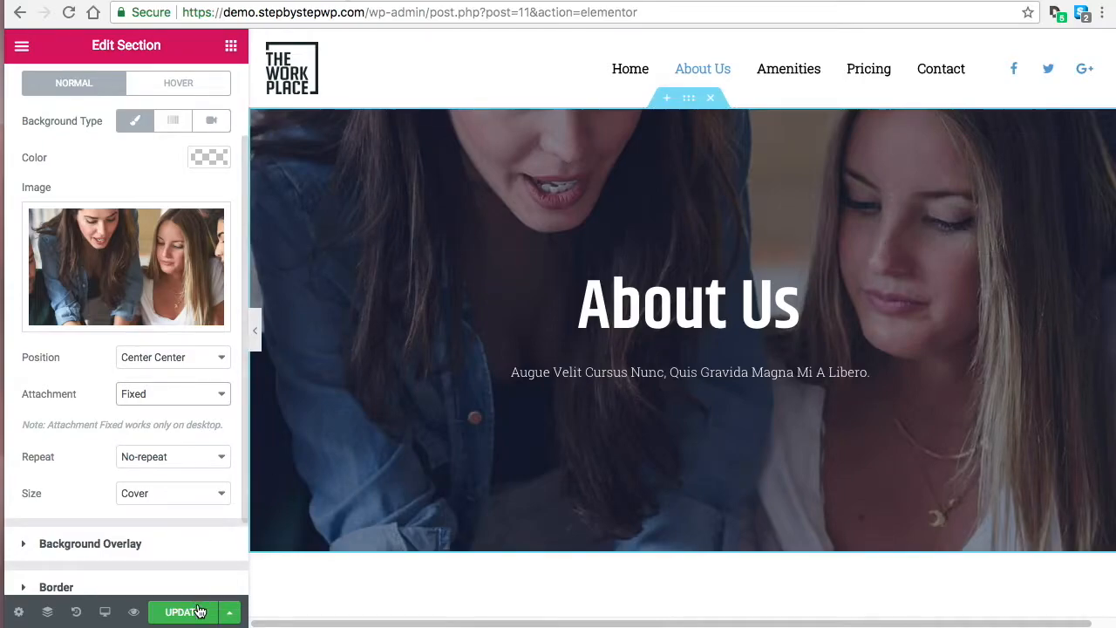
{"action": "left_click", "coordinate": [199, 612]}
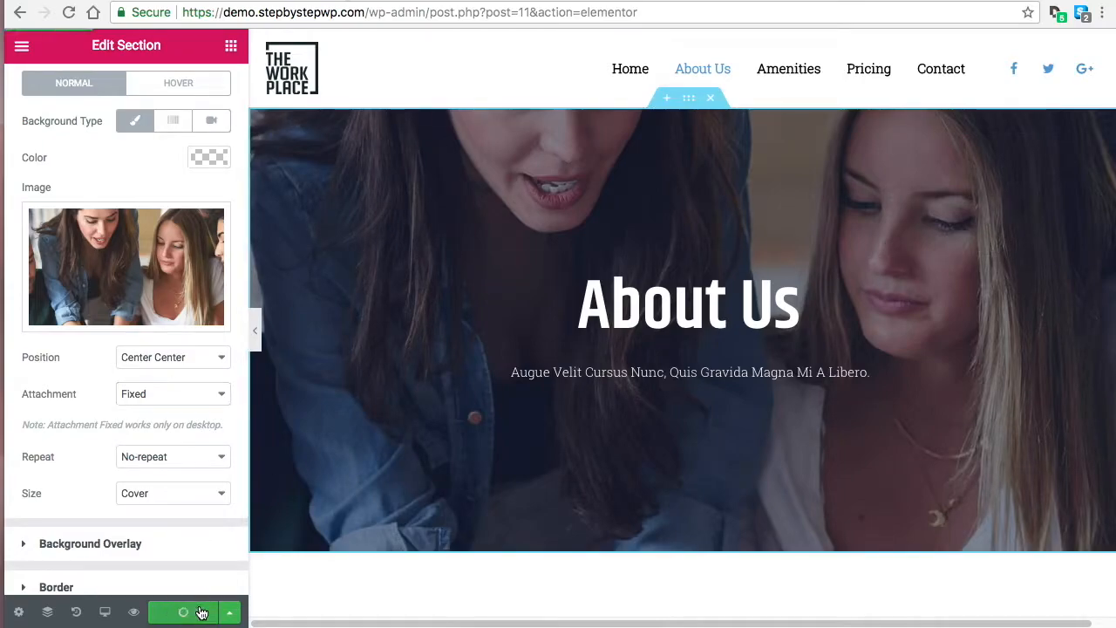
{"action": "left_click", "coordinate": [26, 50]}
{"action": "left_click", "coordinate": [133, 407]}
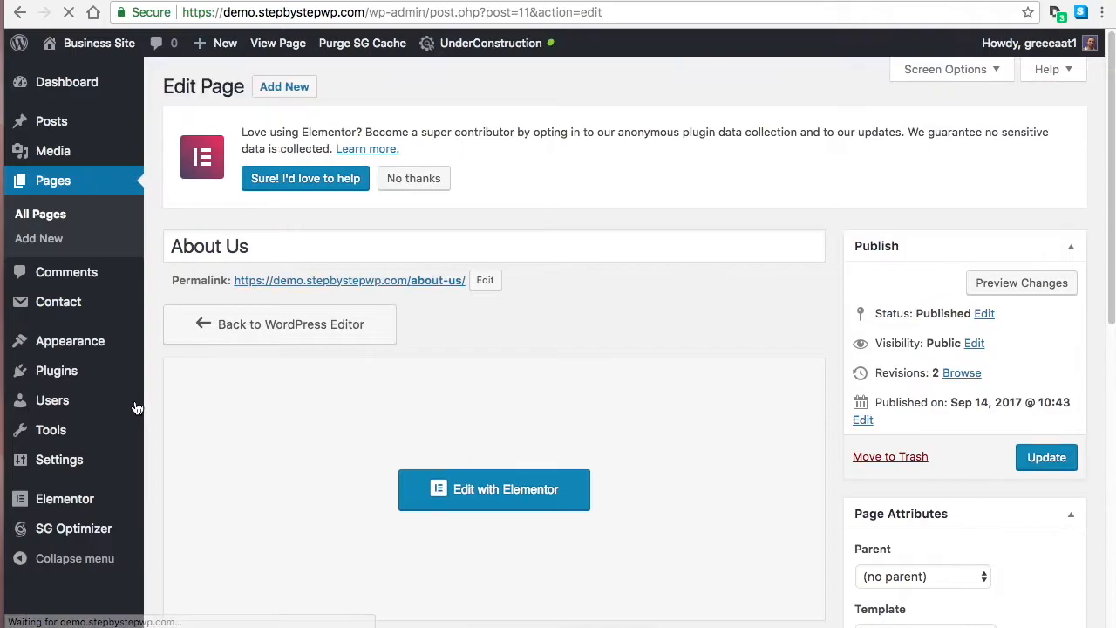
Upload storeFront.jpg from the Downloads folder to the WordPress Media Library.
{"action": "mouse_move", "coordinate": [74, 127]}
{"action": "left_click", "coordinate": [73, 152]}
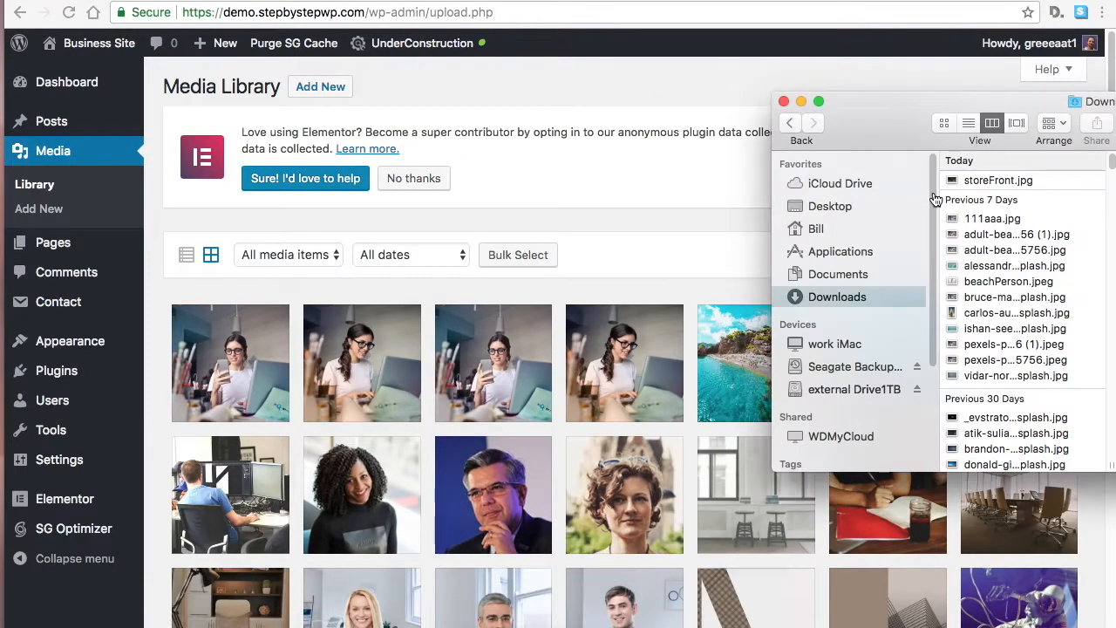
{"action": "left_click_drag", "start_coordinate": [984, 186], "coordinate": [611, 397]}
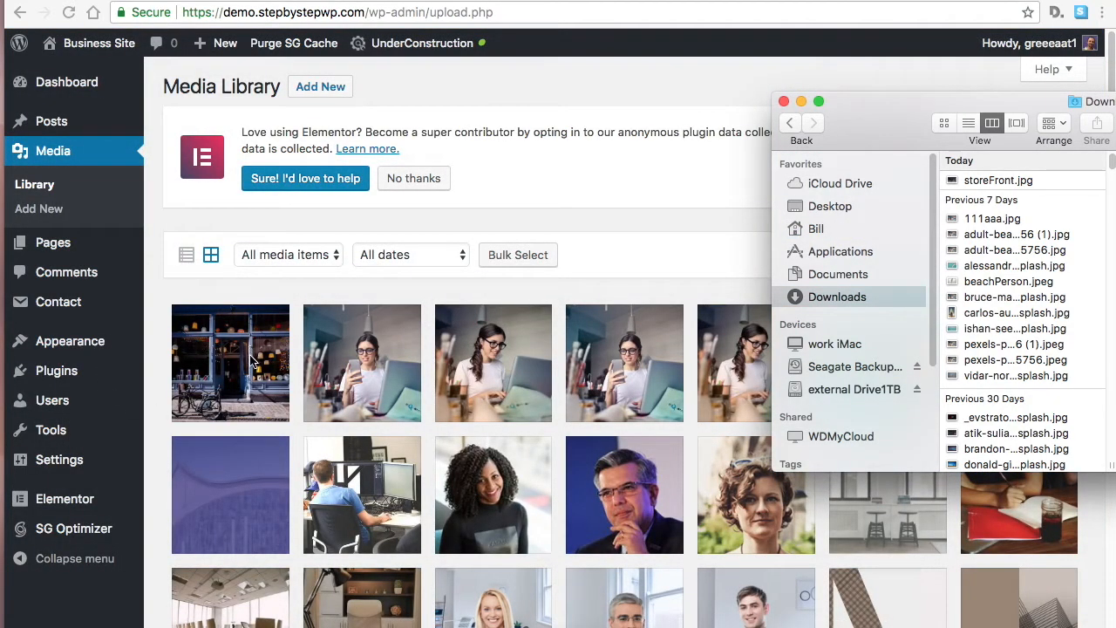
Give the uploaded storefront image the title "store Front" and the alt text "store front for our business".
{"action": "left_click", "coordinate": [253, 358]}
{"action": "left_click", "coordinate": [215, 396]}
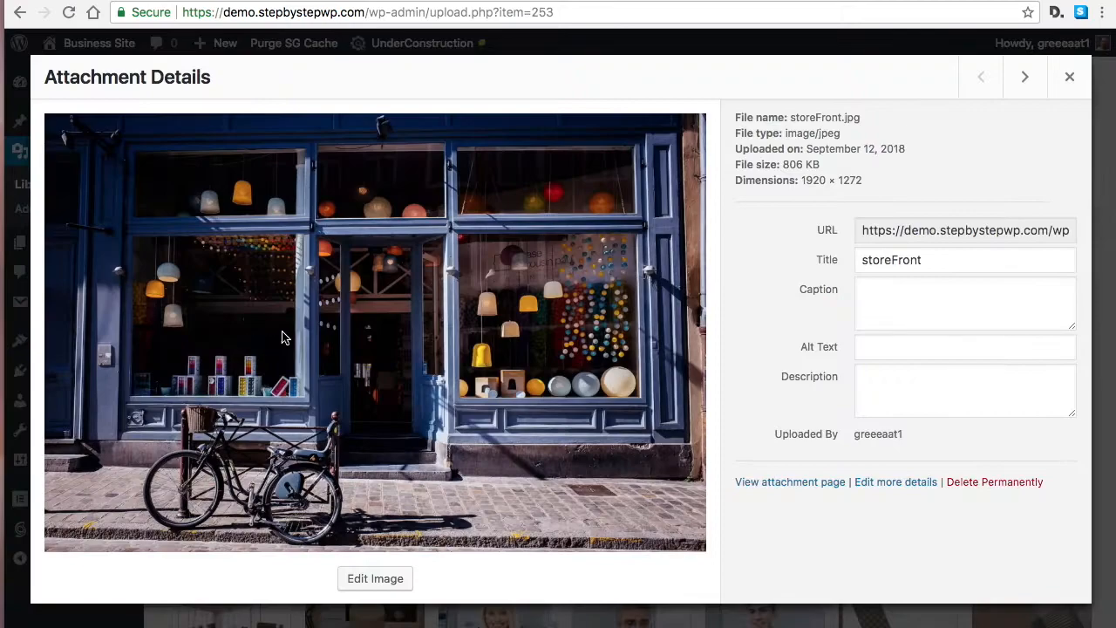
{"action": "left_click", "coordinate": [895, 261]}
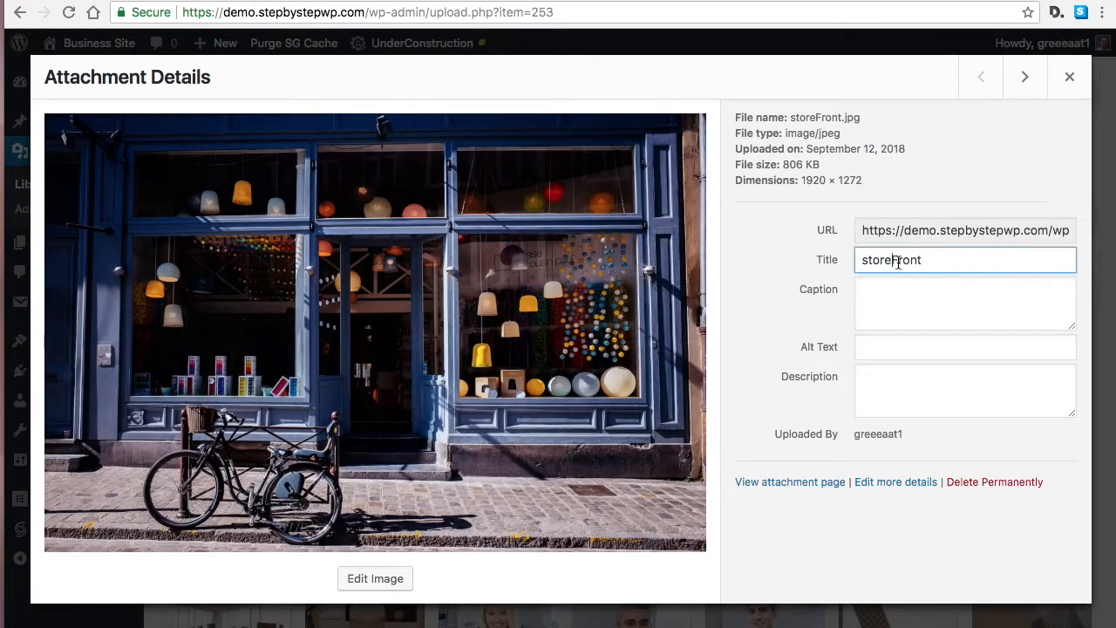
{"action": "left_click", "coordinate": [878, 354]}
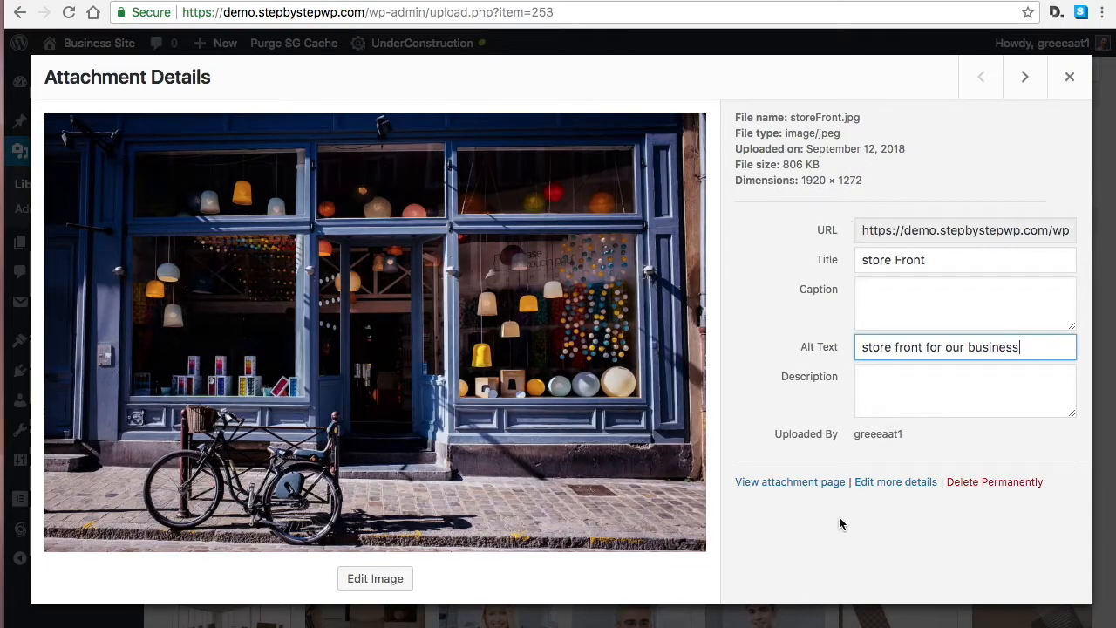
{"action": "left_click", "coordinate": [954, 379]}
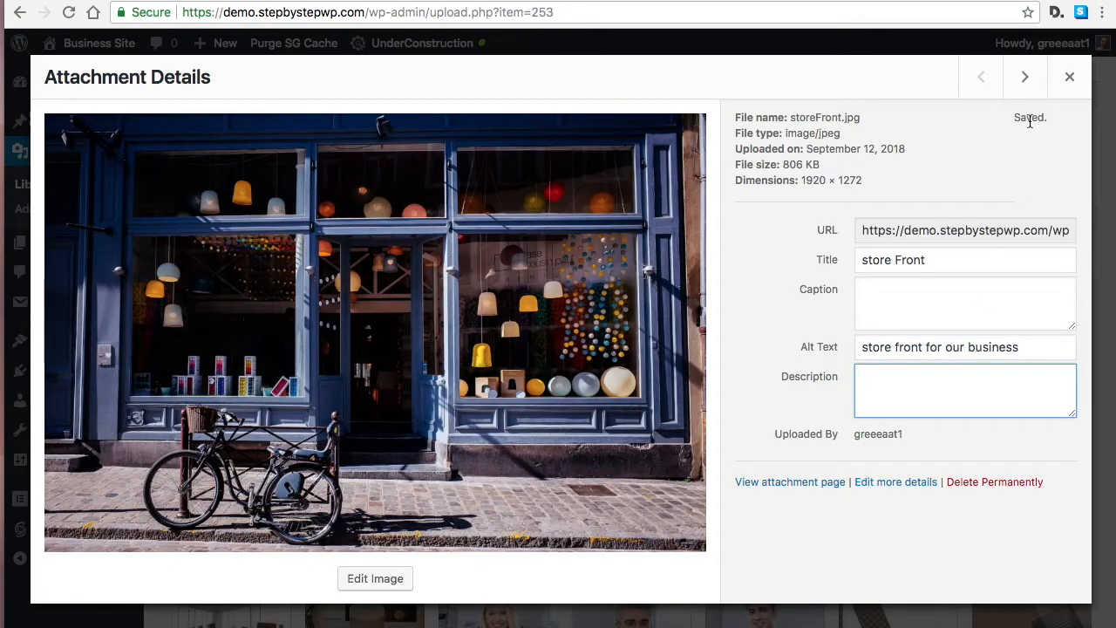
{"action": "left_click", "coordinate": [1070, 78]}
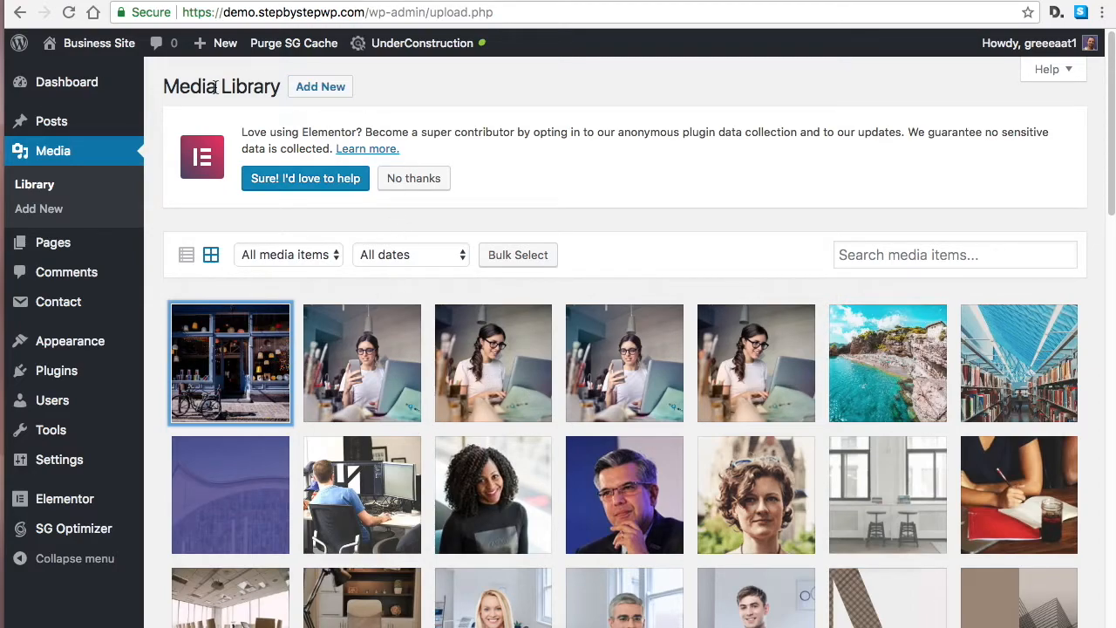
Open the About Us page in Elementor and bring up the hero section's background style settings.
{"action": "left_click", "coordinate": [180, 246]}
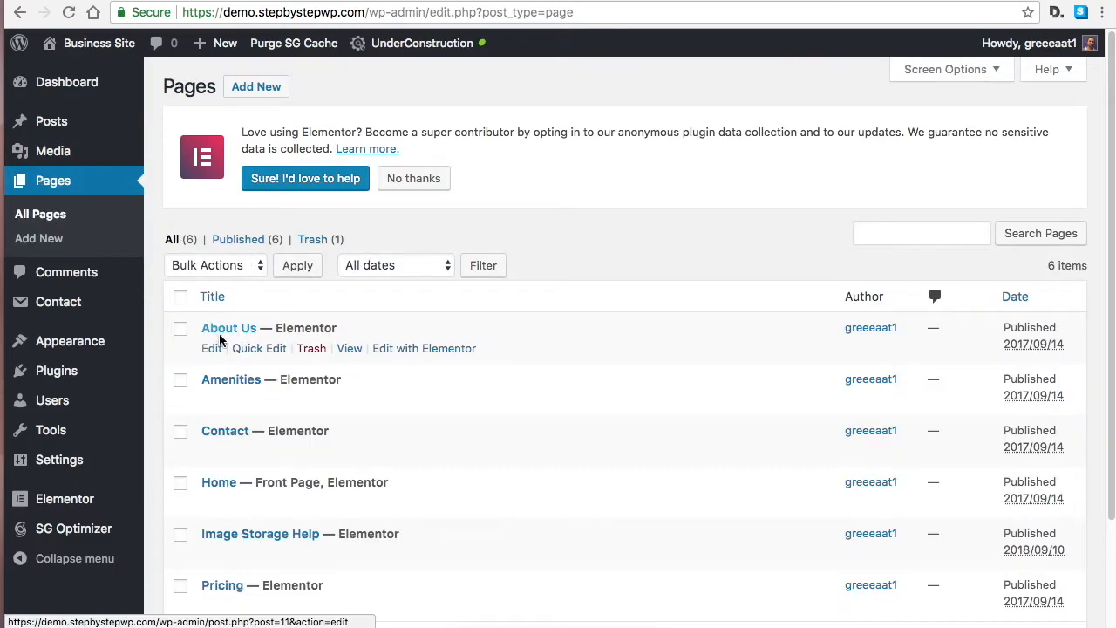
{"action": "left_click", "coordinate": [416, 349]}
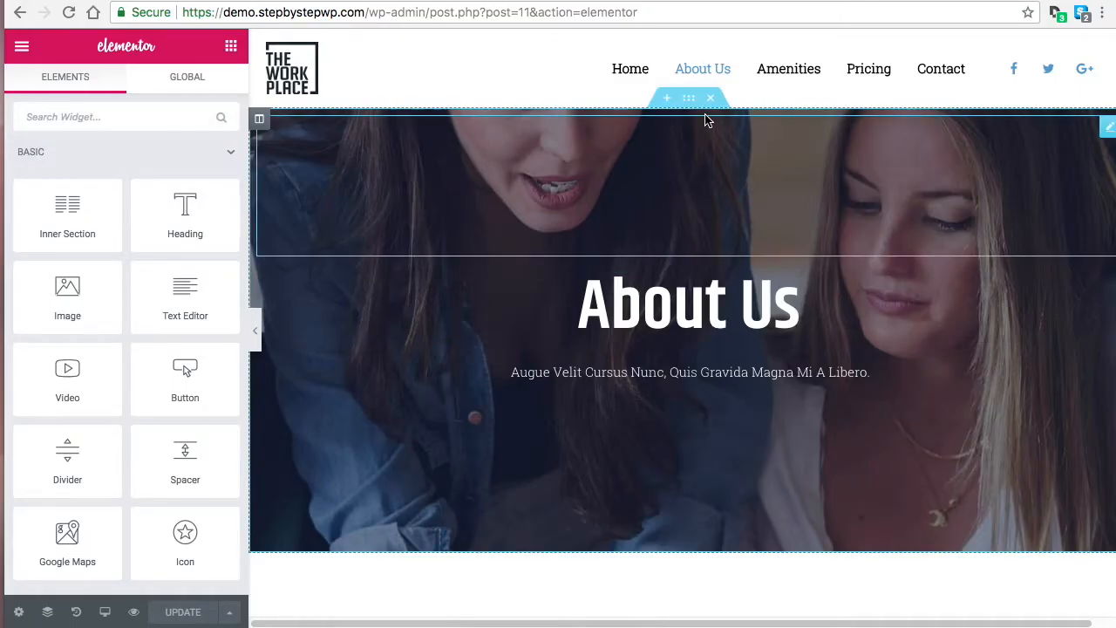
{"action": "right_click", "coordinate": [691, 101]}
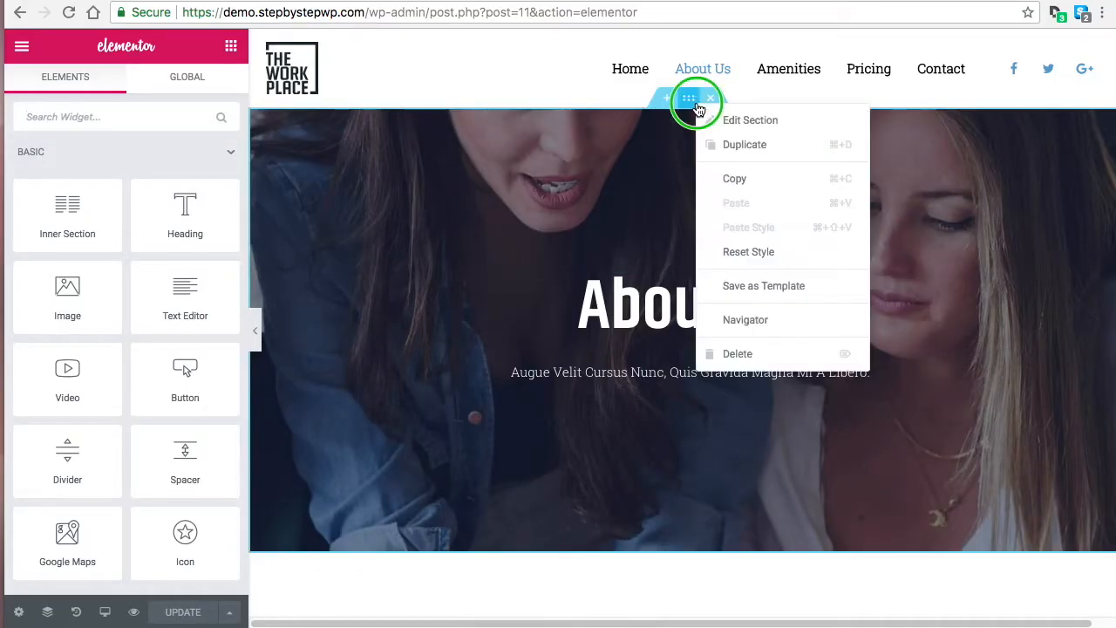
{"action": "left_click", "coordinate": [720, 117]}
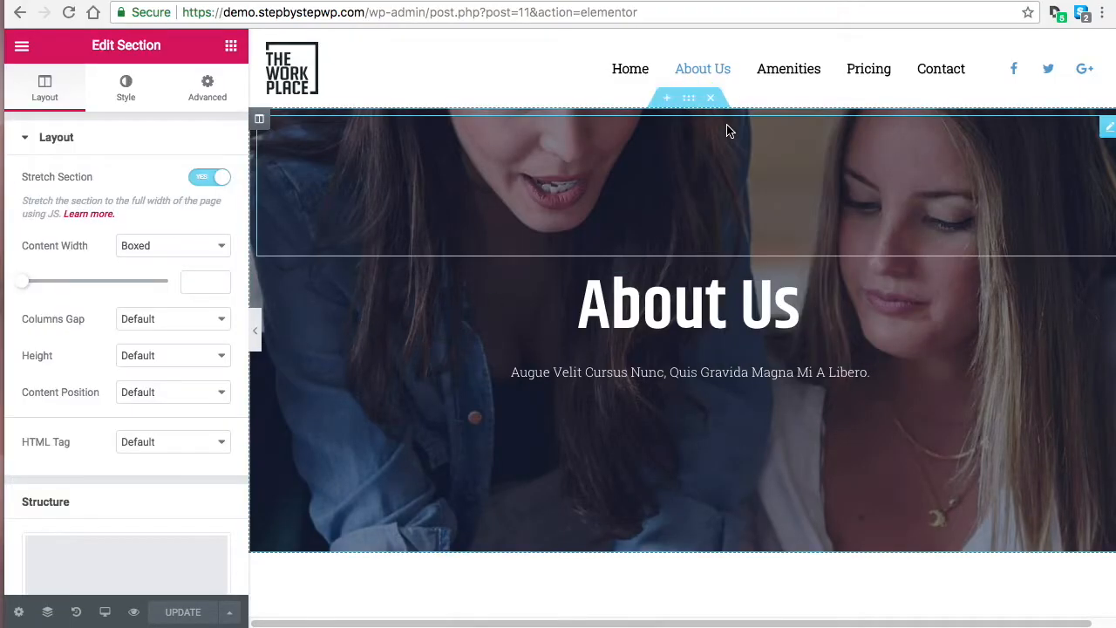
{"action": "left_click", "coordinate": [126, 91]}
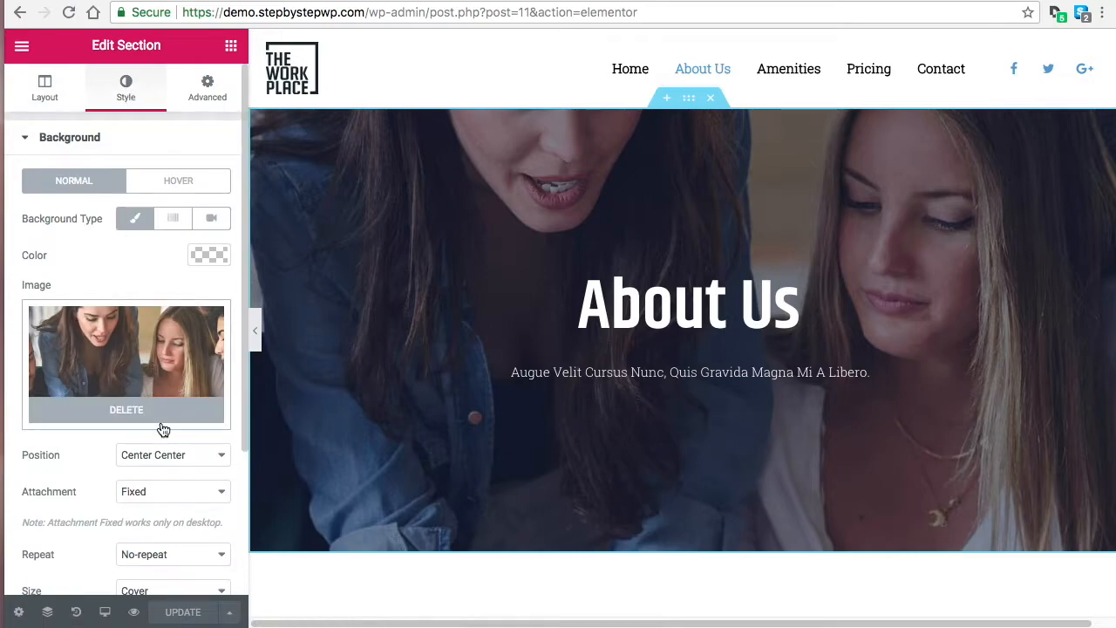
Replace the hero section's background image with the storefront photo from the Media Library and check it on the page.
{"action": "left_click", "coordinate": [155, 411]}
{"action": "left_click", "coordinate": [126, 365]}
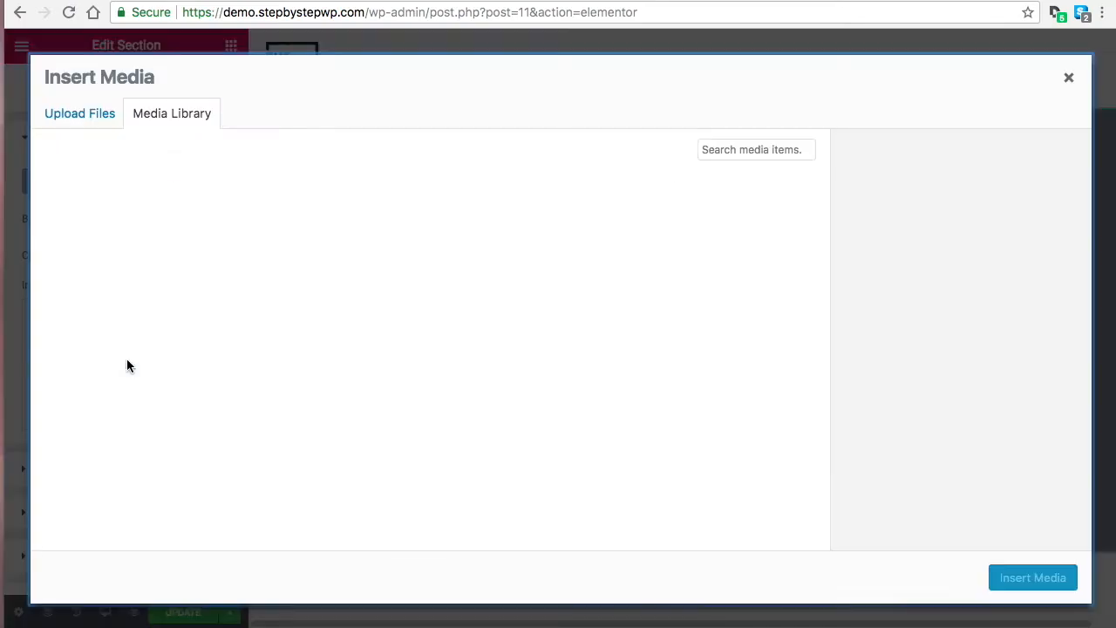
{"action": "left_click", "coordinate": [123, 237]}
{"action": "left_click", "coordinate": [1030, 575]}
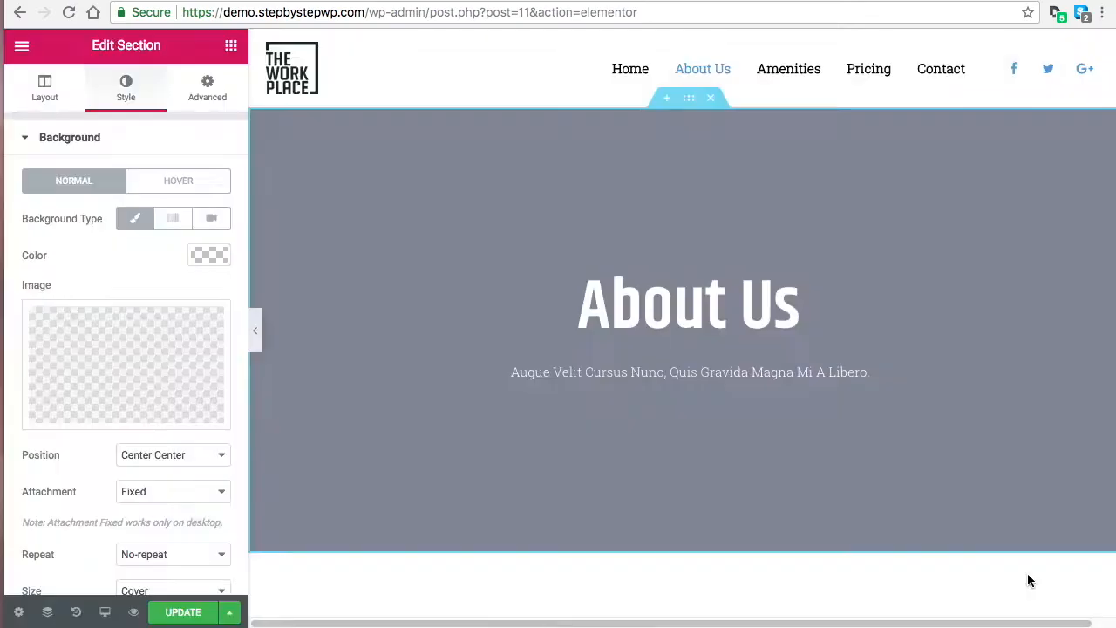
{"action": "scroll", "coordinate": [907, 353], "scroll_direction": "down", "scroll_amount": 2}
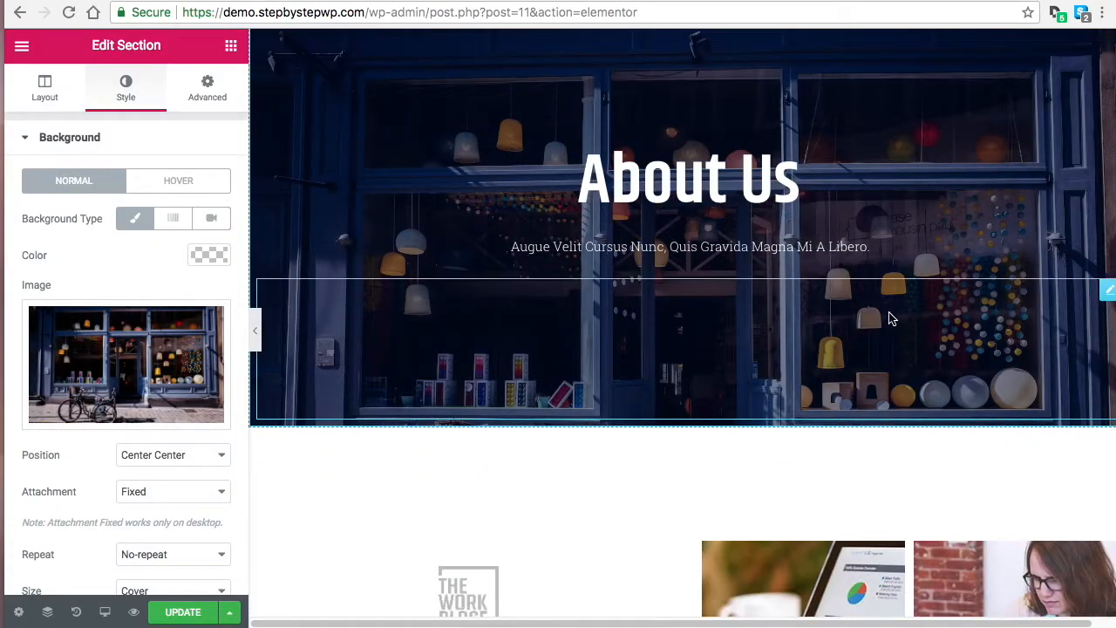
{"action": "scroll", "coordinate": [892, 317], "scroll_direction": "up", "scroll_amount": 2}
{"action": "scroll", "coordinate": [867, 264], "scroll_direction": "down", "scroll_amount": 2}
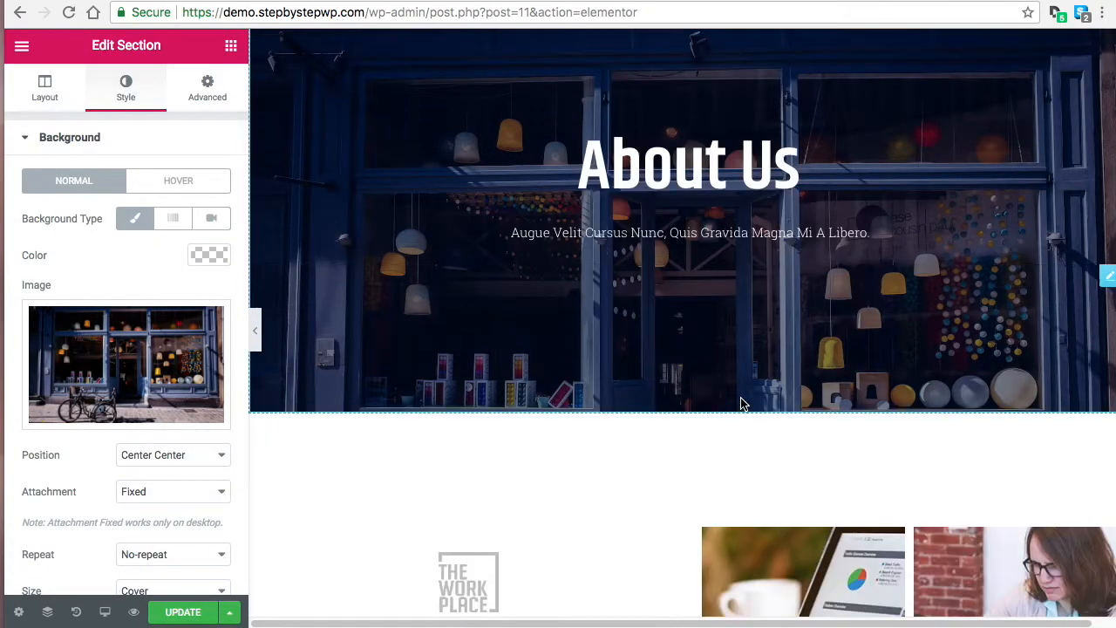
{"action": "scroll", "coordinate": [741, 406], "scroll_direction": "up", "scroll_amount": 3}
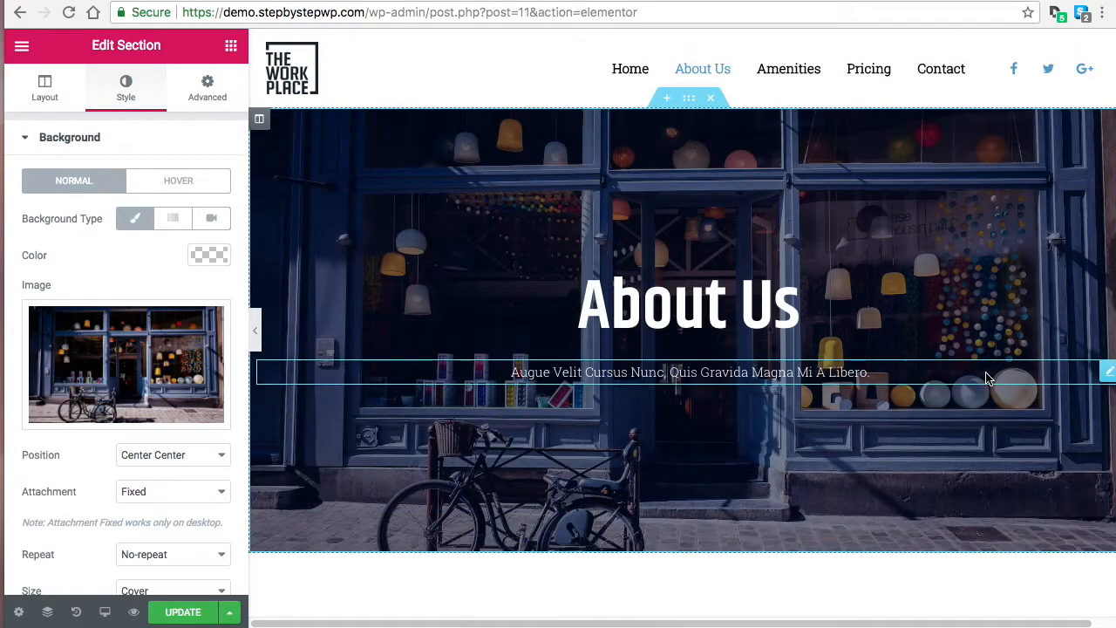
Shorten the hero heading to "About".
{"action": "left_click", "coordinate": [272, 274]}
{"action": "left_click", "coordinate": [127, 203]}
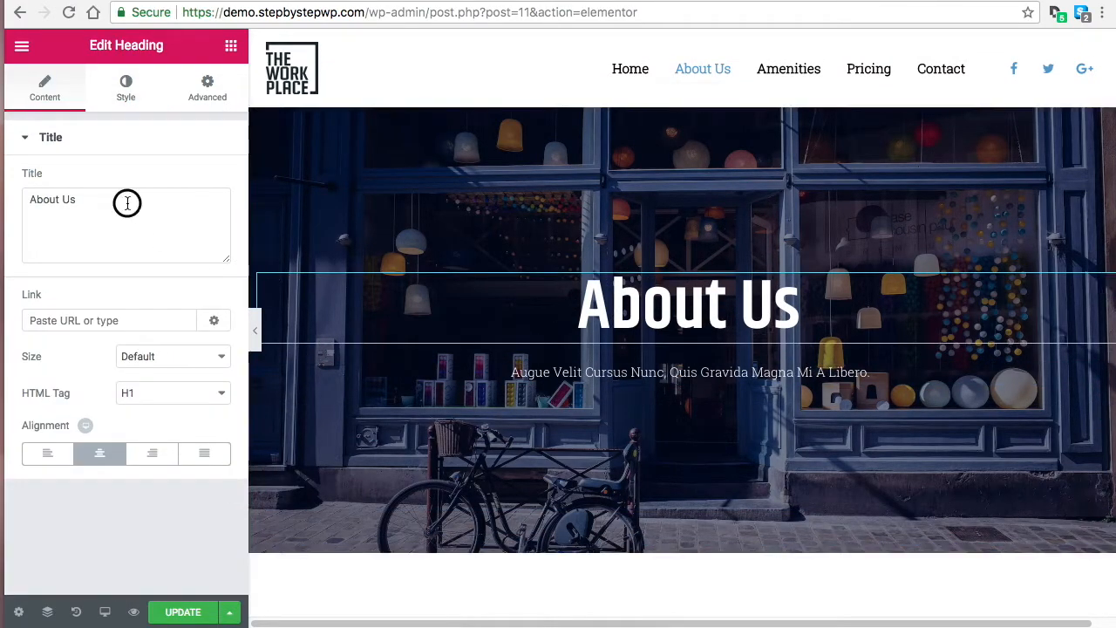
{"action": "key", "text": "BackSpace"}
{"action": "key", "text": "BackSpace"}
{"action": "key", "text": "BackSpace"}
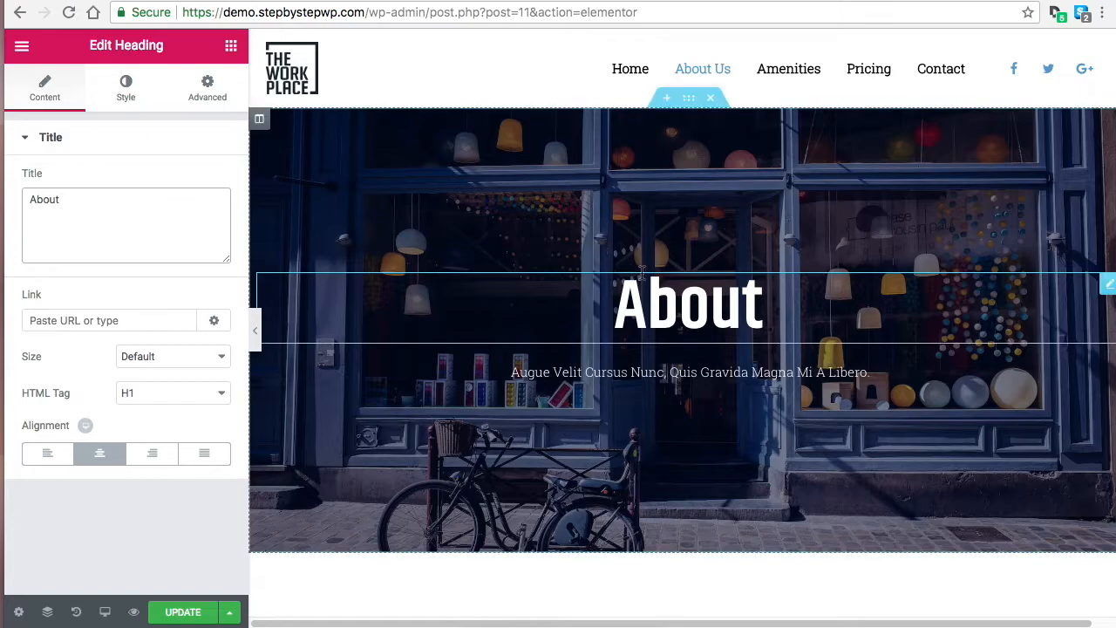
{"action": "scroll", "coordinate": [701, 321], "scroll_direction": "down", "scroll_amount": 3}
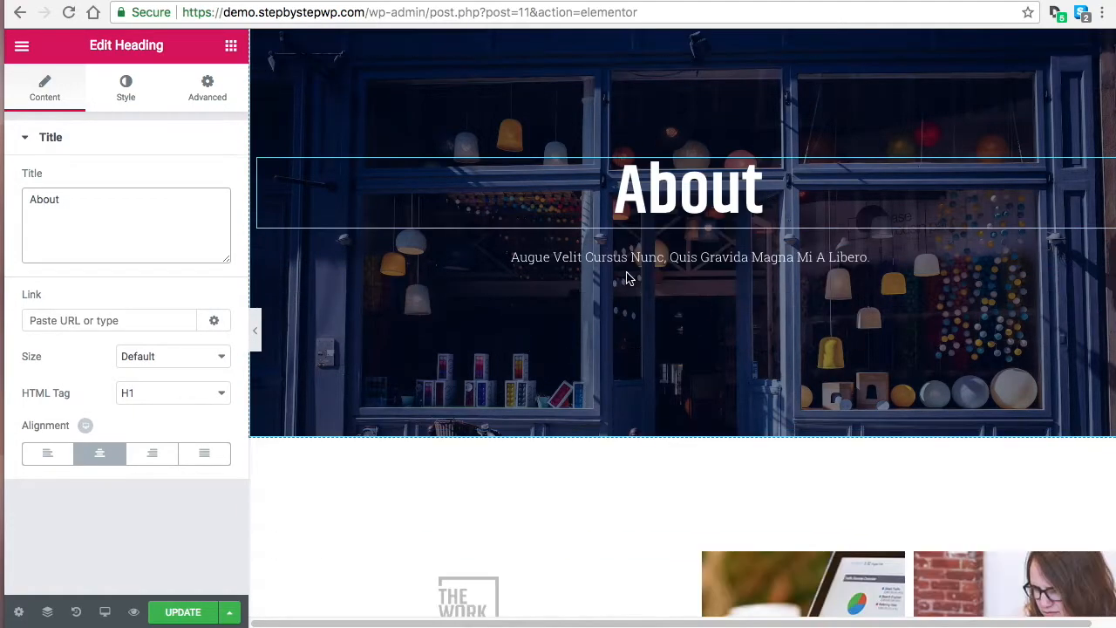
Open the hero subtitle and the "About Our Co-Working Place" image box for editing and review their content.
{"action": "left_click", "coordinate": [781, 258]}
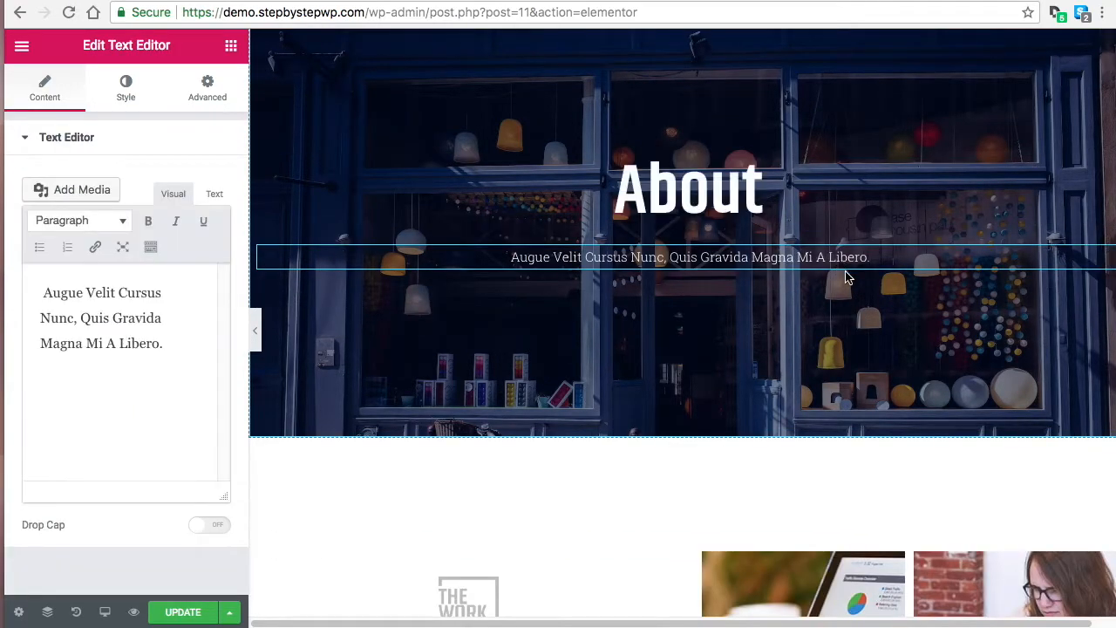
{"action": "scroll", "coordinate": [798, 331], "scroll_direction": "down", "scroll_amount": 4}
{"action": "scroll", "coordinate": [796, 331], "scroll_direction": "down", "scroll_amount": 2}
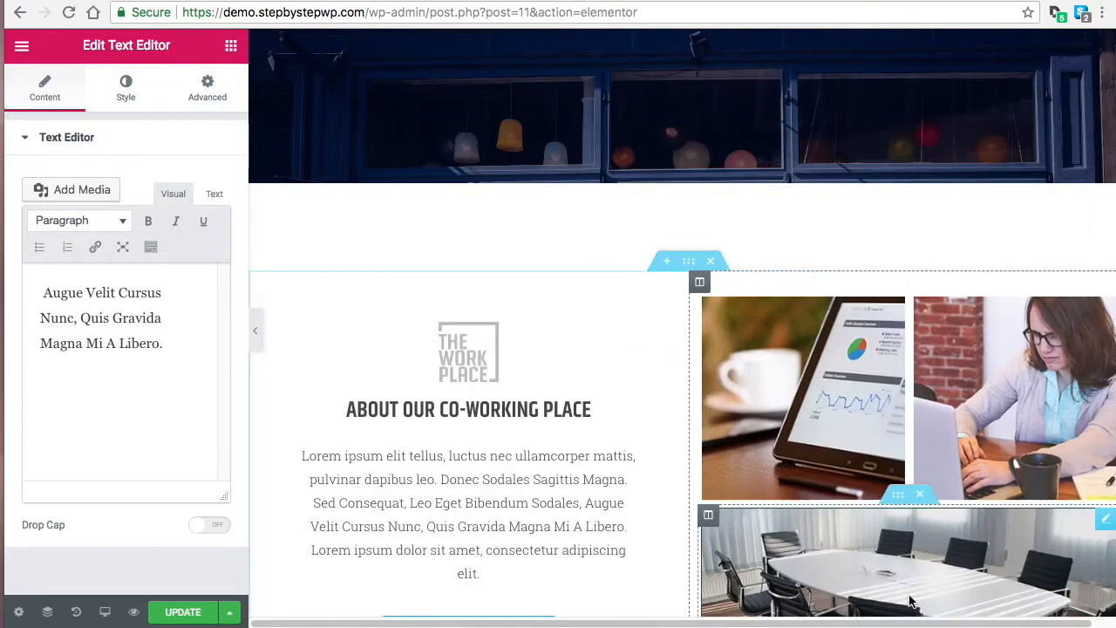
{"action": "left_click", "coordinate": [558, 462]}
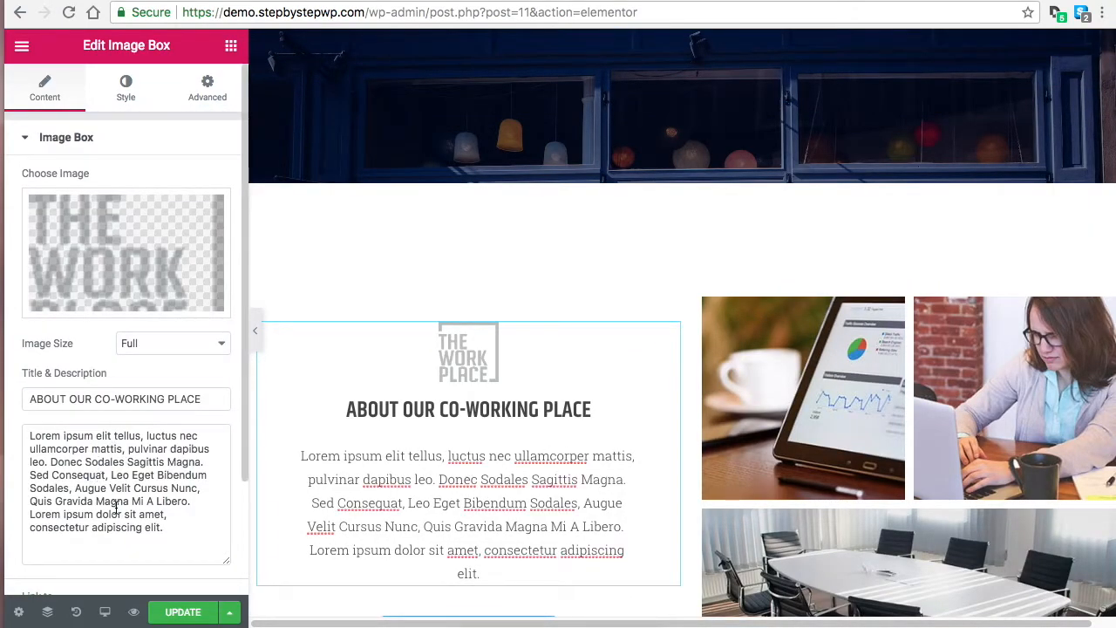
{"action": "scroll", "coordinate": [131, 488], "scroll_direction": "down", "scroll_amount": 3}
{"action": "scroll", "coordinate": [593, 454], "scroll_direction": "down", "scroll_amount": 4}
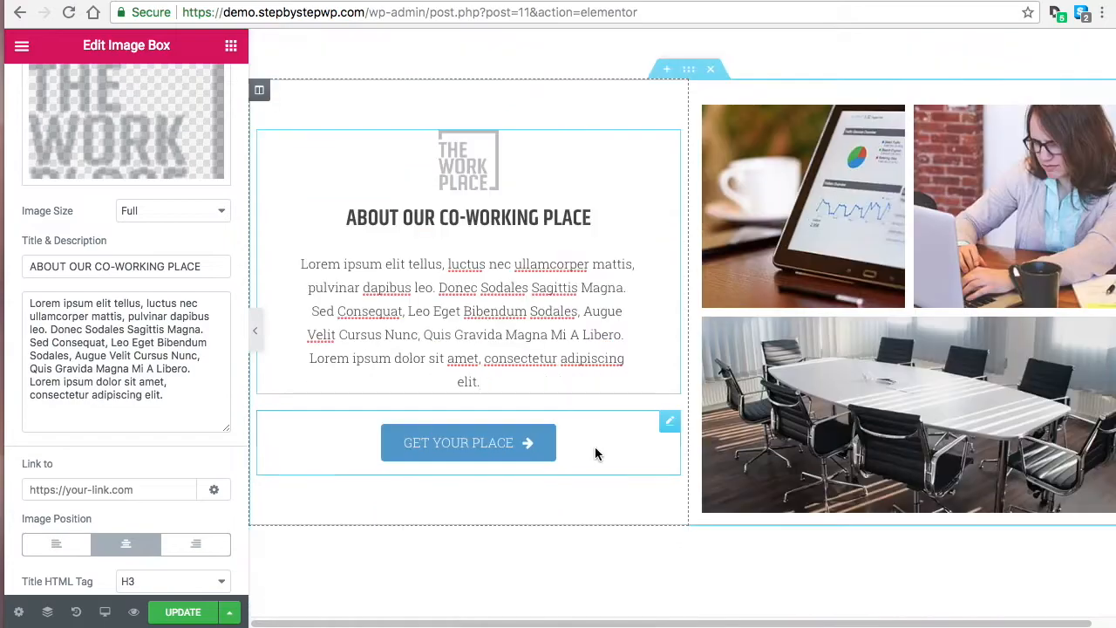
{"action": "scroll", "coordinate": [593, 454], "scroll_direction": "down", "scroll_amount": 4}
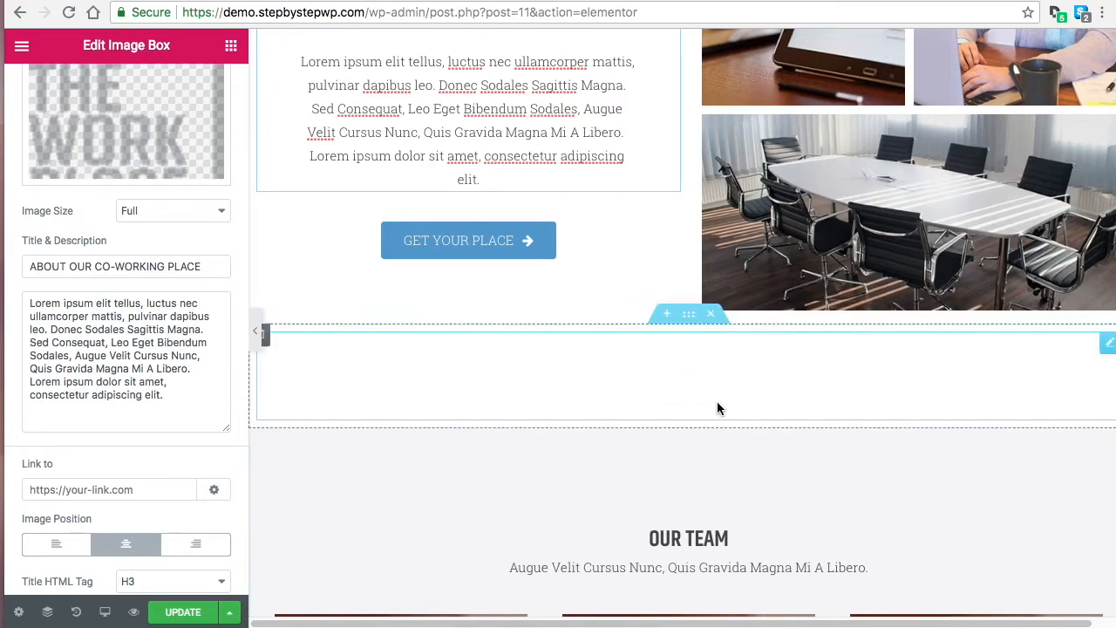
{"action": "scroll", "coordinate": [719, 409], "scroll_direction": "down", "scroll_amount": 1}
{"action": "left_click", "coordinate": [665, 391]}
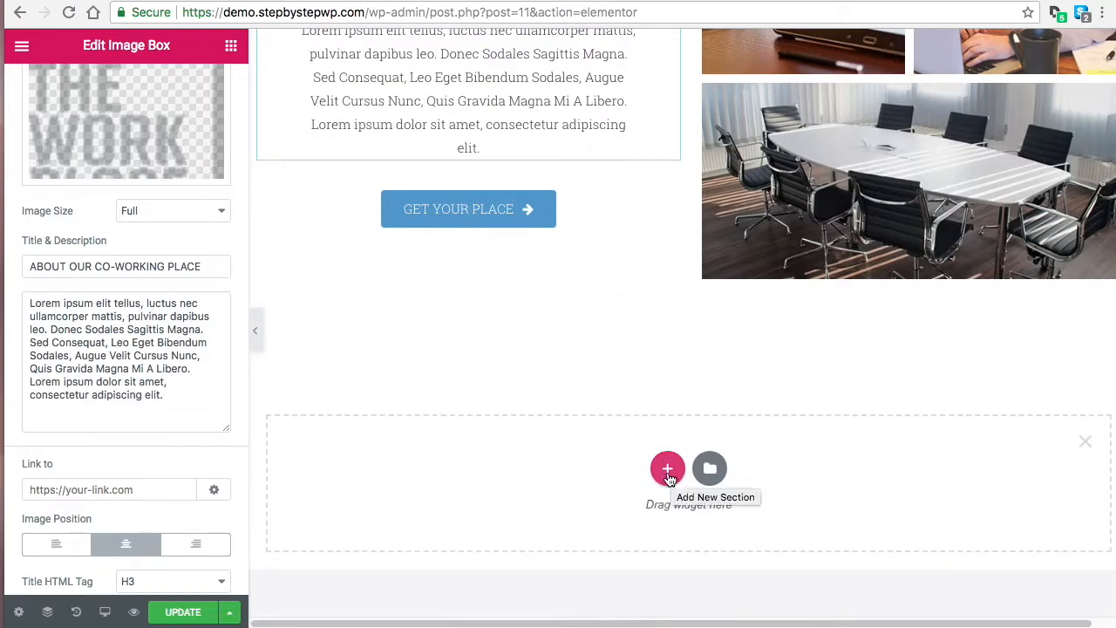
{"action": "scroll", "coordinate": [715, 391], "scroll_direction": "up", "scroll_amount": 3}
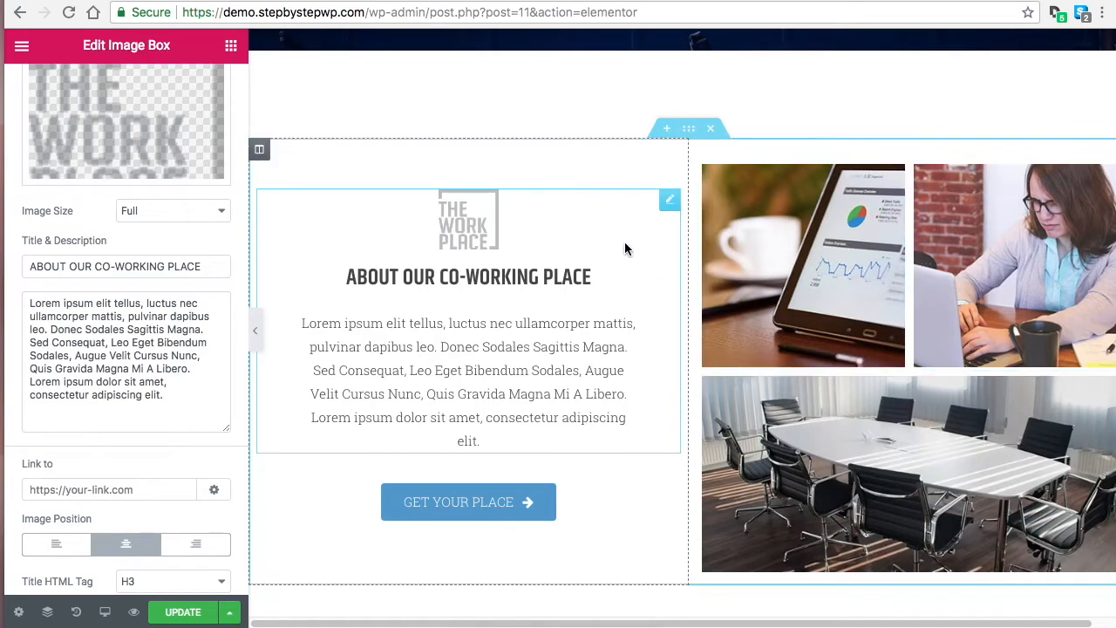
{"action": "scroll", "coordinate": [731, 281], "scroll_direction": "down", "scroll_amount": 4}
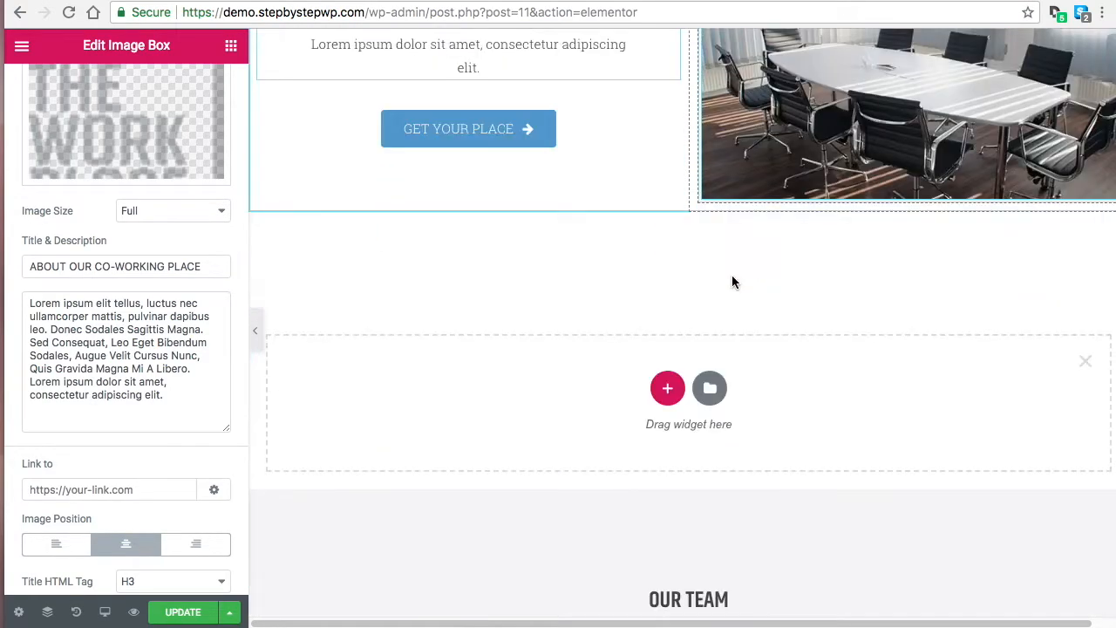
{"action": "left_click", "coordinate": [667, 391]}
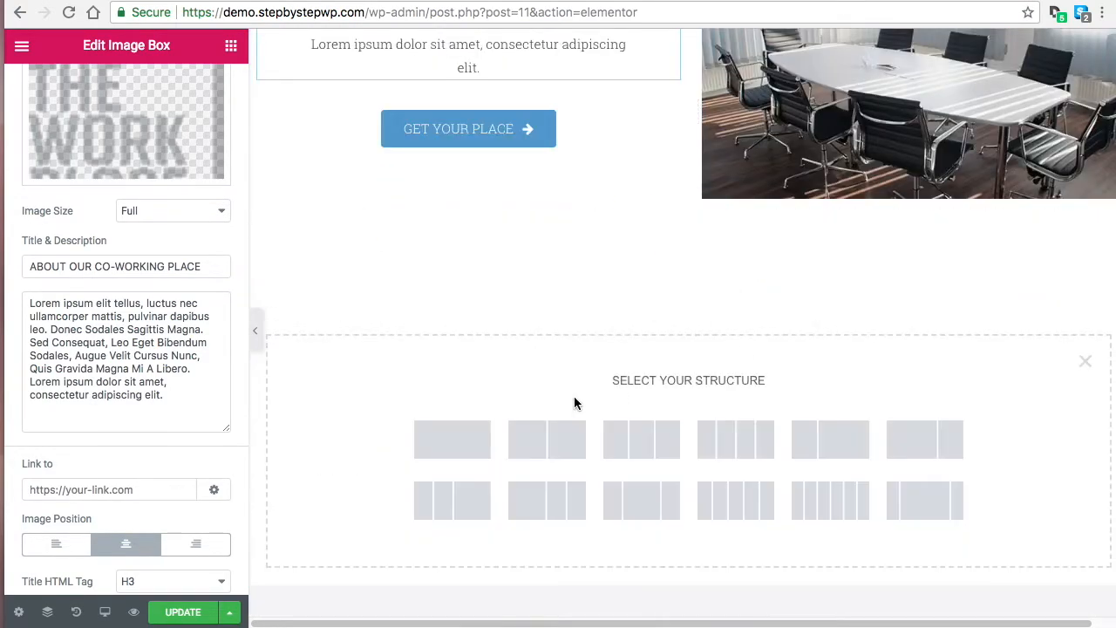
{"action": "left_click", "coordinate": [1085, 361]}
Duplicate the "About Our Co-Working Place" section and swap the copy's columns so its images precede the text.
{"action": "scroll", "coordinate": [833, 352], "scroll_direction": "up", "scroll_amount": 5}
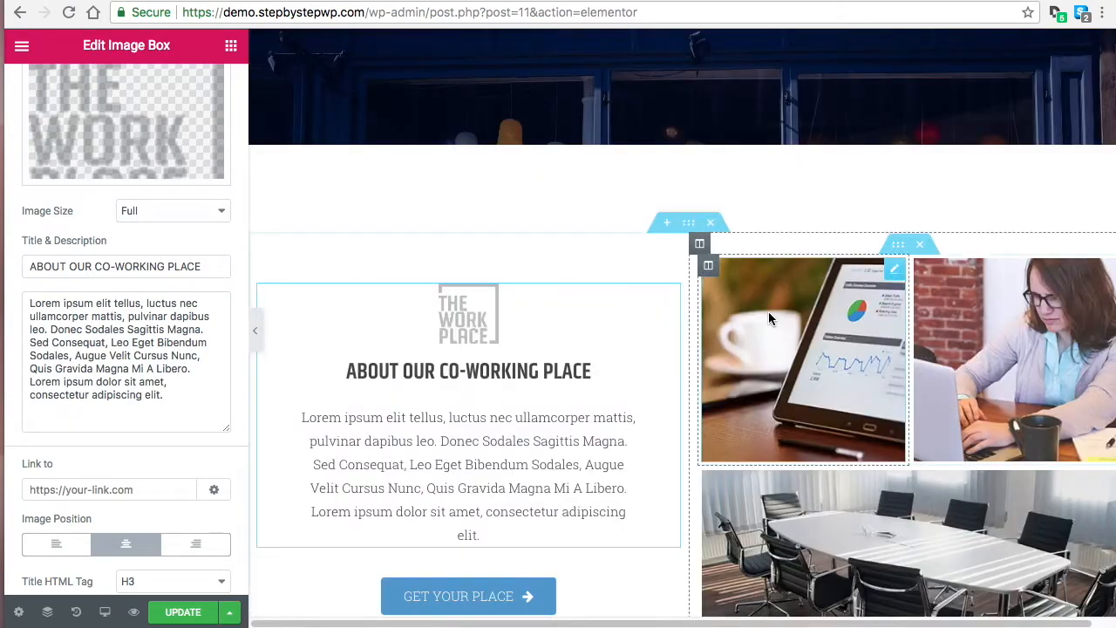
{"action": "right_click", "coordinate": [685, 227]}
{"action": "left_click", "coordinate": [721, 271]}
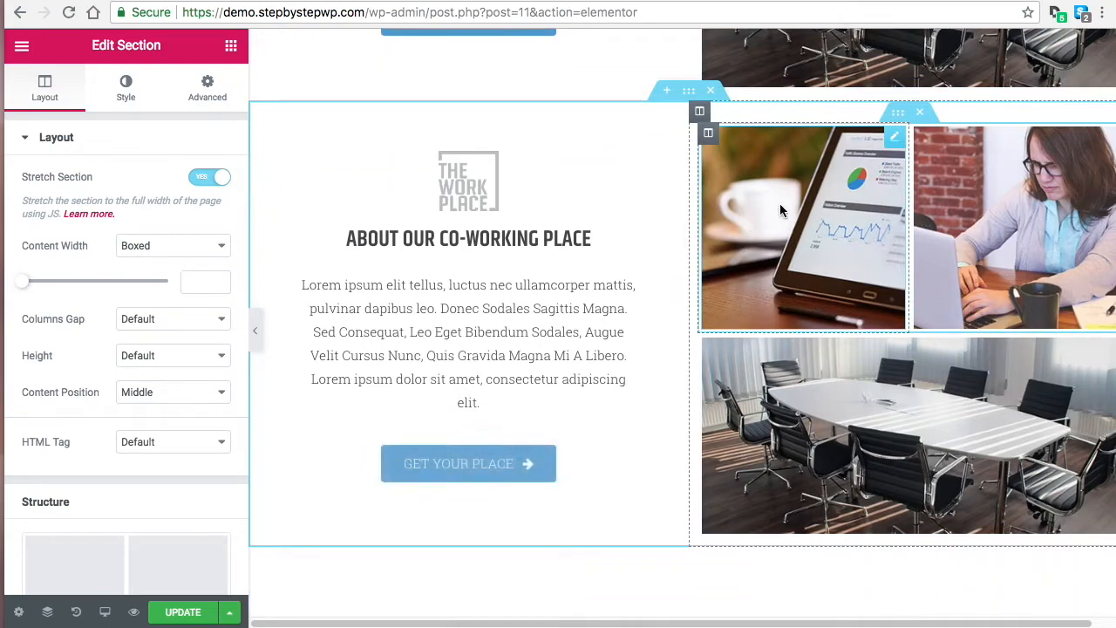
{"action": "left_click_drag", "start_coordinate": [700, 110], "coordinate": [291, 128]}
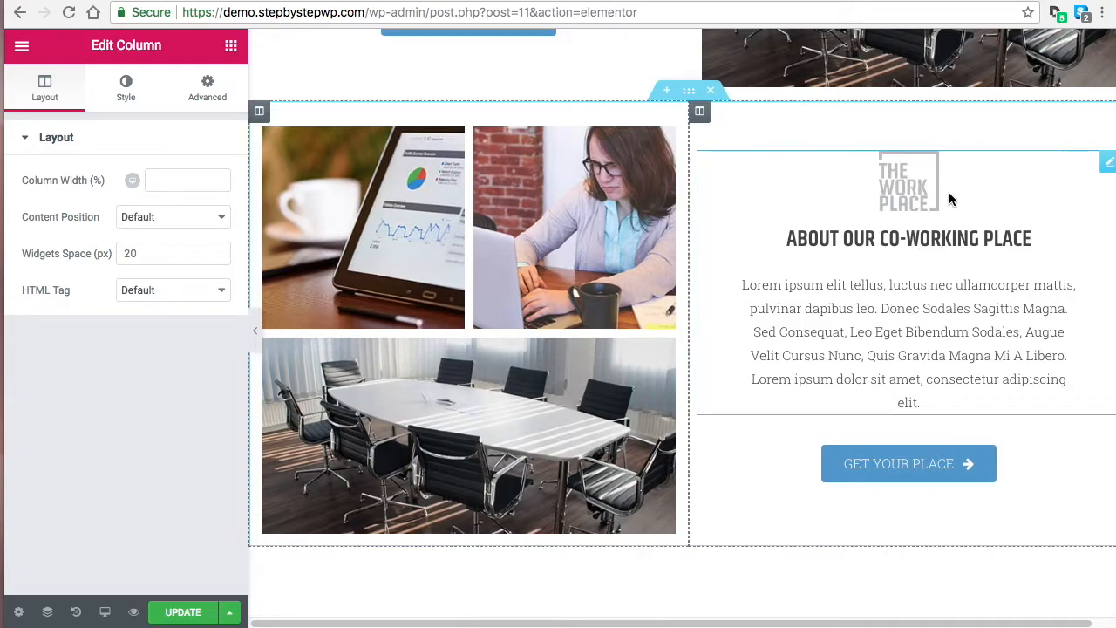
Add a Text Editor widget above the "Get Your Place" button in the duplicated section and delete its image box.
{"action": "left_click", "coordinate": [231, 46]}
{"action": "left_click_drag", "start_coordinate": [160, 276], "coordinate": [907, 431]}
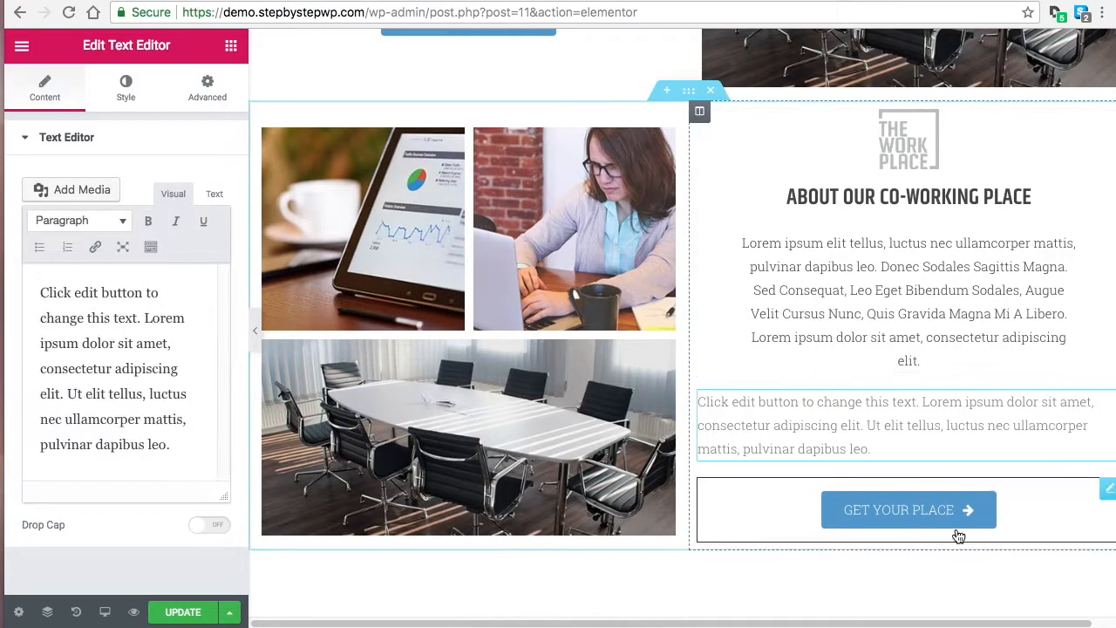
{"action": "left_click", "coordinate": [926, 268]}
{"action": "right_click", "coordinate": [1095, 122]}
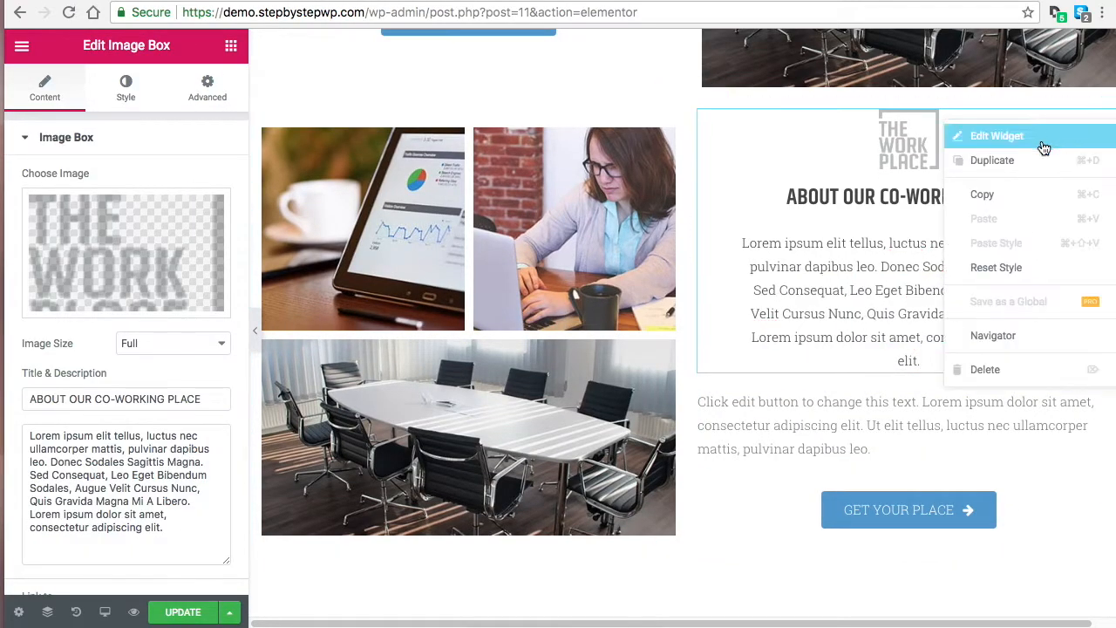
{"action": "left_click", "coordinate": [997, 369]}
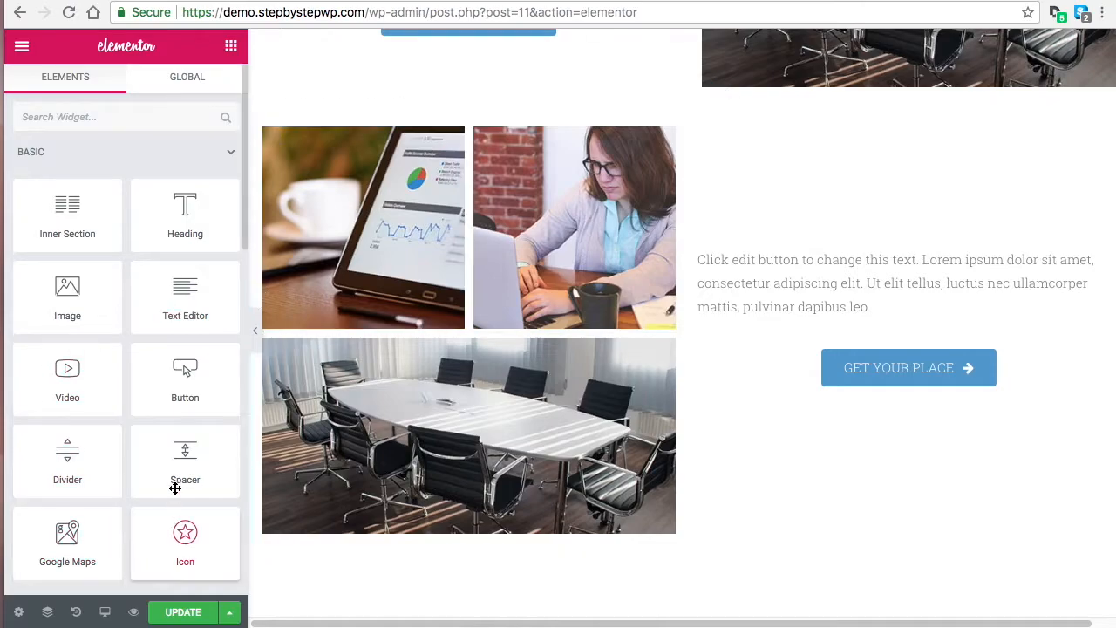
Add a Heading widget above the new text in the duplicated section.
{"action": "left_click_drag", "start_coordinate": [188, 222], "coordinate": [881, 254]}
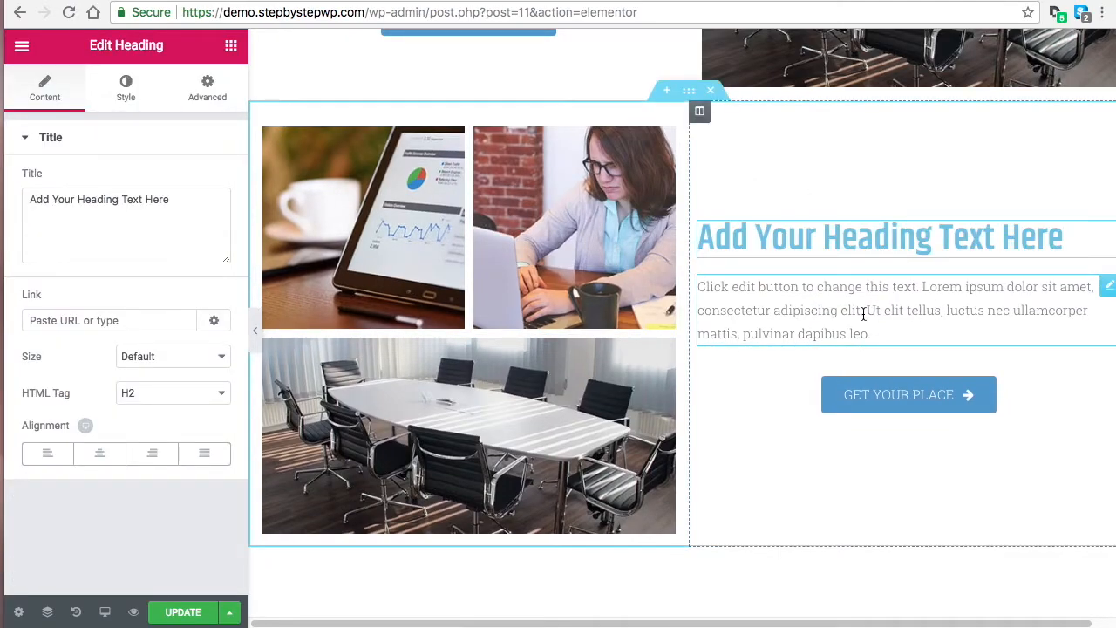
{"action": "left_click", "coordinate": [230, 45]}
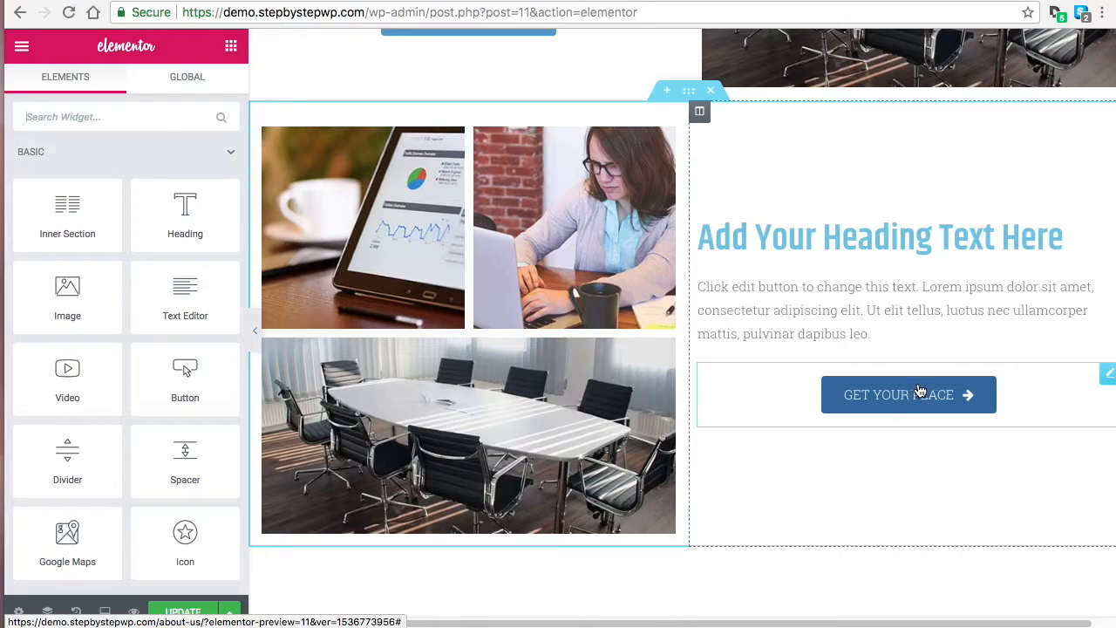
{"action": "scroll", "coordinate": [915, 389], "scroll_direction": "up", "scroll_amount": 2}
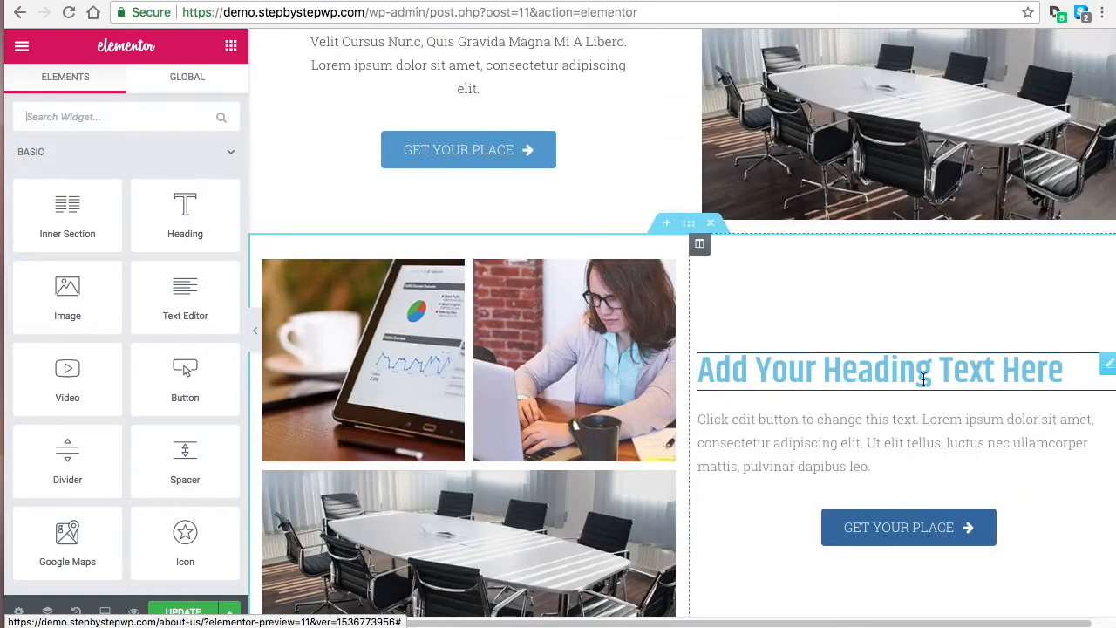
{"action": "scroll", "coordinate": [920, 376], "scroll_direction": "down", "scroll_amount": 2}
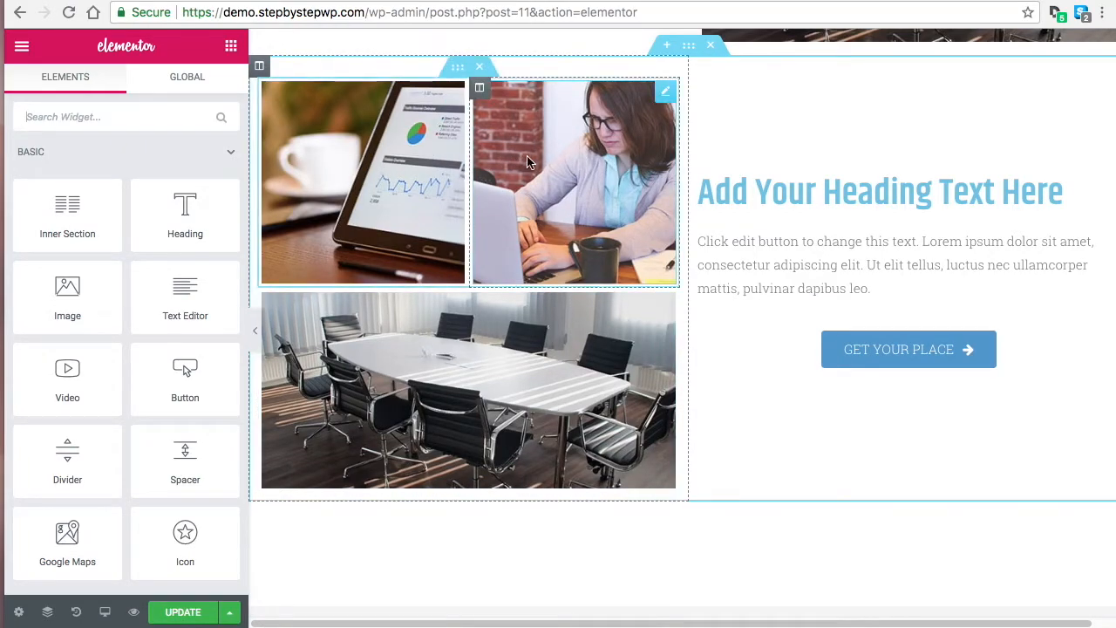
Remove the photo of the woman at the laptop from its image widget in the duplicated section.
{"action": "scroll", "coordinate": [524, 209], "scroll_direction": "up", "scroll_amount": 1}
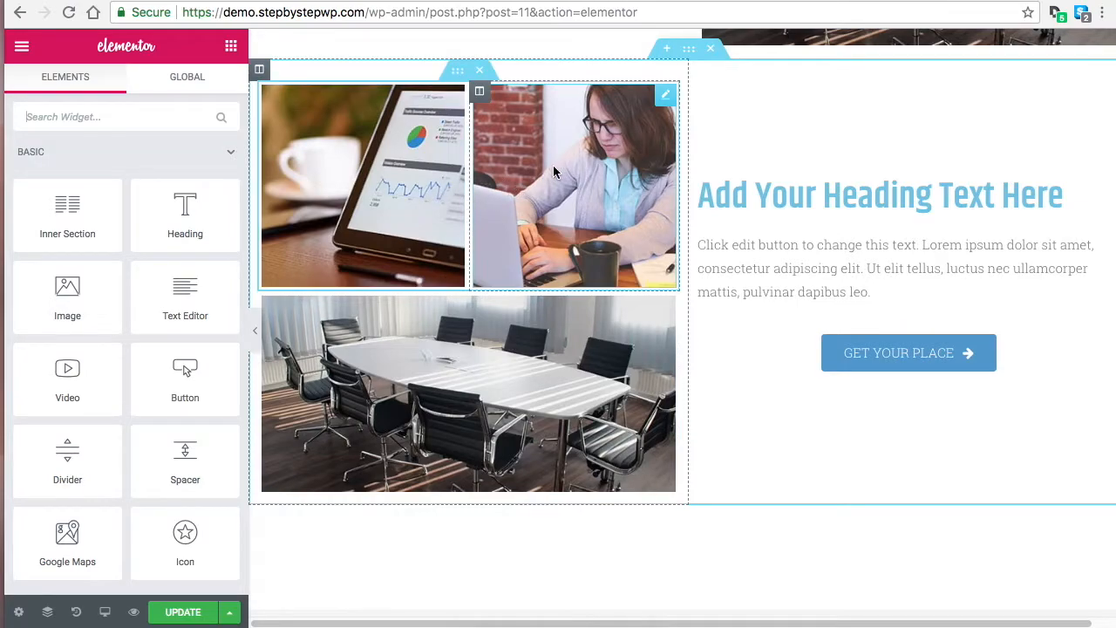
{"action": "left_click", "coordinate": [665, 94]}
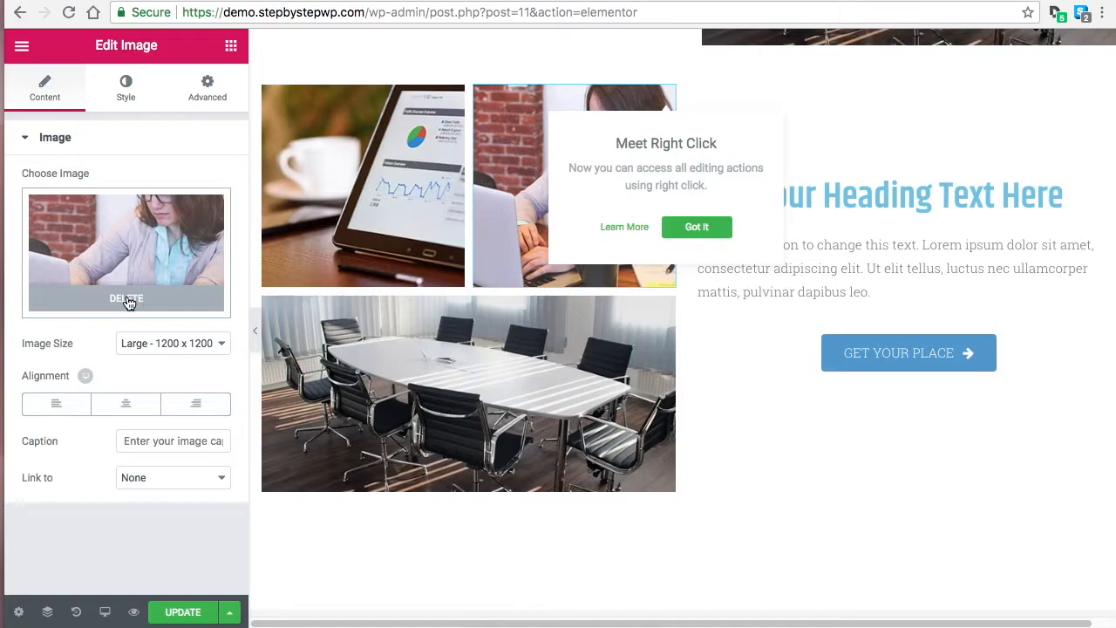
{"action": "left_click", "coordinate": [155, 299]}
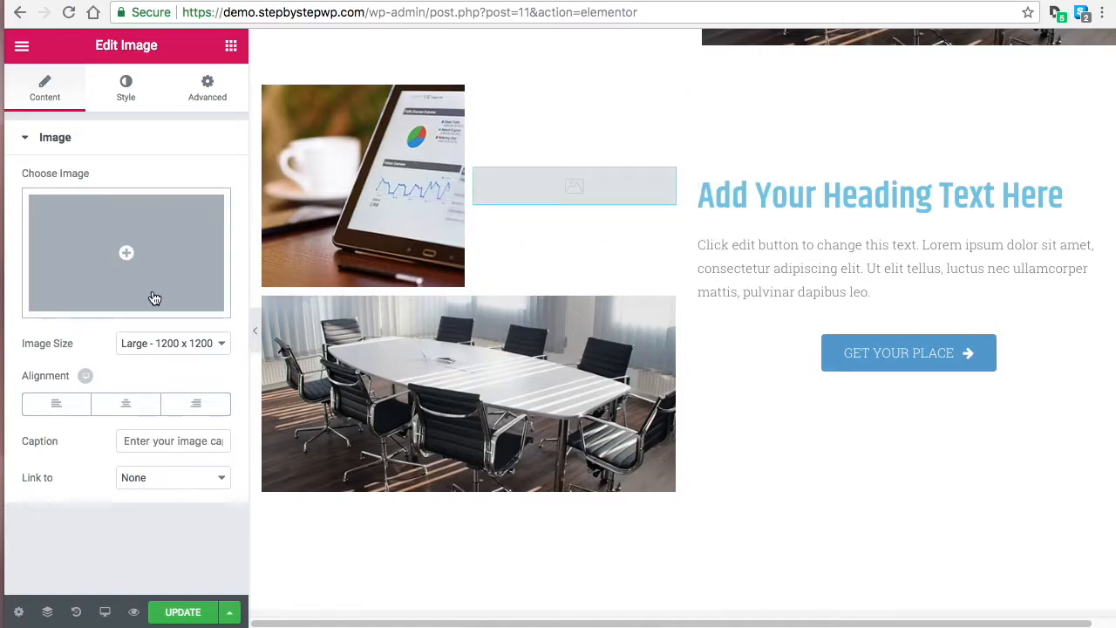
Insert the photo of the woman looking down at her laptop into the empty image widget and update the page.
{"action": "left_click", "coordinate": [129, 256]}
{"action": "left_click", "coordinate": [357, 236]}
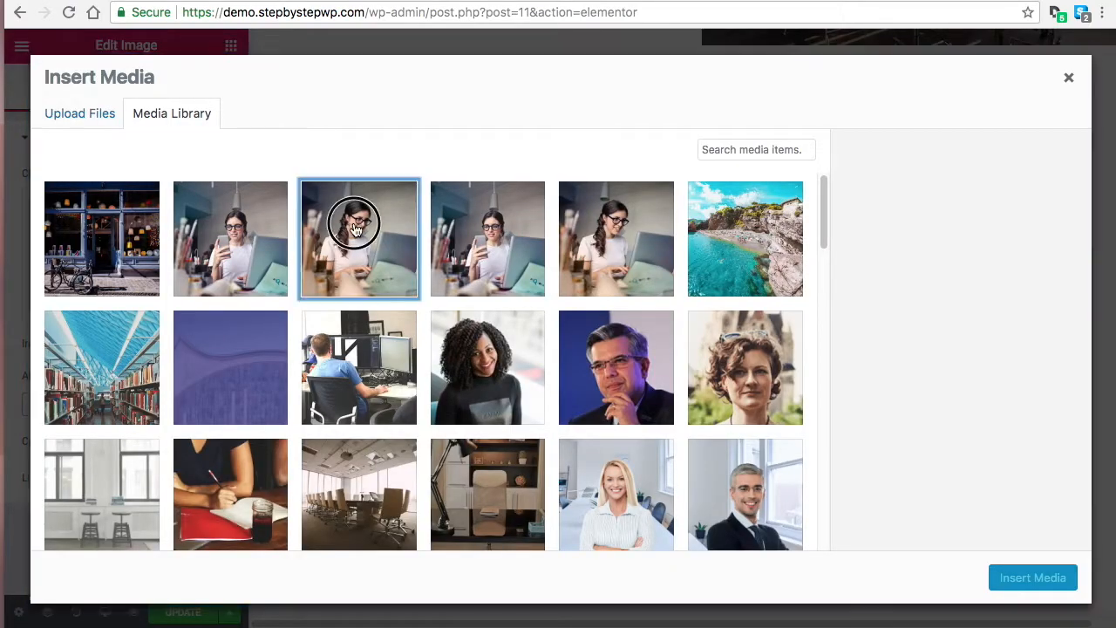
{"action": "left_click", "coordinate": [1035, 579]}
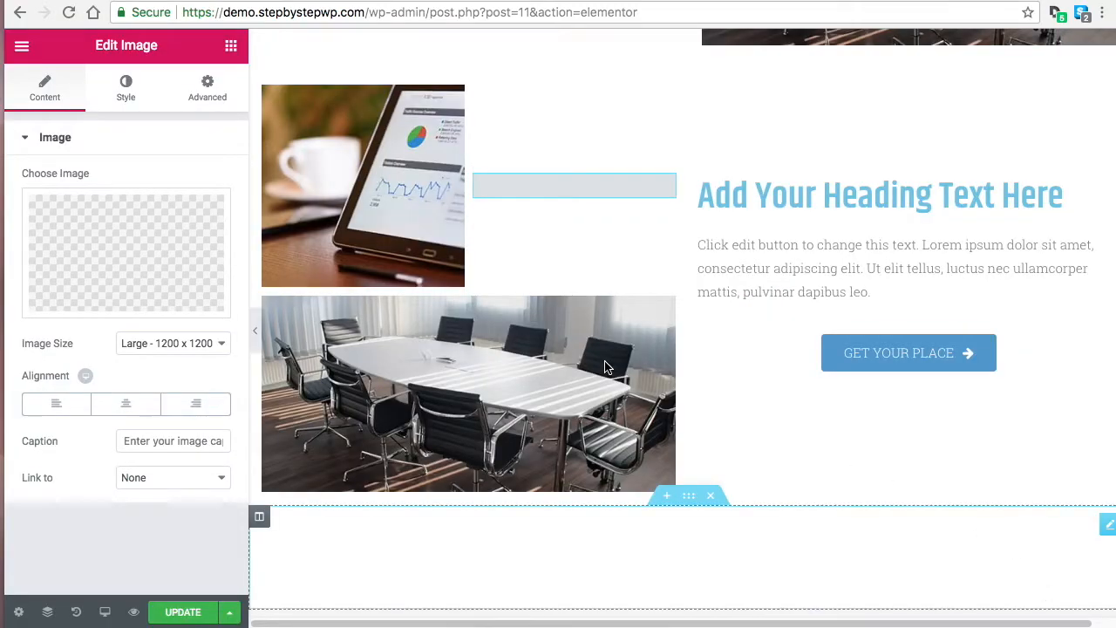
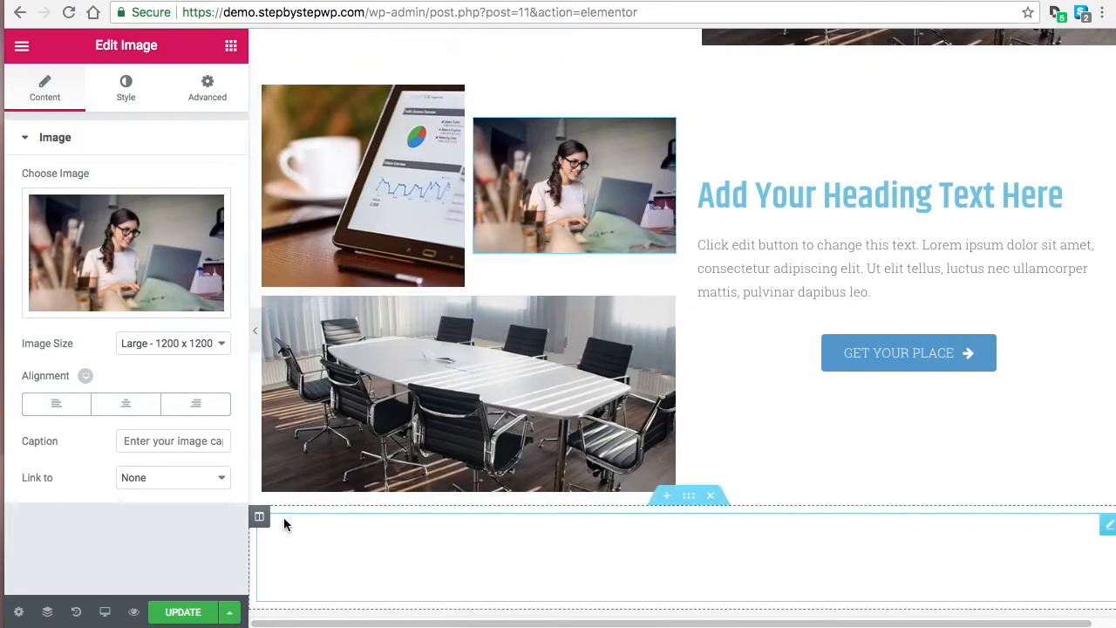
{"action": "left_click", "coordinate": [183, 611]}
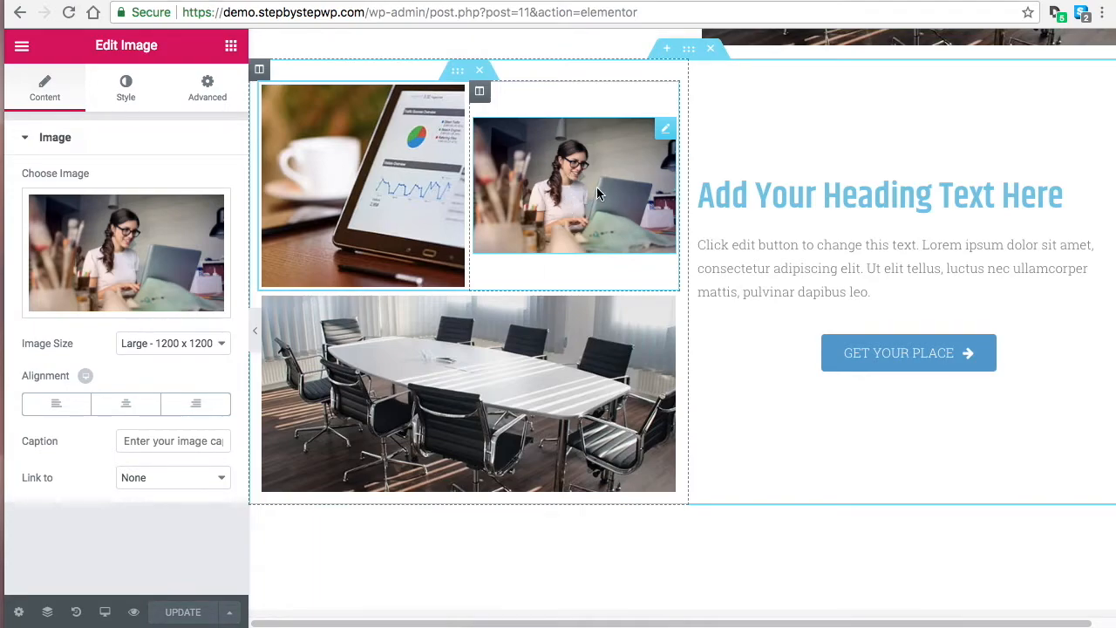
Exit to the dashboard and open the photo 111aaa.jpg of the woman holding a phone for editing from the Media Library.
{"action": "left_click", "coordinate": [22, 46]}
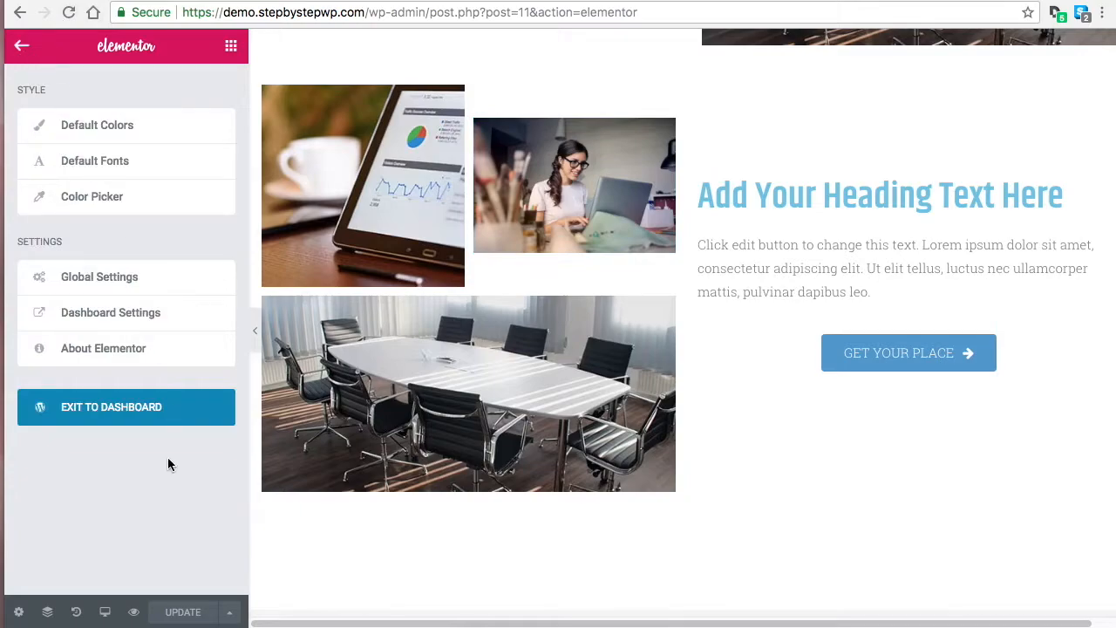
{"action": "left_click", "coordinate": [145, 418]}
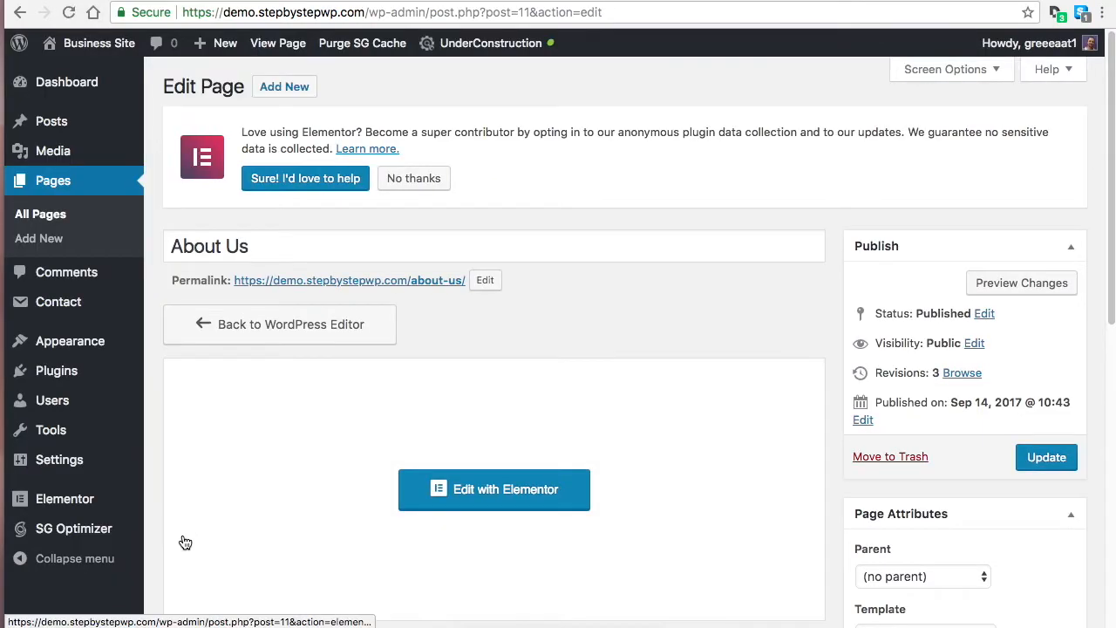
{"action": "left_click", "coordinate": [54, 157]}
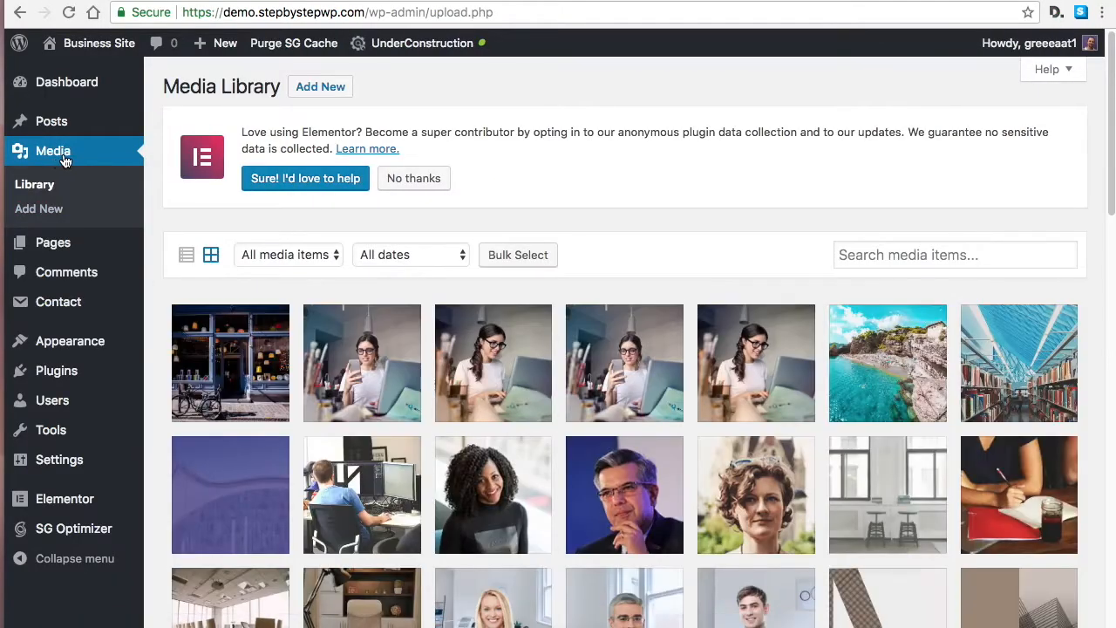
{"action": "left_click", "coordinate": [364, 373]}
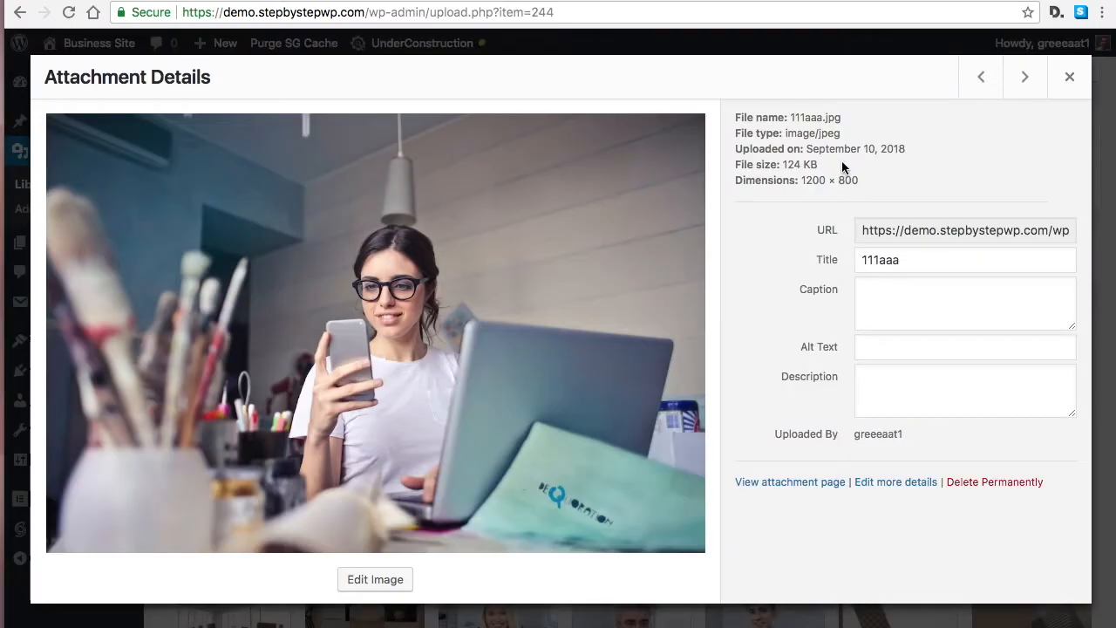
{"action": "left_click", "coordinate": [399, 580]}
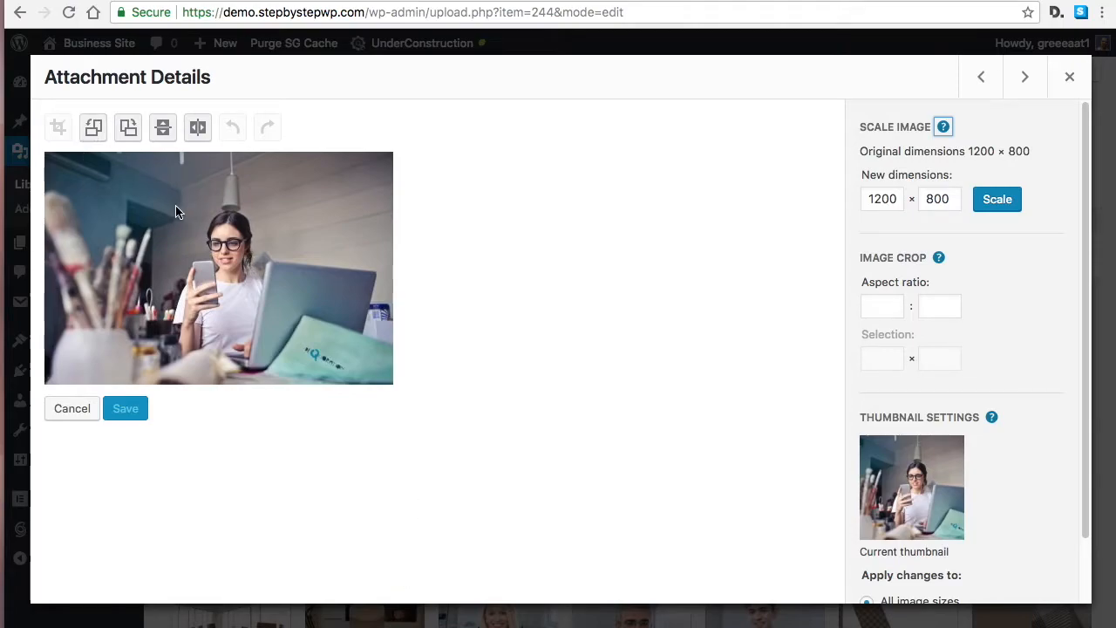
Mark a crop area of about 495 × 477 px around the woman and set the crop aspect ratio to 1:1.
{"action": "left_click_drag", "start_coordinate": [159, 200], "coordinate": [303, 338]}
{"action": "left_click", "coordinate": [868, 305]}
{"action": "type", "text": "1"}
{"action": "left_click", "coordinate": [959, 305]}
{"action": "type", "text": "1"}
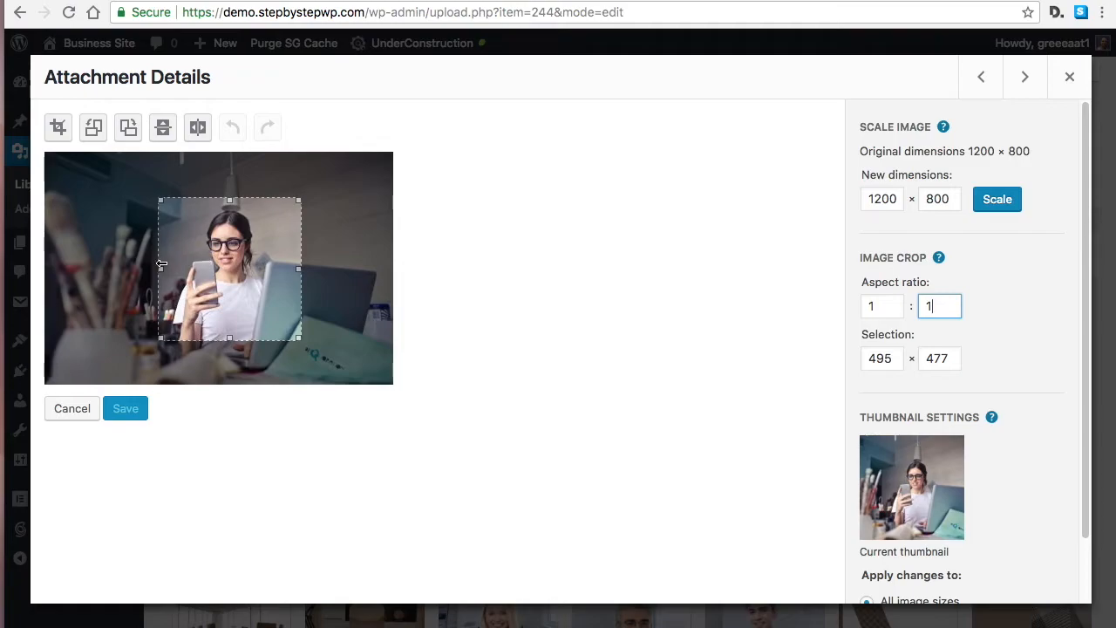
Enlarge the square crop selection to about 630 × 630 px and reposition it to frame the woman and her laptop.
{"action": "left_click_drag", "start_coordinate": [248, 273], "coordinate": [238, 273]}
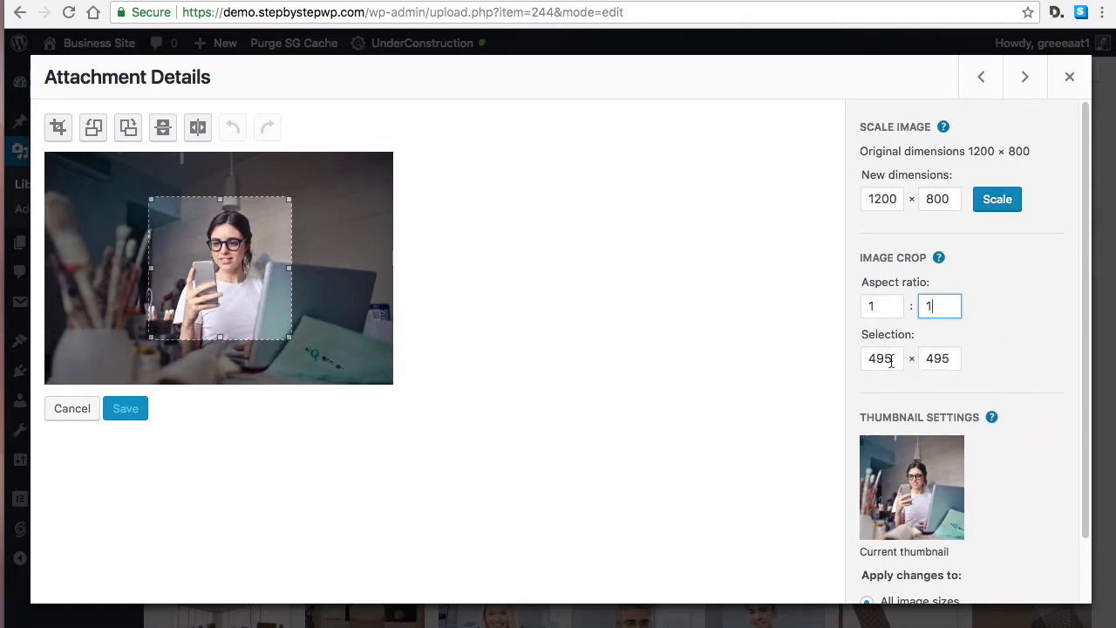
{"action": "left_click_drag", "start_coordinate": [290, 336], "coordinate": [318, 355]}
{"action": "left_click_drag", "start_coordinate": [262, 311], "coordinate": [249, 296]}
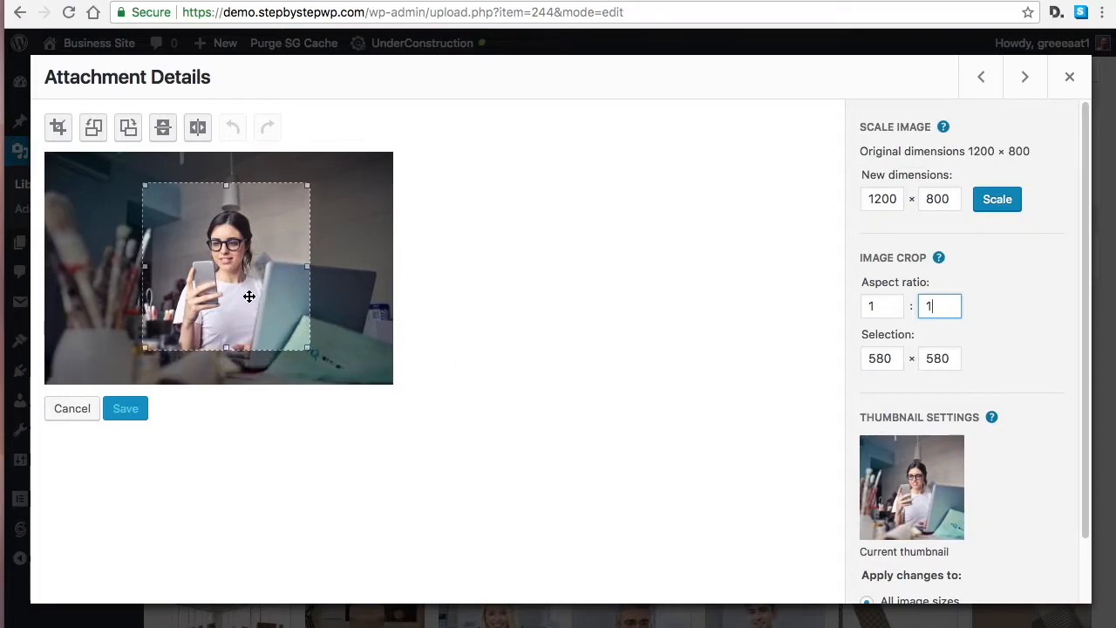
{"action": "left_click_drag", "start_coordinate": [309, 349], "coordinate": [323, 369]}
{"action": "left_click_drag", "start_coordinate": [255, 299], "coordinate": [264, 299]}
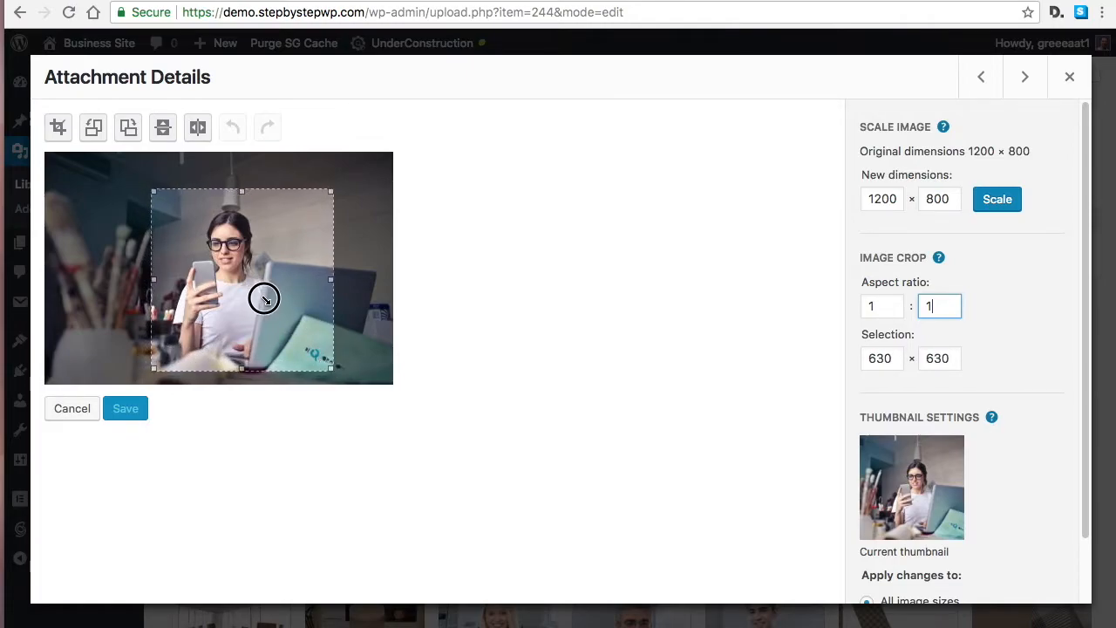
Crop the photo to the selection, save the edited image and close its attachment details.
{"action": "left_click", "coordinate": [57, 127]}
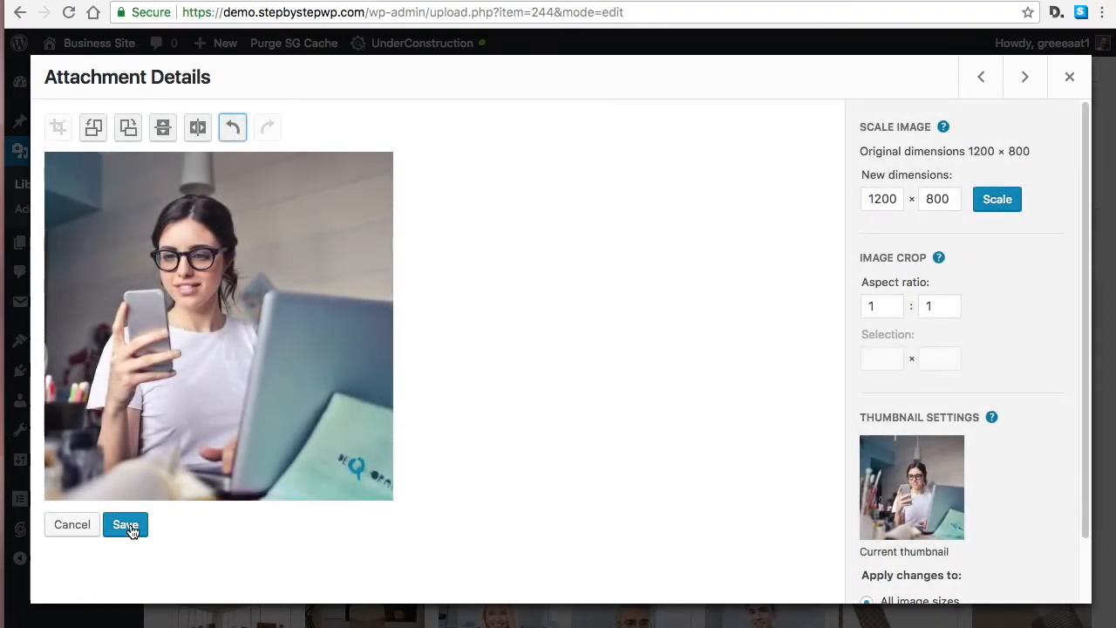
{"action": "left_click", "coordinate": [127, 526]}
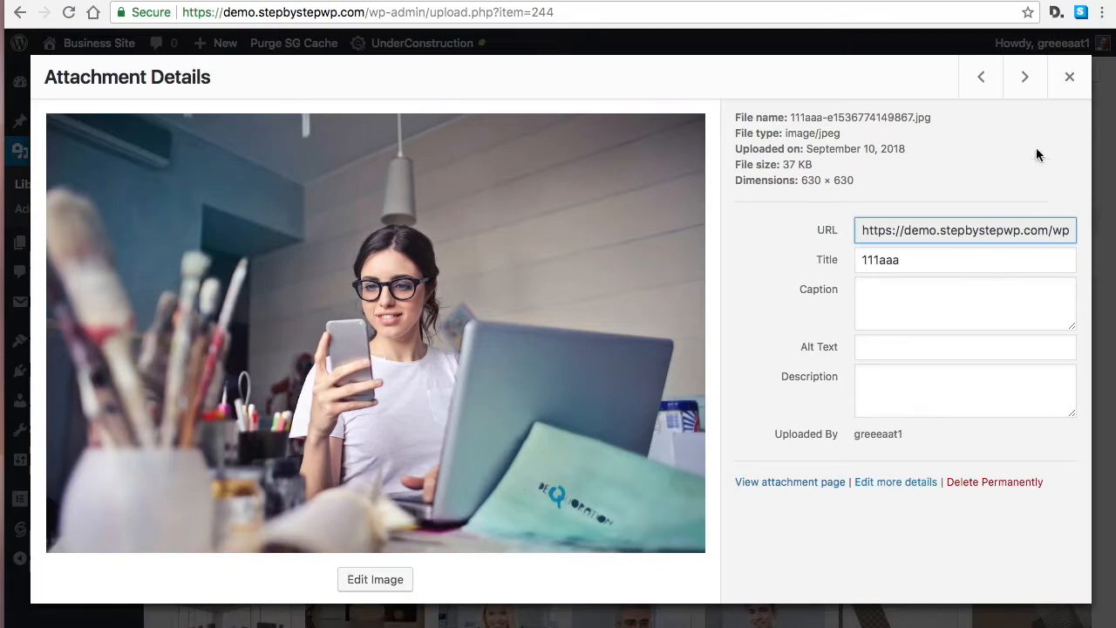
{"action": "left_click", "coordinate": [1070, 81]}
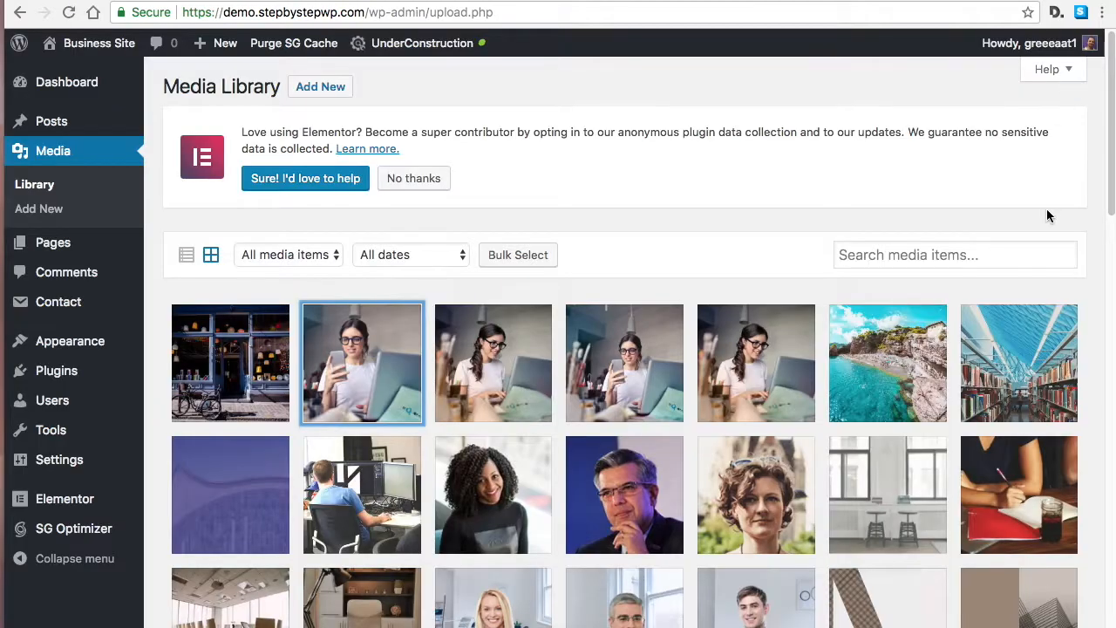
Check the cropped photo's attachment details and its saved version in the image editor.
{"action": "left_click", "coordinate": [552, 386]}
{"action": "left_click", "coordinate": [1070, 77]}
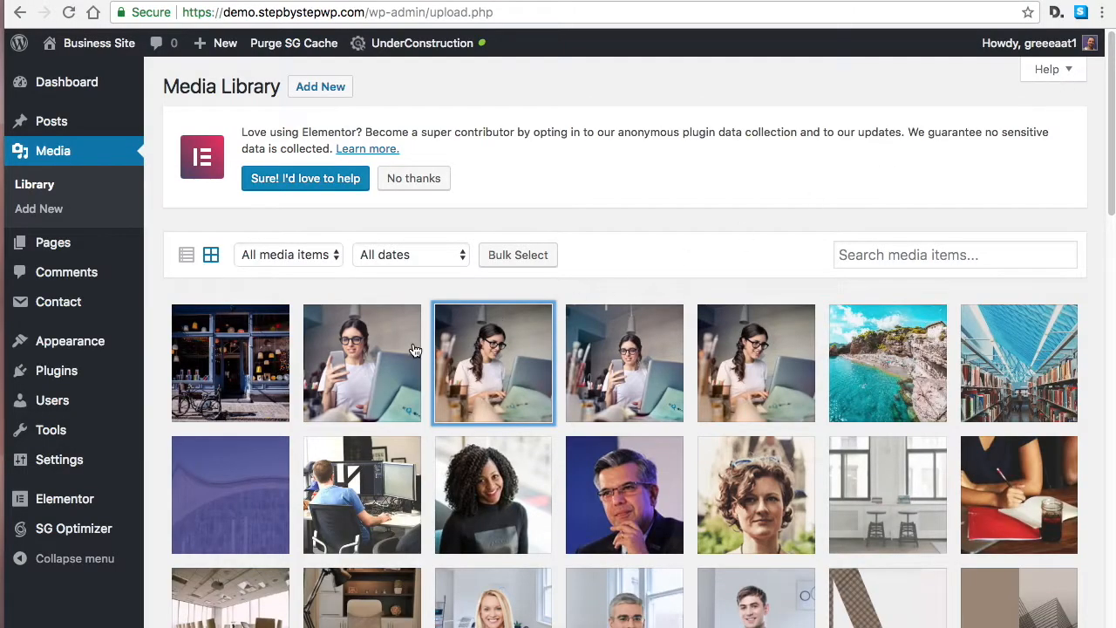
{"action": "left_click", "coordinate": [377, 351]}
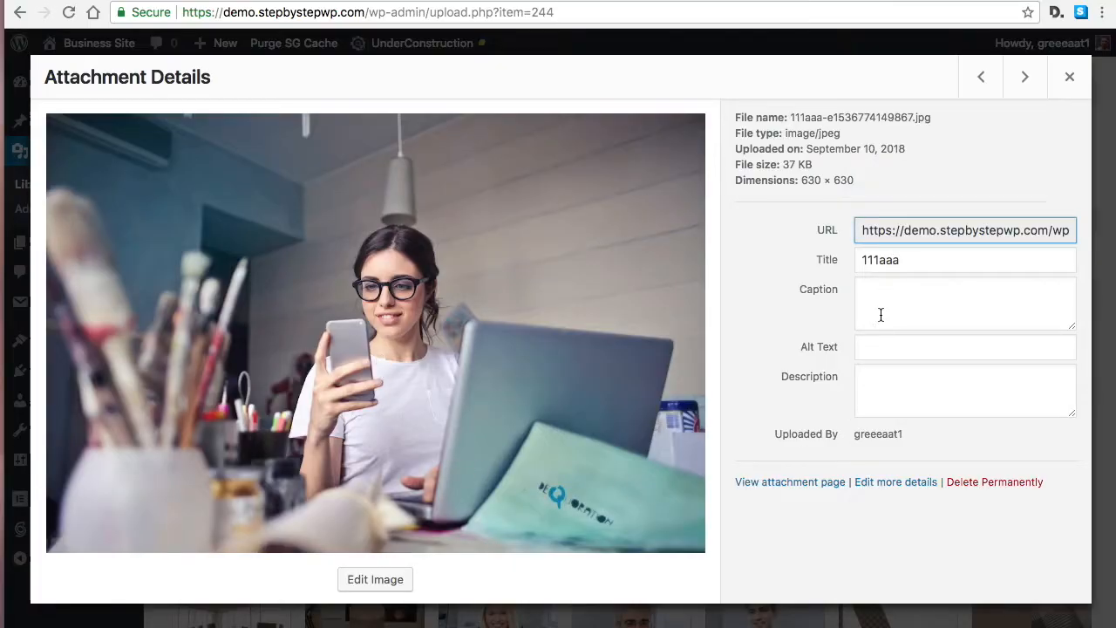
{"action": "left_click", "coordinate": [385, 579]}
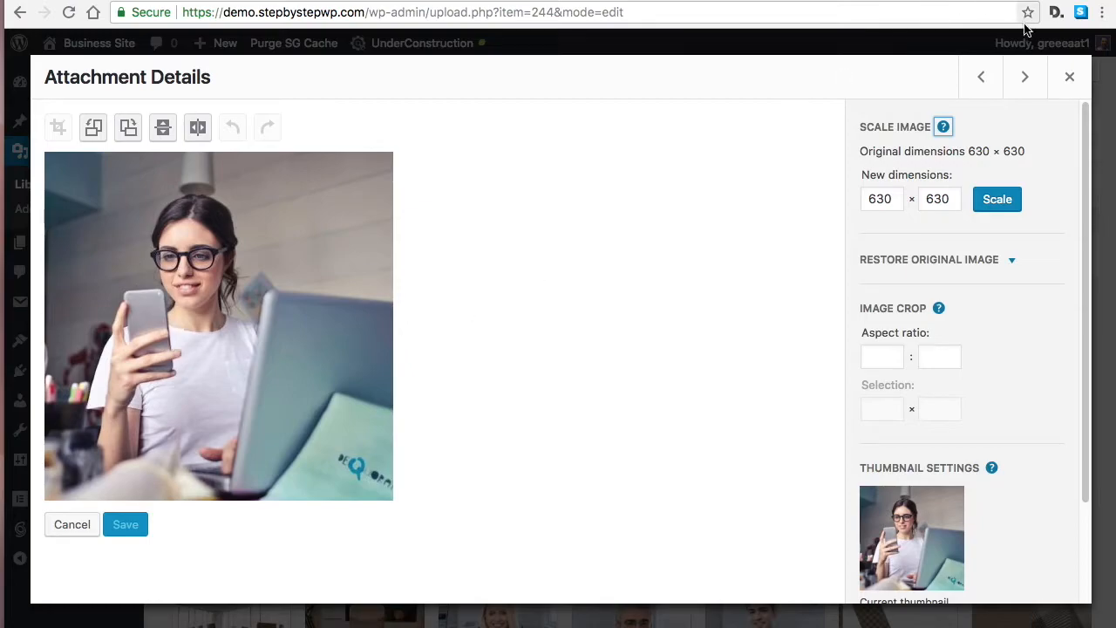
{"action": "left_click", "coordinate": [1070, 78]}
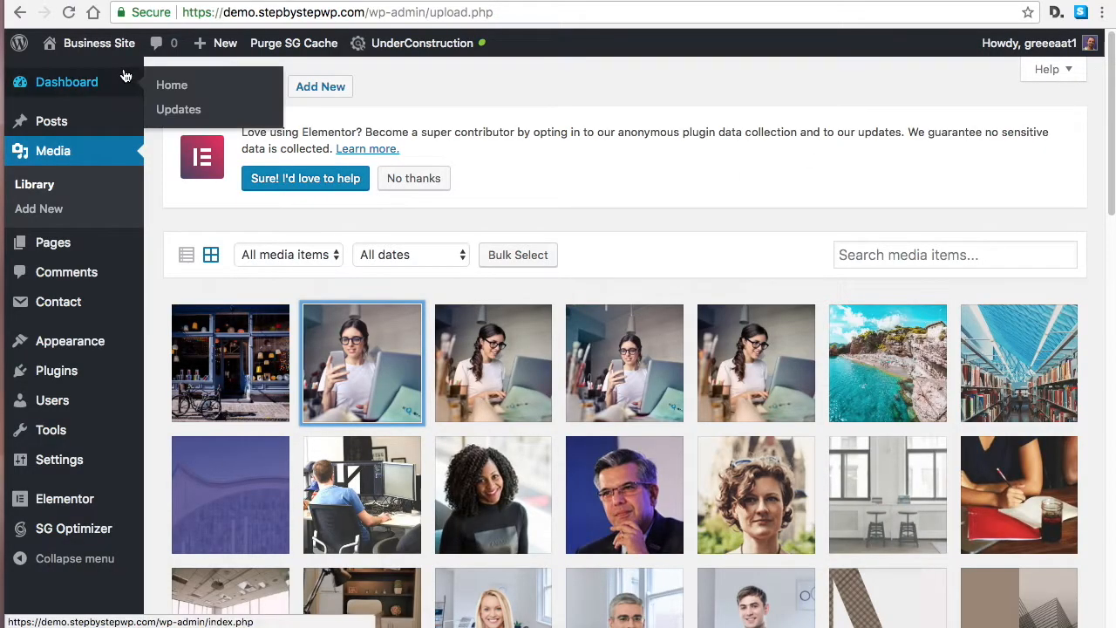
Reopen the About Us page in Elementor from the list of all pages.
{"action": "mouse_move", "coordinate": [75, 248]}
{"action": "left_click", "coordinate": [174, 253]}
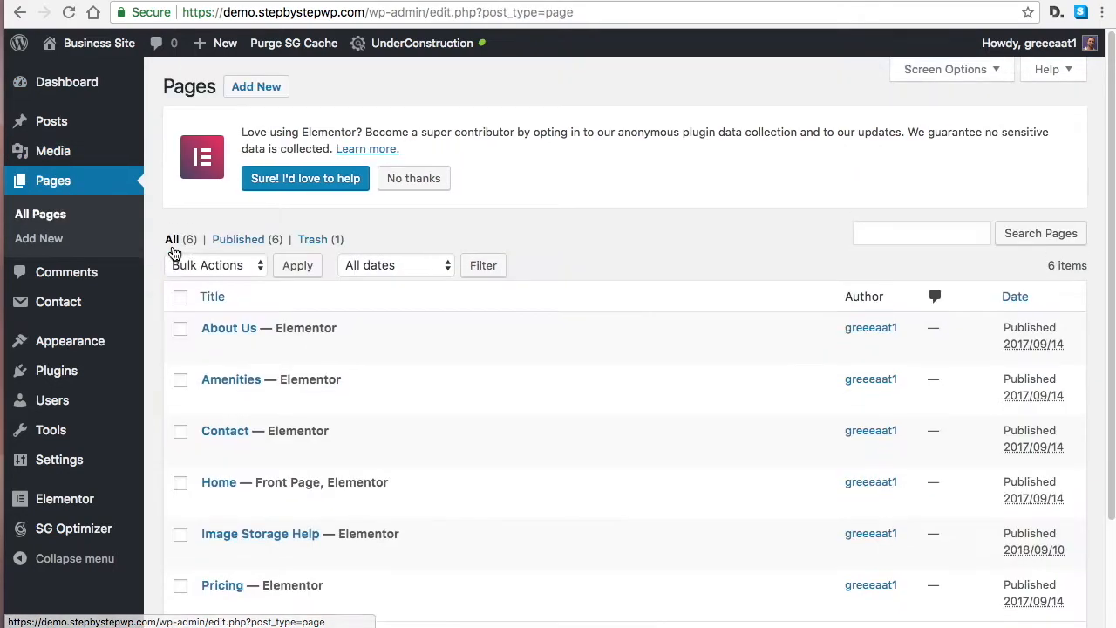
{"action": "scroll", "coordinate": [282, 279], "scroll_direction": "down", "scroll_amount": 2}
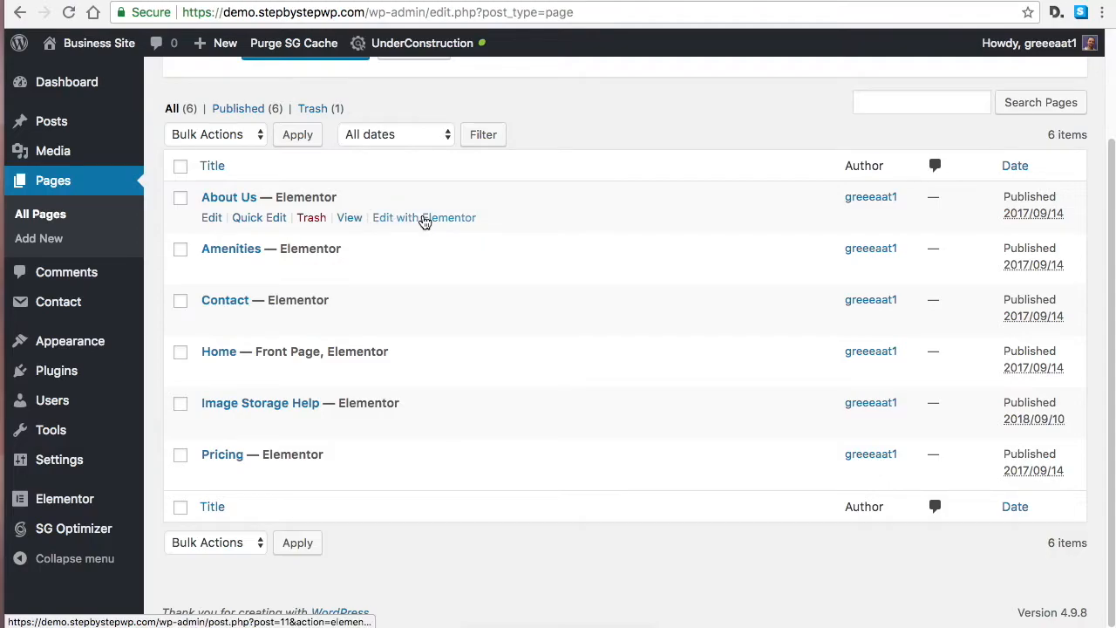
{"action": "left_click", "coordinate": [424, 218]}
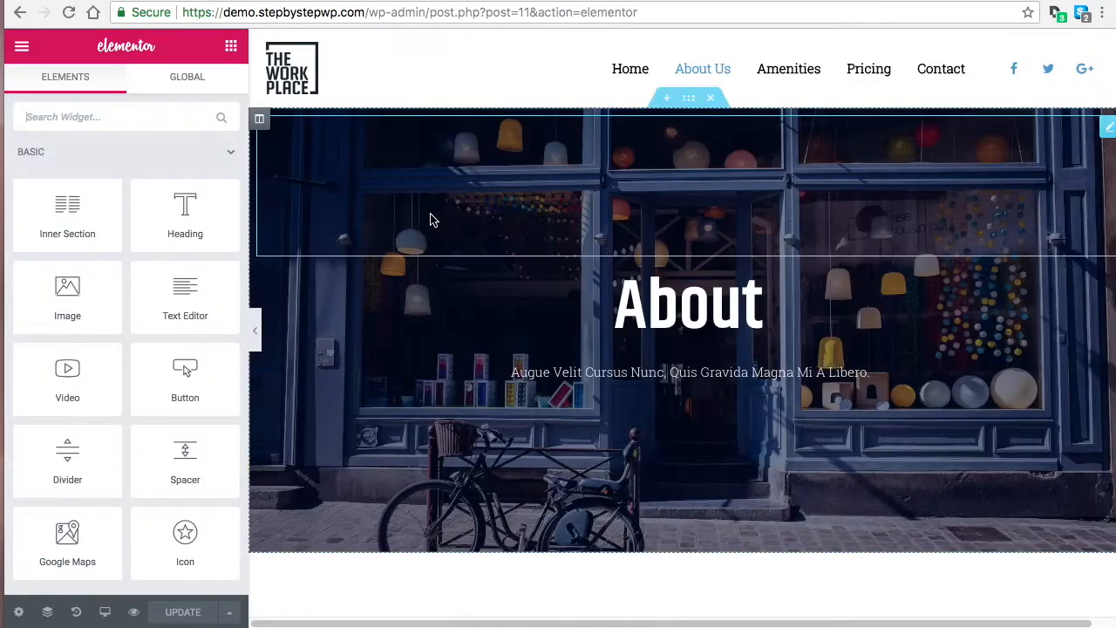
Replace the laptop photo in the duplicated section with the cropped photo of the woman holding a phone.
{"action": "scroll", "coordinate": [386, 336], "scroll_direction": "down", "scroll_amount": 3}
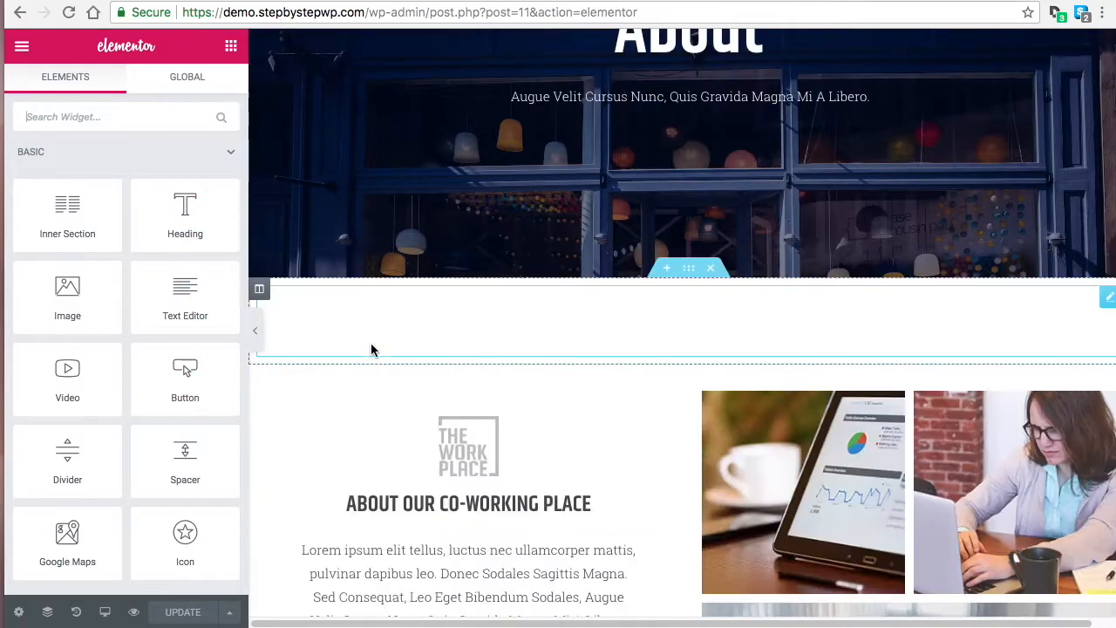
{"action": "scroll", "coordinate": [436, 410], "scroll_direction": "down", "scroll_amount": 2}
{"action": "scroll", "coordinate": [148, 437], "scroll_direction": "down", "scroll_amount": 1}
{"action": "scroll", "coordinate": [150, 436], "scroll_direction": "up", "scroll_amount": 1}
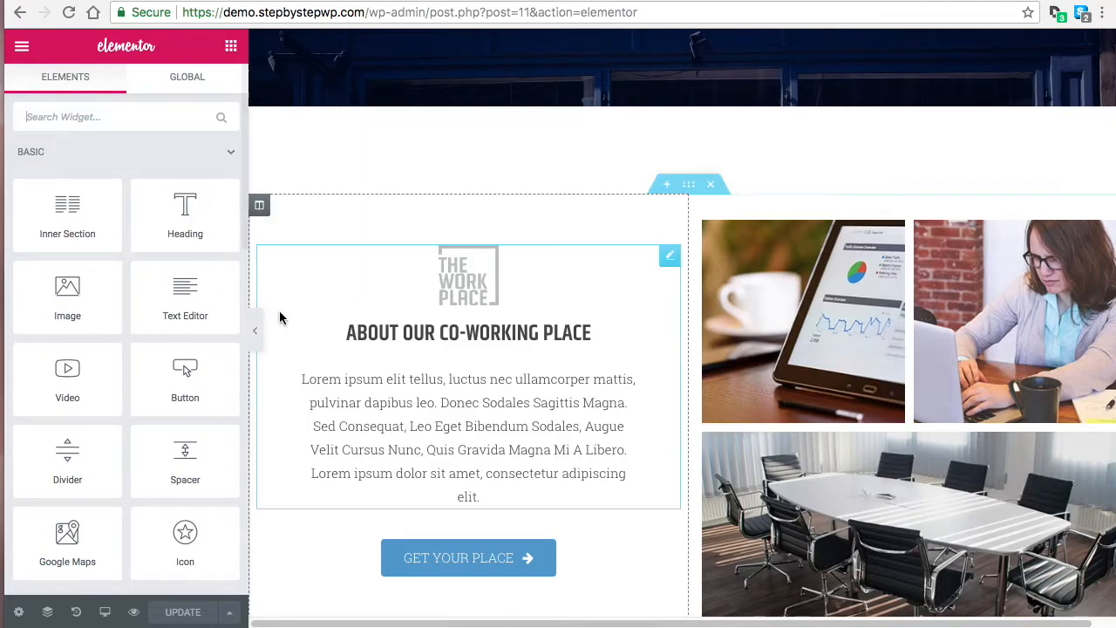
{"action": "scroll", "coordinate": [280, 314], "scroll_direction": "up", "scroll_amount": 4}
{"action": "scroll", "coordinate": [483, 347], "scroll_direction": "down", "scroll_amount": 7}
{"action": "scroll", "coordinate": [485, 348], "scroll_direction": "down", "scroll_amount": 1}
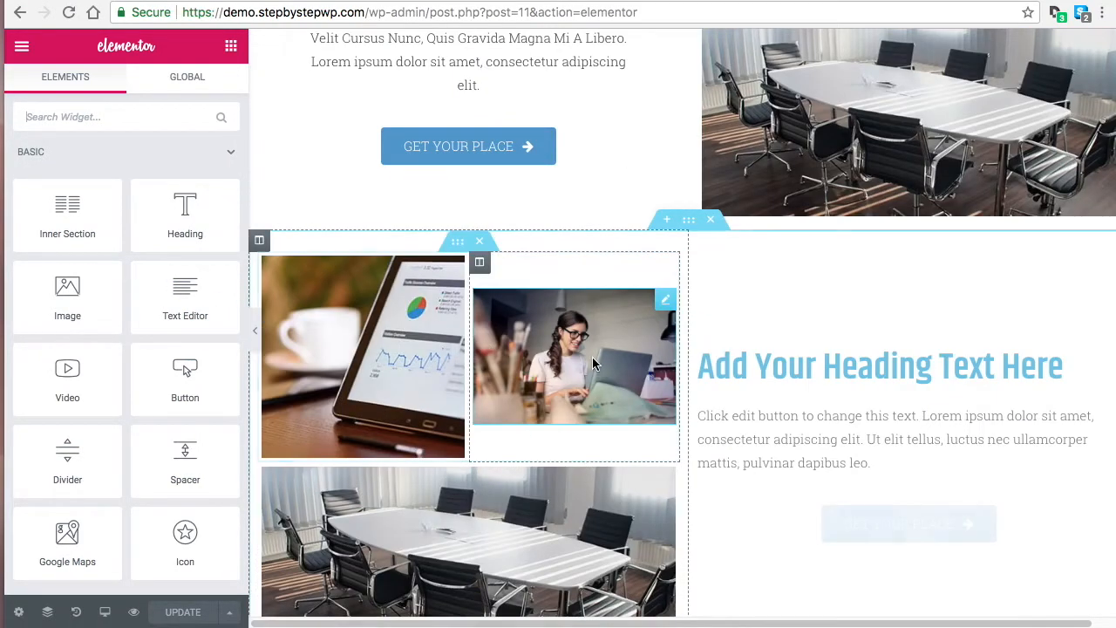
{"action": "left_click", "coordinate": [667, 300]}
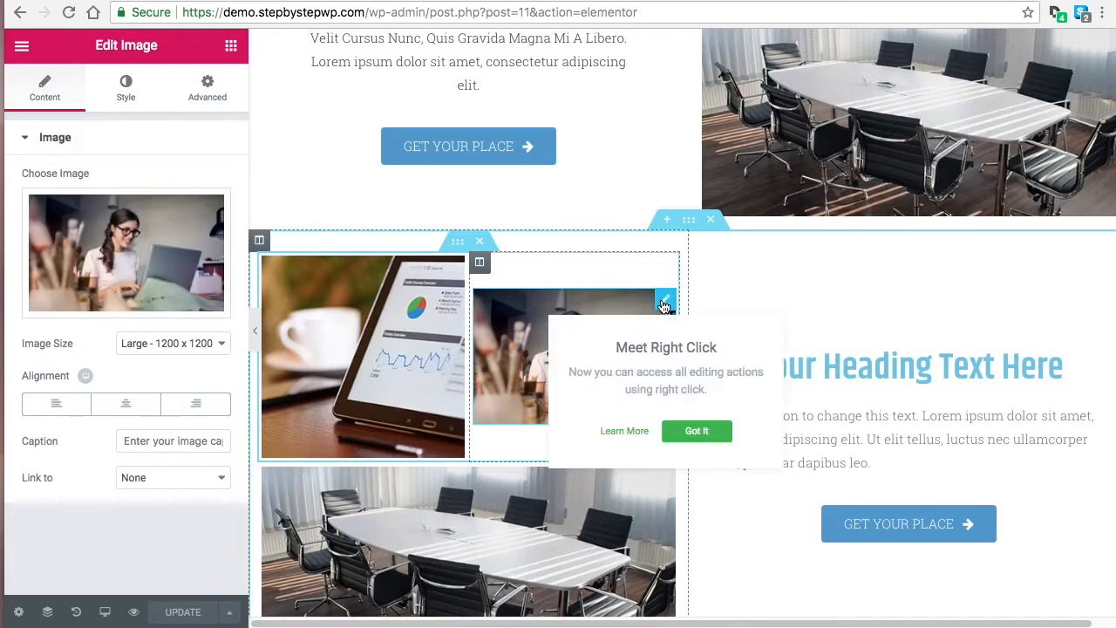
{"action": "left_click", "coordinate": [99, 295]}
{"action": "left_click", "coordinate": [122, 262]}
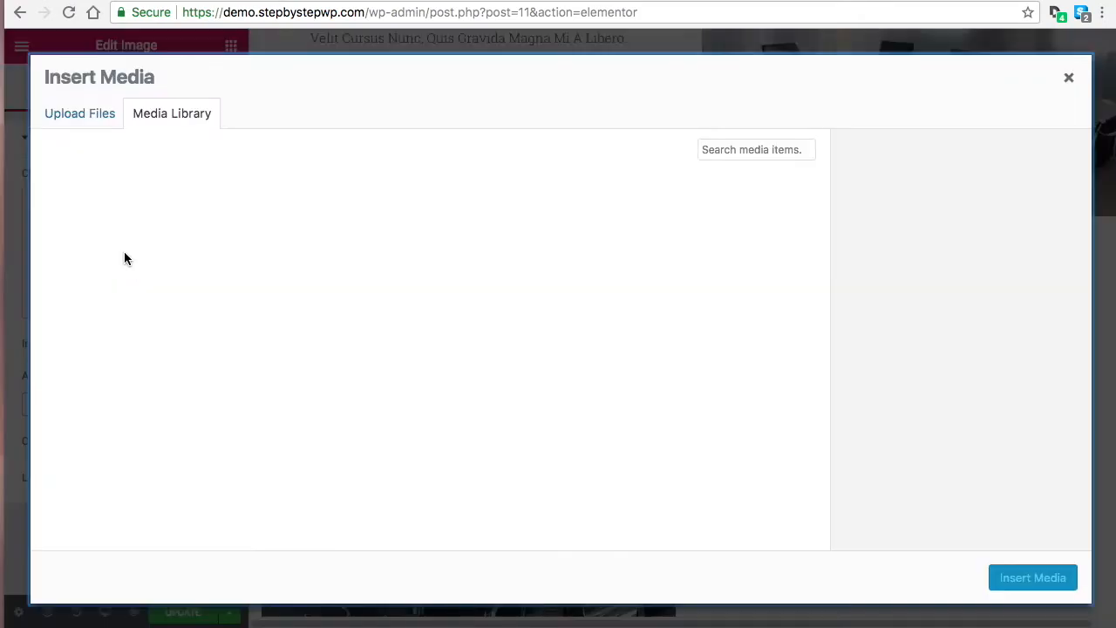
{"action": "left_click", "coordinate": [232, 240]}
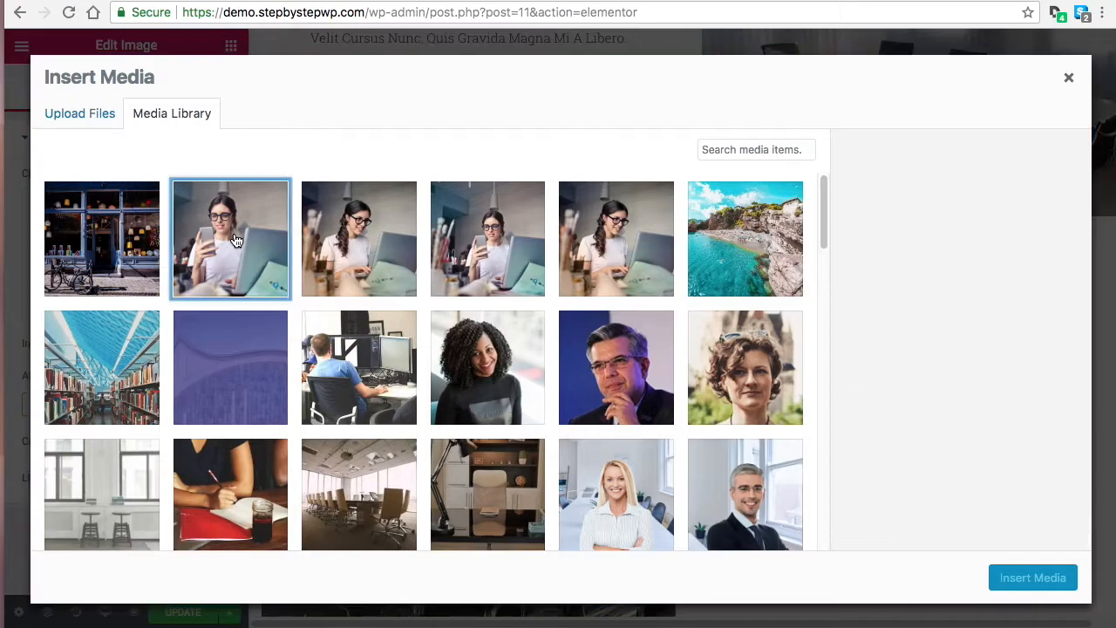
{"action": "left_click", "coordinate": [1008, 578]}
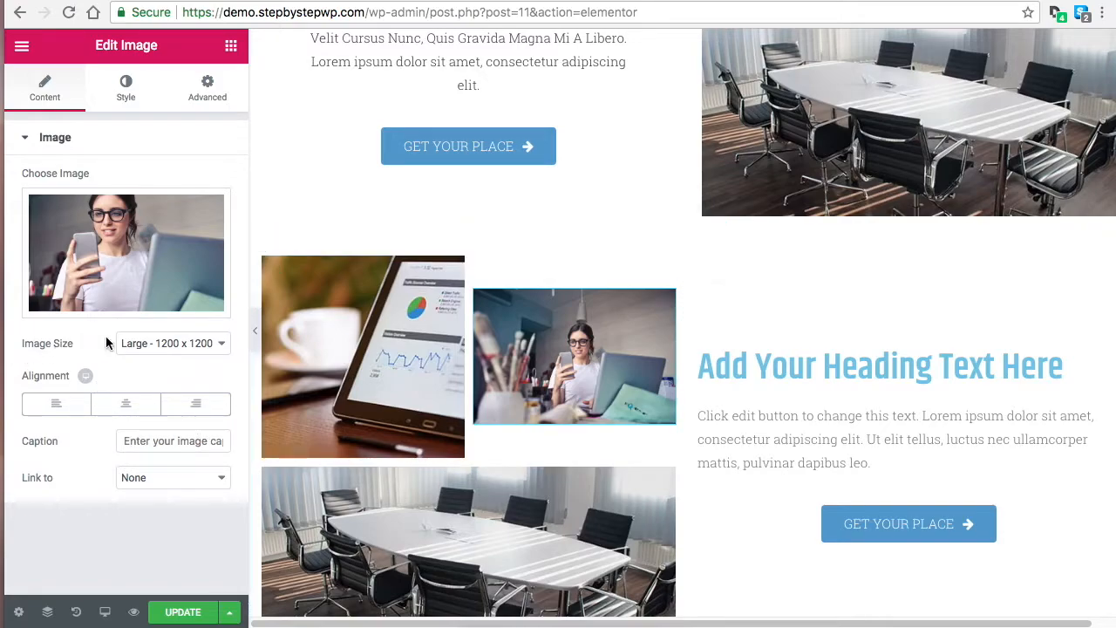
Set the new photo's image size to Full and update the page.
{"action": "left_click", "coordinate": [166, 344]}
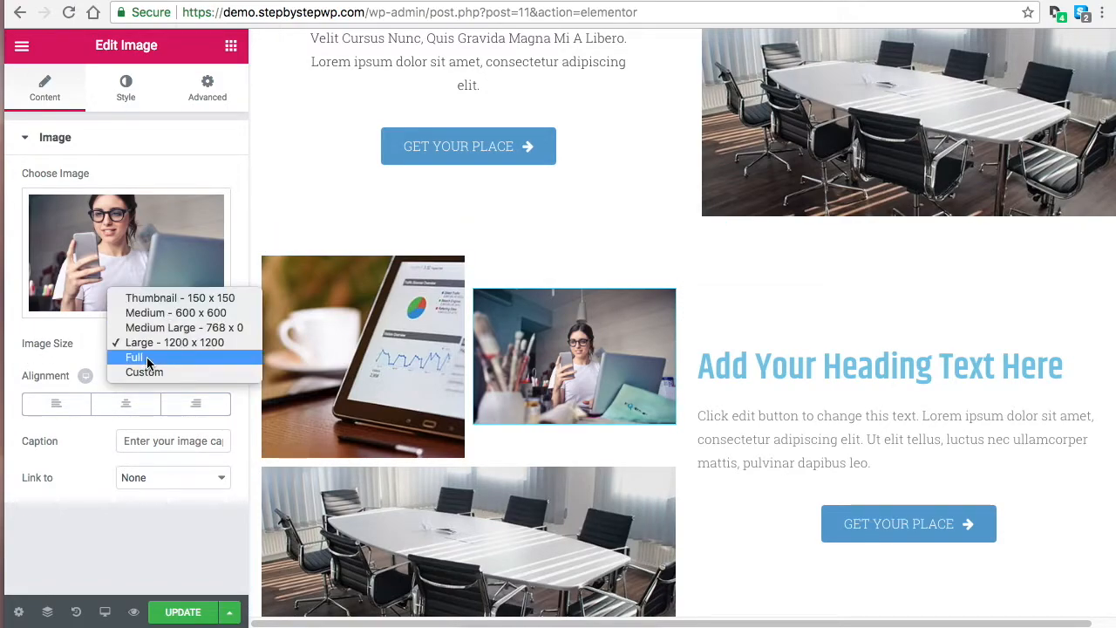
{"action": "left_click", "coordinate": [147, 357]}
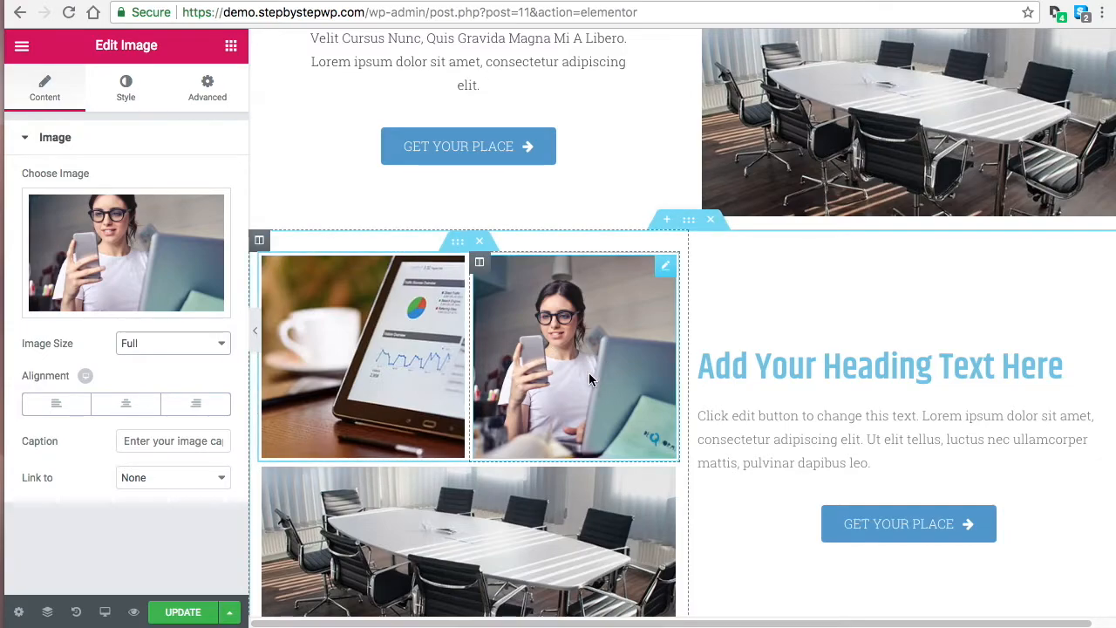
{"action": "left_click", "coordinate": [188, 613]}
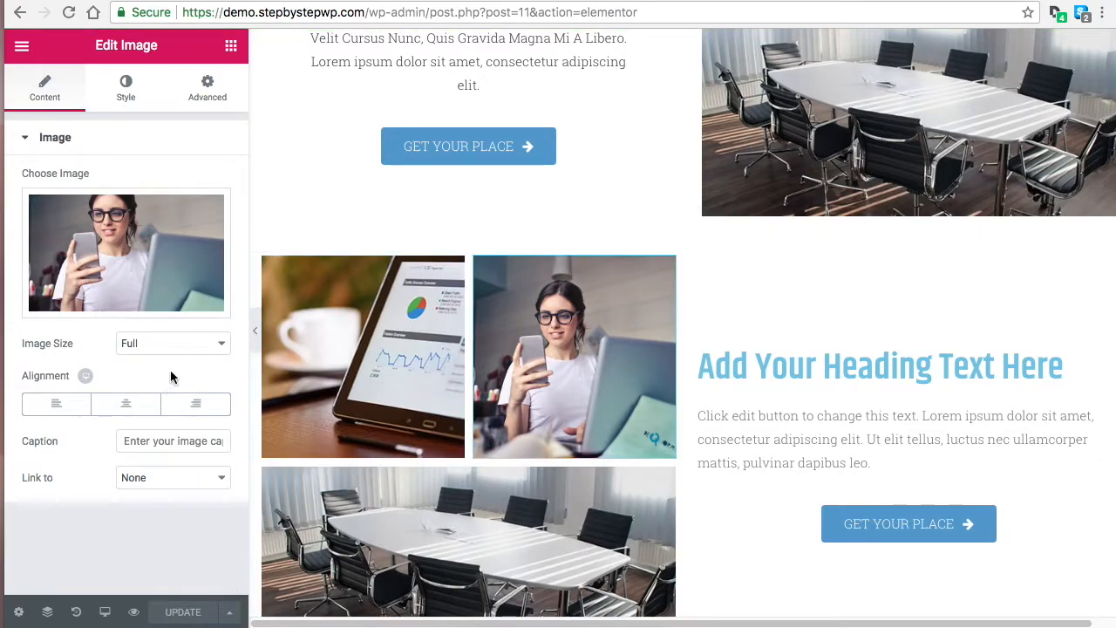
{"action": "scroll", "coordinate": [578, 433], "scroll_direction": "up", "scroll_amount": 5}
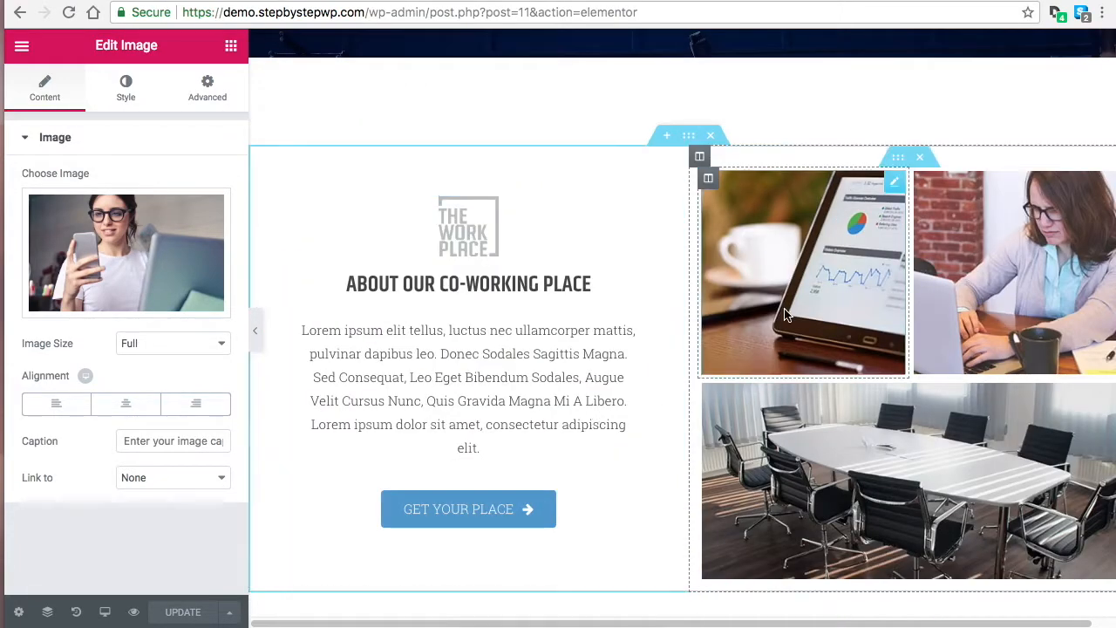
{"action": "scroll", "coordinate": [782, 318], "scroll_direction": "up", "scroll_amount": 7}
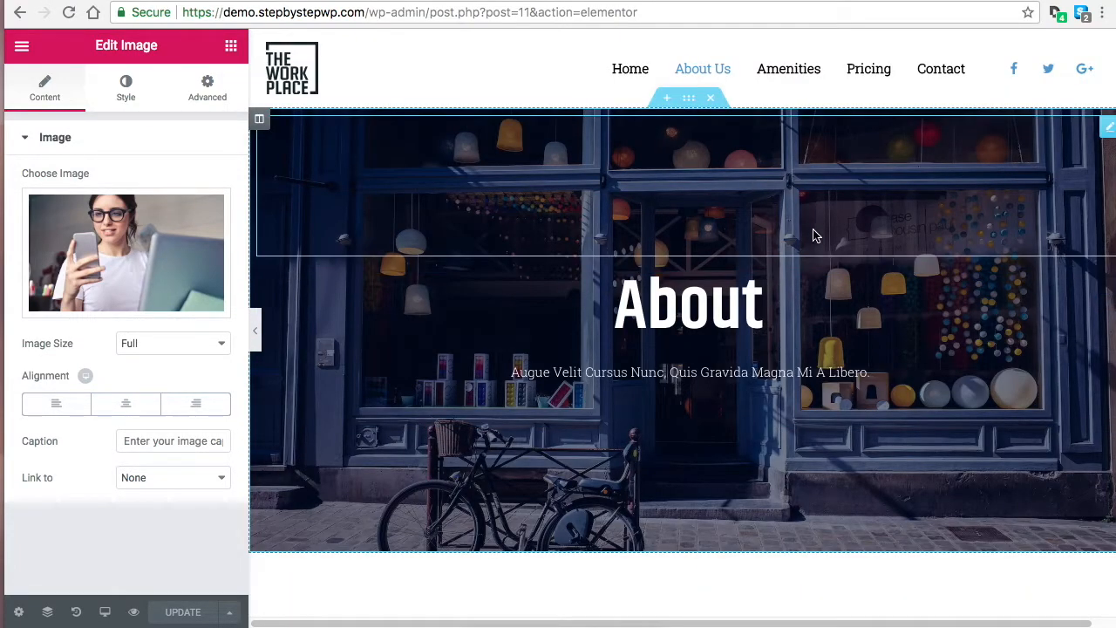
Open the background overlay color of the About hero section for editing.
{"action": "scroll", "coordinate": [746, 229], "scroll_direction": "down", "scroll_amount": 1}
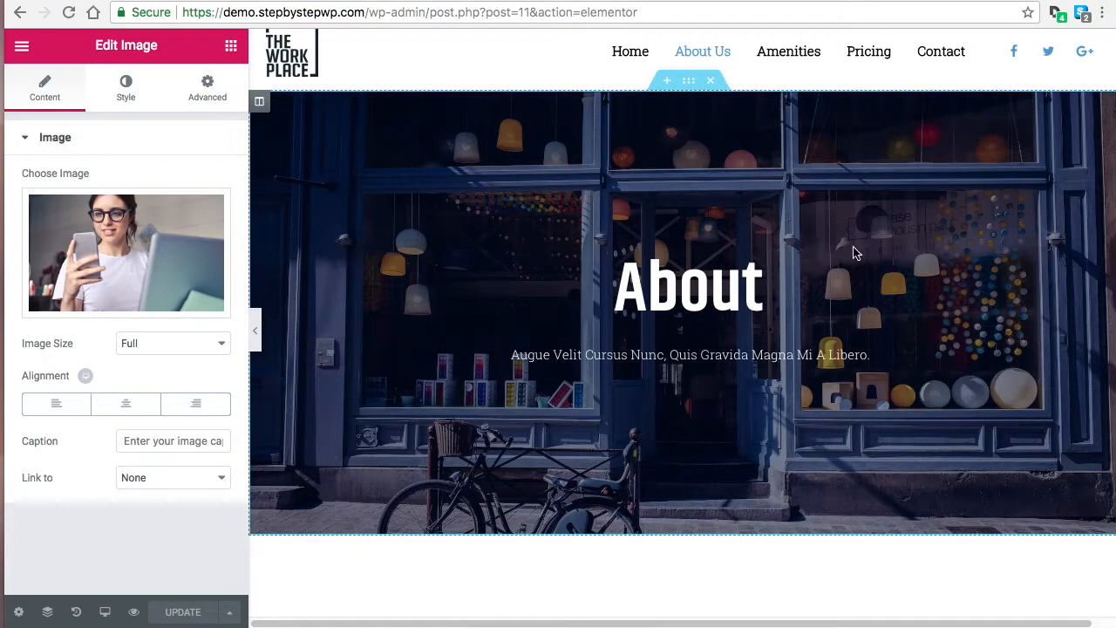
{"action": "right_click", "coordinate": [712, 104]}
{"action": "left_click", "coordinate": [713, 104]}
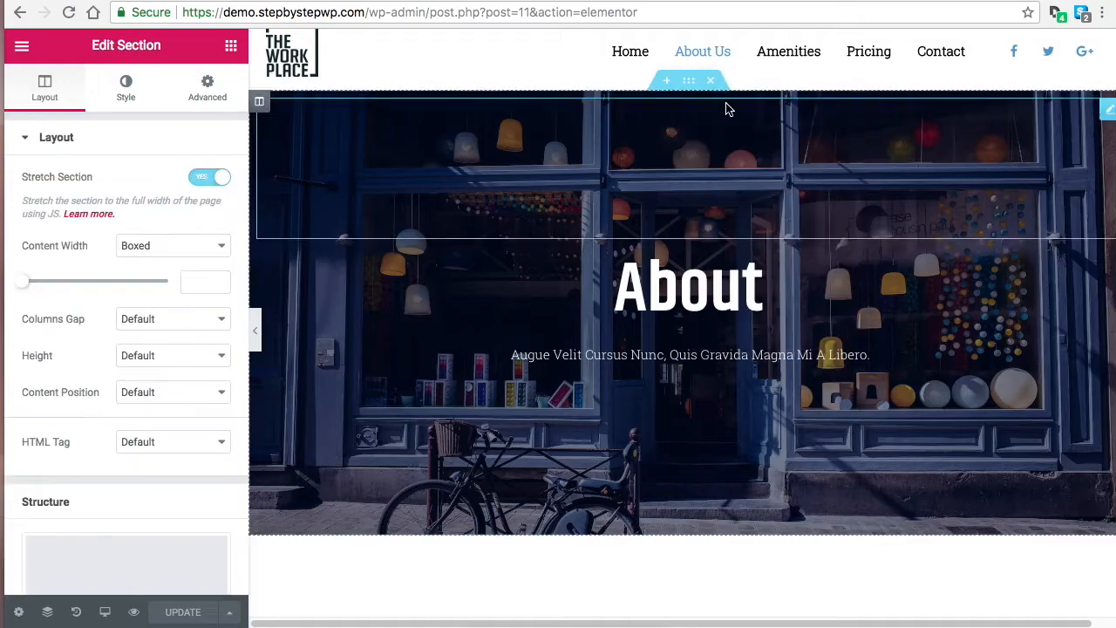
{"action": "left_click", "coordinate": [125, 89]}
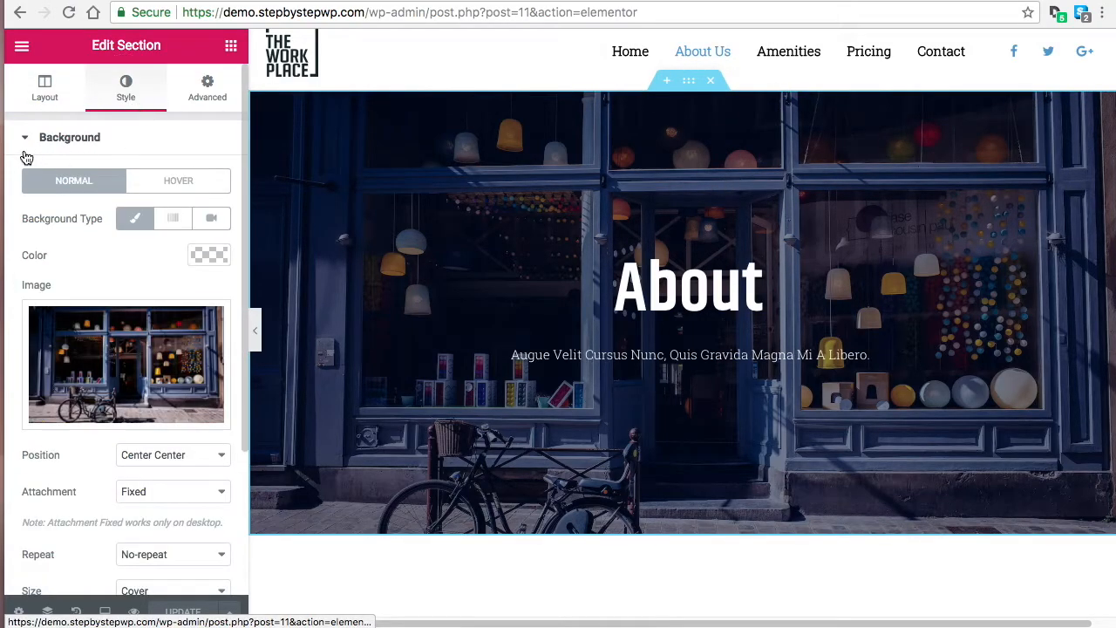
{"action": "left_click", "coordinate": [27, 138]}
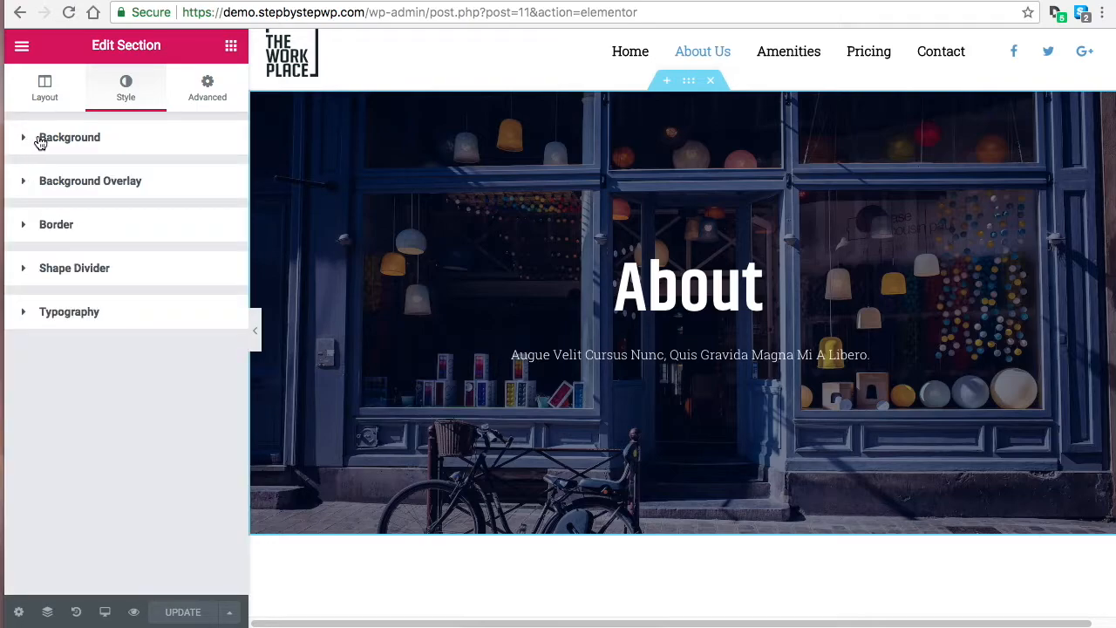
{"action": "left_click", "coordinate": [27, 182]}
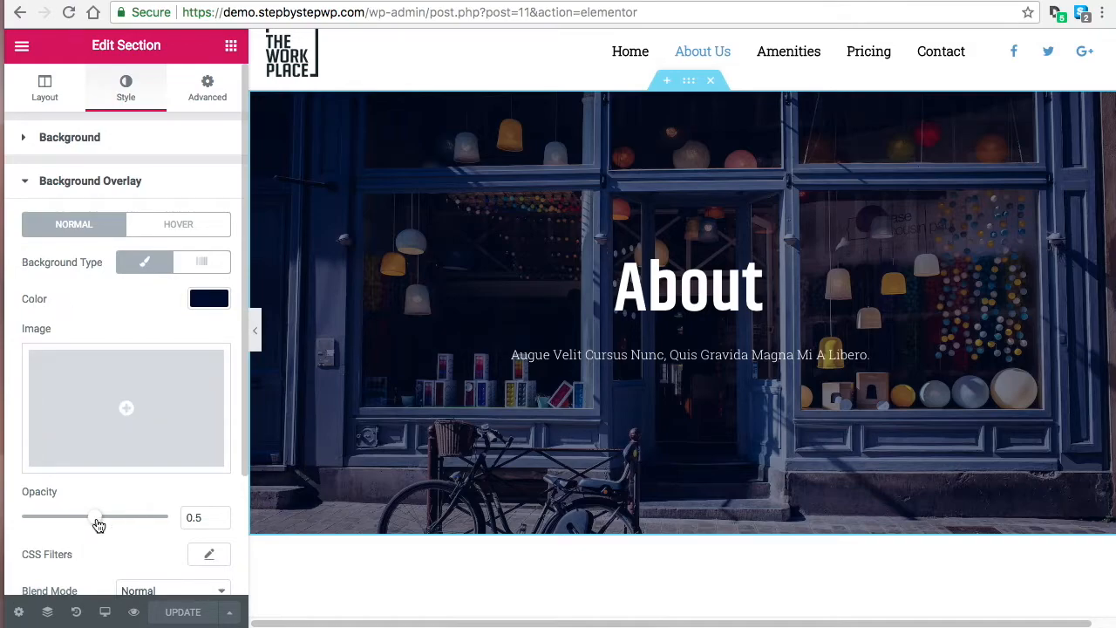
{"action": "left_click", "coordinate": [207, 299]}
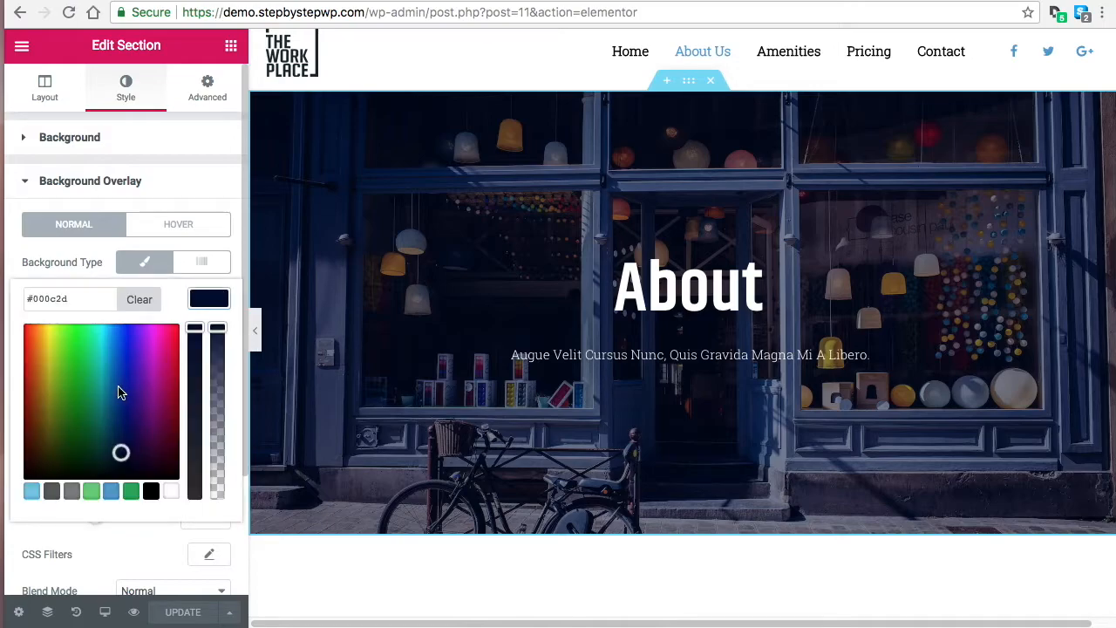
Try out alternative colors, including greens #157200 and #002d0d, for the About header section's background overlay.
{"action": "left_click_drag", "start_coordinate": [122, 418], "coordinate": [122, 411]}
{"action": "left_click", "coordinate": [70, 407]}
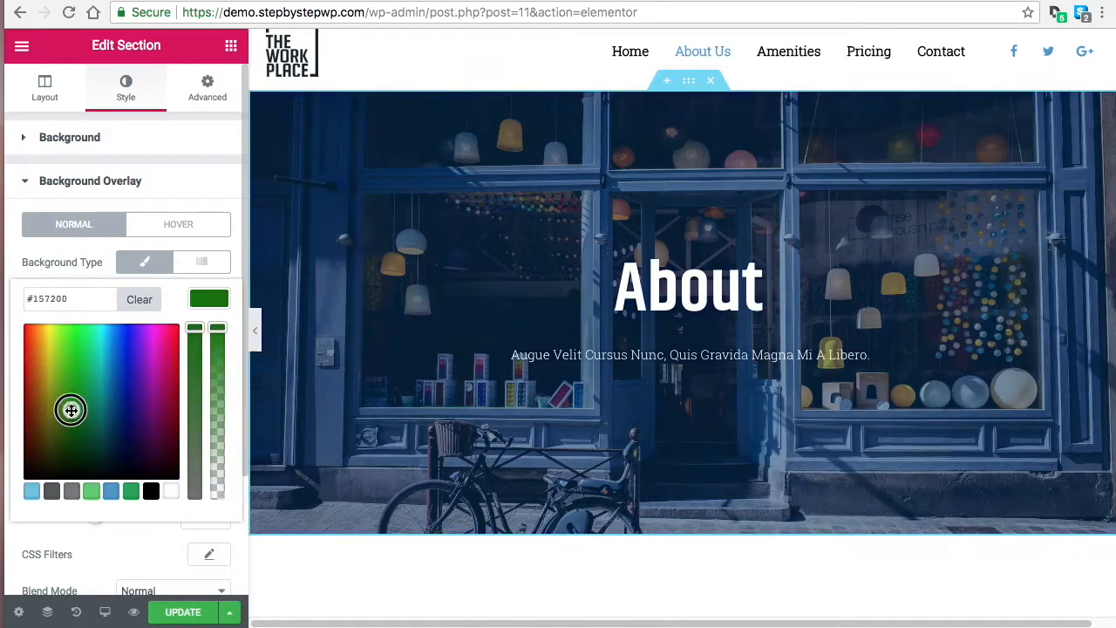
{"action": "left_click", "coordinate": [142, 453]}
{"action": "left_click", "coordinate": [84, 453]}
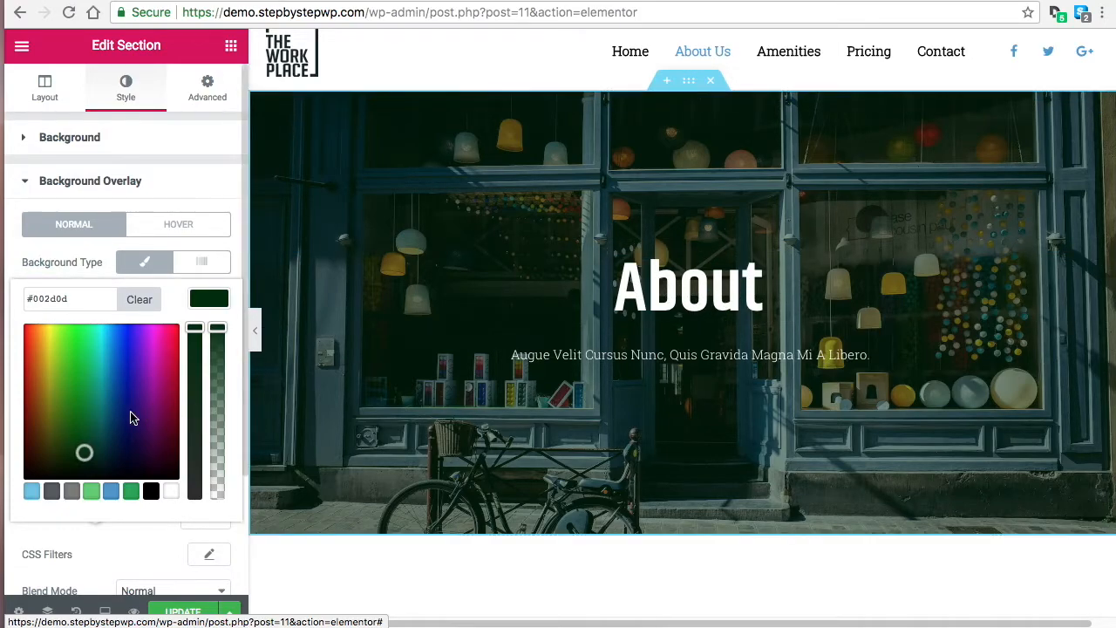
Set the About header section's background overlay color to dark navy #000b33.
{"action": "left_click", "coordinate": [124, 447]}
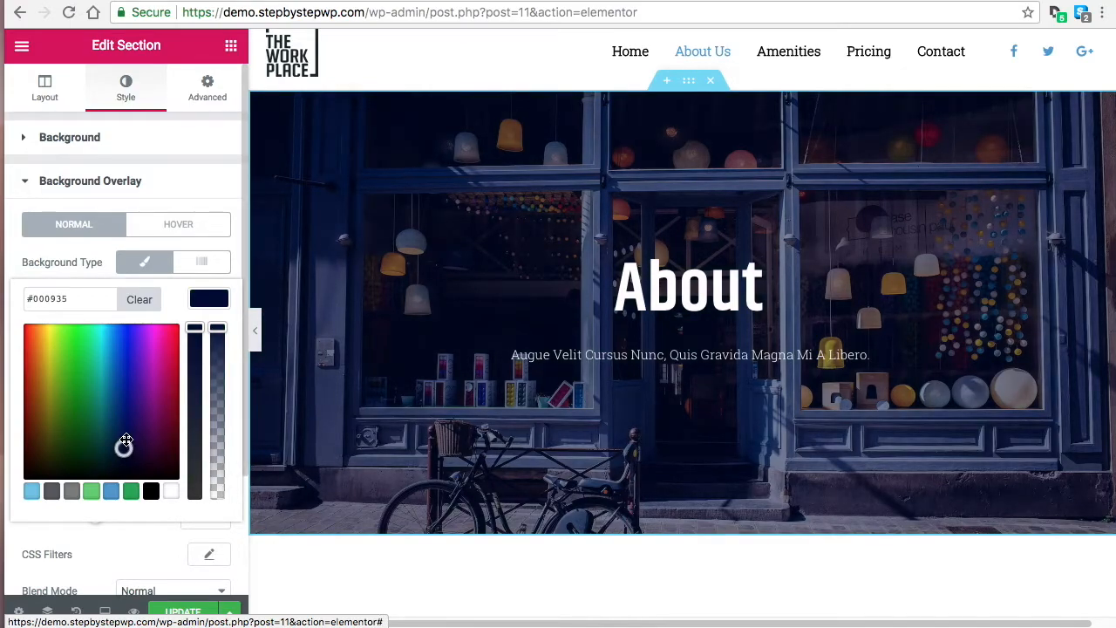
{"action": "left_click_drag", "start_coordinate": [124, 452], "coordinate": [122, 449]}
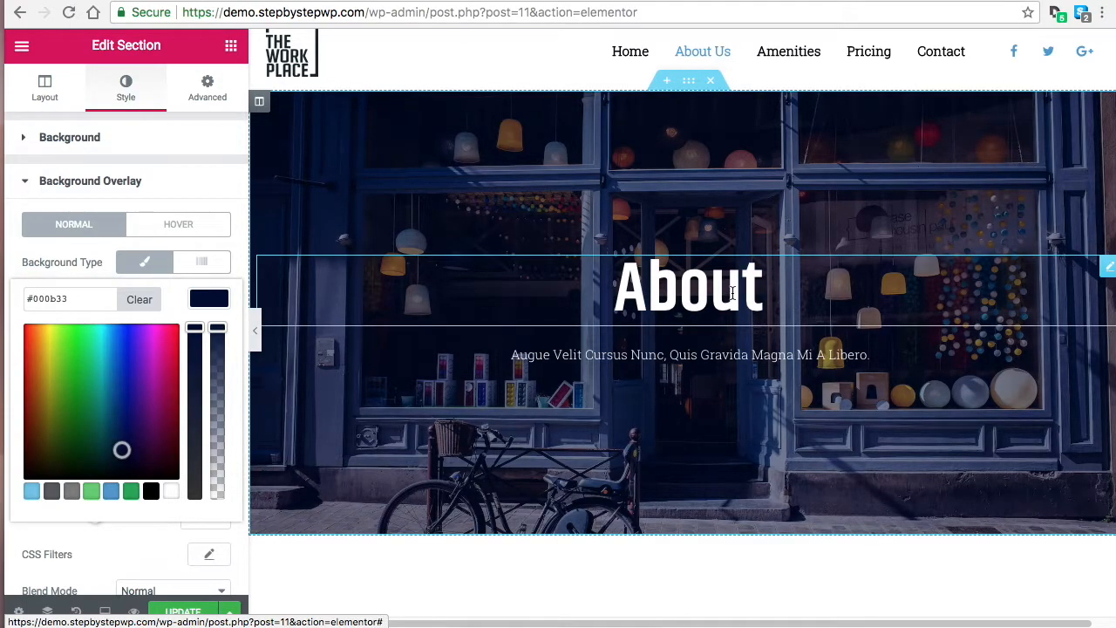
{"action": "scroll", "coordinate": [124, 355], "scroll_direction": "down", "scroll_amount": 2}
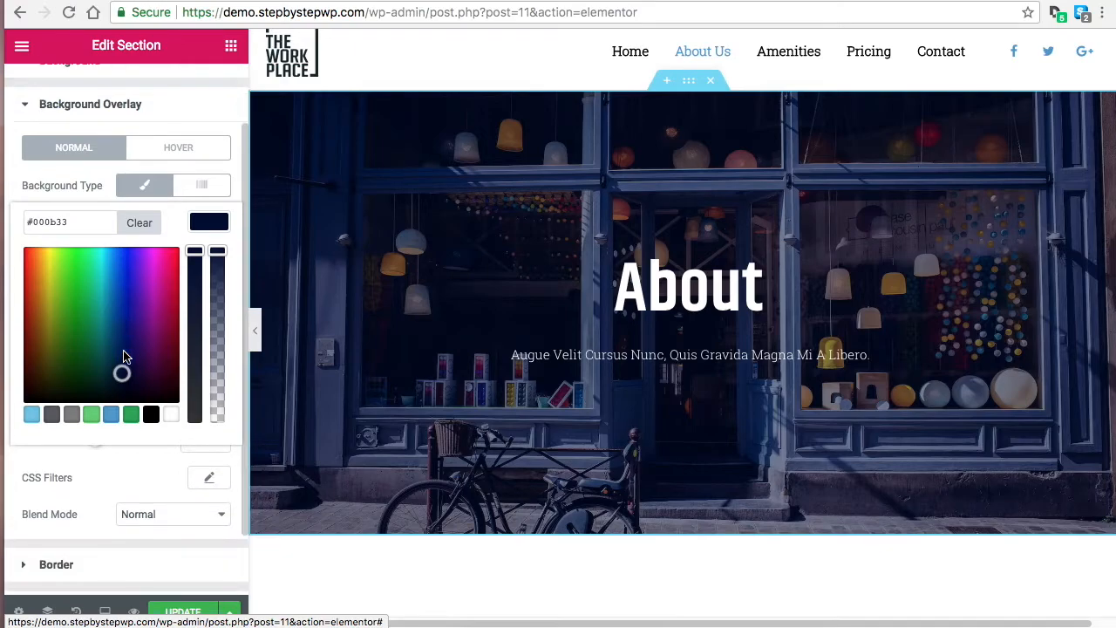
{"action": "left_click", "coordinate": [209, 223]}
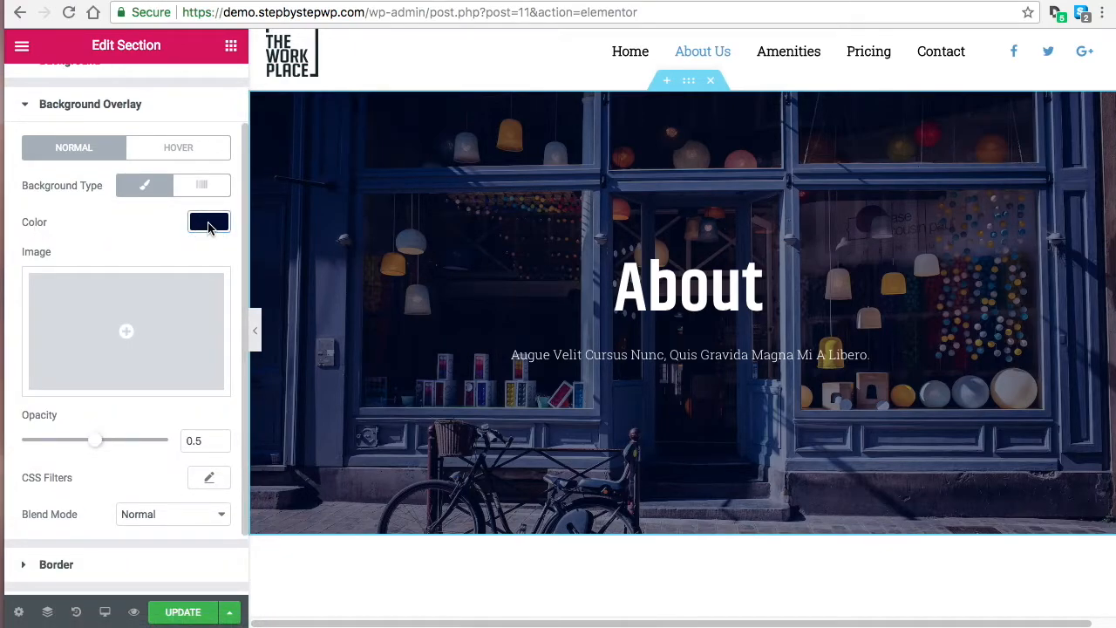
Try a stronger overlay opacity, set it back to 0.5, and update the page.
{"action": "mouse_move", "coordinate": [95, 441]}
{"action": "left_mouse_down"}
{"action": "mouse_move", "coordinate": [149, 444]}
{"action": "mouse_move", "coordinate": [20, 439]}
{"action": "mouse_move", "coordinate": [135, 448]}
{"action": "mouse_move", "coordinate": [106, 442]}
{"action": "left_mouse_up"}
{"action": "left_click_drag", "start_coordinate": [213, 444], "coordinate": [129, 437]}
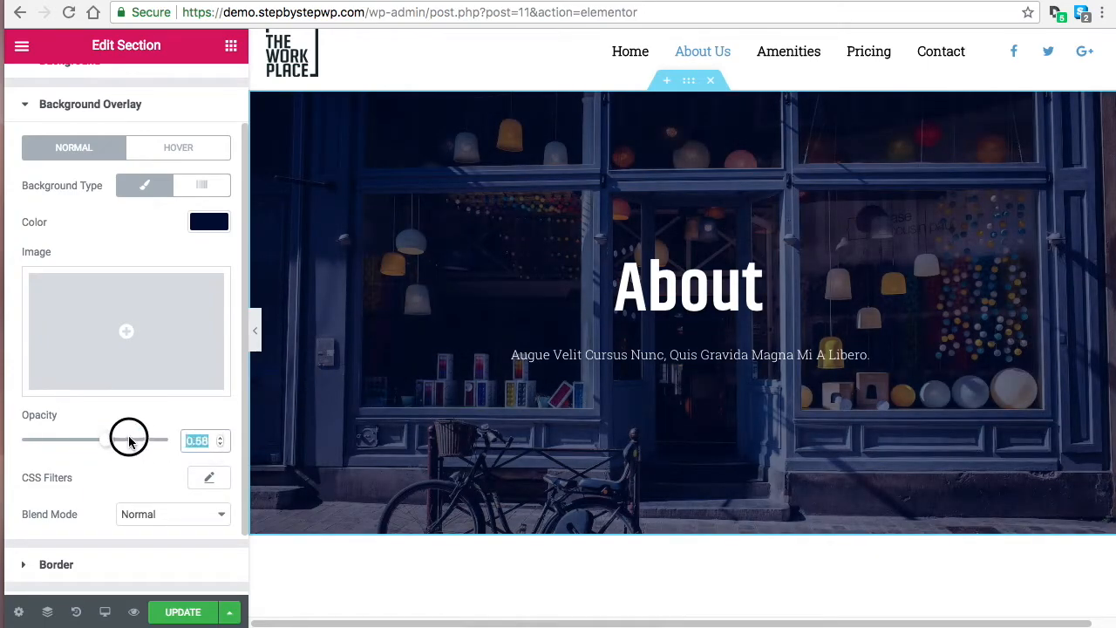
{"action": "type", "text": "0."}
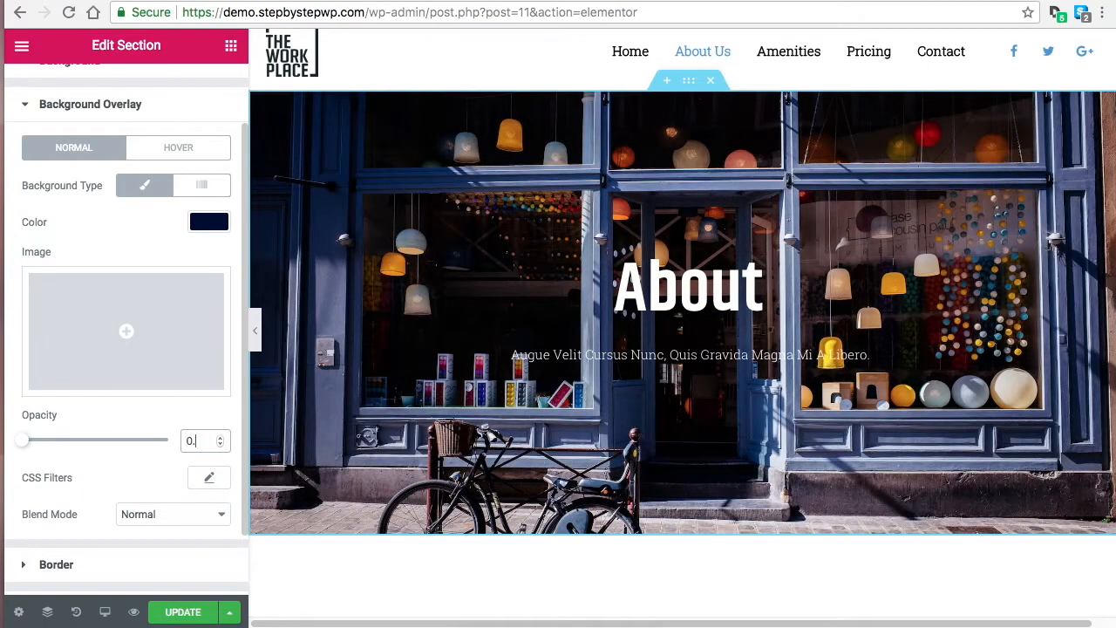
{"action": "type", "text": "5"}
{"action": "left_click", "coordinate": [180, 611]}
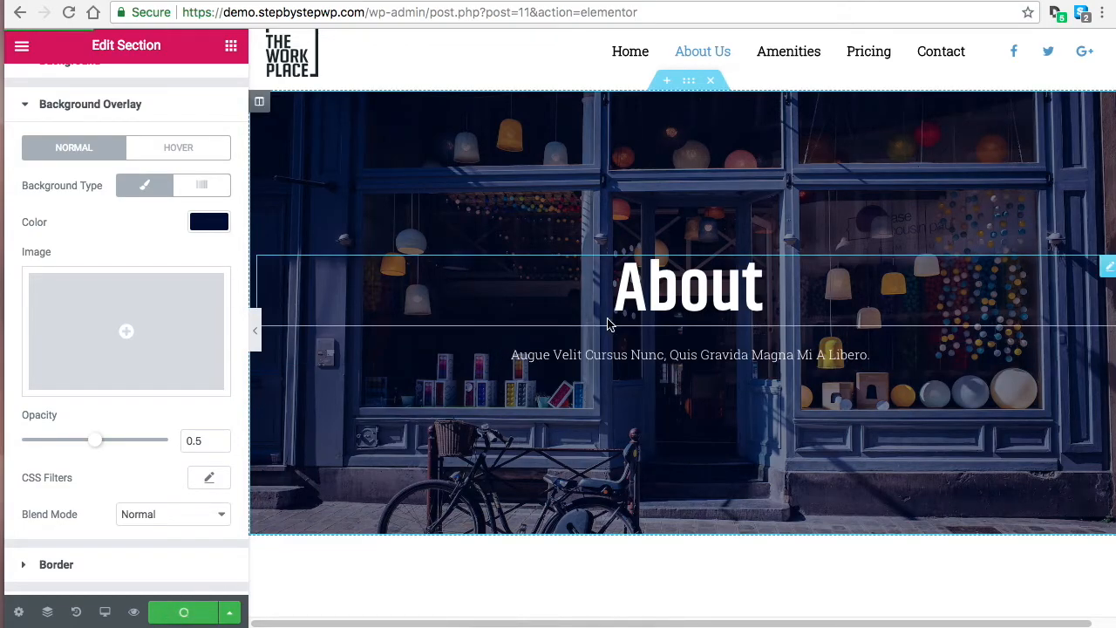
Delete the column with the tablet image from the two-image row beside the "Add Your Heading Text Here" text.
{"action": "scroll", "coordinate": [755, 349], "scroll_direction": "down", "scroll_amount": 1}
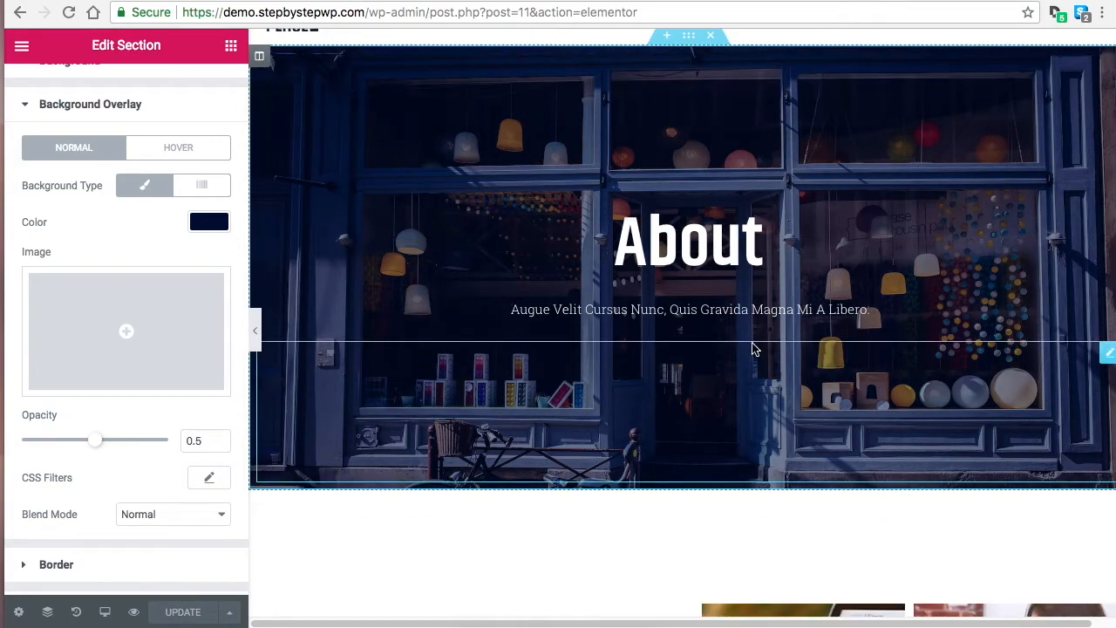
{"action": "scroll", "coordinate": [755, 349], "scroll_direction": "down", "scroll_amount": 2}
{"action": "scroll", "coordinate": [805, 294], "scroll_direction": "up", "scroll_amount": 2}
{"action": "scroll", "coordinate": [740, 267], "scroll_direction": "down", "scroll_amount": 1}
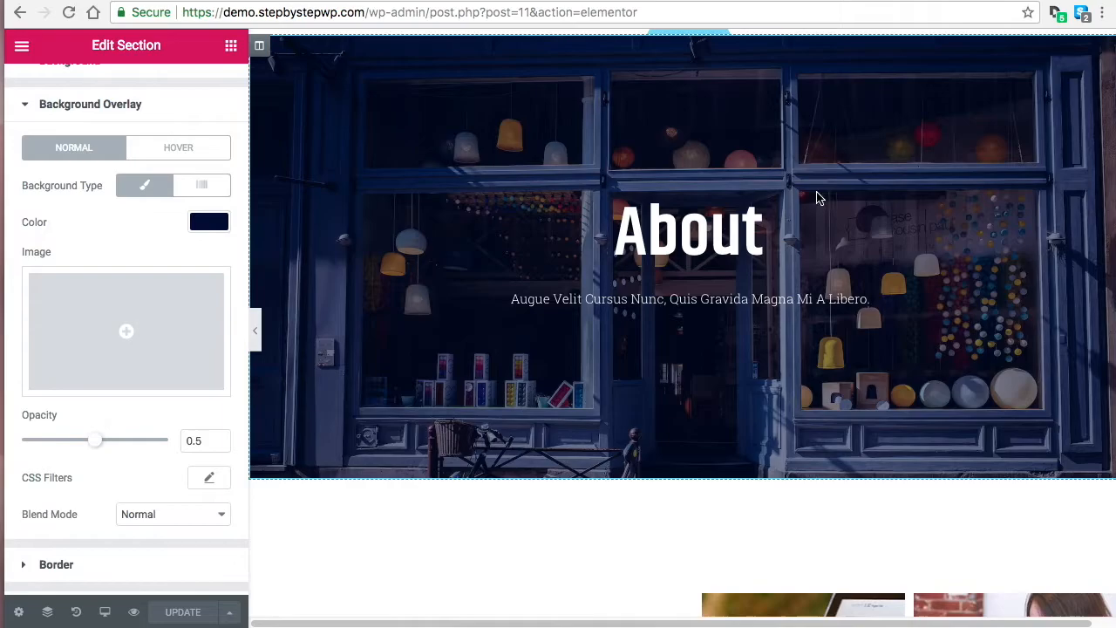
{"action": "scroll", "coordinate": [741, 306], "scroll_direction": "down", "scroll_amount": 11}
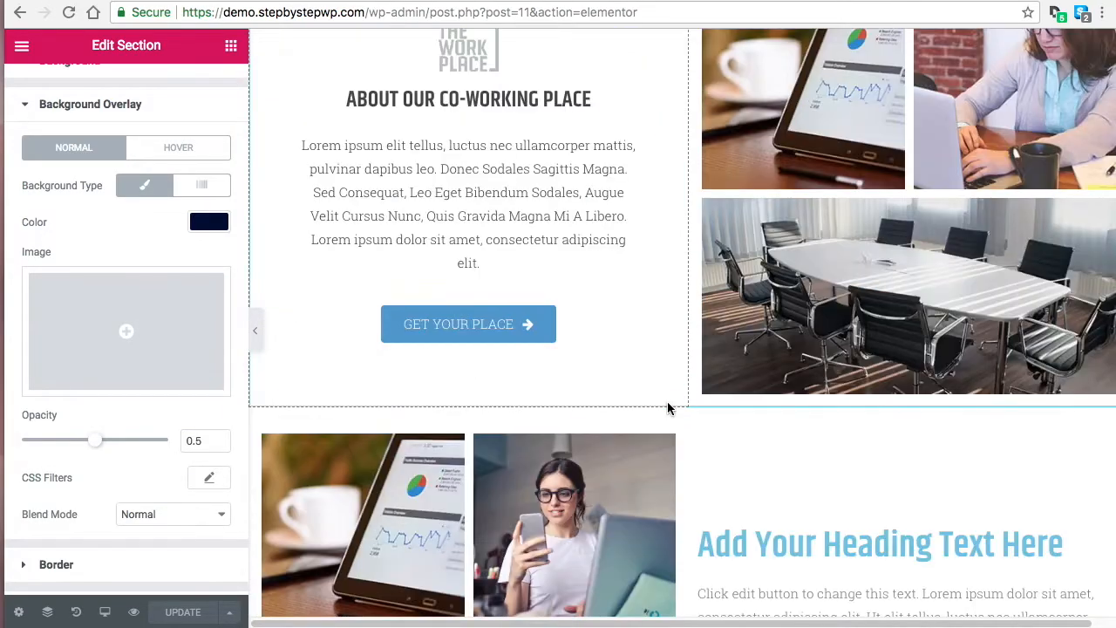
{"action": "scroll", "coordinate": [741, 410], "scroll_direction": "down", "scroll_amount": 5}
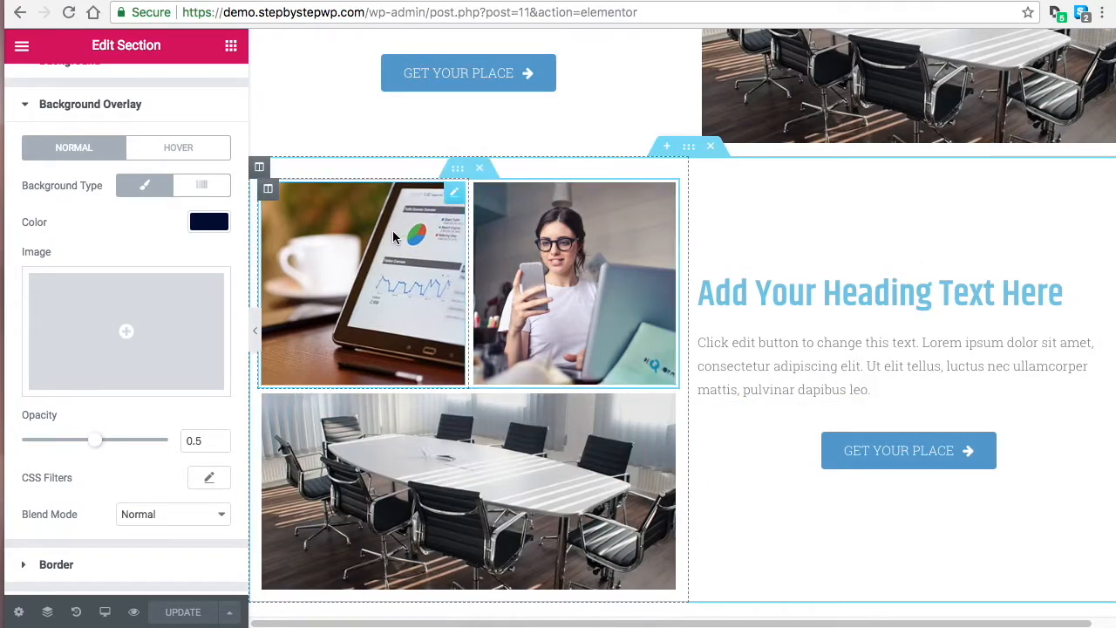
{"action": "right_click", "coordinate": [276, 198]}
{"action": "left_click", "coordinate": [319, 436]}
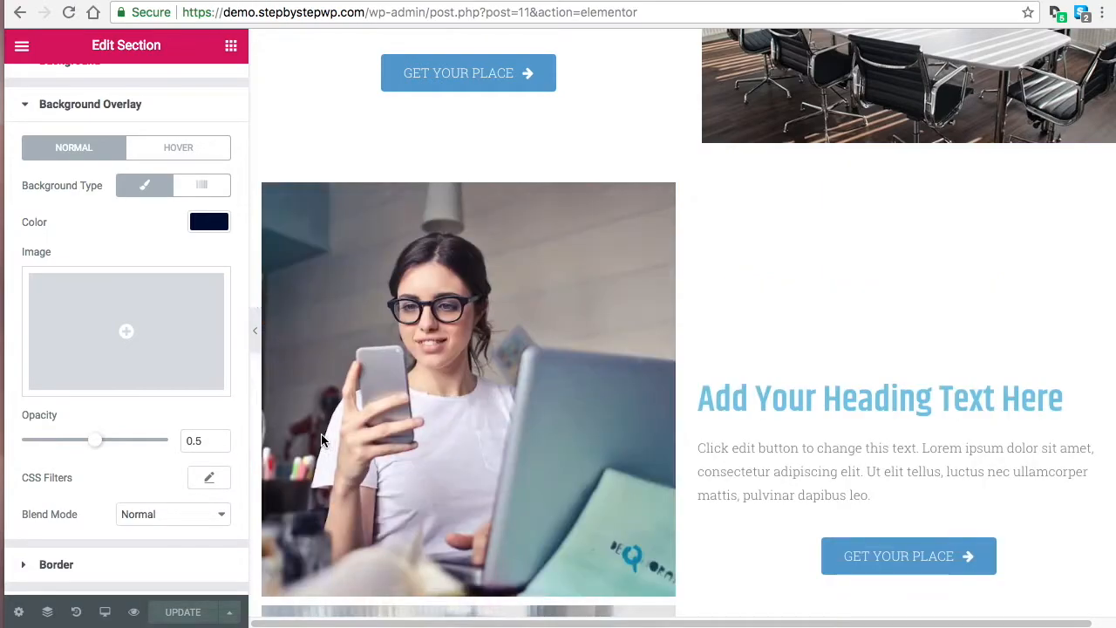
Delete the conference room image below the photo of the woman with the phone and update the page.
{"action": "scroll", "coordinate": [549, 393], "scroll_direction": "down", "scroll_amount": 2}
{"action": "left_click", "coordinate": [479, 403]}
{"action": "scroll", "coordinate": [608, 340], "scroll_direction": "up", "scroll_amount": 3}
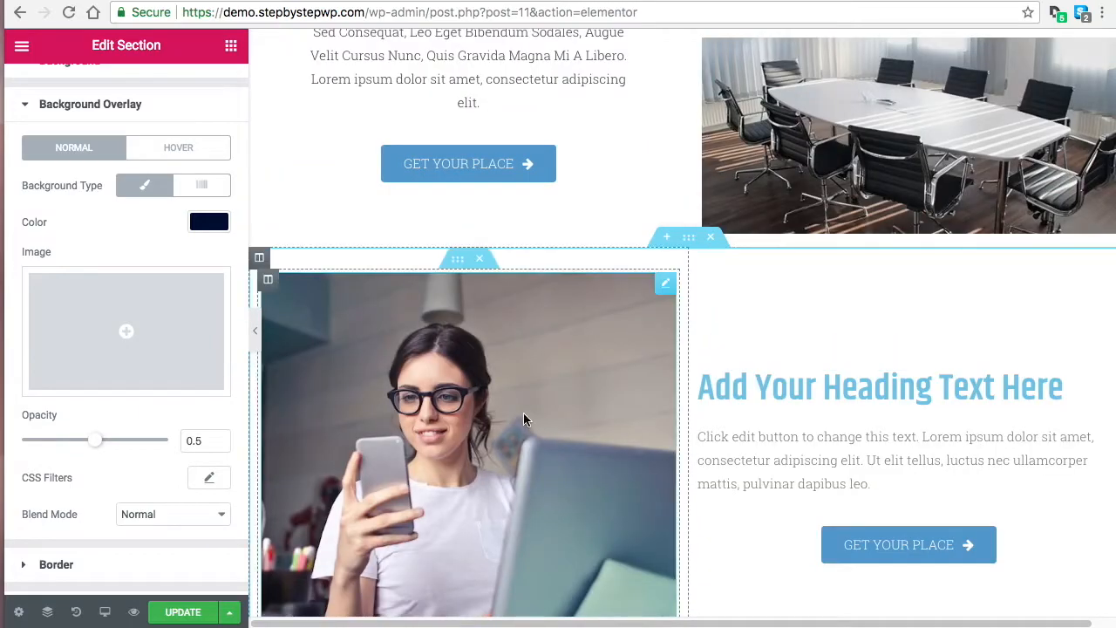
{"action": "scroll", "coordinate": [698, 384], "scroll_direction": "up", "scroll_amount": 2}
{"action": "scroll", "coordinate": [663, 384], "scroll_direction": "down", "scroll_amount": 2}
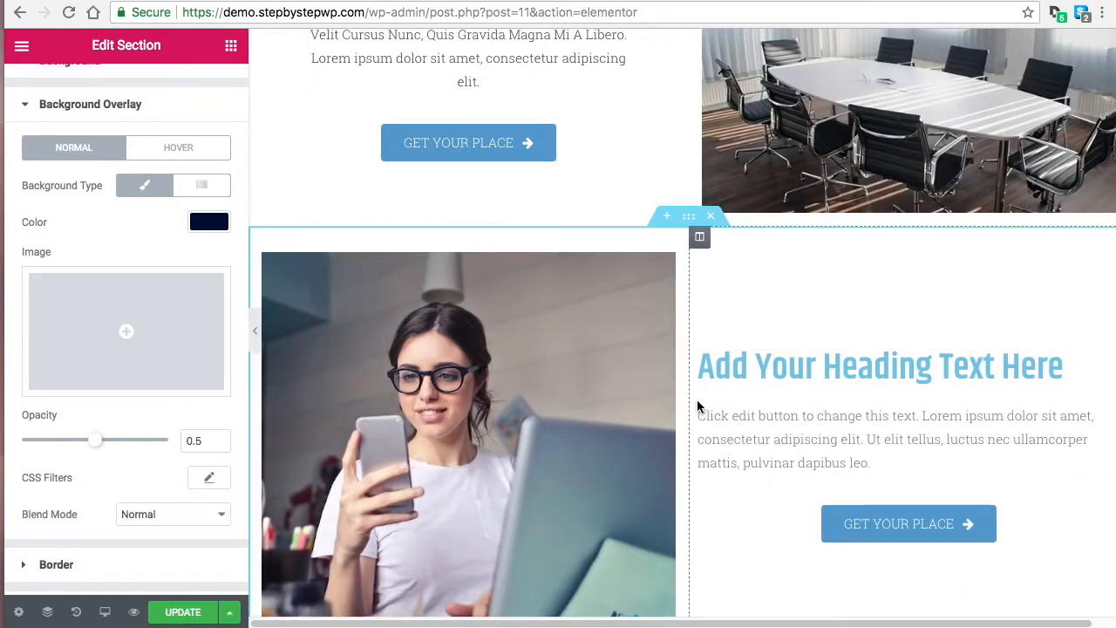
{"action": "scroll", "coordinate": [925, 349], "scroll_direction": "down", "scroll_amount": 1}
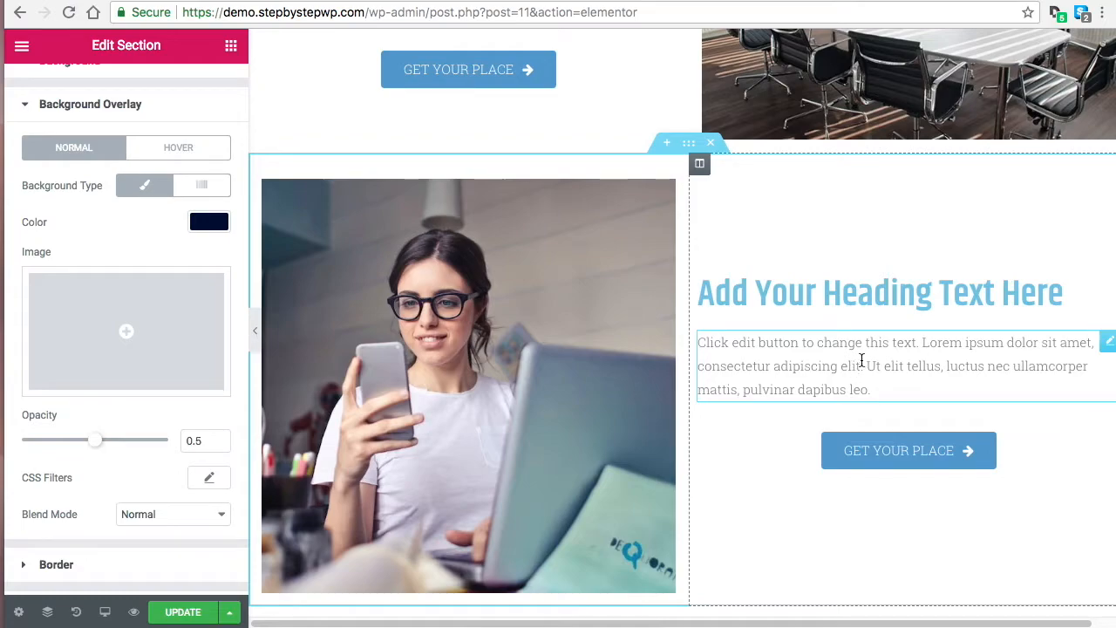
{"action": "left_click", "coordinate": [168, 614]}
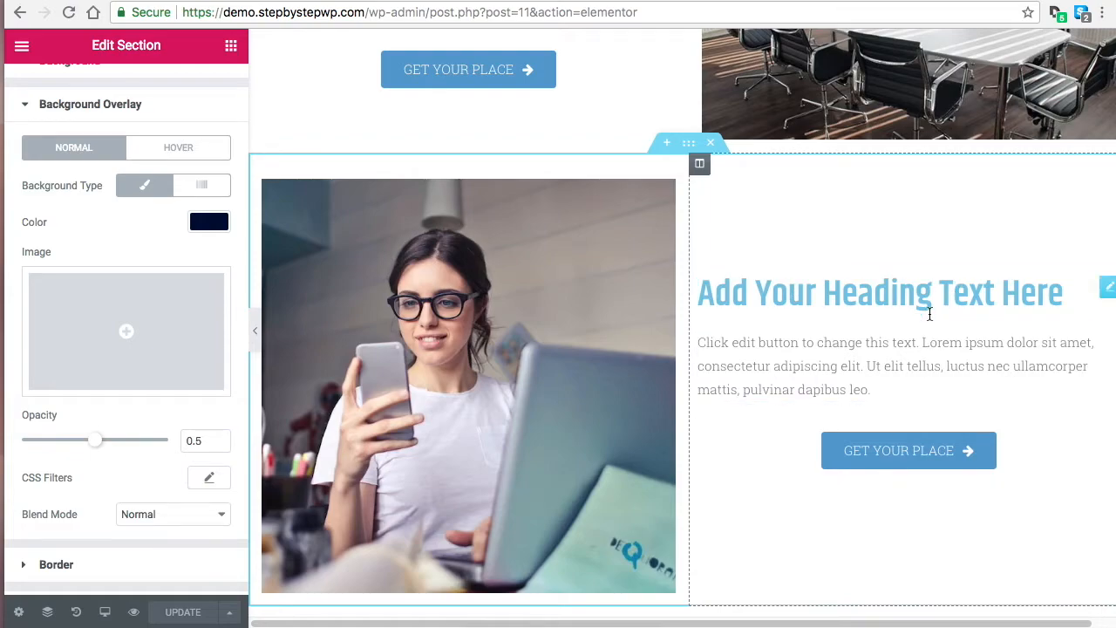
Exit the page editor to the WordPress dashboard and open the live site.
{"action": "left_click", "coordinate": [954, 294]}
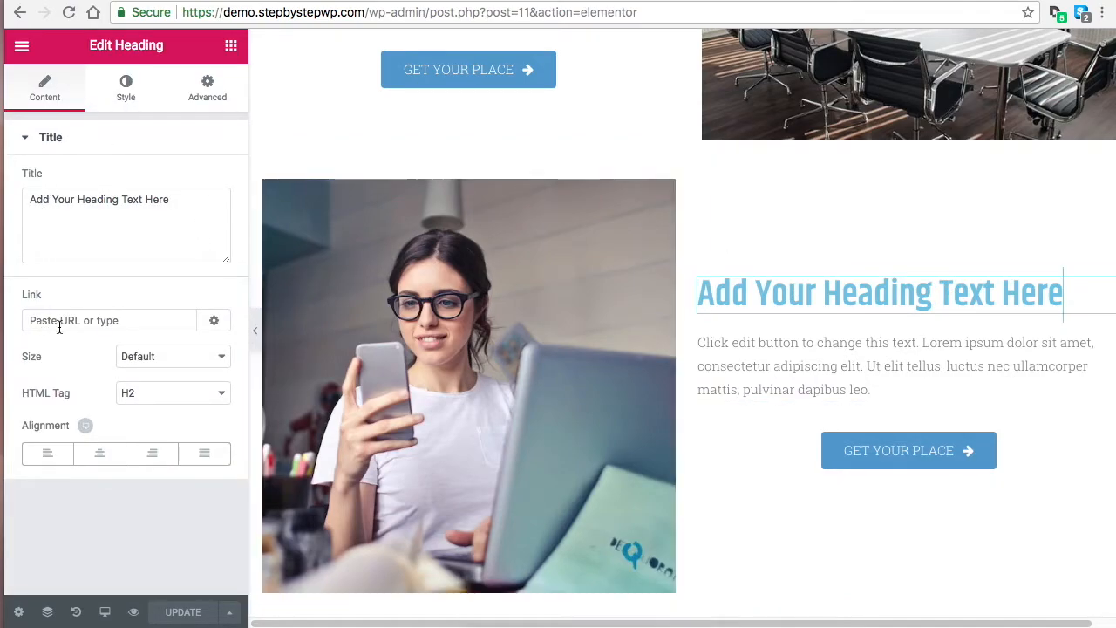
{"action": "left_click", "coordinate": [105, 320]}
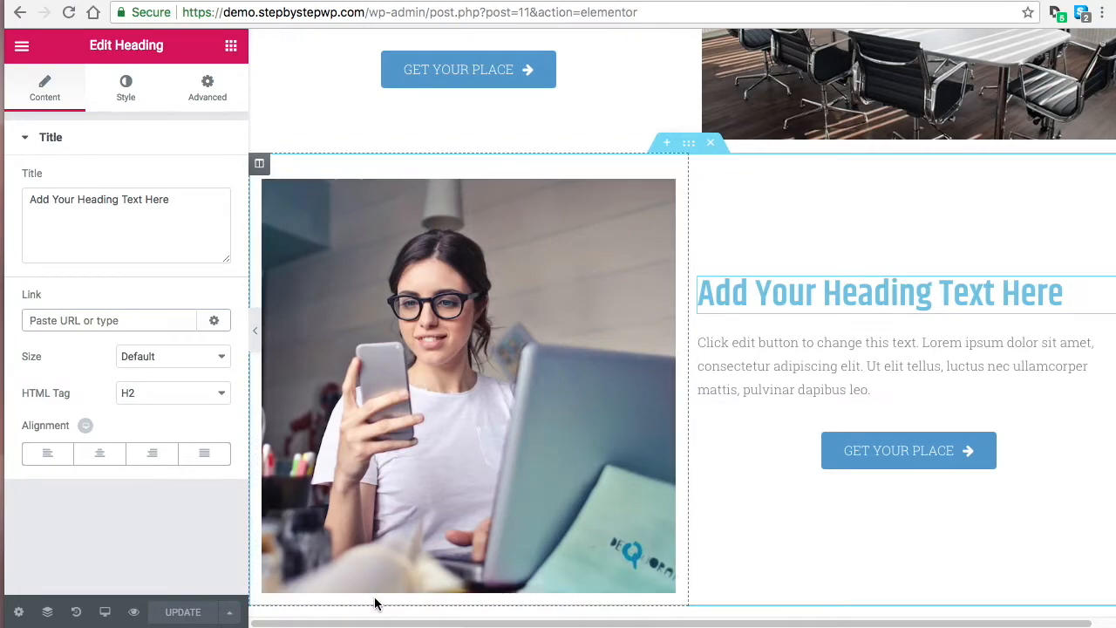
{"action": "left_click", "coordinate": [19, 50]}
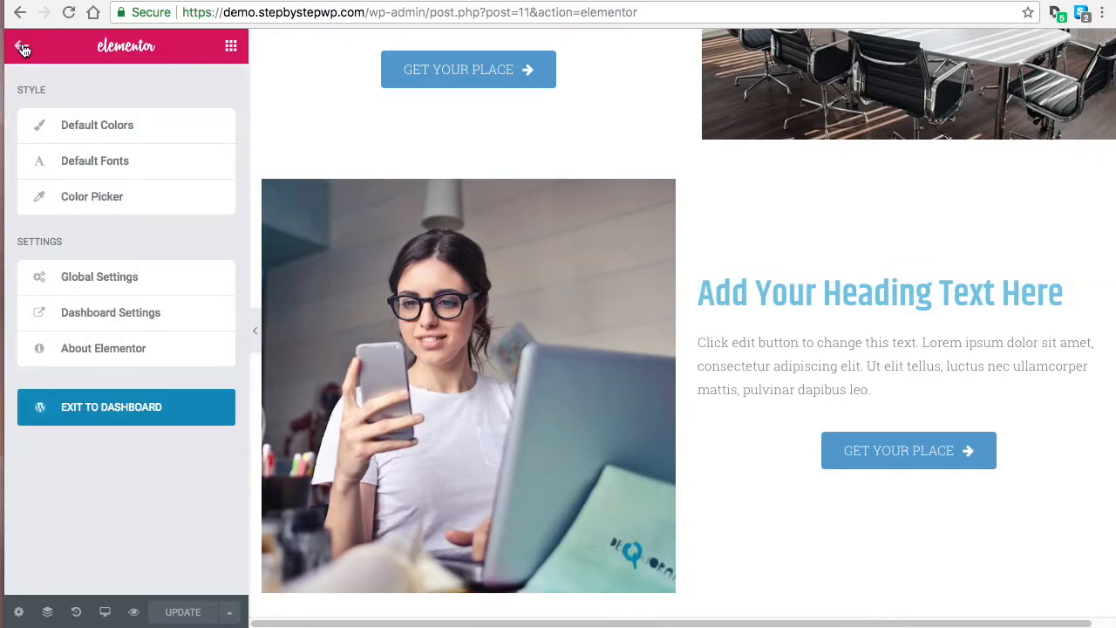
{"action": "left_click", "coordinate": [102, 413]}
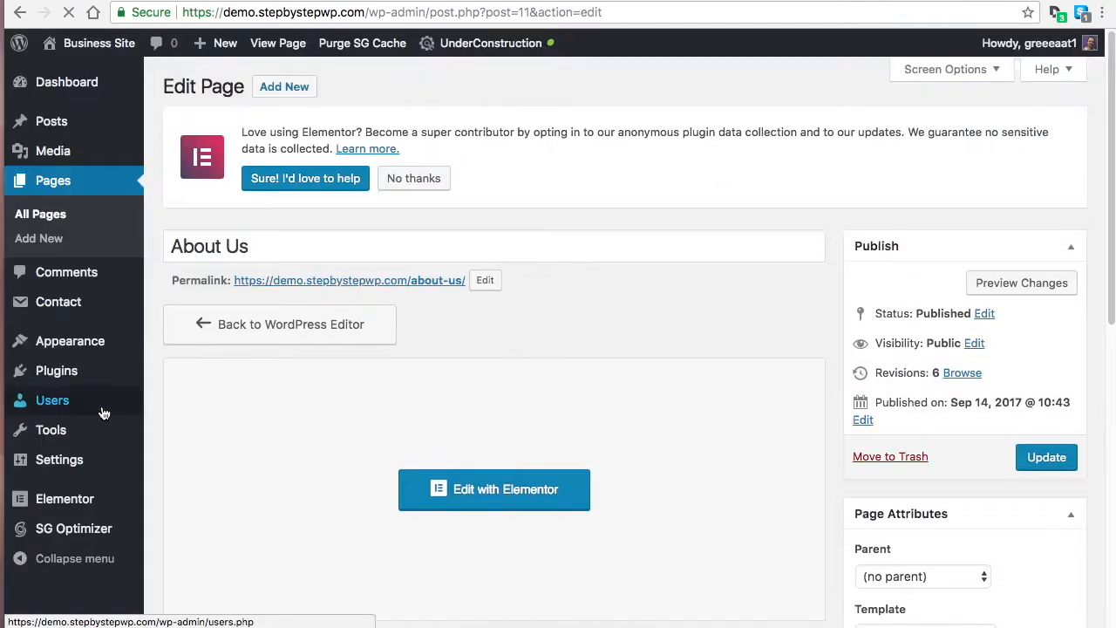
{"action": "left_click", "coordinate": [114, 46]}
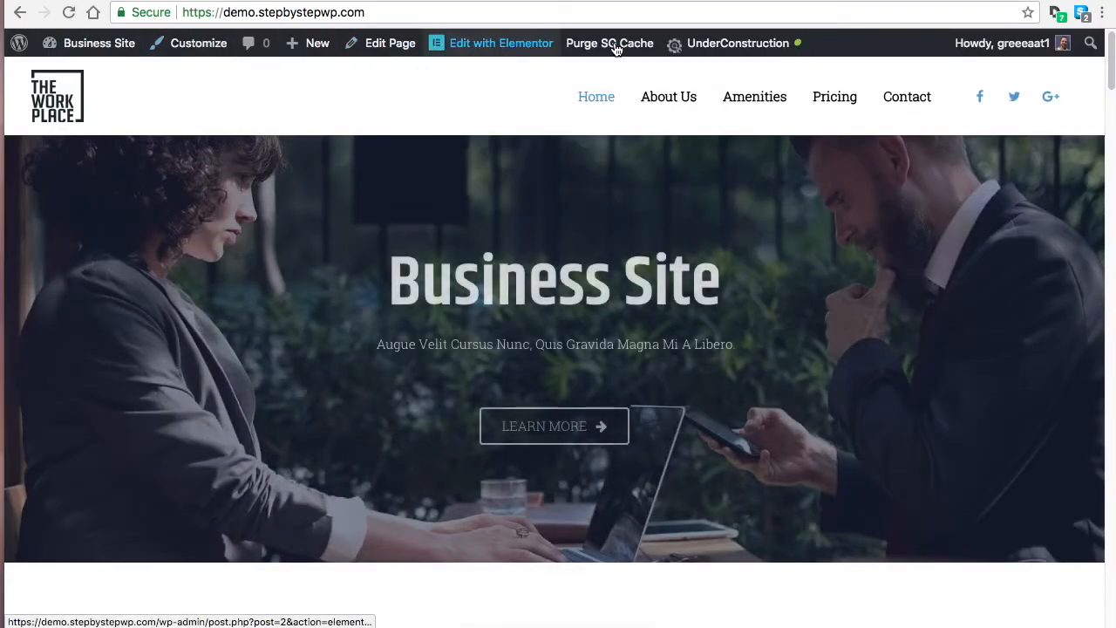
Open the site's Contact page and copy its URL.
{"action": "left_click", "coordinate": [901, 103]}
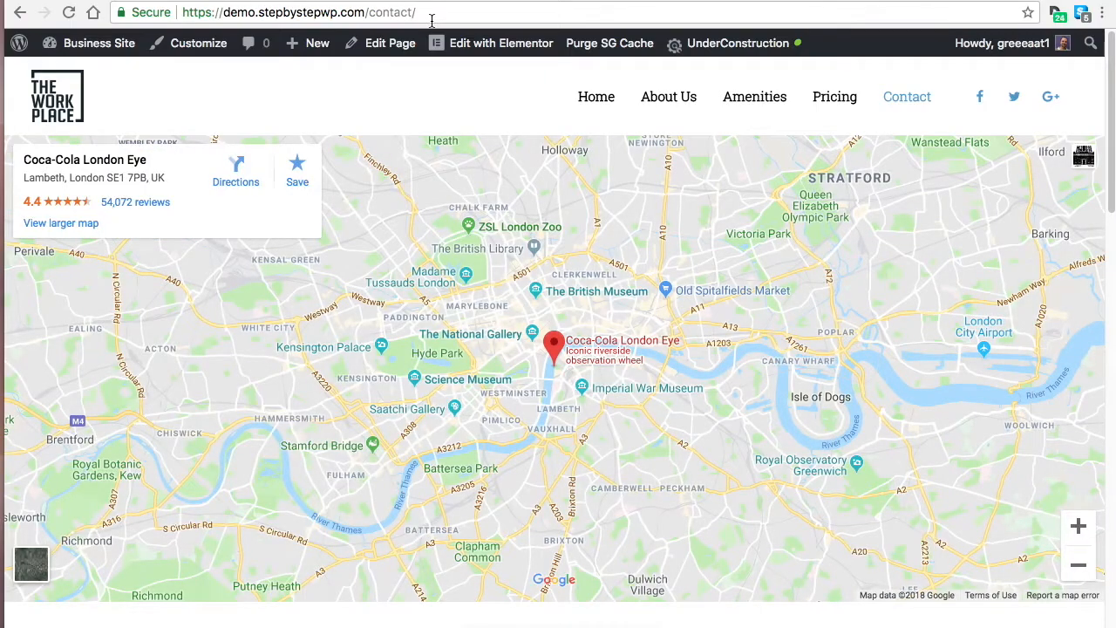
{"action": "left_click", "coordinate": [438, 16]}
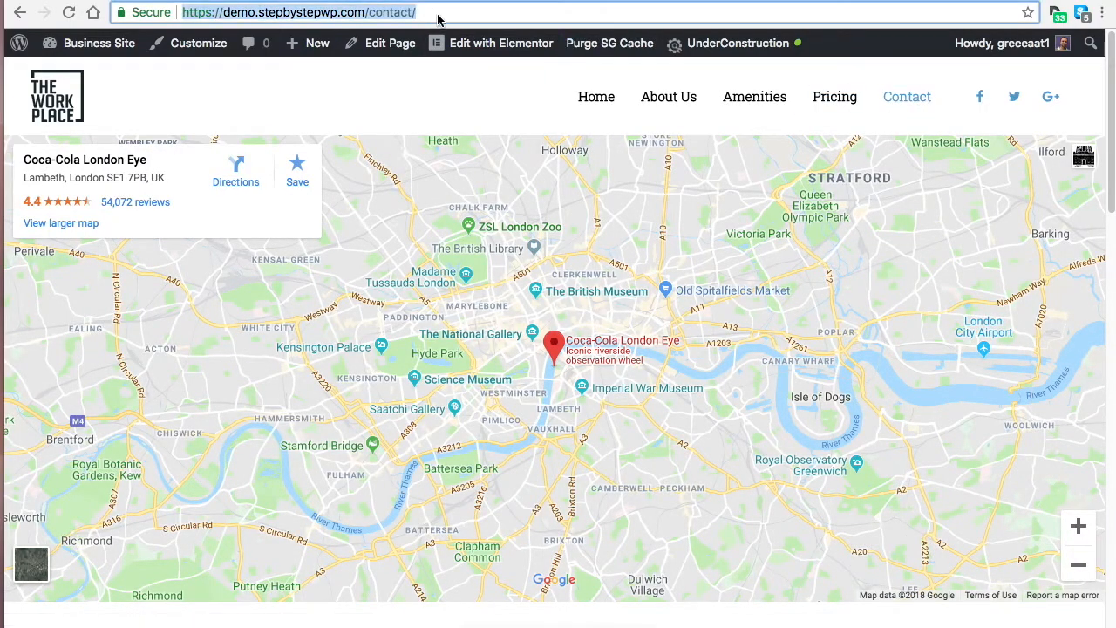
{"action": "right_click", "coordinate": [351, 18]}
{"action": "left_click", "coordinate": [379, 40]}
Return to the dashboard's list of all pages and open the About Us page in Elementor.
{"action": "left_click", "coordinate": [105, 42]}
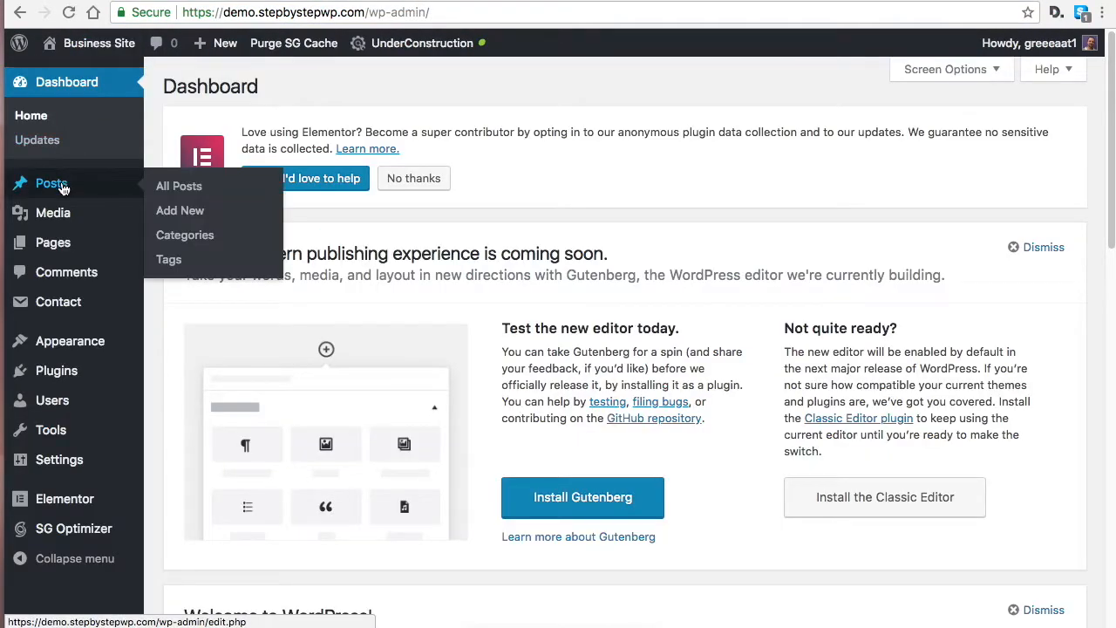
{"action": "mouse_move", "coordinate": [64, 346]}
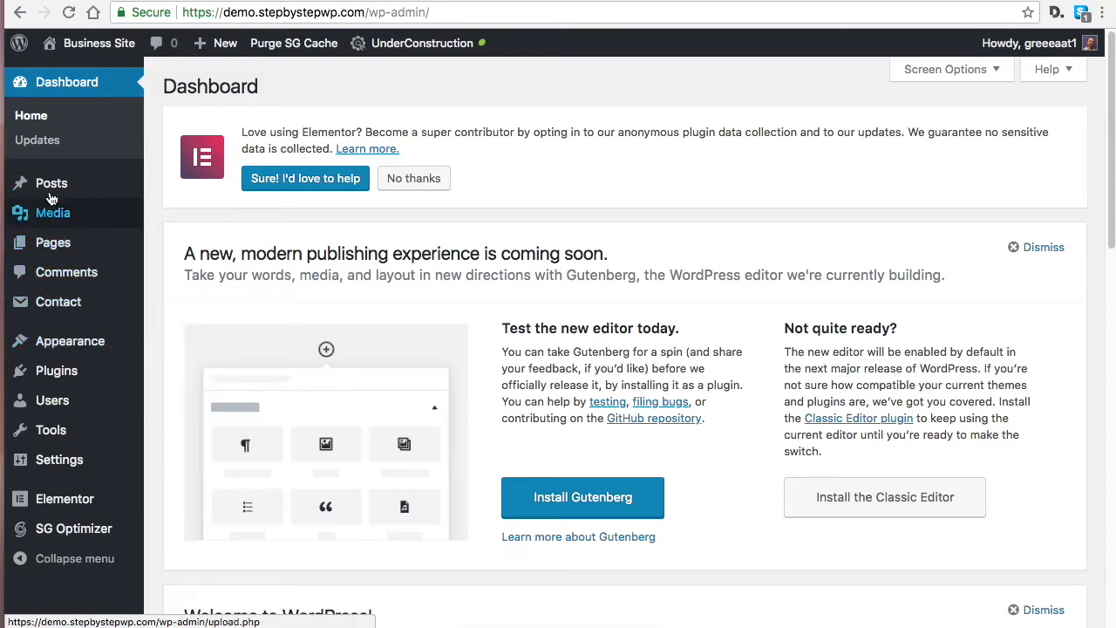
{"action": "mouse_move", "coordinate": [128, 245]}
{"action": "left_click", "coordinate": [172, 249]}
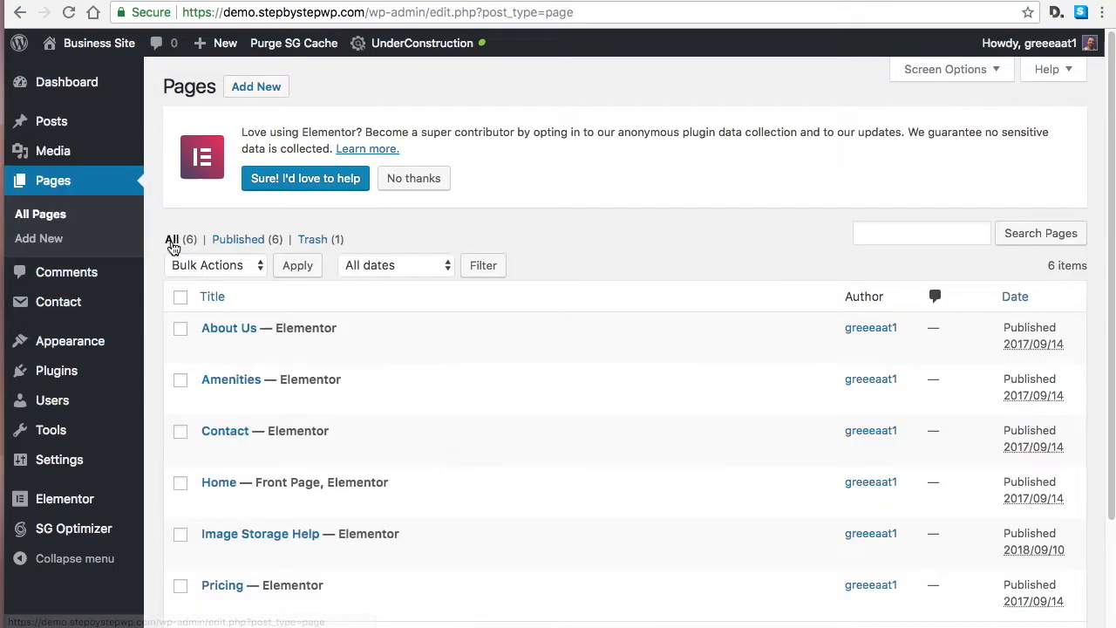
{"action": "left_click", "coordinate": [431, 351]}
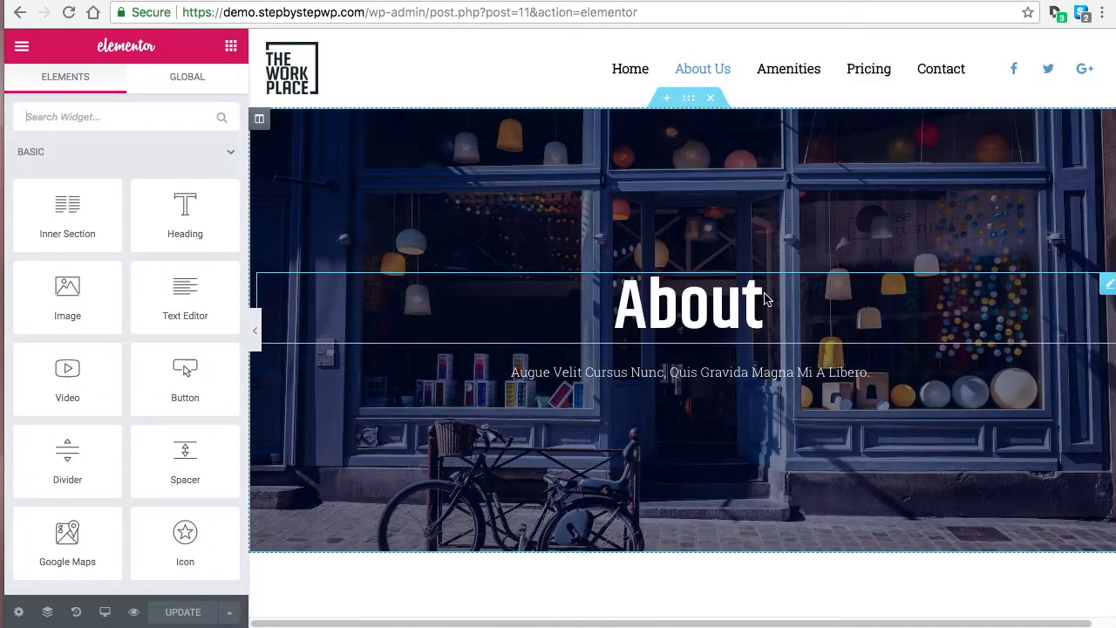
Link the "Add Your Heading Text Here" heading to the copied Contact page URL.
{"action": "scroll", "coordinate": [765, 299], "scroll_direction": "down", "scroll_amount": 5}
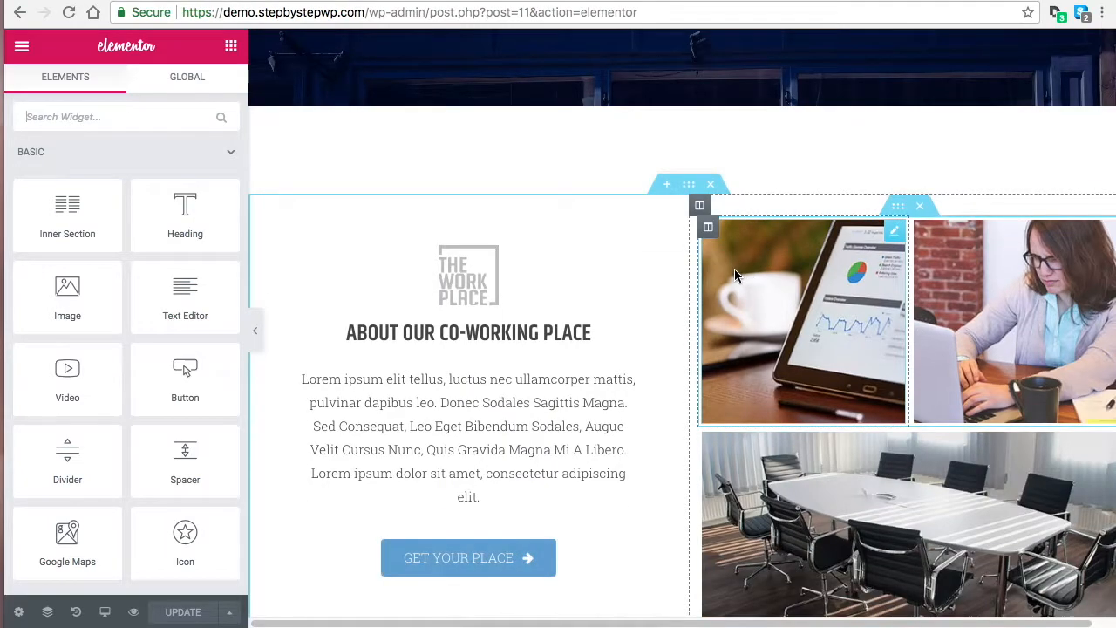
{"action": "scroll", "coordinate": [735, 271], "scroll_direction": "down", "scroll_amount": 5}
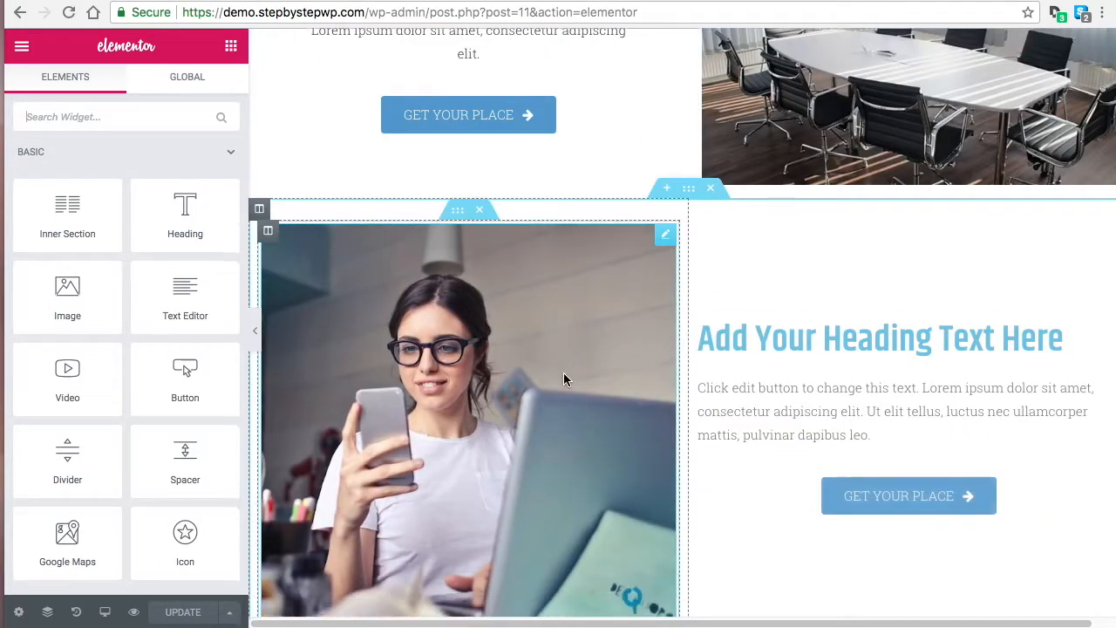
{"action": "scroll", "coordinate": [563, 373], "scroll_direction": "down", "scroll_amount": 1}
{"action": "left_click", "coordinate": [939, 225]}
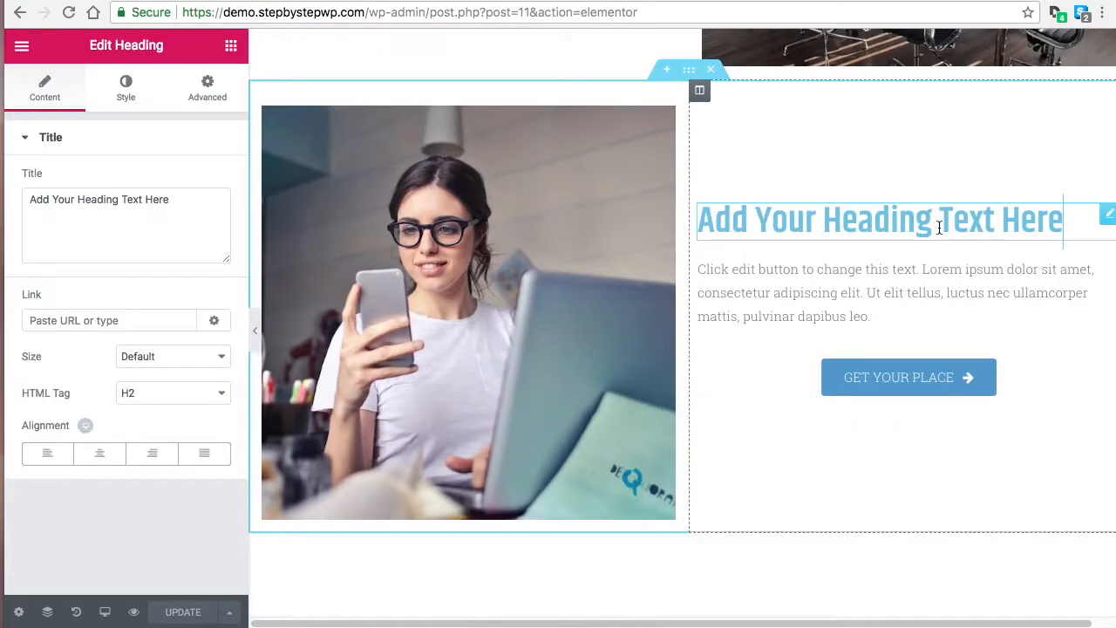
{"action": "left_click", "coordinate": [88, 320]}
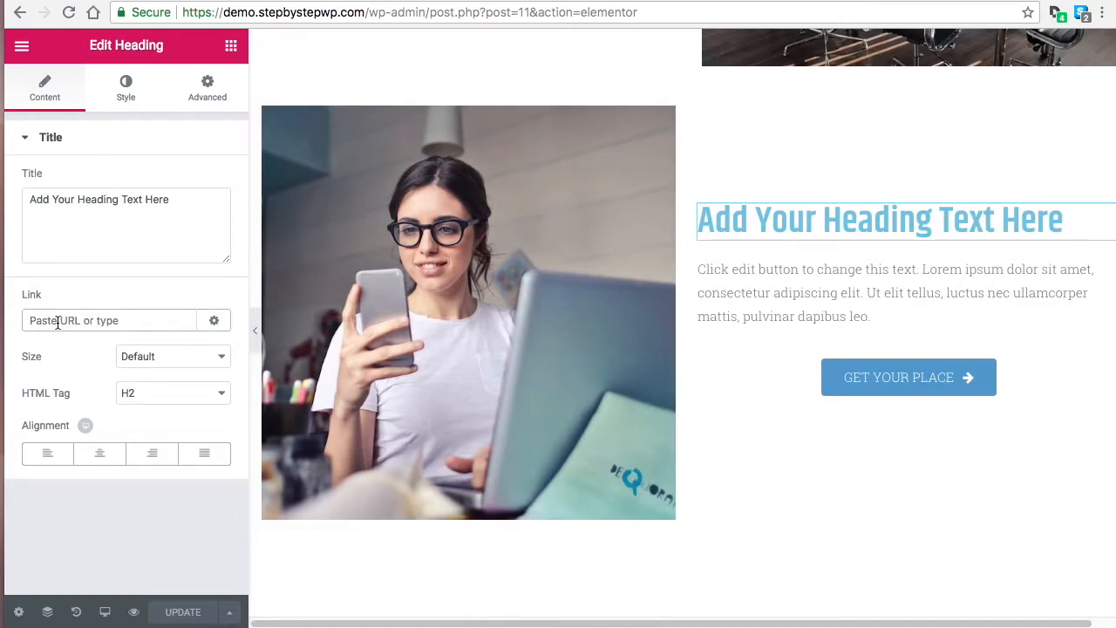
{"action": "right_click", "coordinate": [59, 322]}
{"action": "left_click", "coordinate": [103, 433]}
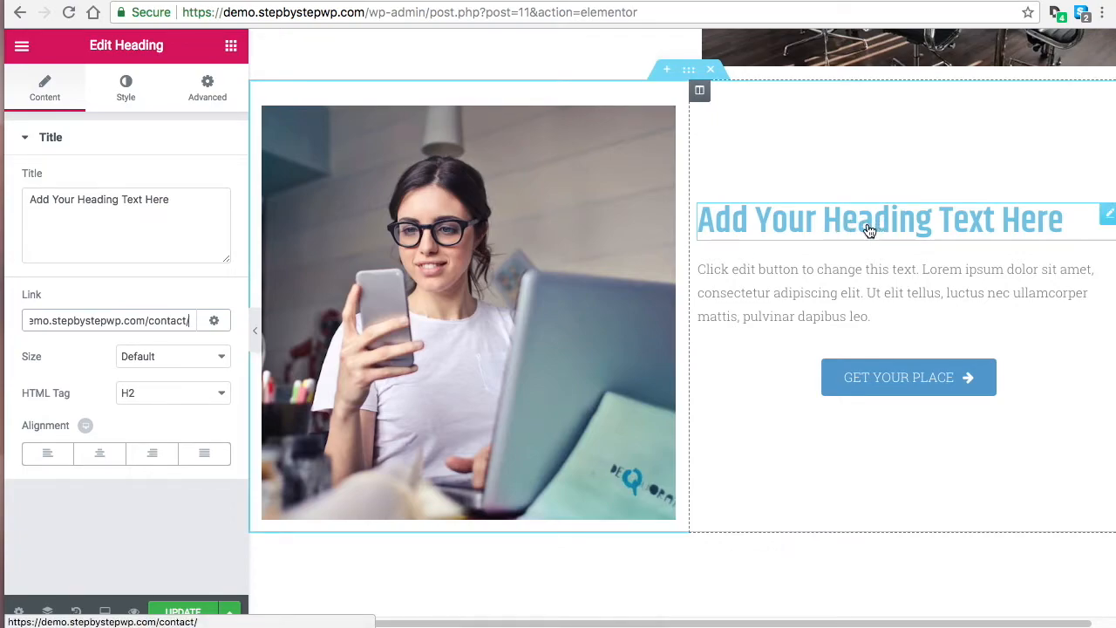
Change the linked heading's text beside the photo to "Contact Us".
{"action": "left_click_drag", "start_coordinate": [178, 200], "coordinate": [31, 190]}
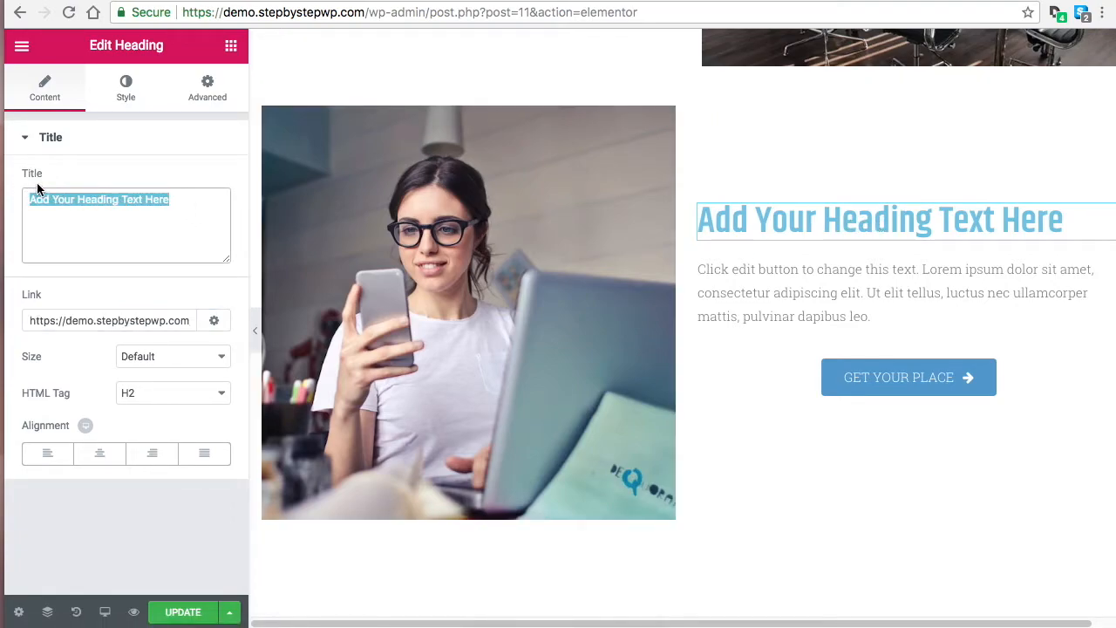
{"action": "type", "text": "Contact Us"}
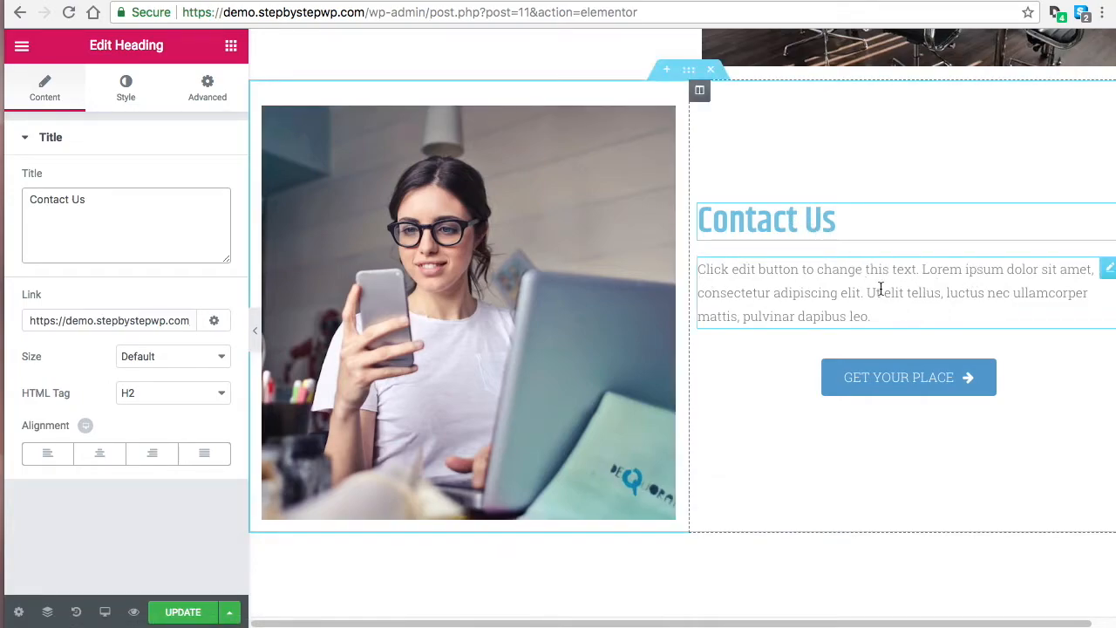
Link the words "consectetur adipiscing" in the paragraph under the Contact Us heading to the site's Contact page.
{"action": "left_click", "coordinate": [919, 276]}
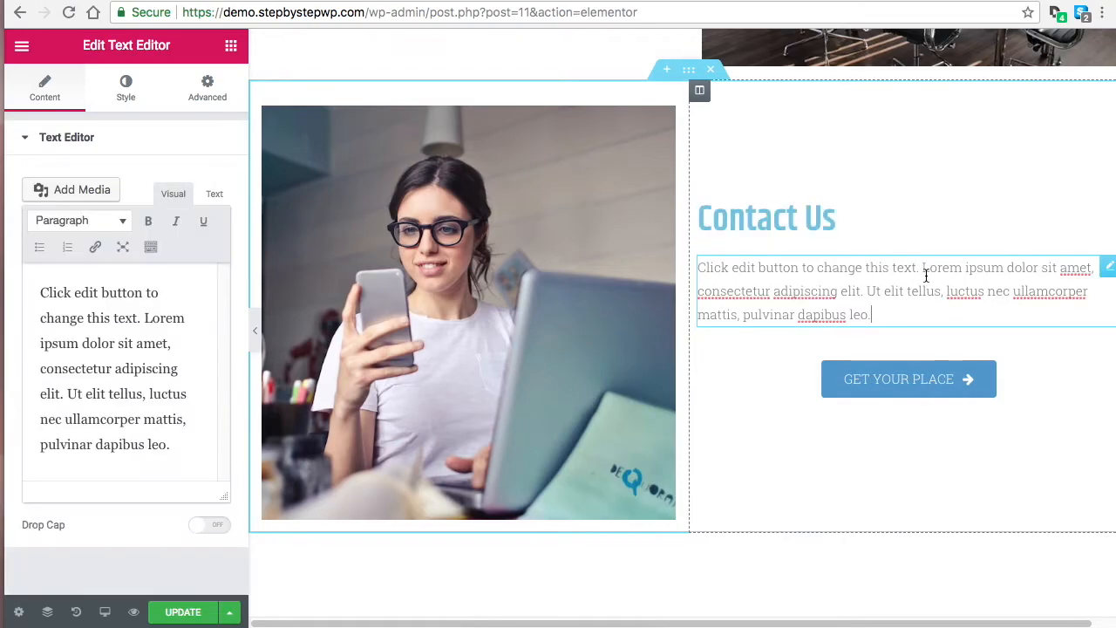
{"action": "left_click", "coordinate": [231, 47]}
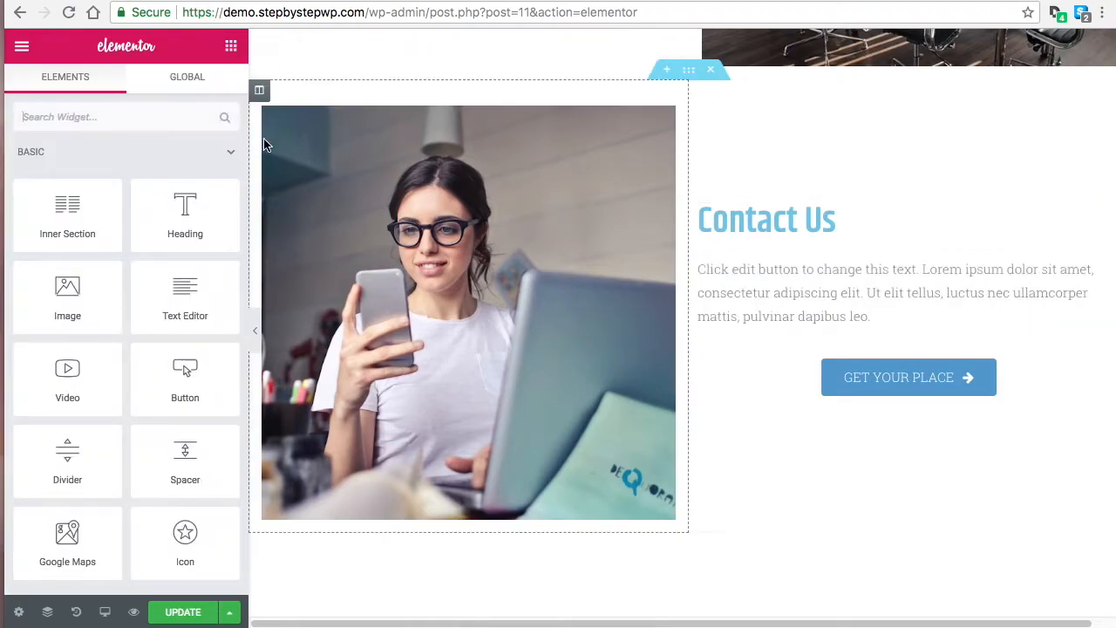
{"action": "left_click_drag", "start_coordinate": [169, 298], "coordinate": [149, 324]}
{"action": "left_click", "coordinate": [876, 299]}
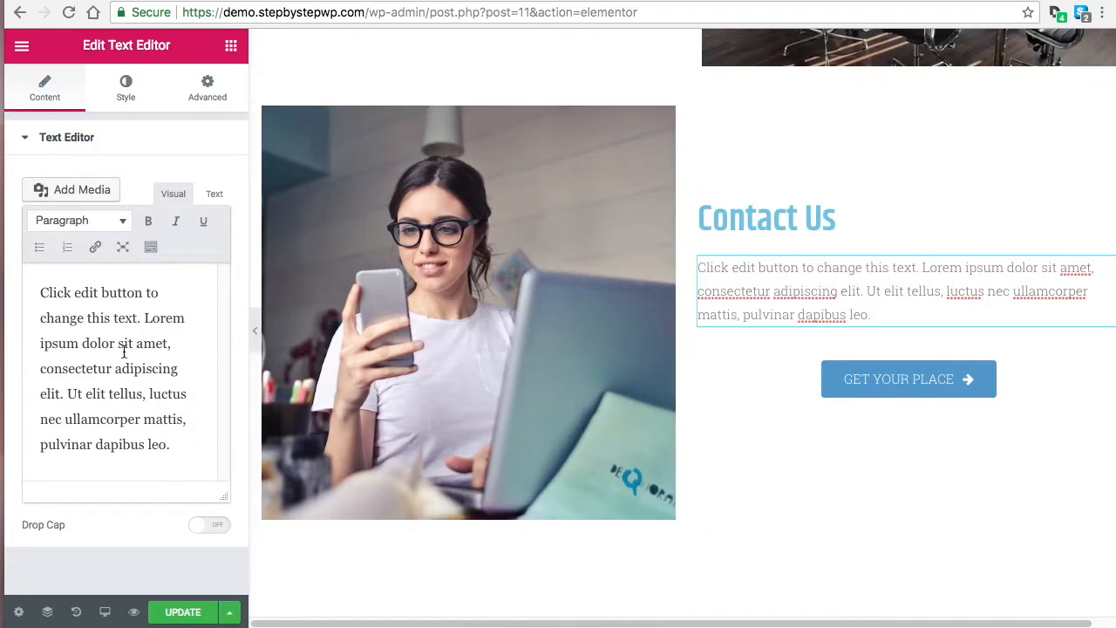
{"action": "left_click_drag", "start_coordinate": [40, 373], "coordinate": [175, 375]}
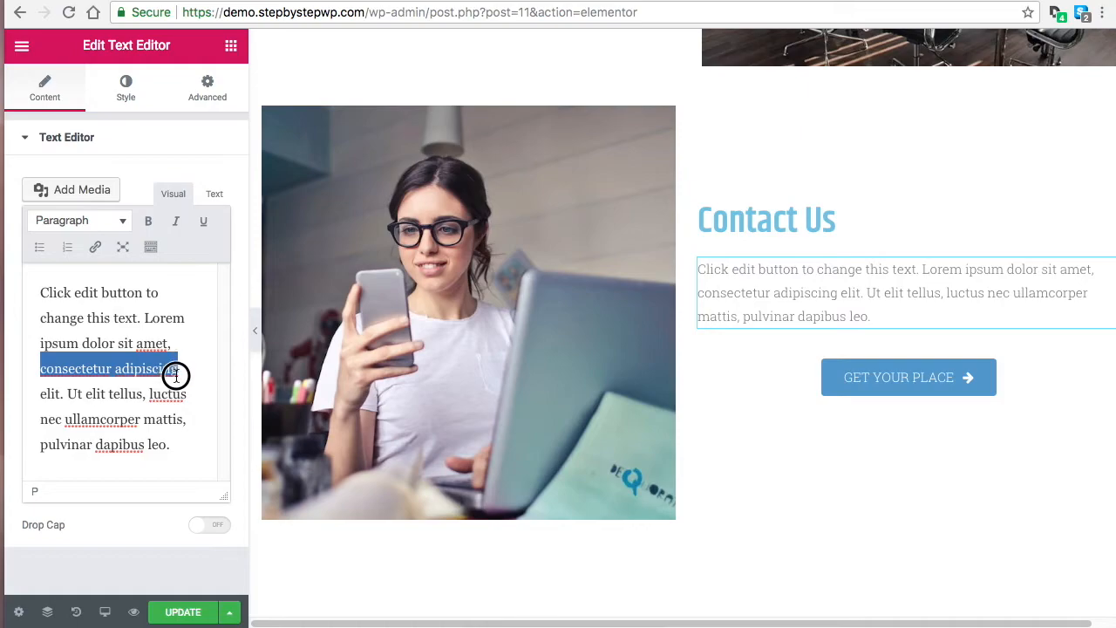
{"action": "left_click", "coordinate": [96, 248]}
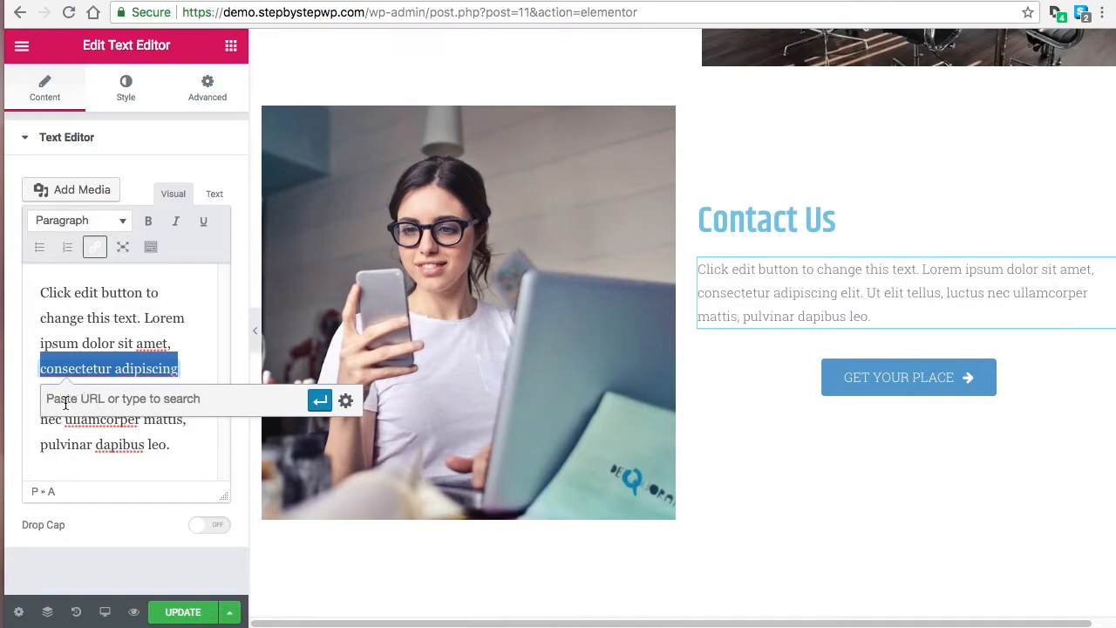
{"action": "right_click", "coordinate": [65, 403]}
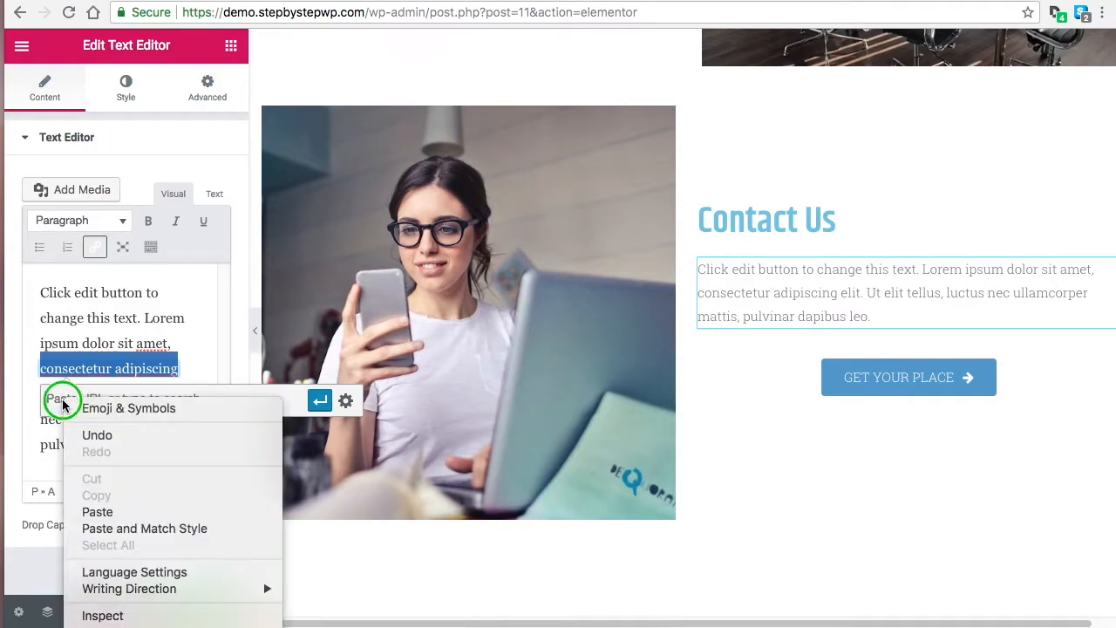
{"action": "left_click", "coordinate": [97, 512]}
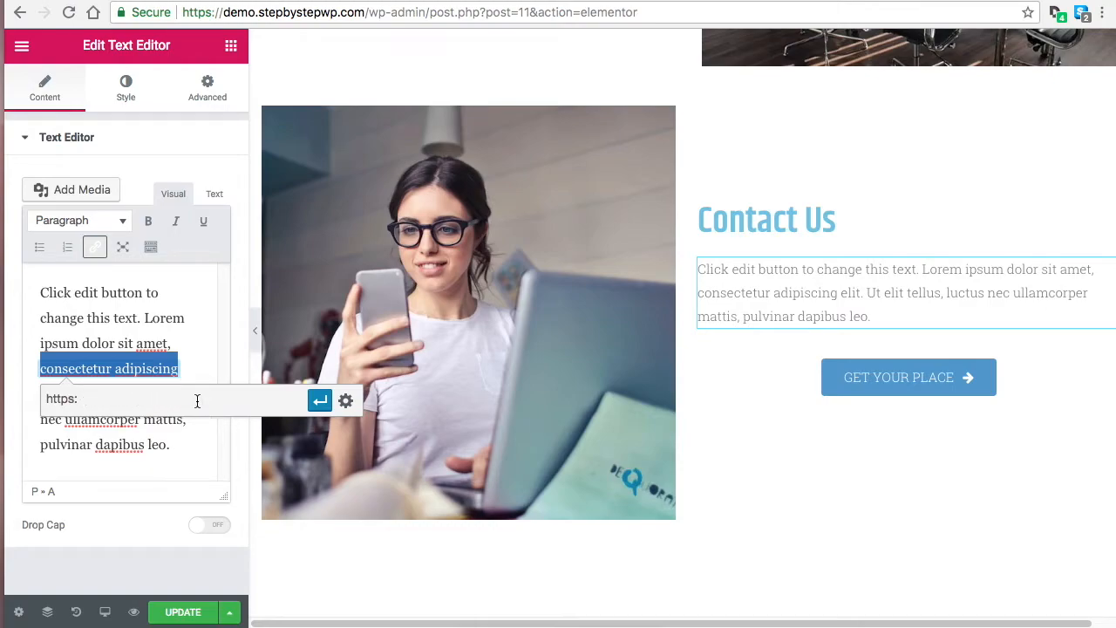
{"action": "key", "text": "BackSpace"}
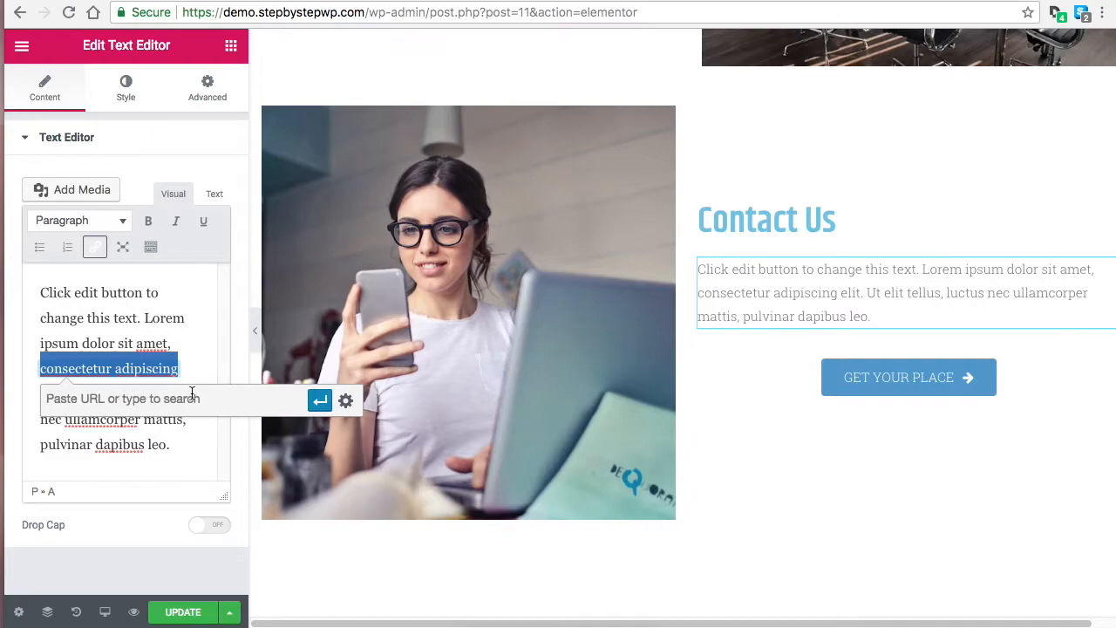
{"action": "type", "text": "co"}
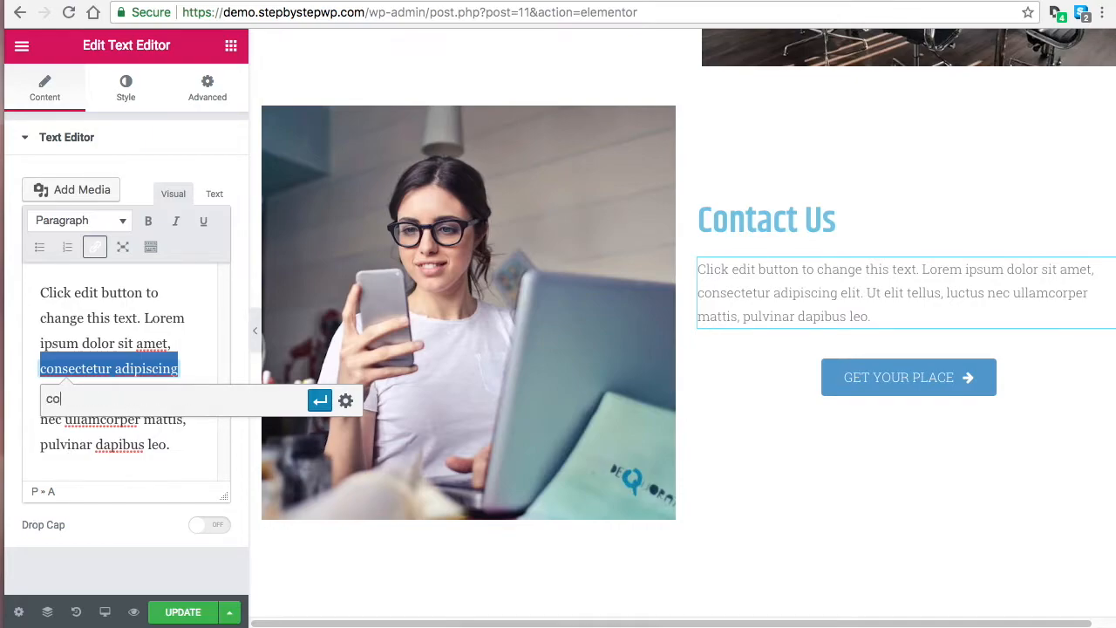
{"action": "type", "text": "nta"}
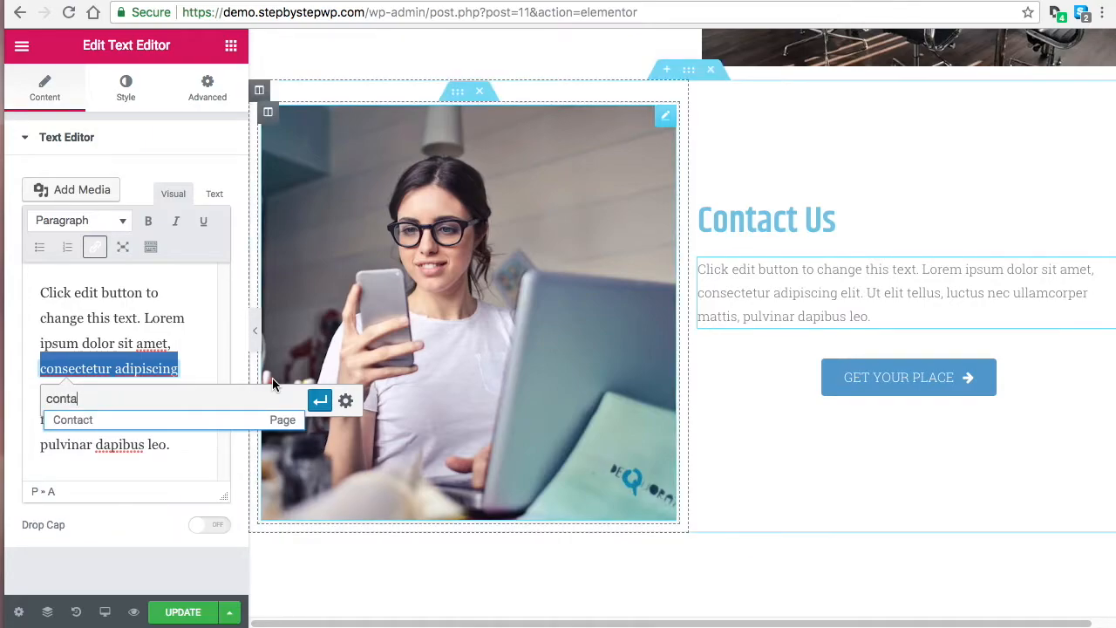
{"action": "left_click", "coordinate": [159, 422]}
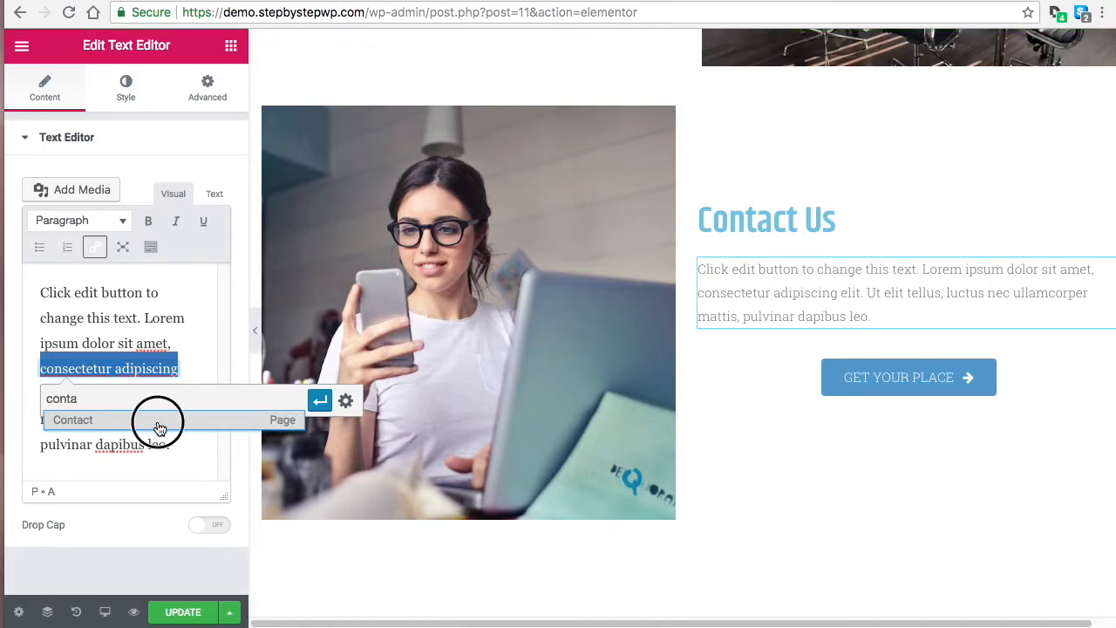
{"action": "left_click", "coordinate": [319, 406]}
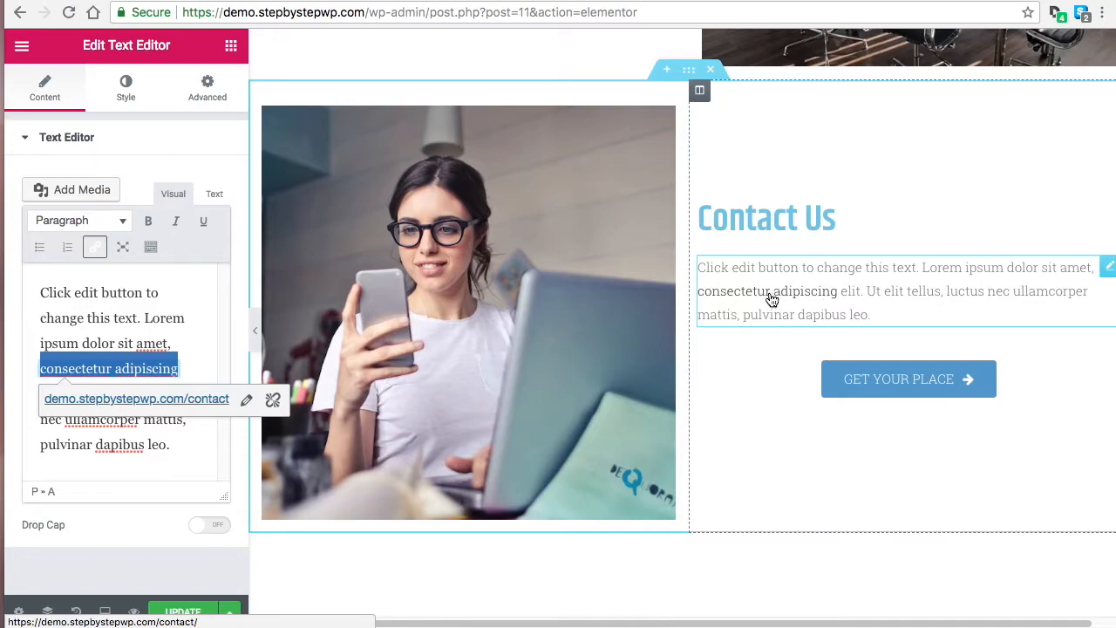
{"action": "left_click", "coordinate": [147, 294]}
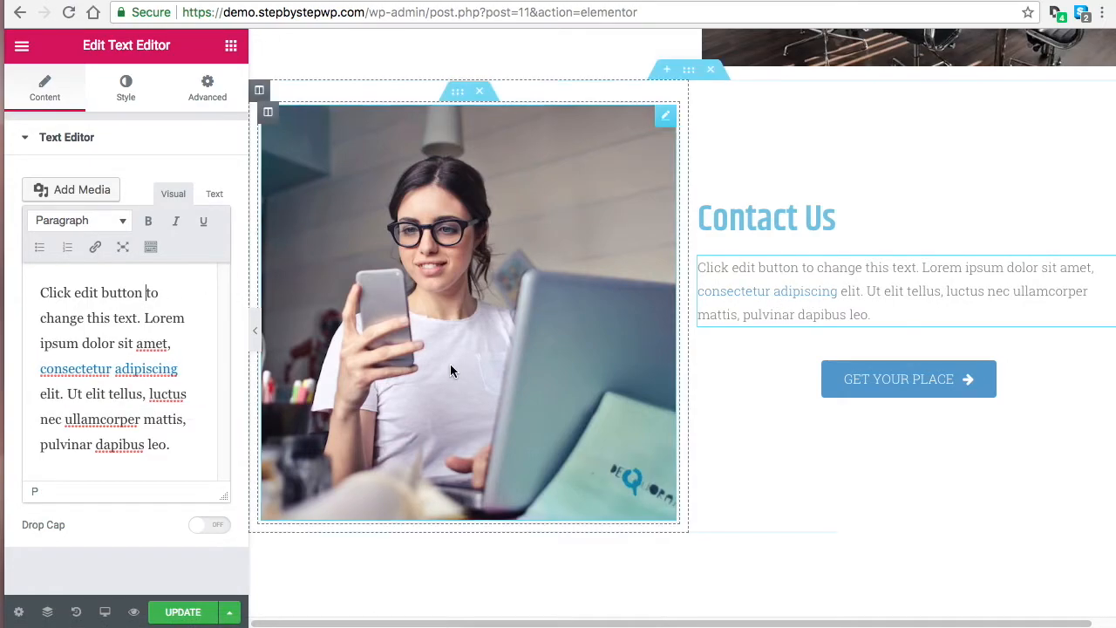
Relabel the button beneath the Contact Us paragraph "Contact", with the copied Contact page URL as its link, and update the page.
{"action": "left_click", "coordinate": [1015, 381]}
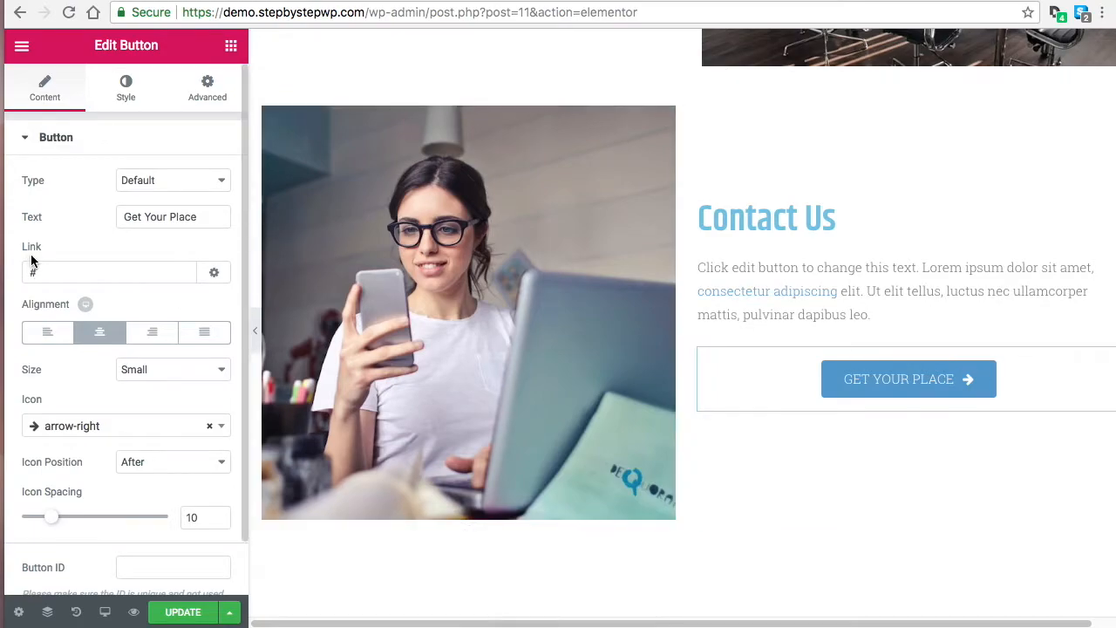
{"action": "double_click", "coordinate": [62, 273]}
{"action": "key", "text": "super+v"}
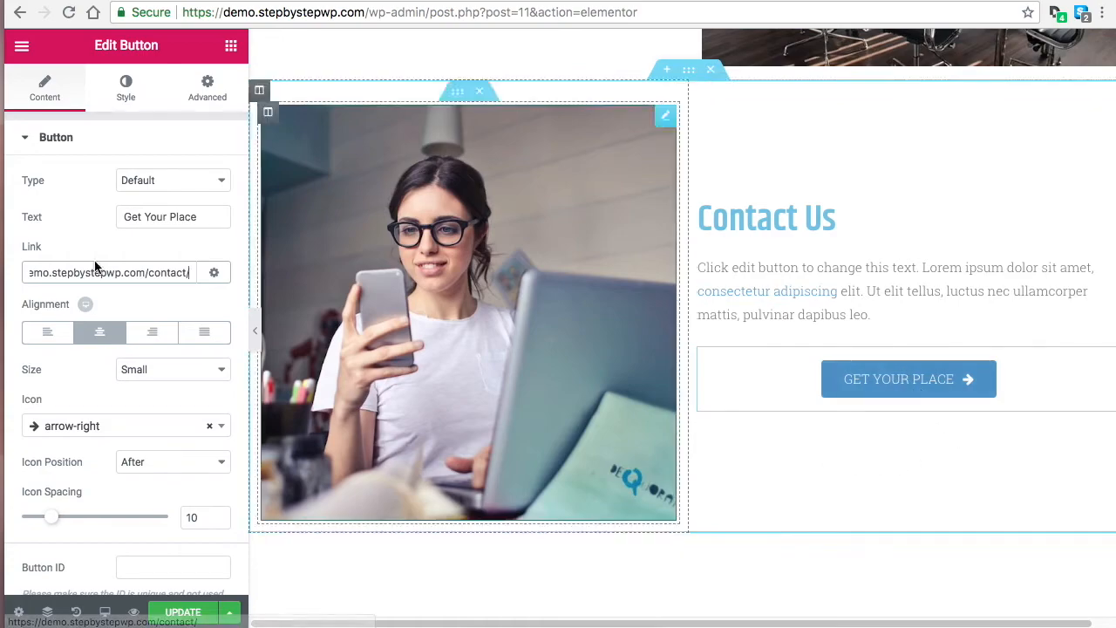
{"action": "left_click_drag", "start_coordinate": [213, 219], "coordinate": [96, 212]}
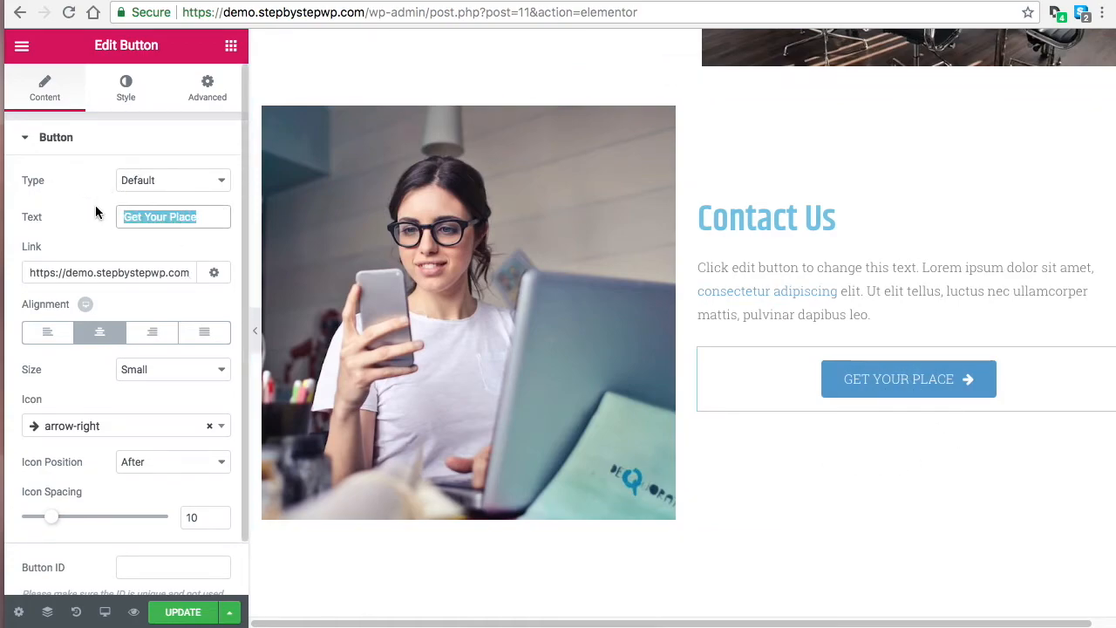
{"action": "type", "text": "Contact"}
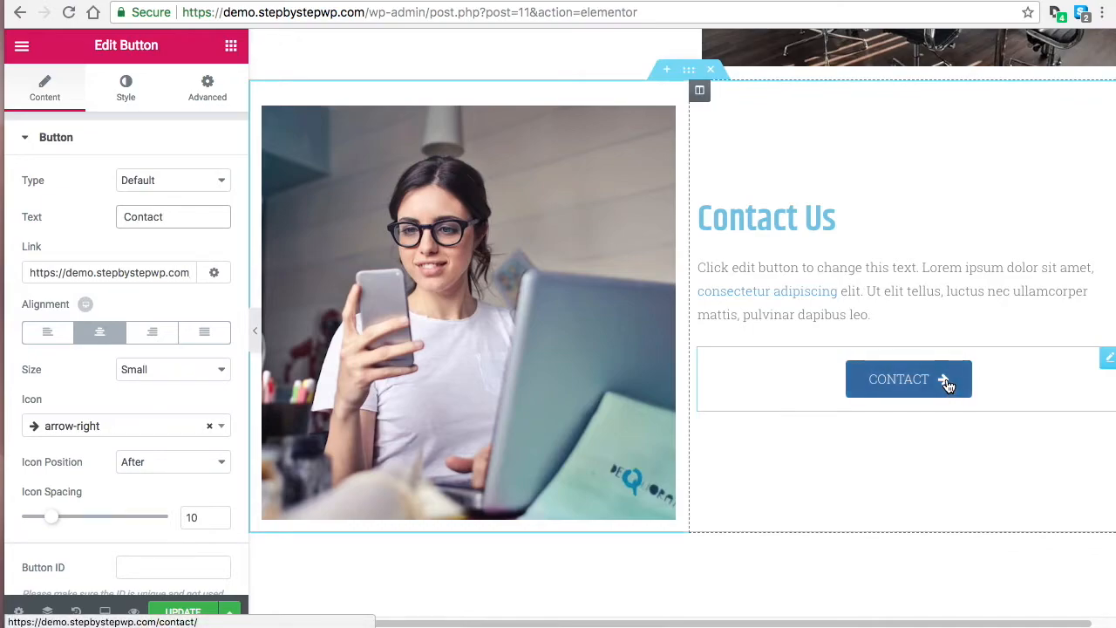
{"action": "scroll", "coordinate": [196, 451], "scroll_direction": "down", "scroll_amount": 2}
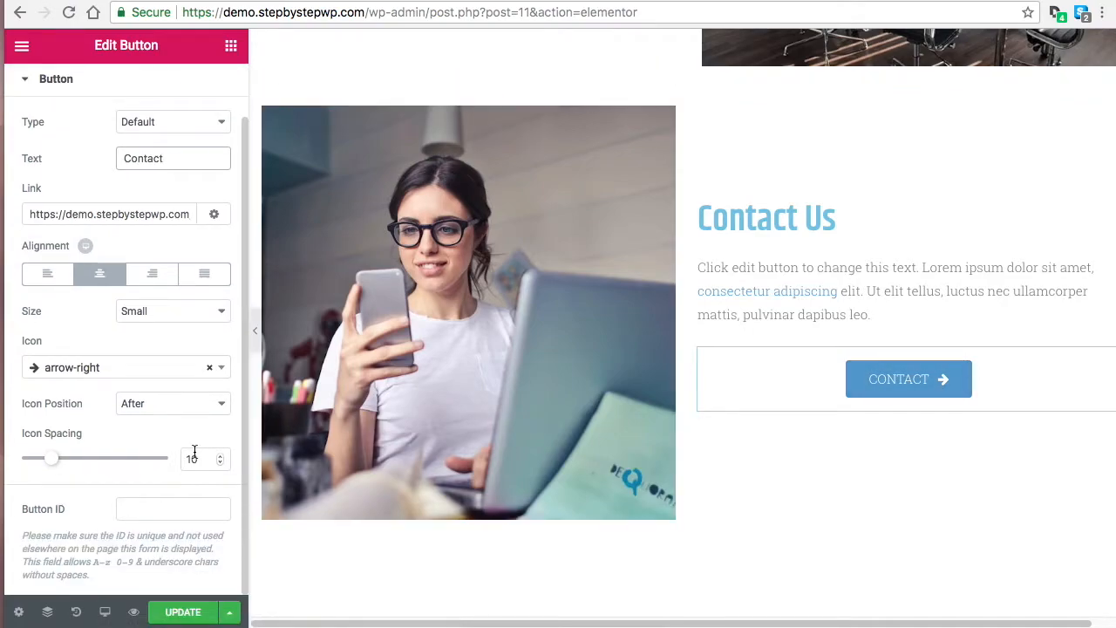
{"action": "left_click", "coordinate": [178, 612]}
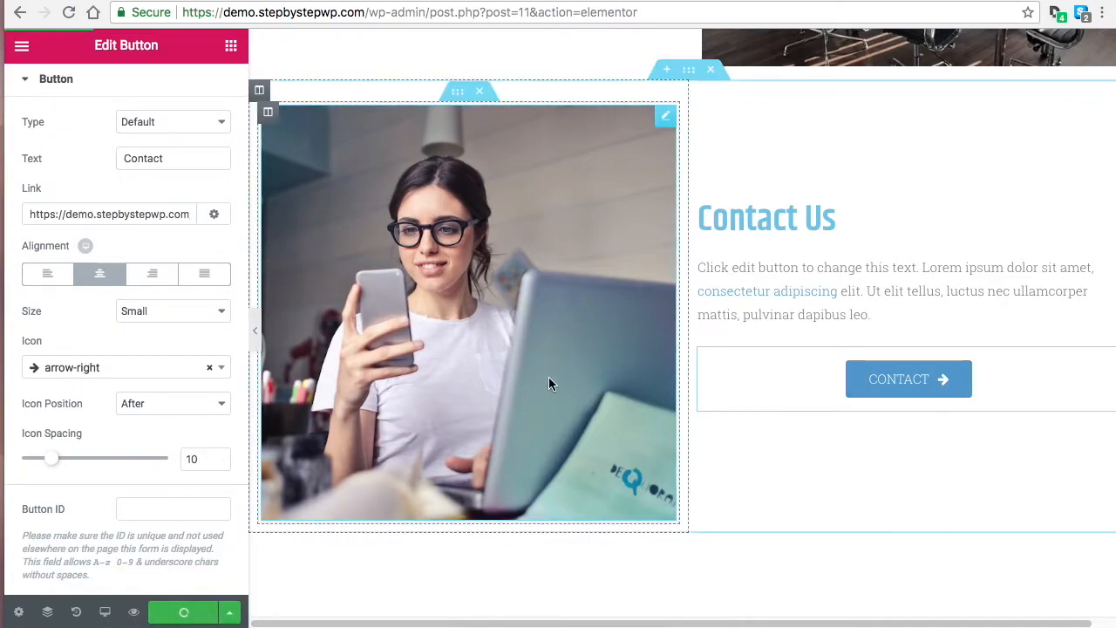
Review the page from the About header through the Our Team section to the client logos.
{"action": "scroll", "coordinate": [551, 381], "scroll_direction": "up", "scroll_amount": 10}
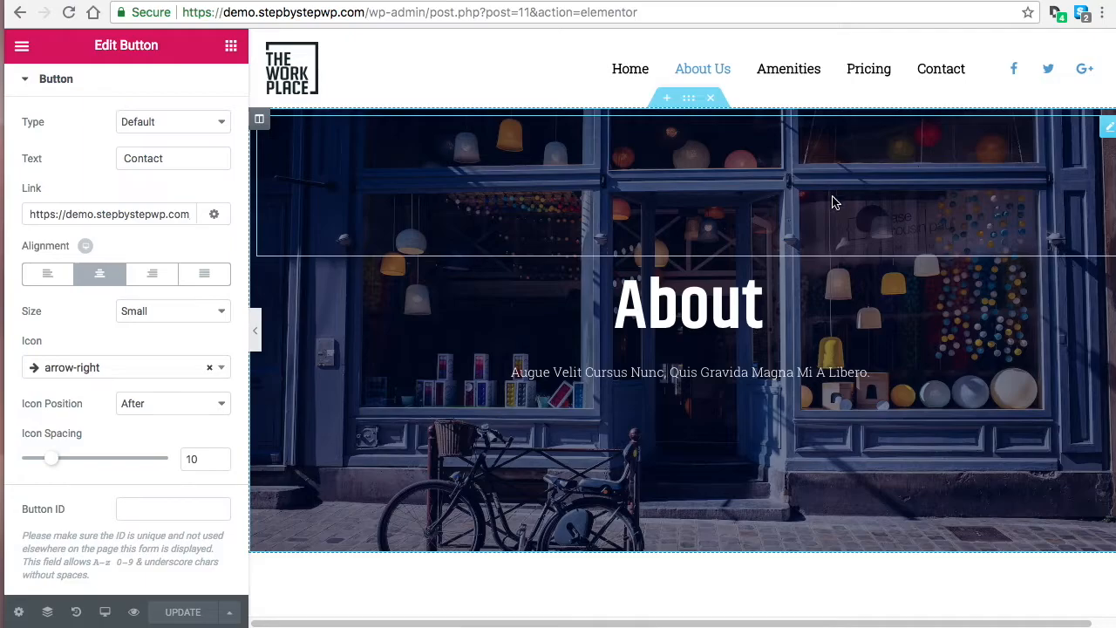
{"action": "scroll", "coordinate": [814, 241], "scroll_direction": "down", "scroll_amount": 3}
{"action": "scroll", "coordinate": [887, 256], "scroll_direction": "up", "scroll_amount": 3}
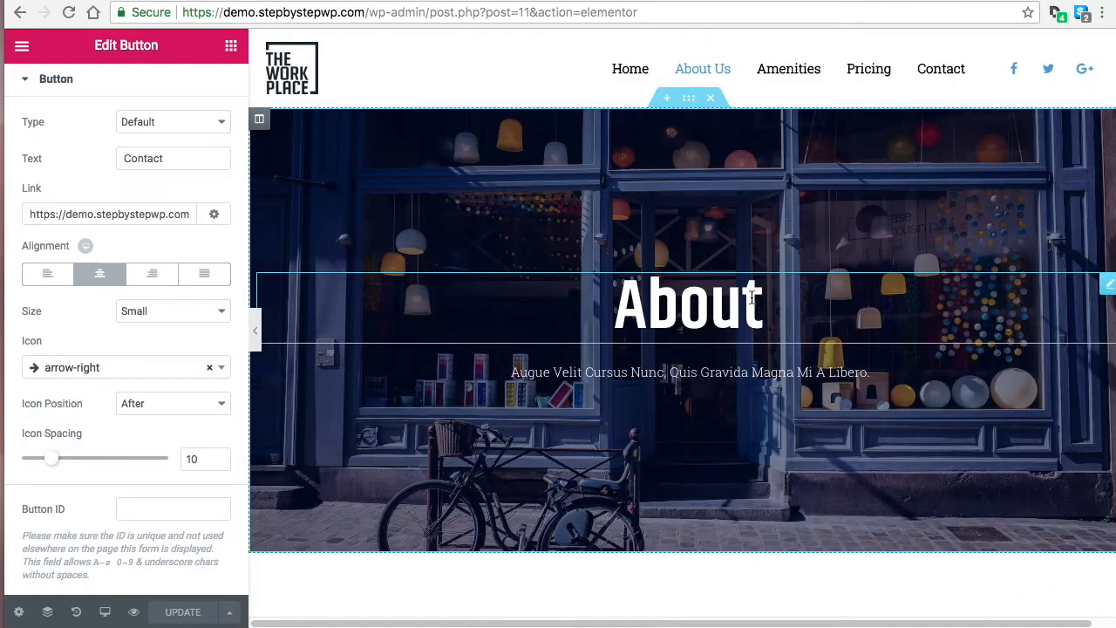
{"action": "scroll", "coordinate": [752, 298], "scroll_direction": "down", "scroll_amount": 10}
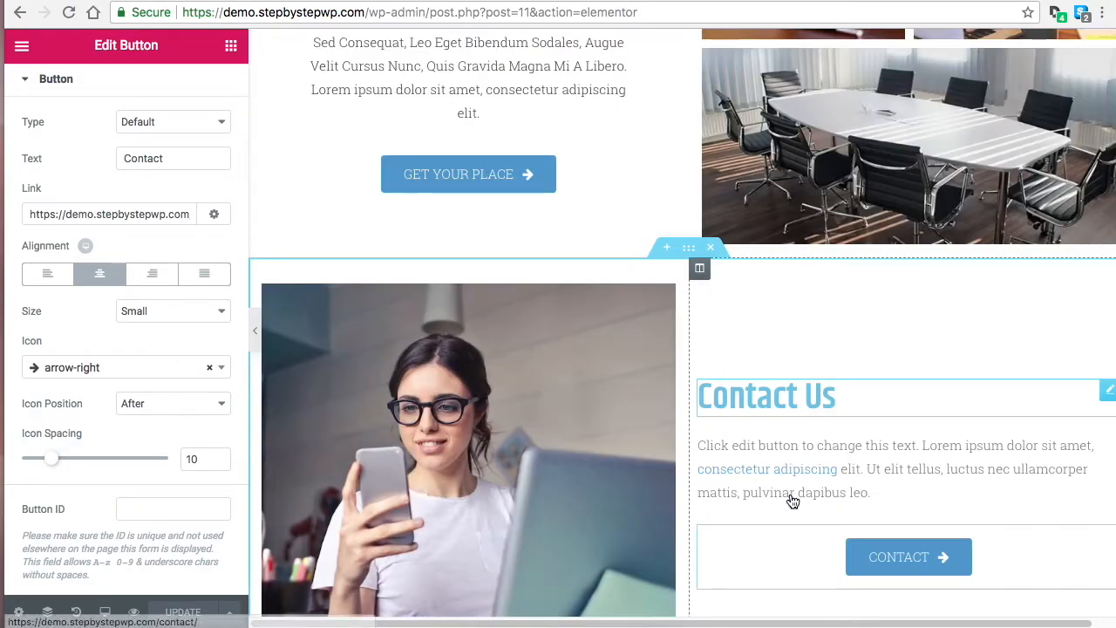
{"action": "scroll", "coordinate": [492, 453], "scroll_direction": "down", "scroll_amount": 2}
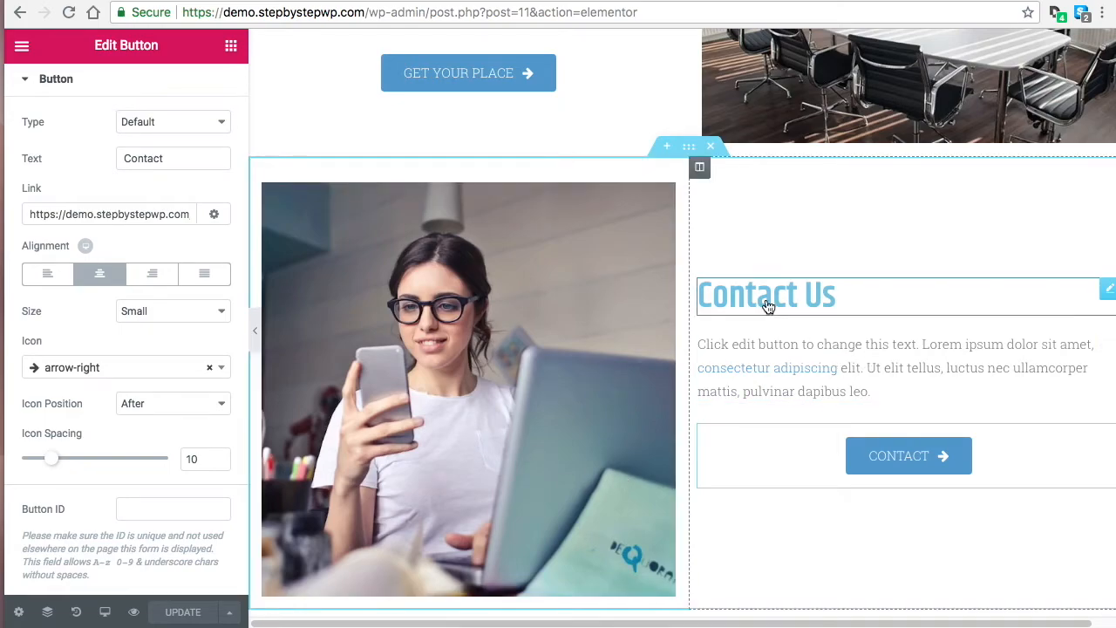
{"action": "scroll", "coordinate": [818, 476], "scroll_direction": "down", "scroll_amount": 4}
{"action": "scroll", "coordinate": [818, 477], "scroll_direction": "down", "scroll_amount": 7}
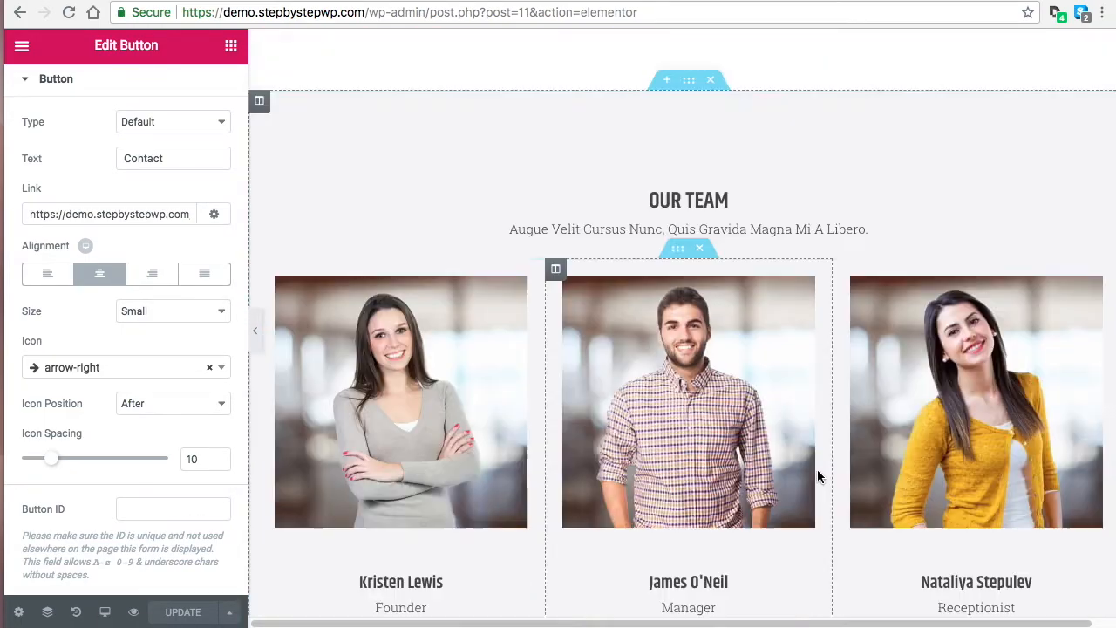
{"action": "scroll", "coordinate": [763, 401], "scroll_direction": "down", "scroll_amount": 3}
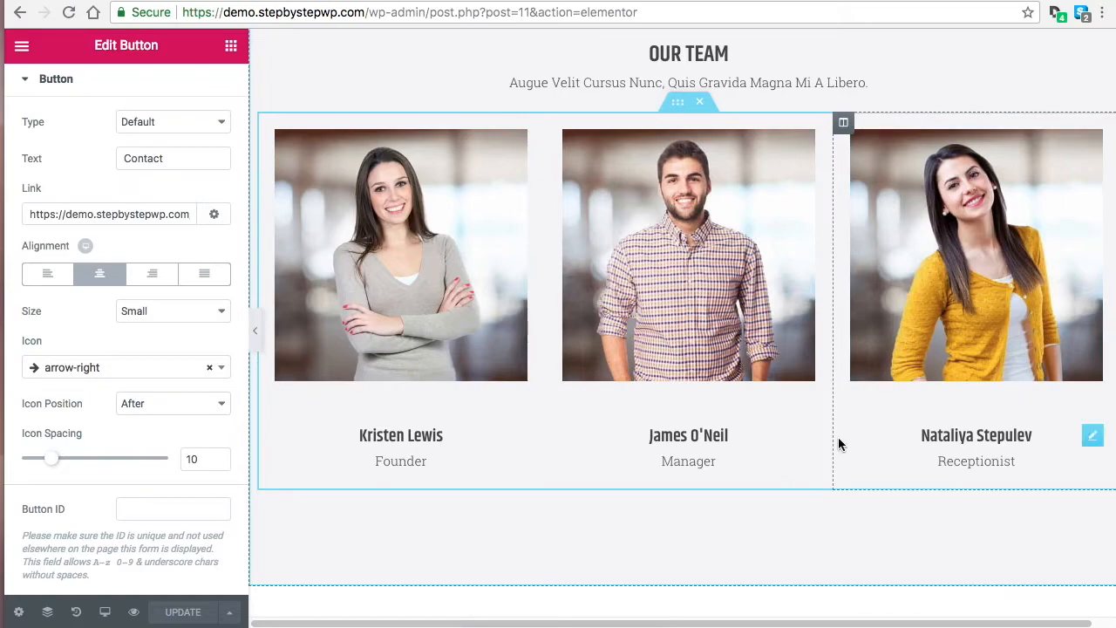
{"action": "scroll", "coordinate": [907, 317], "scroll_direction": "down", "scroll_amount": 1}
{"action": "scroll", "coordinate": [907, 318], "scroll_direction": "down", "scroll_amount": 12}
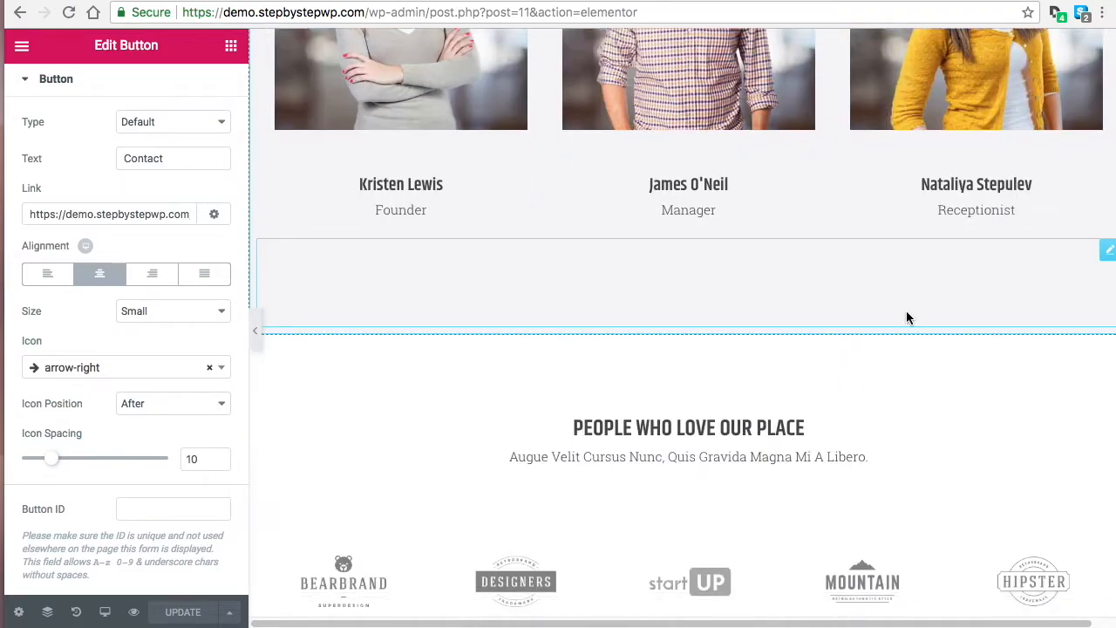
Delete the whole Our Team section and update the page.
{"action": "scroll", "coordinate": [898, 332], "scroll_direction": "up", "scroll_amount": 10}
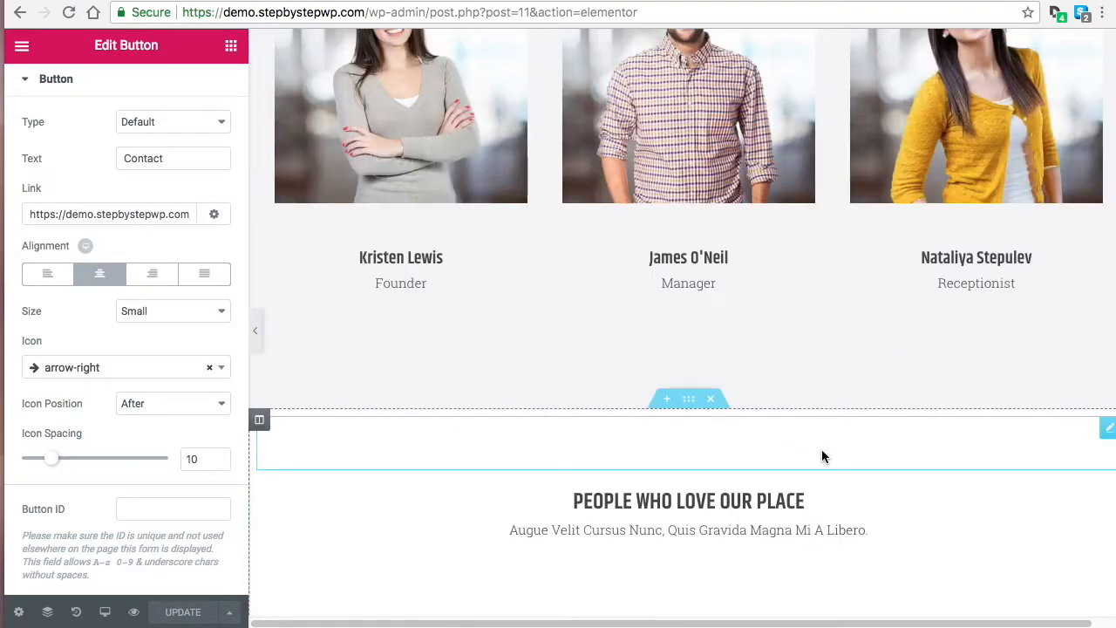
{"action": "scroll", "coordinate": [785, 463], "scroll_direction": "up", "scroll_amount": 5}
{"action": "left_click", "coordinate": [714, 221]}
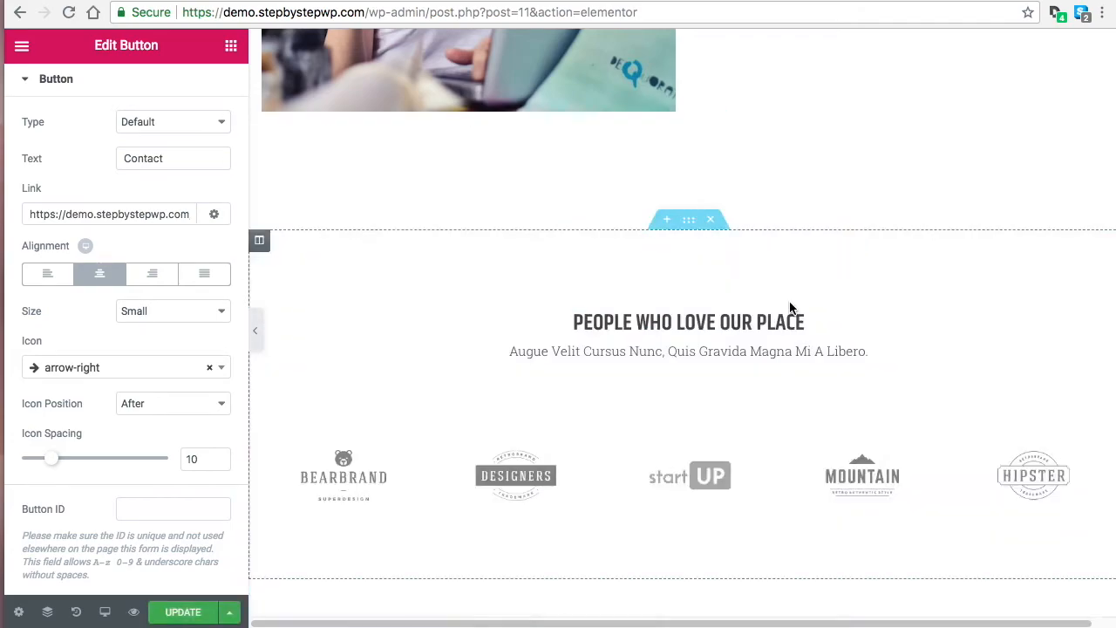
{"action": "left_click", "coordinate": [176, 613]}
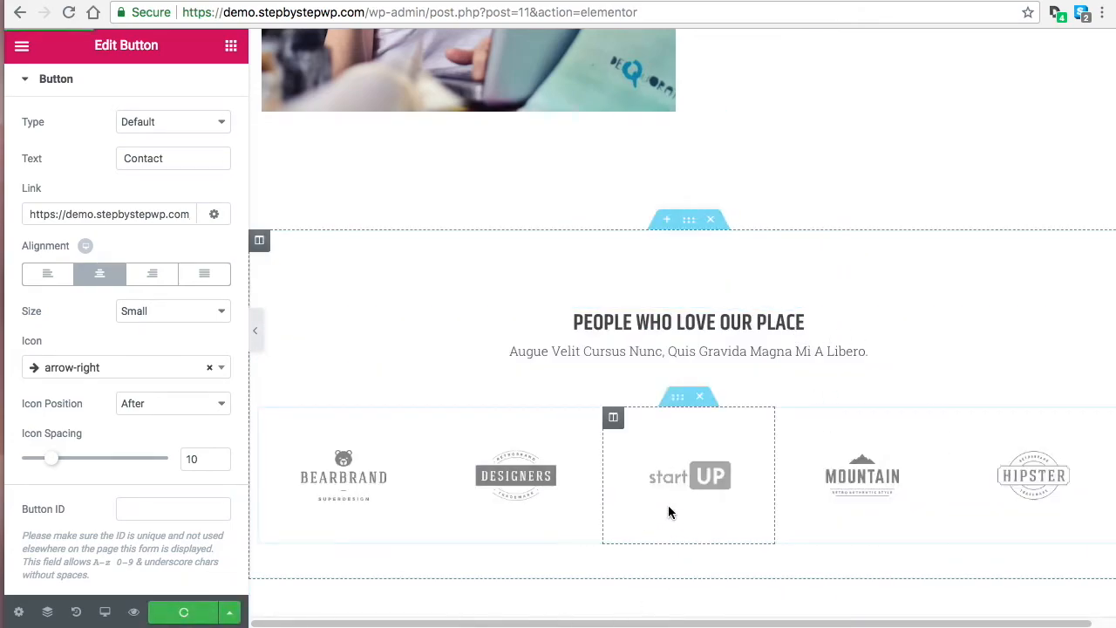
Exit the page editor to the WordPress dashboard and open the Contact page on the live site.
{"action": "scroll", "coordinate": [663, 506], "scroll_direction": "up", "scroll_amount": 10}
{"action": "scroll", "coordinate": [757, 491], "scroll_direction": "up", "scroll_amount": 5}
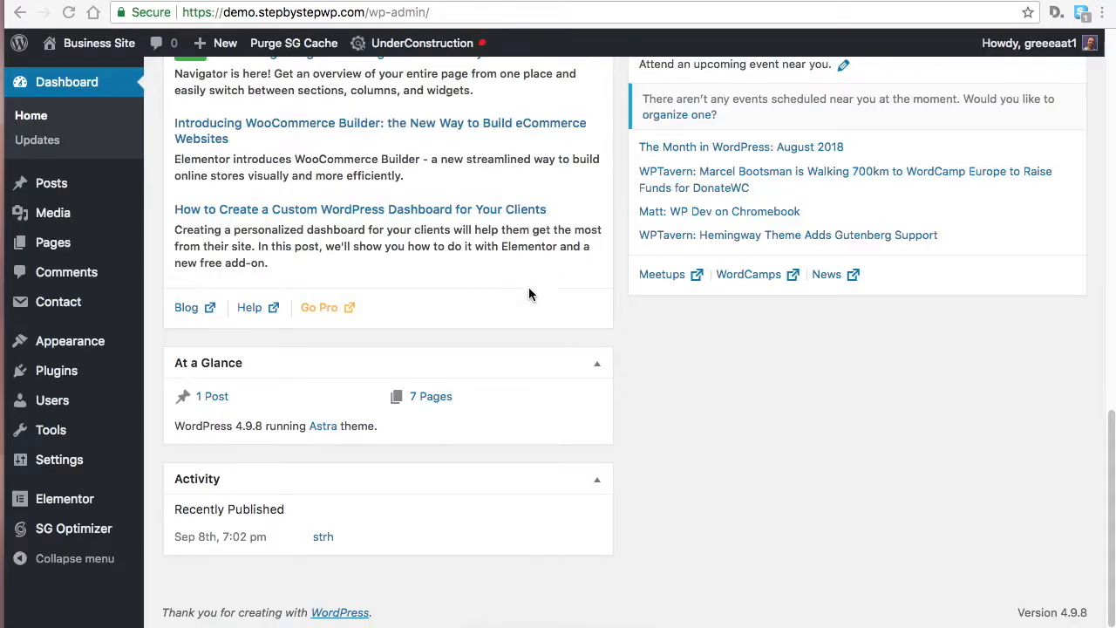
{"action": "scroll", "coordinate": [529, 310], "scroll_direction": "up", "scroll_amount": 10}
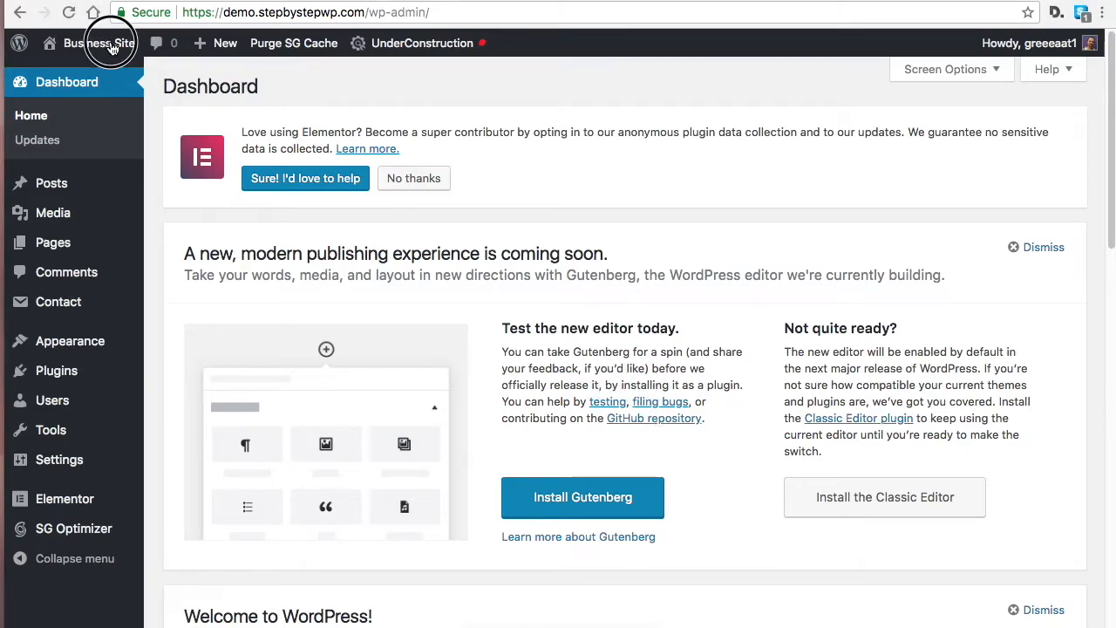
{"action": "mouse_move", "coordinate": [91, 43]}
{"action": "left_click", "coordinate": [86, 76]}
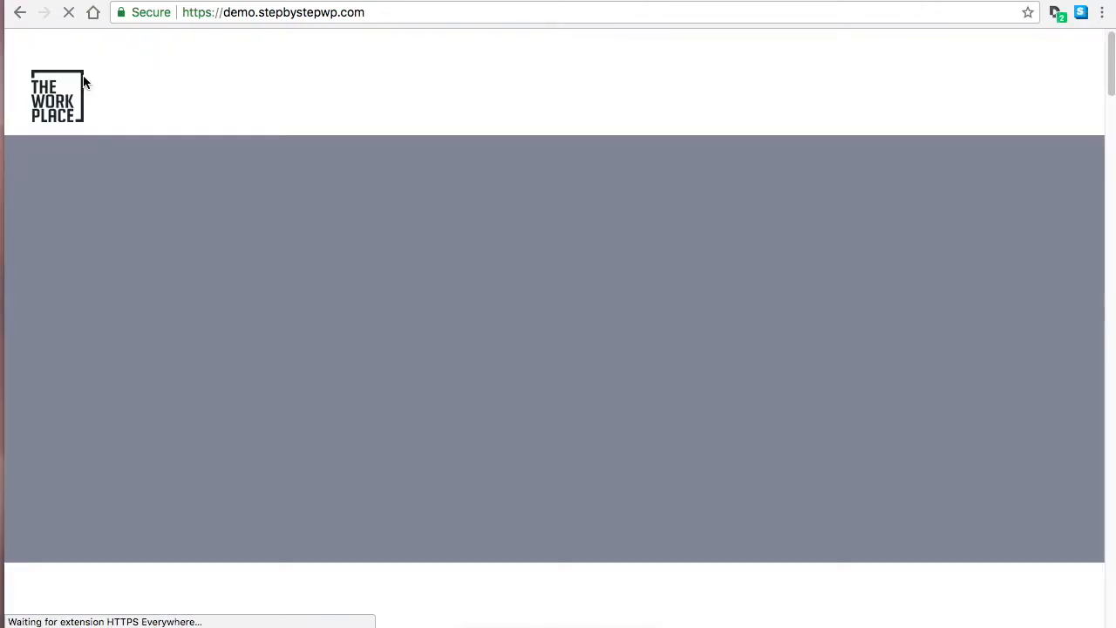
{"action": "left_click", "coordinate": [906, 102]}
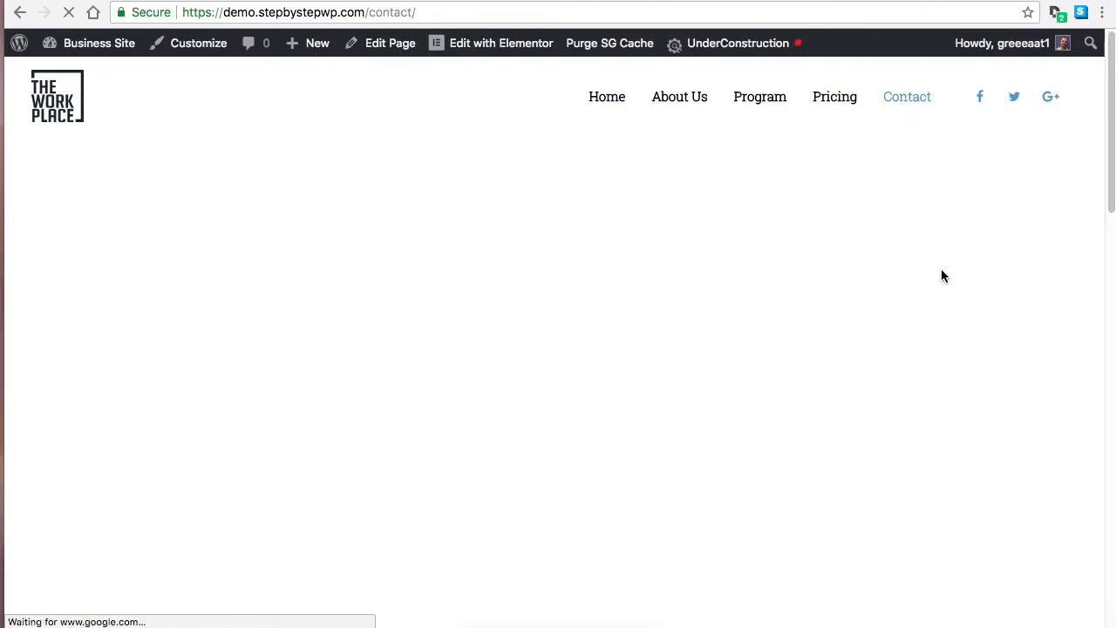
Review the live Contact page's map, Get In Touch details and Say Hello form.
{"action": "scroll", "coordinate": [871, 453], "scroll_direction": "down", "scroll_amount": 10}
{"action": "scroll", "coordinate": [877, 448], "scroll_direction": "up", "scroll_amount": 1}
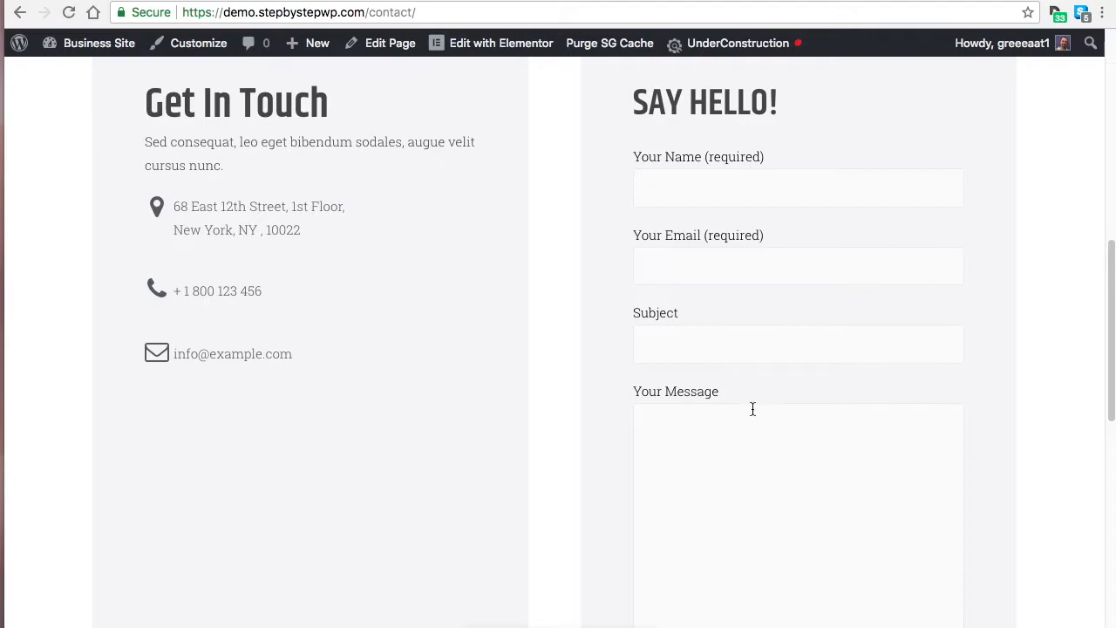
{"action": "scroll", "coordinate": [835, 455], "scroll_direction": "up", "scroll_amount": 5}
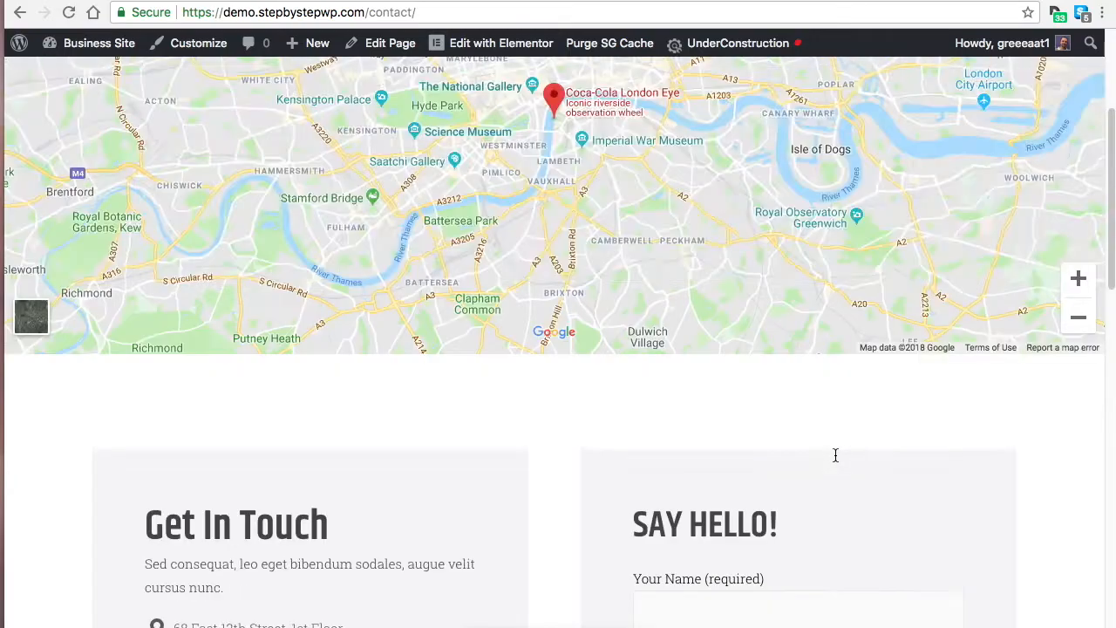
Open Contact form 1 from the dashboard's contact forms and review its form template.
{"action": "mouse_move", "coordinate": [96, 42]}
{"action": "left_click", "coordinate": [81, 78]}
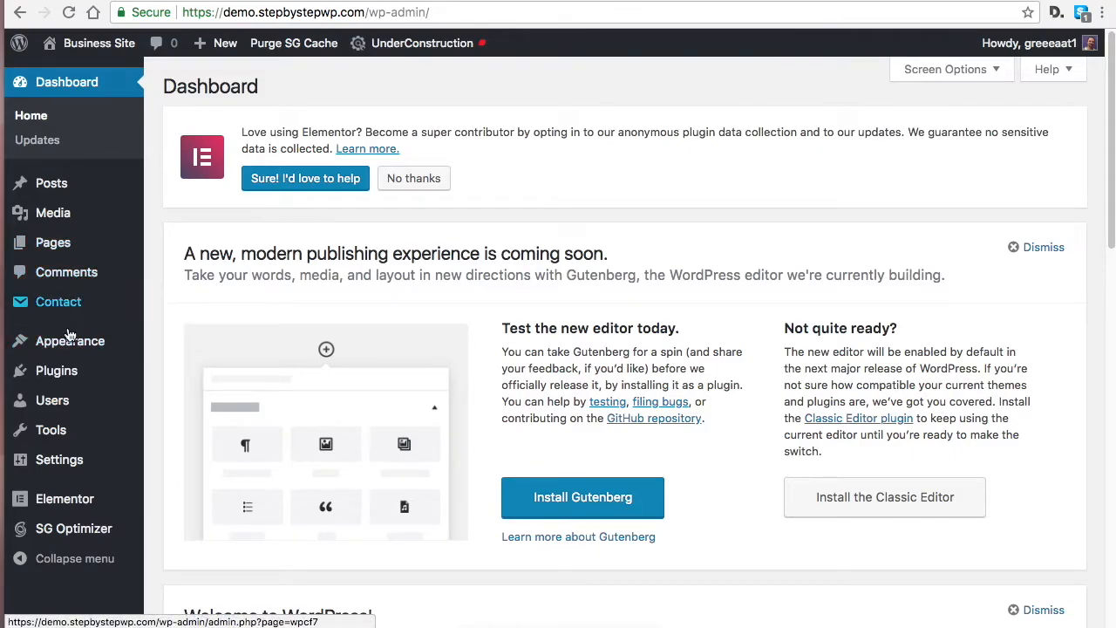
{"action": "mouse_move", "coordinate": [58, 306]}
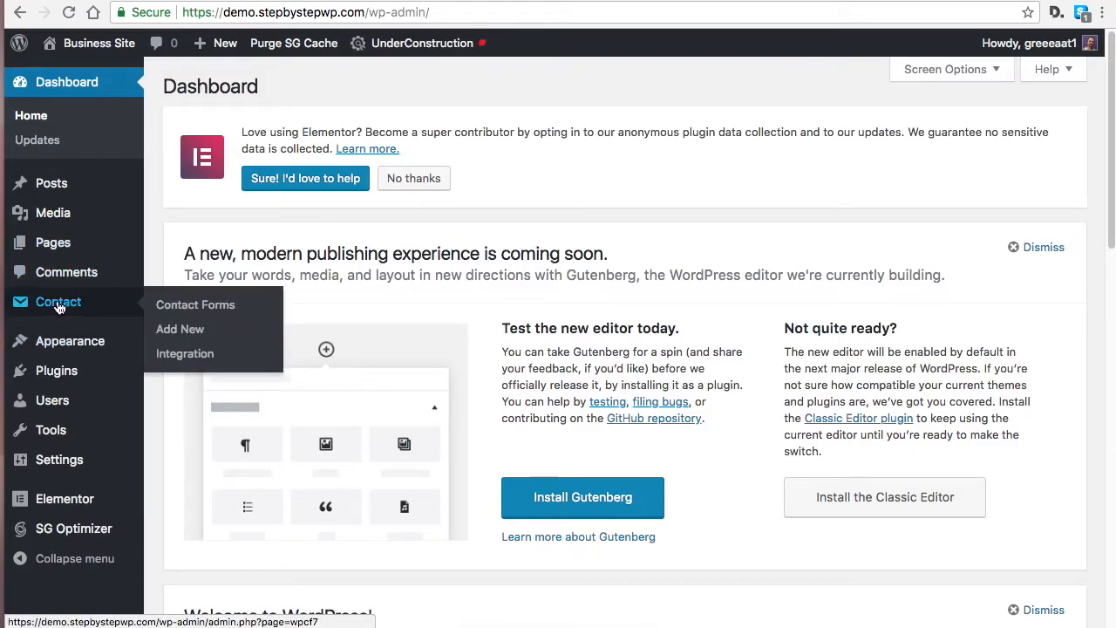
{"action": "left_click", "coordinate": [56, 305]}
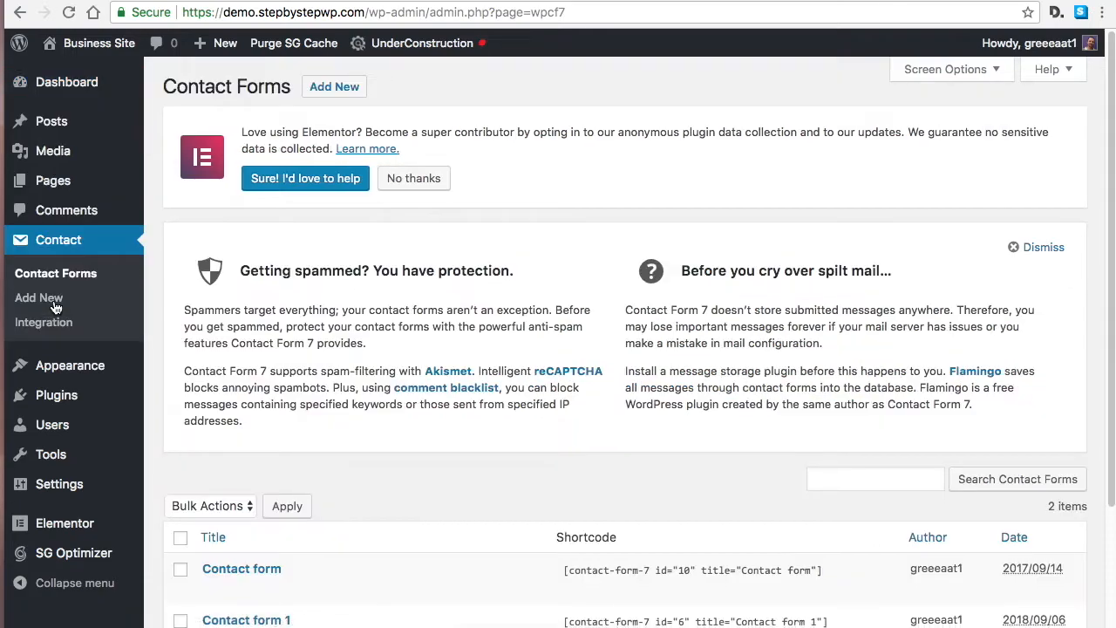
{"action": "scroll", "coordinate": [523, 392], "scroll_direction": "down", "scroll_amount": 3}
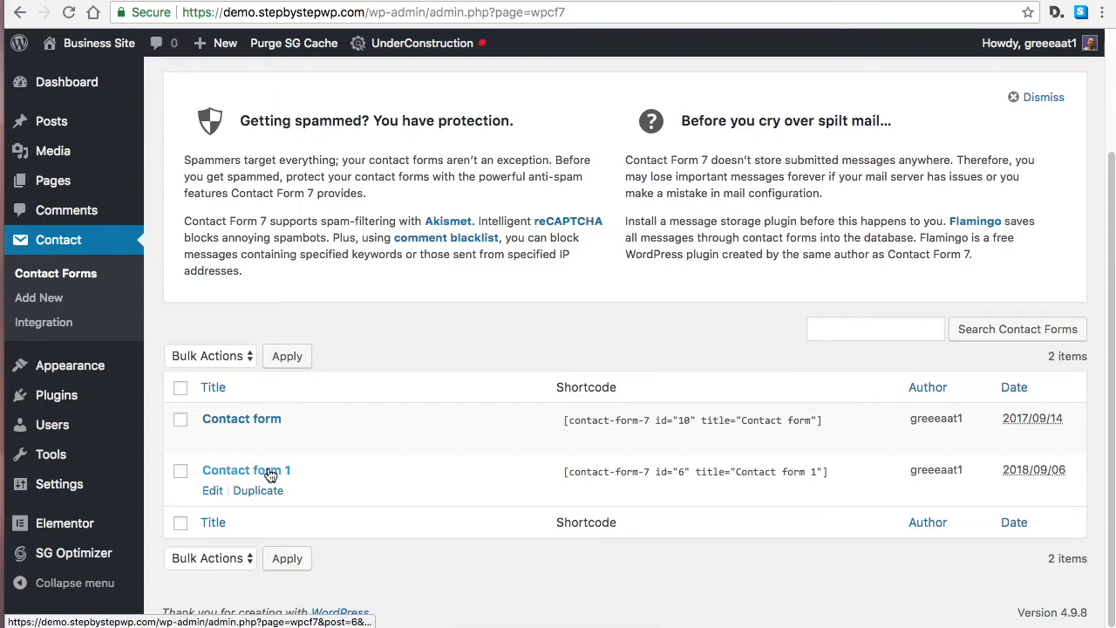
{"action": "left_click", "coordinate": [213, 490]}
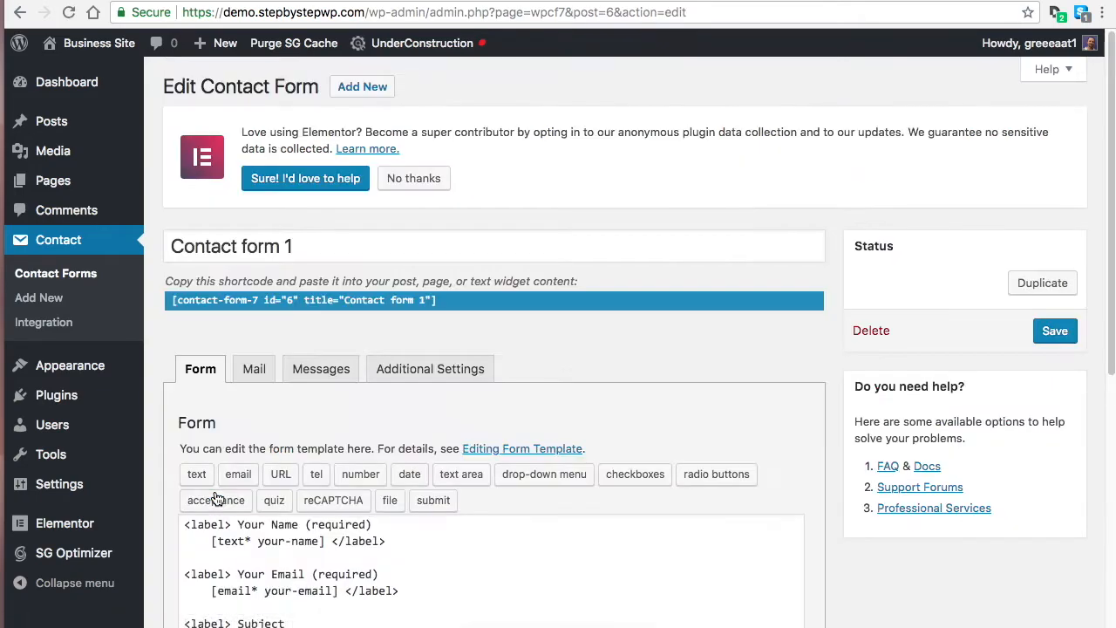
{"action": "scroll", "coordinate": [506, 449], "scroll_direction": "down", "scroll_amount": 4}
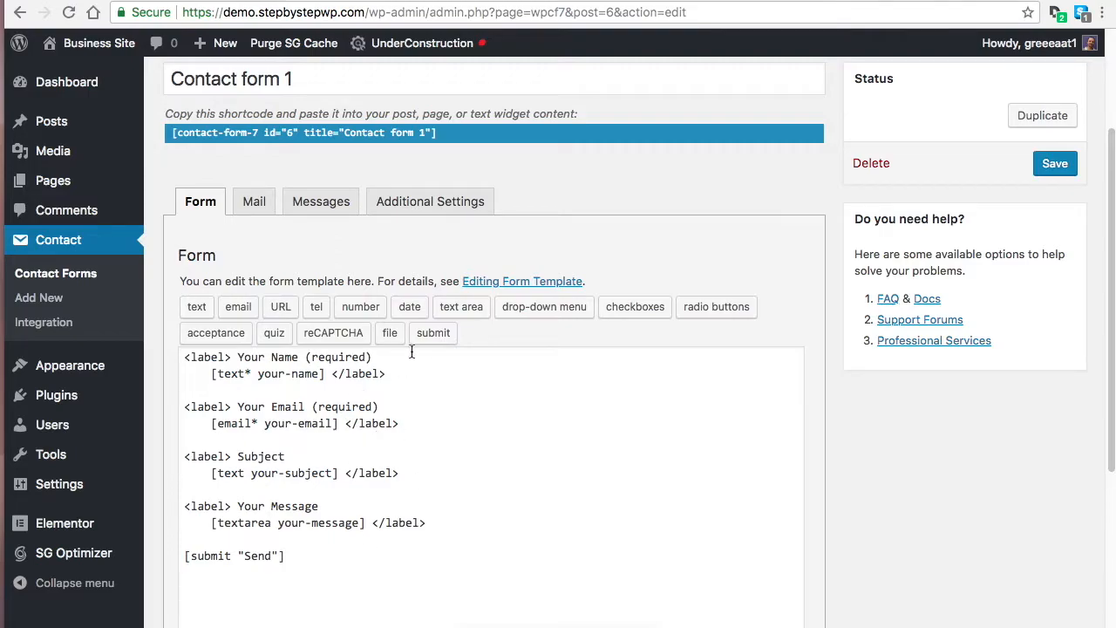
Return to the contact forms list and copy the shortcode of Contact form 1.
{"action": "left_click", "coordinate": [98, 274]}
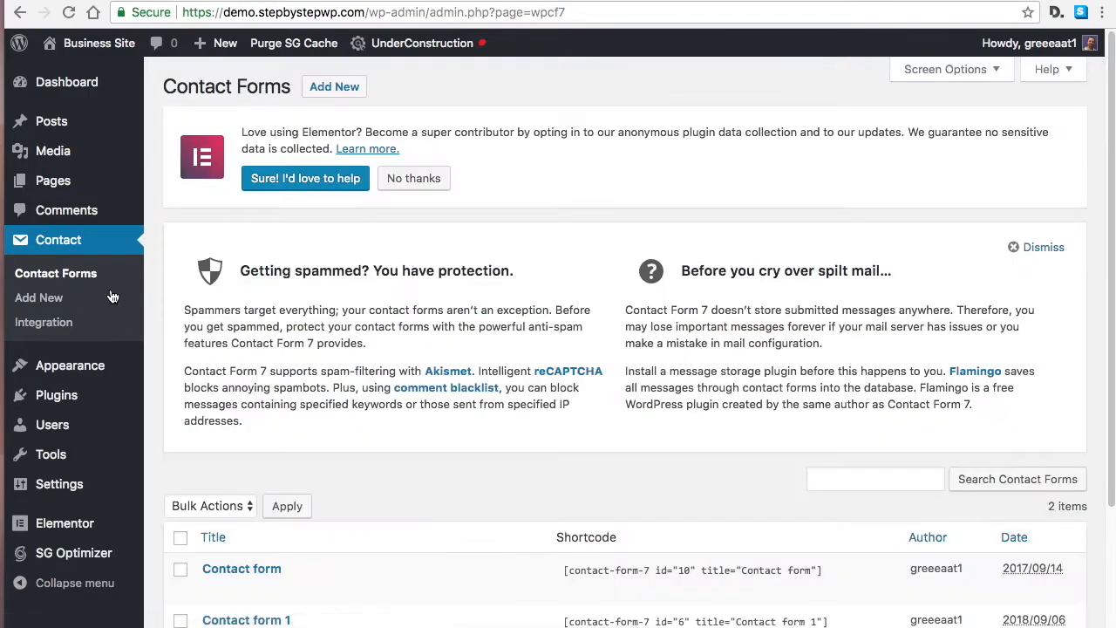
{"action": "scroll", "coordinate": [427, 396], "scroll_direction": "down", "scroll_amount": 4}
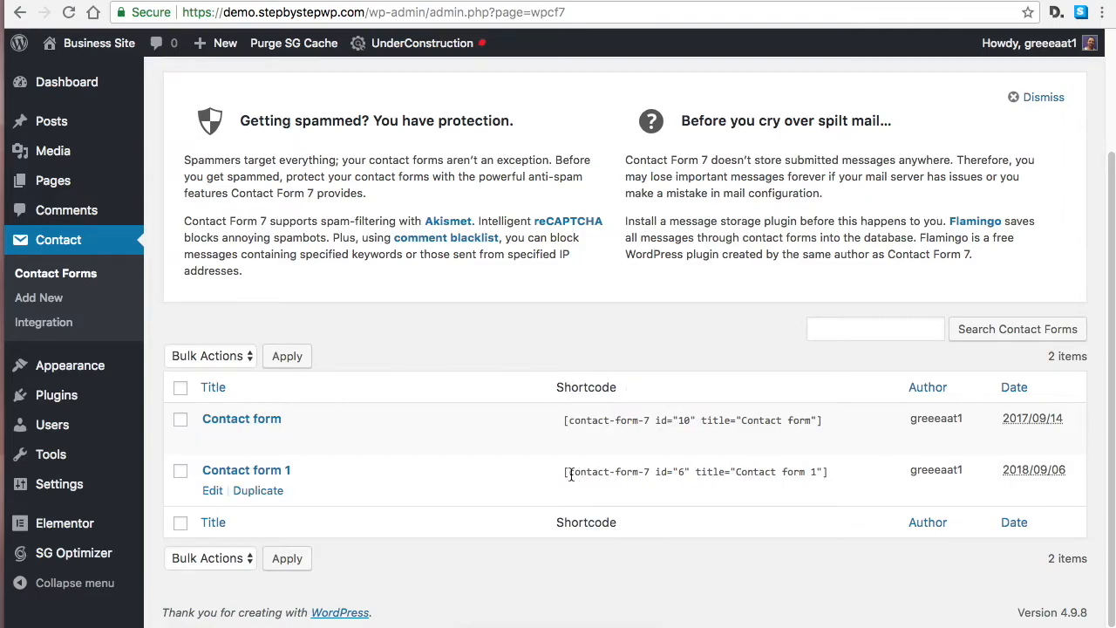
{"action": "left_click_drag", "start_coordinate": [563, 472], "coordinate": [858, 474]}
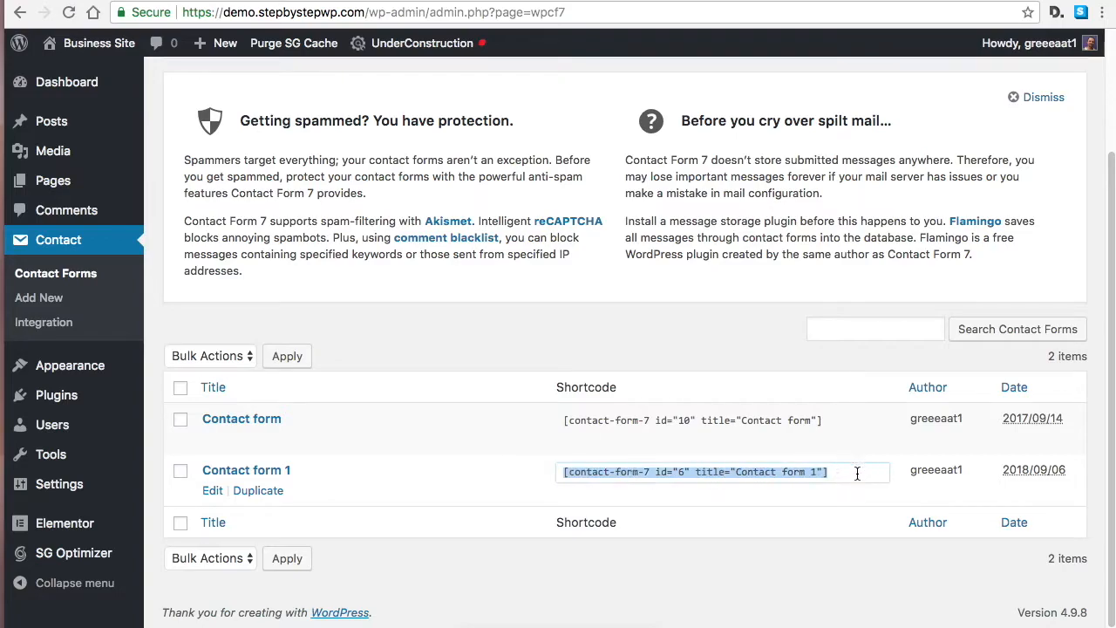
{"action": "right_click", "coordinate": [758, 472]}
{"action": "left_click", "coordinate": [793, 508]}
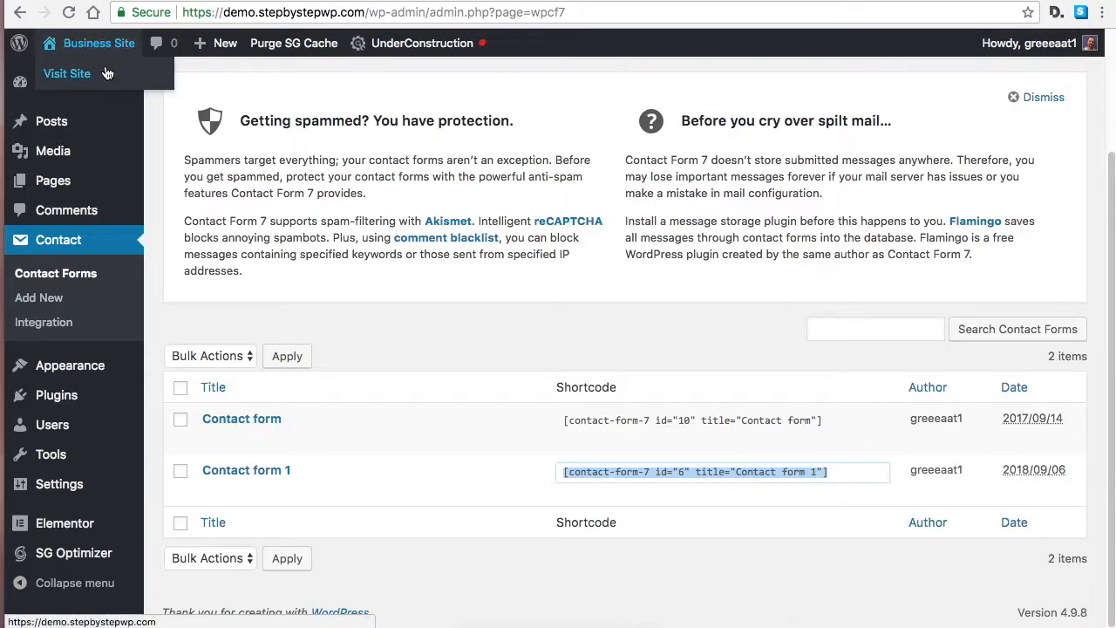
Open the Contact page for editing with Elementor and find the Say Hello form.
{"action": "left_click", "coordinate": [80, 181]}
{"action": "scroll", "coordinate": [262, 366], "scroll_direction": "down", "scroll_amount": 1}
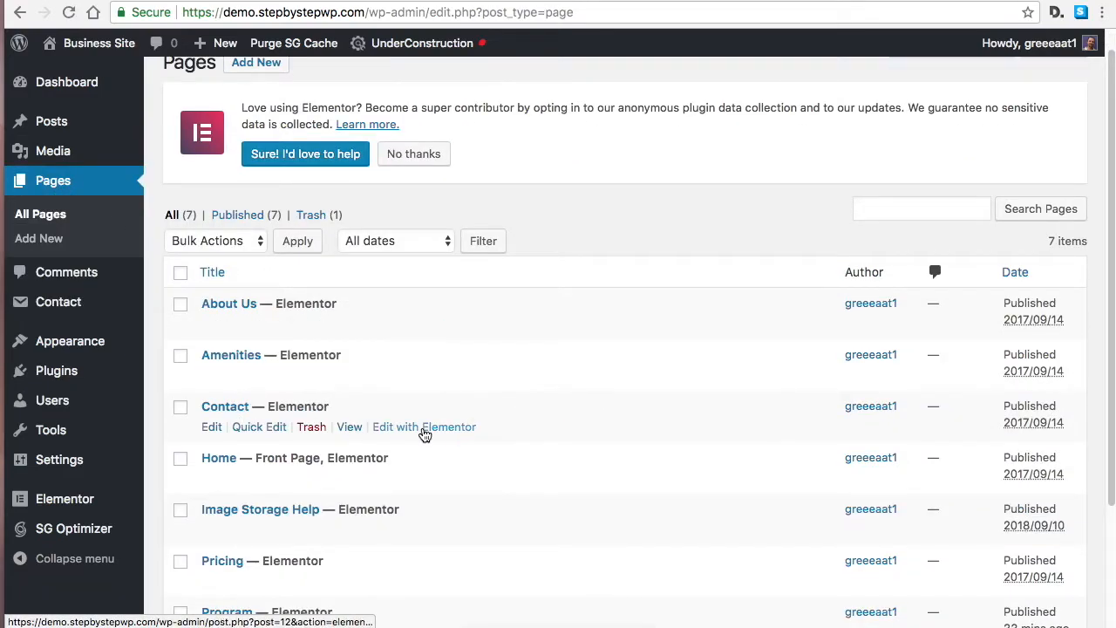
{"action": "left_click", "coordinate": [424, 426]}
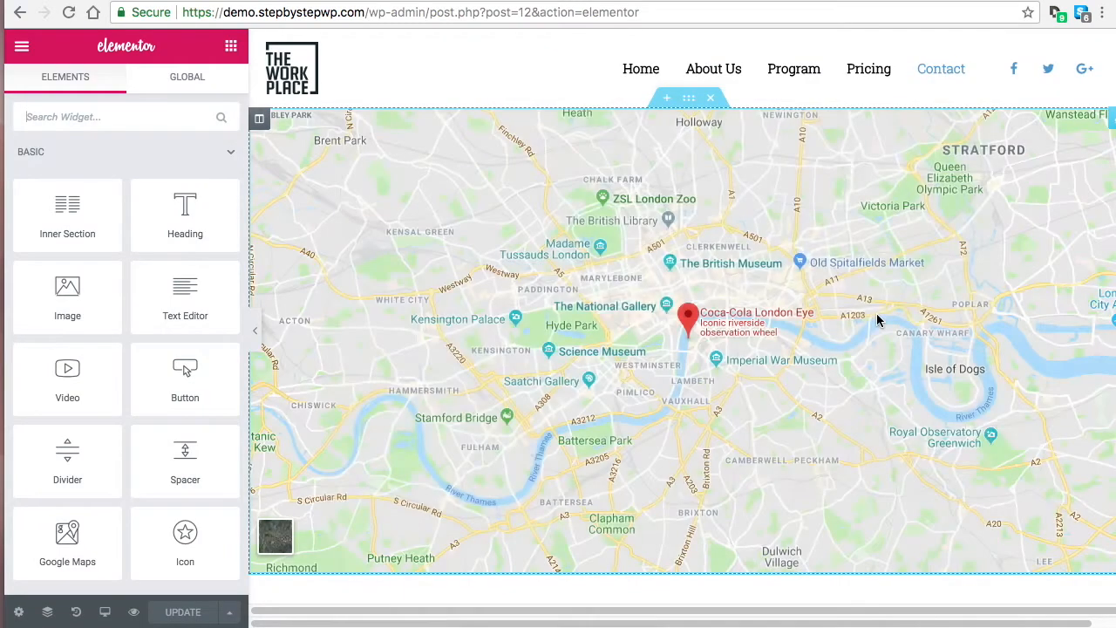
{"action": "scroll", "coordinate": [884, 289], "scroll_direction": "down", "scroll_amount": 5}
{"action": "scroll", "coordinate": [884, 288], "scroll_direction": "up", "scroll_amount": 3}
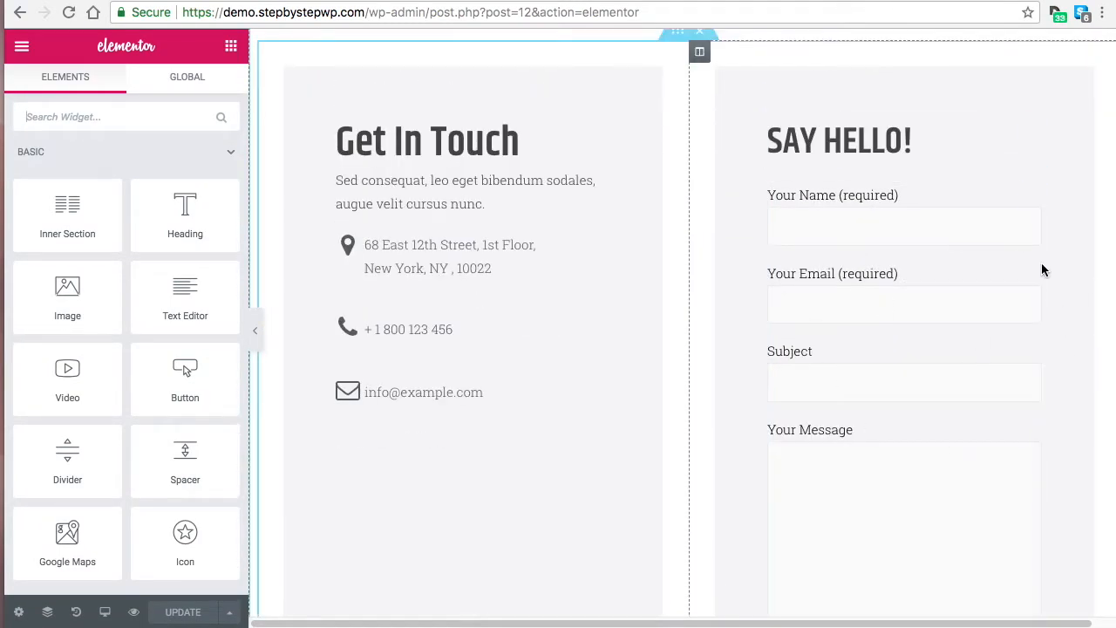
Replace the Say Hello form's shortcode with the copied [contact-form-7 id="6" title="Contact form 1"], apply it and update the page.
{"action": "left_click", "coordinate": [1032, 197]}
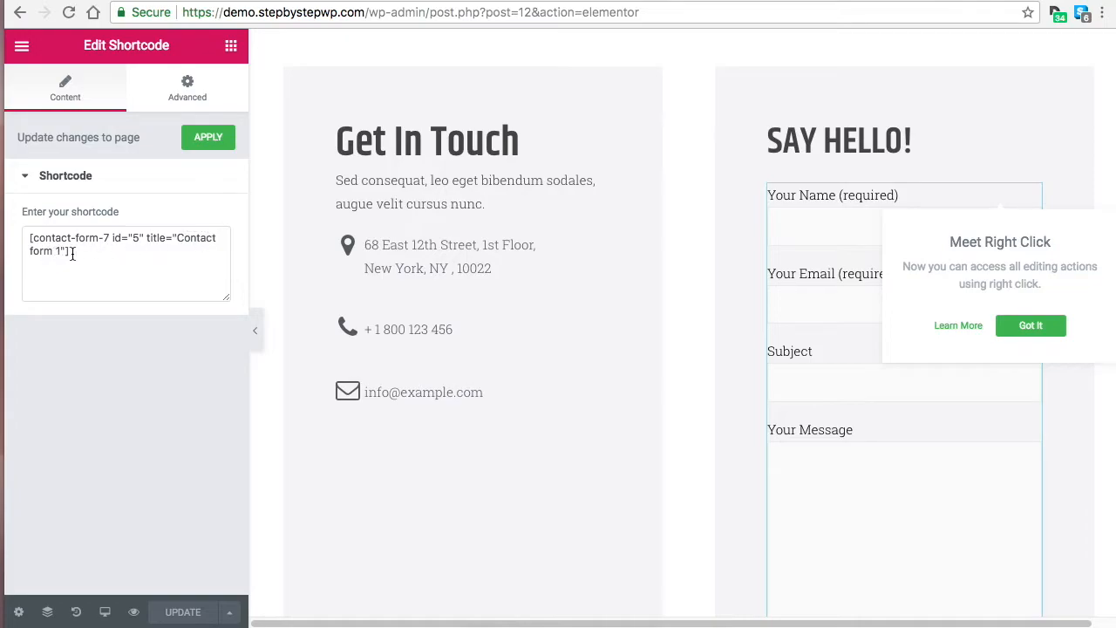
{"action": "left_click_drag", "start_coordinate": [33, 242], "coordinate": [135, 249]}
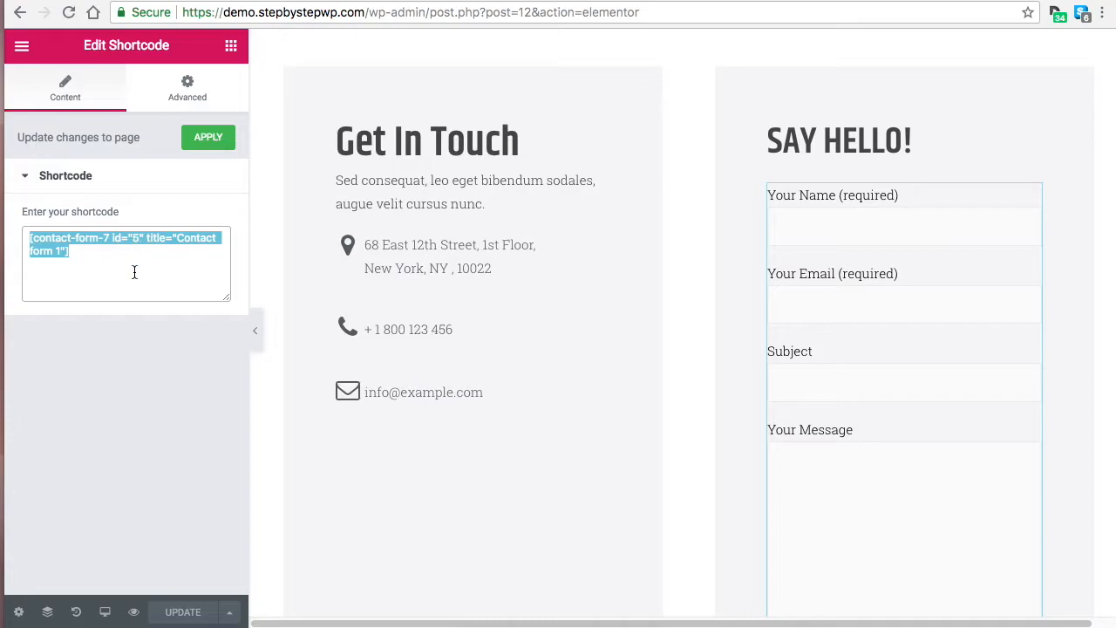
{"action": "key", "text": "super+v"}
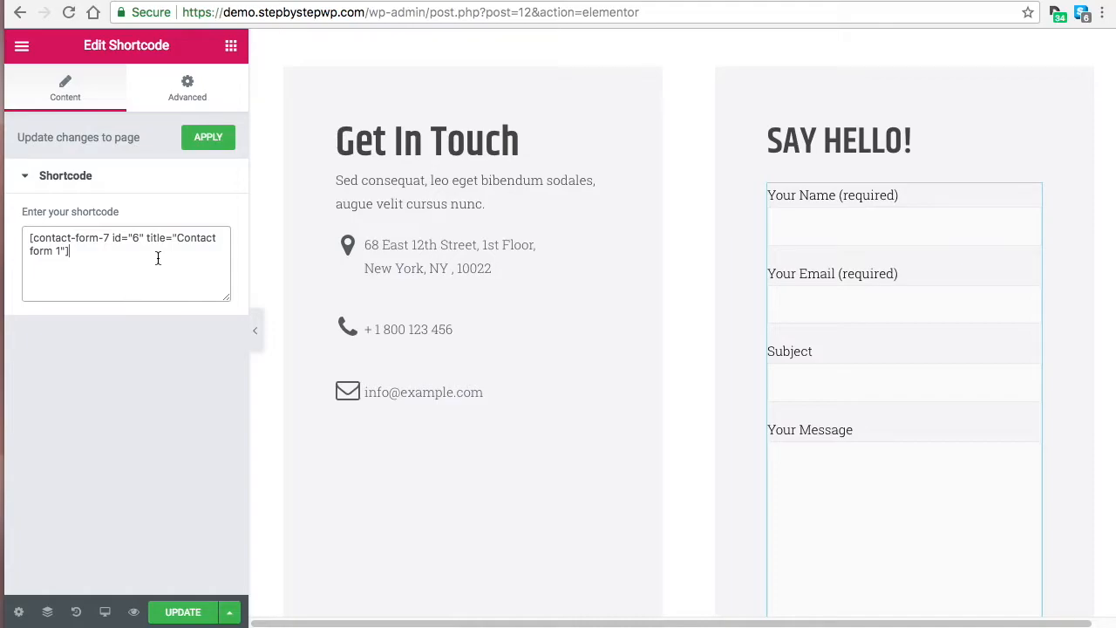
{"action": "left_click", "coordinate": [213, 144]}
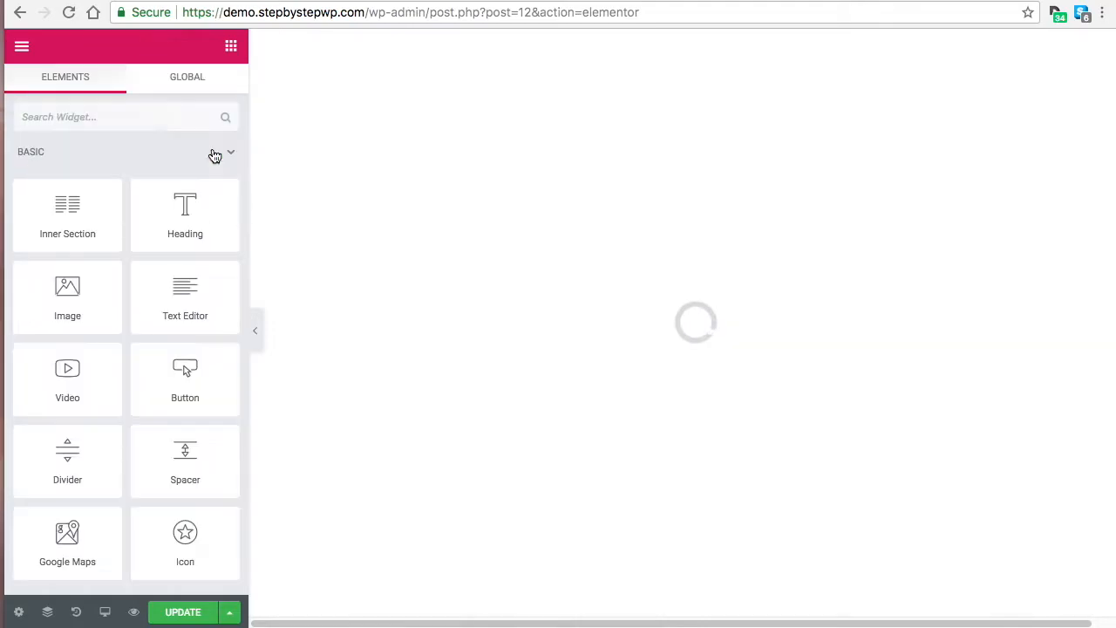
{"action": "scroll", "coordinate": [942, 308], "scroll_direction": "up", "scroll_amount": 10}
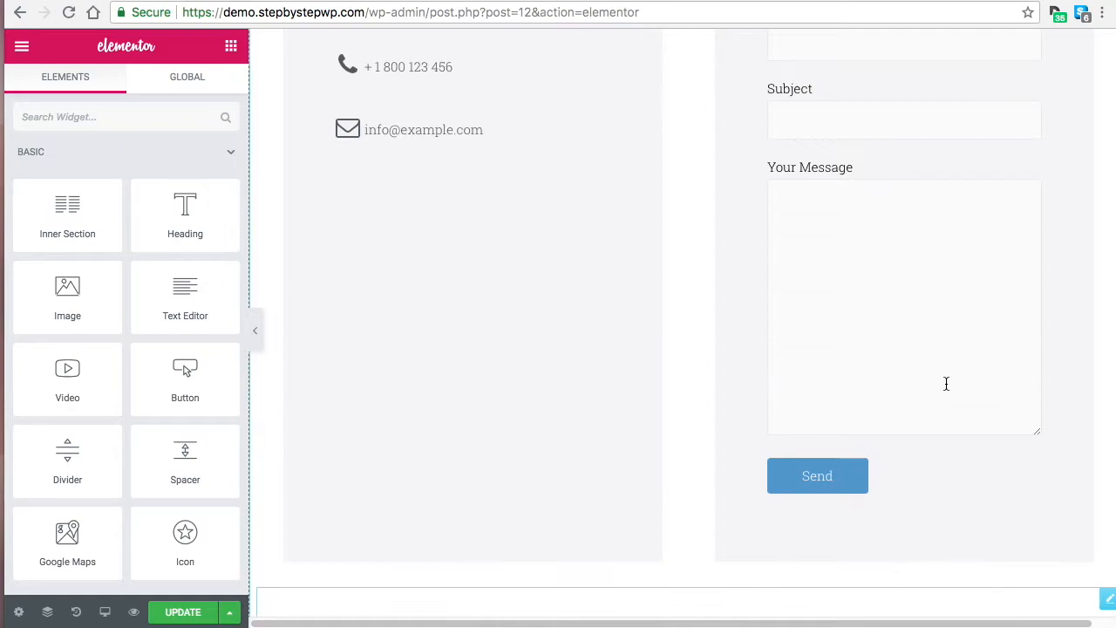
{"action": "scroll", "coordinate": [966, 395], "scroll_direction": "up", "scroll_amount": 1}
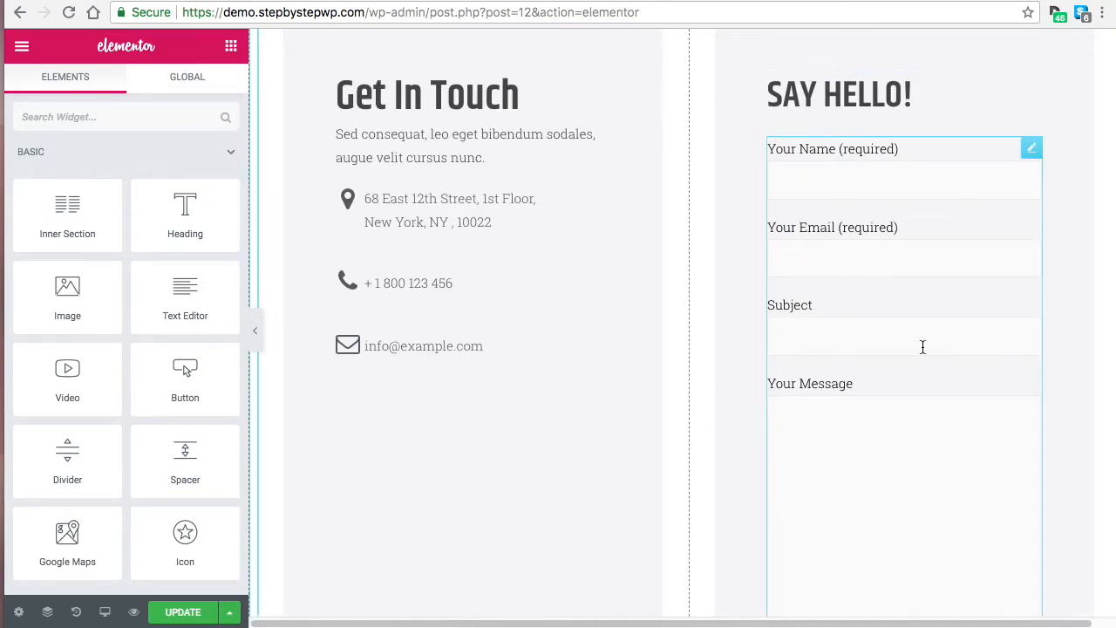
{"action": "left_click", "coordinate": [184, 613]}
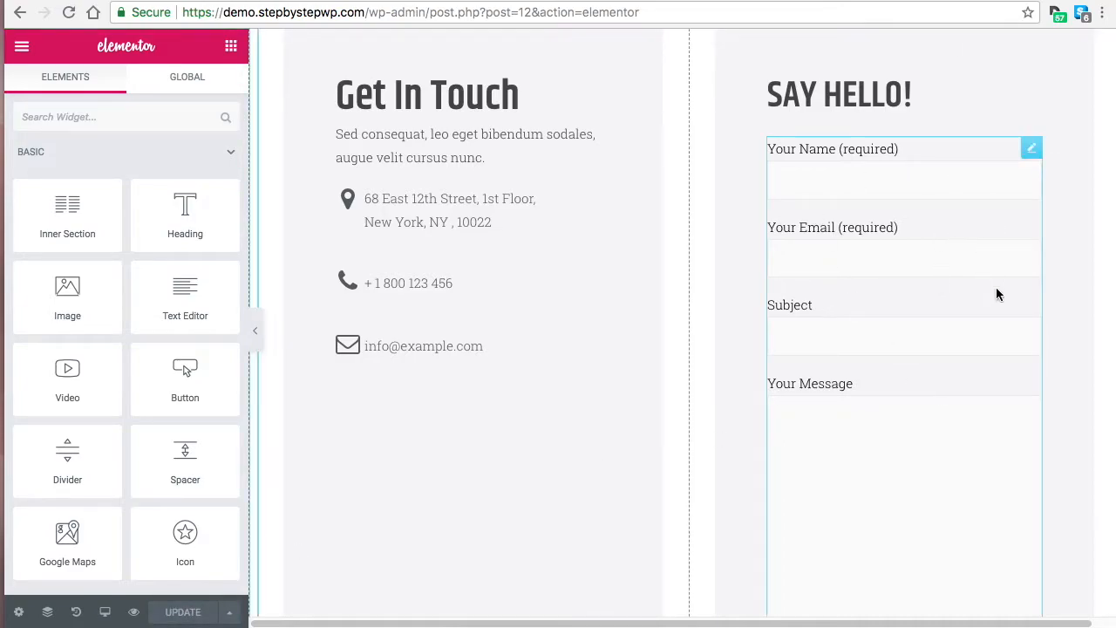
Add a Shortcode widget beneath the contact form's Send button.
{"action": "scroll", "coordinate": [990, 401], "scroll_direction": "down", "scroll_amount": 3}
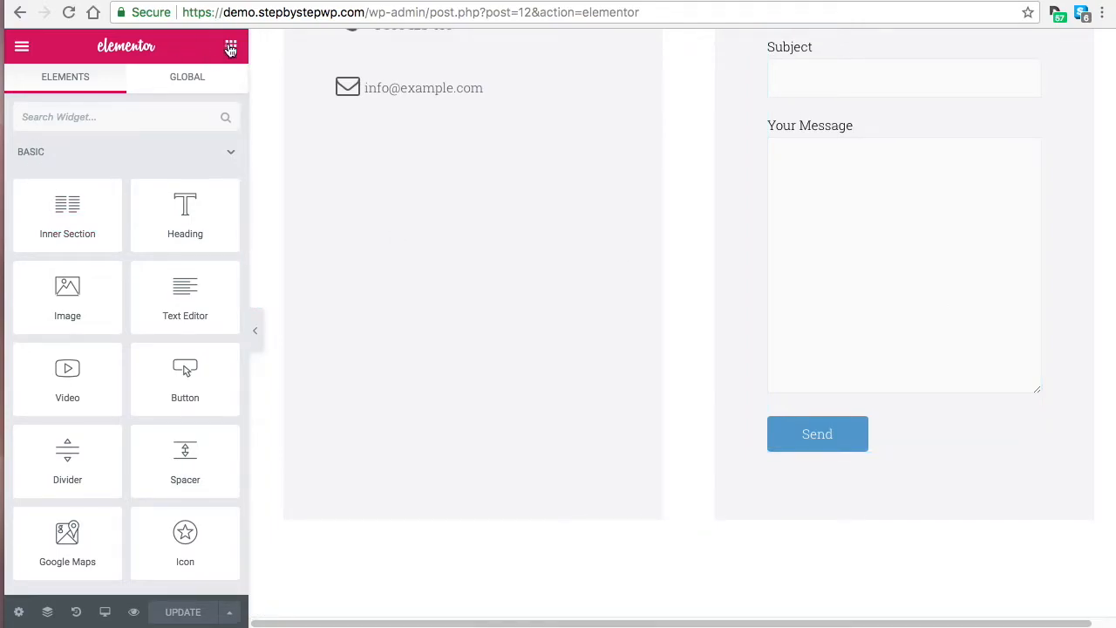
{"action": "scroll", "coordinate": [177, 321], "scroll_direction": "down", "scroll_amount": 10}
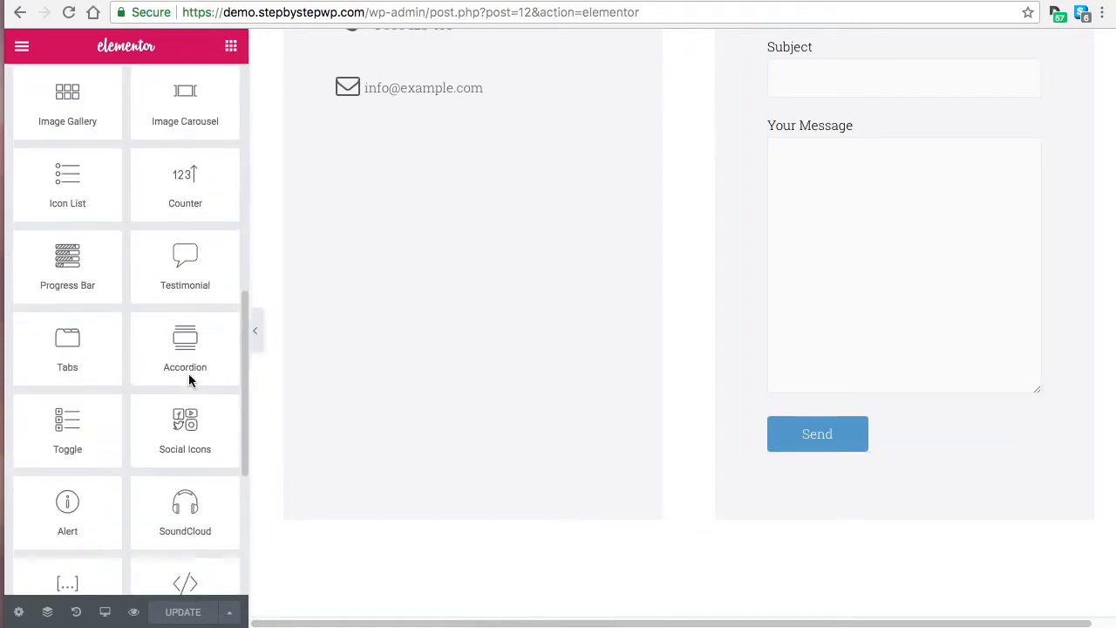
{"action": "left_click_drag", "start_coordinate": [90, 366], "coordinate": [892, 471]}
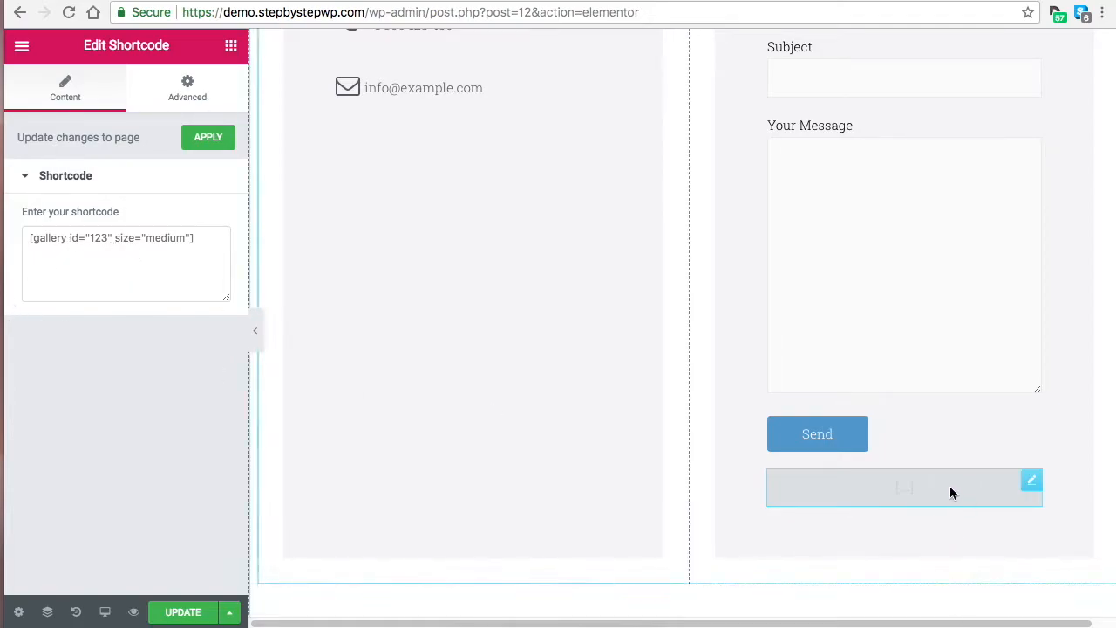
Delete the extra Shortcode widget beneath the Send button and update the page.
{"action": "right_click", "coordinate": [1031, 481]}
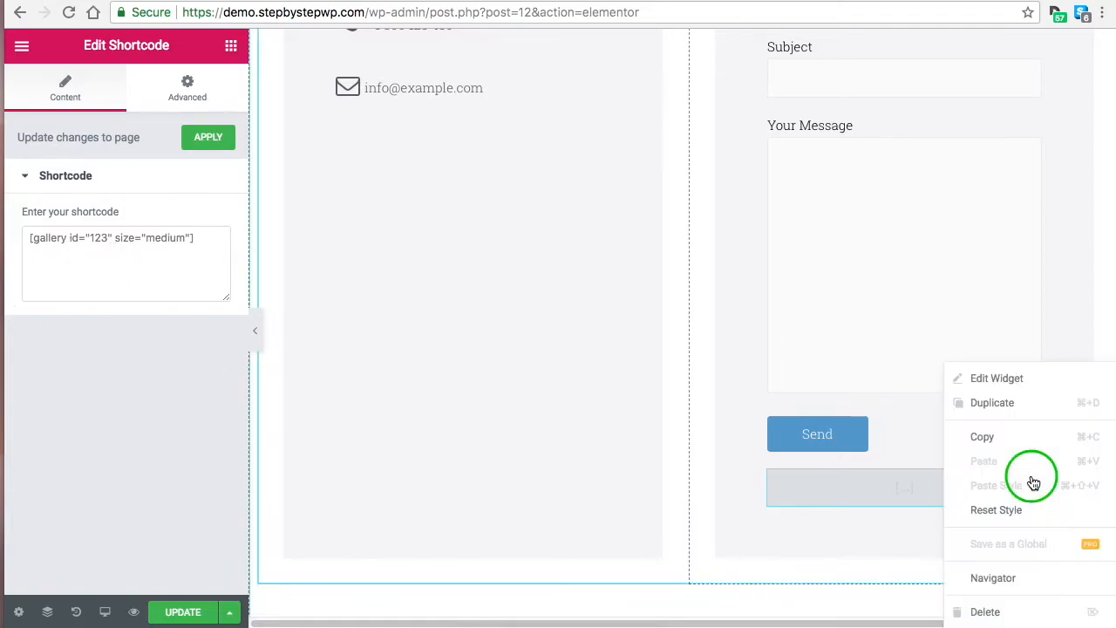
{"action": "left_click", "coordinate": [984, 613]}
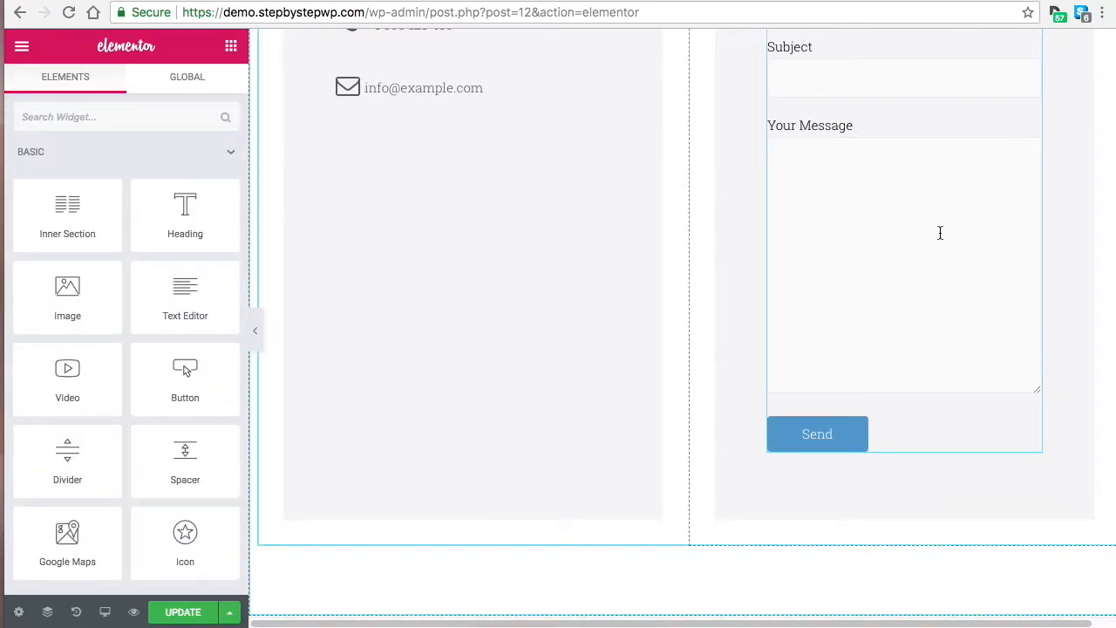
{"action": "left_click", "coordinate": [185, 611]}
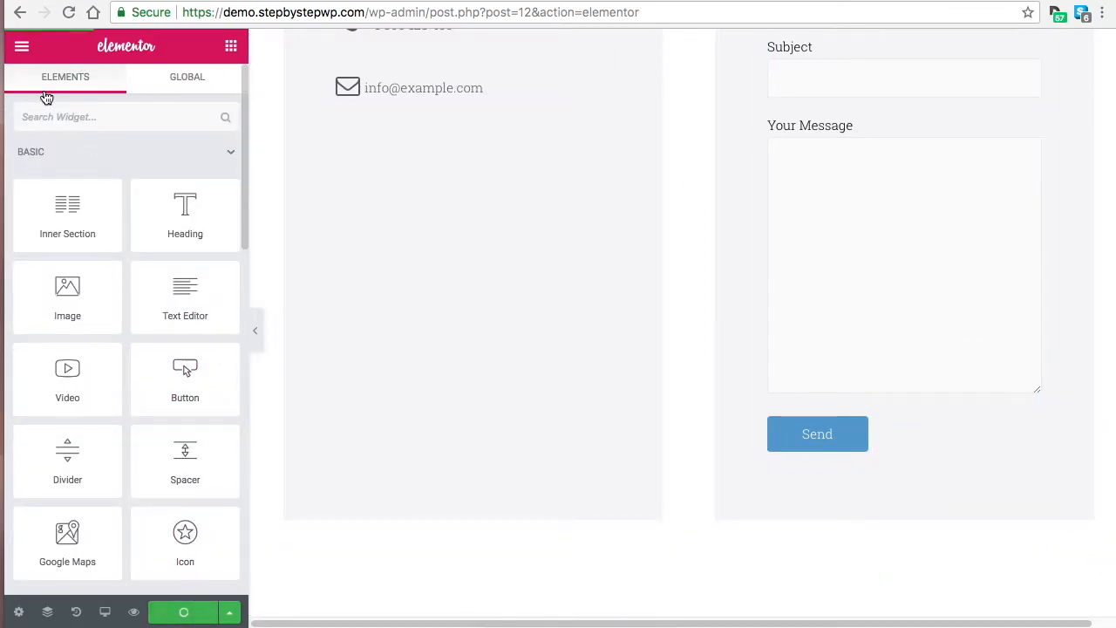
Exit the page editor to the dashboard and open Contact form 1 for editing.
{"action": "left_click", "coordinate": [23, 55]}
{"action": "left_click", "coordinate": [123, 403]}
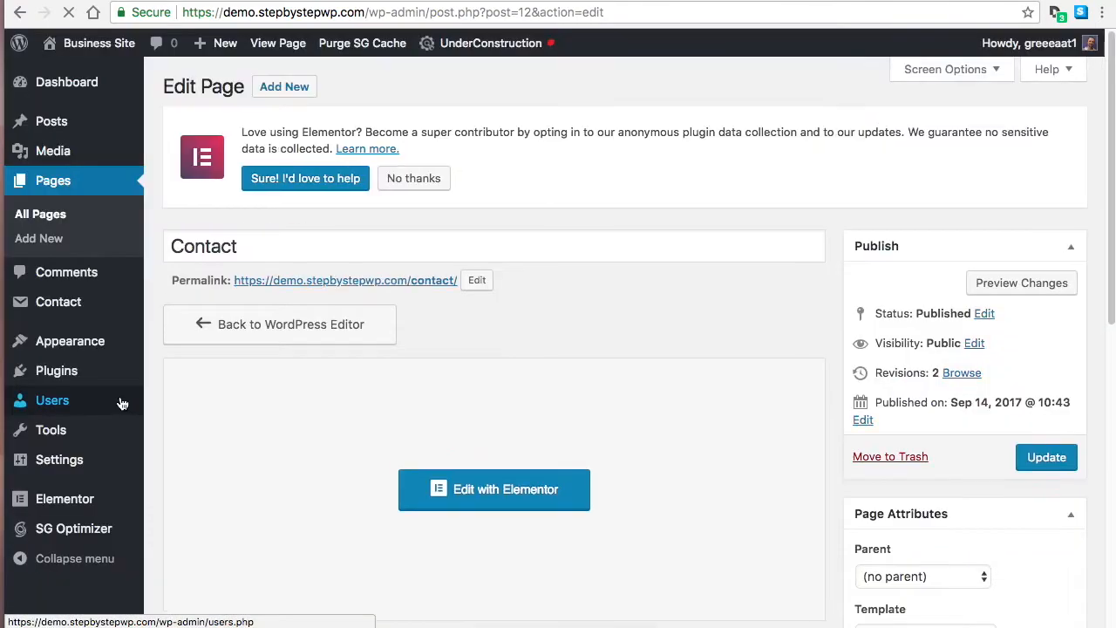
{"action": "left_click", "coordinate": [75, 296]}
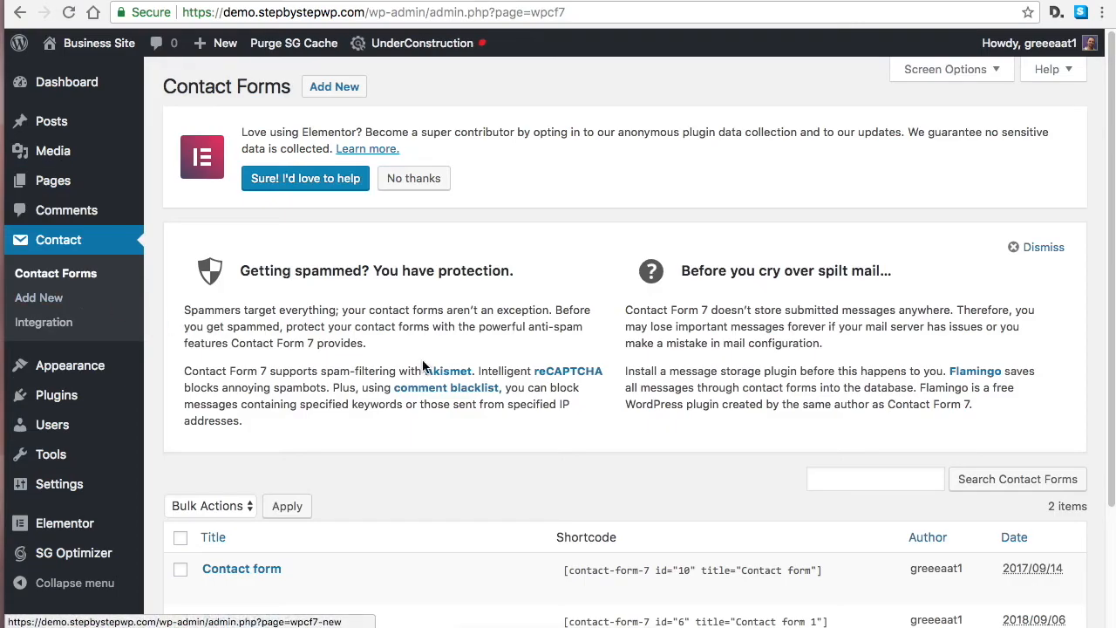
{"action": "scroll", "coordinate": [387, 355], "scroll_direction": "down", "scroll_amount": 2}
{"action": "left_click", "coordinate": [216, 492]}
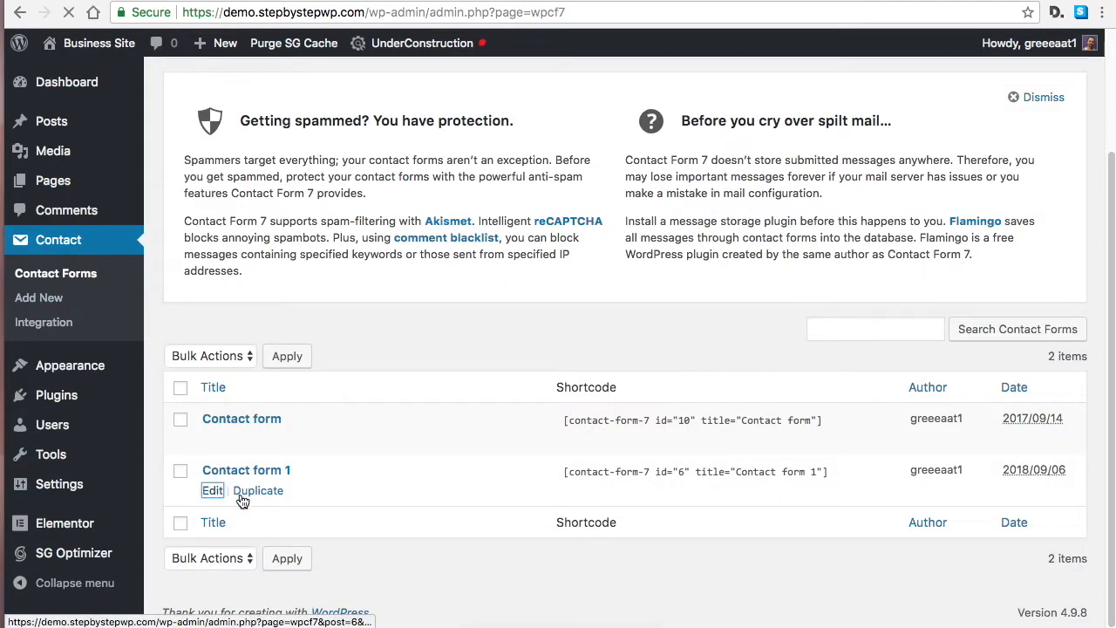
Examine the form template and the mail settings of Contact form 1.
{"action": "scroll", "coordinate": [475, 457], "scroll_direction": "down", "scroll_amount": 4}
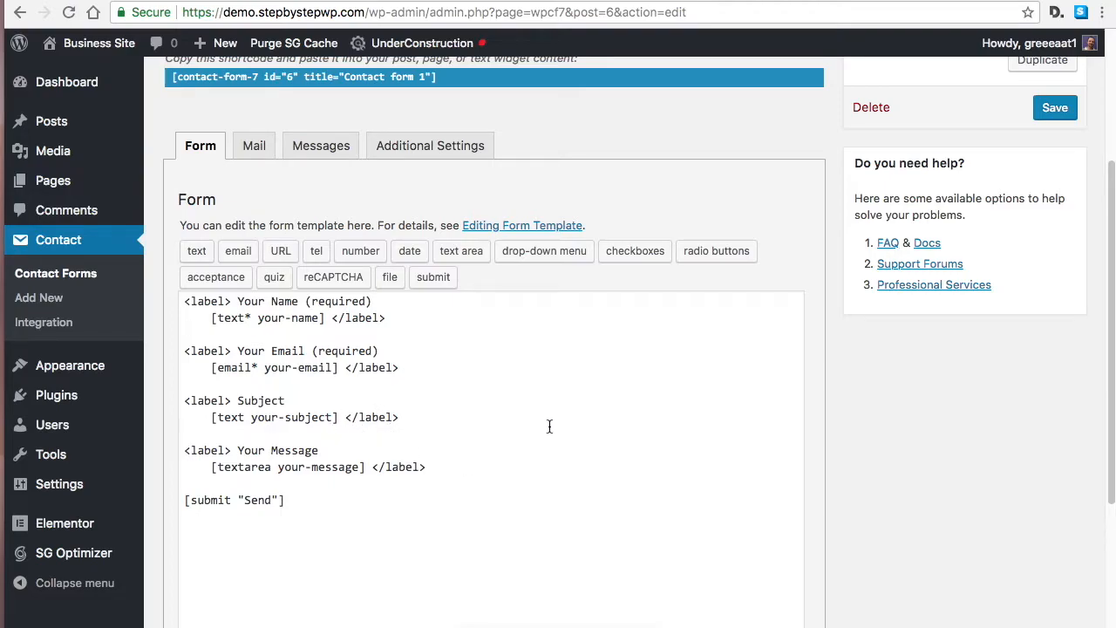
{"action": "left_click", "coordinate": [254, 145]}
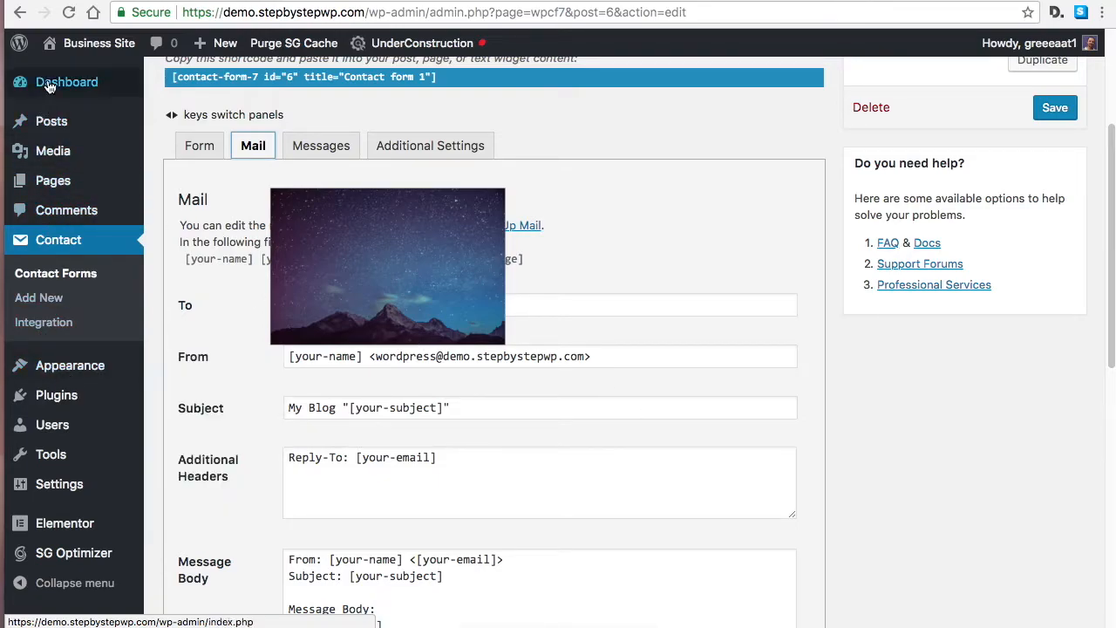
{"action": "mouse_move", "coordinate": [52, 390]}
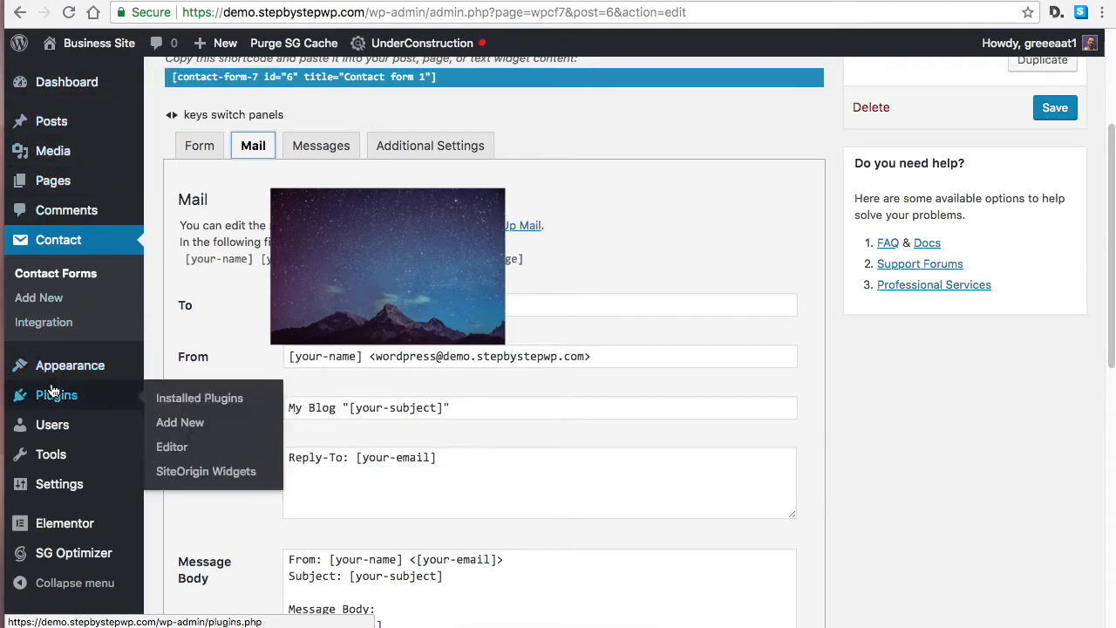
{"action": "mouse_move", "coordinate": [87, 43]}
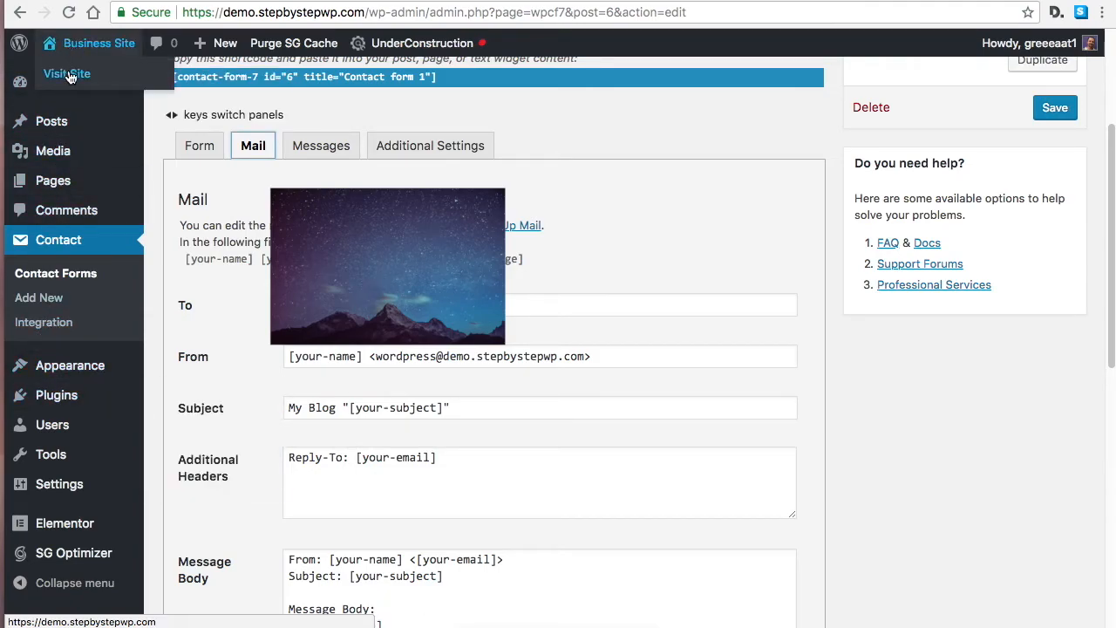
Open the live site's Contact page and examine the contact details and the form down to its Send button.
{"action": "left_click", "coordinate": [71, 77]}
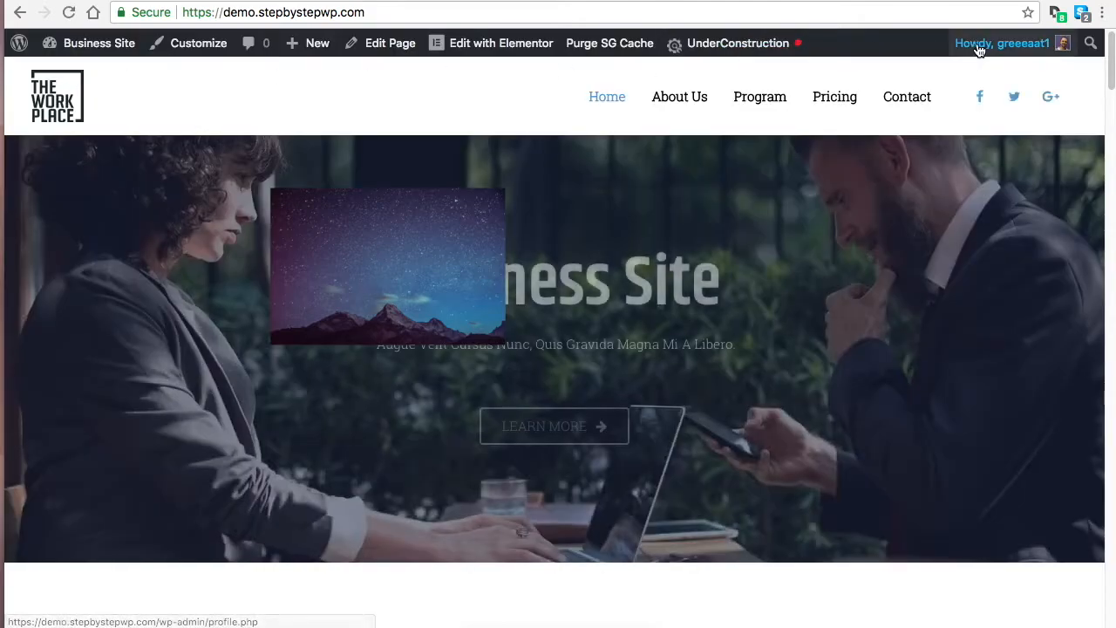
{"action": "left_click", "coordinate": [897, 103]}
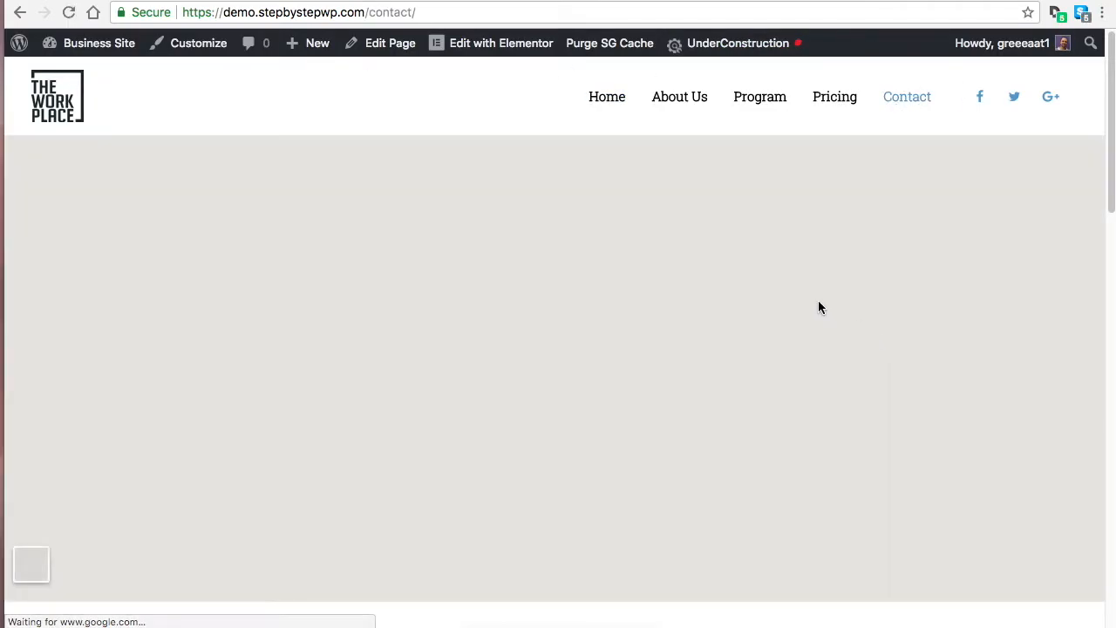
{"action": "scroll", "coordinate": [809, 388], "scroll_direction": "down", "scroll_amount": 10}
{"action": "scroll", "coordinate": [763, 252], "scroll_direction": "up", "scroll_amount": 5}
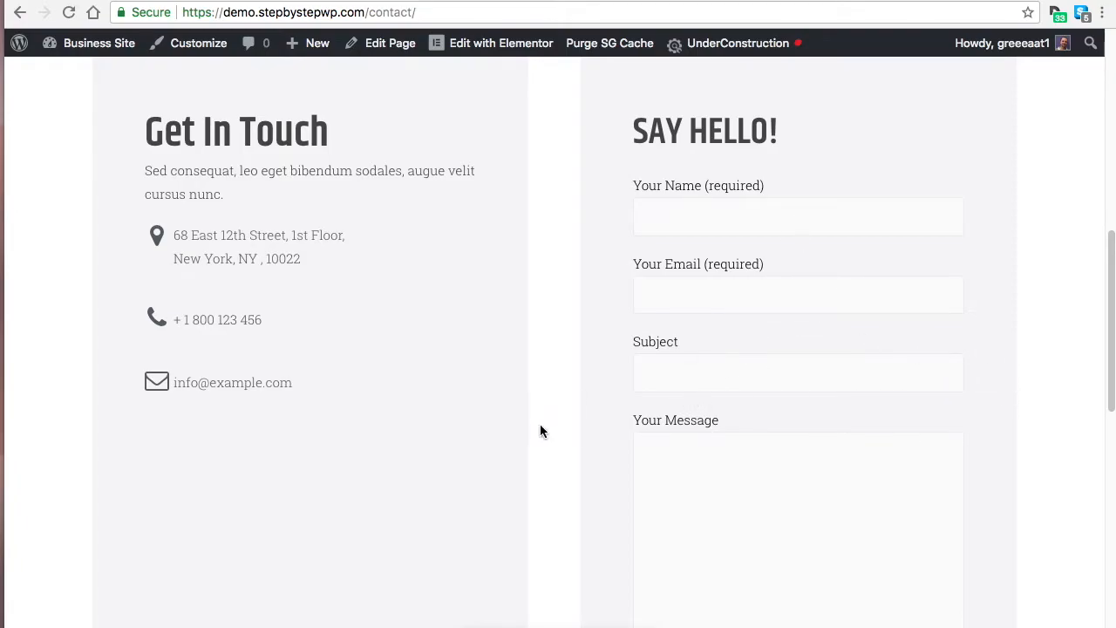
{"action": "scroll", "coordinate": [819, 419], "scroll_direction": "down", "scroll_amount": 3}
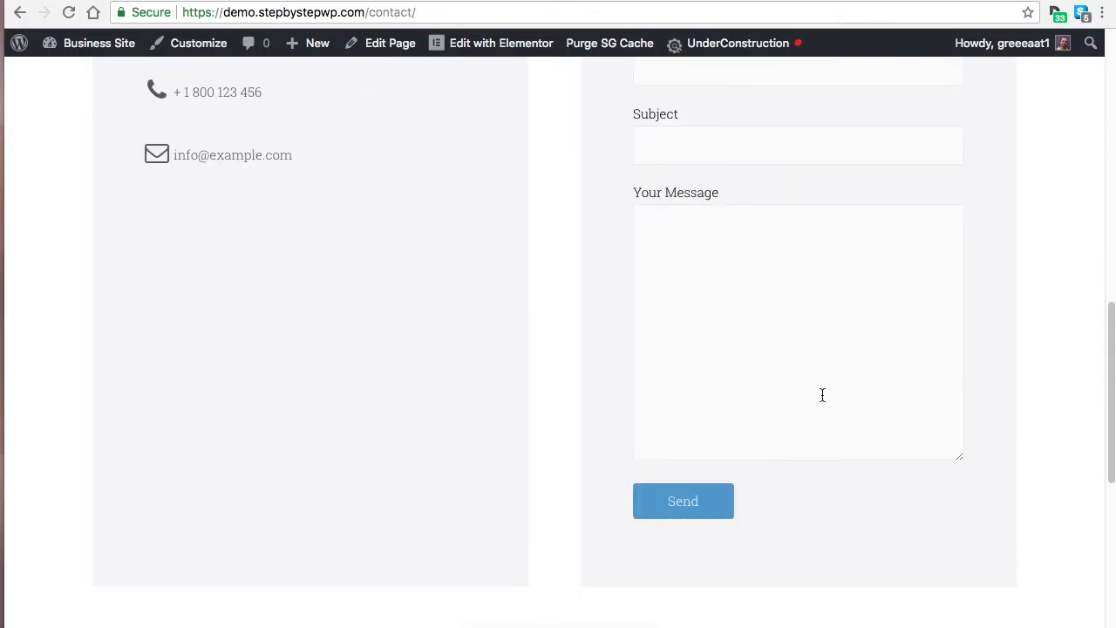
{"action": "scroll", "coordinate": [824, 471], "scroll_direction": "up", "scroll_amount": 5}
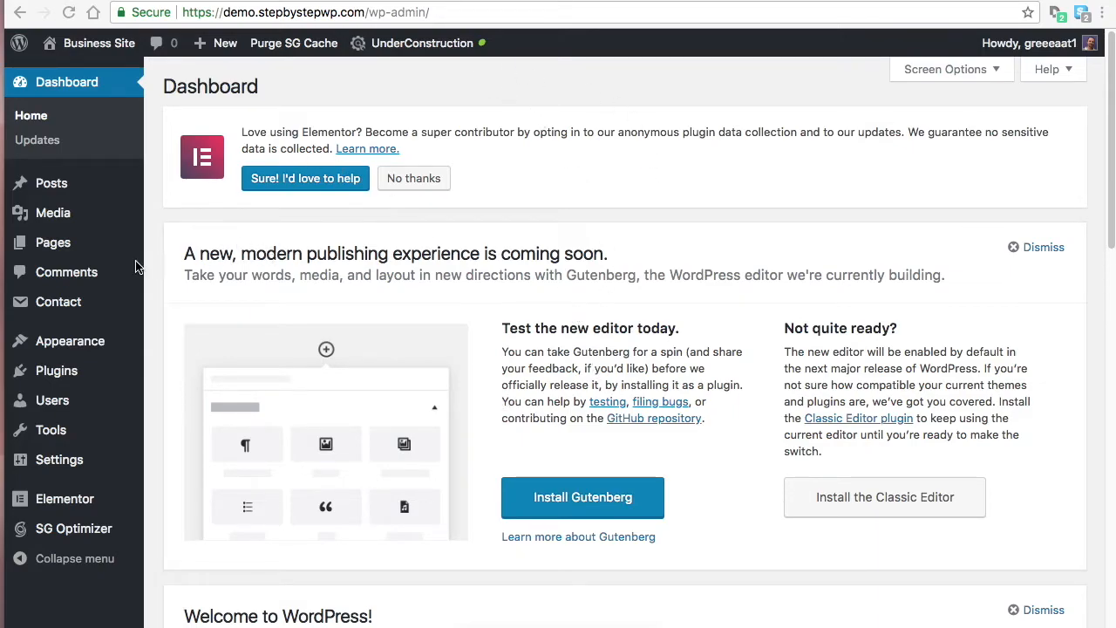
Add a new page titled "Program".
{"action": "mouse_move", "coordinate": [59, 246]}
{"action": "left_click", "coordinate": [180, 245]}
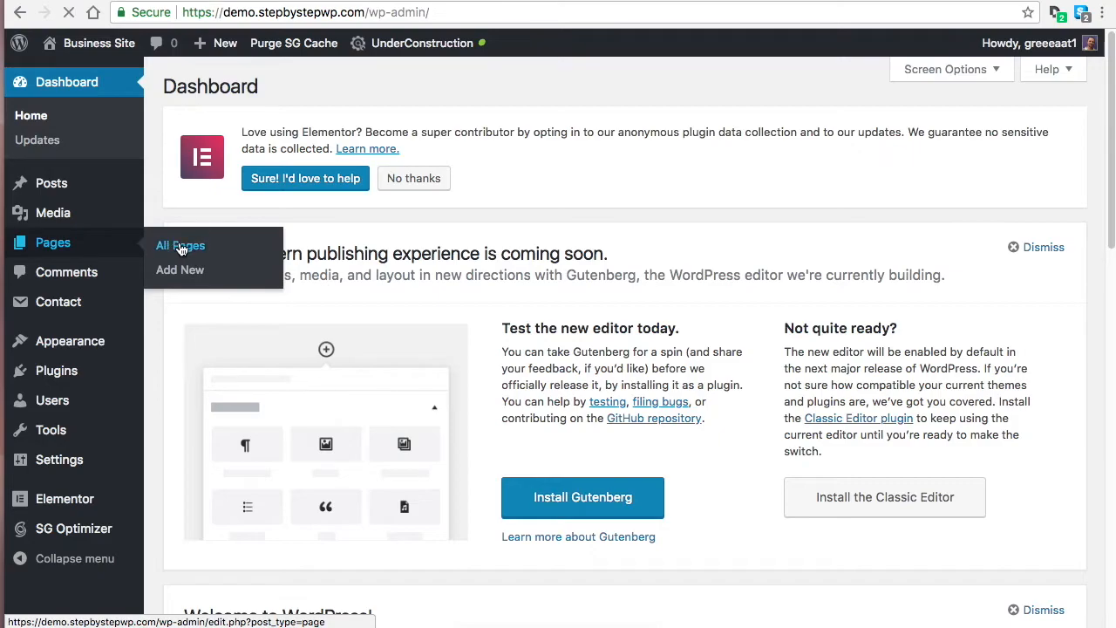
{"action": "left_click", "coordinate": [253, 88]}
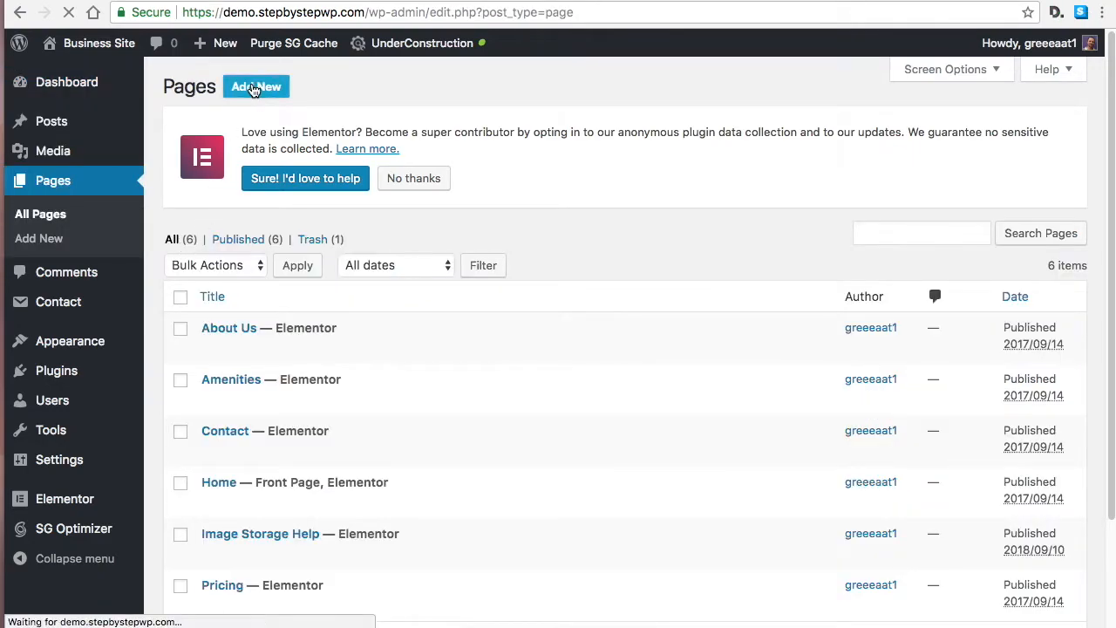
{"action": "type", "text": "Program"}
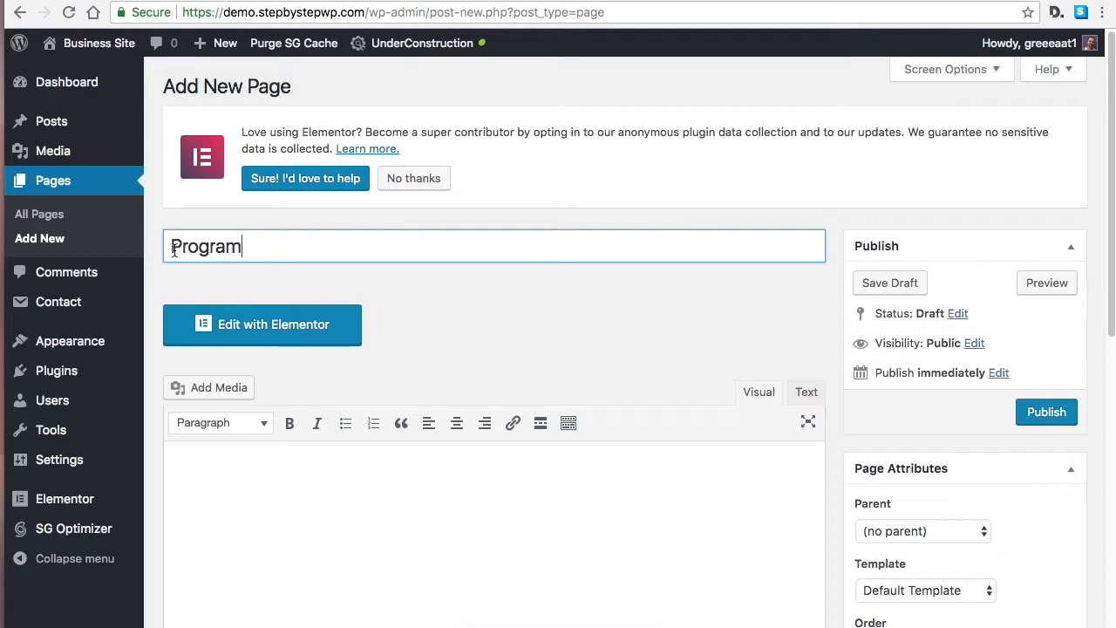
Disable the page's title and featured image, and set its content layout to Full Width / Stretched with No Sidebar.
{"action": "scroll", "coordinate": [861, 335], "scroll_direction": "down", "scroll_amount": 10}
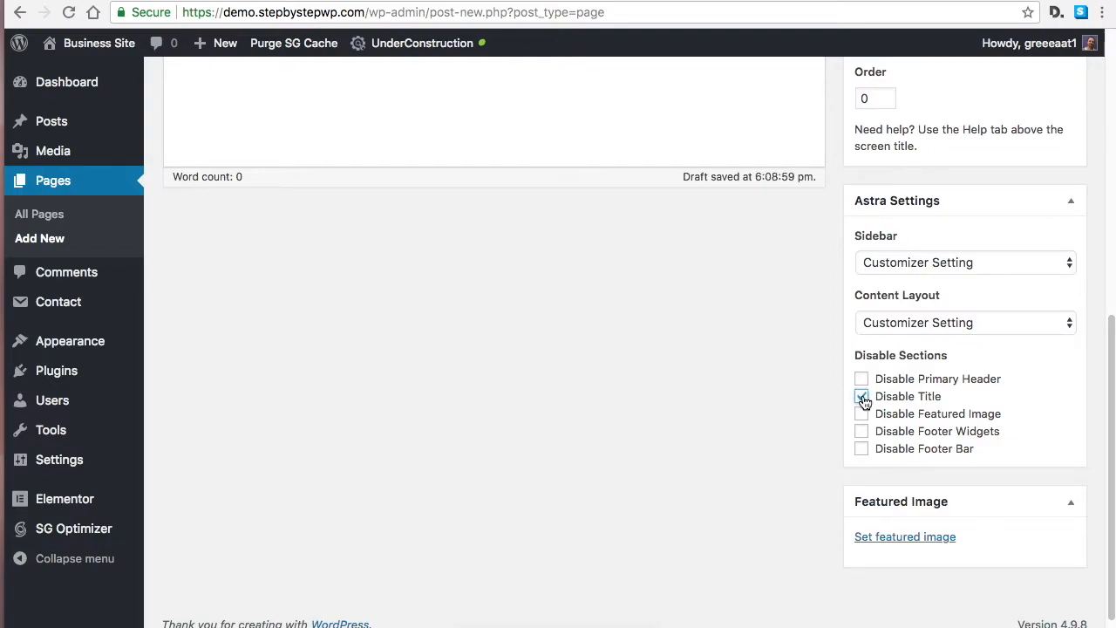
{"action": "left_click", "coordinate": [860, 416]}
{"action": "scroll", "coordinate": [771, 443], "scroll_direction": "up", "scroll_amount": 3}
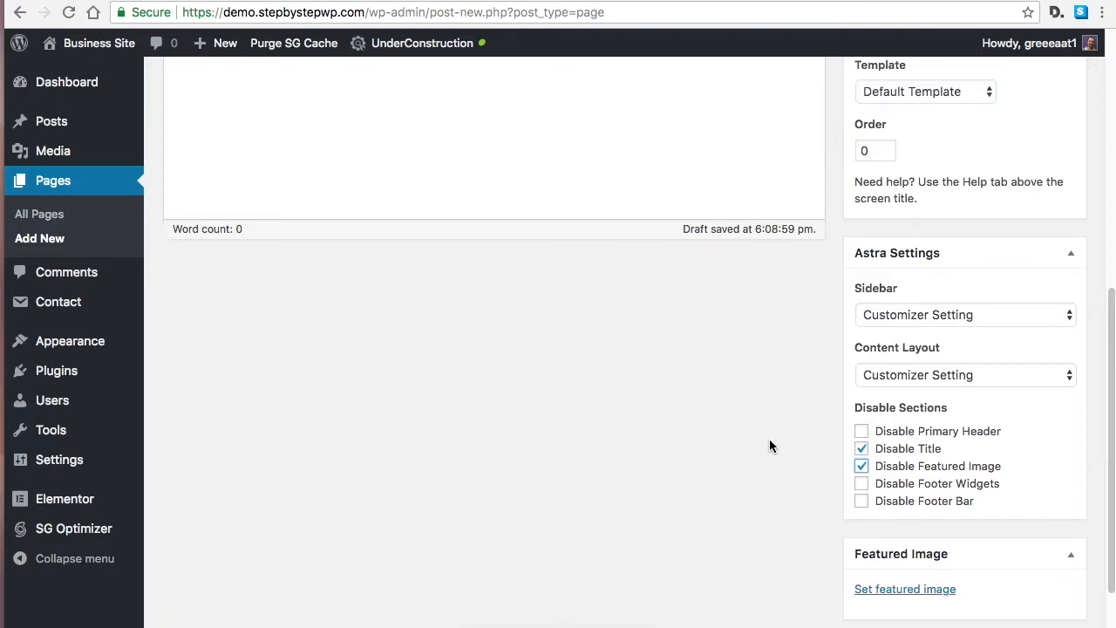
{"action": "left_click", "coordinate": [949, 422]}
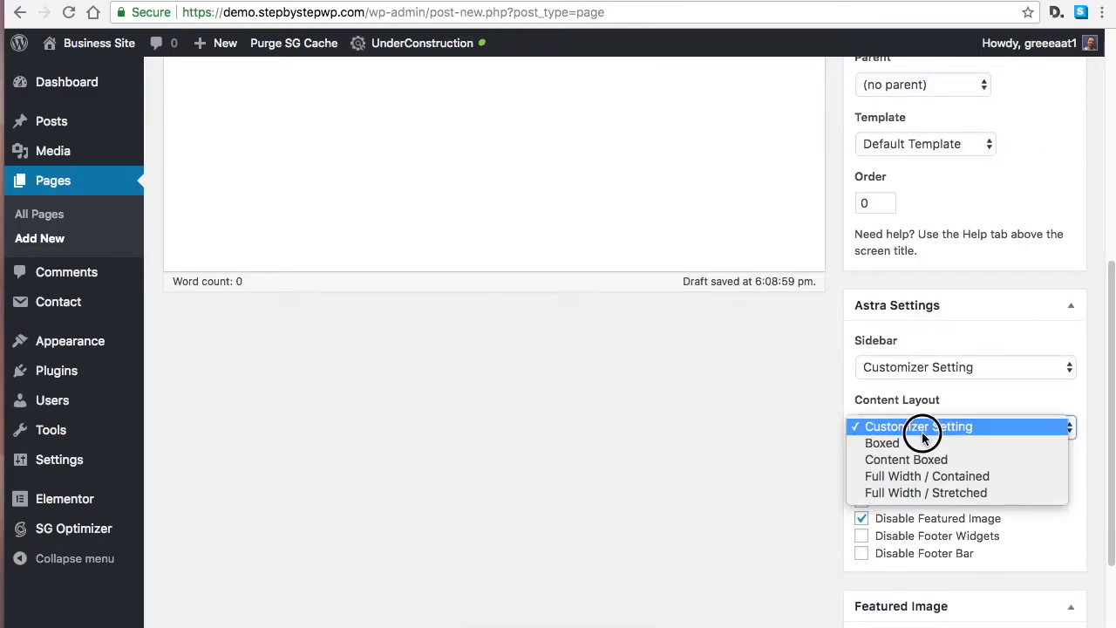
{"action": "left_click", "coordinate": [941, 492]}
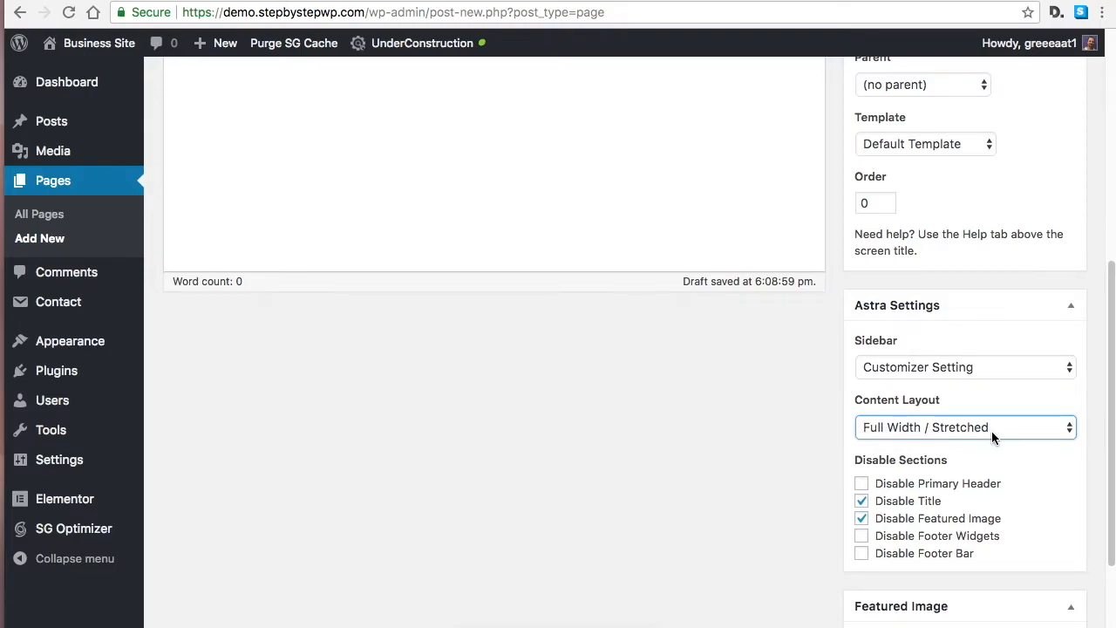
{"action": "left_click", "coordinate": [939, 366]}
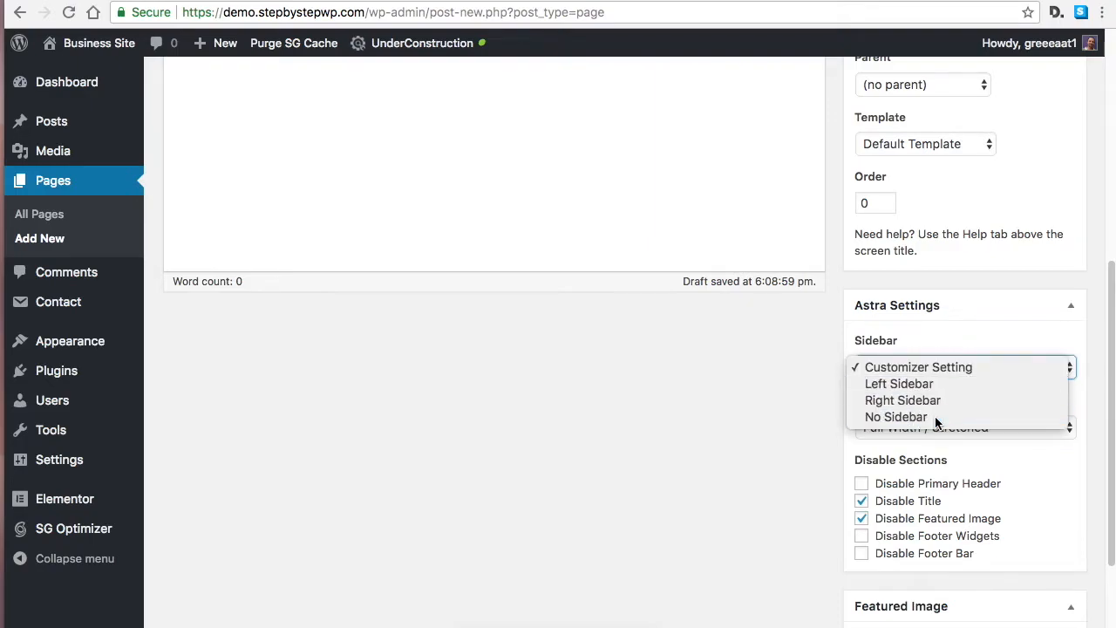
{"action": "left_click", "coordinate": [881, 416]}
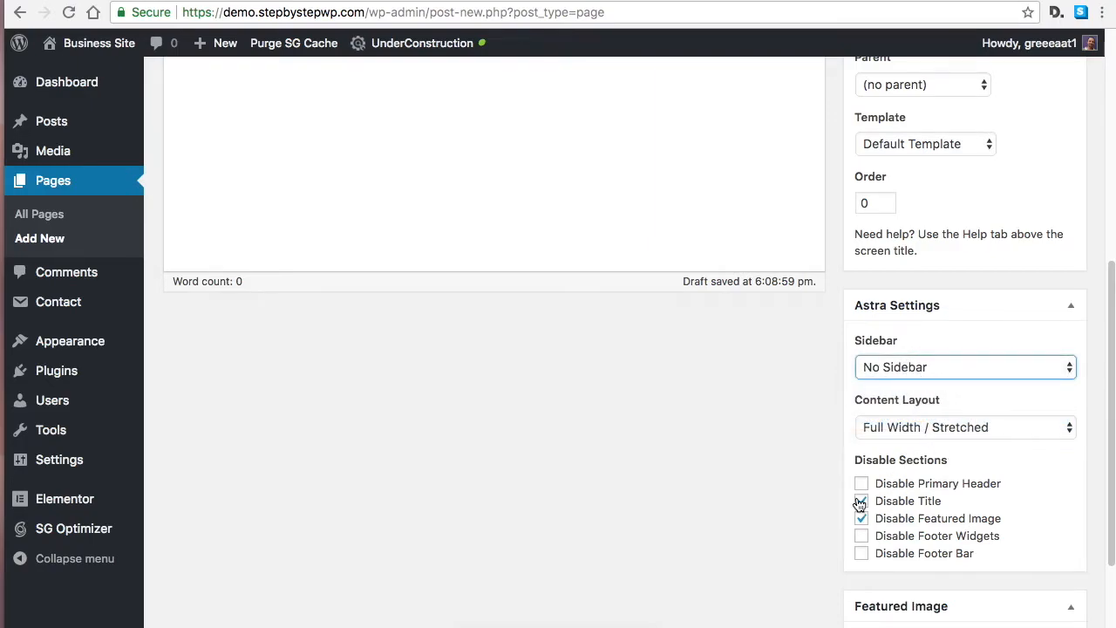
Publish the Program page and open it in Elementor.
{"action": "scroll", "coordinate": [939, 510], "scroll_direction": "up", "scroll_amount": 5}
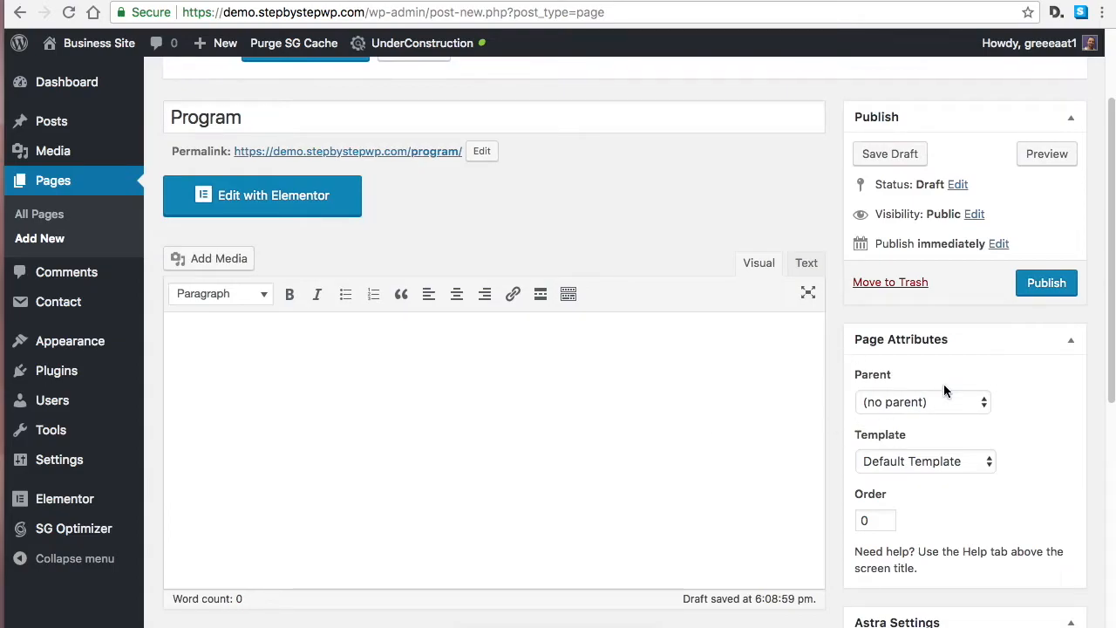
{"action": "left_click", "coordinate": [1033, 288]}
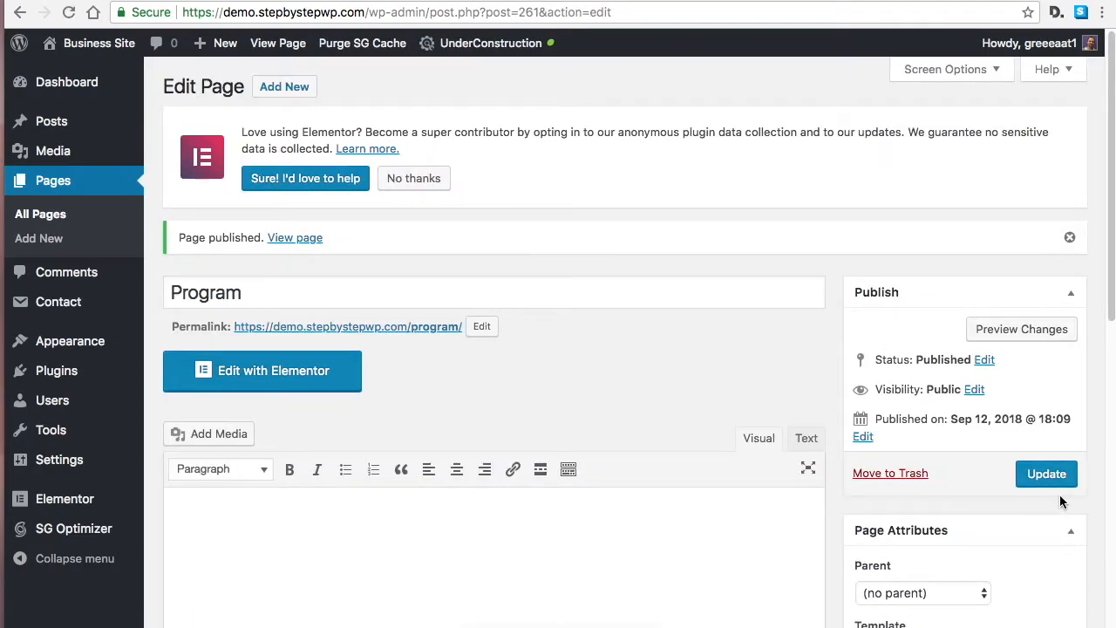
{"action": "left_click", "coordinate": [308, 375]}
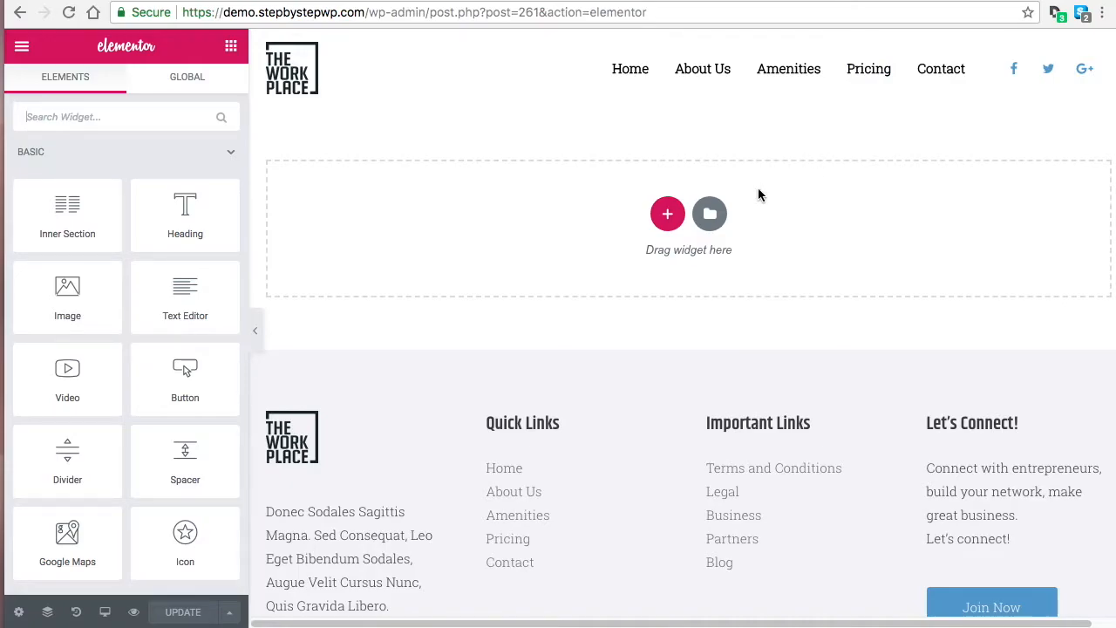
Look through the saved section templates in the template library without inserting one.
{"action": "left_click", "coordinate": [713, 216]}
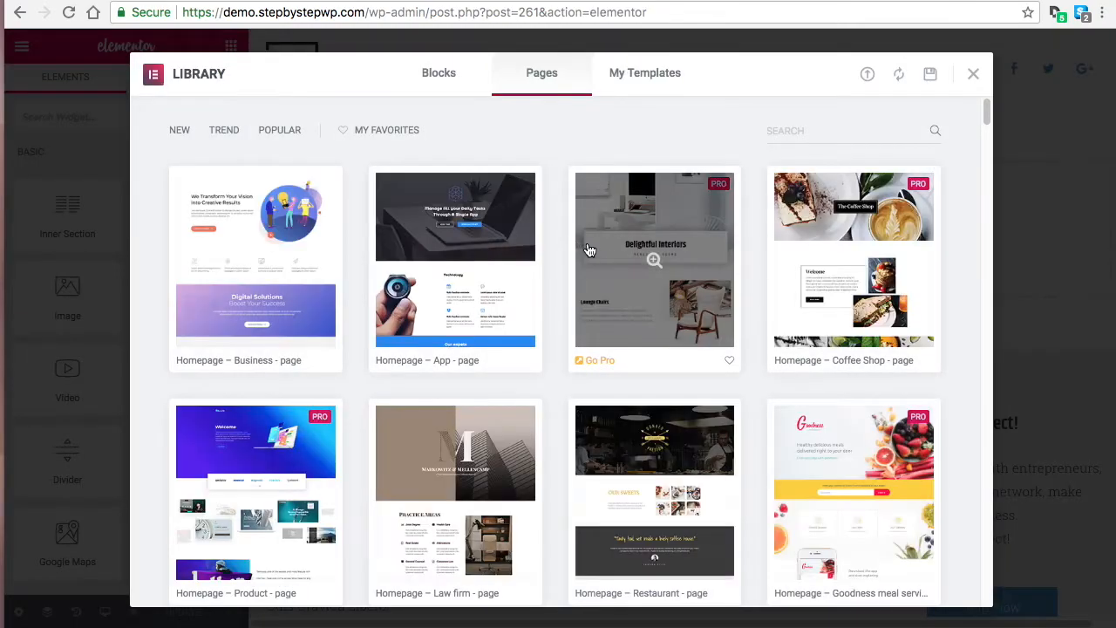
{"action": "left_click", "coordinate": [650, 70]}
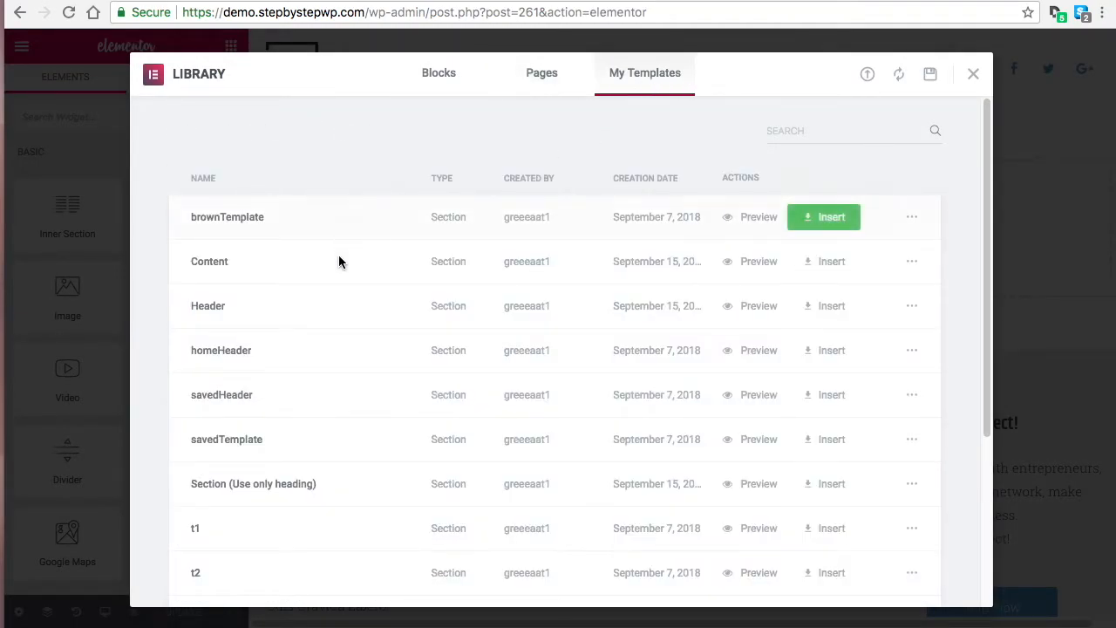
{"action": "scroll", "coordinate": [326, 426], "scroll_direction": "down", "scroll_amount": 5}
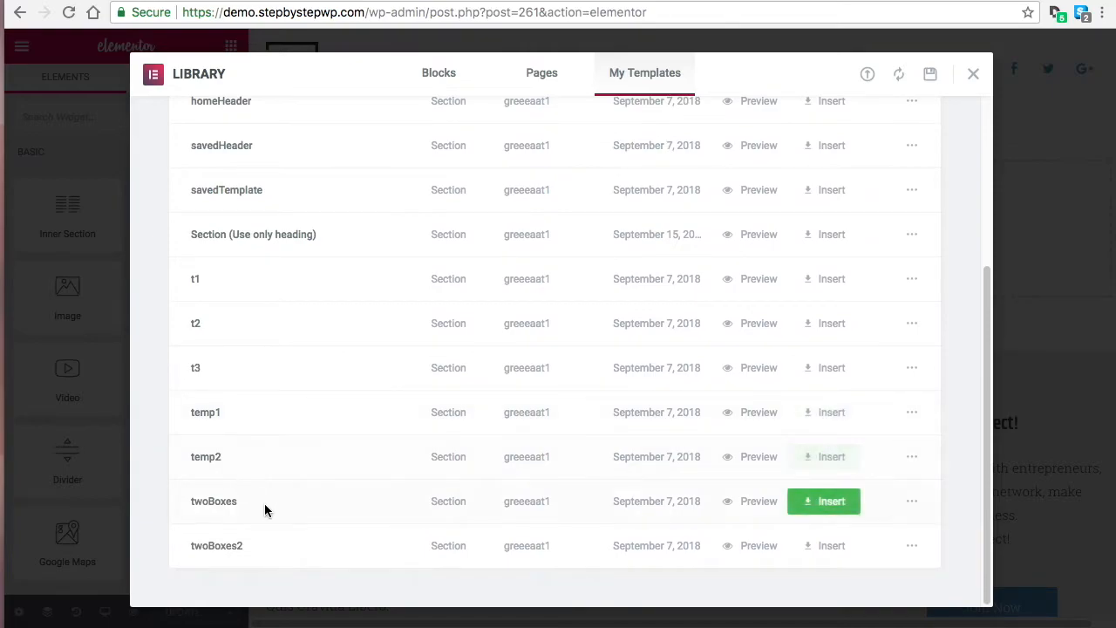
{"action": "left_click", "coordinate": [972, 75]}
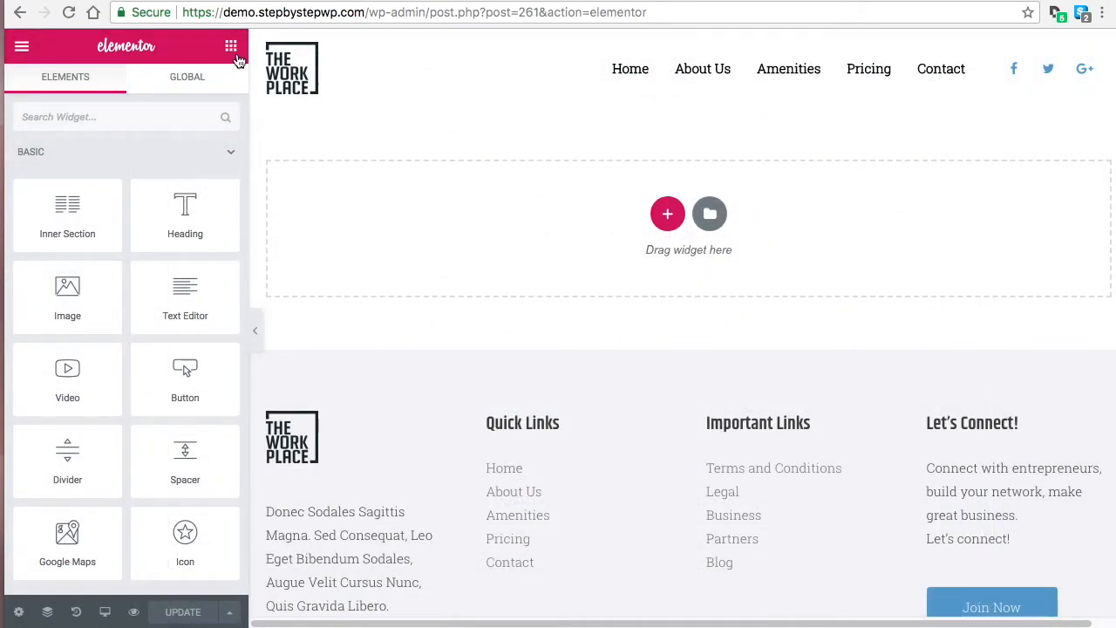
Exit the Program page editor to the dashboard and open the About Us page in Elementor.
{"action": "left_click", "coordinate": [21, 47]}
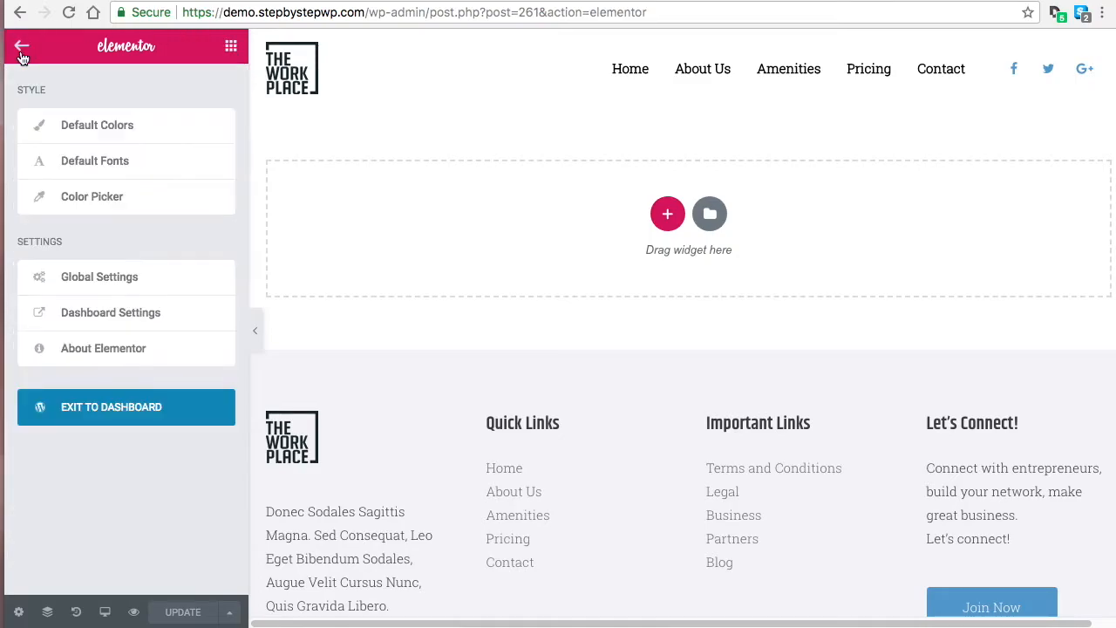
{"action": "left_click", "coordinate": [113, 408]}
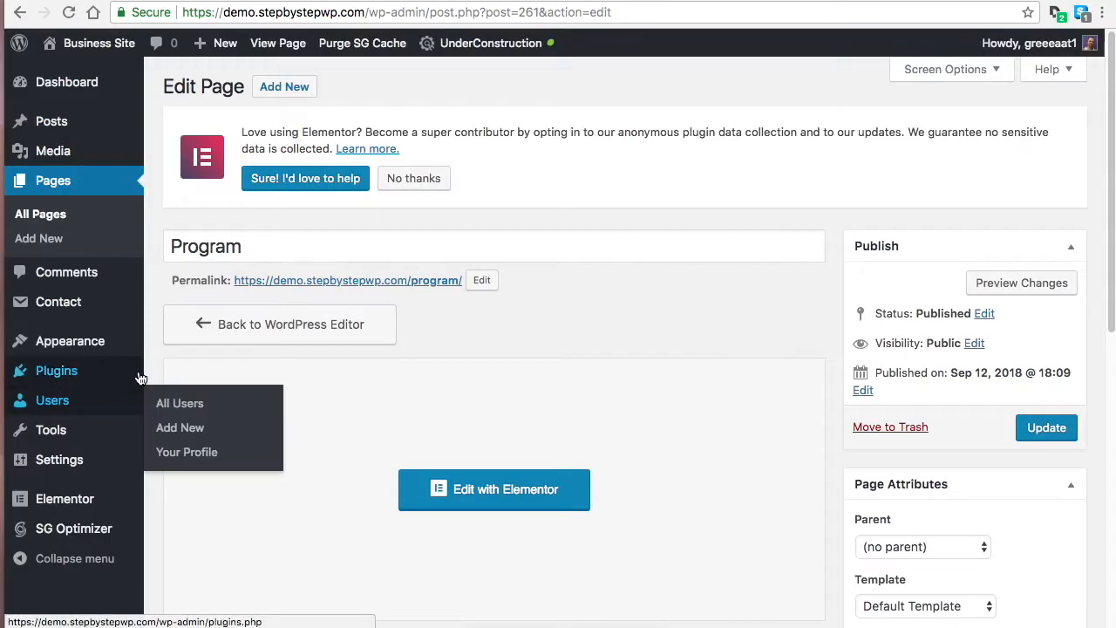
{"action": "left_click", "coordinate": [70, 196]}
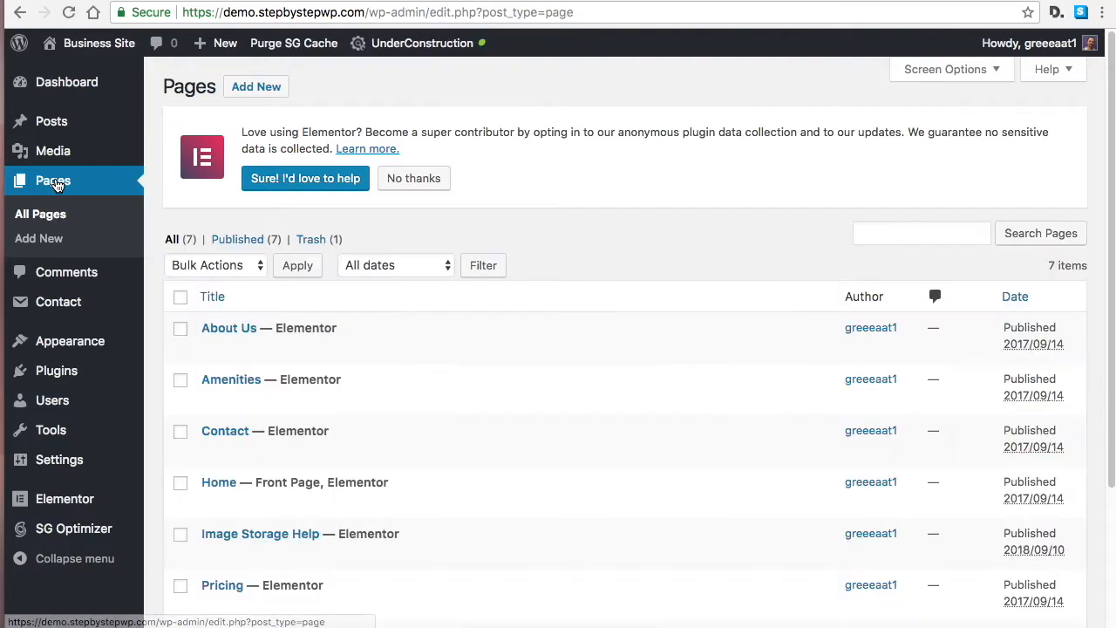
{"action": "scroll", "coordinate": [256, 309], "scroll_direction": "down", "scroll_amount": 1}
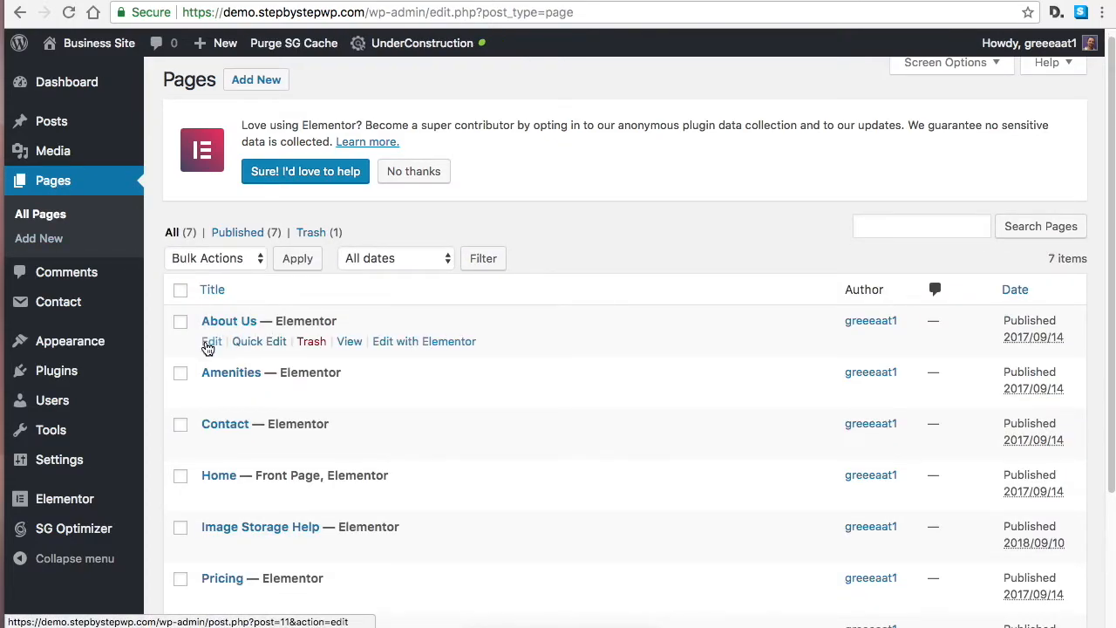
{"action": "left_click", "coordinate": [440, 344]}
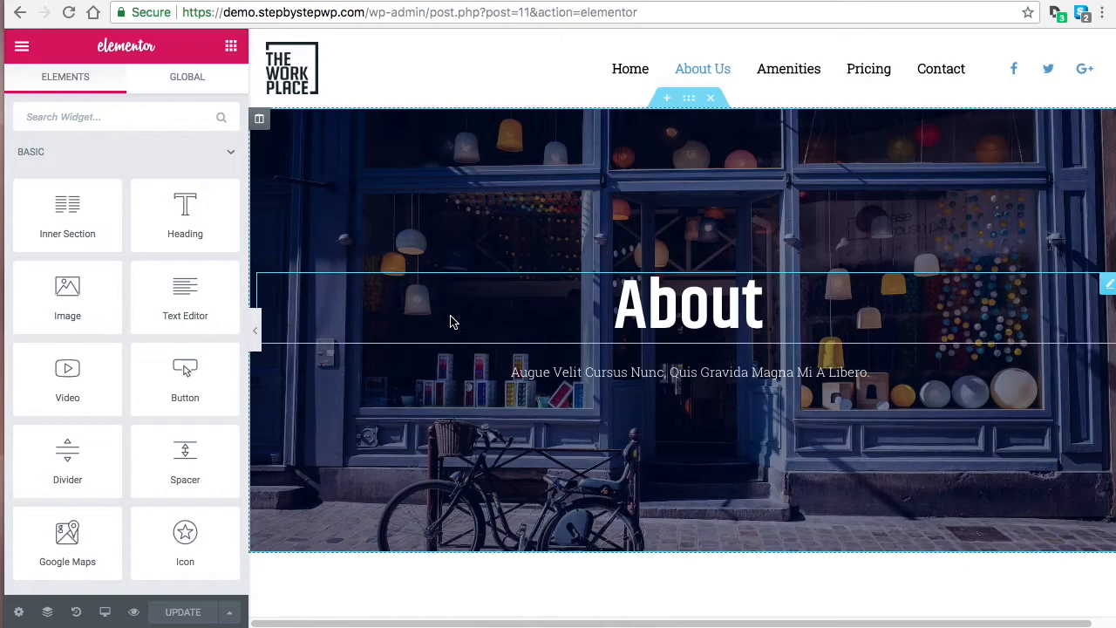
Save the About page's header section to the library as a template named "HeaderTemp".
{"action": "right_click", "coordinate": [689, 102]}
{"action": "left_click", "coordinate": [741, 280]}
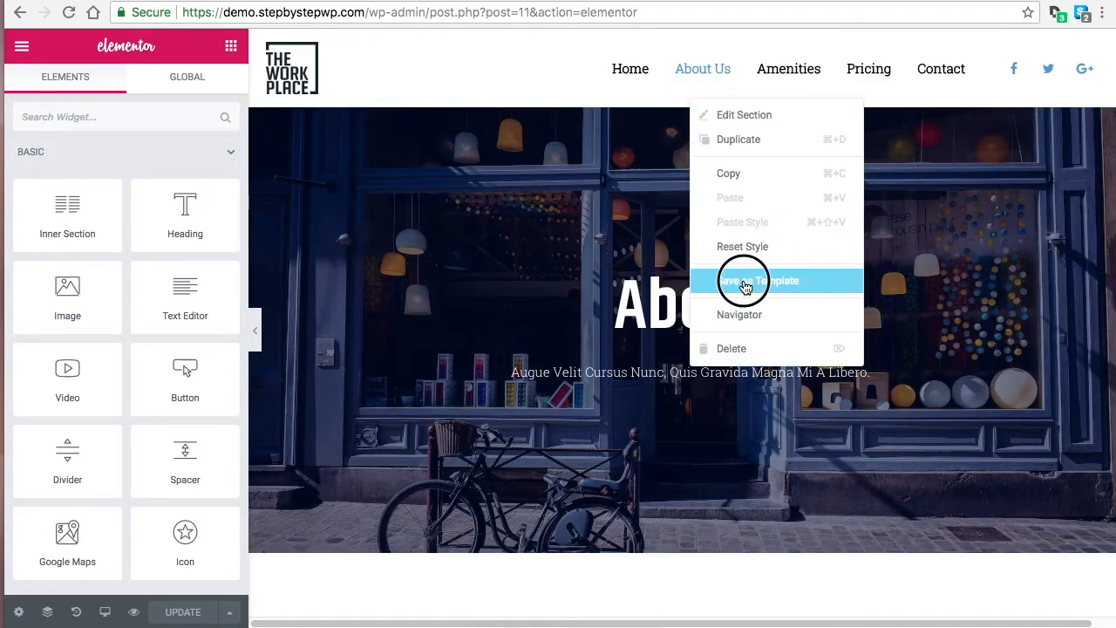
{"action": "left_click", "coordinate": [548, 387]}
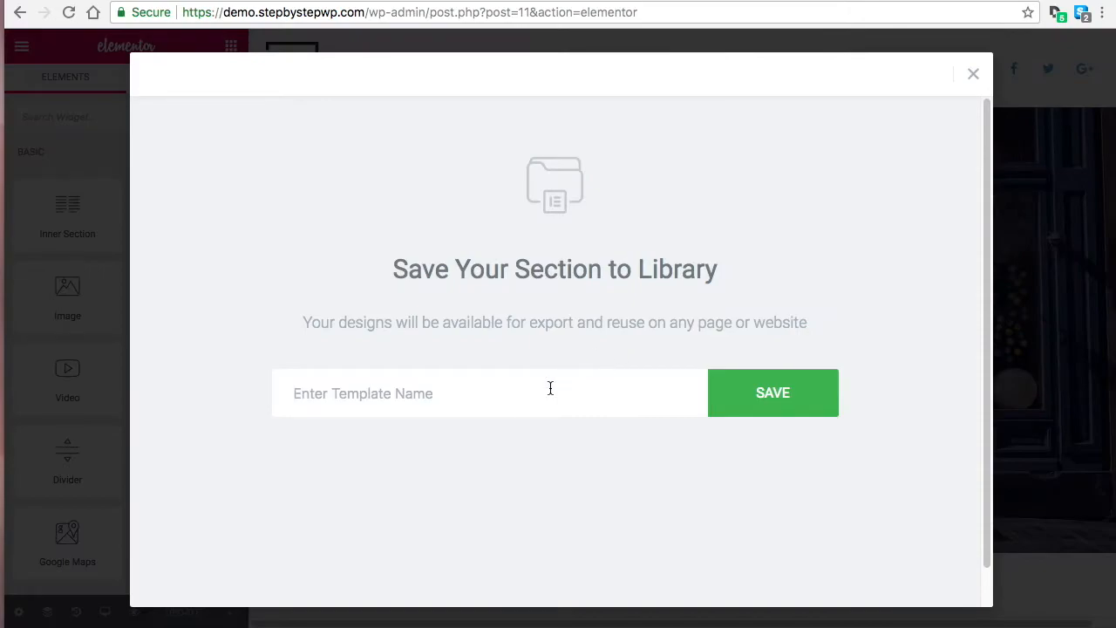
{"action": "type", "text": "HeaderTemp"}
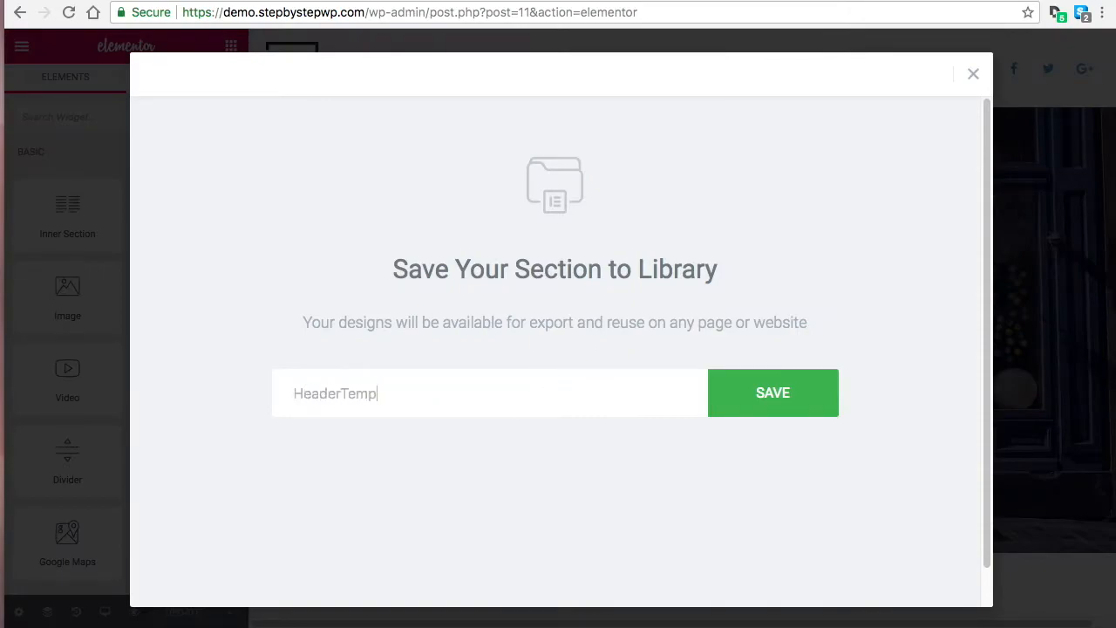
{"action": "left_click", "coordinate": [775, 385]}
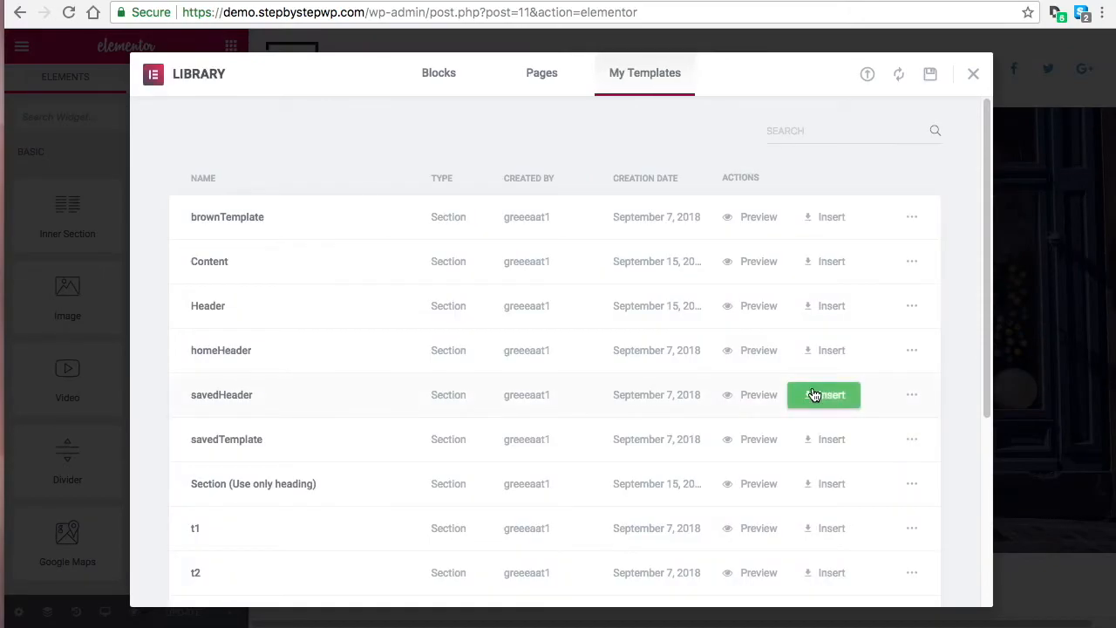
{"action": "left_click", "coordinate": [975, 77]}
Save the Contact Us section with the photo to the library as a template named "PhotoTemp".
{"action": "scroll", "coordinate": [892, 174], "scroll_direction": "down", "scroll_amount": 10}
{"action": "scroll", "coordinate": [811, 384], "scroll_direction": "up", "scroll_amount": 3}
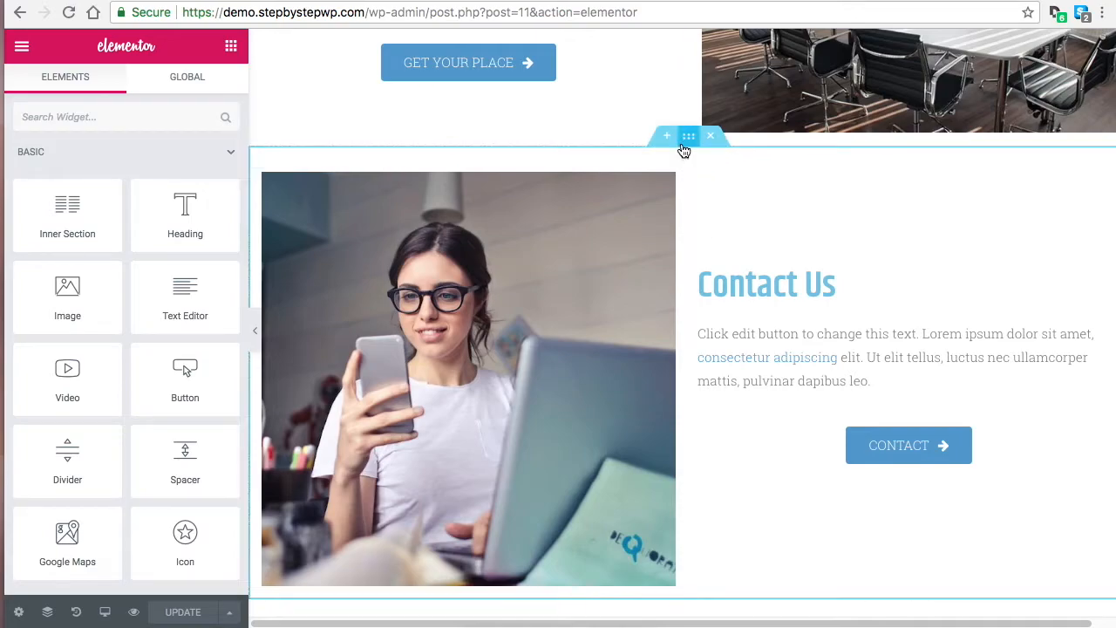
{"action": "right_click", "coordinate": [692, 143]}
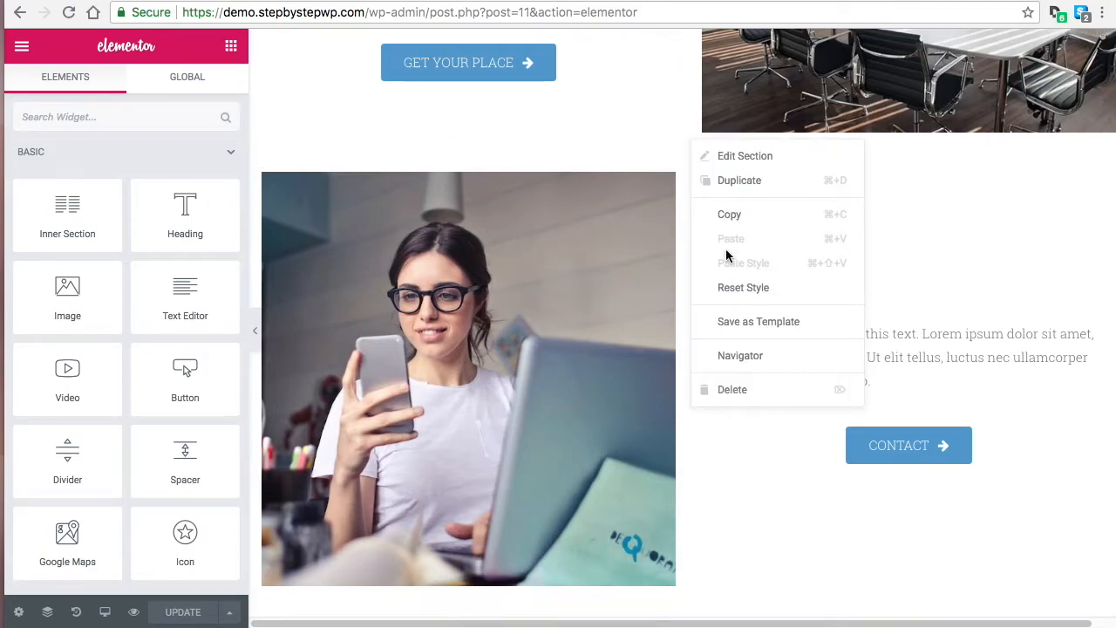
{"action": "left_click", "coordinate": [743, 321]}
{"action": "left_click", "coordinate": [569, 388]}
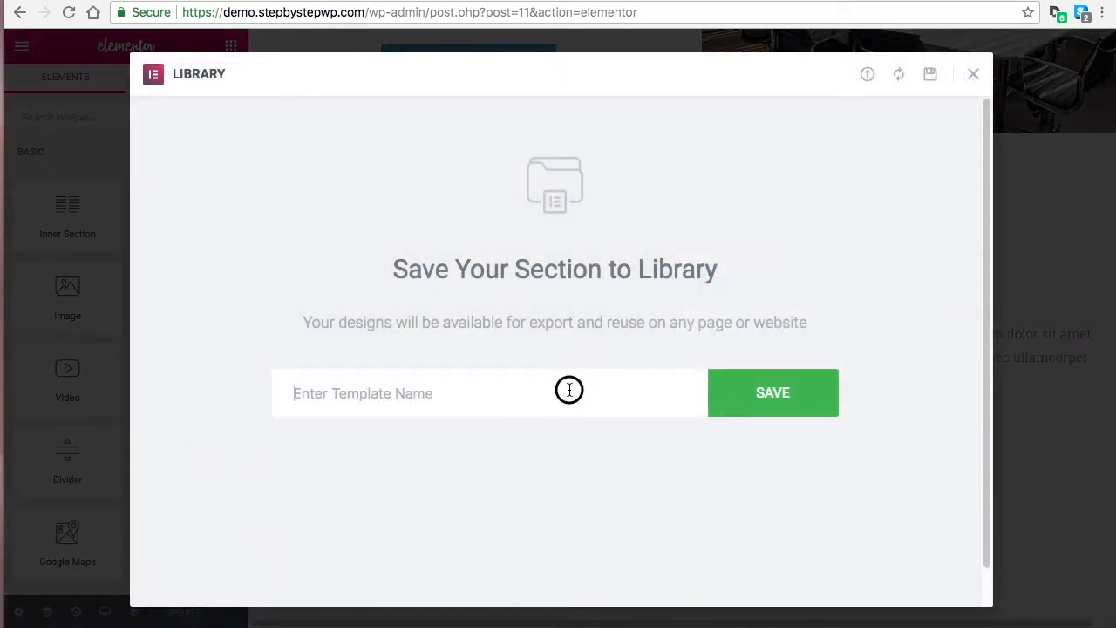
{"action": "type", "text": "PhotoT"}
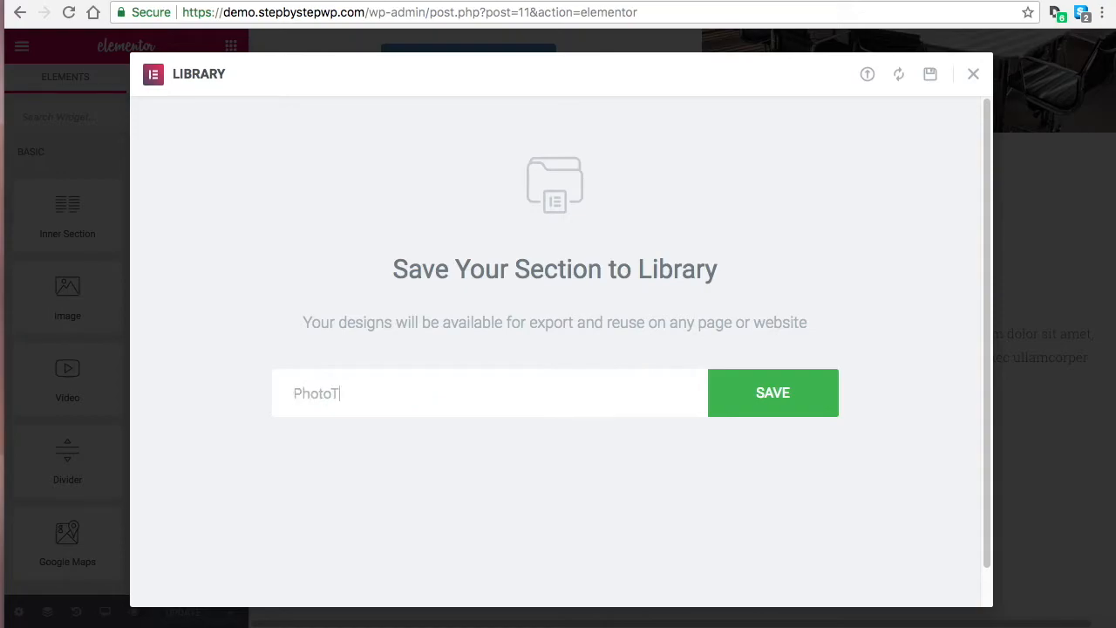
{"action": "type", "text": "emp"}
{"action": "left_click", "coordinate": [759, 392]}
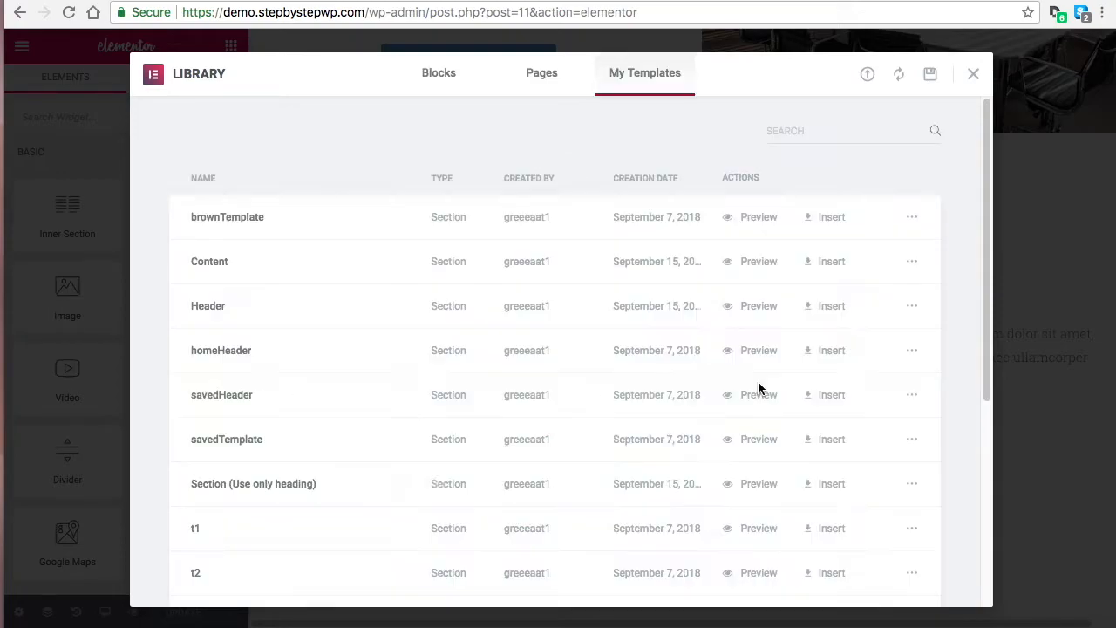
Close the template library, exit the About Us editor to the dashboard, and open the Pricing page in Elementor.
{"action": "left_click", "coordinate": [973, 74]}
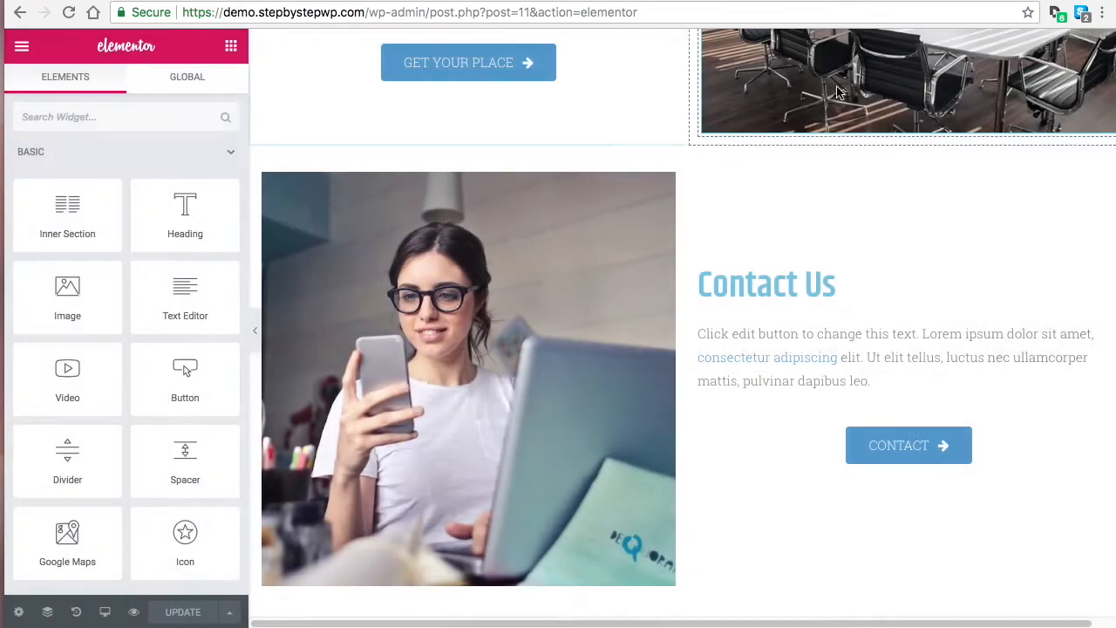
{"action": "left_click", "coordinate": [22, 48]}
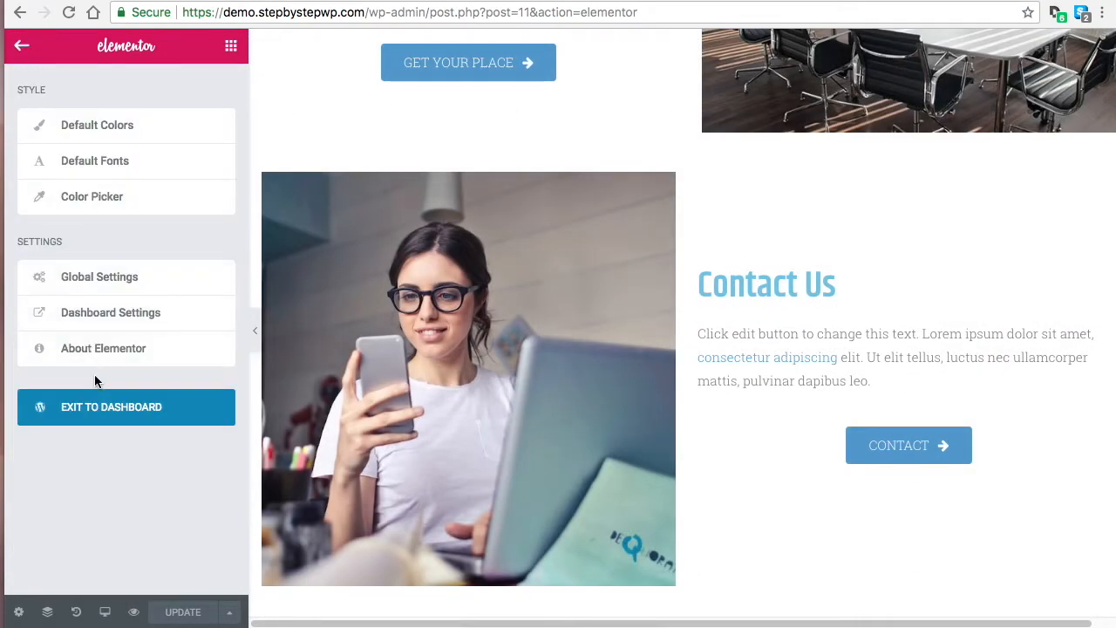
{"action": "left_click", "coordinate": [104, 409]}
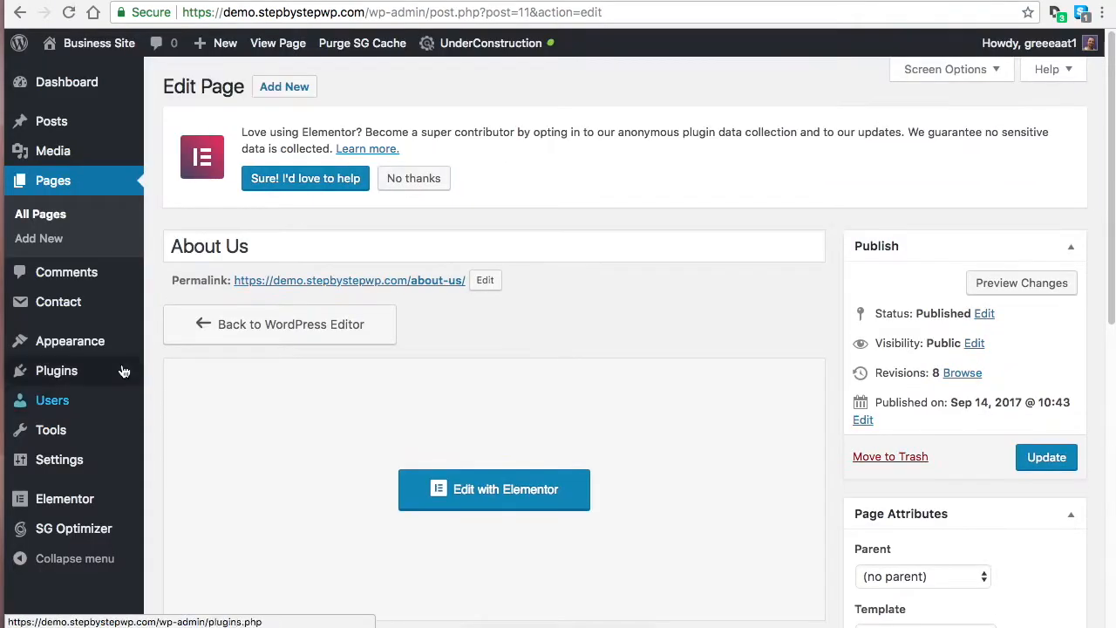
{"action": "left_click", "coordinate": [46, 216]}
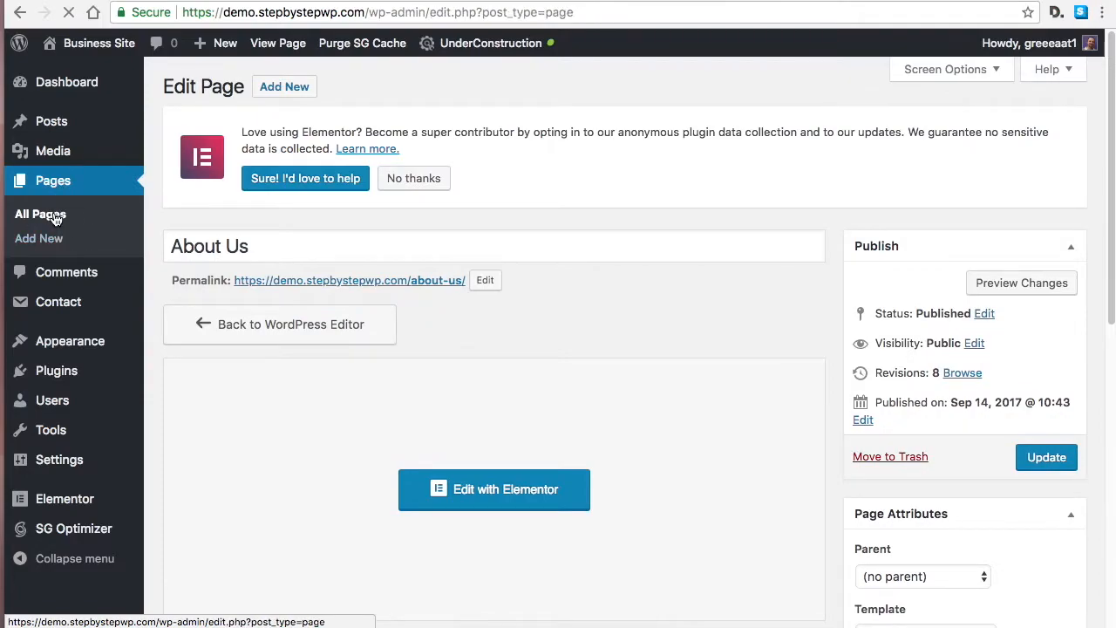
{"action": "scroll", "coordinate": [360, 288], "scroll_direction": "down", "scroll_amount": 3}
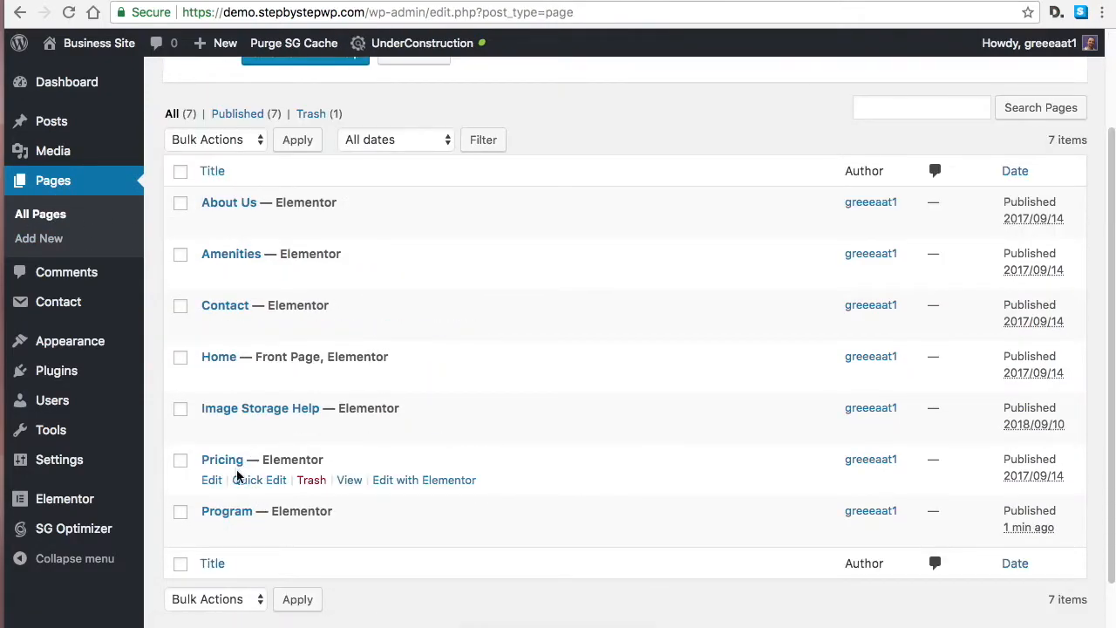
{"action": "left_click", "coordinate": [399, 482]}
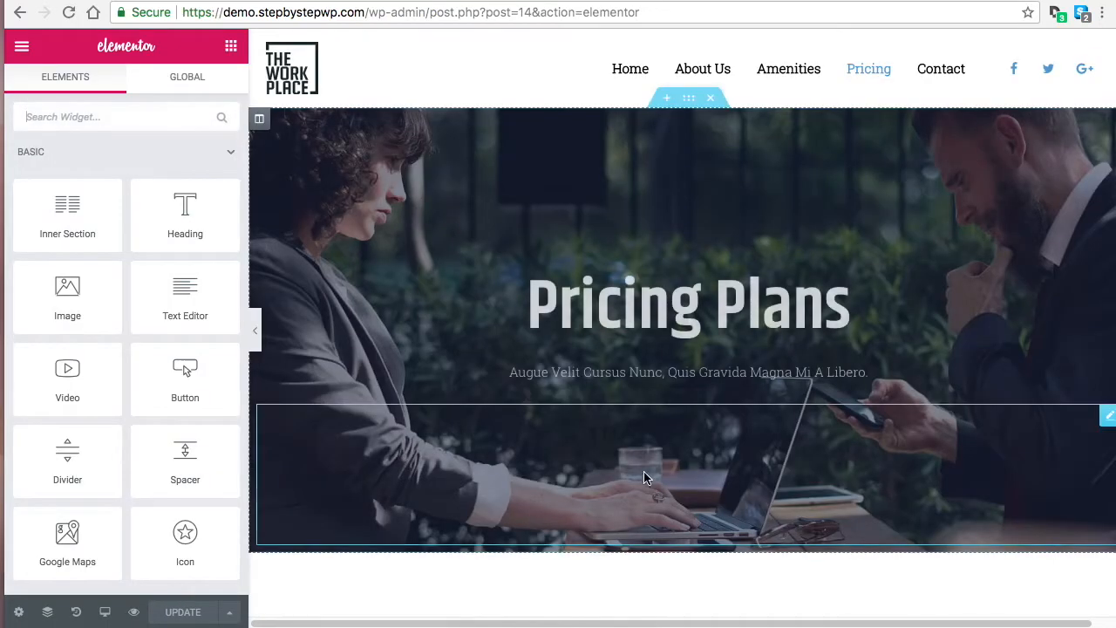
Save the Pricing page's "People Who Love Our Place" pricing section to the library as a template named "PricingTemp".
{"action": "scroll", "coordinate": [698, 454], "scroll_direction": "down", "scroll_amount": 15}
{"action": "scroll", "coordinate": [723, 471], "scroll_direction": "down", "scroll_amount": 5}
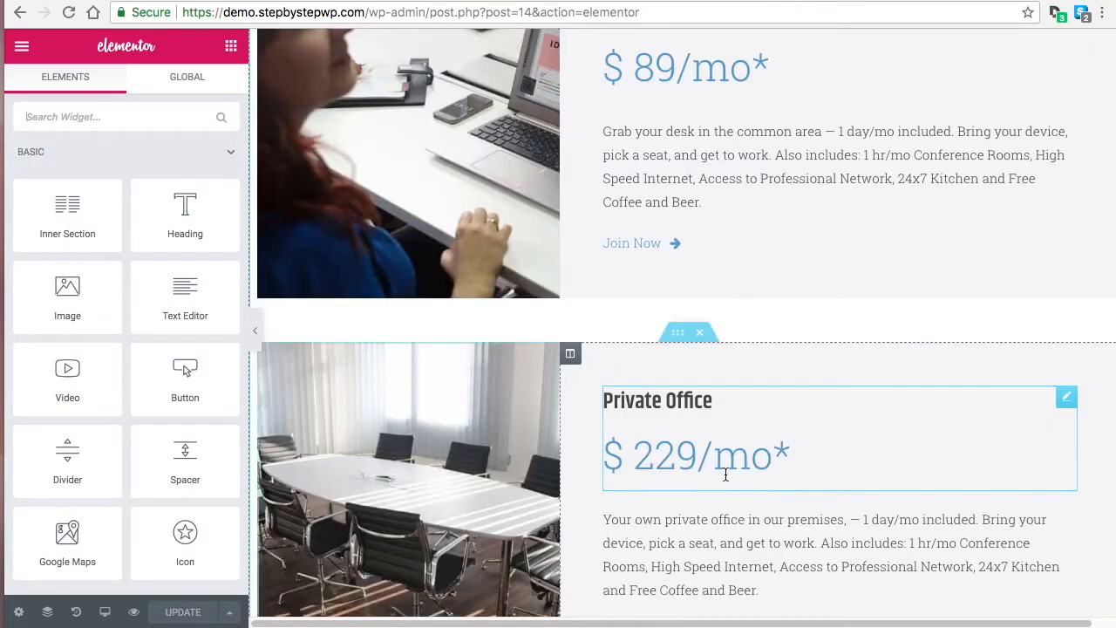
{"action": "scroll", "coordinate": [725, 476], "scroll_direction": "up", "scroll_amount": 6}
{"action": "scroll", "coordinate": [725, 477], "scroll_direction": "up", "scroll_amount": 14}
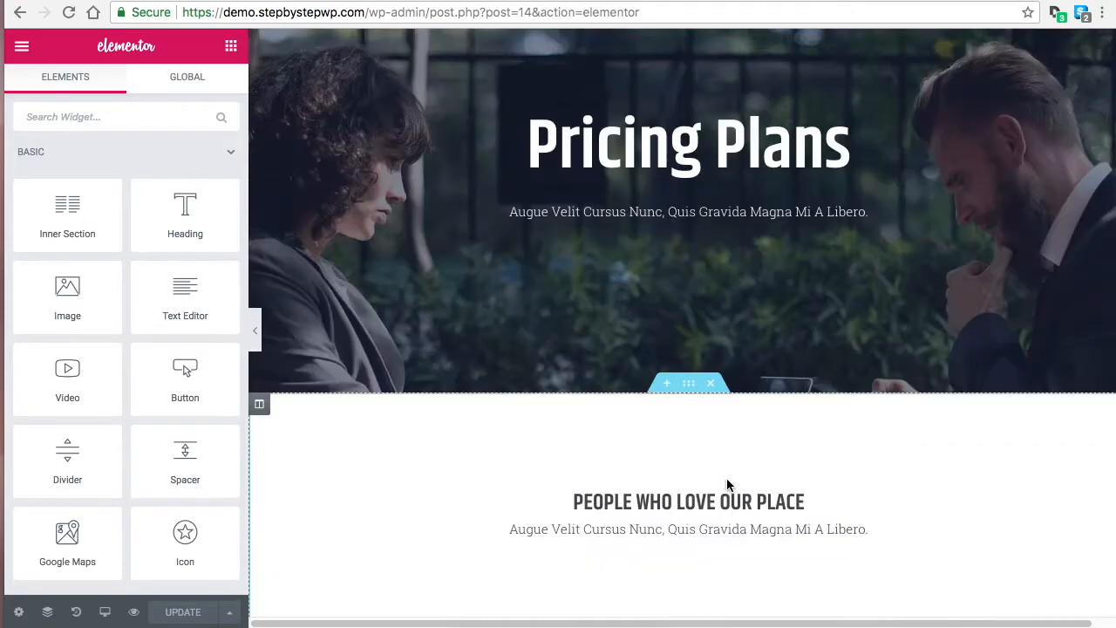
{"action": "right_click", "coordinate": [692, 384]}
{"action": "left_click", "coordinate": [757, 545]}
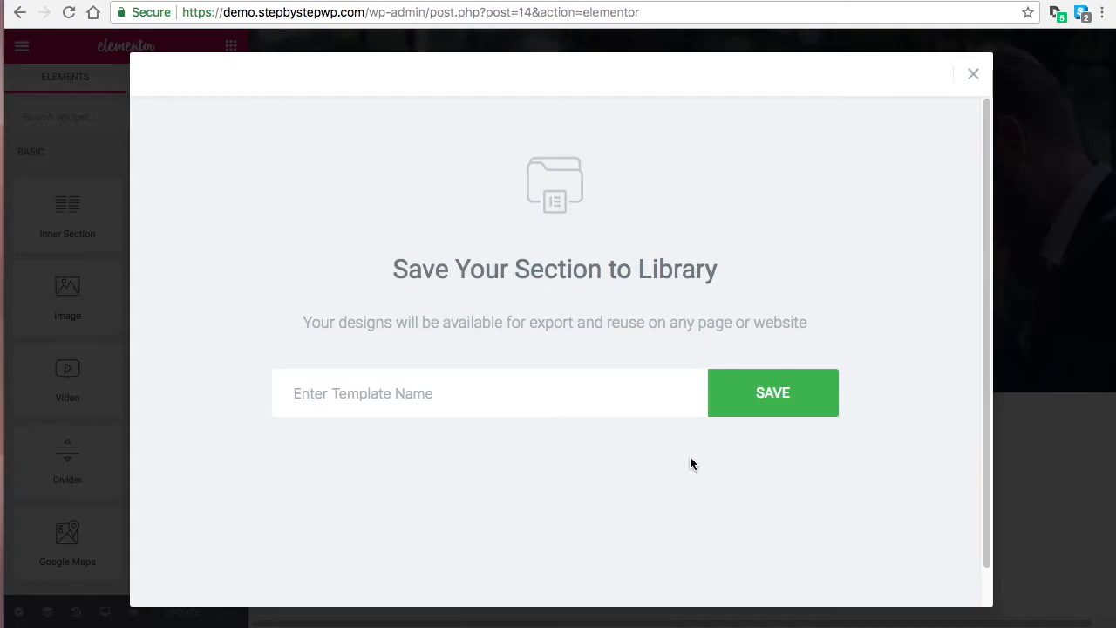
{"action": "left_click", "coordinate": [630, 386]}
{"action": "type", "text": "PricingTemp"}
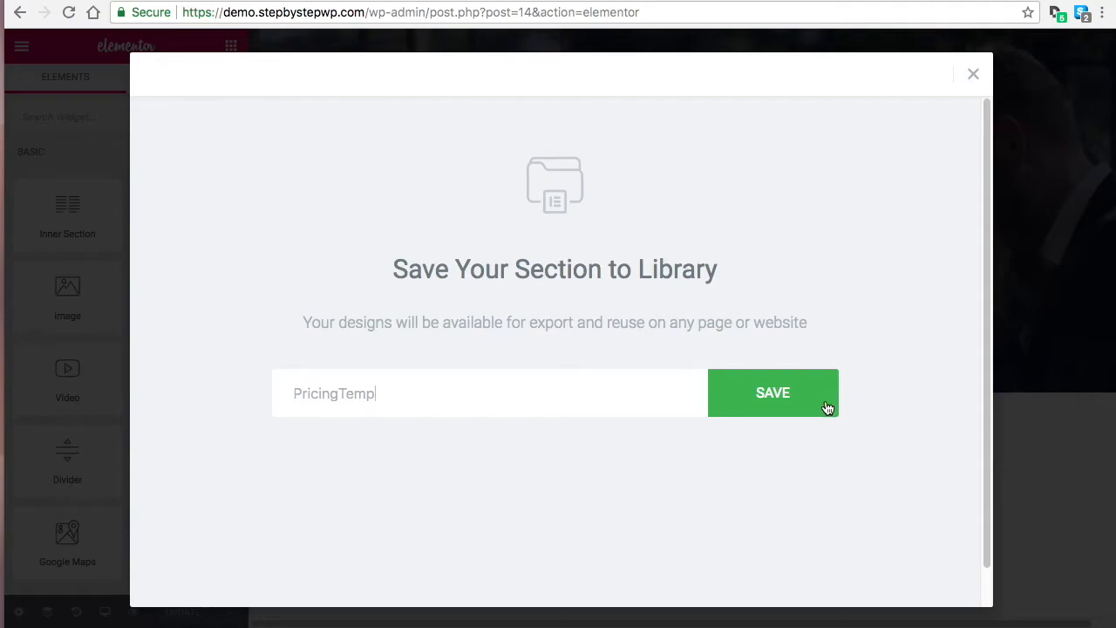
{"action": "left_click", "coordinate": [827, 408]}
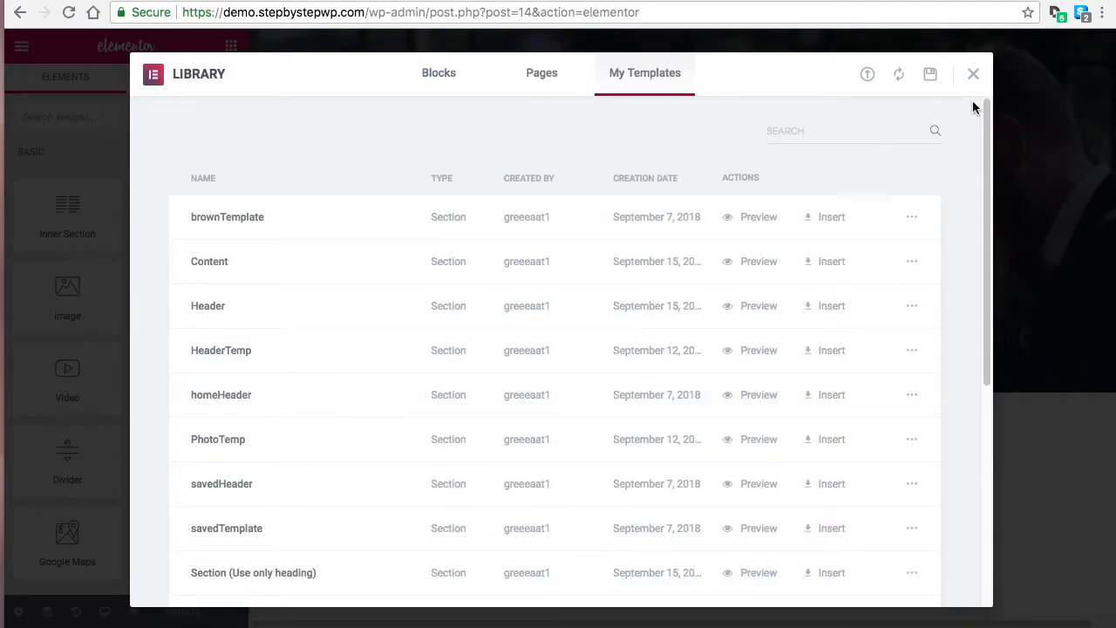
{"action": "left_click", "coordinate": [973, 74]}
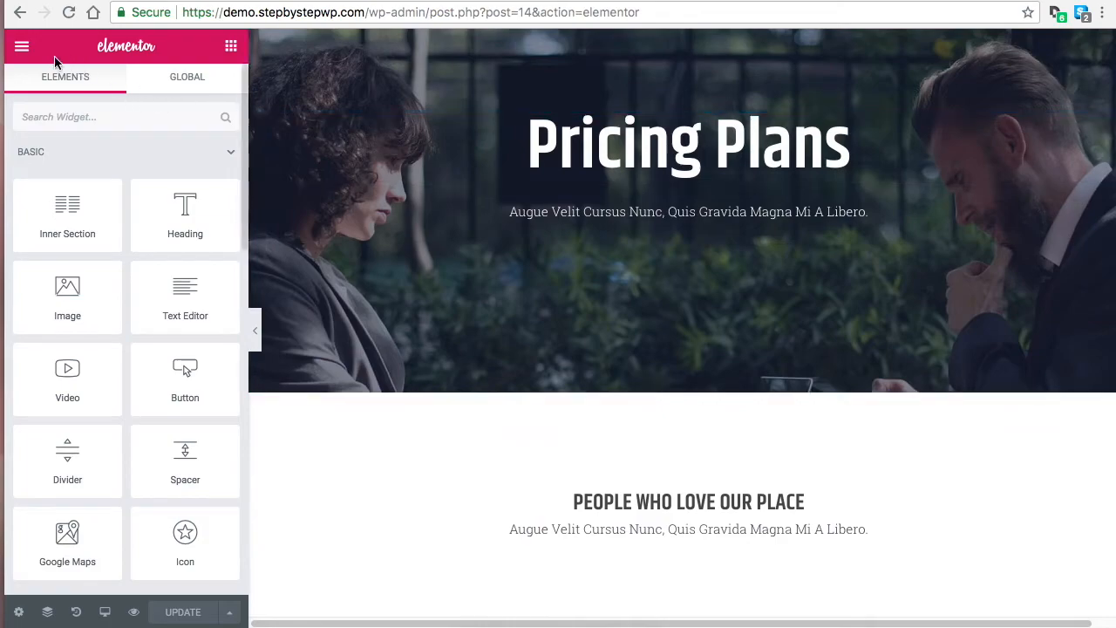
Exit the Pricing page editor to the dashboard and open the Program page in Elementor.
{"action": "left_click", "coordinate": [21, 45]}
{"action": "left_click", "coordinate": [114, 416]}
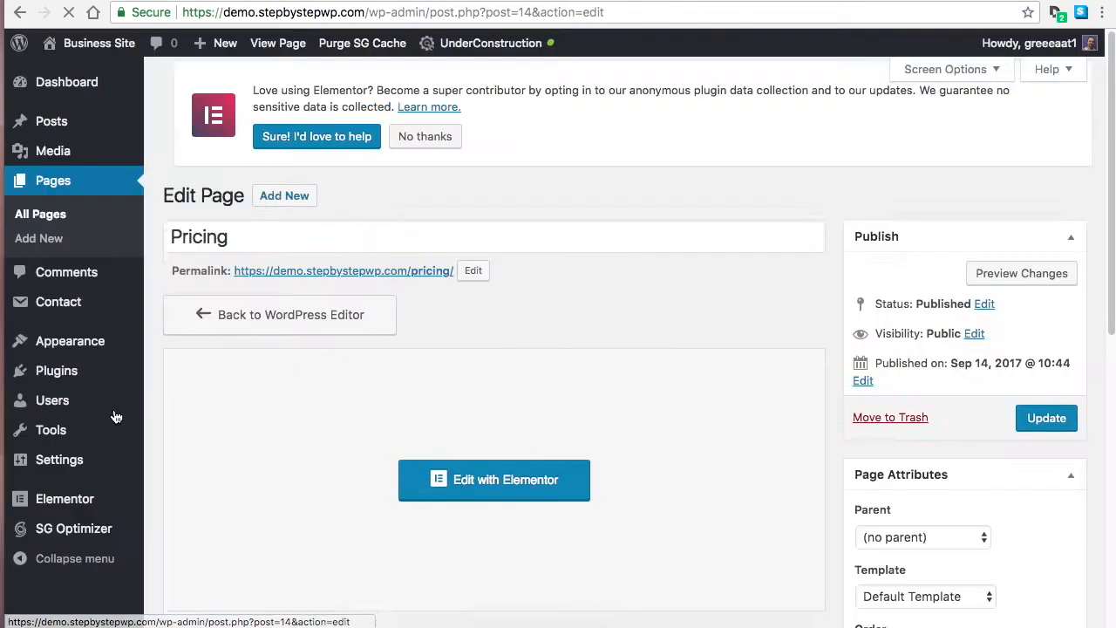
{"action": "left_click", "coordinate": [68, 202]}
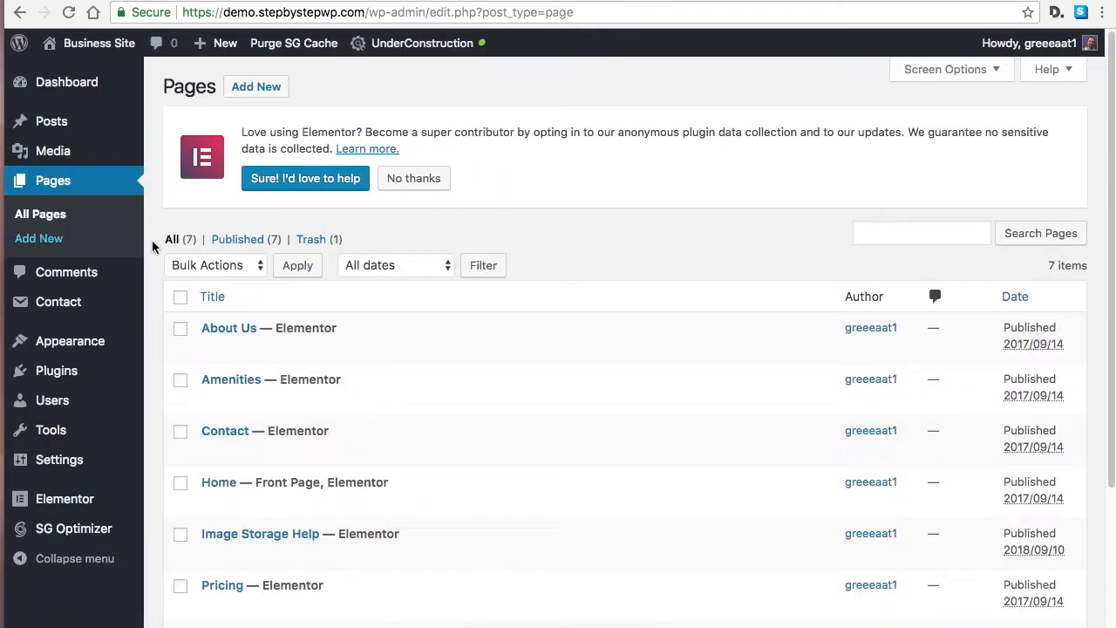
{"action": "scroll", "coordinate": [312, 305], "scroll_direction": "down", "scroll_amount": 3}
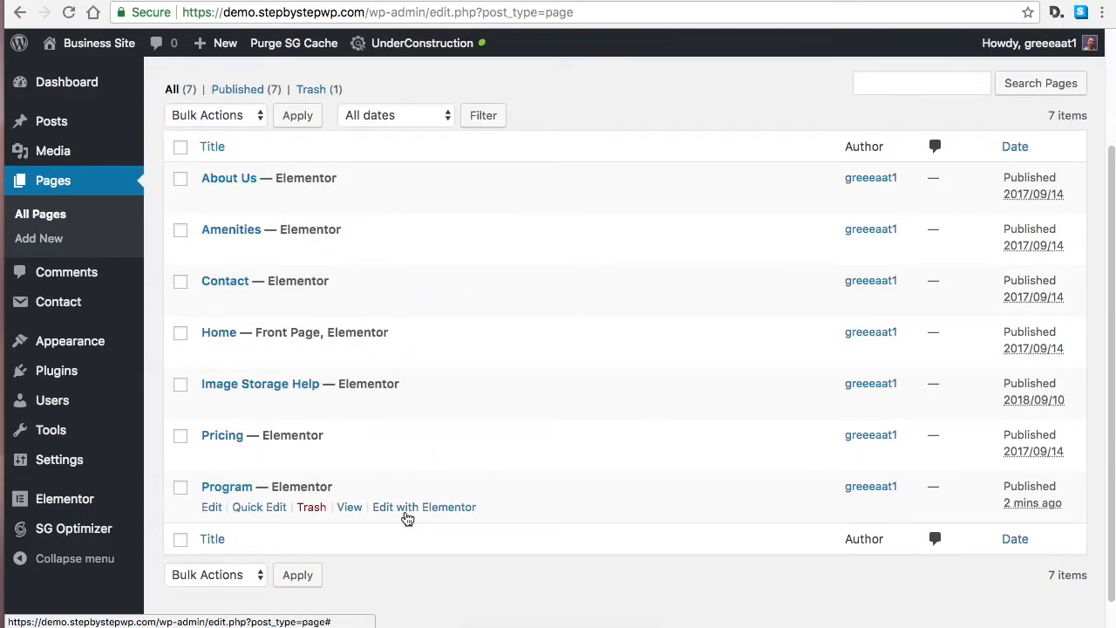
{"action": "left_click", "coordinate": [416, 507]}
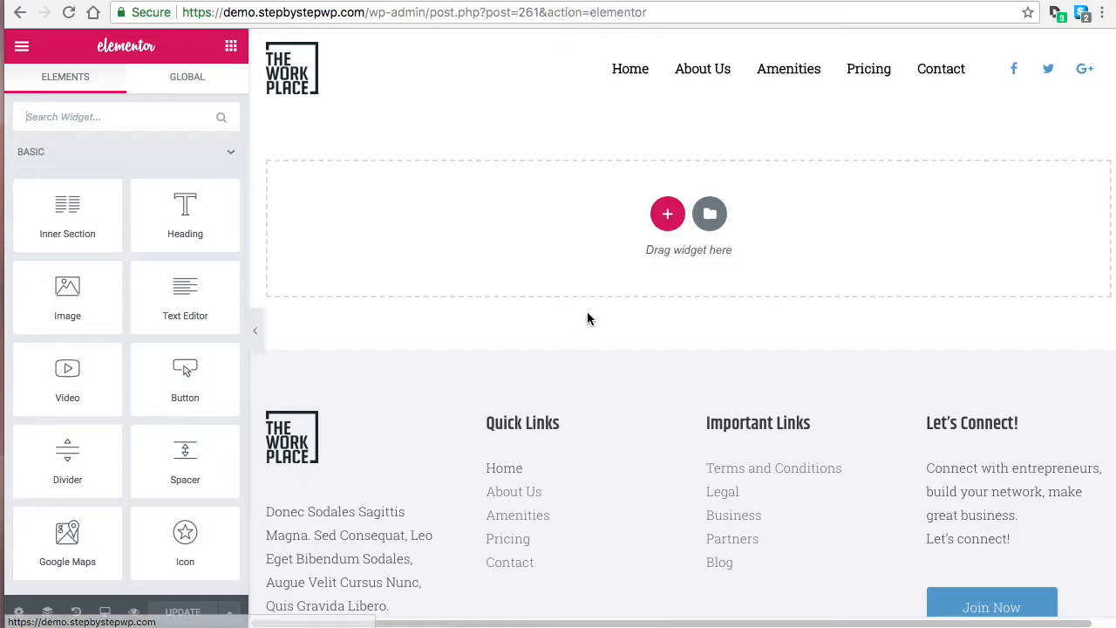
Insert the saved HeaderTemp template into the empty Program page, importing its document settings.
{"action": "left_click", "coordinate": [712, 214]}
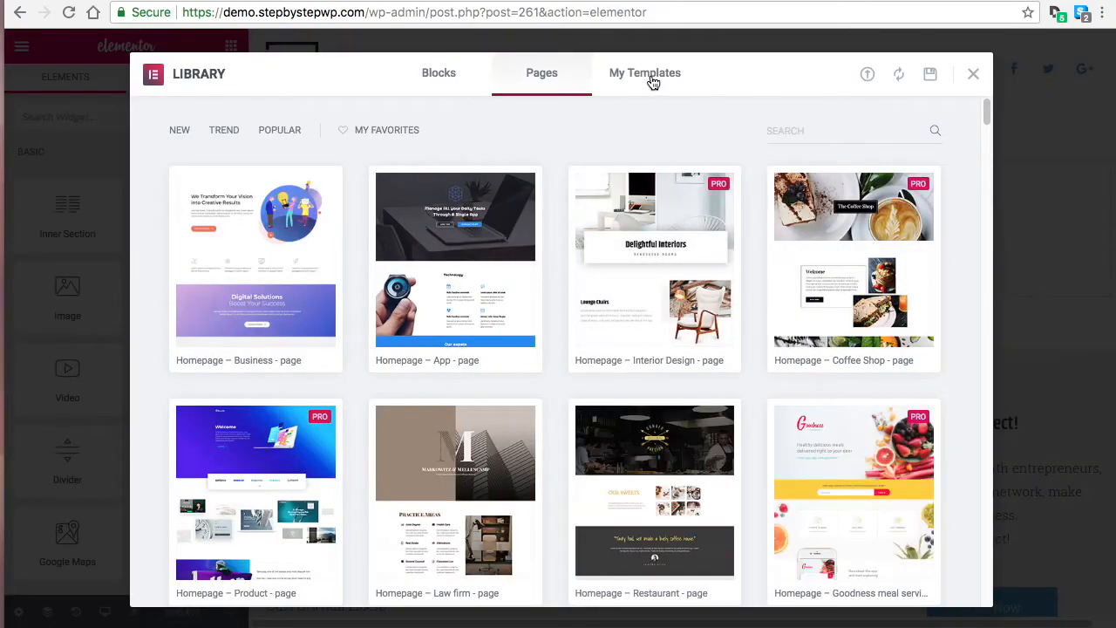
{"action": "left_click", "coordinate": [652, 82]}
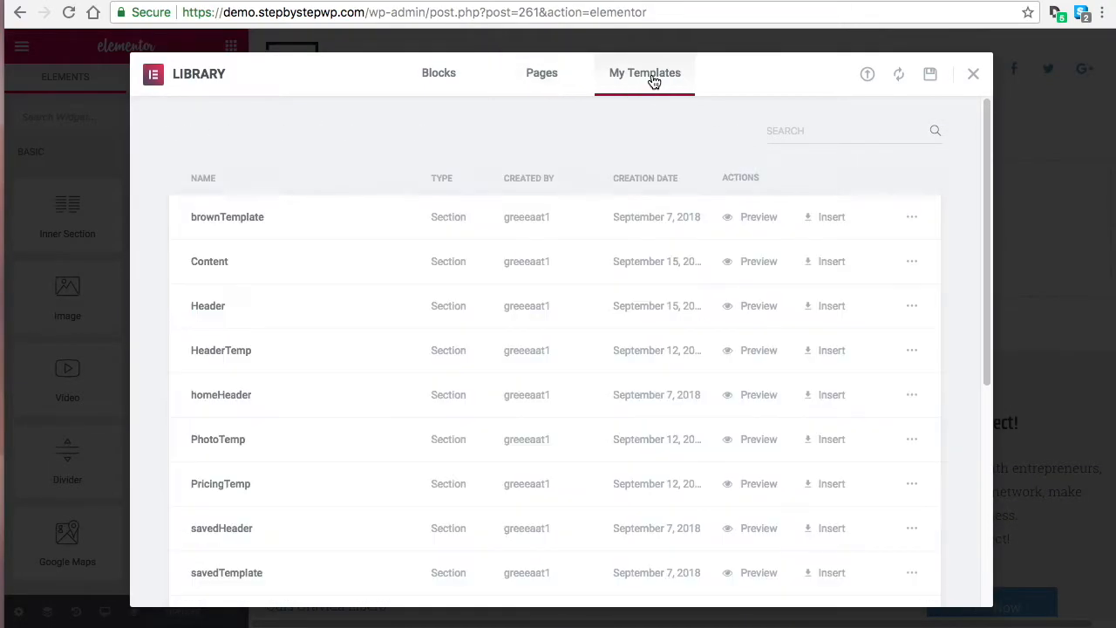
{"action": "left_click", "coordinate": [833, 349]}
{"action": "left_click", "coordinate": [644, 387]}
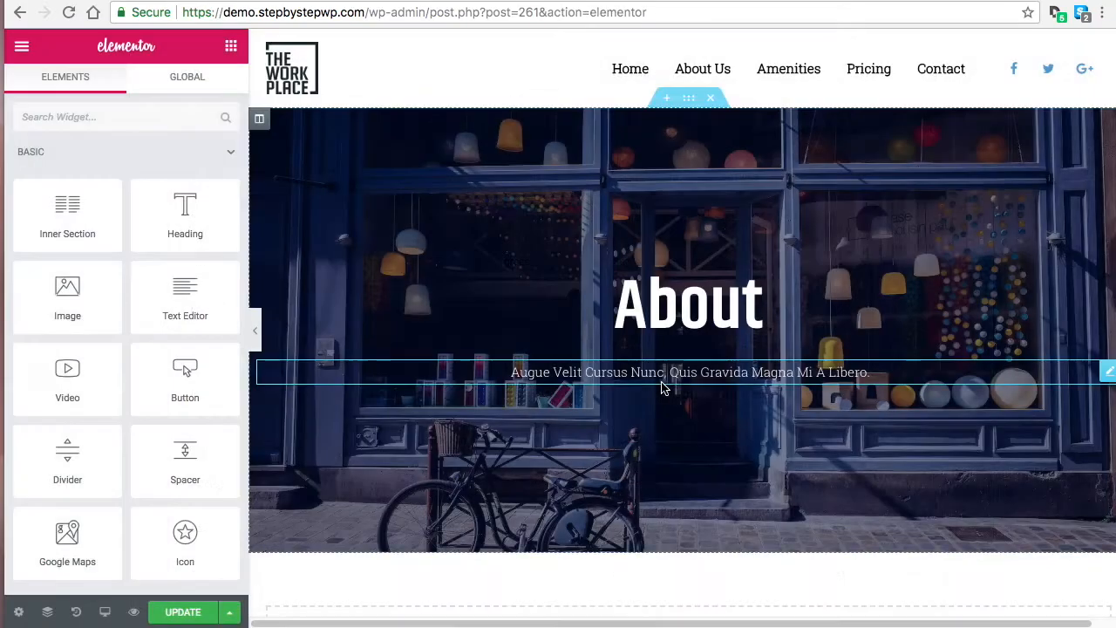
Insert the PhotoTemp template below the header, importing its document settings, and narrow the section's photo column.
{"action": "scroll", "coordinate": [735, 217], "scroll_direction": "down", "scroll_amount": 3}
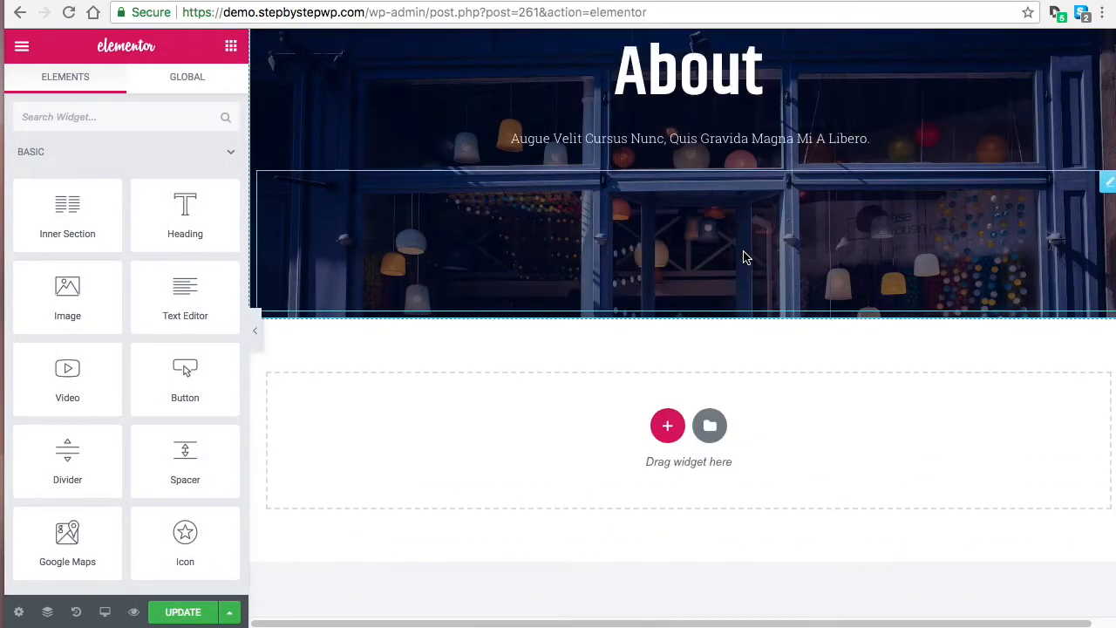
{"action": "left_click", "coordinate": [710, 425]}
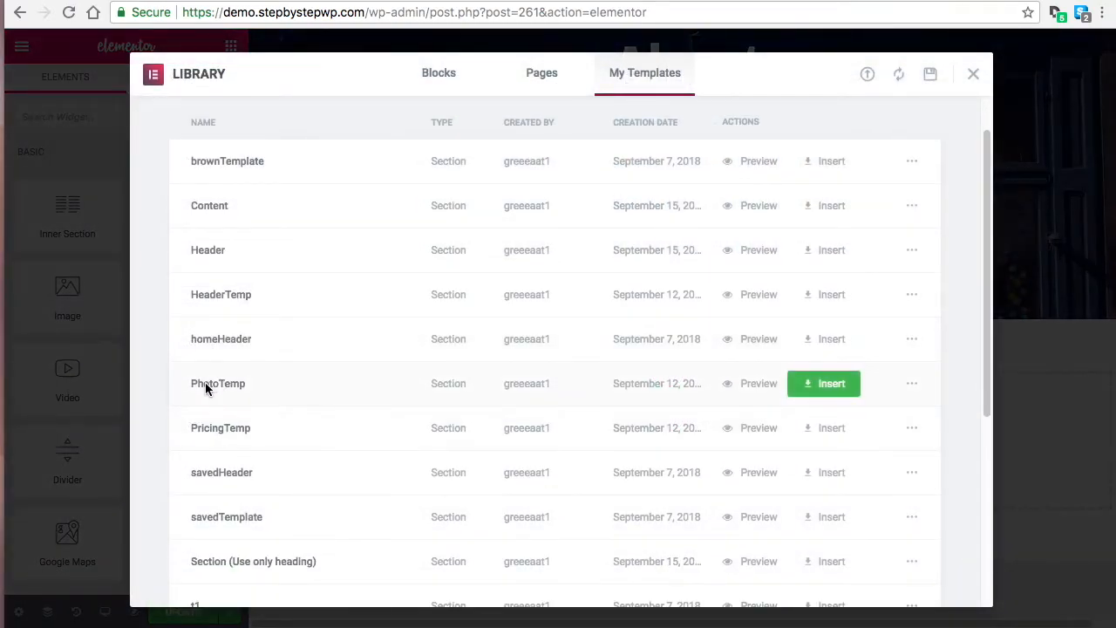
{"action": "left_click", "coordinate": [829, 397]}
{"action": "left_click", "coordinate": [644, 386]}
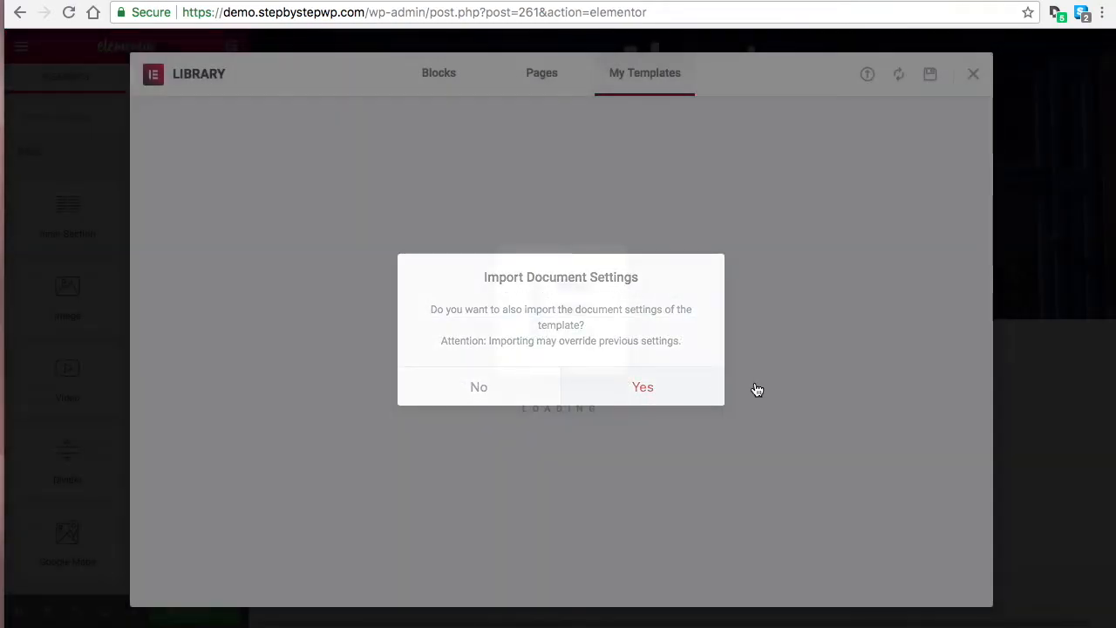
{"action": "left_click_drag", "start_coordinate": [685, 438], "coordinate": [519, 436]}
Insert the PricingTemp template below the Contact Us section, importing its document settings.
{"action": "scroll", "coordinate": [794, 345], "scroll_direction": "down", "scroll_amount": 3}
{"action": "left_click", "coordinate": [720, 411]}
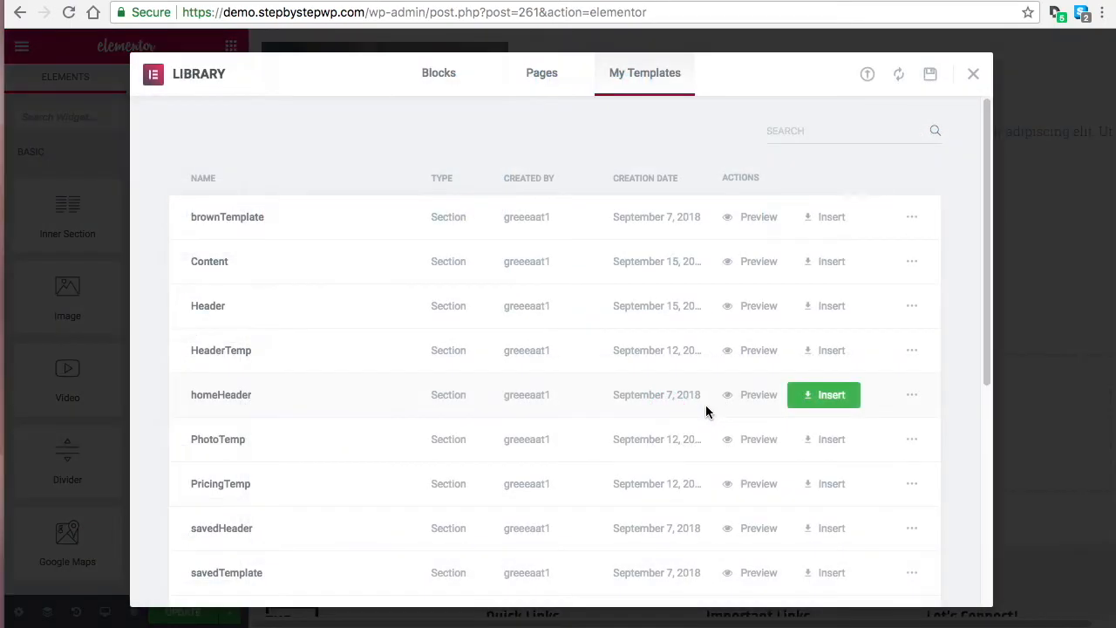
{"action": "left_click", "coordinate": [842, 484]}
{"action": "left_click", "coordinate": [633, 386]}
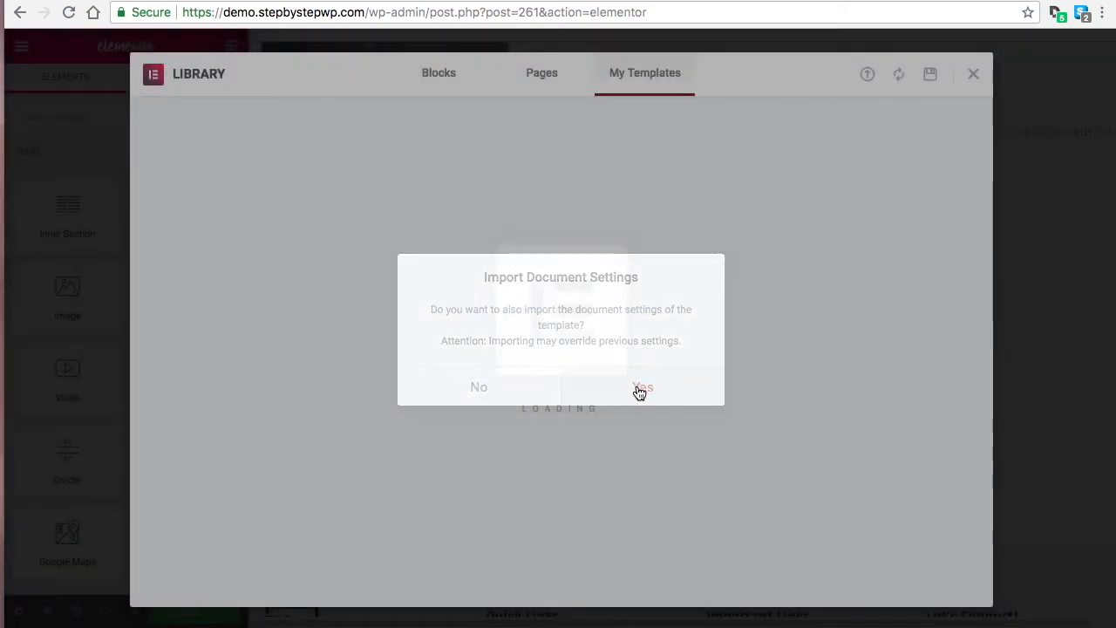
Review the inserted sections on the Program page, including the settings of the Membership plan's Join Now button.
{"action": "scroll", "coordinate": [833, 477], "scroll_direction": "down", "scroll_amount": 9}
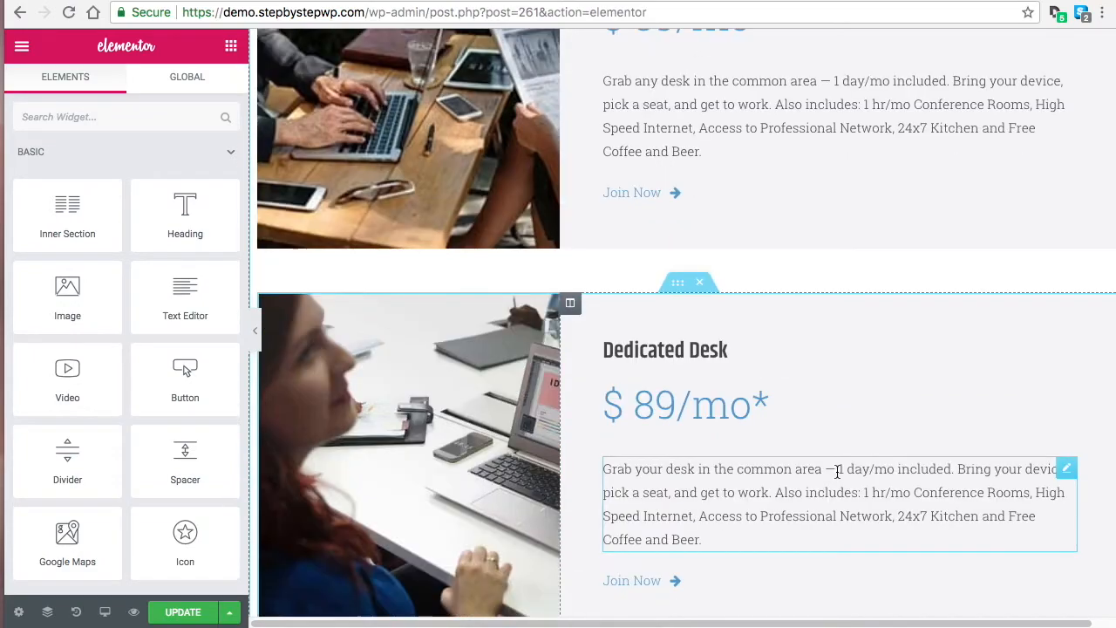
{"action": "scroll", "coordinate": [771, 532], "scroll_direction": "down", "scroll_amount": 2}
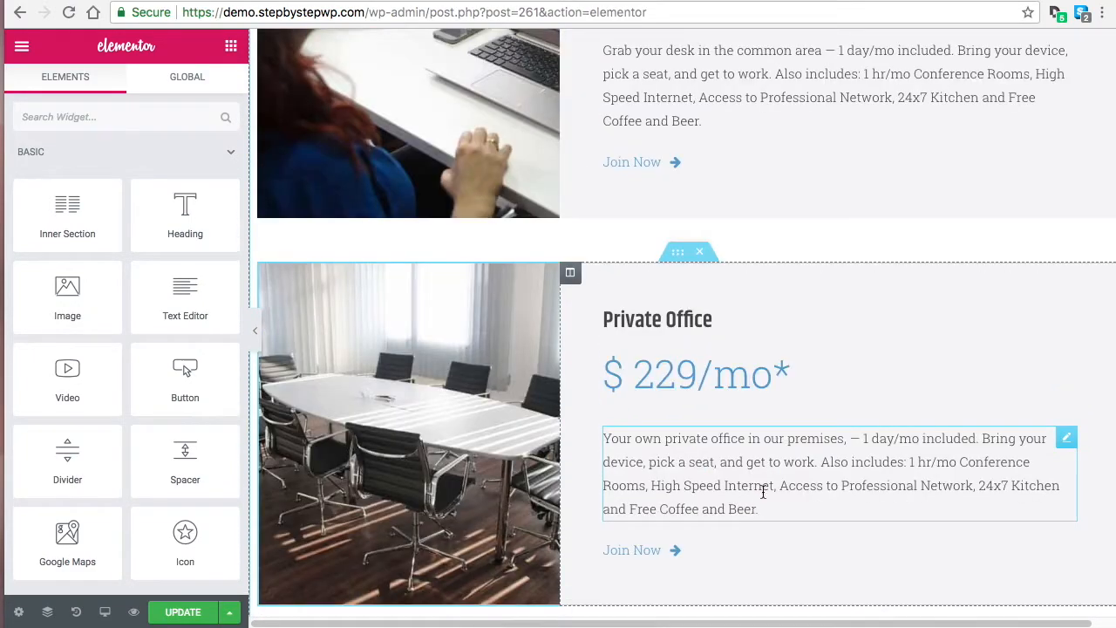
{"action": "scroll", "coordinate": [774, 497], "scroll_direction": "up", "scroll_amount": 9}
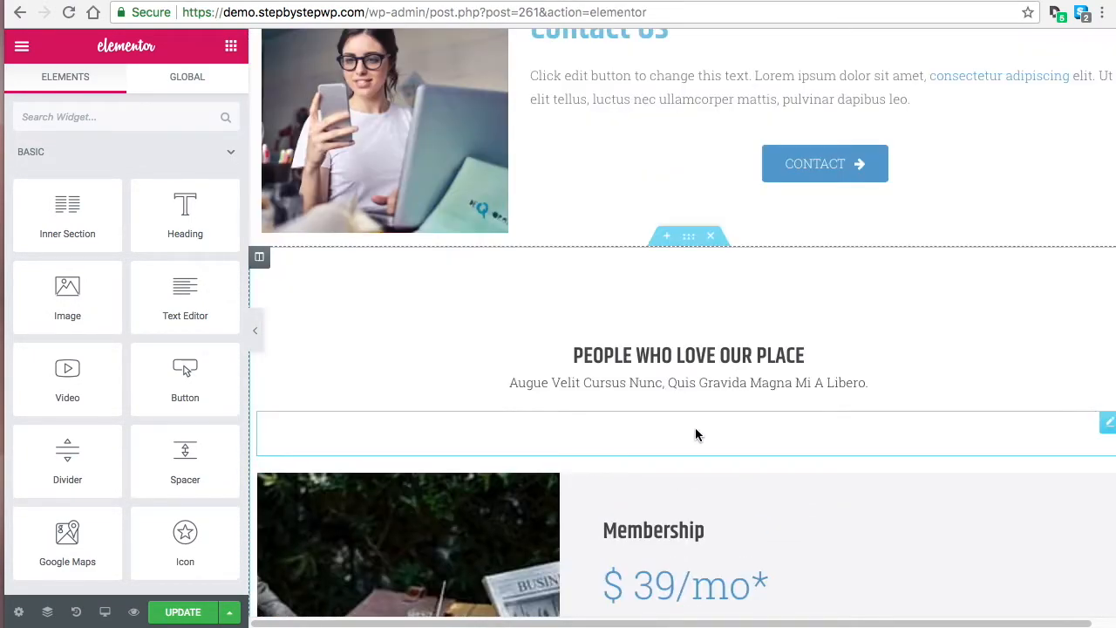
{"action": "scroll", "coordinate": [803, 453], "scroll_direction": "up", "scroll_amount": 1}
{"action": "scroll", "coordinate": [803, 453], "scroll_direction": "up", "scroll_amount": 1}
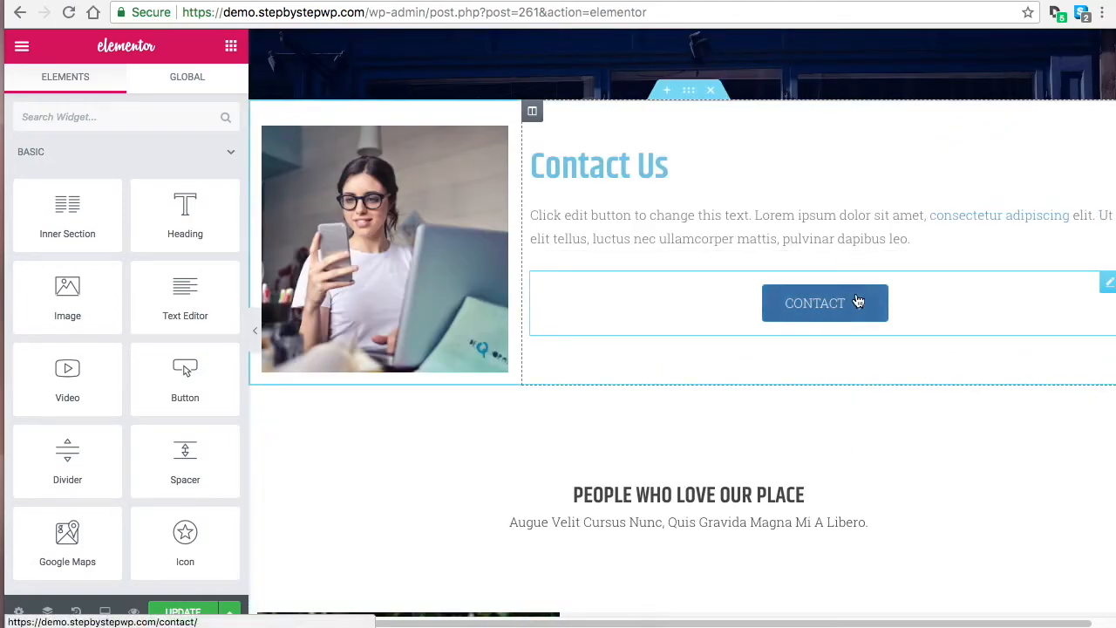
{"action": "scroll", "coordinate": [970, 312], "scroll_direction": "down", "scroll_amount": 5}
{"action": "left_click", "coordinate": [713, 484]}
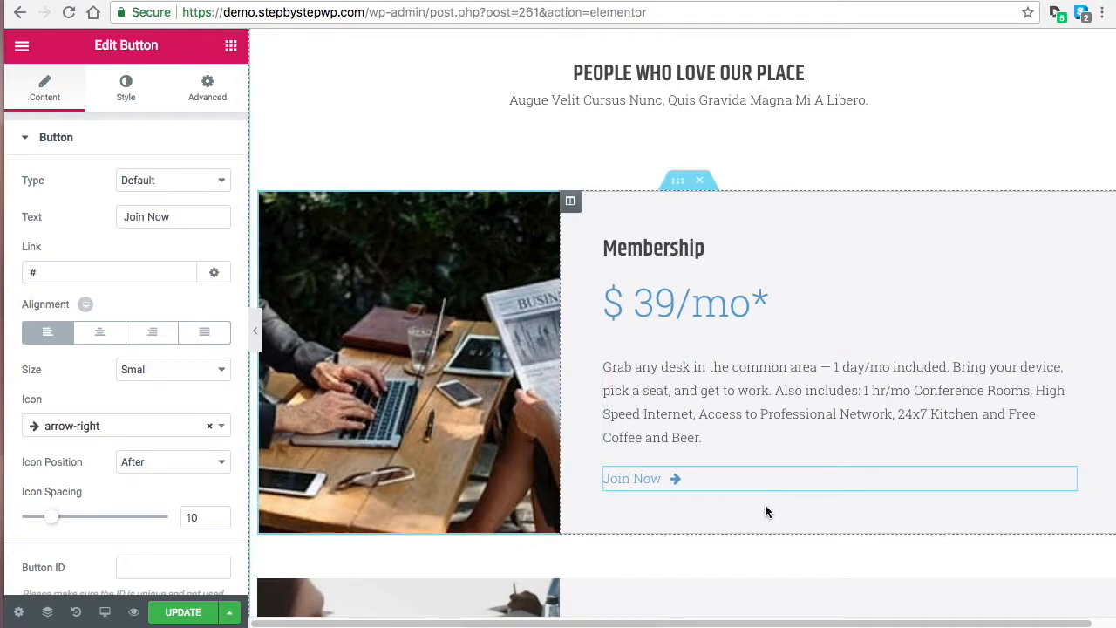
{"action": "scroll", "coordinate": [766, 511], "scroll_direction": "up", "scroll_amount": 2}
{"action": "scroll", "coordinate": [813, 550], "scroll_direction": "down", "scroll_amount": 3}
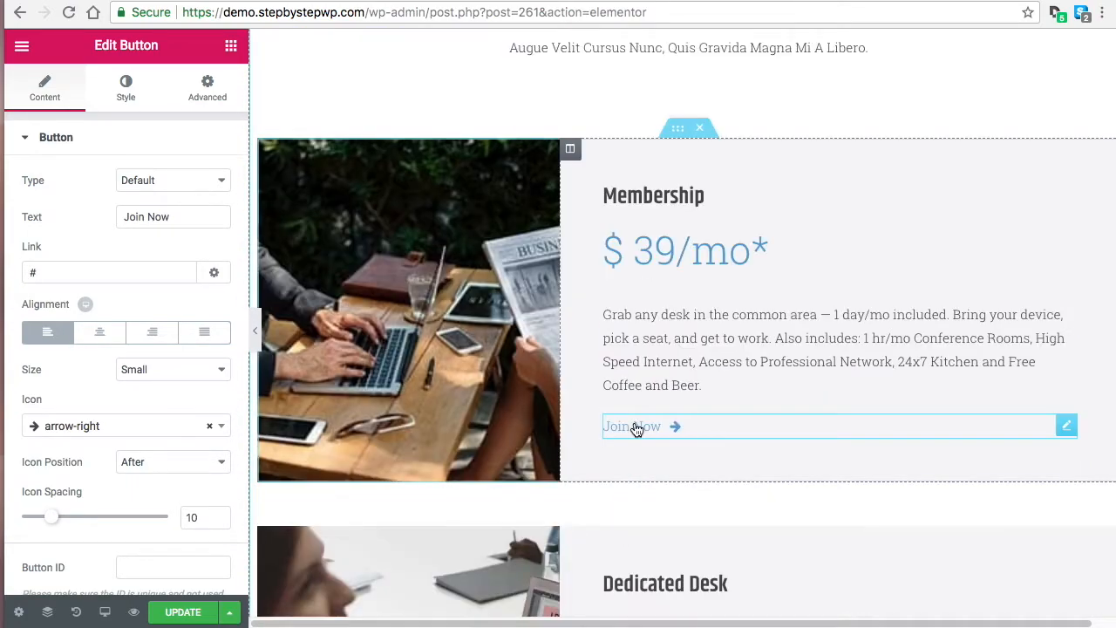
{"action": "scroll", "coordinate": [703, 429], "scroll_direction": "up", "scroll_amount": 10}
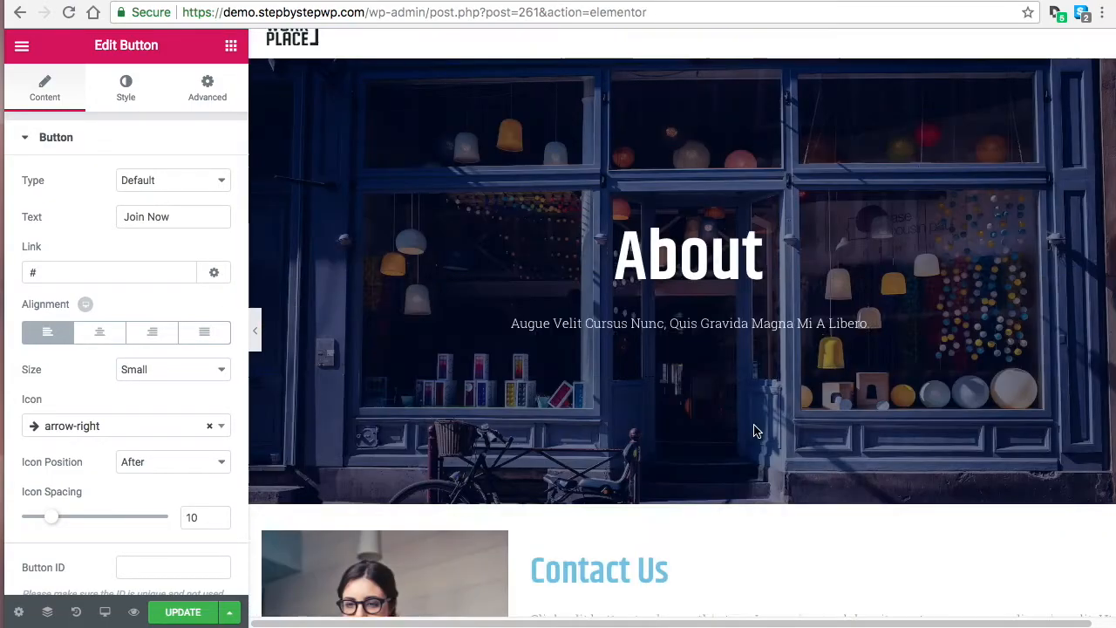
Change the header section's main heading text to "Program".
{"action": "left_click", "coordinate": [752, 307]}
{"action": "double_click", "coordinate": [44, 200]}
{"action": "type", "text": "Program"}
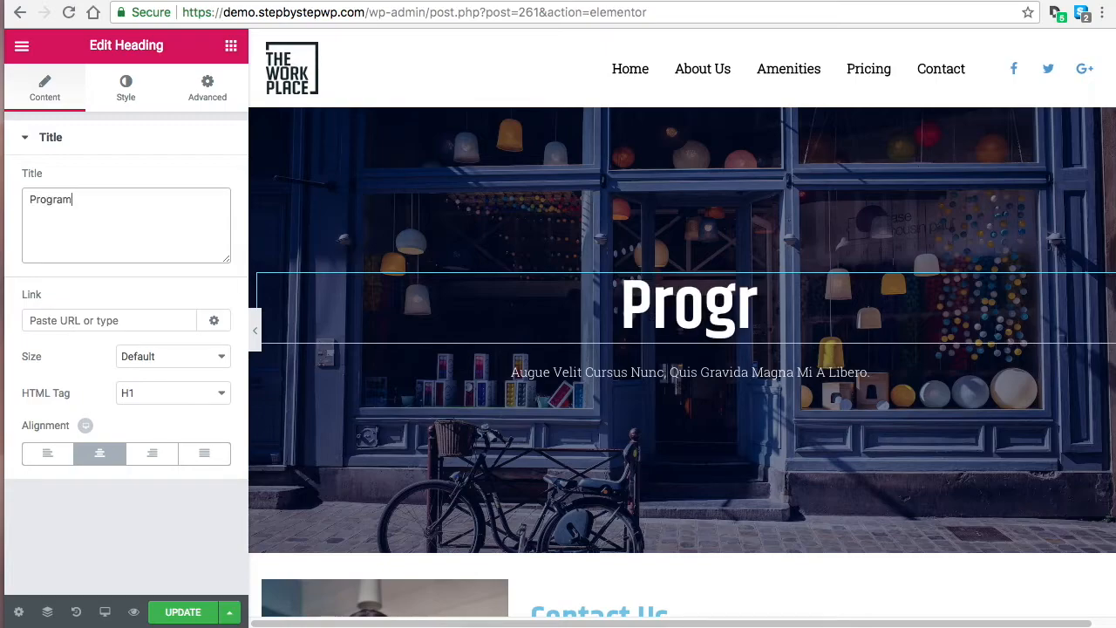
{"action": "scroll", "coordinate": [655, 362], "scroll_direction": "down", "scroll_amount": 2}
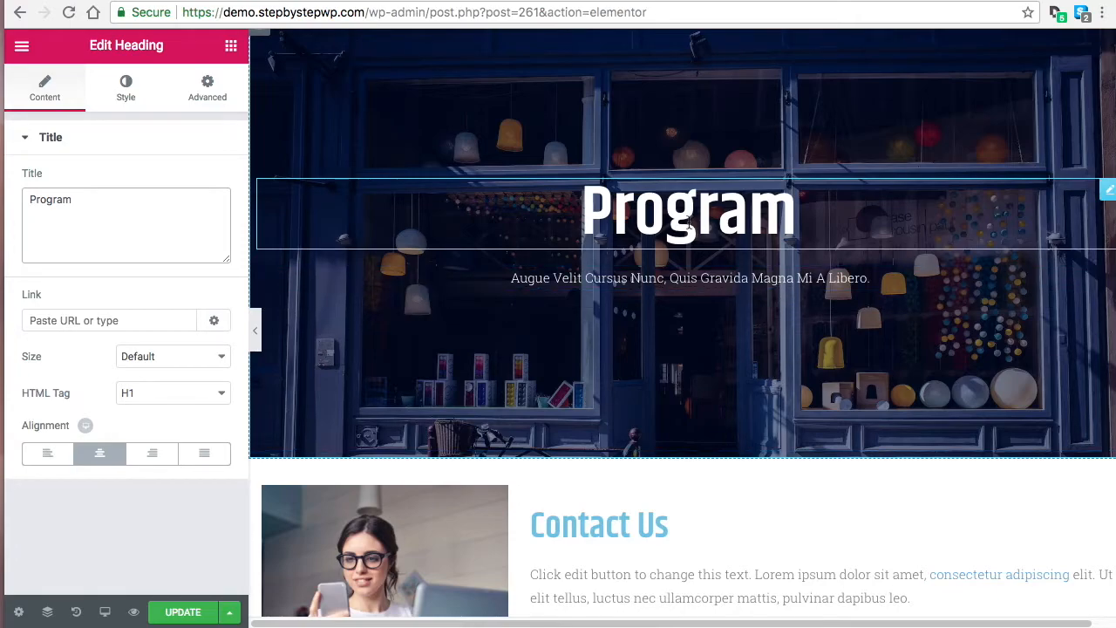
{"action": "scroll", "coordinate": [736, 259], "scroll_direction": "up", "scroll_amount": 2}
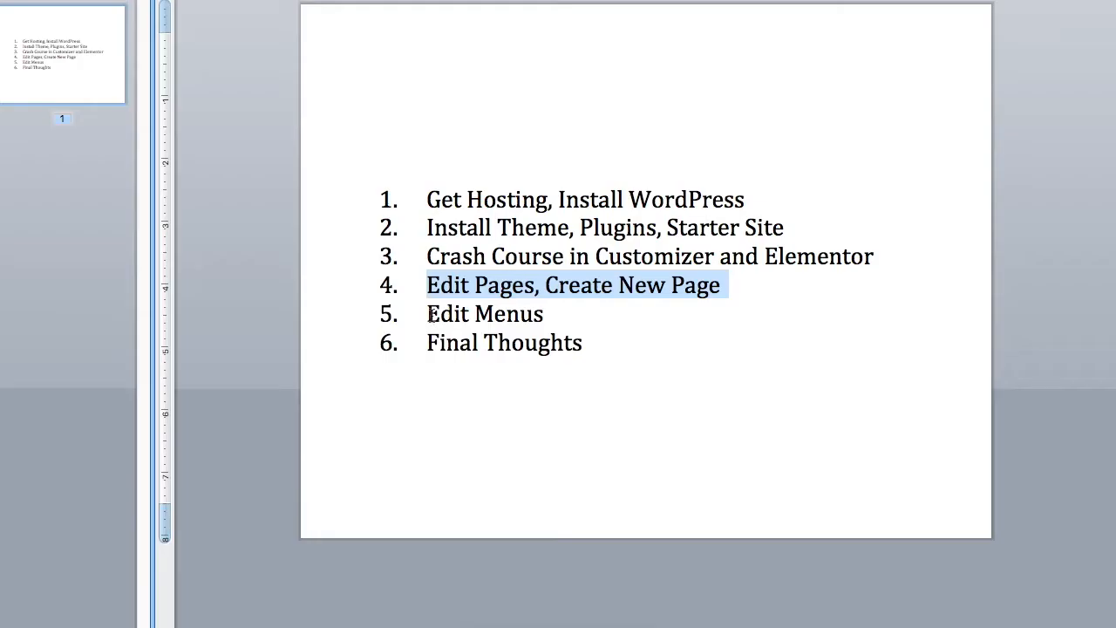
{"action": "left_click", "coordinate": [426, 314]}
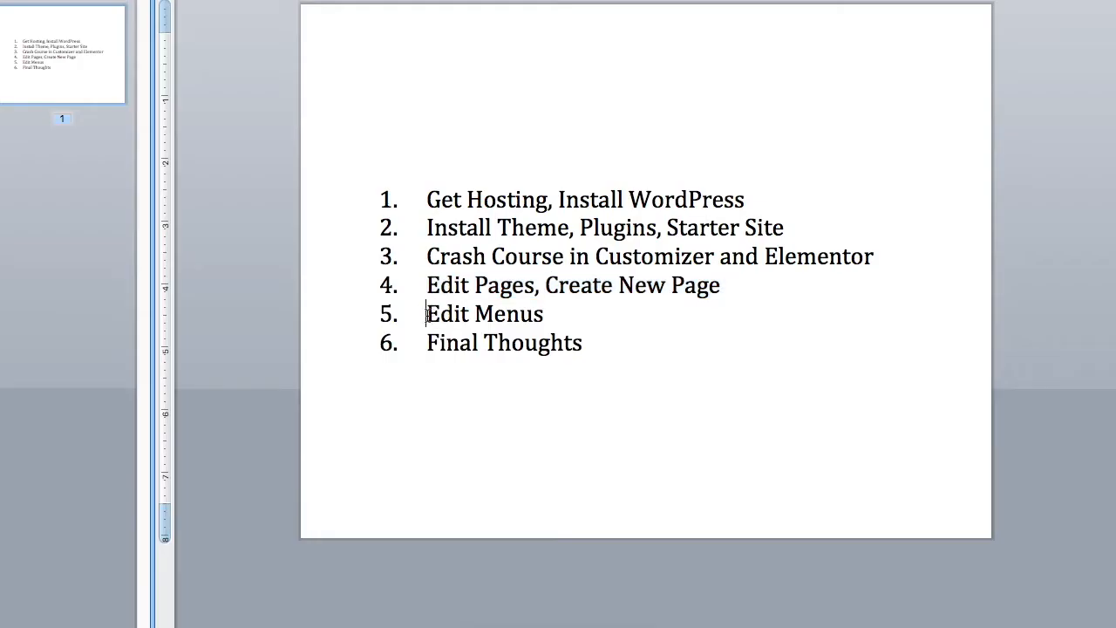
{"action": "left_click_drag", "start_coordinate": [445, 315], "coordinate": [537, 315]}
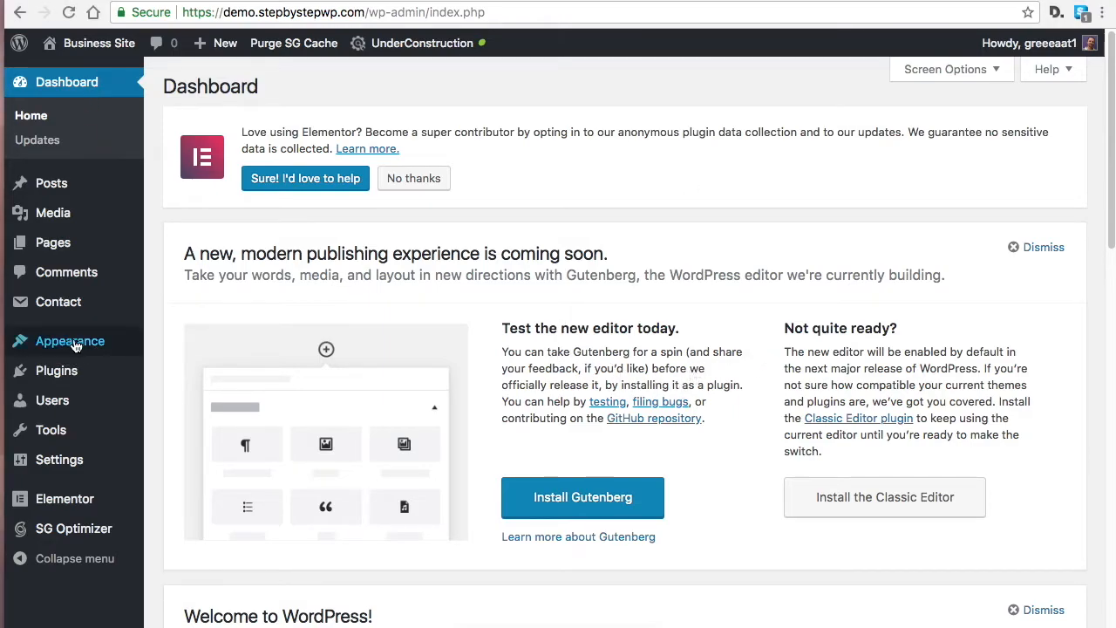
Open the site Customizer and bring up the logo settings, followed by the header's social media buttons widget.
{"action": "mouse_move", "coordinate": [87, 343]}
{"action": "left_click", "coordinate": [190, 370]}
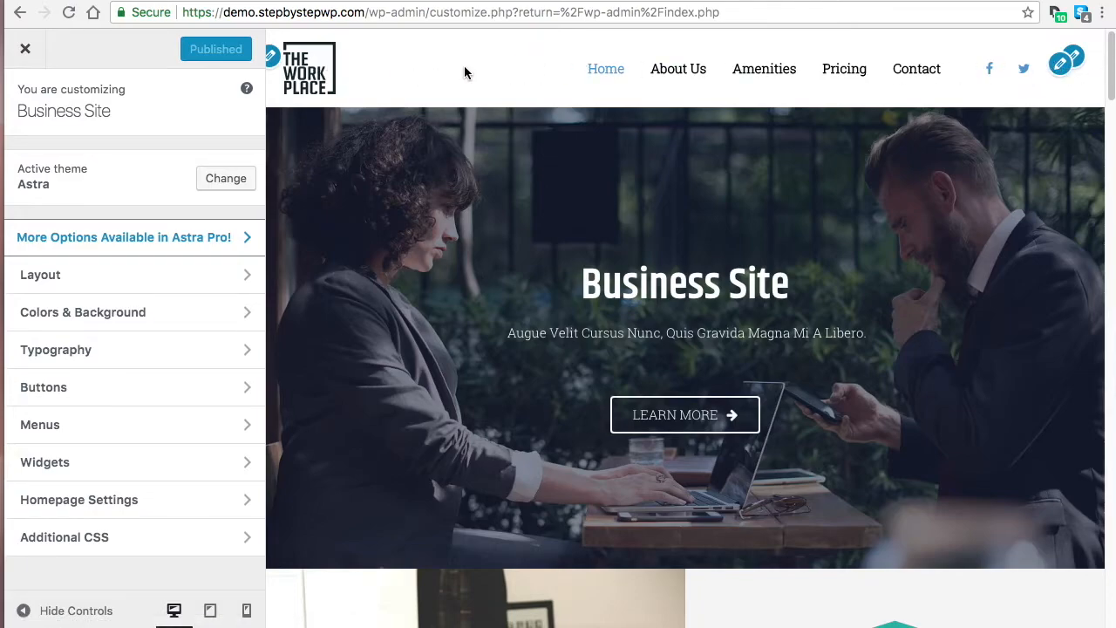
{"action": "left_click", "coordinate": [273, 57]}
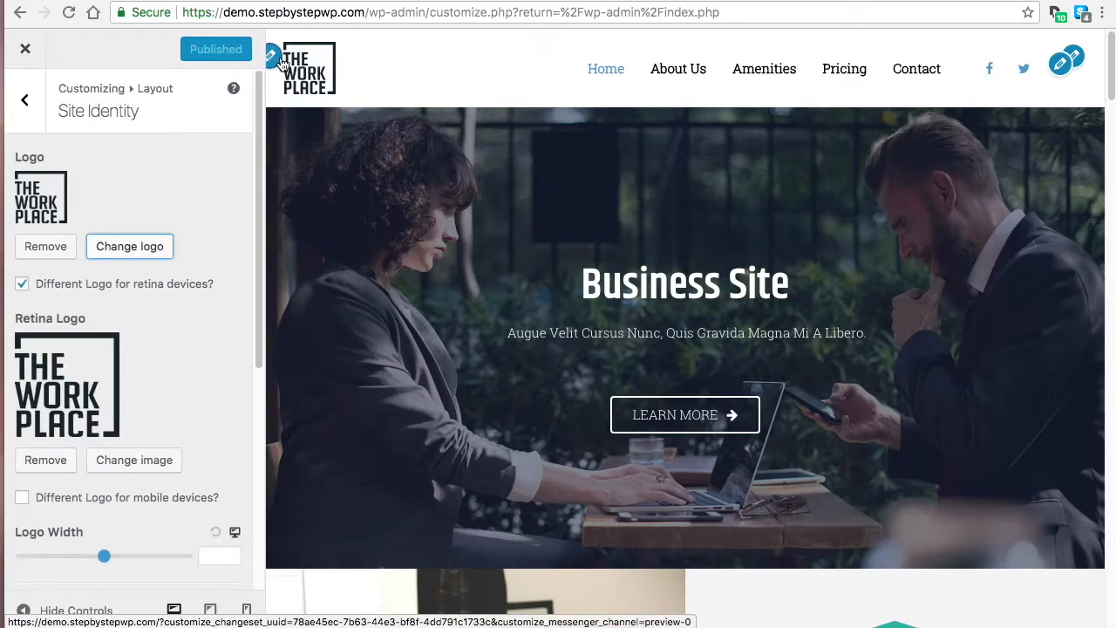
{"action": "left_click", "coordinate": [1060, 63]}
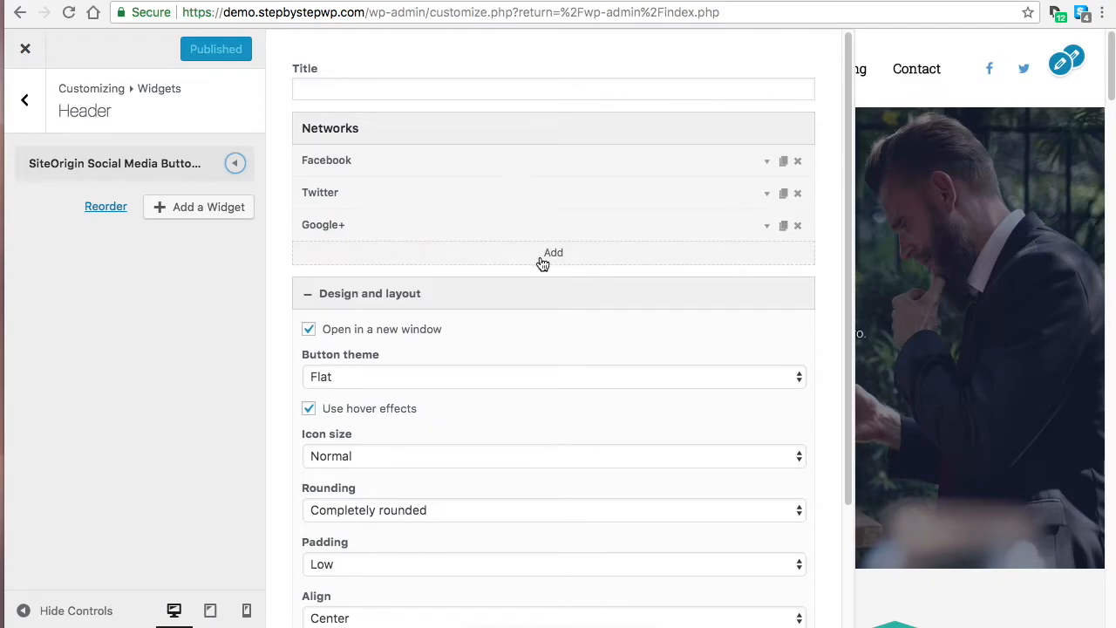
Review the widget's networks and the Facebook entry's link, icon title and color settings.
{"action": "scroll", "coordinate": [558, 267], "scroll_direction": "down", "scroll_amount": 1}
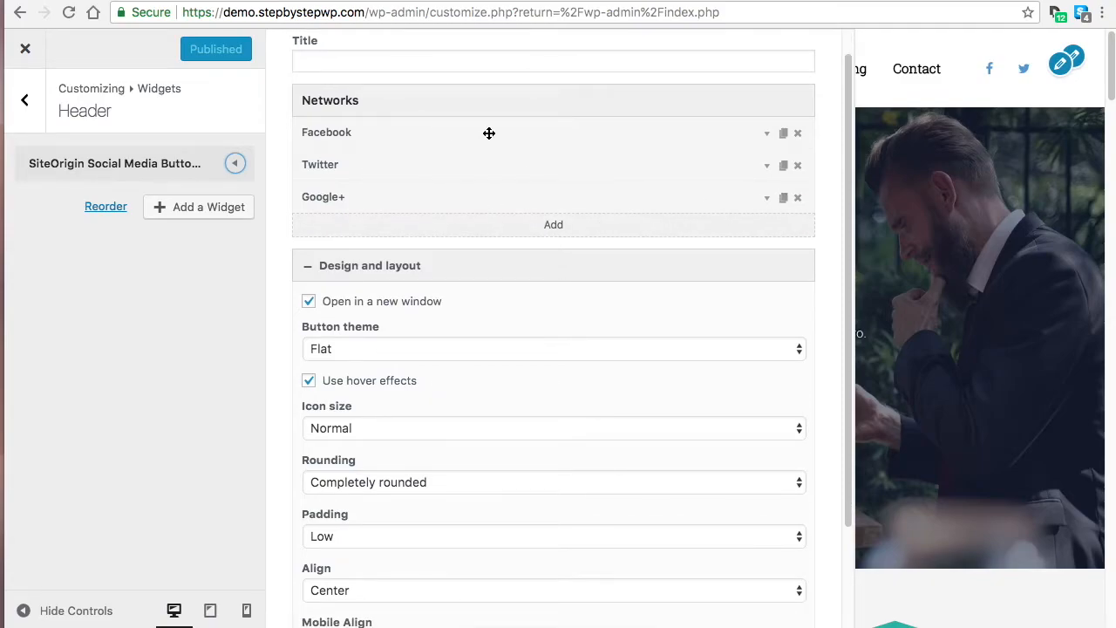
{"action": "left_click", "coordinate": [490, 134]}
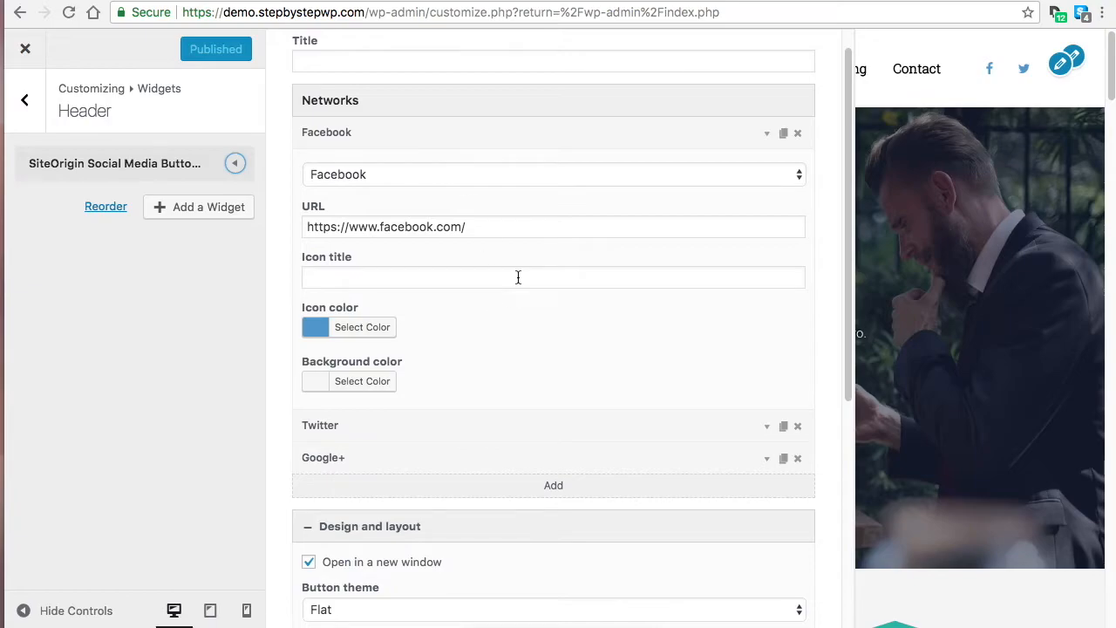
{"action": "scroll", "coordinate": [520, 279], "scroll_direction": "down", "scroll_amount": 2}
{"action": "scroll", "coordinate": [507, 312], "scroll_direction": "up", "scroll_amount": 3}
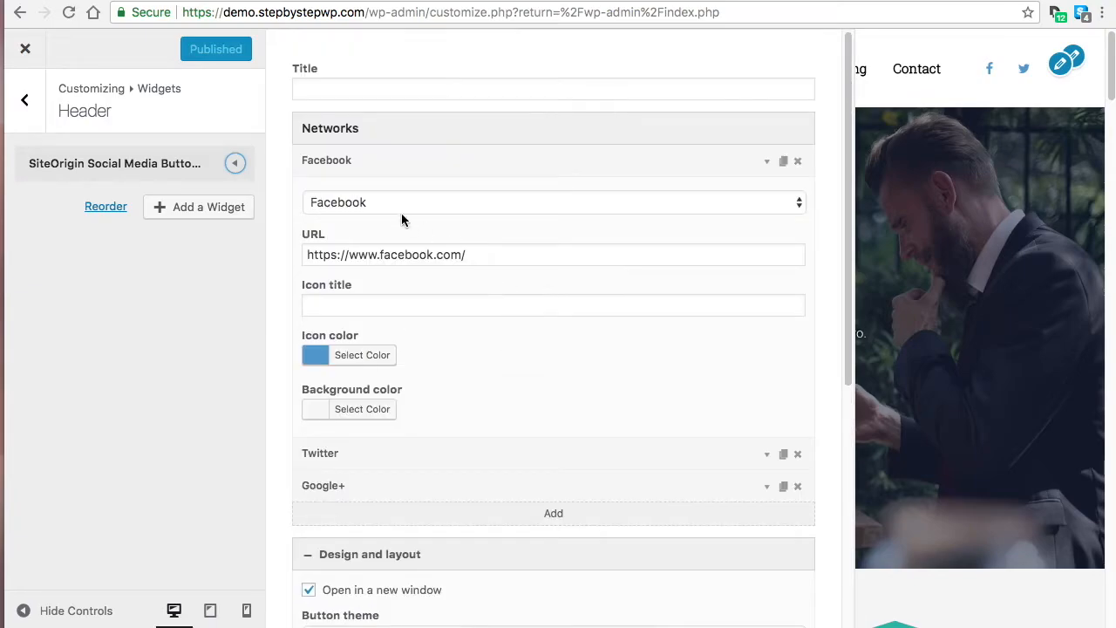
{"action": "scroll", "coordinate": [497, 223], "scroll_direction": "down", "scroll_amount": 4}
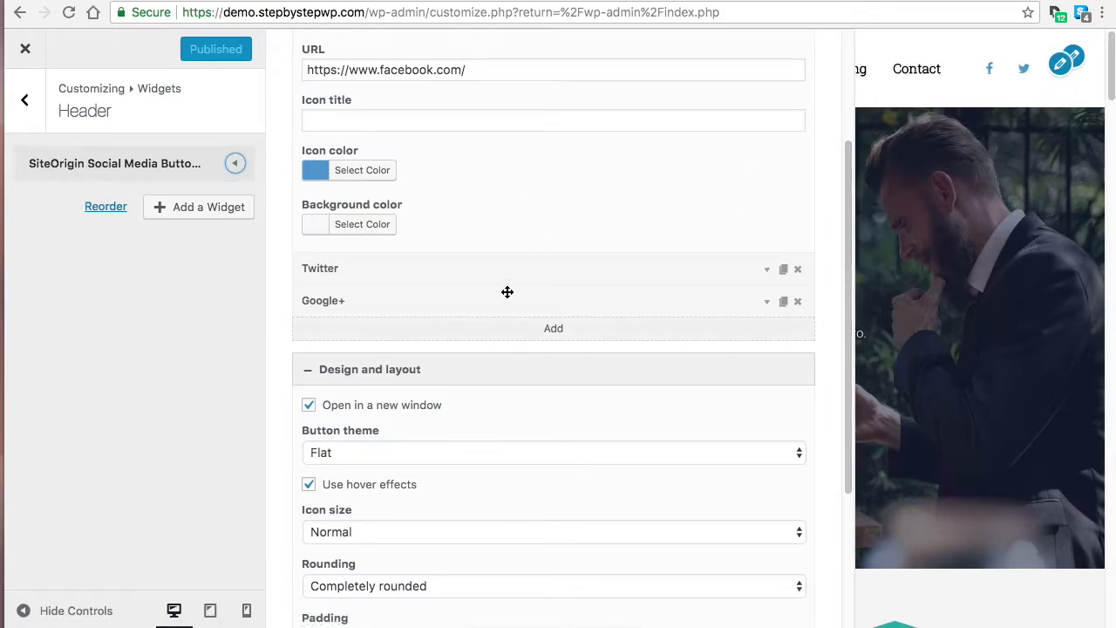
Remove the Google+ network from the header's social media buttons widget and finish editing the widget.
{"action": "left_click", "coordinate": [798, 301]}
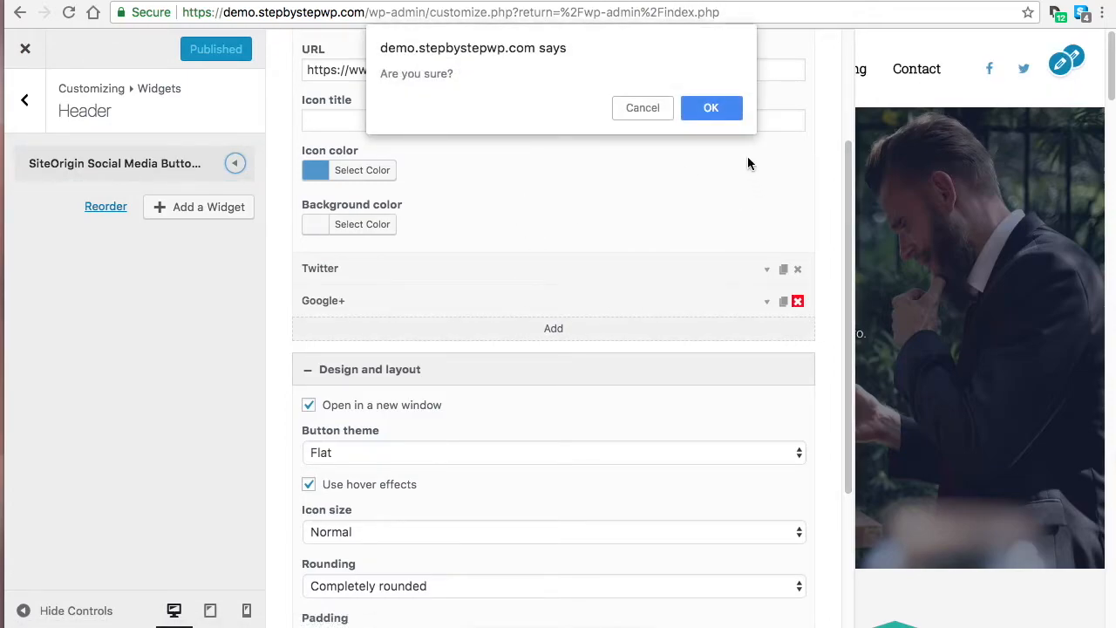
{"action": "left_click", "coordinate": [713, 107]}
{"action": "scroll", "coordinate": [759, 250], "scroll_direction": "up", "scroll_amount": 2}
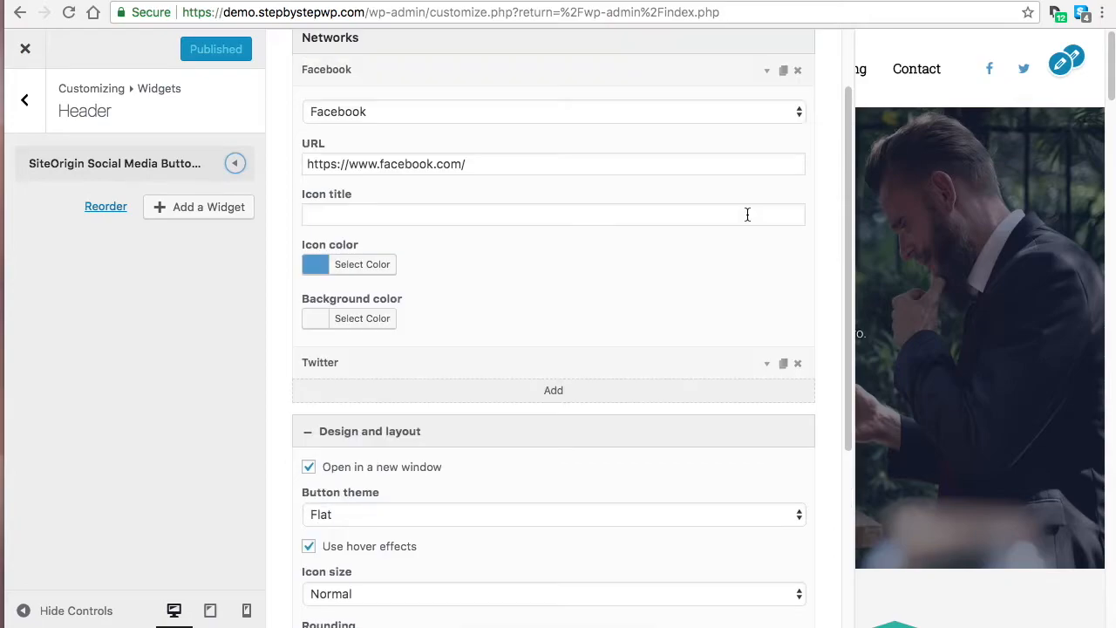
{"action": "scroll", "coordinate": [539, 114], "scroll_direction": "up", "scroll_amount": 1}
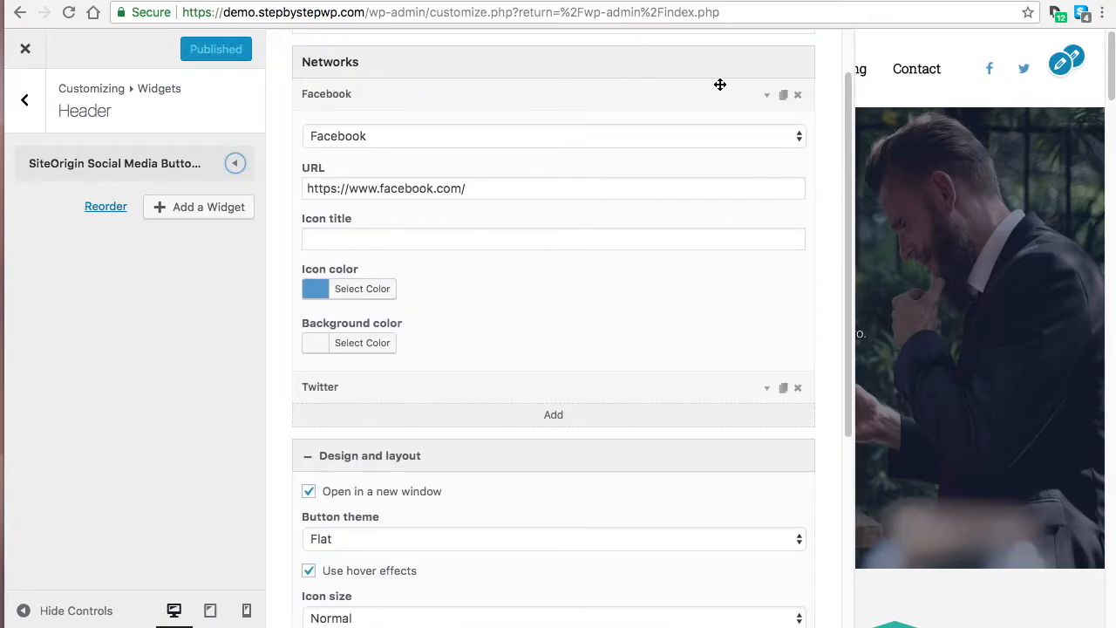
{"action": "left_click", "coordinate": [593, 91]}
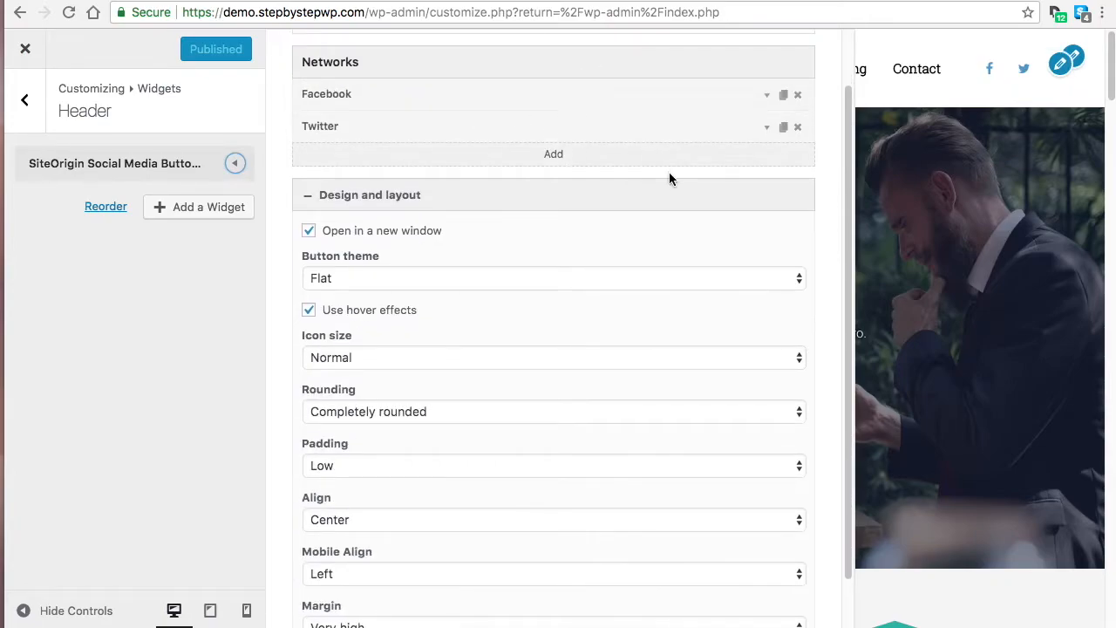
{"action": "scroll", "coordinate": [462, 143], "scroll_direction": "down", "scroll_amount": 2}
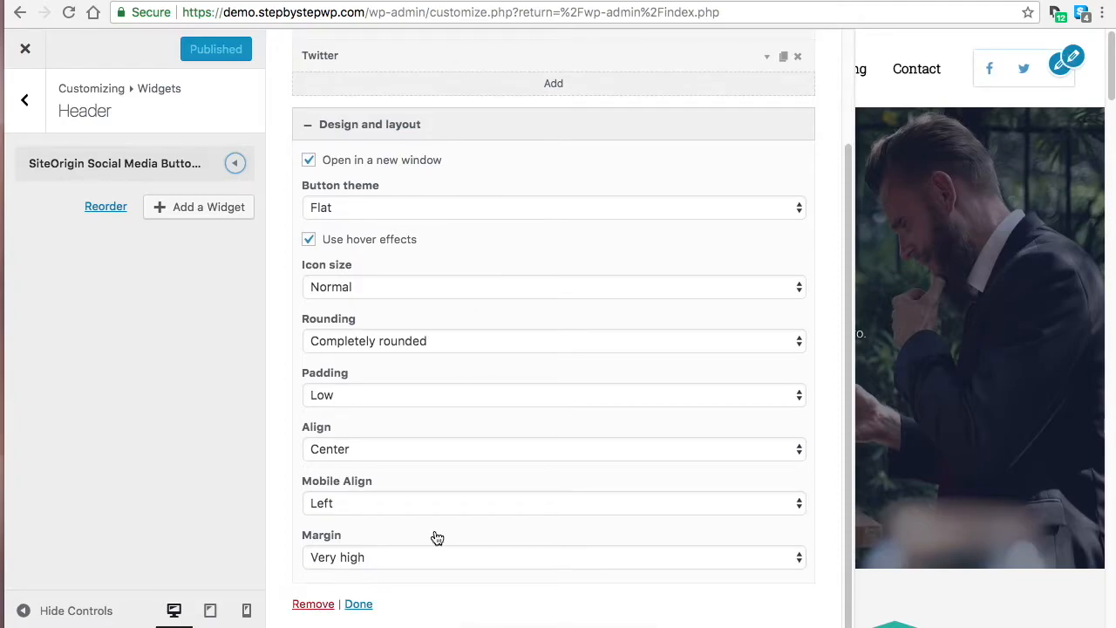
{"action": "left_click", "coordinate": [372, 608]}
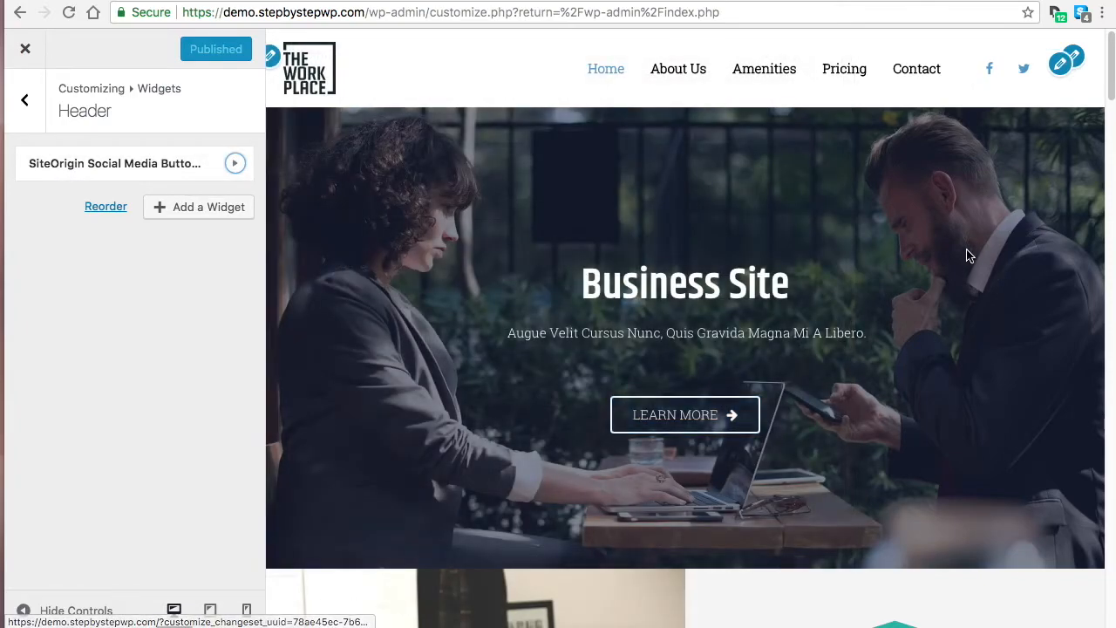
Look through the Customizer's menus and examine the items of the Top Nav menu.
{"action": "left_click", "coordinate": [35, 98]}
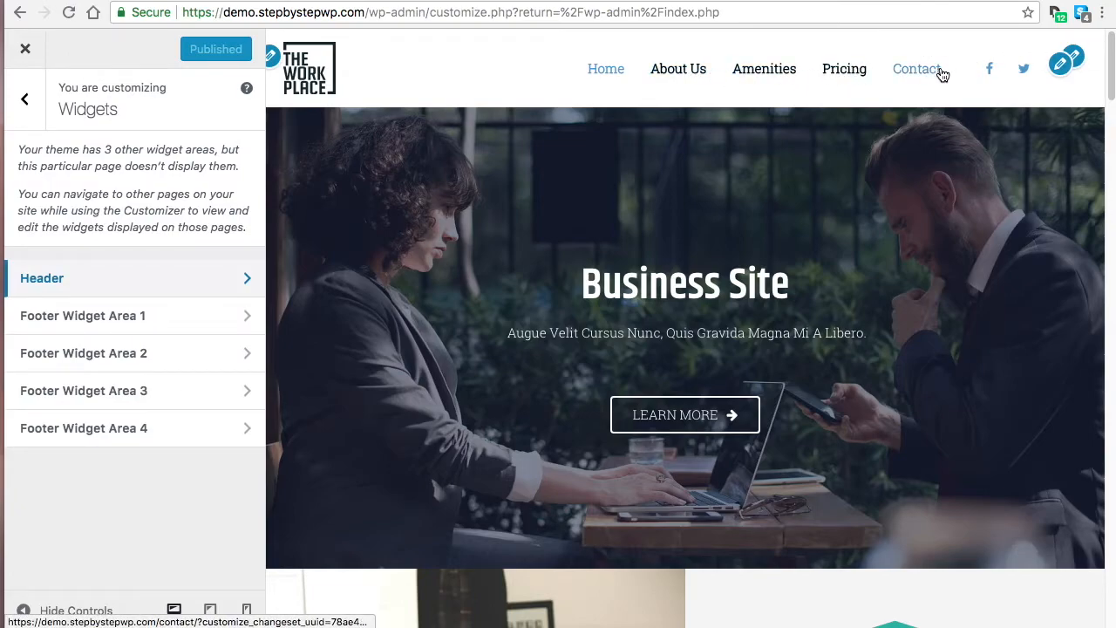
{"action": "left_click", "coordinate": [25, 98]}
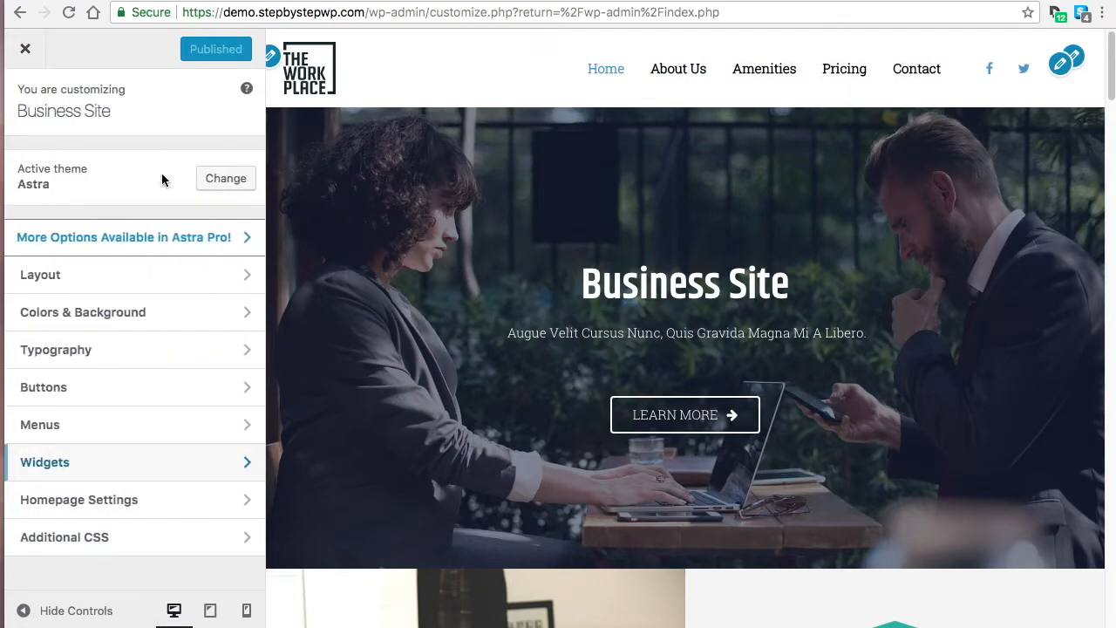
{"action": "left_click", "coordinate": [89, 429]}
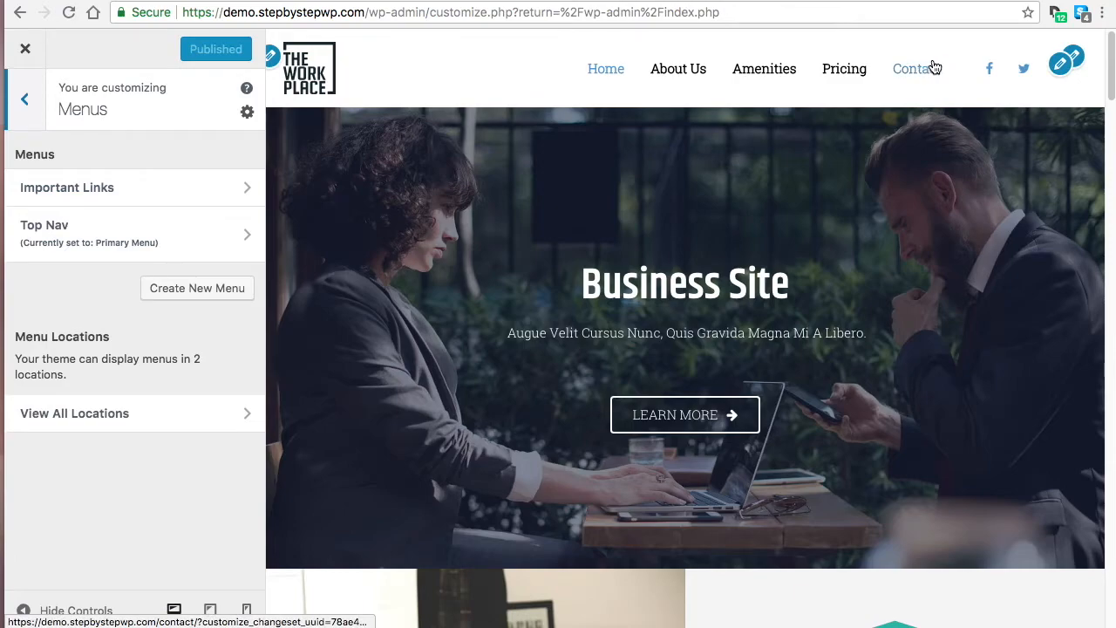
{"action": "left_click", "coordinate": [37, 225]}
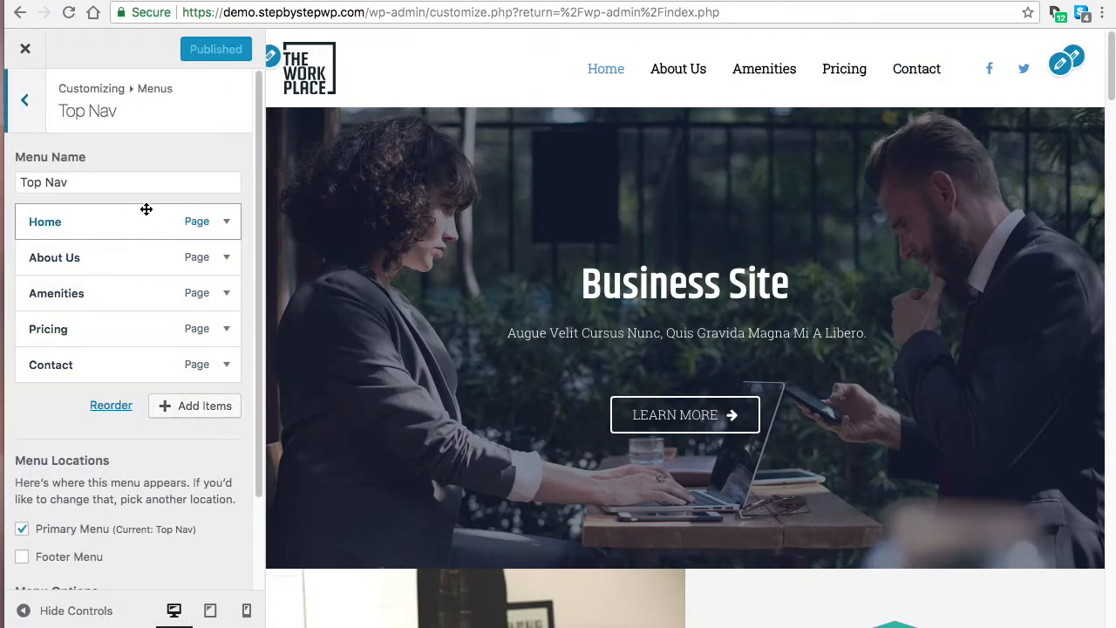
{"action": "left_click", "coordinate": [27, 103]}
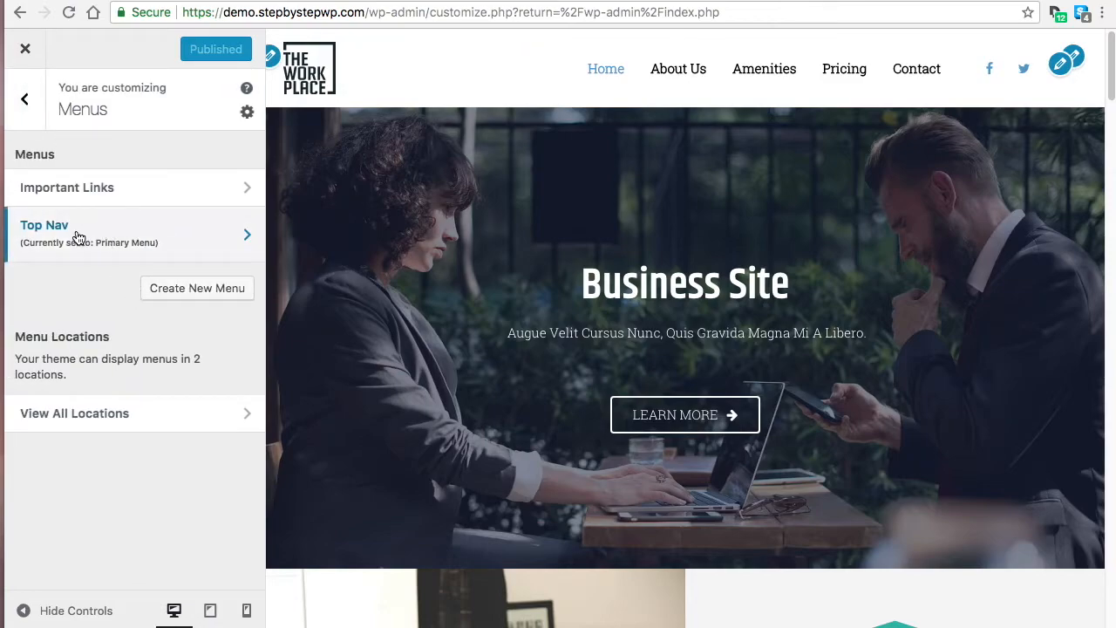
Remove the Amenities page from the Top Nav menu.
{"action": "left_click", "coordinate": [174, 237]}
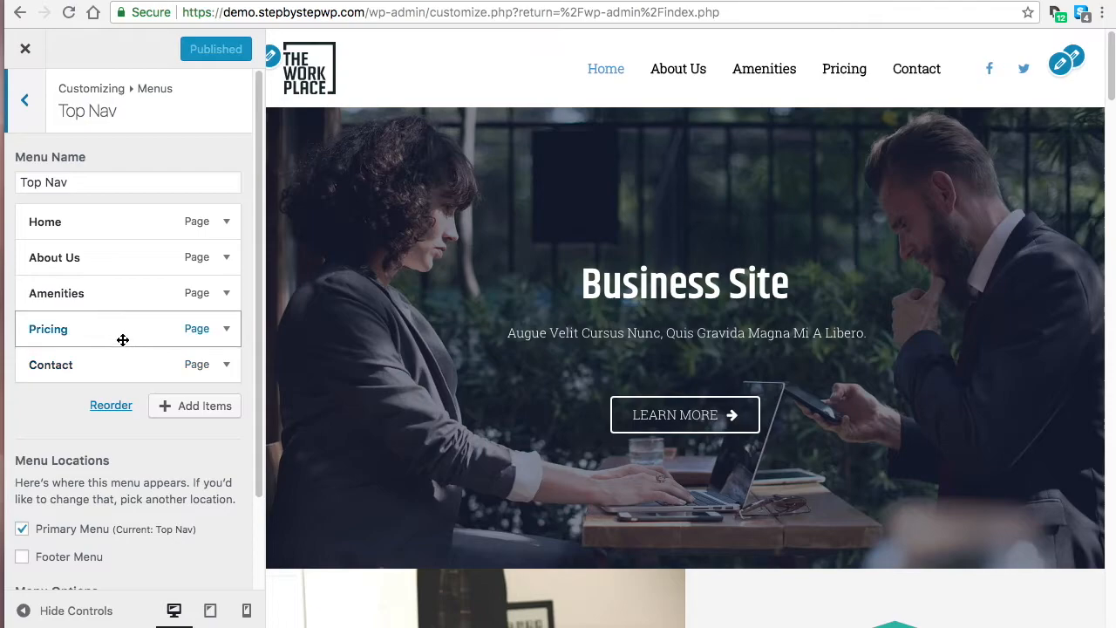
{"action": "left_click", "coordinate": [130, 295]}
{"action": "scroll", "coordinate": [142, 371], "scroll_direction": "down", "scroll_amount": 5}
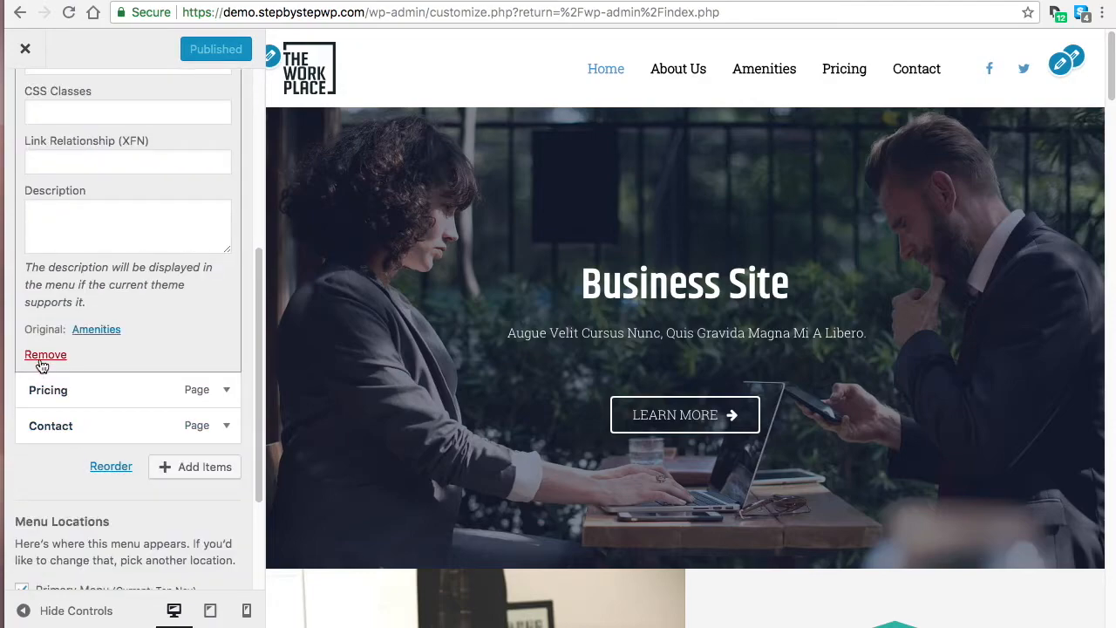
{"action": "left_click", "coordinate": [41, 358]}
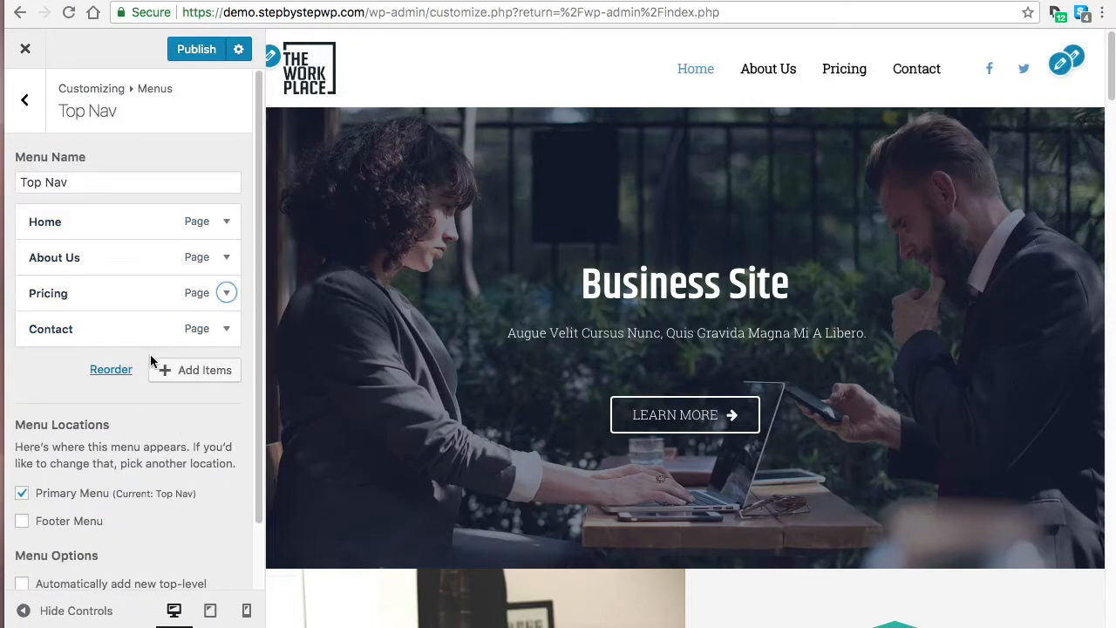
Add the Program page to the Top Nav menu and publish the change.
{"action": "left_click", "coordinate": [216, 373]}
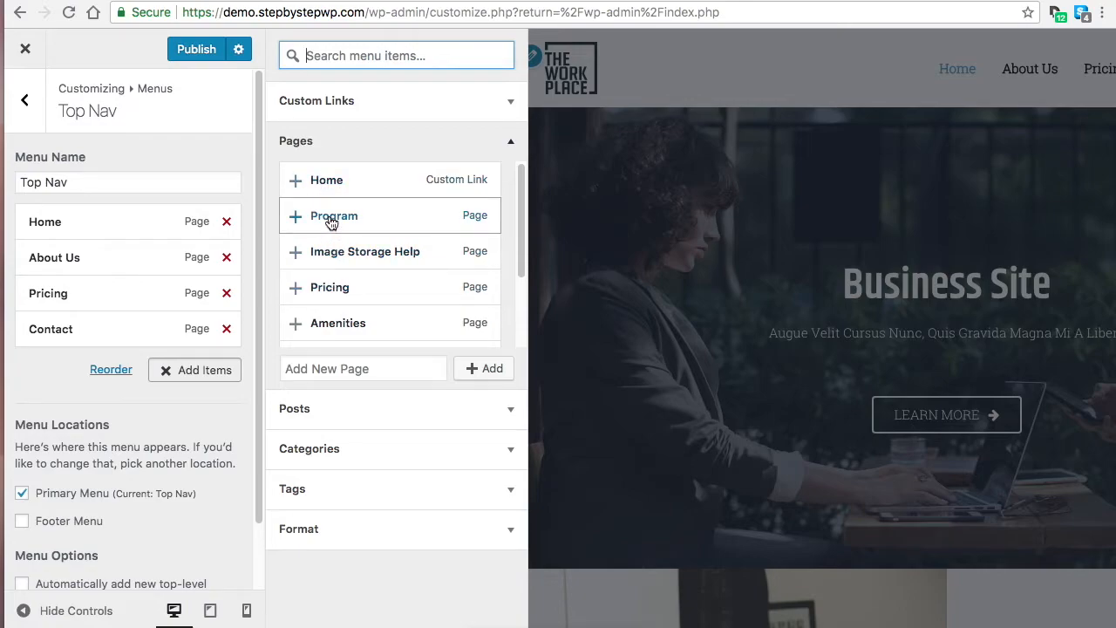
{"action": "left_click", "coordinate": [296, 218]}
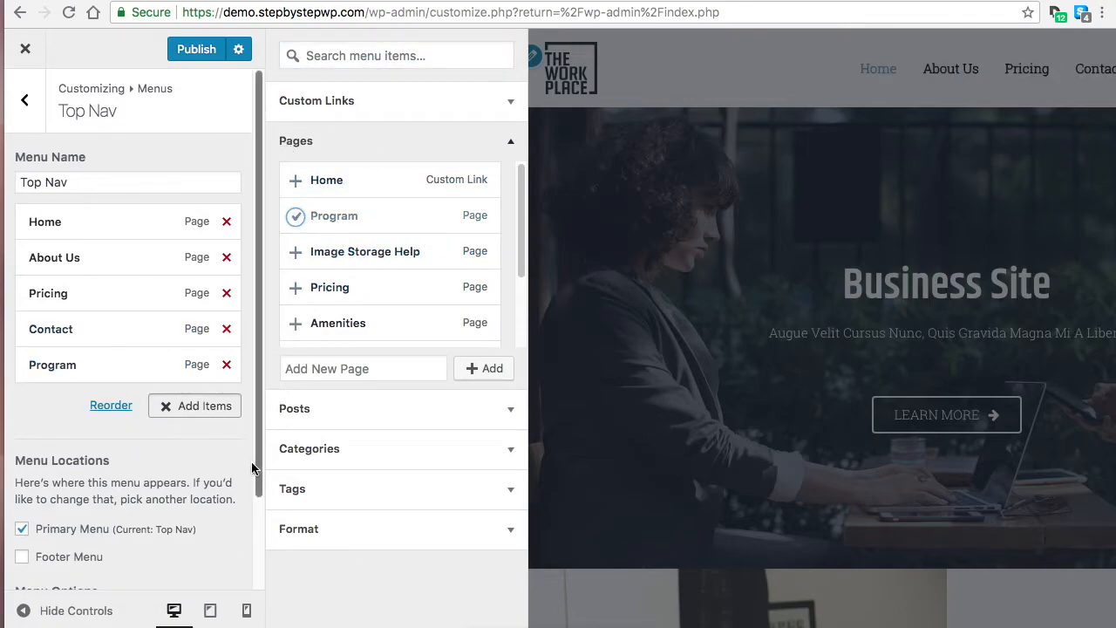
{"action": "scroll", "coordinate": [148, 437], "scroll_direction": "down", "scroll_amount": 2}
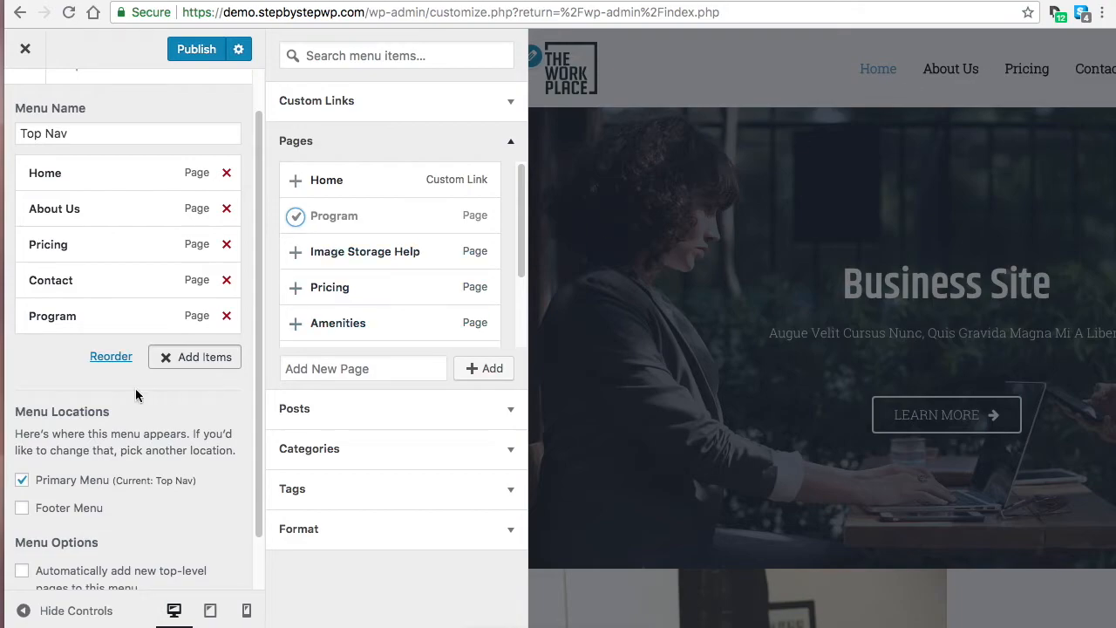
{"action": "scroll", "coordinate": [104, 316], "scroll_direction": "up", "scroll_amount": 2}
{"action": "left_click", "coordinate": [196, 51]}
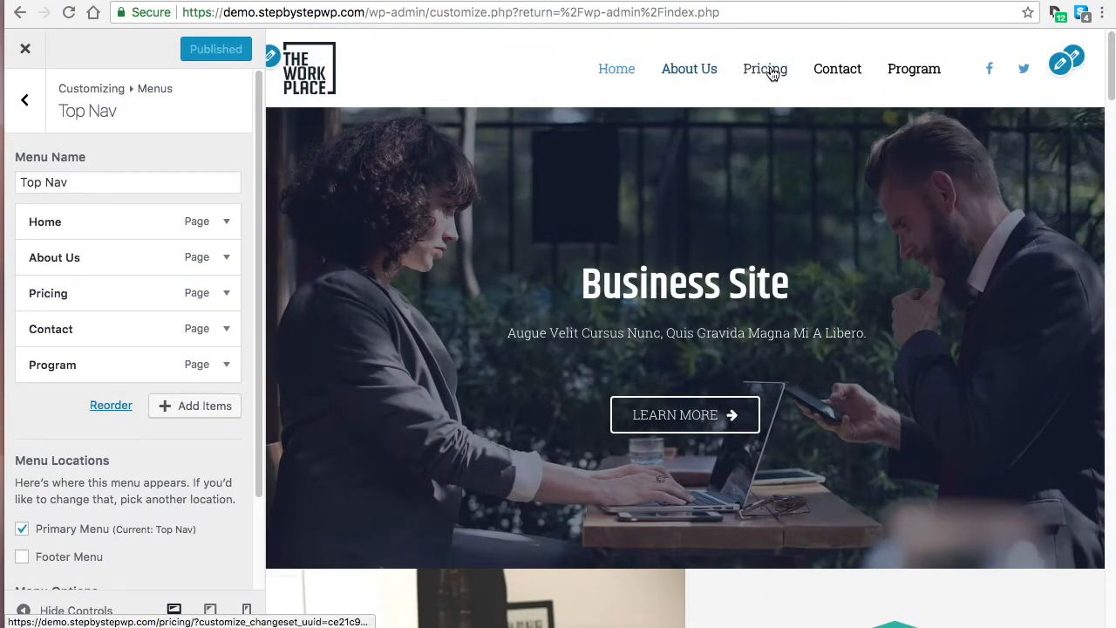
Reorder the Top Nav menu with Pricing last and Program nested as a sub item under Contact, and publish it.
{"action": "mouse_move", "coordinate": [73, 364]}
{"action": "left_mouse_down"}
{"action": "mouse_move", "coordinate": [69, 319]}
{"action": "mouse_move", "coordinate": [39, 328]}
{"action": "mouse_move", "coordinate": [84, 326]}
{"action": "mouse_move", "coordinate": [82, 341]}
{"action": "mouse_move", "coordinate": [75, 331]}
{"action": "mouse_move", "coordinate": [87, 329]}
{"action": "mouse_move", "coordinate": [82, 371]}
{"action": "mouse_move", "coordinate": [85, 349]}
{"action": "left_mouse_up"}
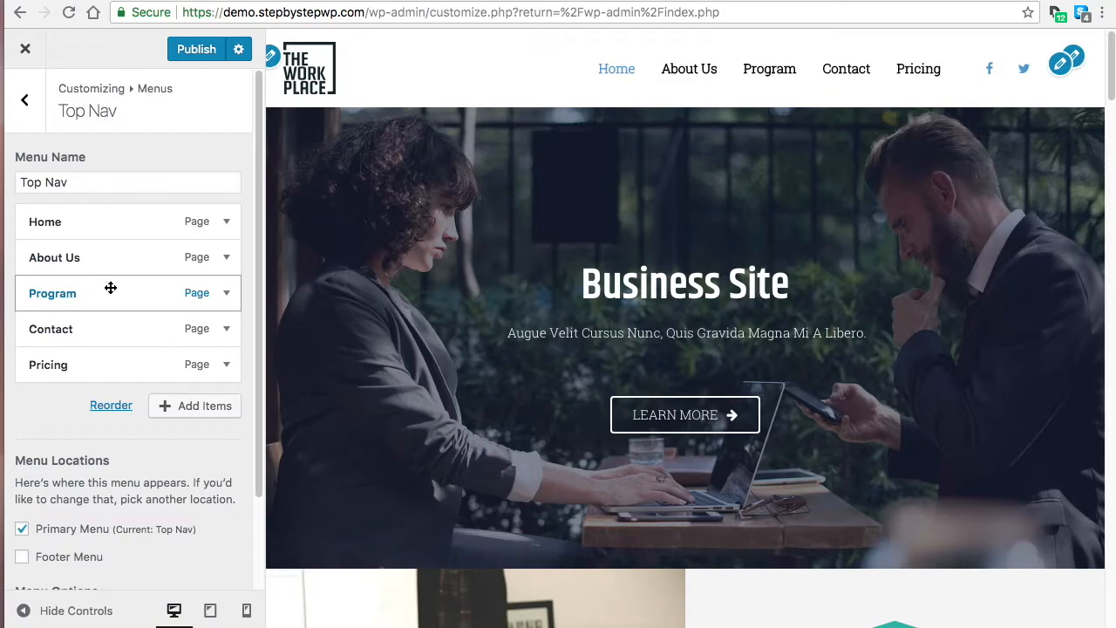
{"action": "left_click_drag", "start_coordinate": [123, 305], "coordinate": [141, 334]}
{"action": "left_click", "coordinate": [194, 51]}
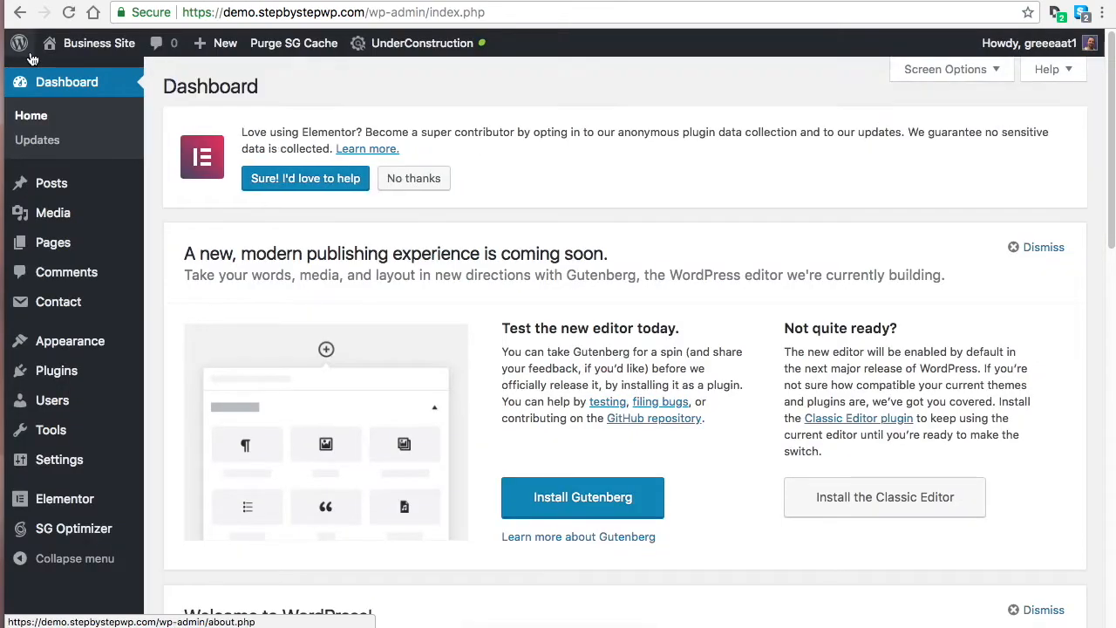
Open the dashboard's Menus page and load Top Nav (Primary Menu) for editing.
{"action": "mouse_move", "coordinate": [92, 345]}
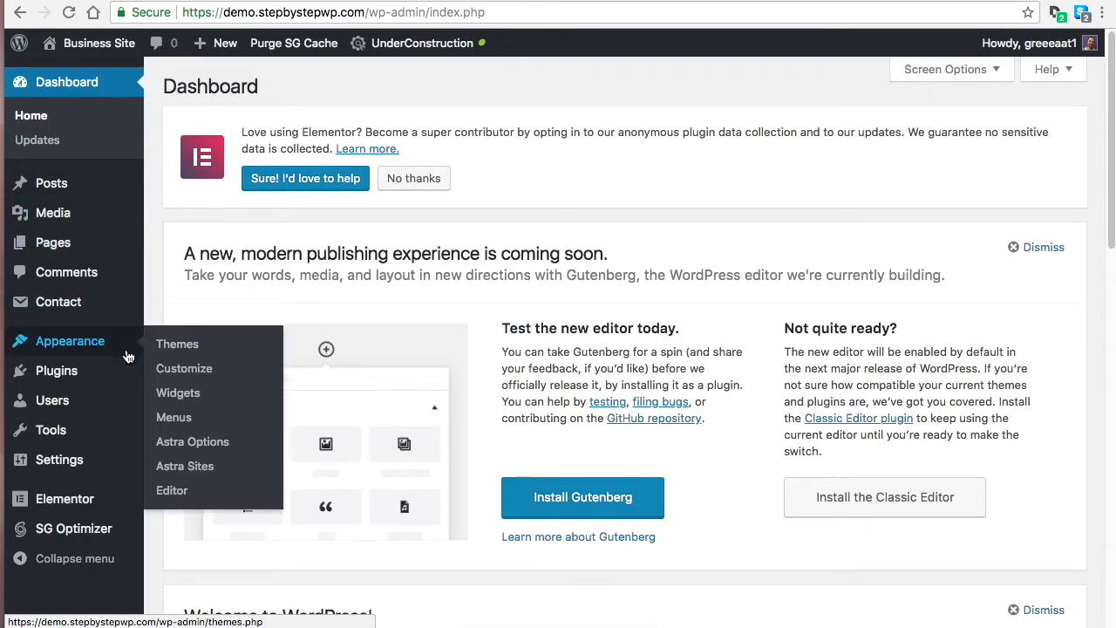
{"action": "left_click", "coordinate": [174, 420]}
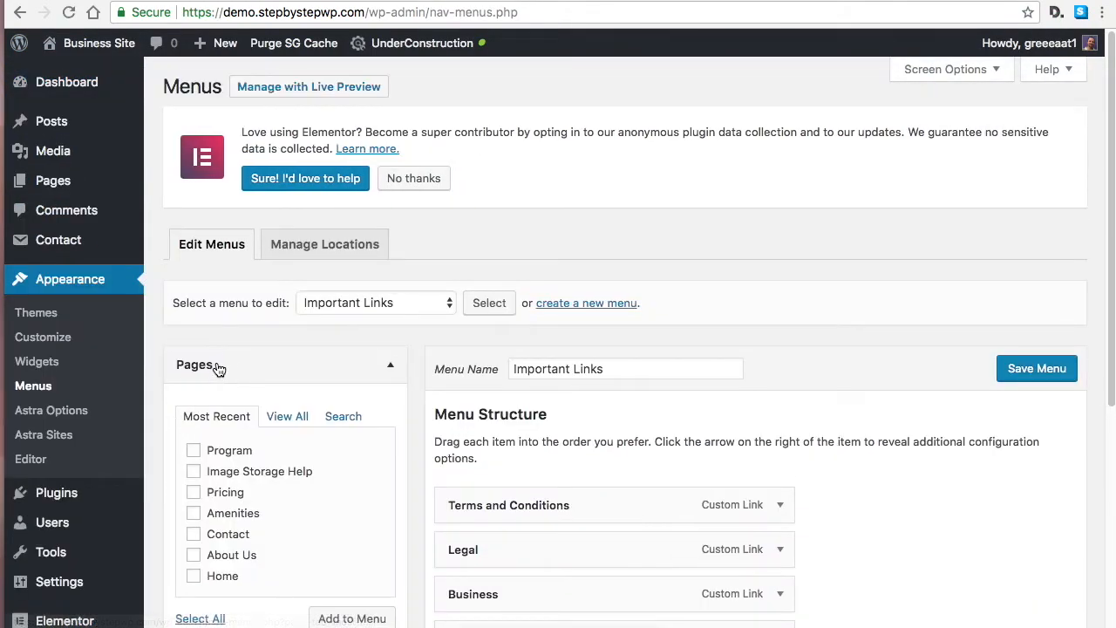
{"action": "scroll", "coordinate": [813, 187], "scroll_direction": "down", "scroll_amount": 5}
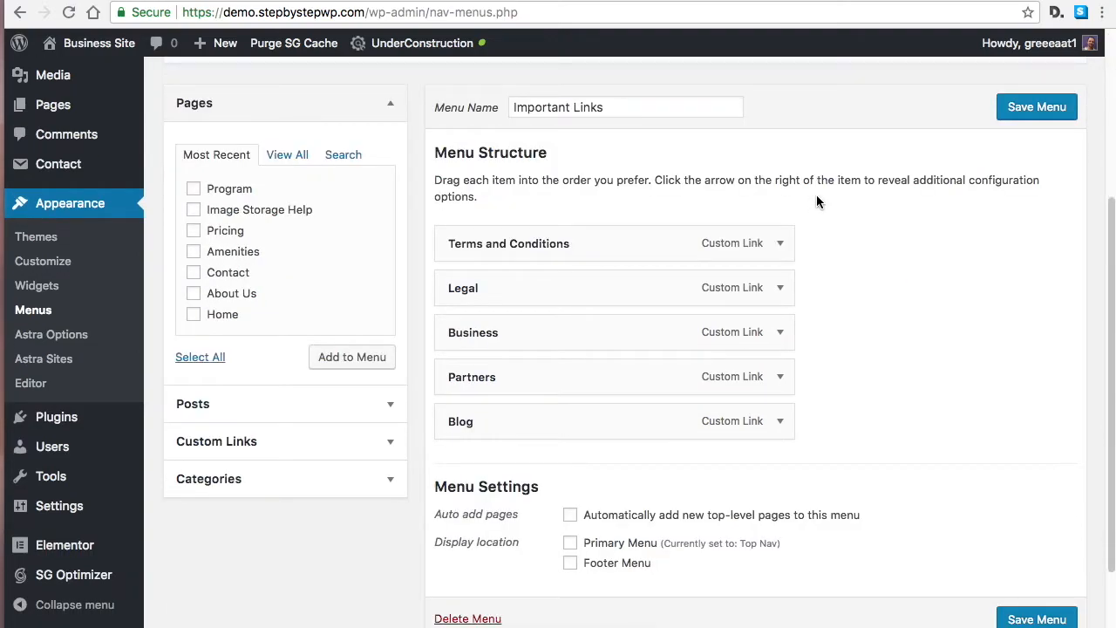
{"action": "scroll", "coordinate": [816, 194], "scroll_direction": "up", "scroll_amount": 5}
{"action": "left_click", "coordinate": [370, 303]}
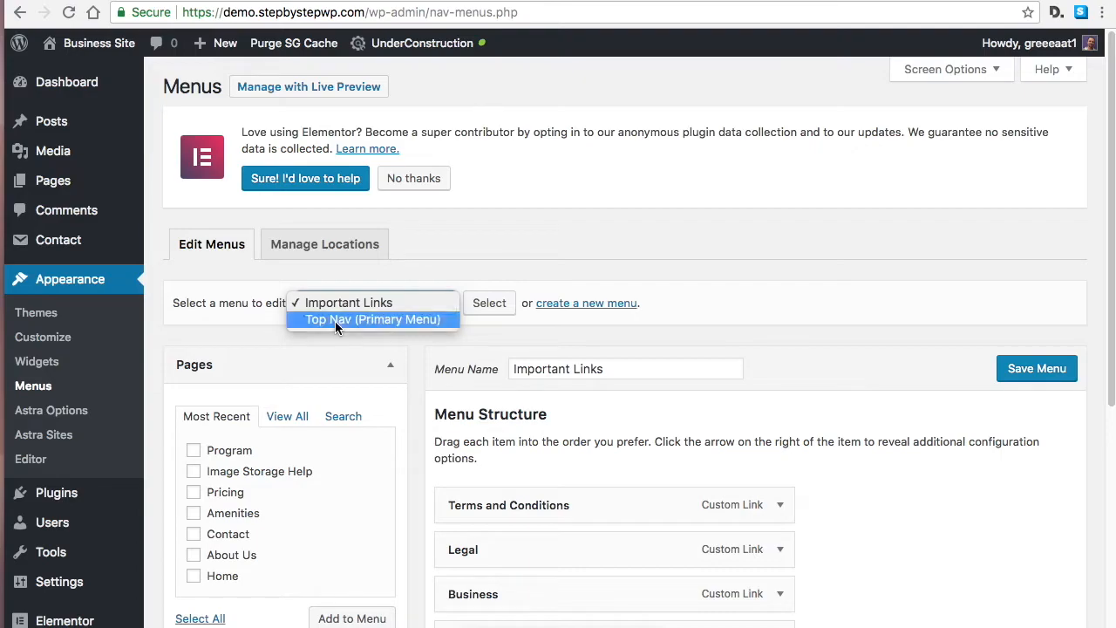
{"action": "left_click", "coordinate": [335, 321]}
{"action": "left_click", "coordinate": [485, 307]}
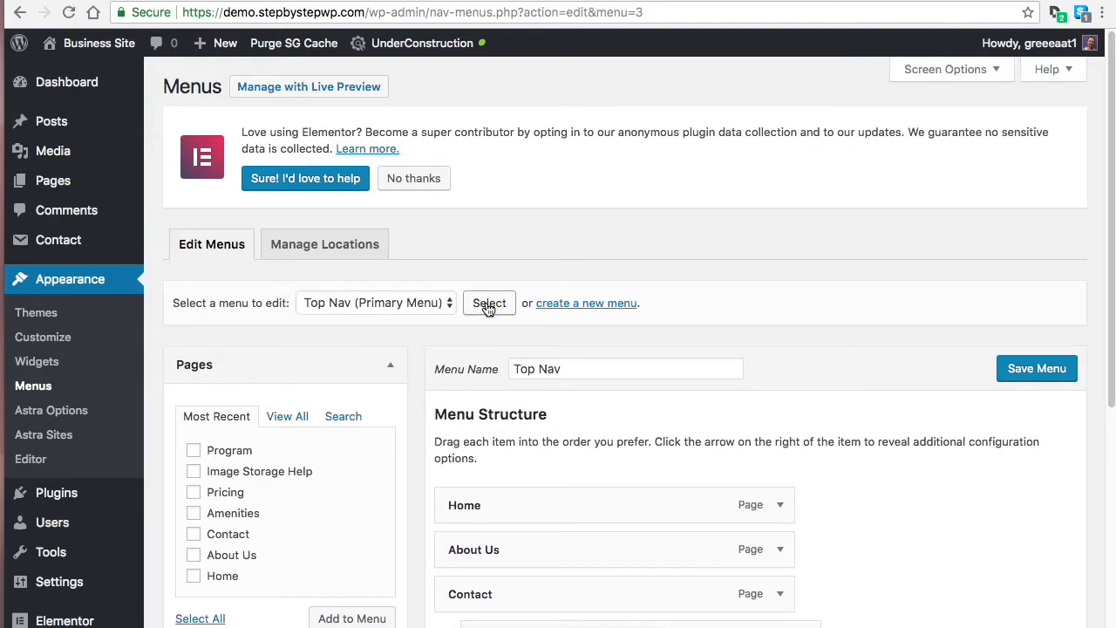
Move the Program sub item above Contact as a top-level item in the Top Nav menu structure.
{"action": "scroll", "coordinate": [725, 297], "scroll_direction": "down", "scroll_amount": 3}
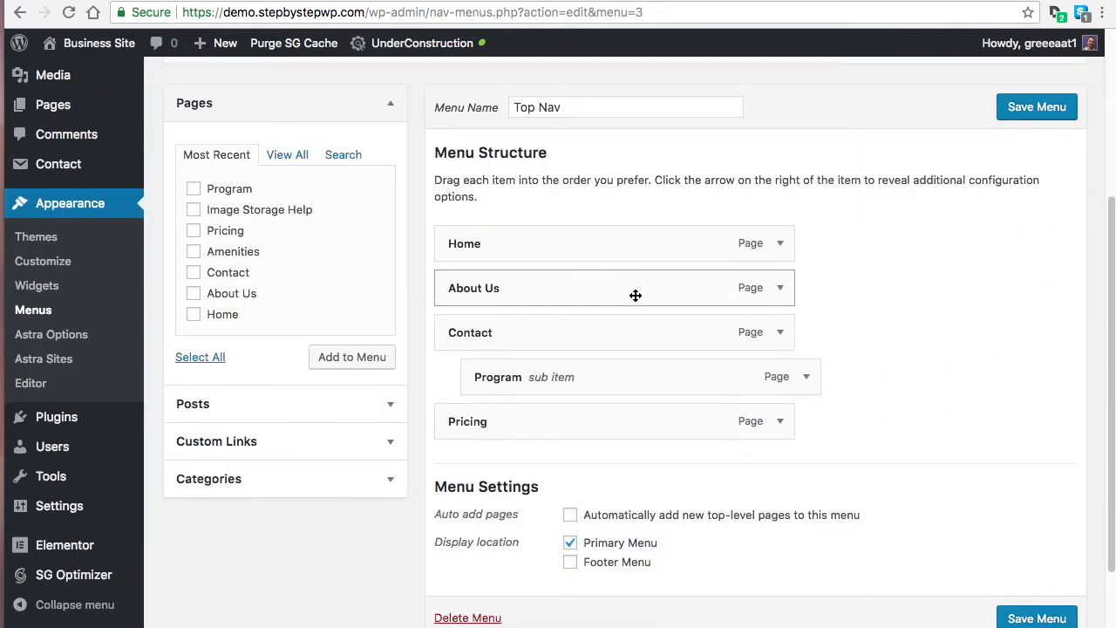
{"action": "left_click_drag", "start_coordinate": [670, 378], "coordinate": [516, 351]}
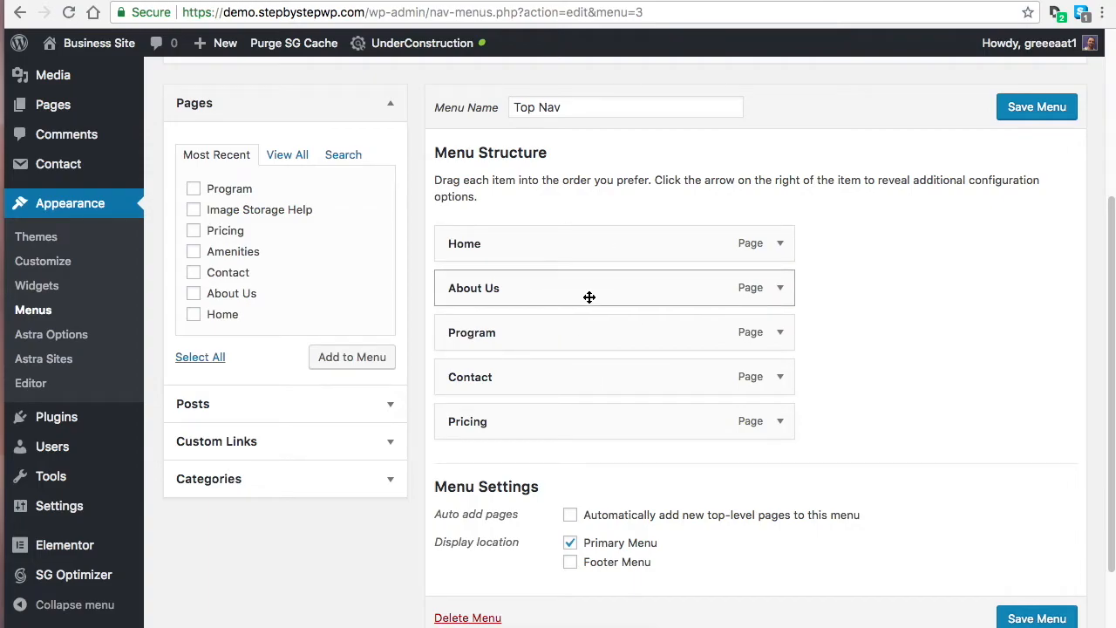
Arrange the Top Nav menu as top-level items Home, About Us, Program, Pricing and Contact, and save the menu.
{"action": "left_click_drag", "start_coordinate": [538, 396], "coordinate": [588, 430]}
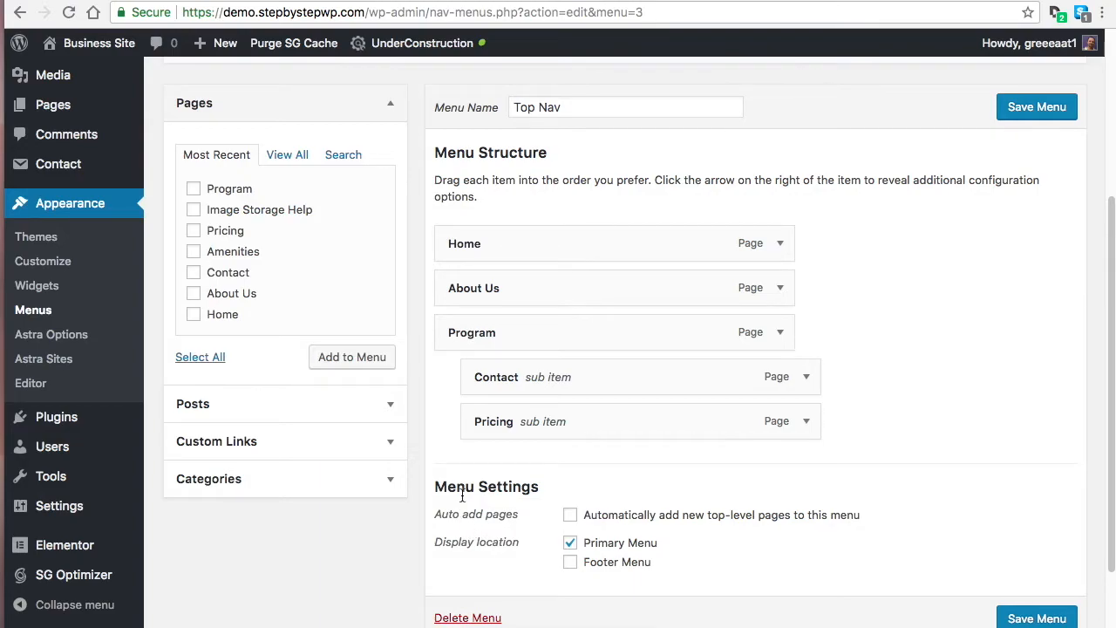
{"action": "left_click_drag", "start_coordinate": [613, 371], "coordinate": [563, 392]}
{"action": "left_click_drag", "start_coordinate": [567, 436], "coordinate": [504, 428]}
{"action": "left_click_drag", "start_coordinate": [553, 376], "coordinate": [449, 357]}
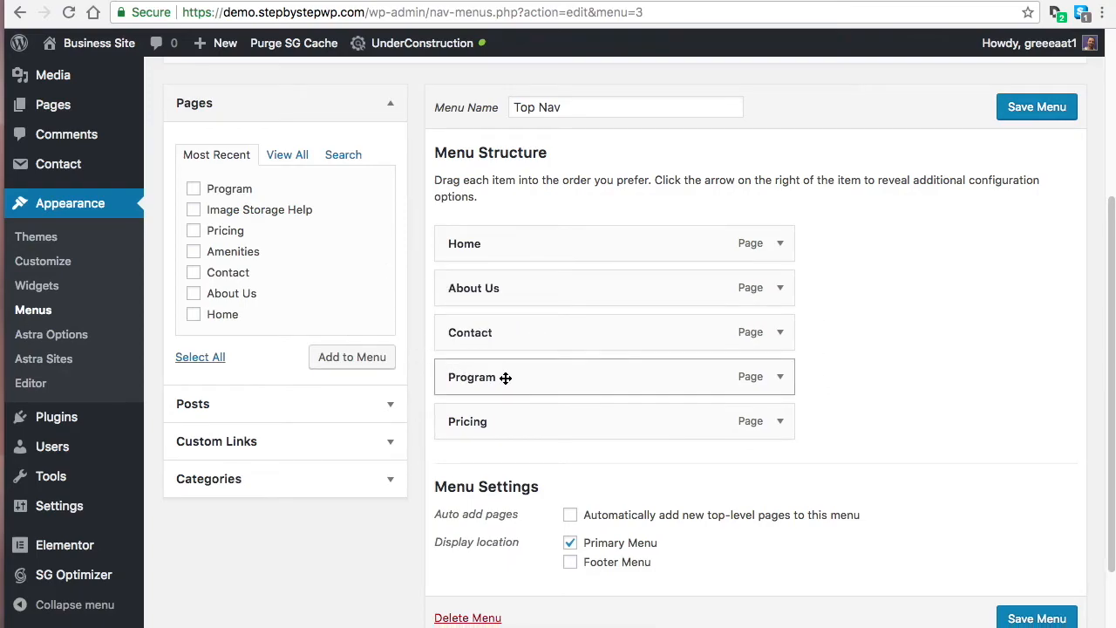
{"action": "left_click_drag", "start_coordinate": [511, 324], "coordinate": [484, 458]}
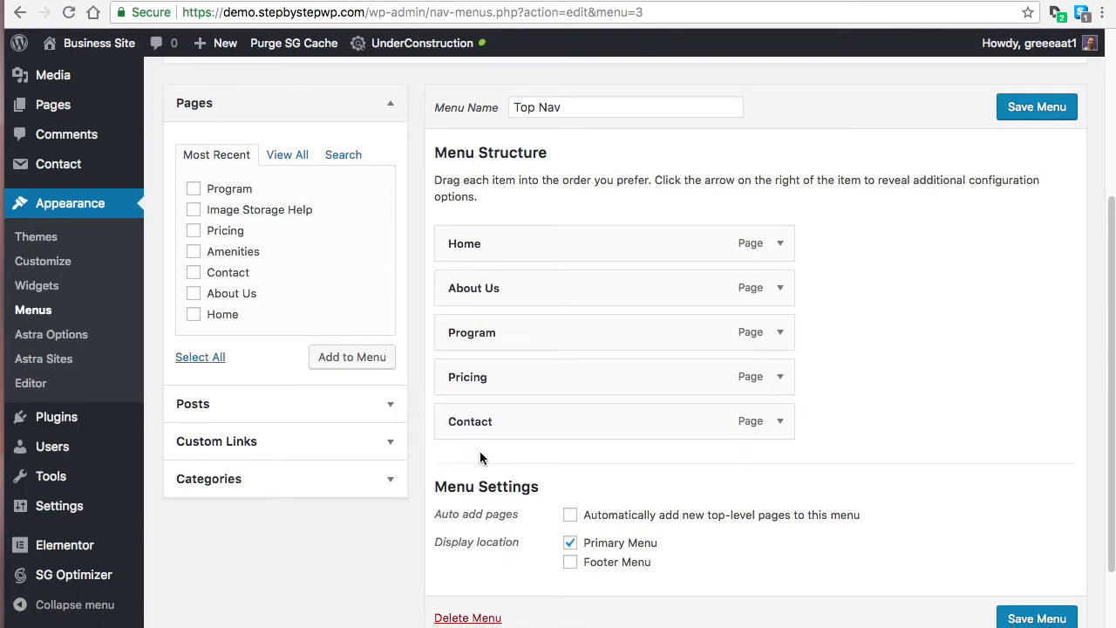
{"action": "left_click", "coordinate": [1047, 108]}
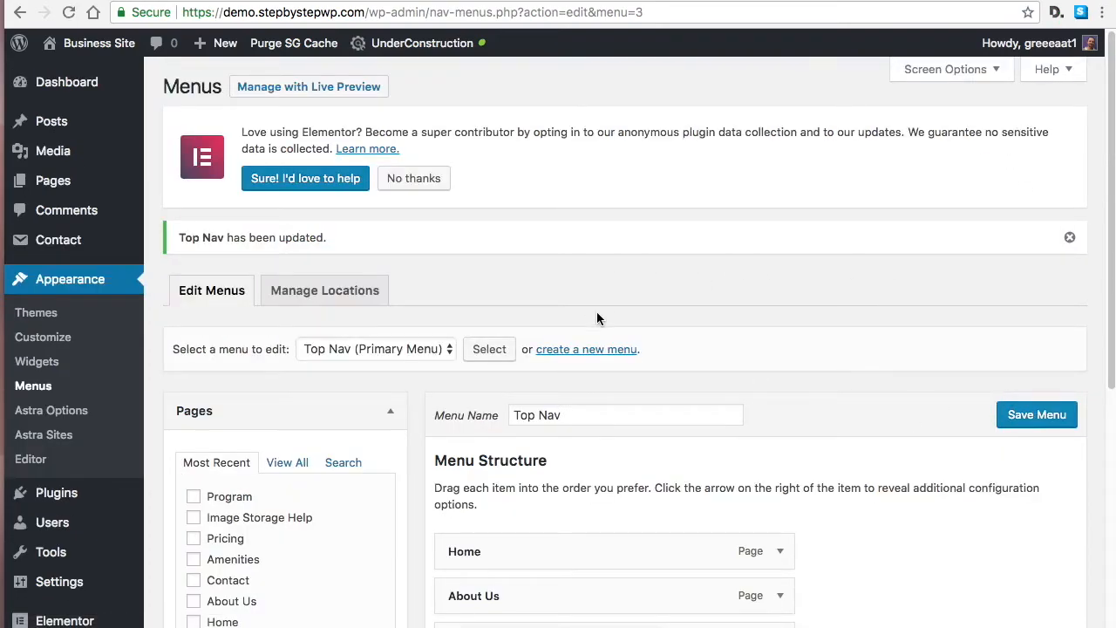
{"action": "scroll", "coordinate": [767, 431], "scroll_direction": "down", "scroll_amount": 5}
{"action": "scroll", "coordinate": [661, 438], "scroll_direction": "up", "scroll_amount": 2}
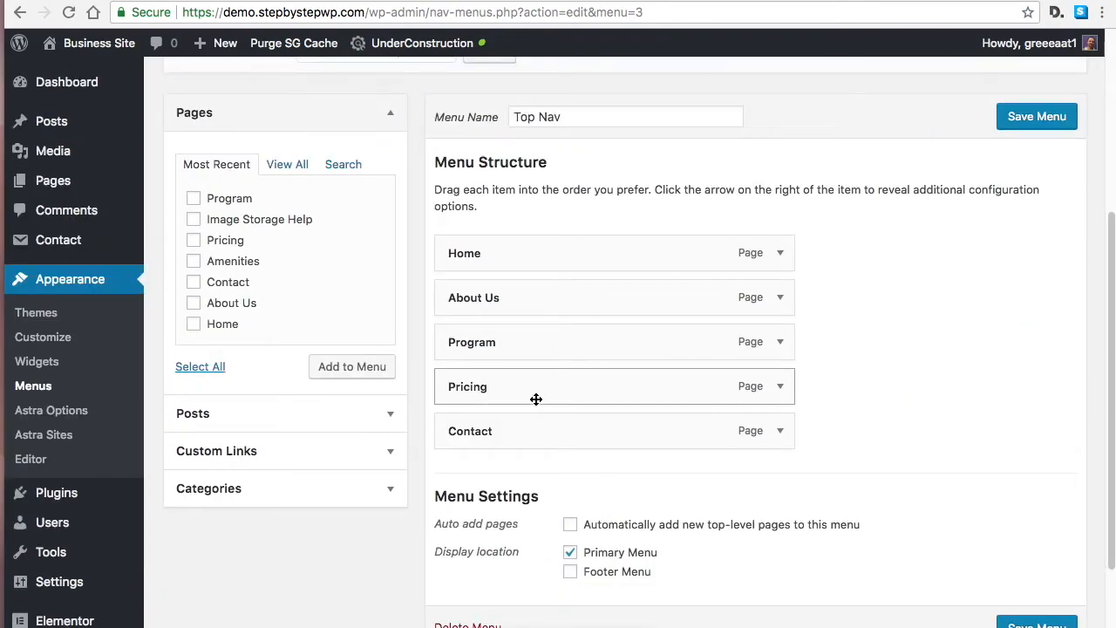
Open the Customizer and go to the Primary Header settings under Layout.
{"action": "left_click", "coordinate": [57, 340]}
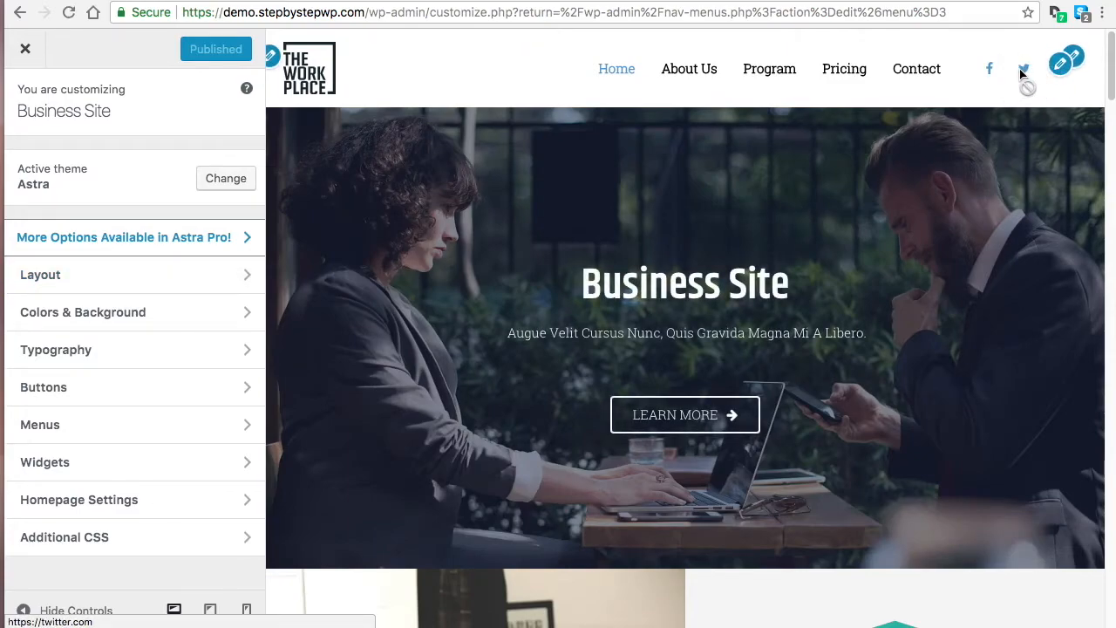
{"action": "left_click", "coordinate": [102, 285]}
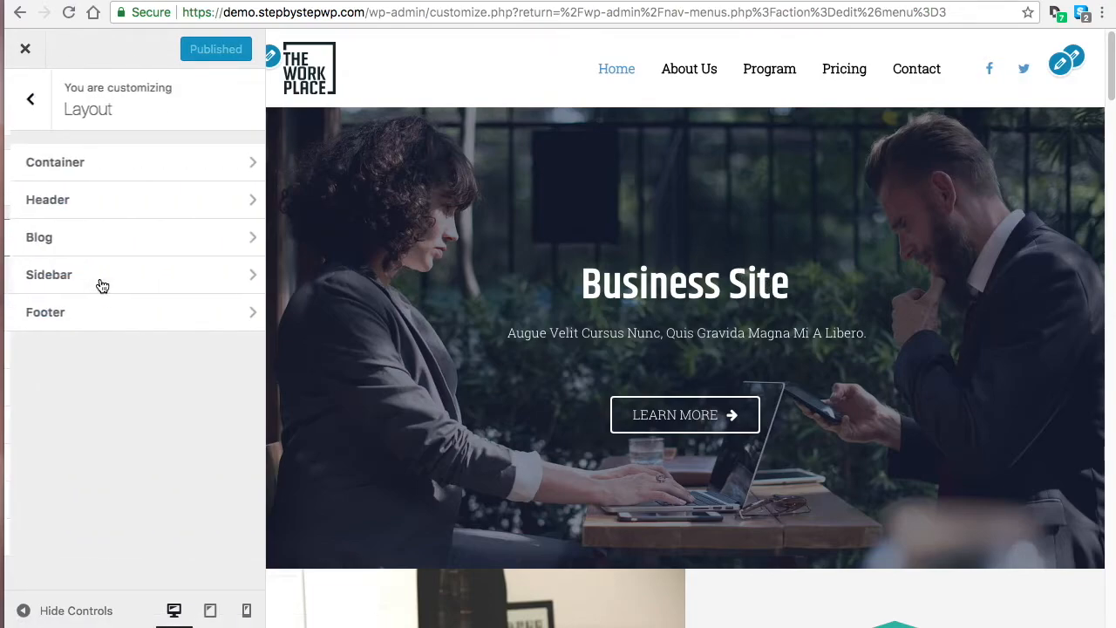
{"action": "left_click", "coordinate": [86, 210]}
{"action": "left_click", "coordinate": [96, 200]}
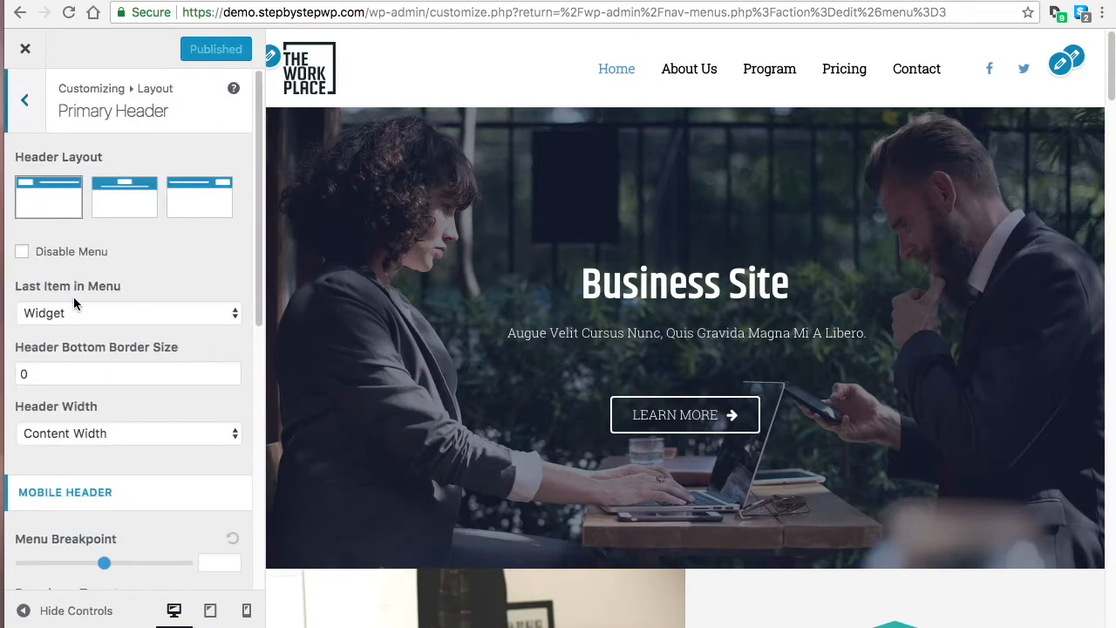
Try None as the last item in the header menu, and set it back to Widget.
{"action": "left_click", "coordinate": [173, 314]}
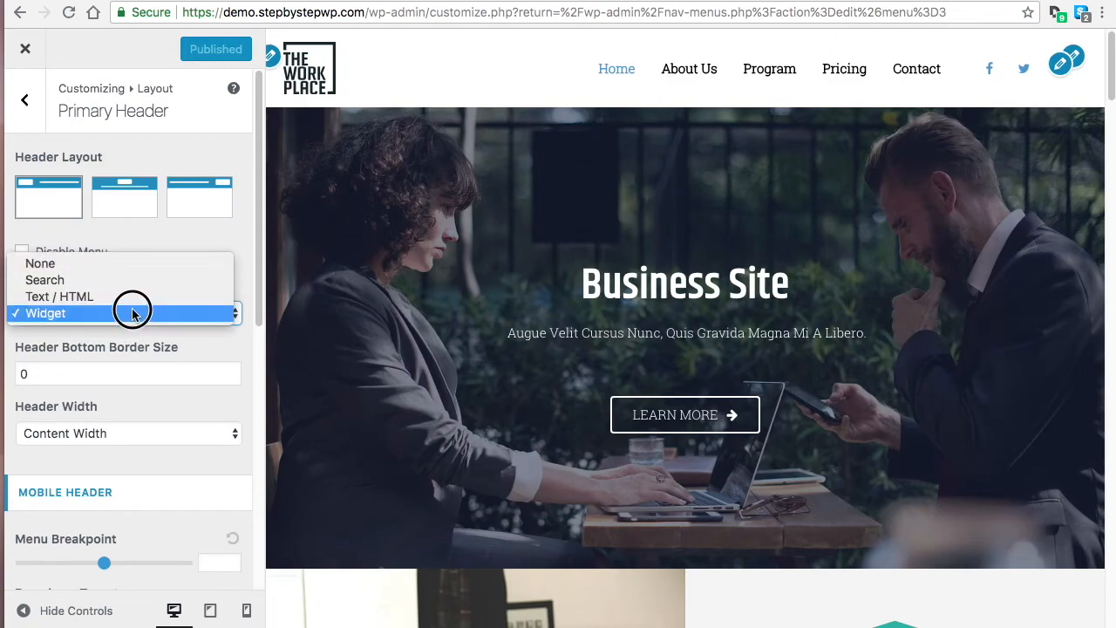
{"action": "left_click", "coordinate": [131, 262]}
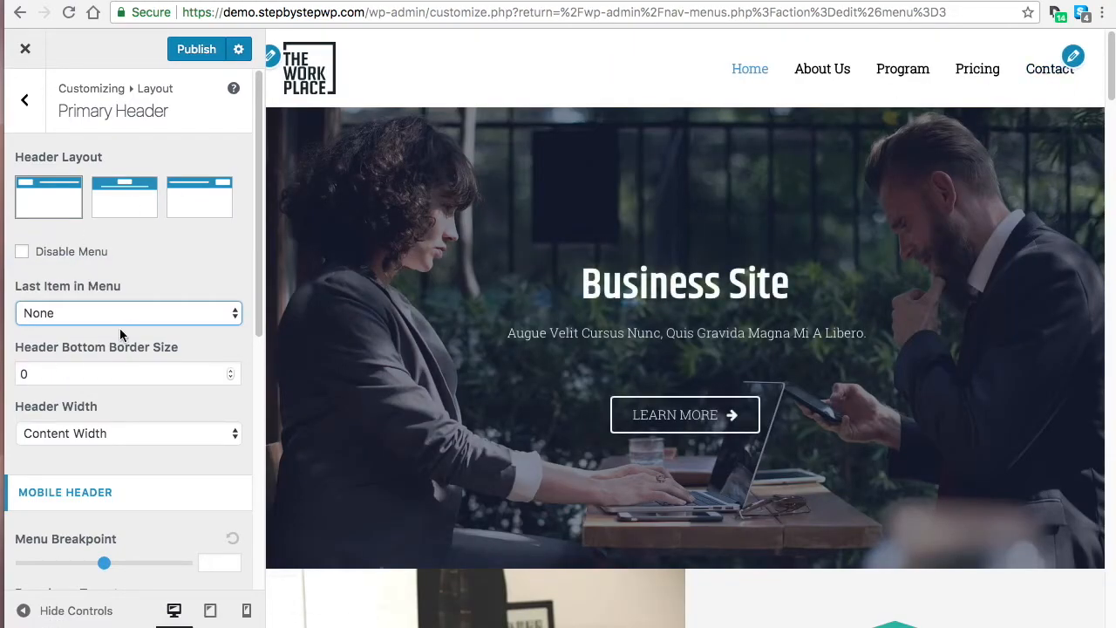
{"action": "left_click", "coordinate": [126, 312]}
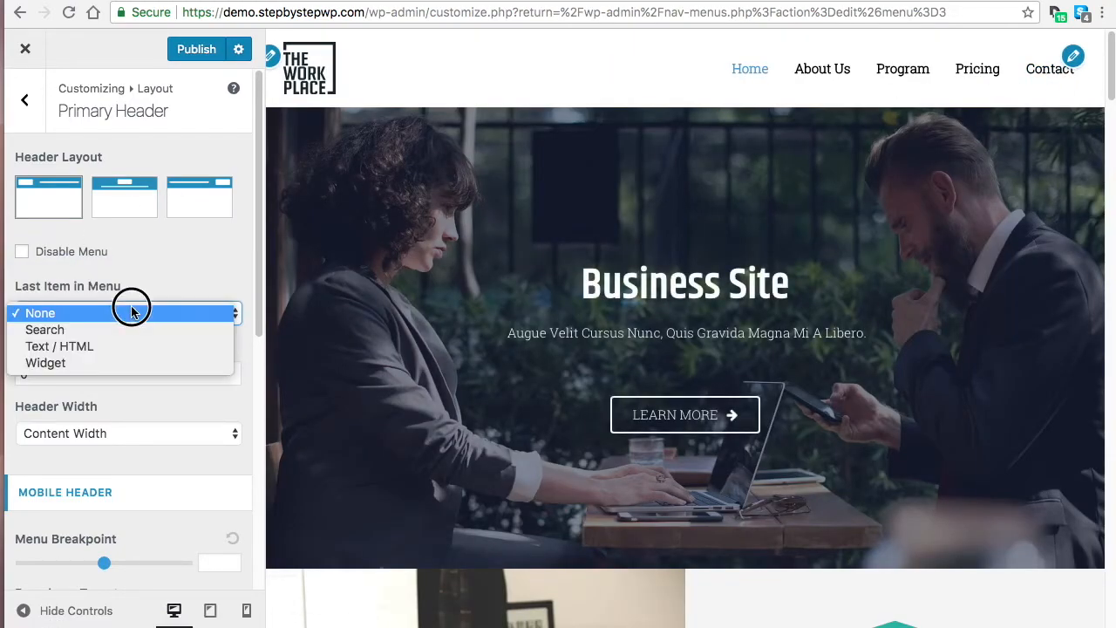
{"action": "left_click", "coordinate": [112, 365]}
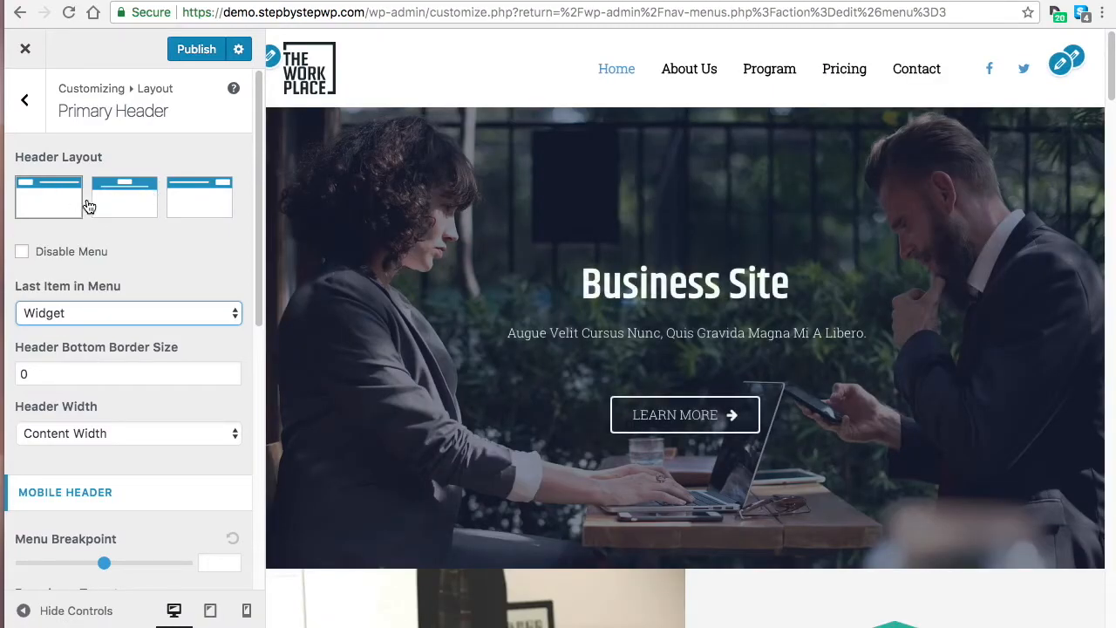
Try the header layout with the logo centered above the menu, and restore the single-row layout with the logo before the menu.
{"action": "left_click", "coordinate": [127, 200]}
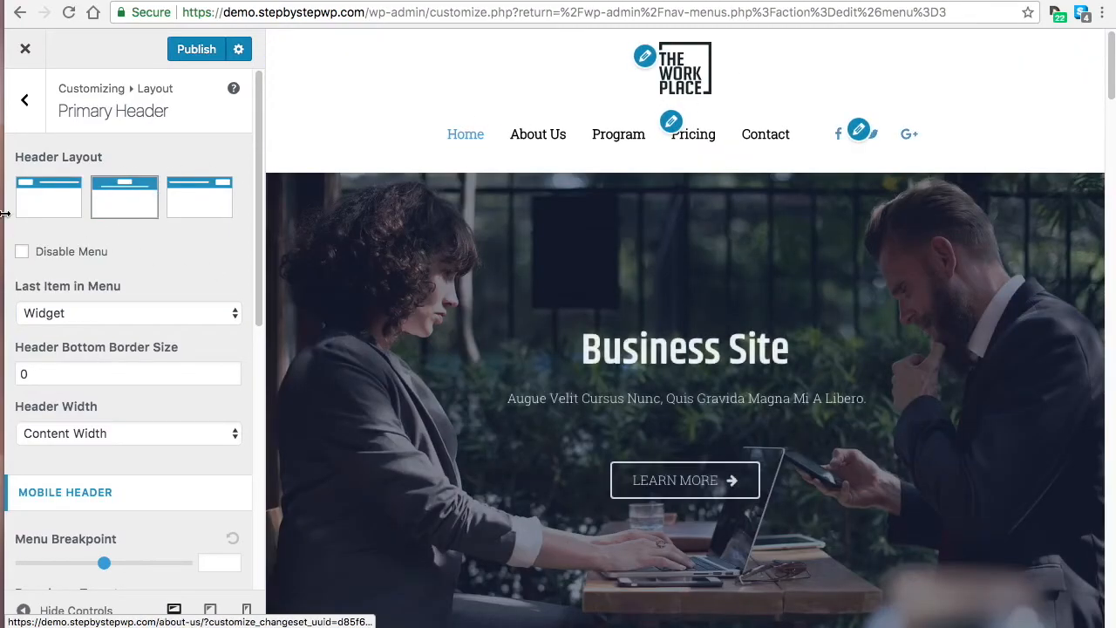
{"action": "left_click", "coordinate": [50, 199]}
{"action": "scroll", "coordinate": [87, 271], "scroll_direction": "down", "scroll_amount": 1}
{"action": "scroll", "coordinate": [92, 314], "scroll_direction": "down", "scroll_amount": 8}
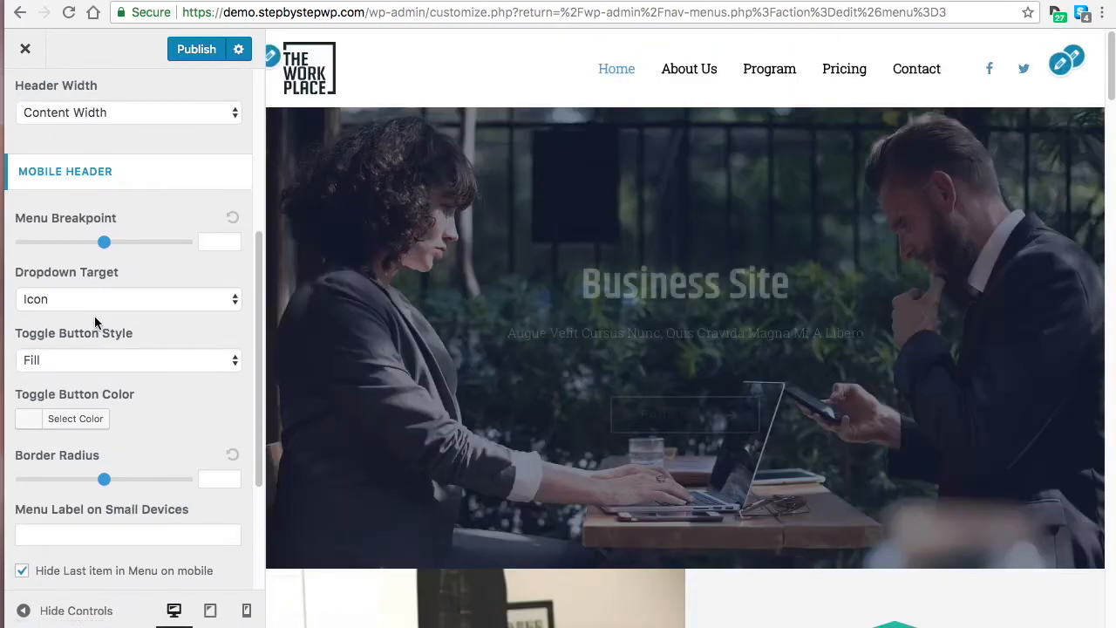
{"action": "scroll", "coordinate": [101, 533], "scroll_direction": "up", "scroll_amount": 3}
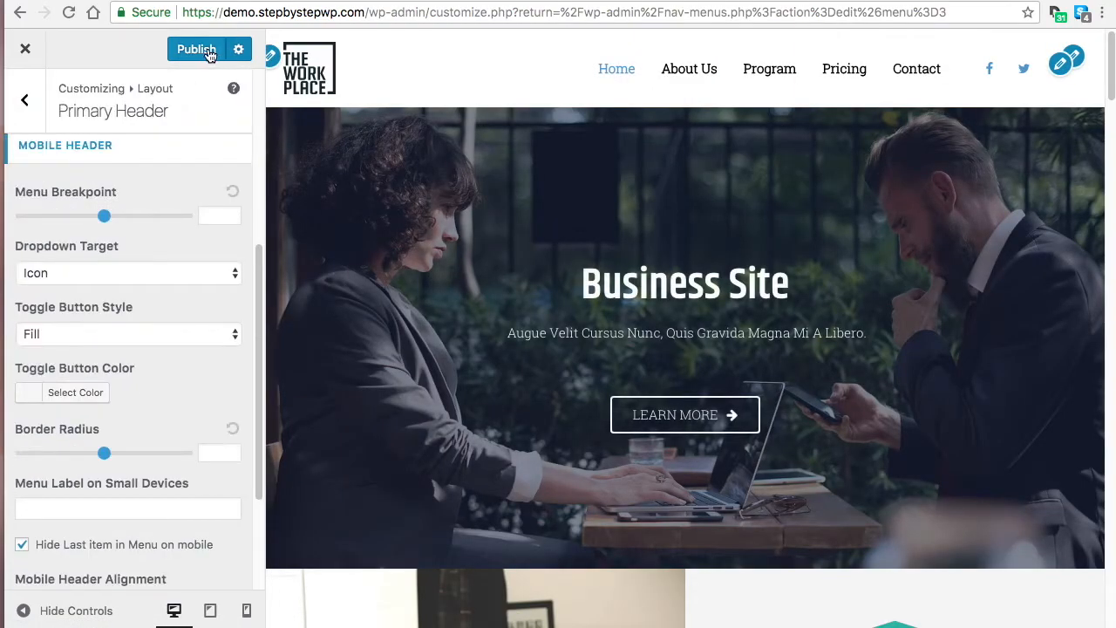
Publish the header settings and return to the Customizer's main list of sections.
{"action": "left_click", "coordinate": [208, 51]}
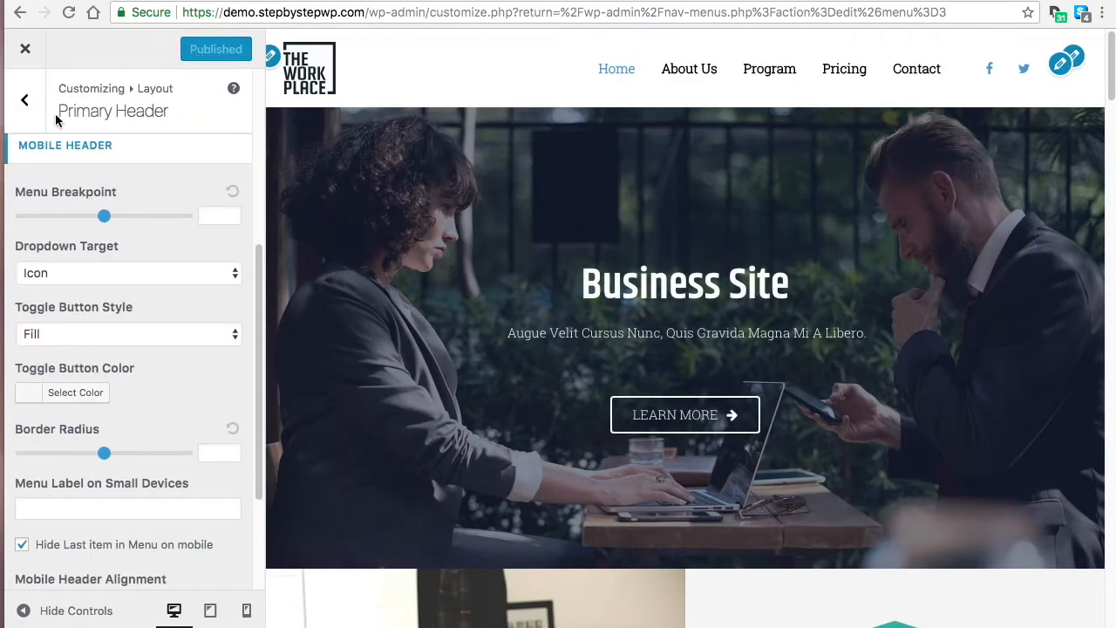
{"action": "left_click", "coordinate": [25, 101]}
{"action": "left_click", "coordinate": [29, 105]}
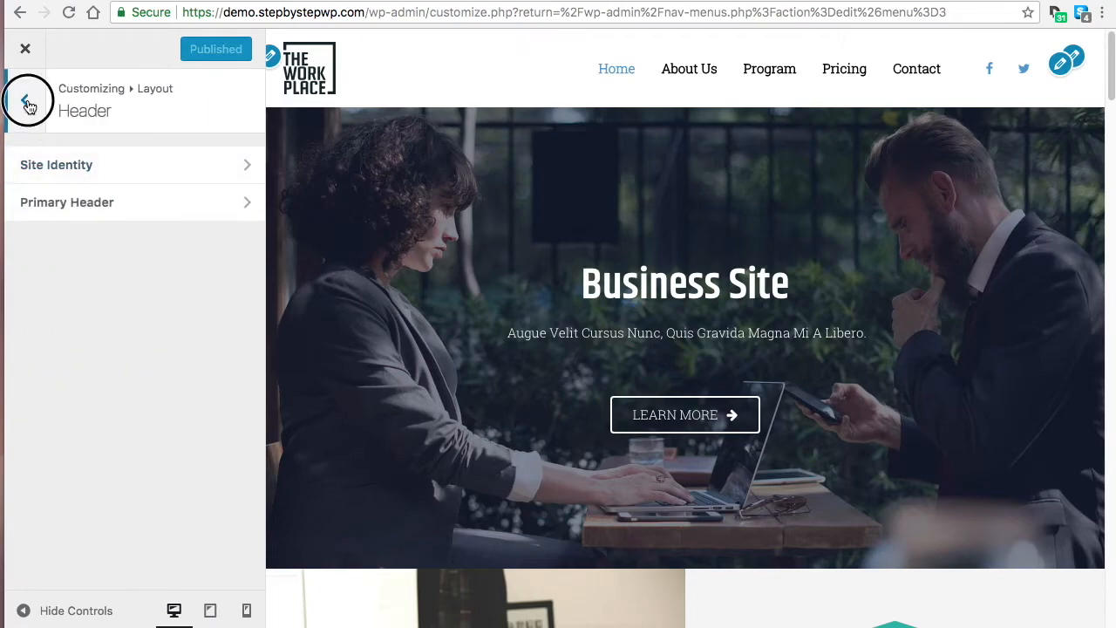
{"action": "left_click", "coordinate": [26, 101]}
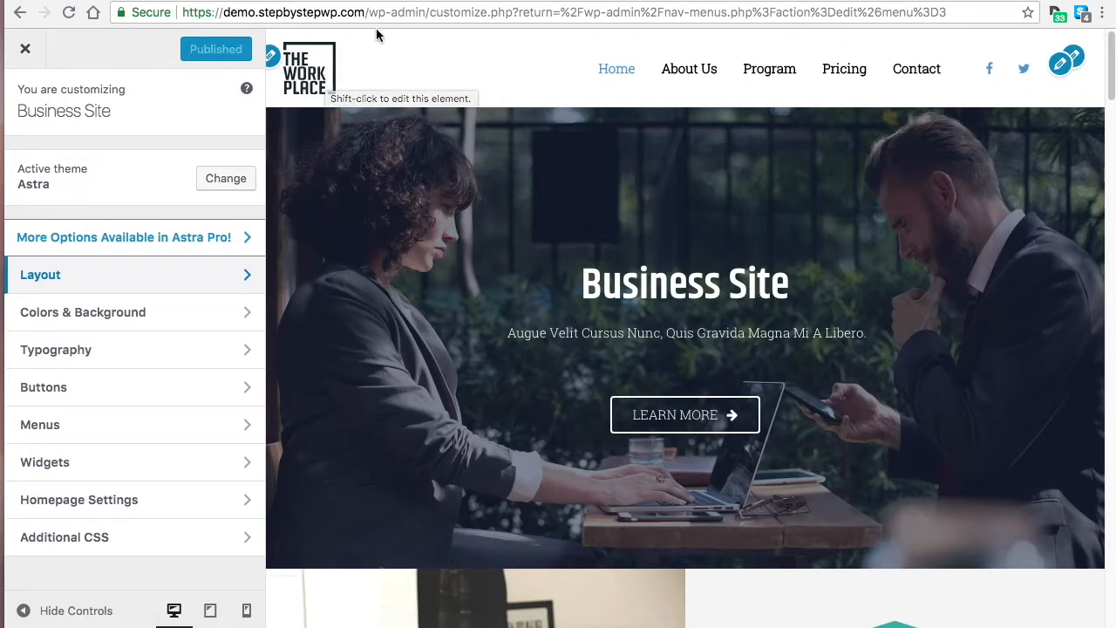
Review the homepage preview down to the footer and open the Text widget in Footer Widget Area 1.
{"action": "scroll", "coordinate": [374, 99], "scroll_direction": "down", "scroll_amount": 5}
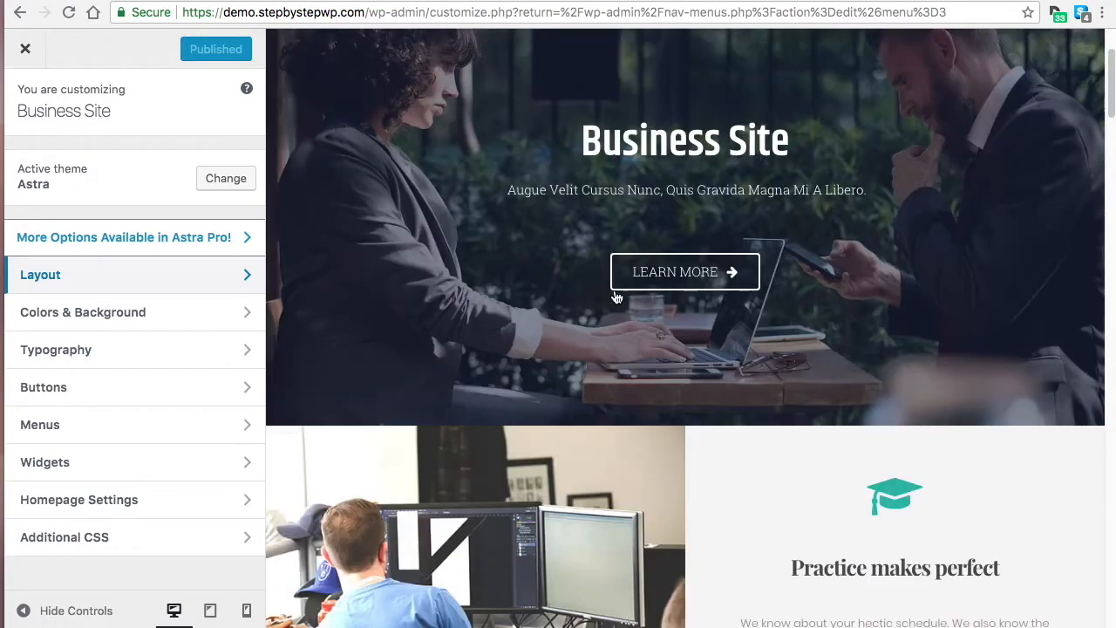
{"action": "scroll", "coordinate": [657, 282], "scroll_direction": "down", "scroll_amount": 8}
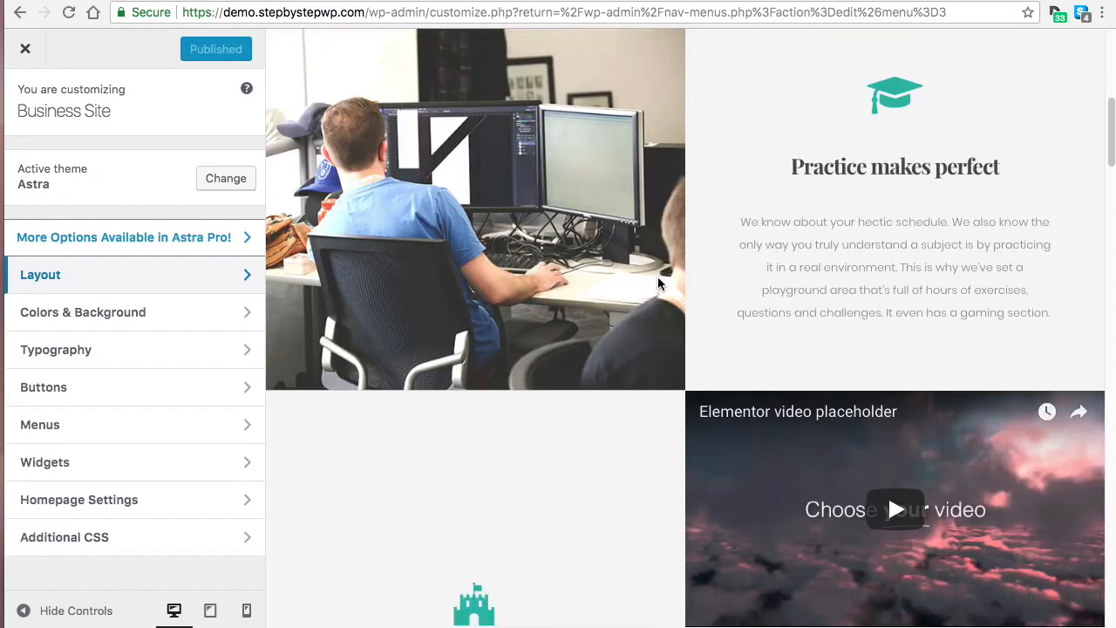
{"action": "scroll", "coordinate": [556, 328], "scroll_direction": "down", "scroll_amount": 14}
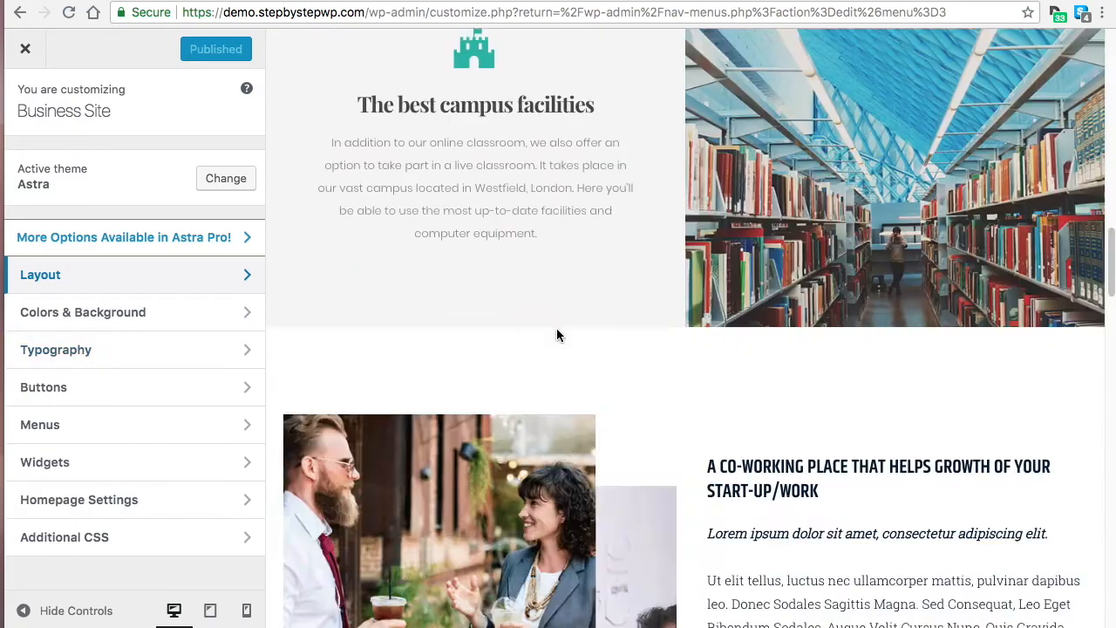
{"action": "scroll", "coordinate": [593, 308], "scroll_direction": "down", "scroll_amount": 14}
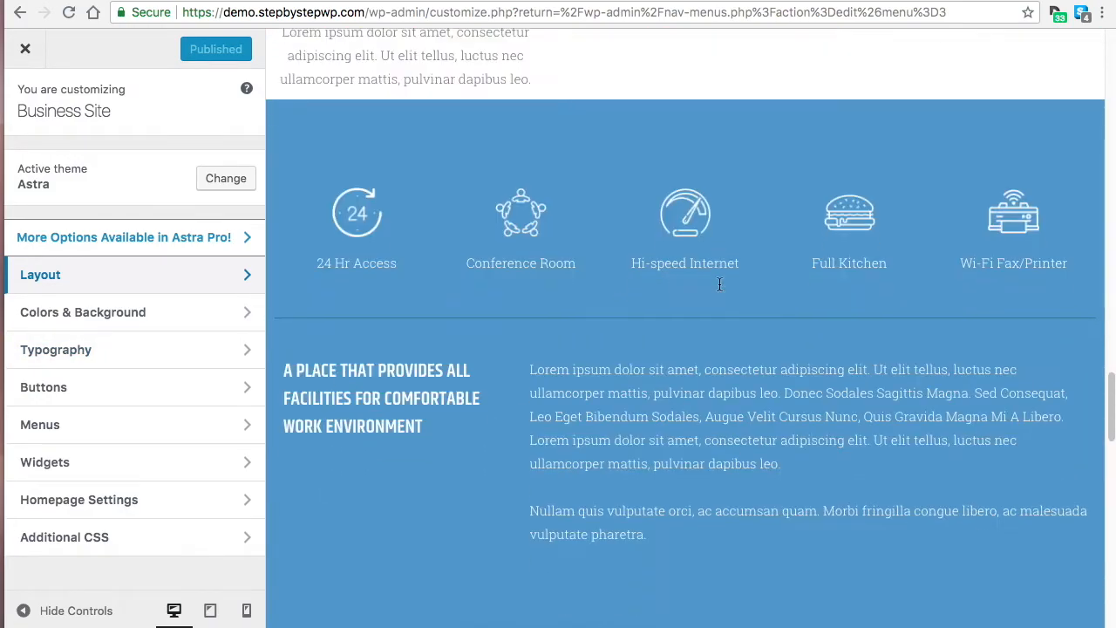
{"action": "scroll", "coordinate": [722, 247], "scroll_direction": "down", "scroll_amount": 13}
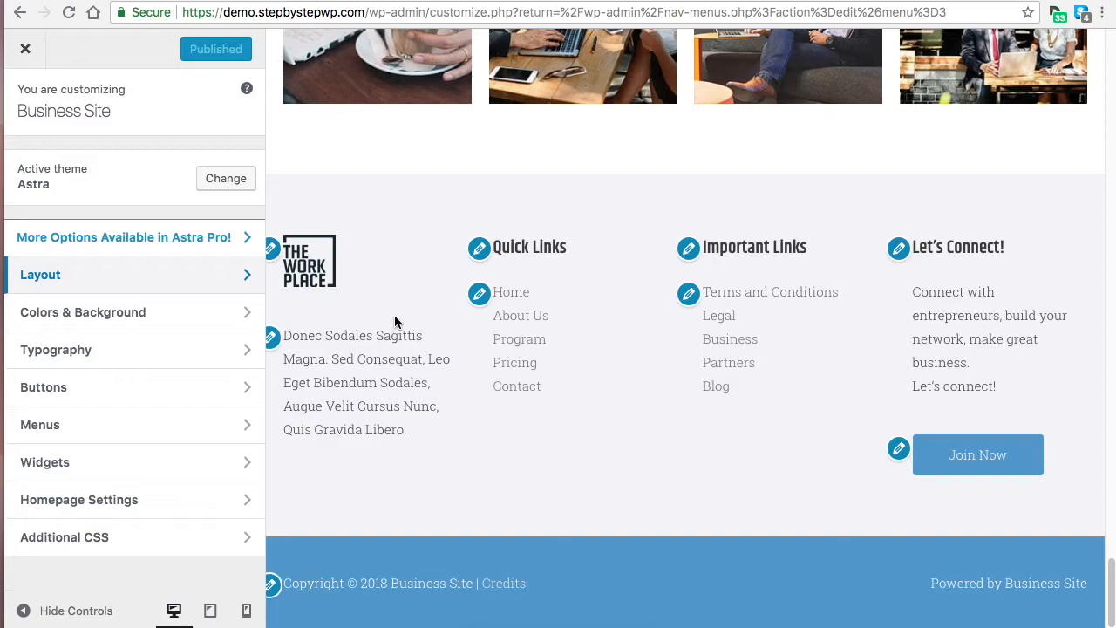
{"action": "left_click", "coordinate": [276, 343]}
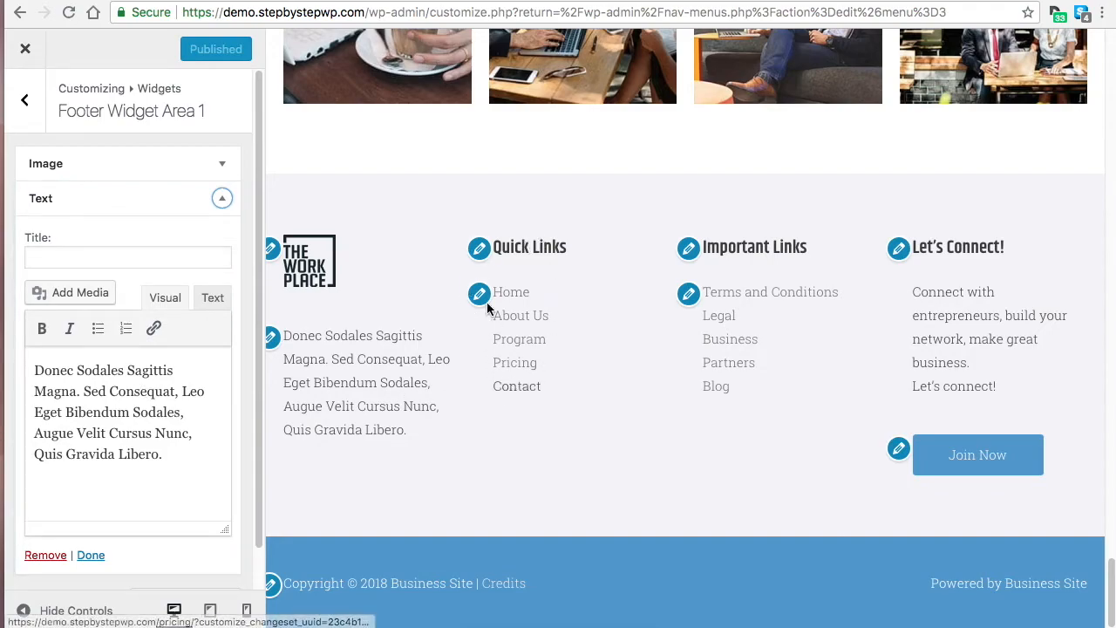
Inspect the Quick Links widget's menu choices, keeping Top Nav, and the Important Links widget with its menu items.
{"action": "left_click", "coordinate": [479, 251]}
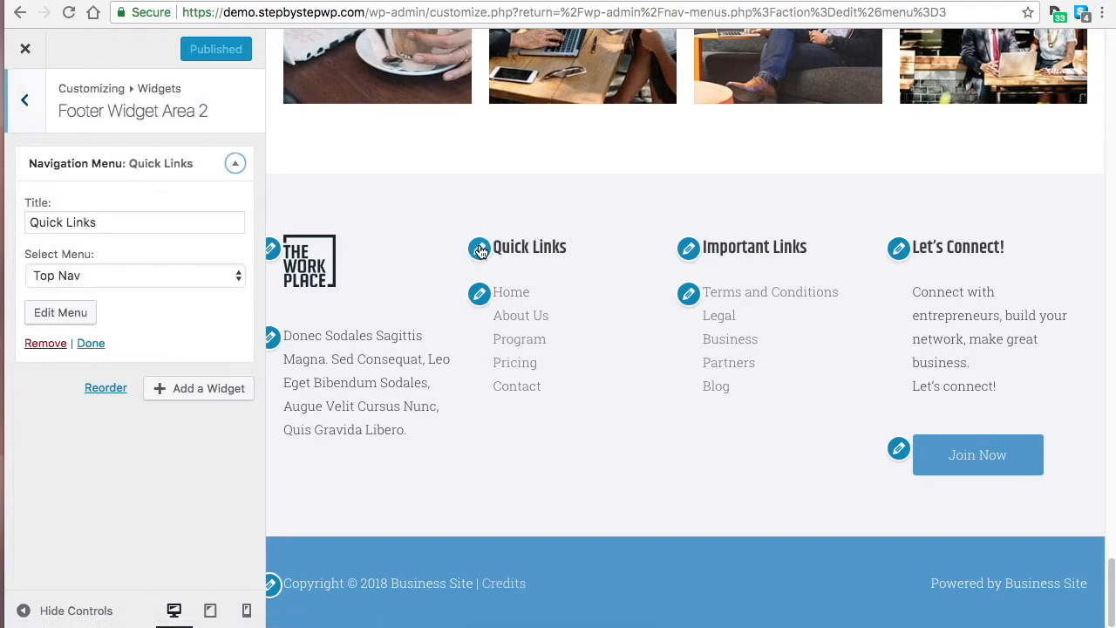
{"action": "left_click", "coordinate": [157, 276]}
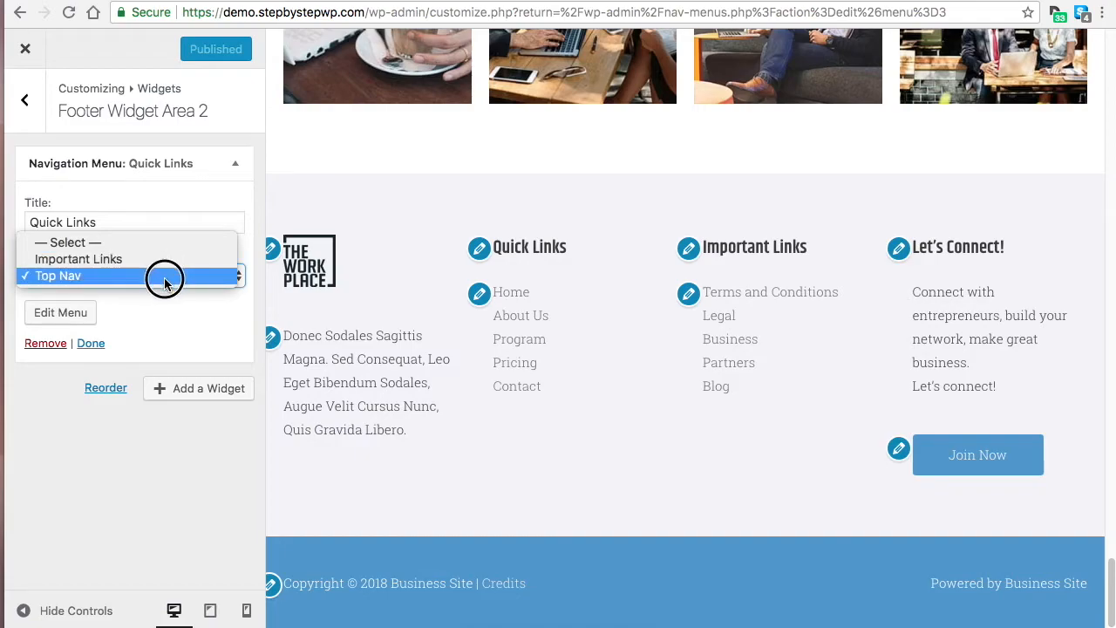
{"action": "left_click", "coordinate": [128, 277]}
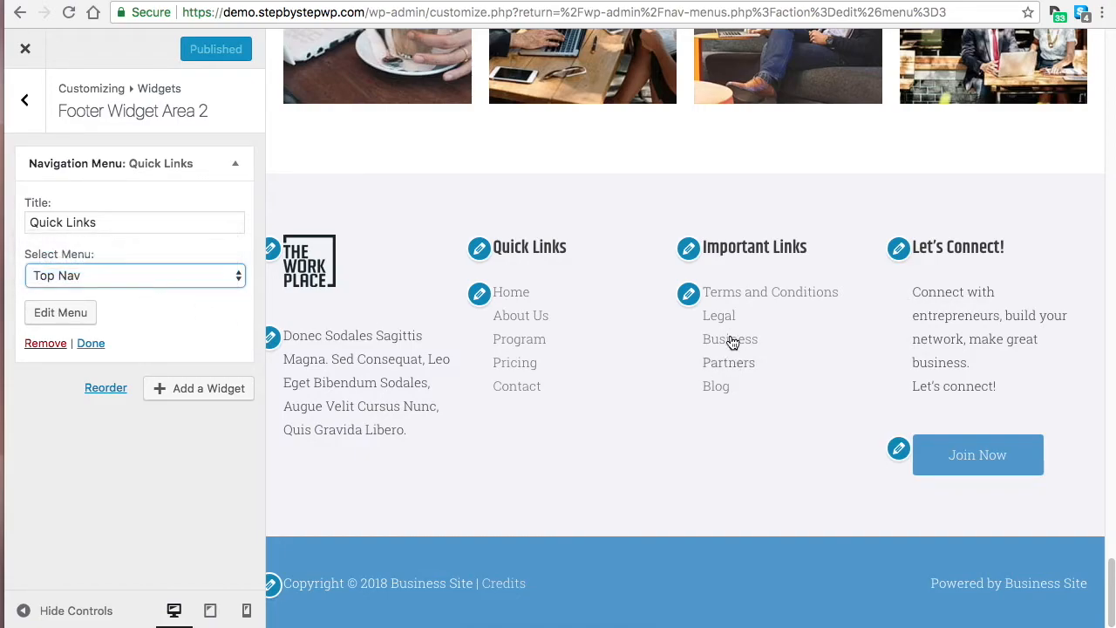
{"action": "left_click", "coordinate": [688, 250]}
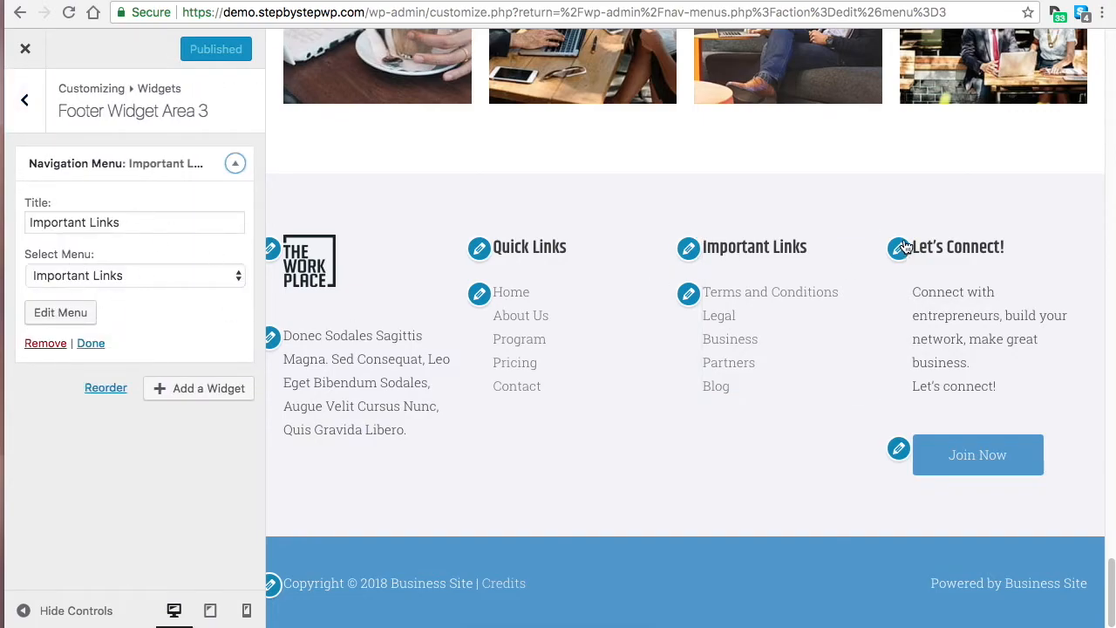
{"action": "left_click", "coordinate": [688, 294]}
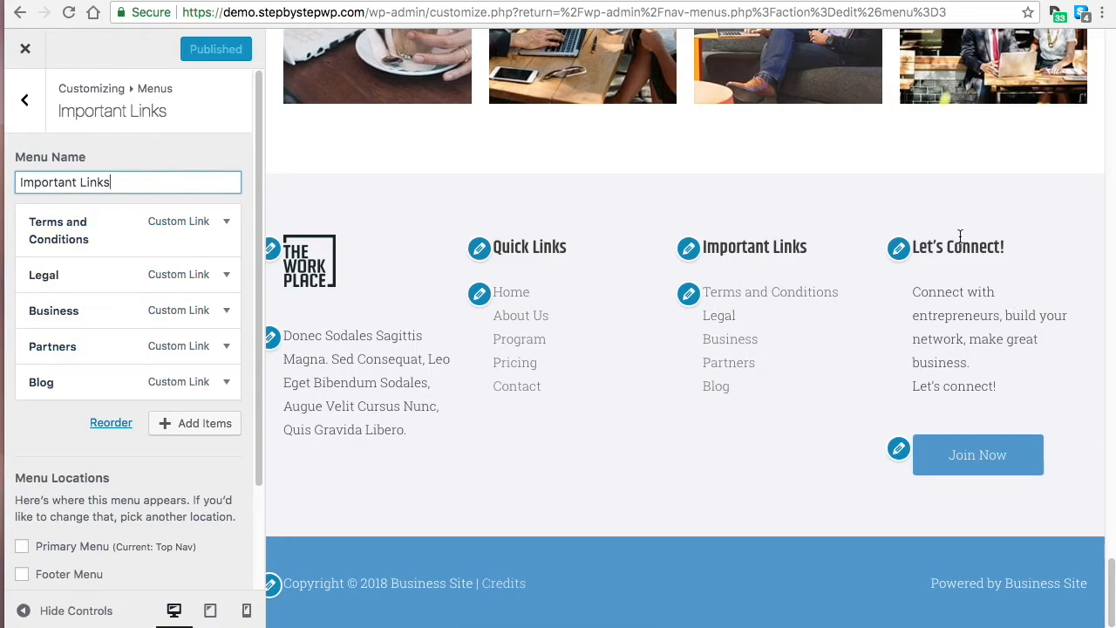
Inspect the Join Now button and Let's Connect! text settings in Footer Widget Area 4, and return to the widget areas list.
{"action": "left_click", "coordinate": [898, 450]}
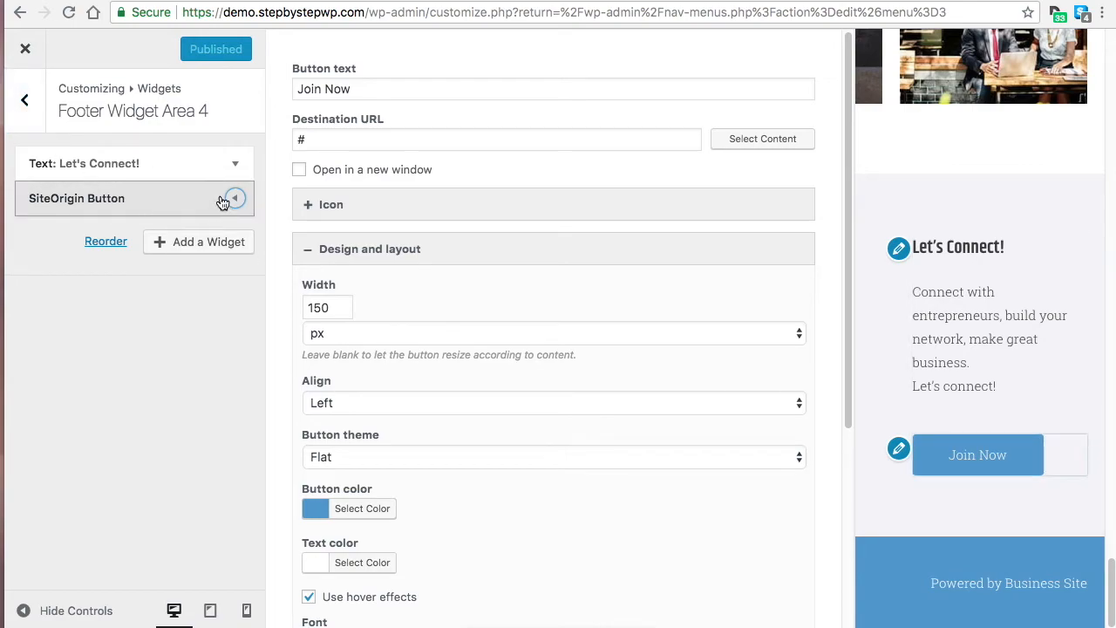
{"action": "left_click", "coordinate": [166, 198]}
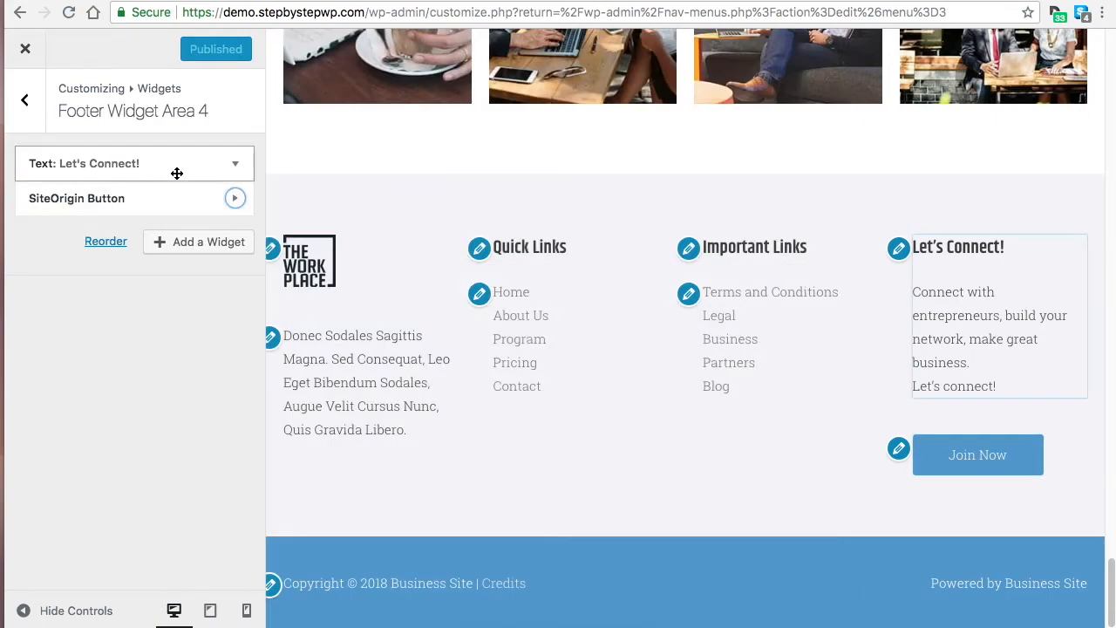
{"action": "left_click", "coordinate": [174, 166]}
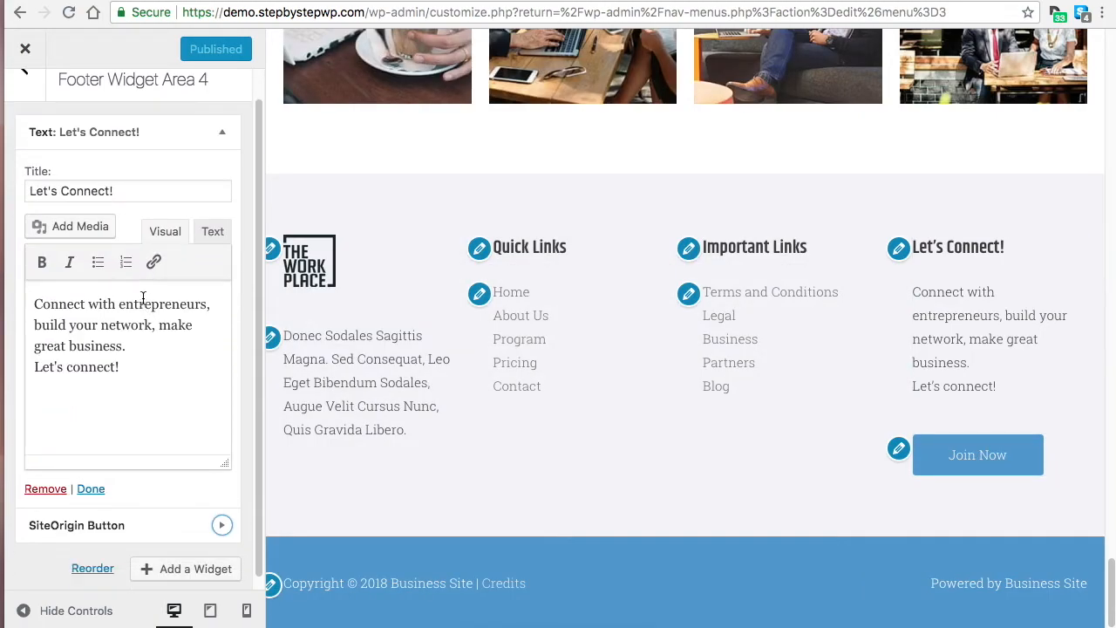
{"action": "left_click", "coordinate": [133, 153]}
{"action": "left_click", "coordinate": [148, 204]}
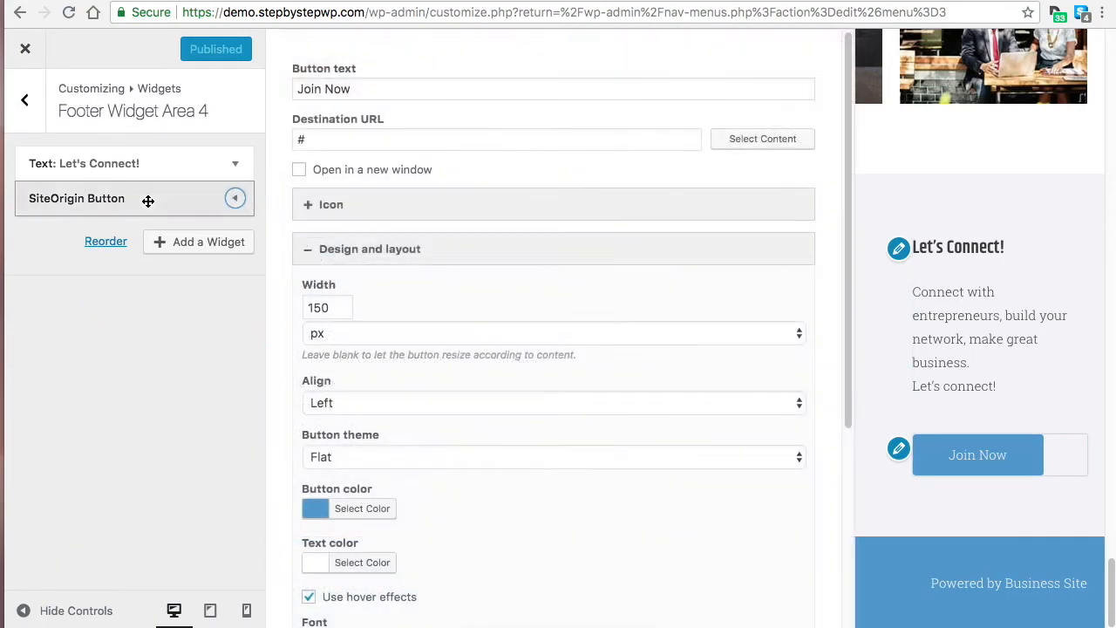
{"action": "scroll", "coordinate": [409, 249], "scroll_direction": "down", "scroll_amount": 5}
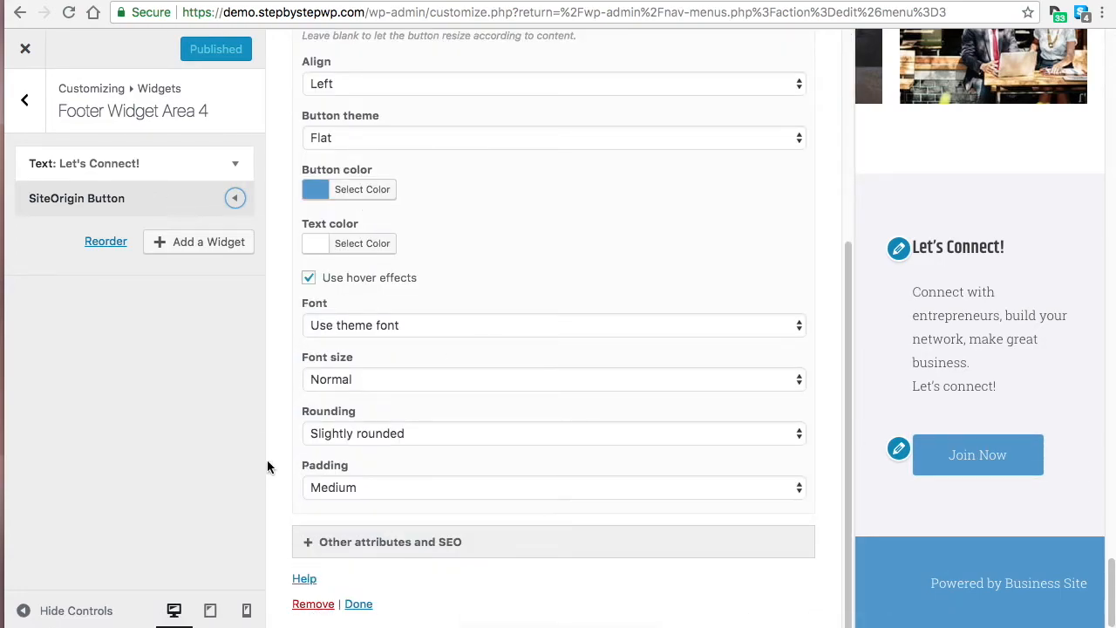
{"action": "left_click", "coordinate": [25, 100]}
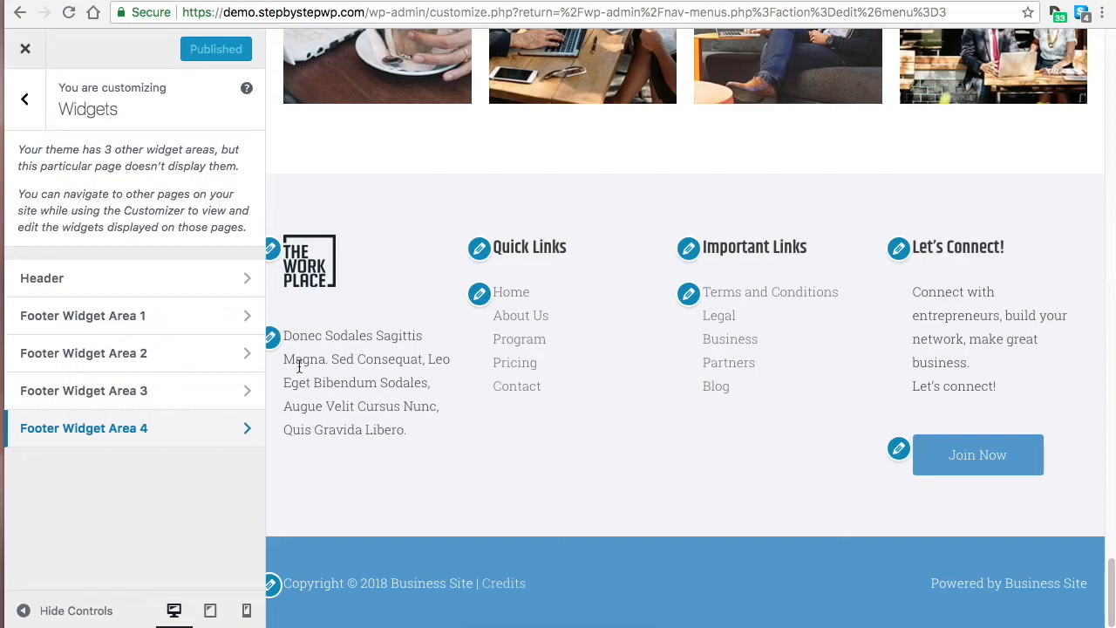
Open the Footer Widgets layout settings and disable the footer widgets, checking the effect in the homepage preview.
{"action": "left_click", "coordinate": [27, 112]}
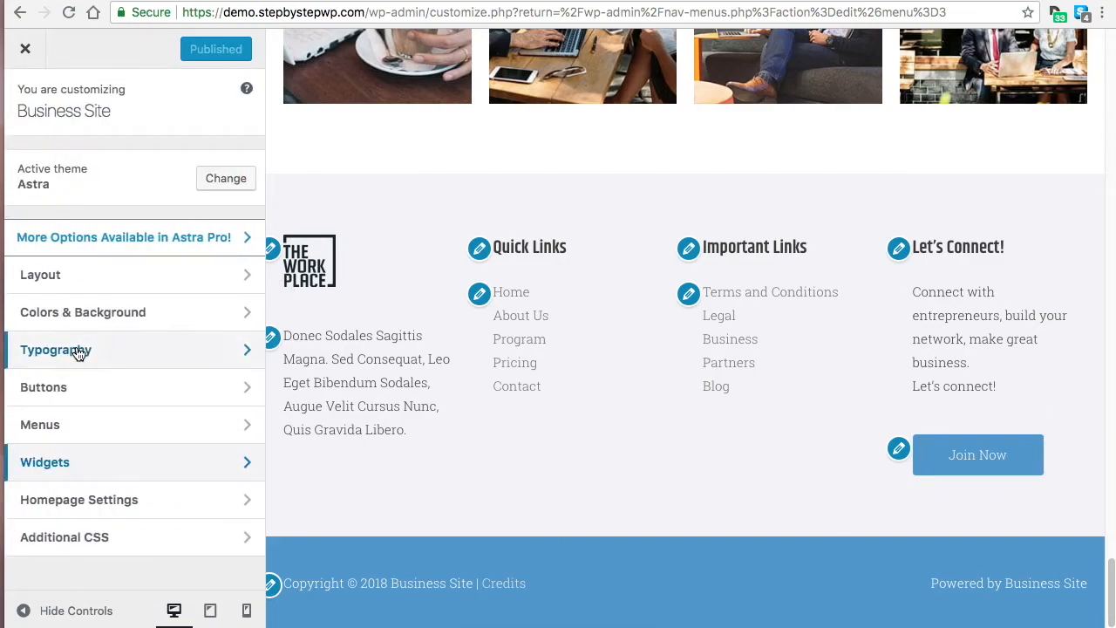
{"action": "left_click", "coordinate": [93, 277]}
{"action": "left_click", "coordinate": [96, 324]}
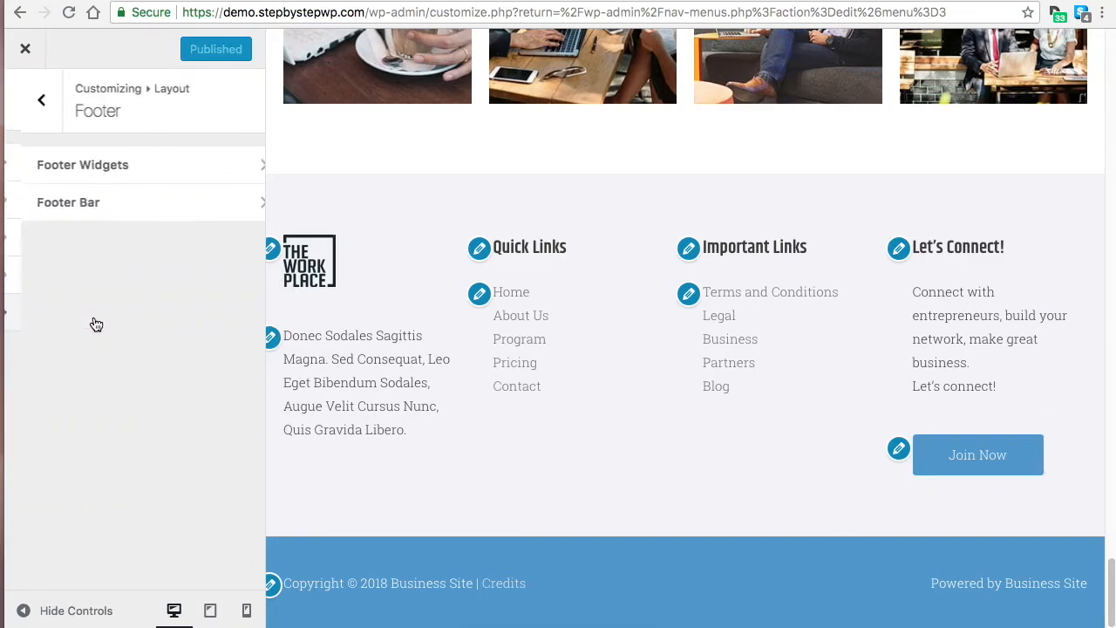
{"action": "left_click", "coordinate": [112, 165]}
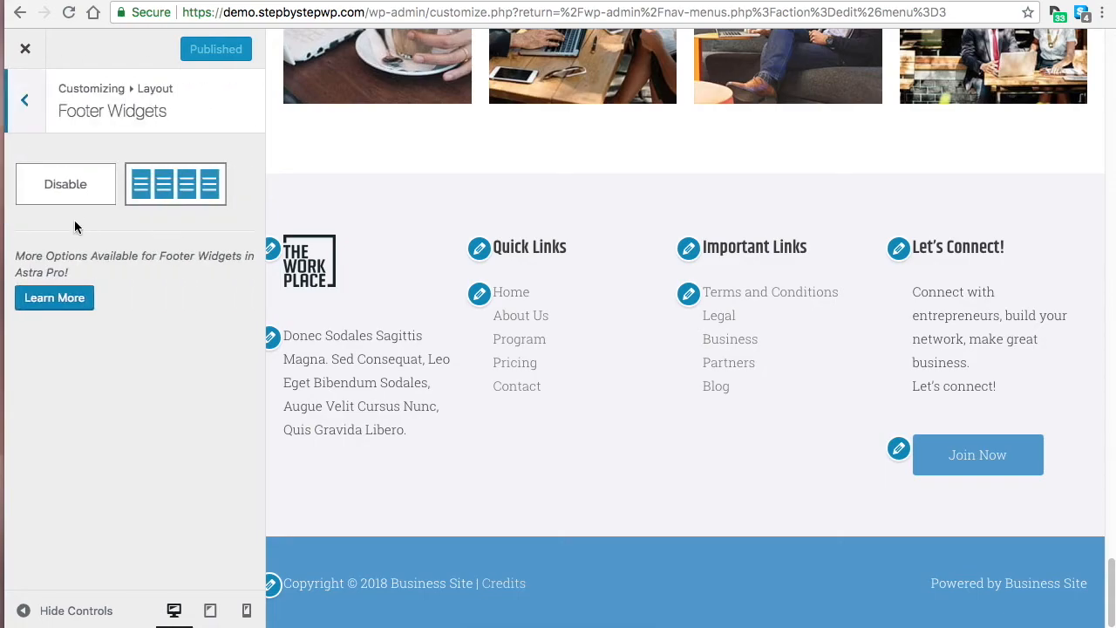
{"action": "left_click", "coordinate": [106, 188]}
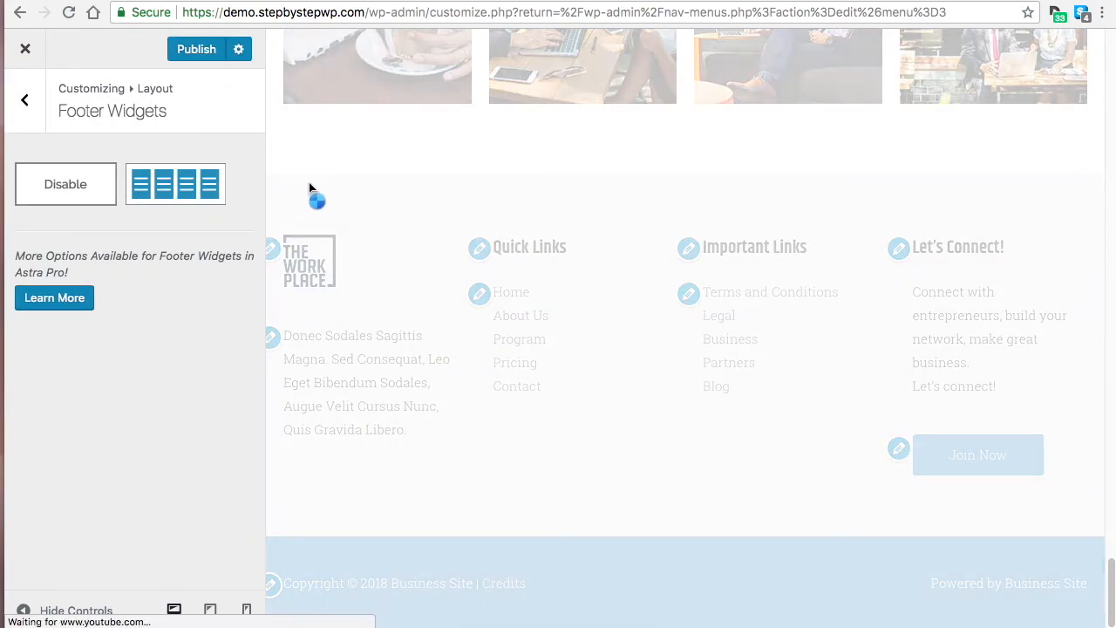
{"action": "scroll", "coordinate": [797, 340], "scroll_direction": "up", "scroll_amount": 10}
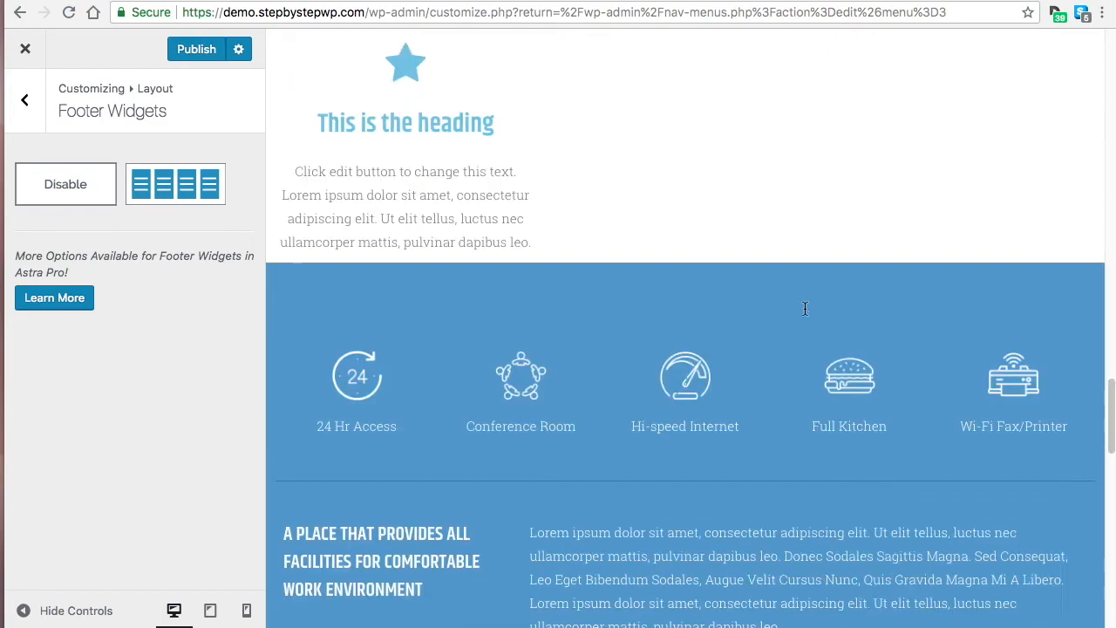
{"action": "scroll", "coordinate": [804, 318], "scroll_direction": "down", "scroll_amount": 10}
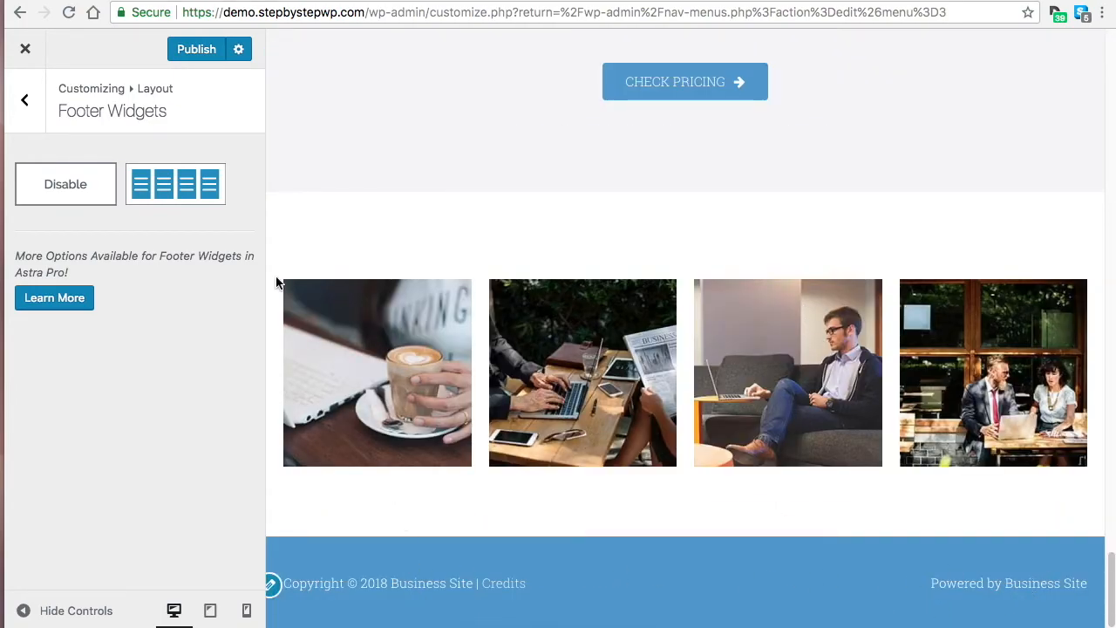
Set the Footer Widgets layout to the four-column option and publish the change.
{"action": "left_click", "coordinate": [183, 193]}
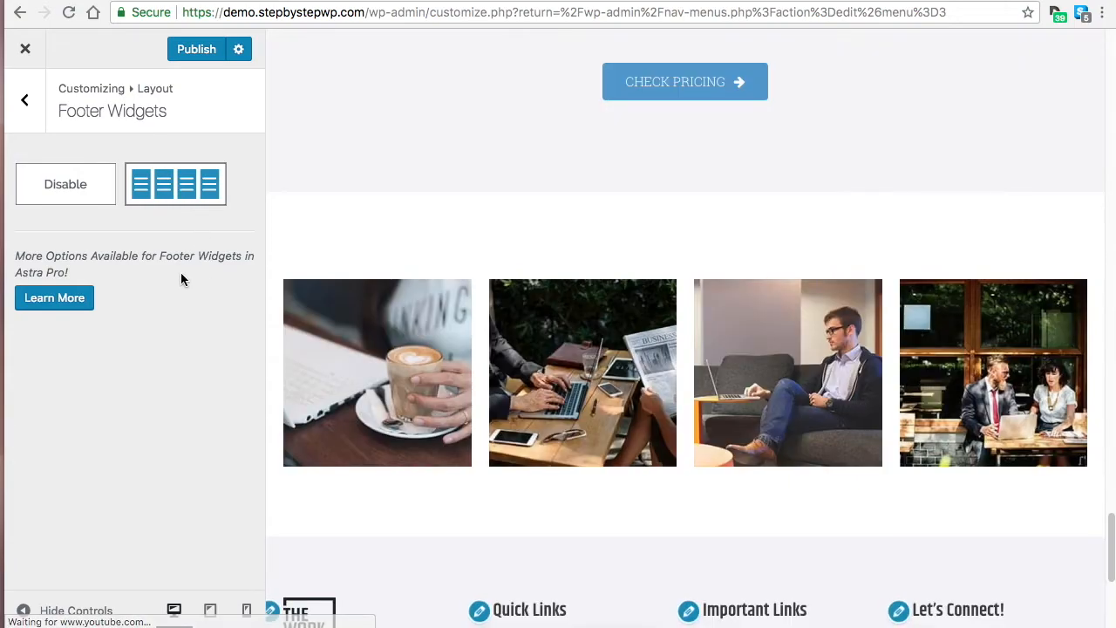
{"action": "scroll", "coordinate": [525, 369], "scroll_direction": "down", "scroll_amount": 2}
{"action": "scroll", "coordinate": [779, 424], "scroll_direction": "down", "scroll_amount": 1}
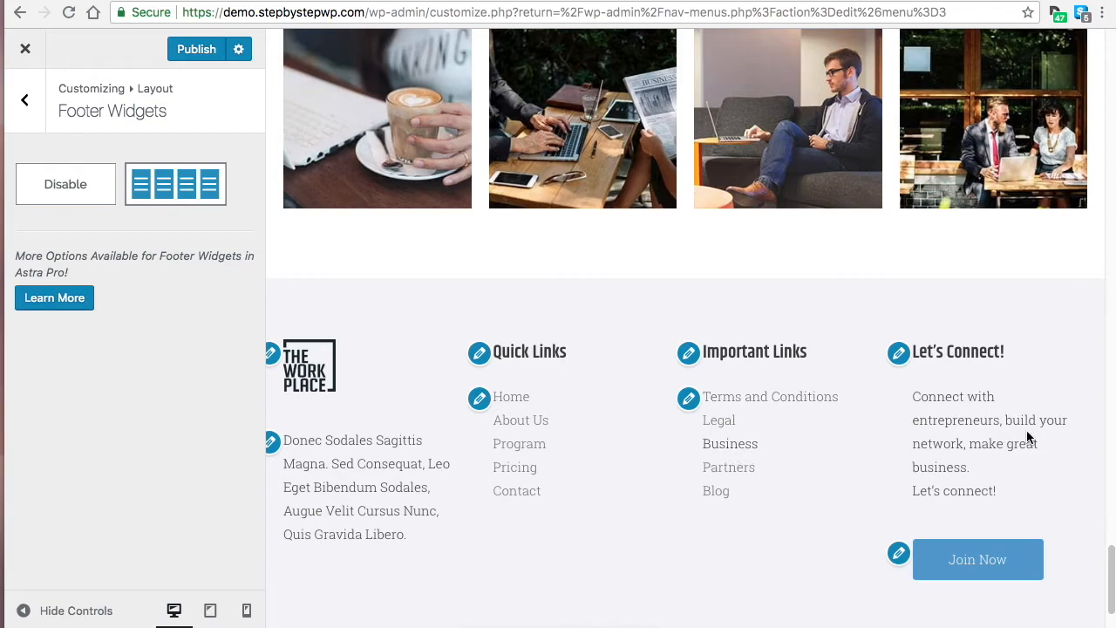
{"action": "left_click", "coordinate": [197, 50]}
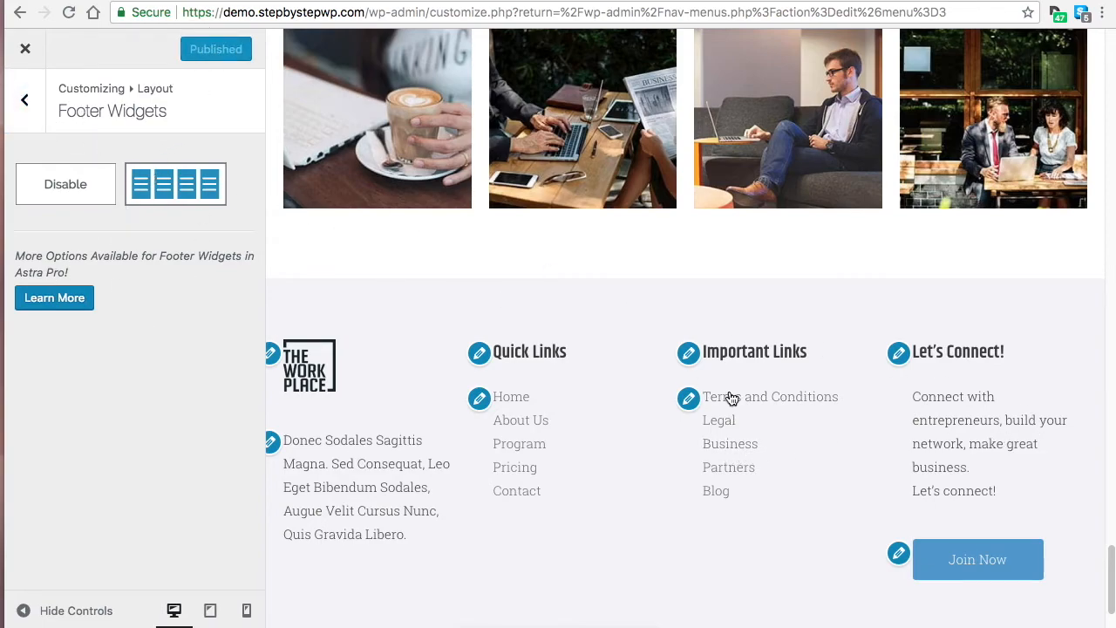
Open the Footer Bar layout settings and examine the Section 1 and Section 2 custom text against the previewed footer bar.
{"action": "scroll", "coordinate": [728, 405], "scroll_direction": "down", "scroll_amount": 3}
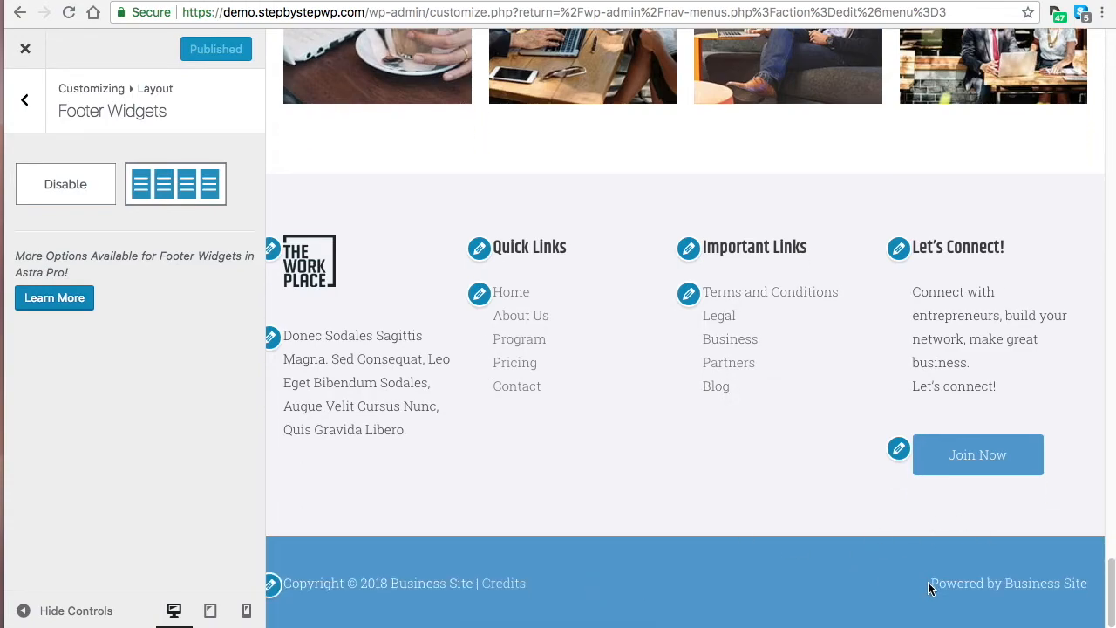
{"action": "left_click", "coordinate": [26, 98]}
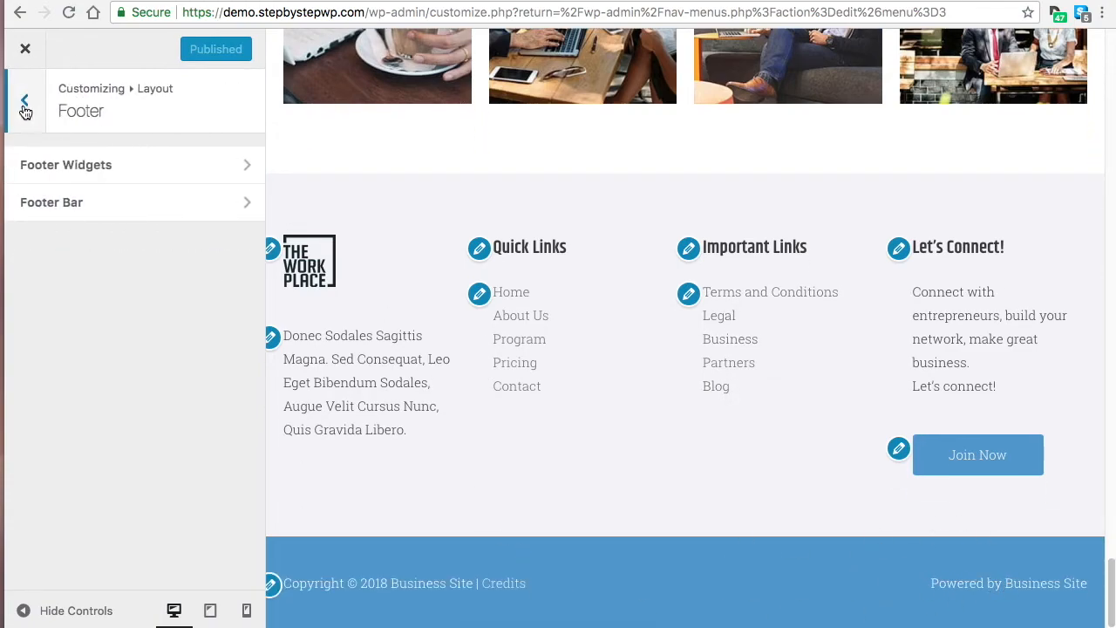
{"action": "left_click", "coordinate": [34, 112]}
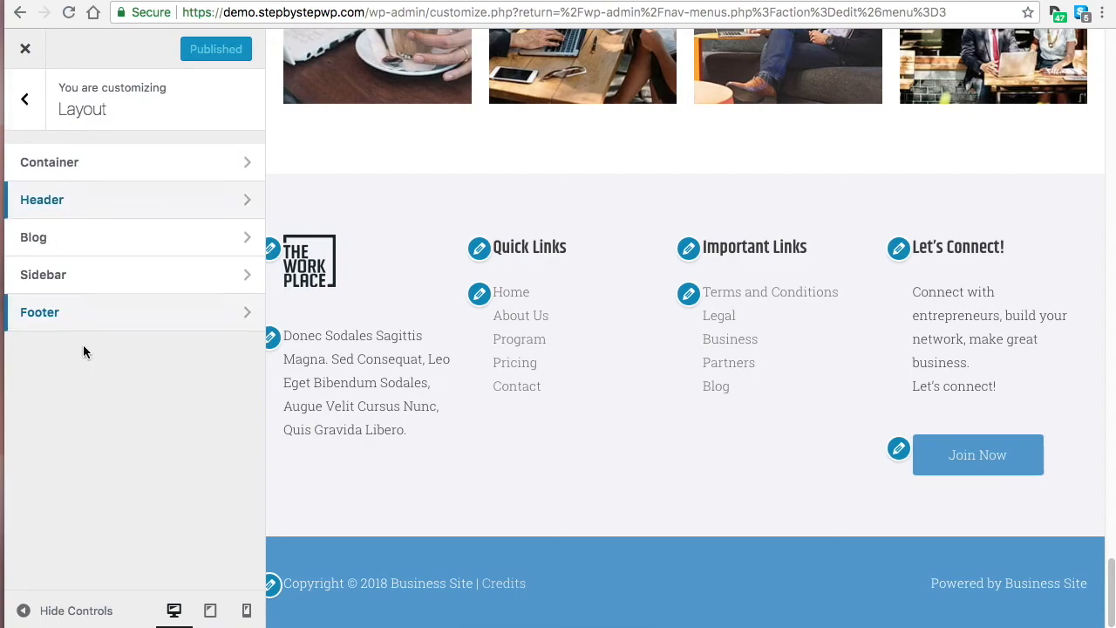
{"action": "left_click", "coordinate": [26, 103]}
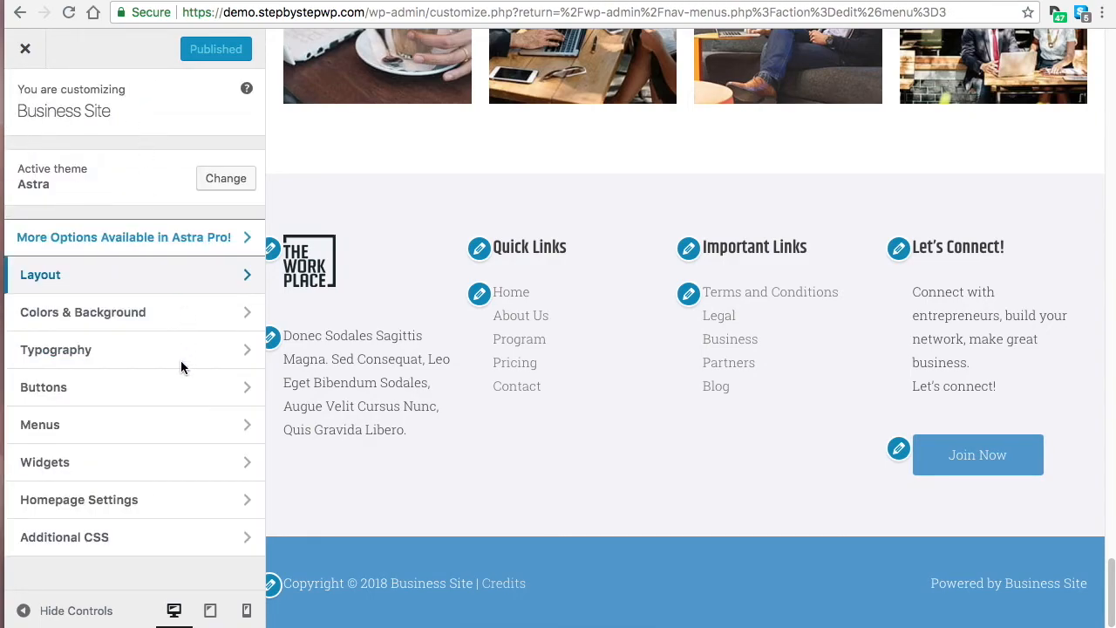
{"action": "left_click", "coordinate": [99, 275]}
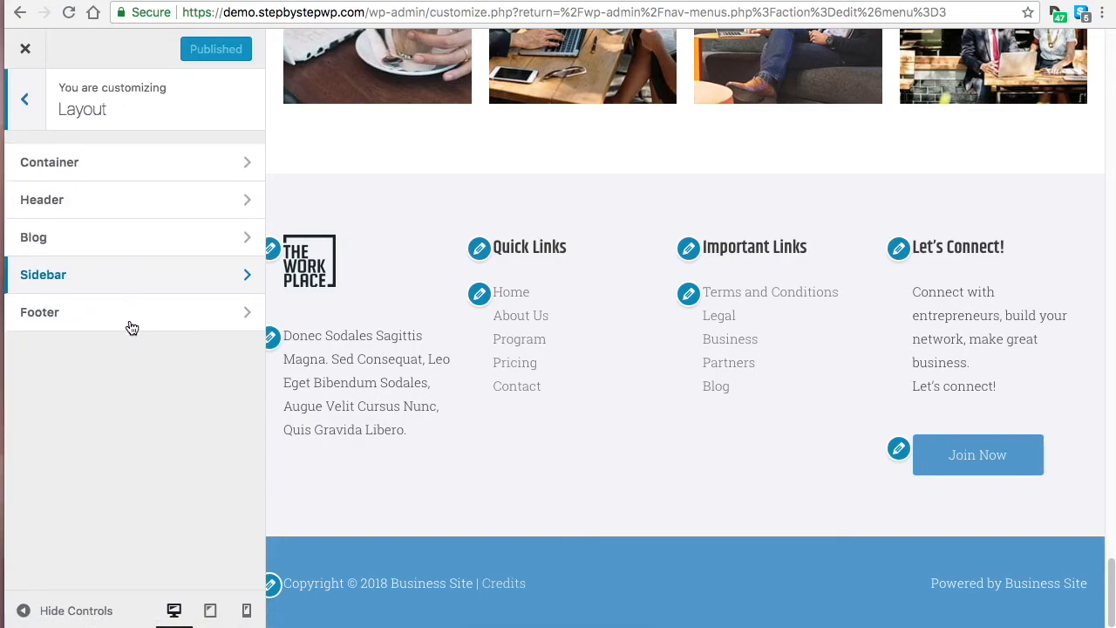
{"action": "left_click", "coordinate": [150, 317]}
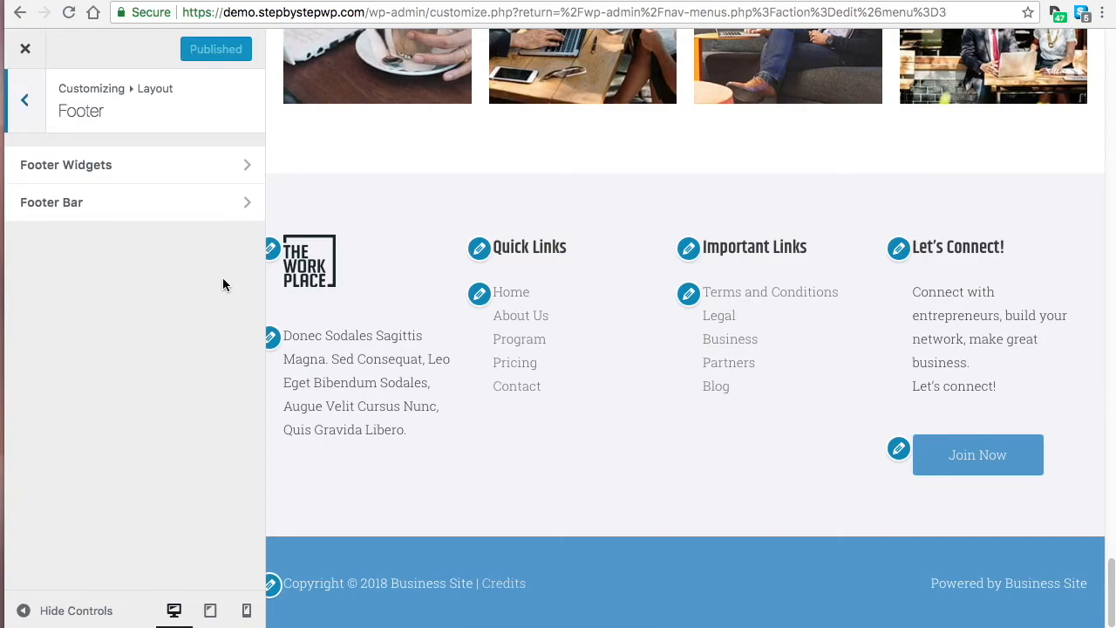
{"action": "left_click", "coordinate": [138, 207]}
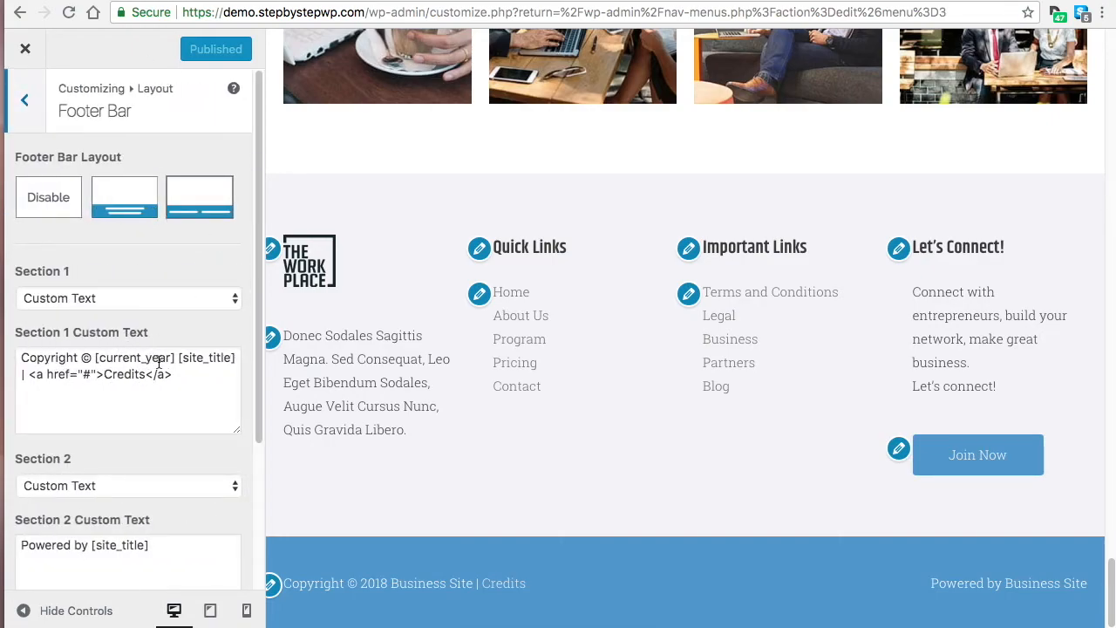
{"action": "scroll", "coordinate": [145, 358], "scroll_direction": "down", "scroll_amount": 1}
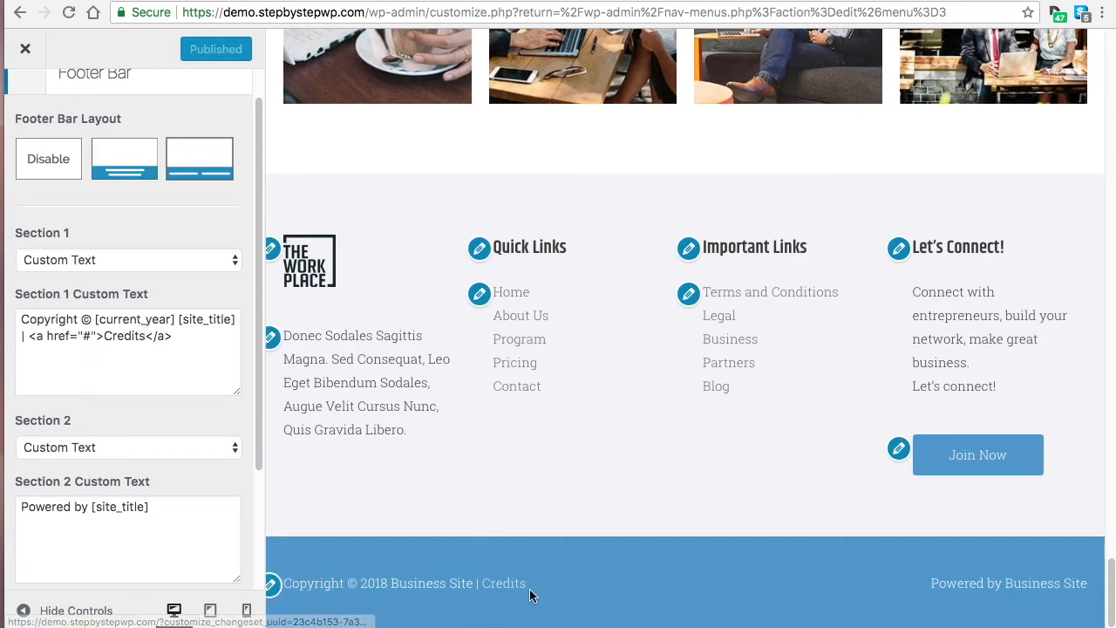
{"action": "scroll", "coordinate": [64, 364], "scroll_direction": "down", "scroll_amount": 2}
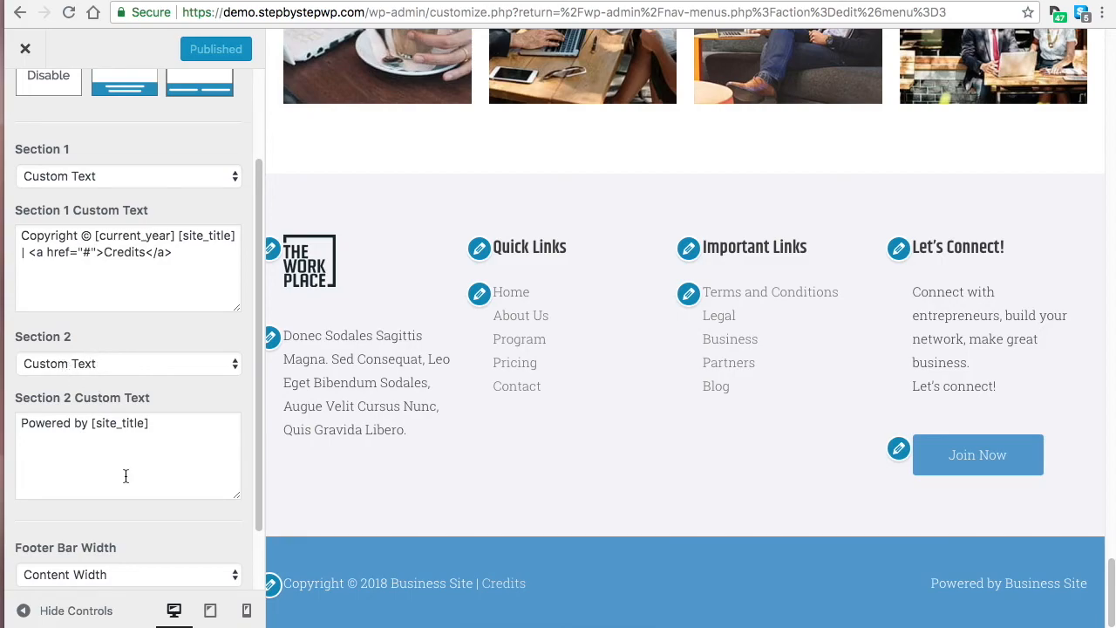
Clear the footer bar's "Powered by [site_title]" text, set Section 2 to None and publish the change.
{"action": "left_click_drag", "start_coordinate": [190, 429], "coordinate": [2, 431]}
{"action": "key", "text": "BackSpace"}
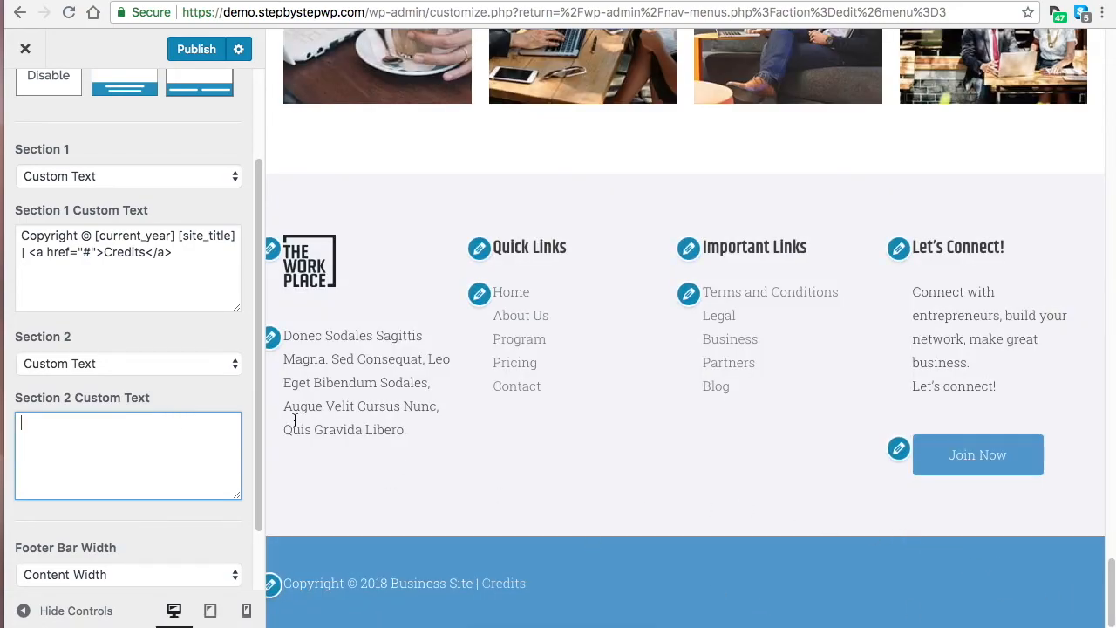
{"action": "left_click", "coordinate": [137, 364]}
{"action": "left_click", "coordinate": [94, 333]}
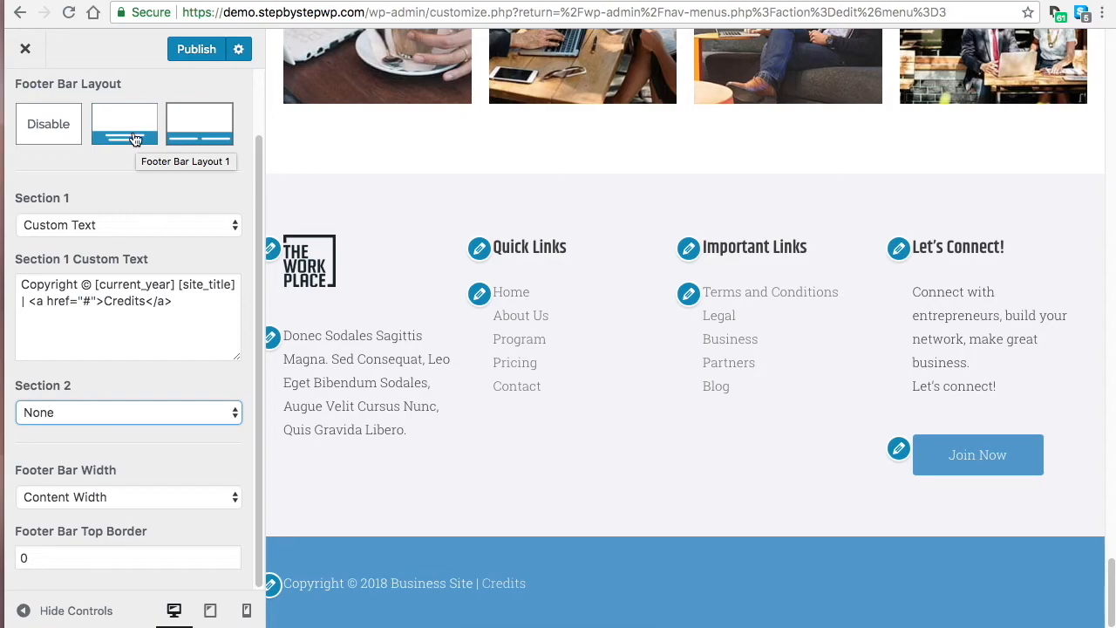
{"action": "left_click", "coordinate": [199, 50]}
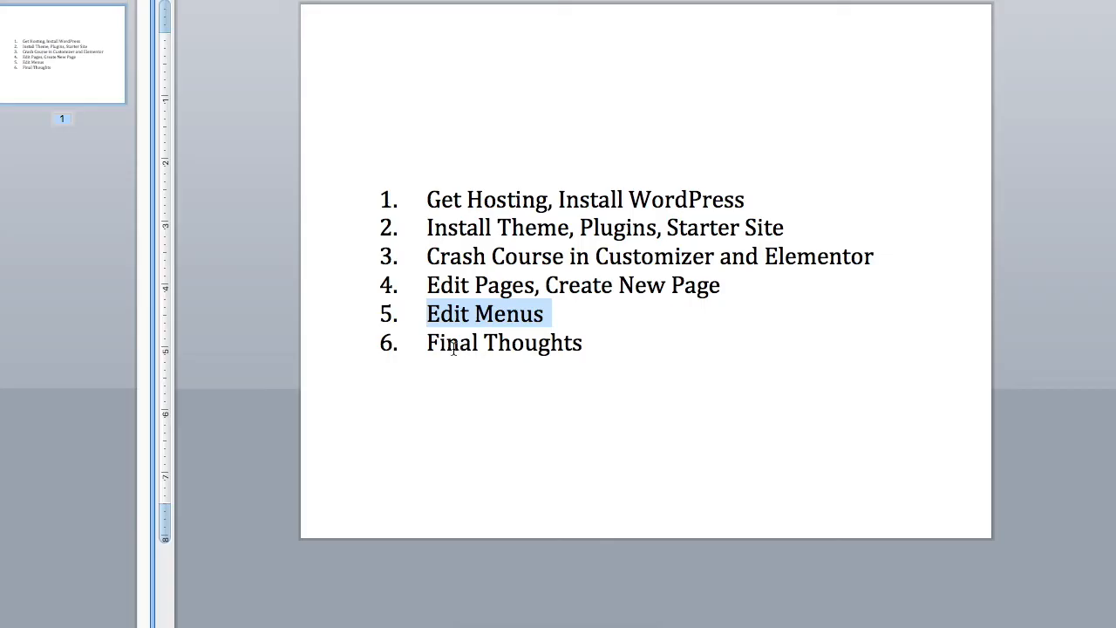
Switch to the course outline slide and highlight item 6, "Final Thoughts".
{"action": "left_click", "coordinate": [439, 345]}
{"action": "left_click_drag", "start_coordinate": [426, 343], "coordinate": [610, 349]}
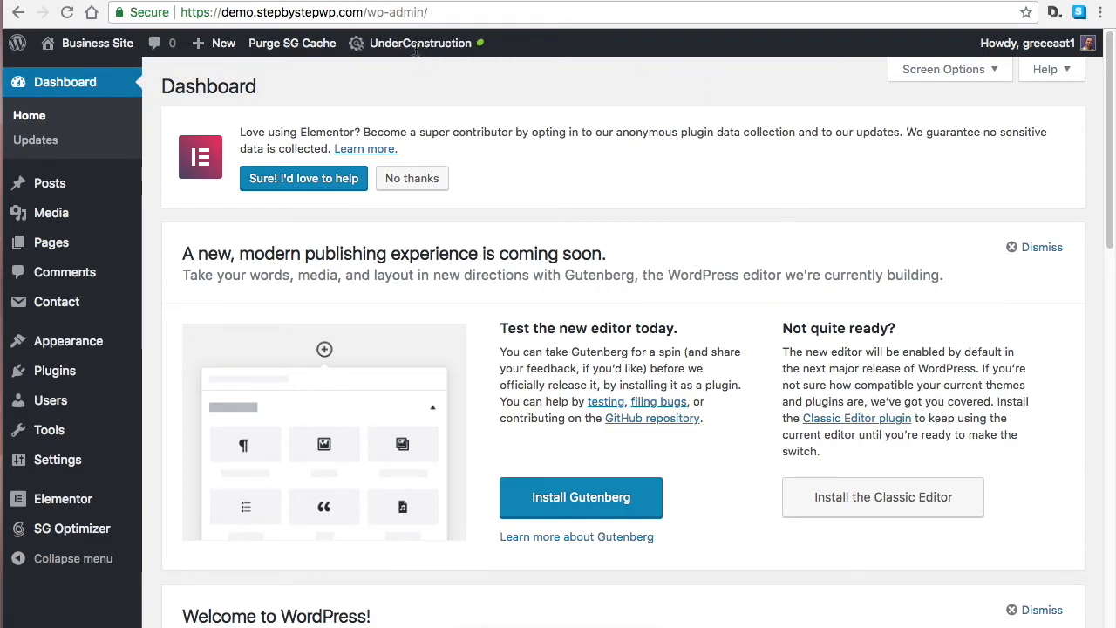
Switch to the WordPress dashboard and turn off the UnderConstruction mode for the site.
{"action": "mouse_move", "coordinate": [436, 47]}
{"action": "left_click", "coordinate": [513, 82]}
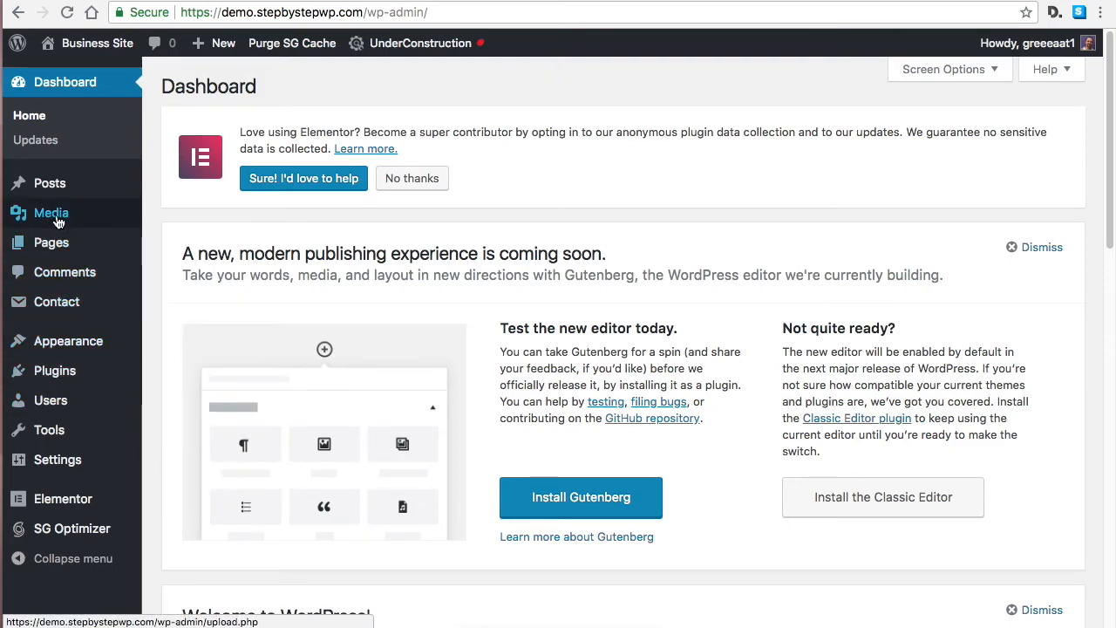
Open the Posts list, start a new post and look over its title, content and publishing options.
{"action": "mouse_move", "coordinate": [61, 193]}
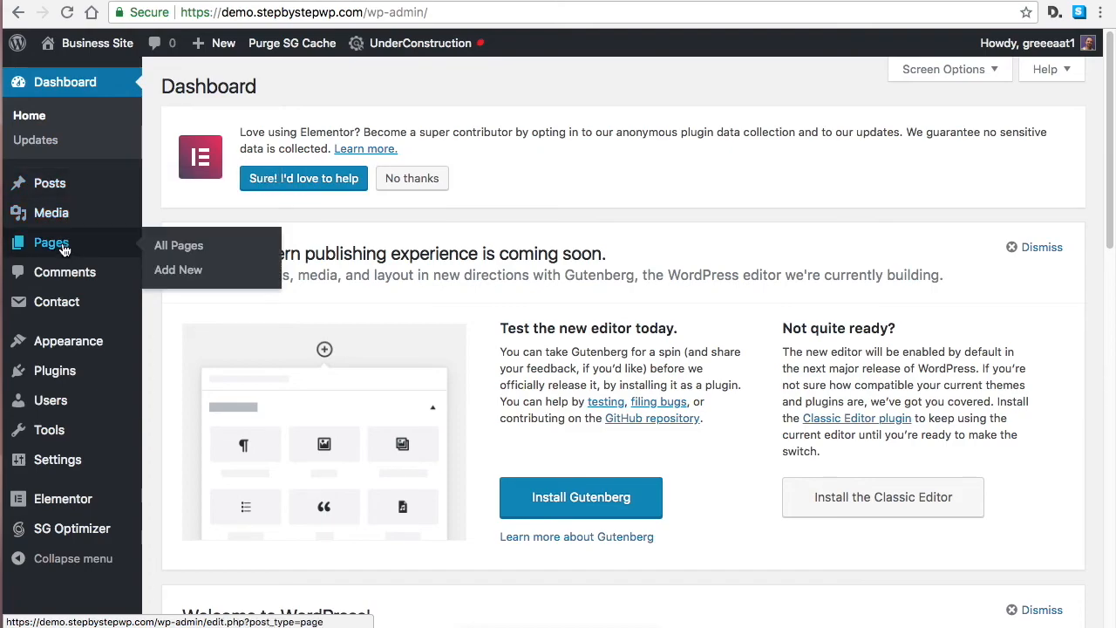
{"action": "left_click", "coordinate": [54, 188]}
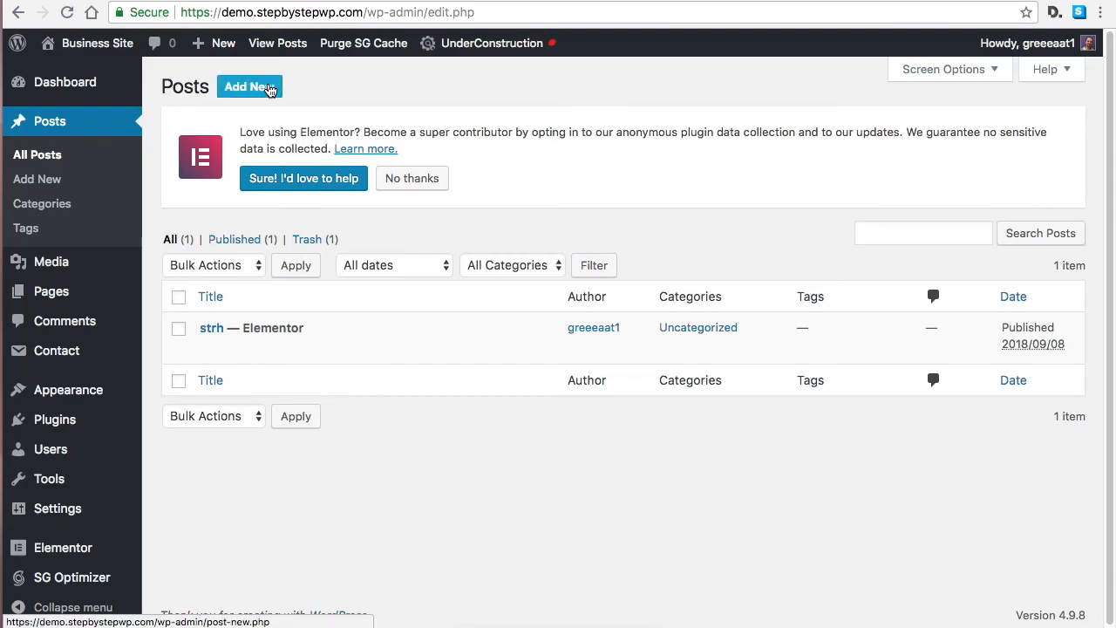
{"action": "left_click", "coordinate": [262, 90]}
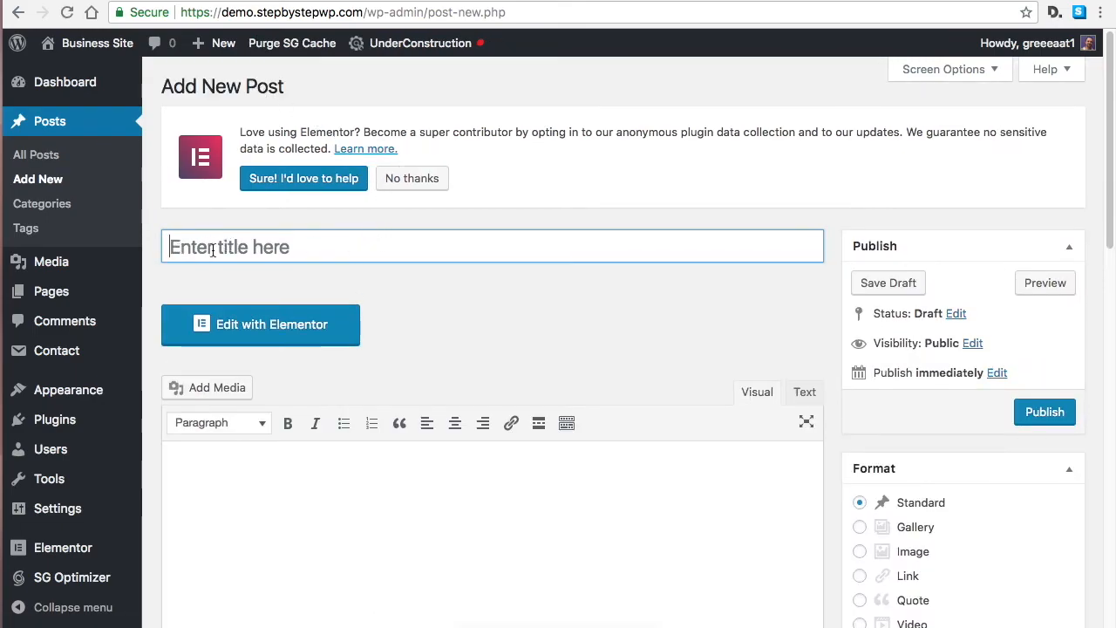
{"action": "scroll", "coordinate": [529, 287], "scroll_direction": "down", "scroll_amount": 3}
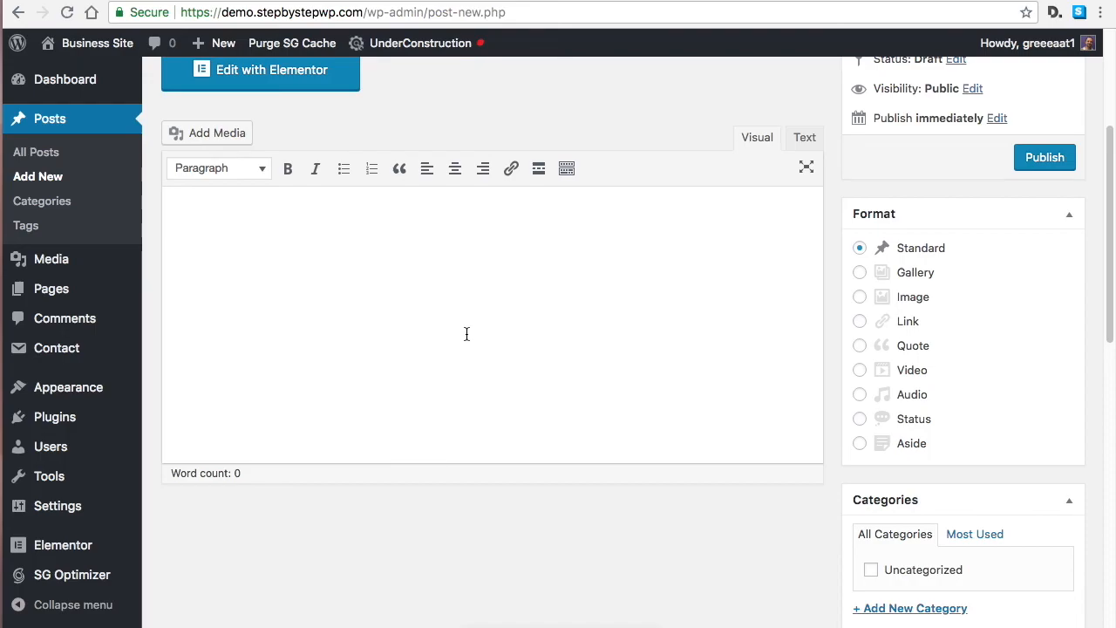
{"action": "scroll", "coordinate": [505, 339], "scroll_direction": "up", "scroll_amount": 3}
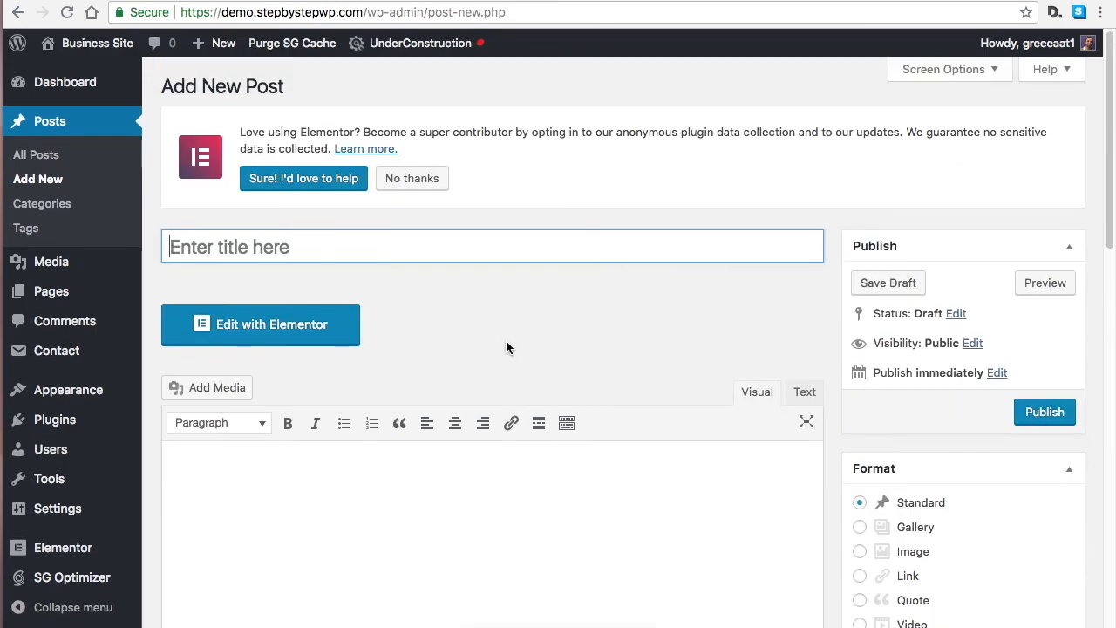
Visit the live Business Site homepage, review it down to the footer, and return to the dashboard.
{"action": "mouse_move", "coordinate": [88, 52]}
{"action": "left_click", "coordinate": [63, 74]}
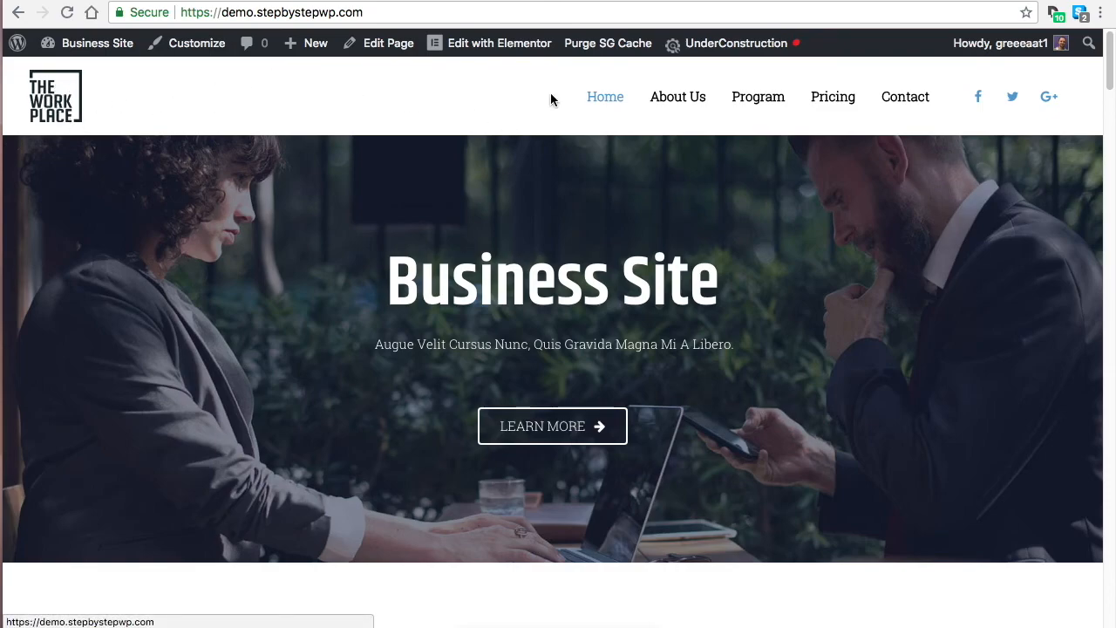
{"action": "scroll", "coordinate": [550, 100], "scroll_direction": "down", "scroll_amount": 20}
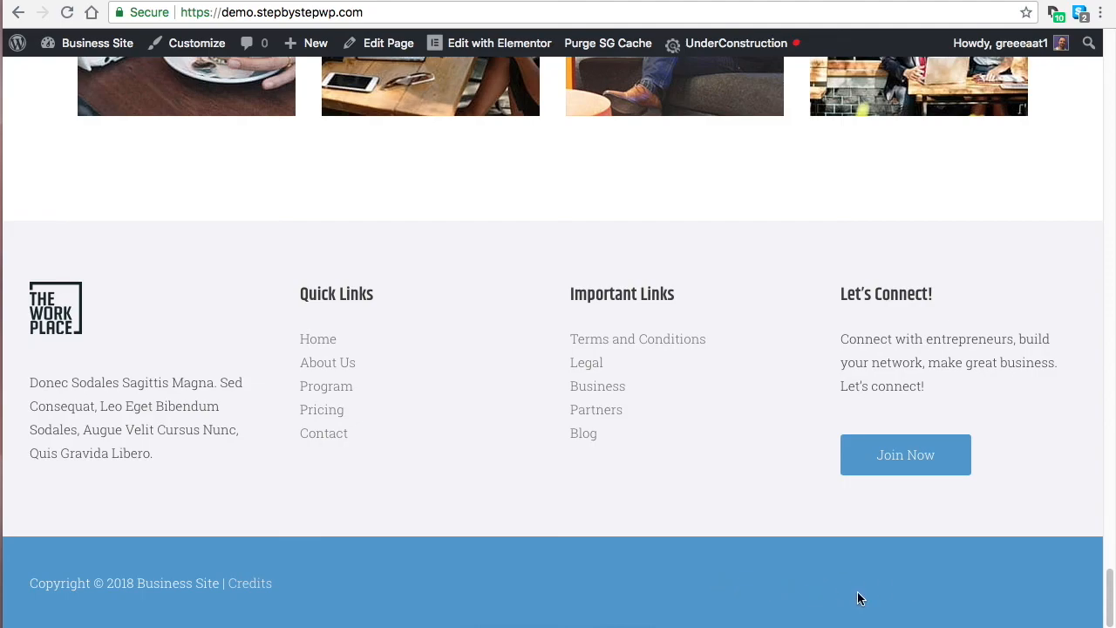
{"action": "scroll", "coordinate": [551, 490], "scroll_direction": "up", "scroll_amount": 15}
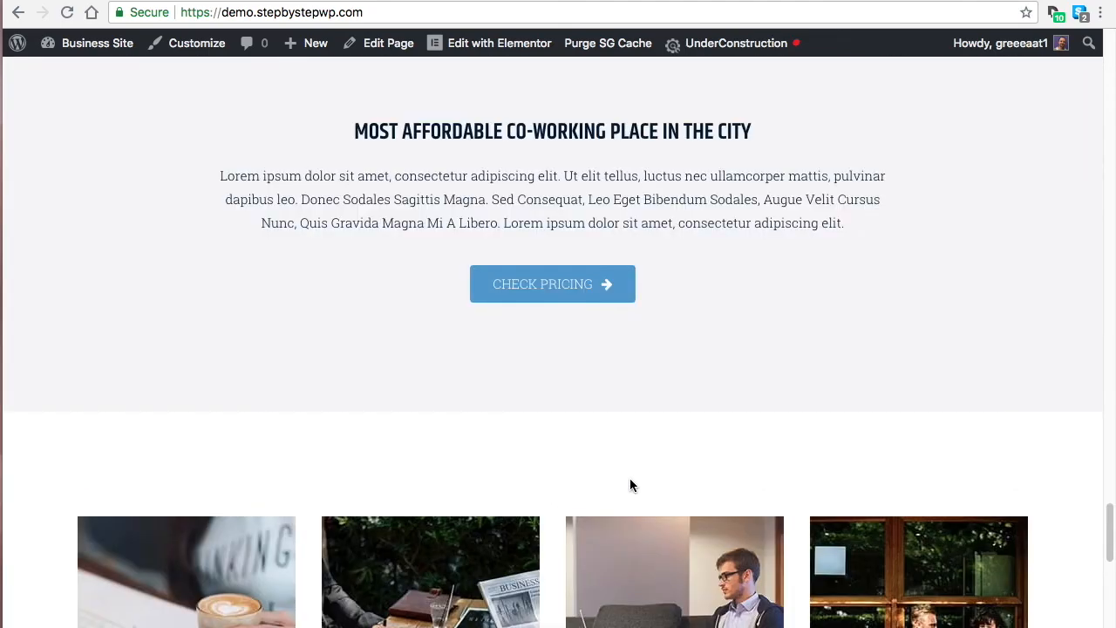
{"action": "scroll", "coordinate": [642, 486], "scroll_direction": "up", "scroll_amount": 10}
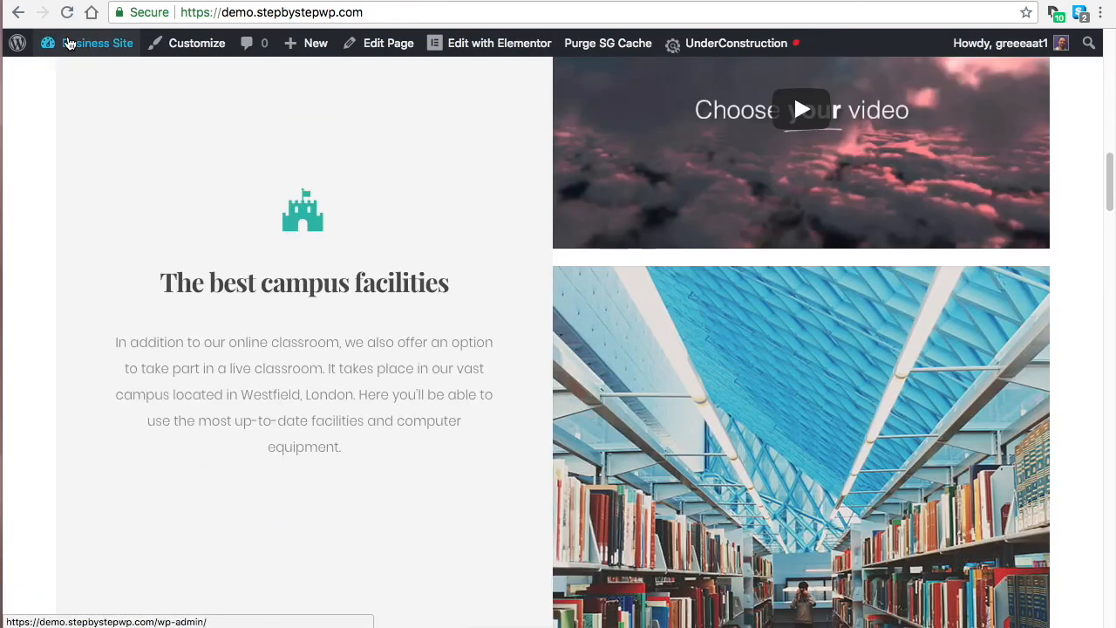
{"action": "mouse_move", "coordinate": [69, 43]}
{"action": "left_click", "coordinate": [66, 75]}
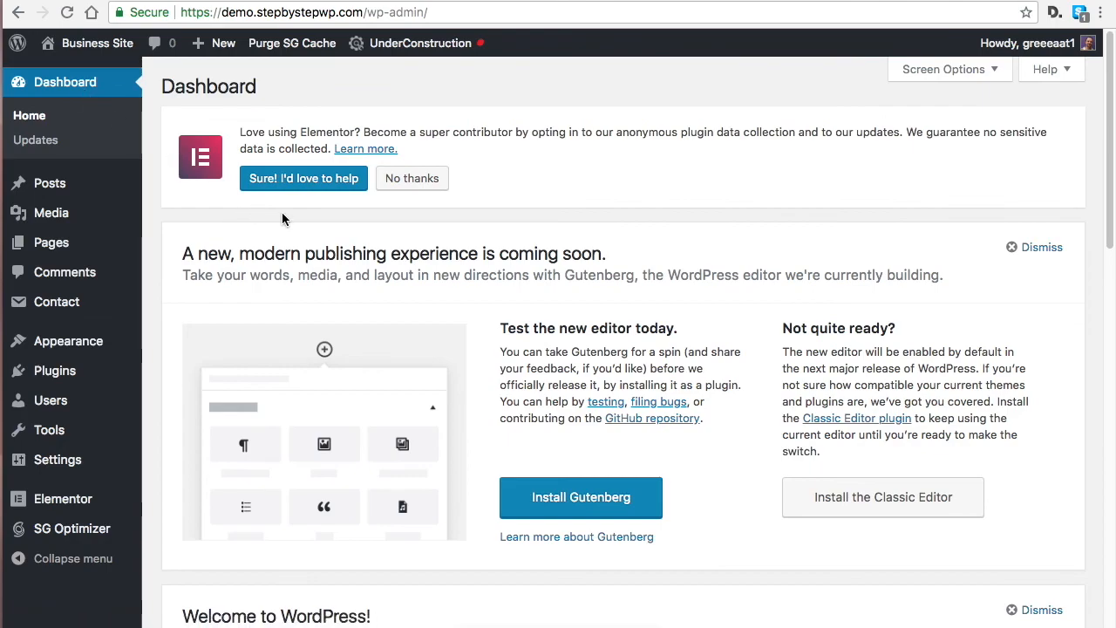